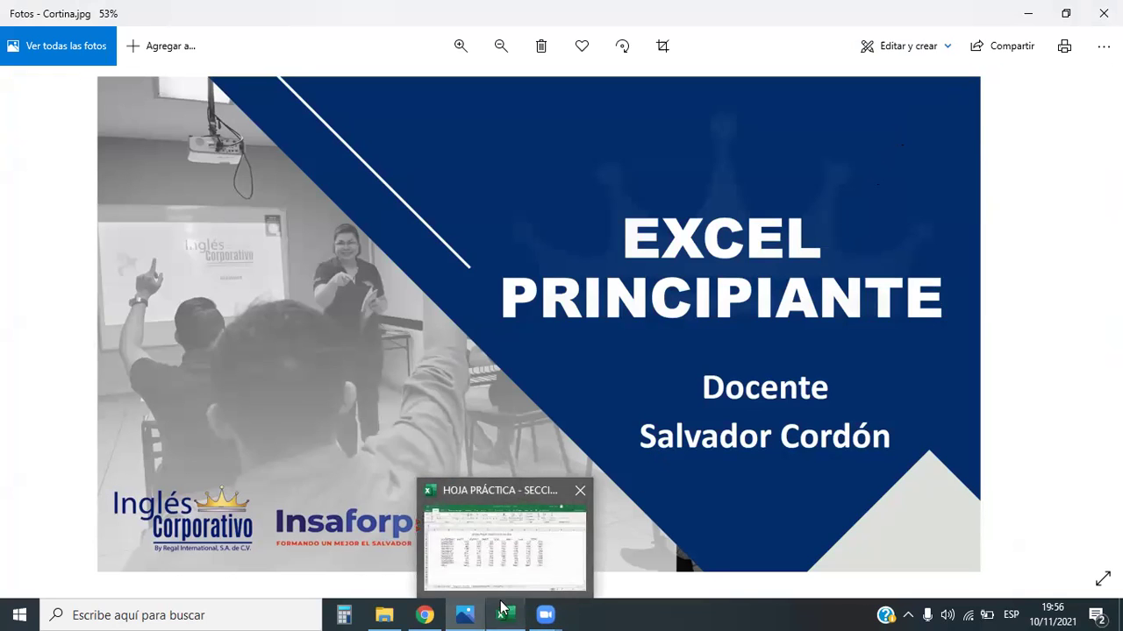
- Bring the browser showing Zoom's 'Iniciar reunión' page to the front
left_click(424, 614)
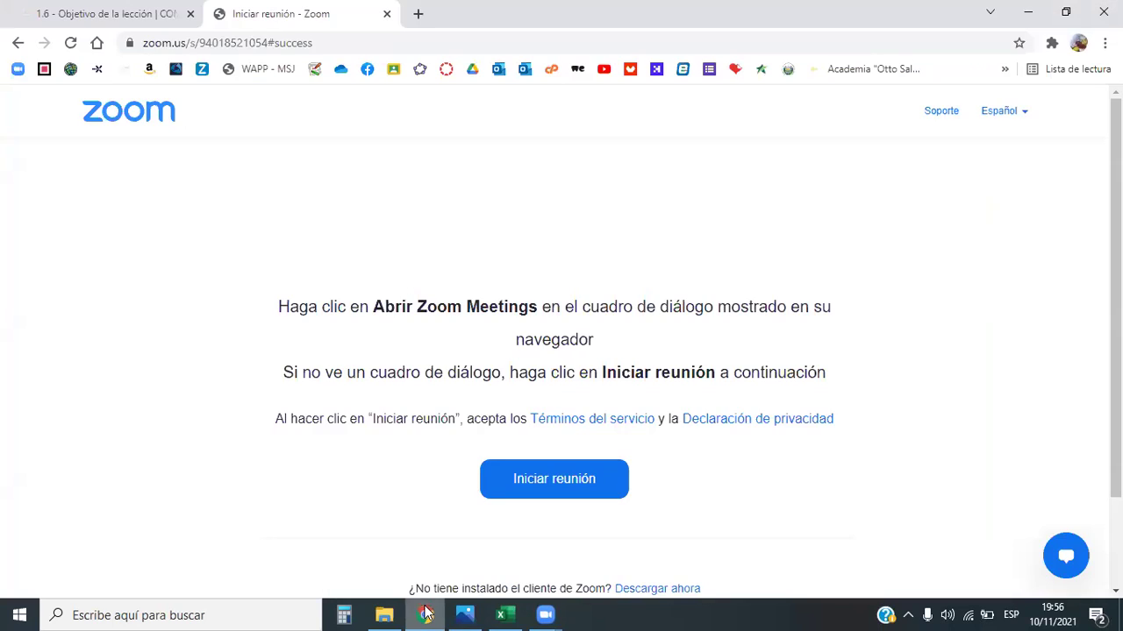
left_click(105, 13)
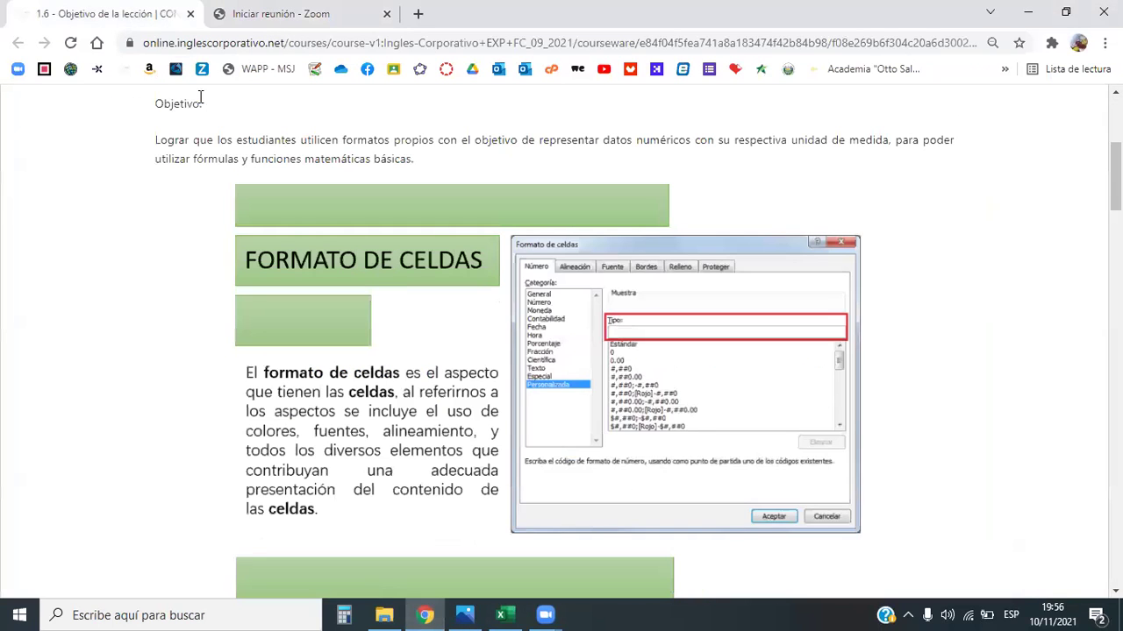
scroll(404, 326, "up", 3)
scroll(403, 326, "down", 1)
scroll(404, 326, "up", 1)
scroll(404, 326, "down", 1)
scroll(404, 326, "down", 1)
scroll(403, 326, "down", 1)
scroll(404, 325, "up", 1)
scroll(512, 387, "down", 5)
scroll(510, 386, "up", 5)
scroll(509, 387, "down", 3)
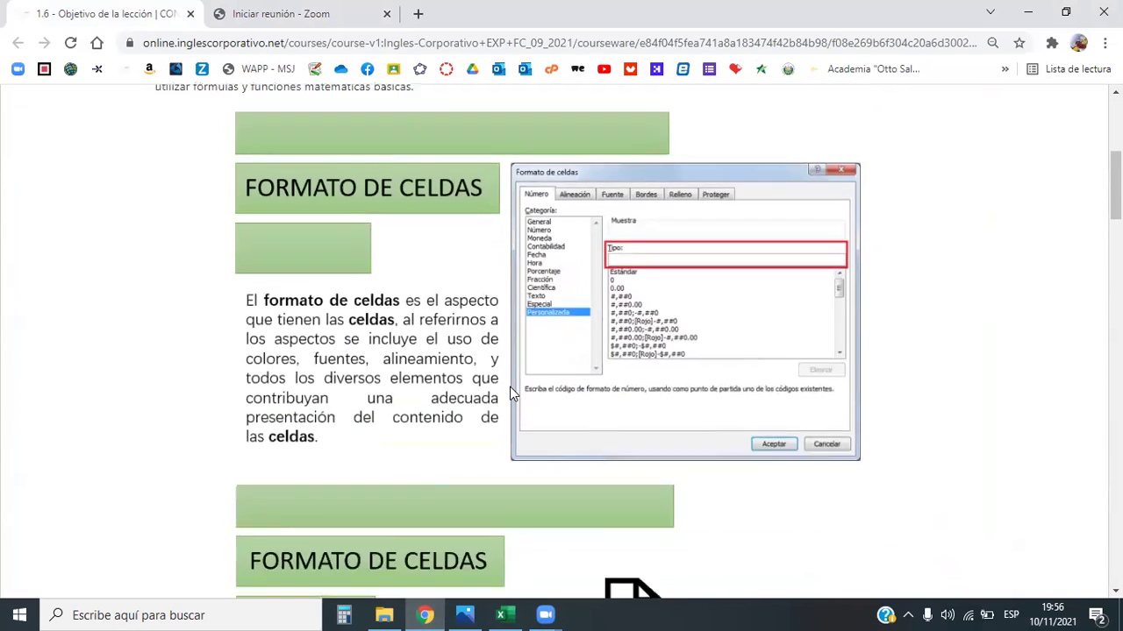
scroll(504, 384, "up", 2)
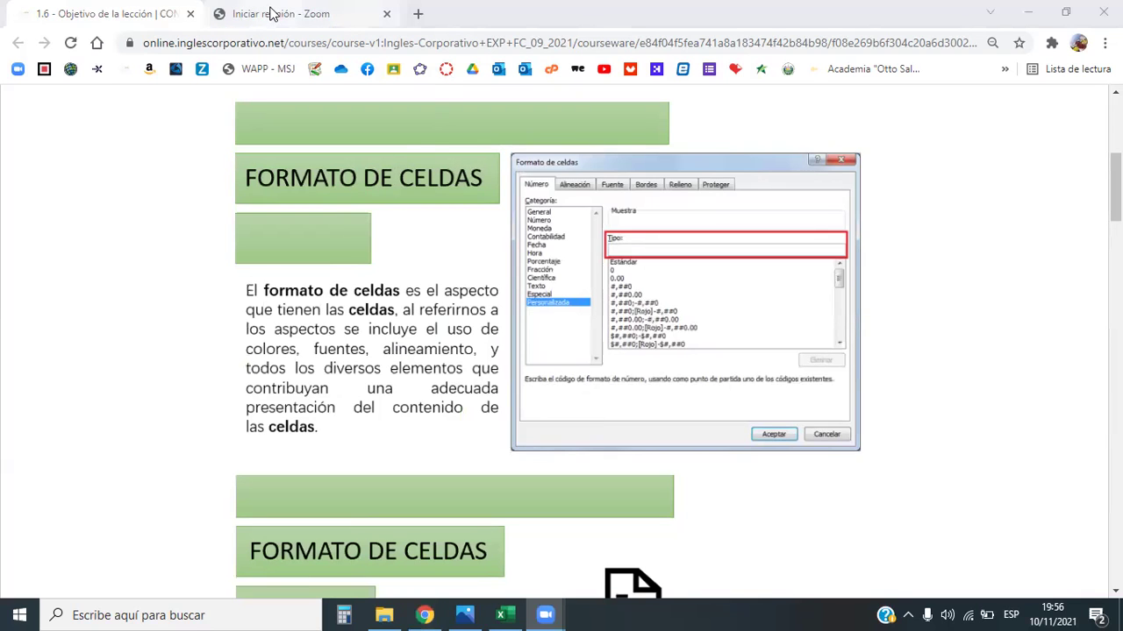
scroll(242, 204, "up", 3)
- Scroll up to lesson 1.3's objective on keyboard and mouse navigation in Excel
scroll(468, 307, "up", 2)
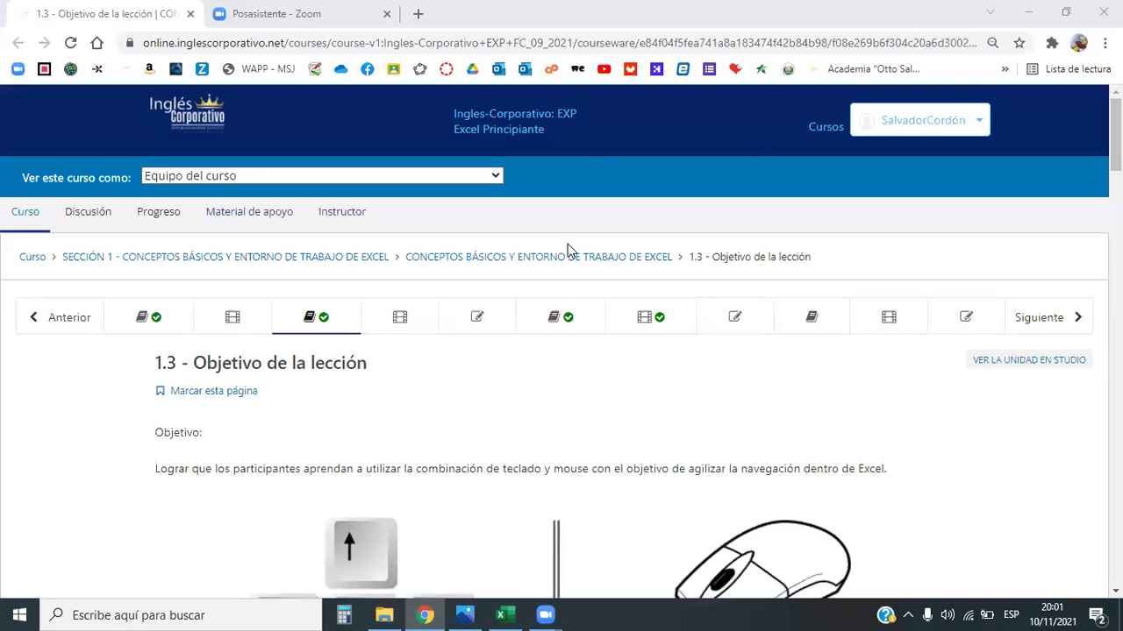
scroll(593, 328, "down", 4)
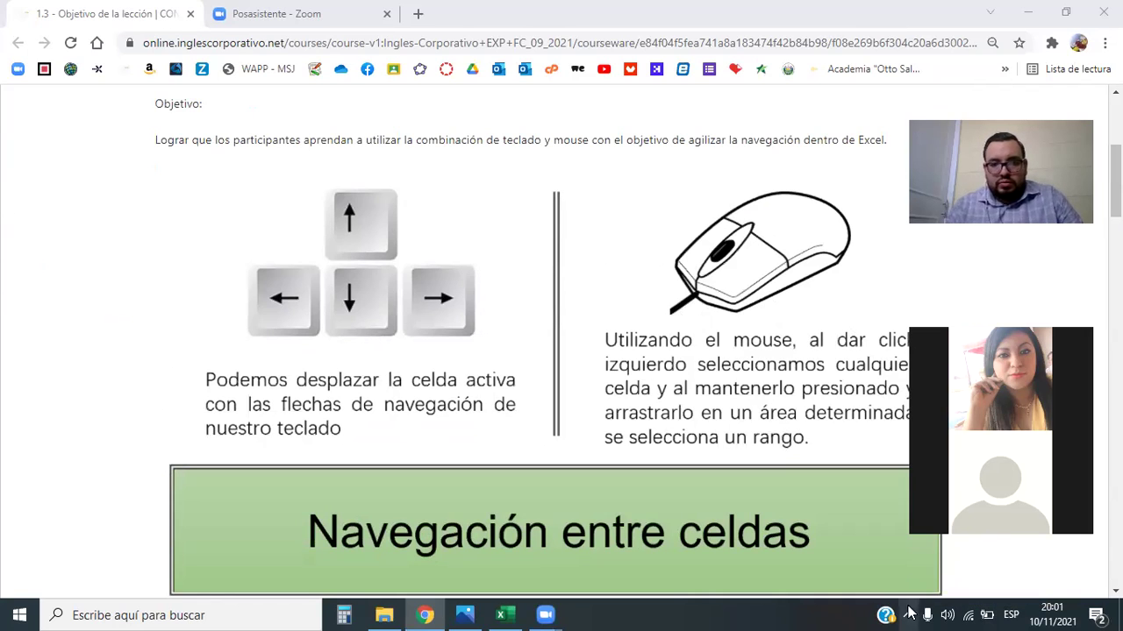
left_click(948, 614)
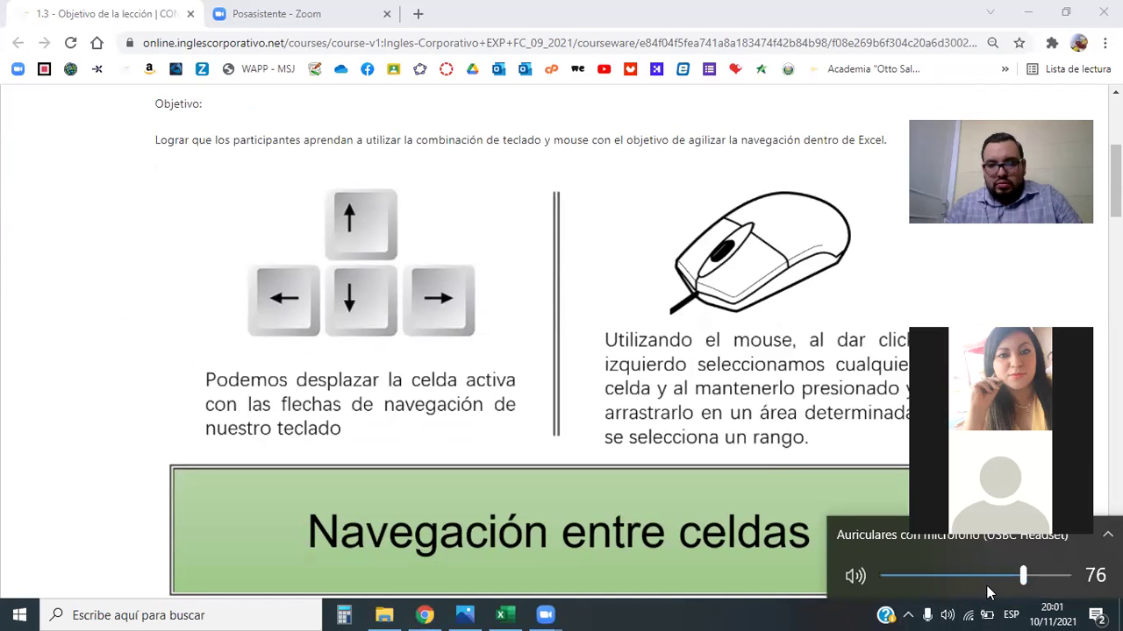
left_click(1017, 537)
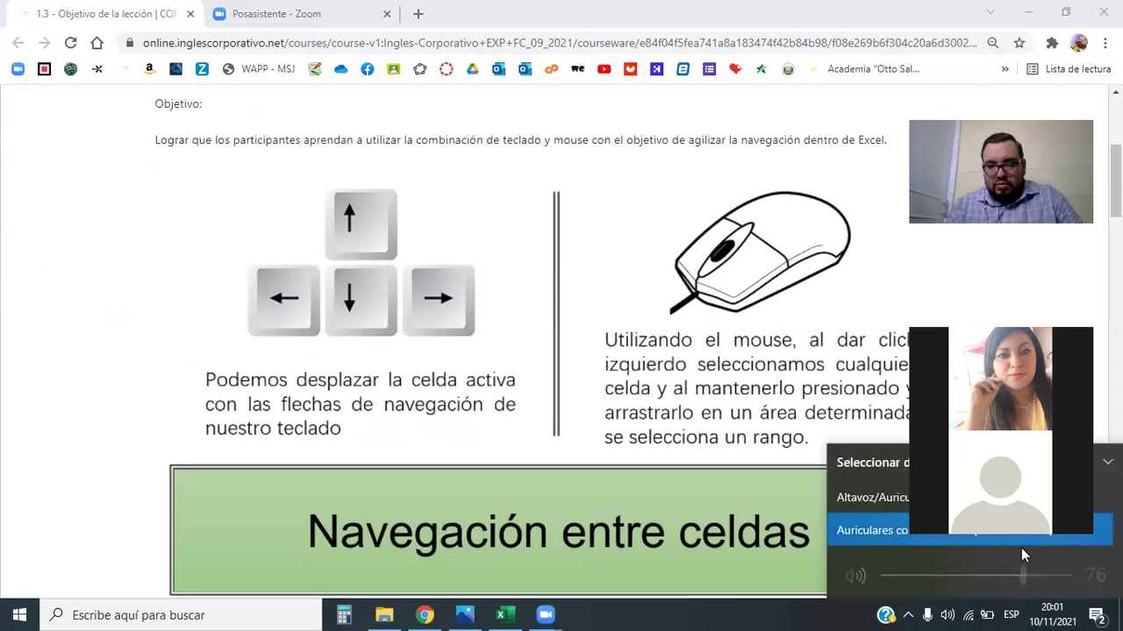
left_click(1021, 547)
left_click(1039, 550)
left_click(1037, 547)
left_click(1037, 547)
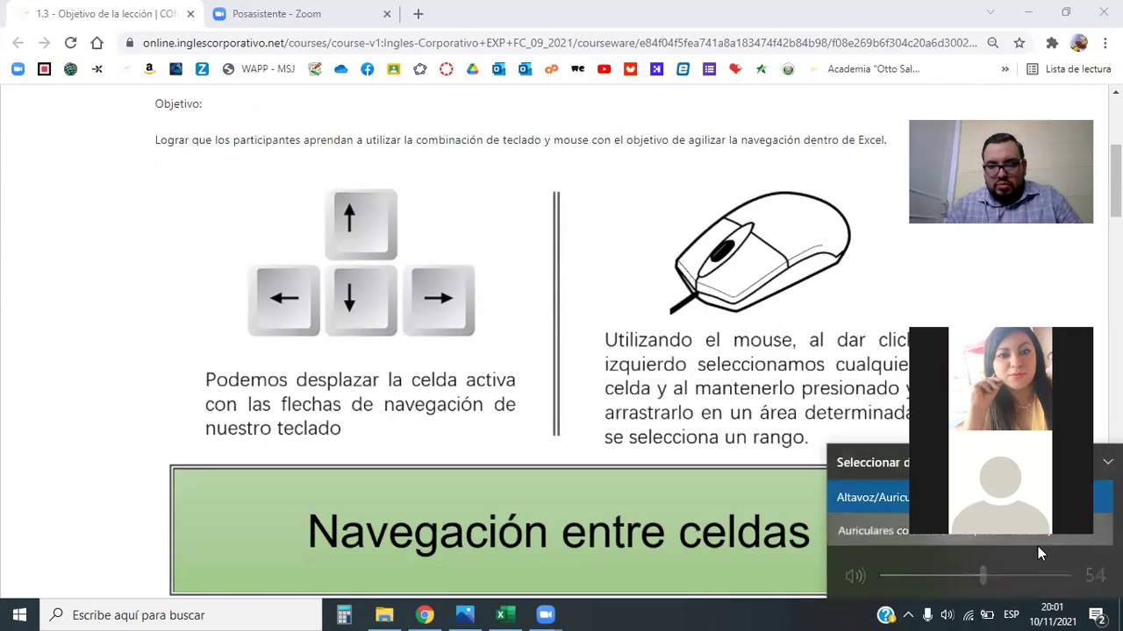
left_click(1038, 546)
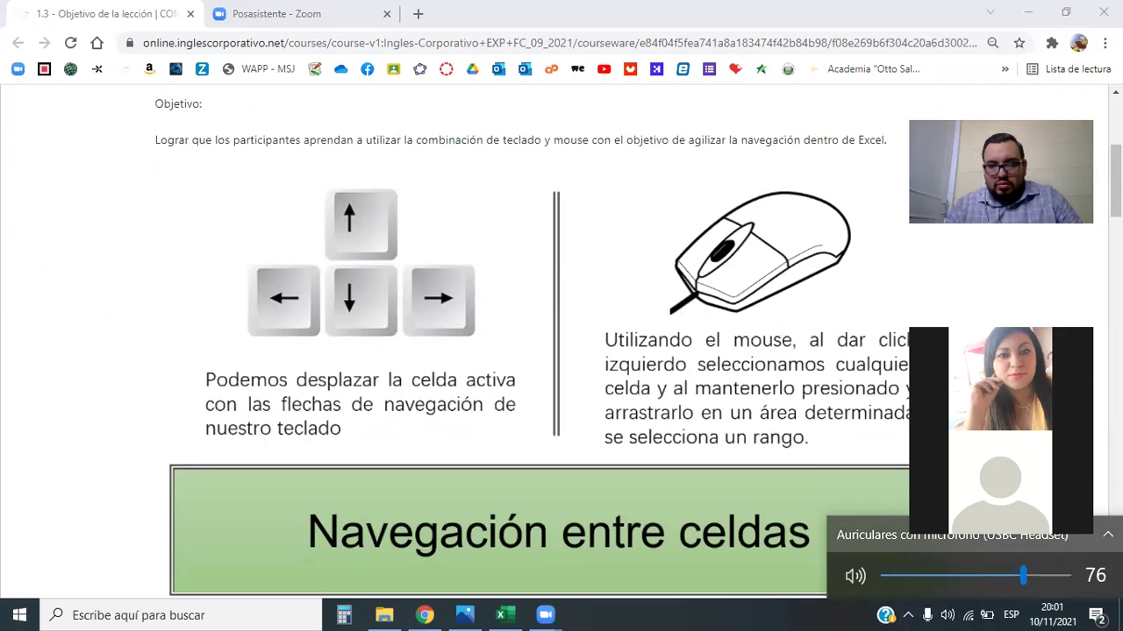
left_click(899, 535)
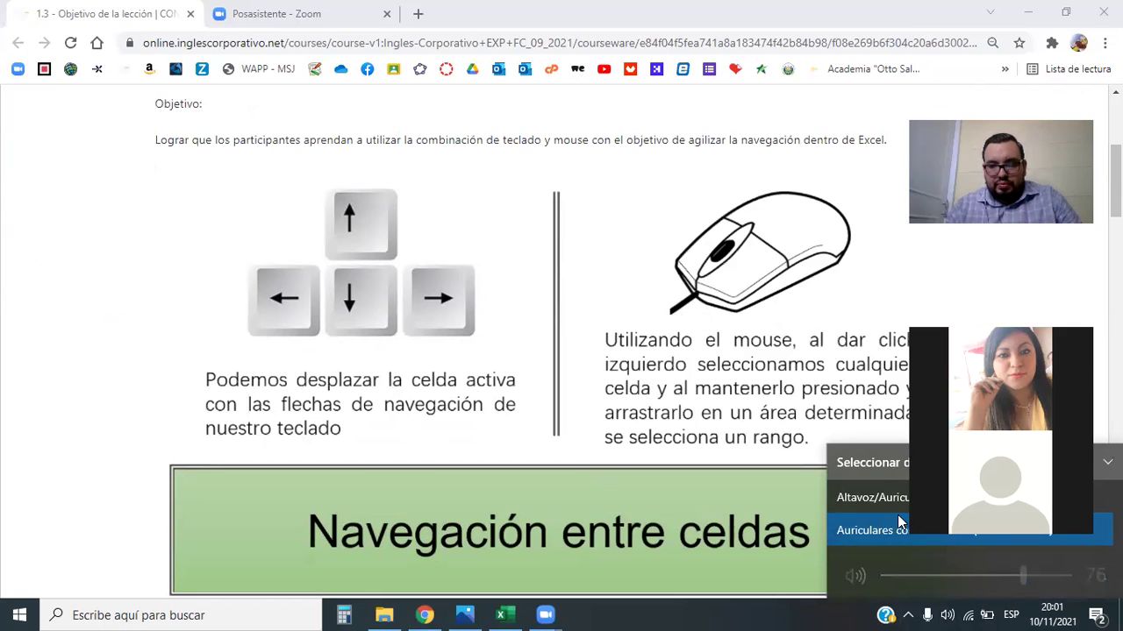
left_click(537, 396)
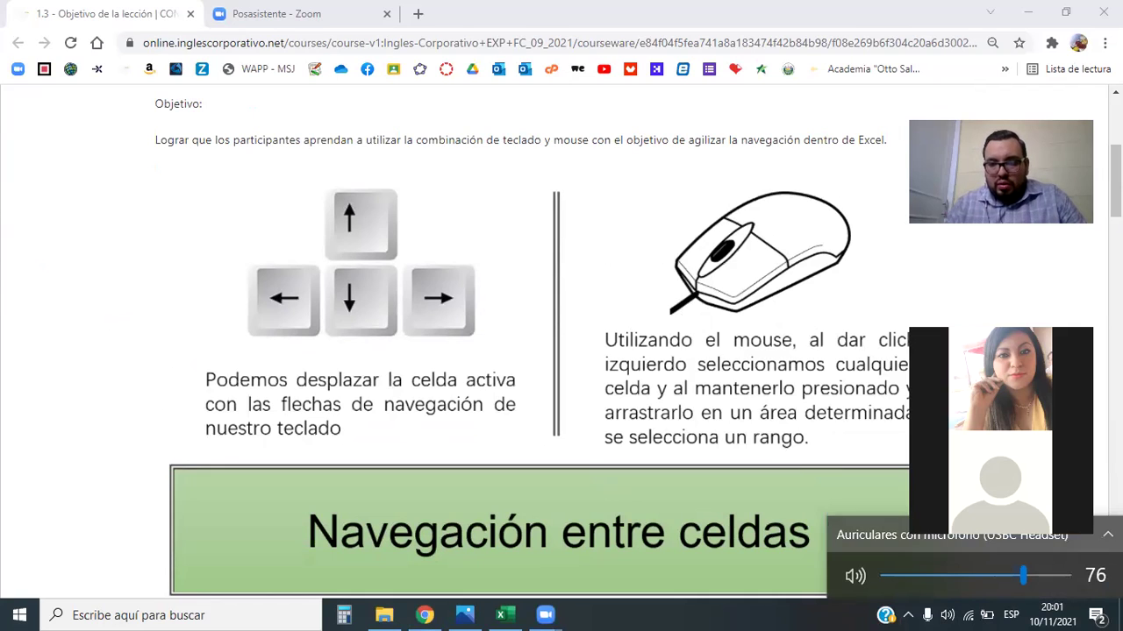
left_click(965, 535)
left_click(873, 531)
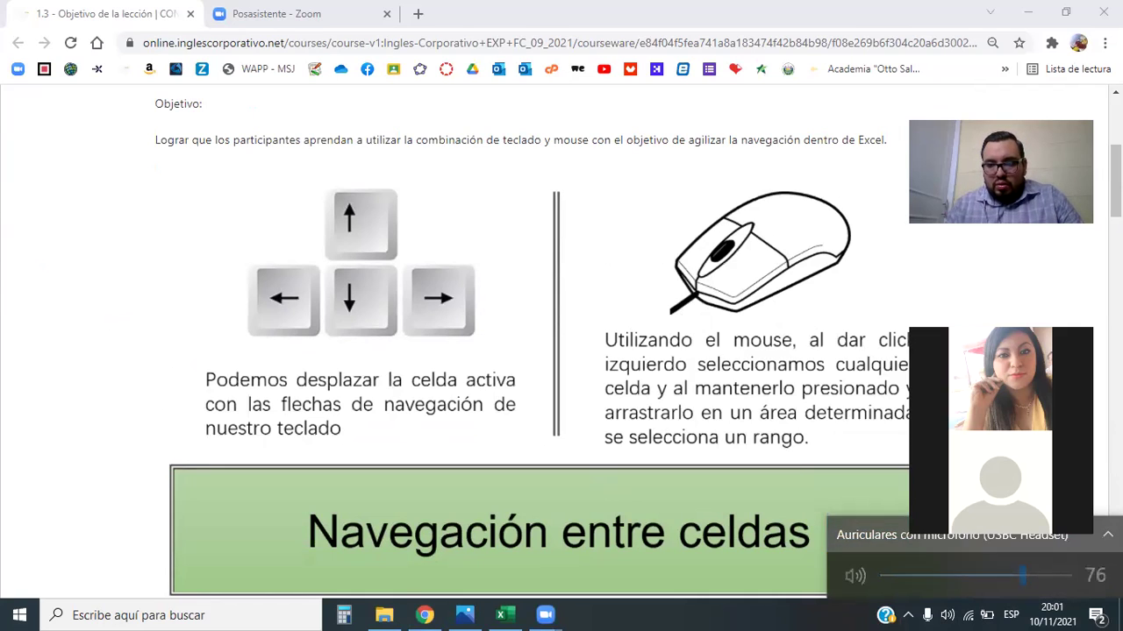
left_click(969, 614)
left_click(969, 614)
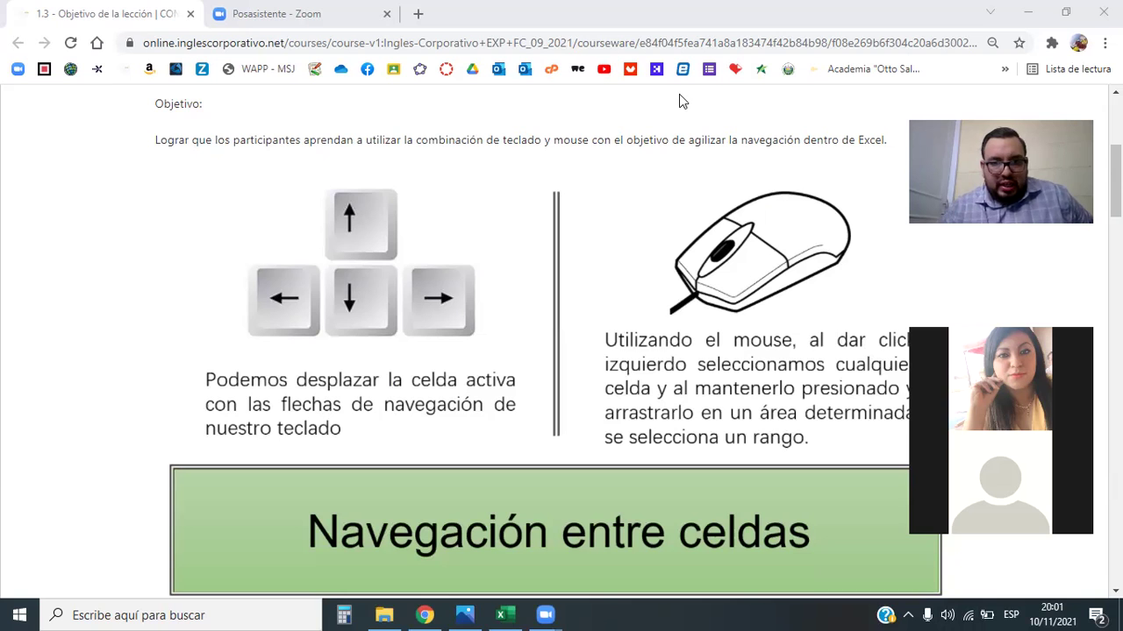
scroll(396, 250, "up", 3)
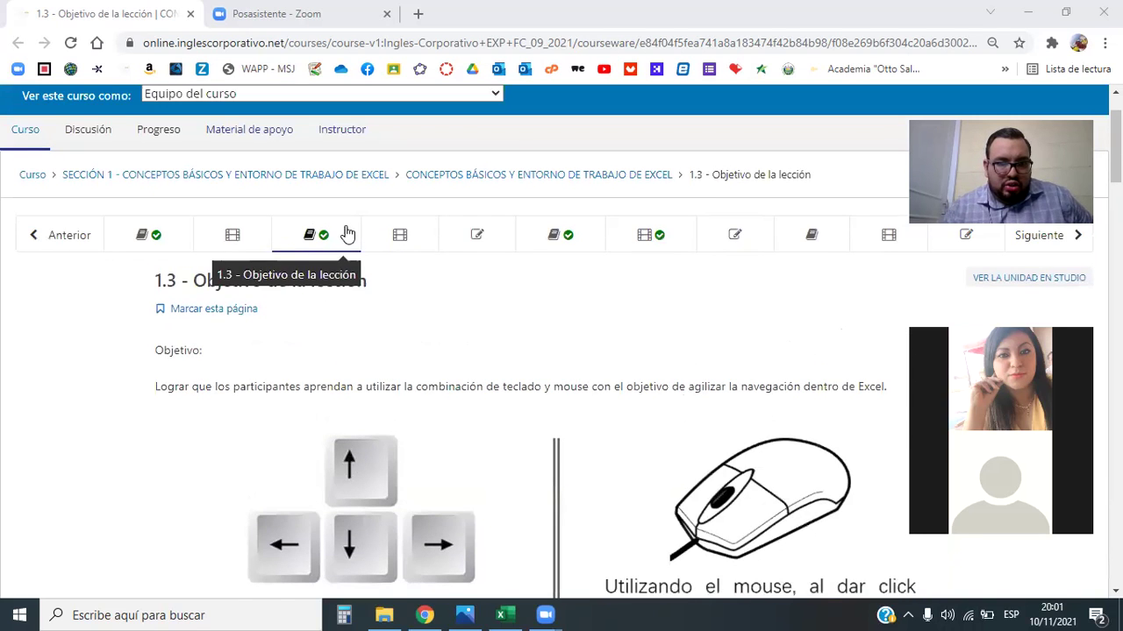
scroll(430, 263, "down", 2)
scroll(430, 264, "down", 4)
scroll(439, 280, "down", 4)
scroll(440, 282, "down", 2)
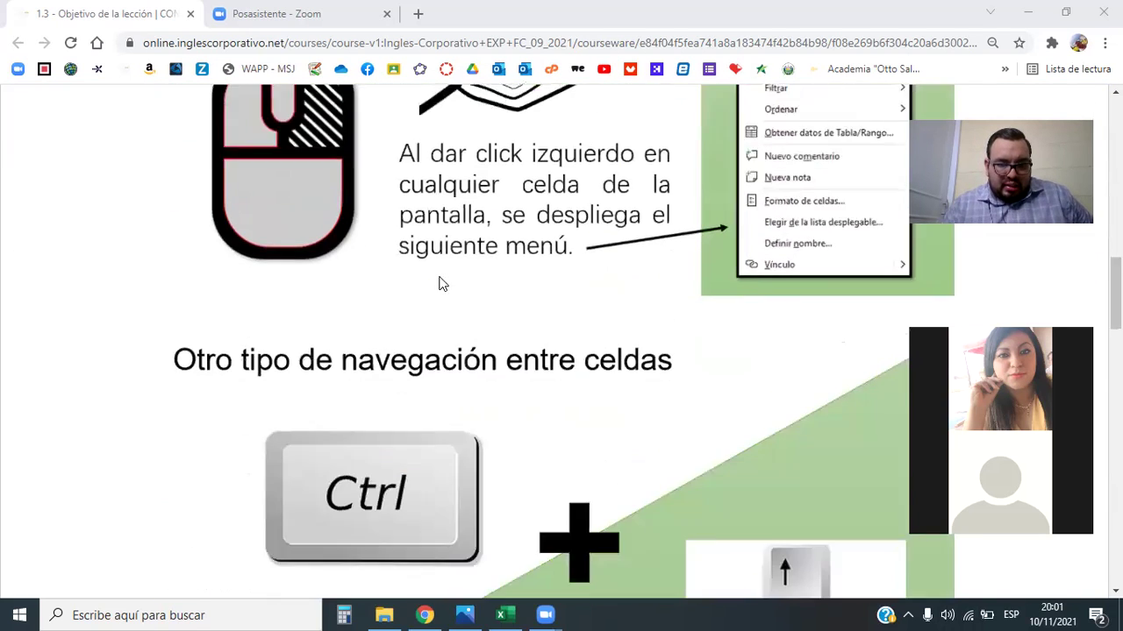
scroll(441, 282, "down", 3)
scroll(440, 283, "down", 1)
scroll(442, 286, "down", 3)
scroll(440, 286, "down", 4)
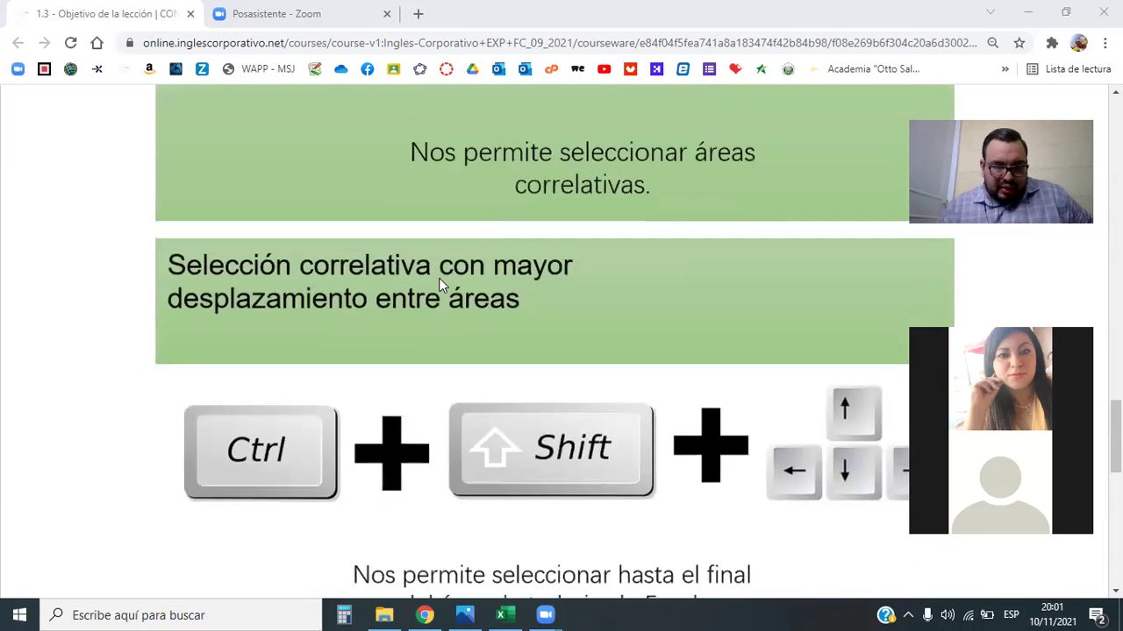
scroll(432, 290, "up", 5)
scroll(246, 326, "up", 1)
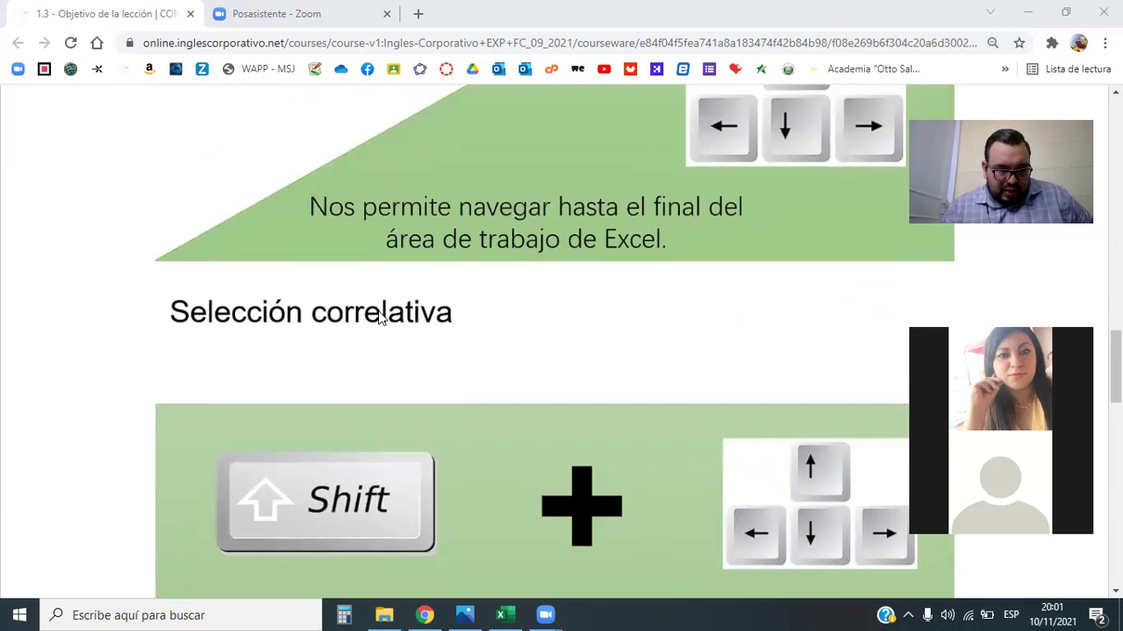
scroll(395, 320, "down", 2)
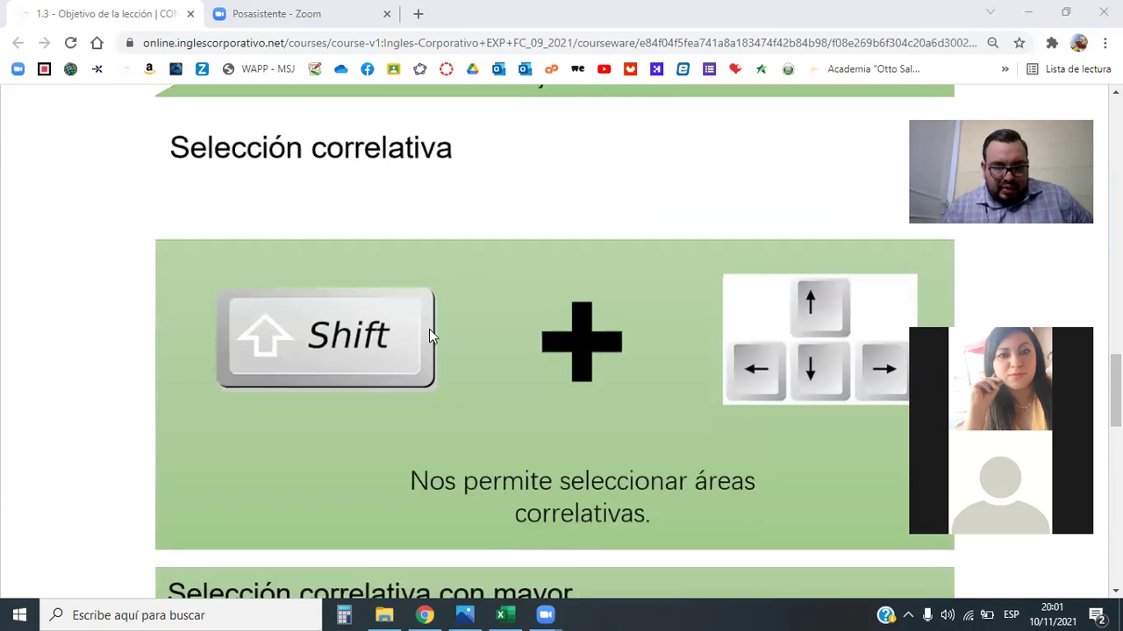
scroll(429, 329, "down", 1)
scroll(487, 348, "down", 3)
scroll(487, 348, "down", 2)
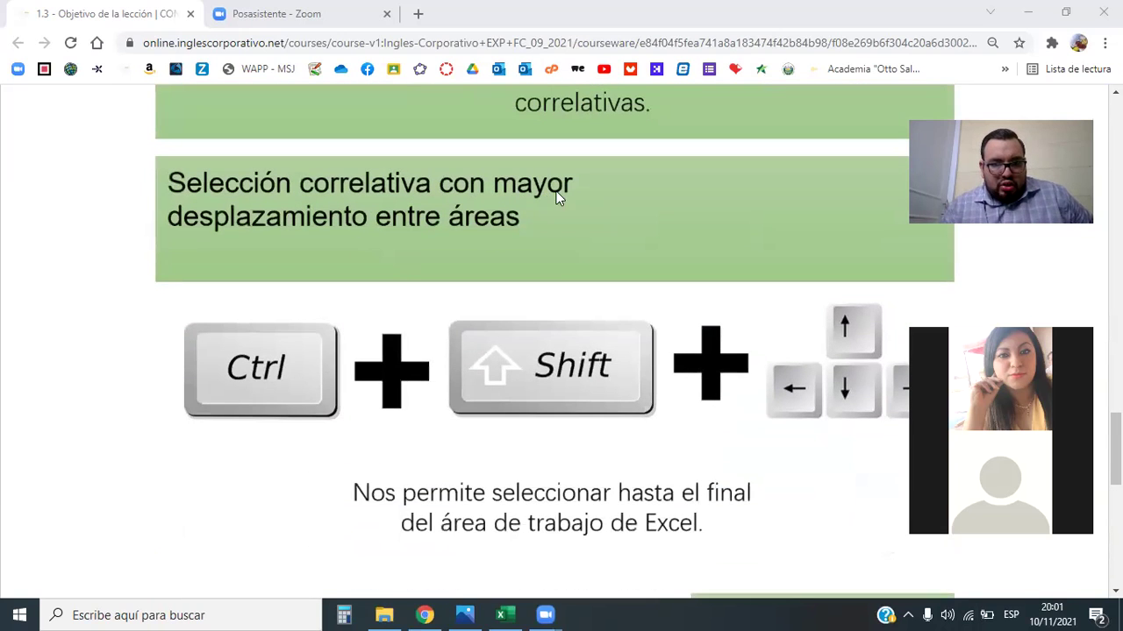
scroll(504, 300, "down", 1)
scroll(505, 300, "down", 3)
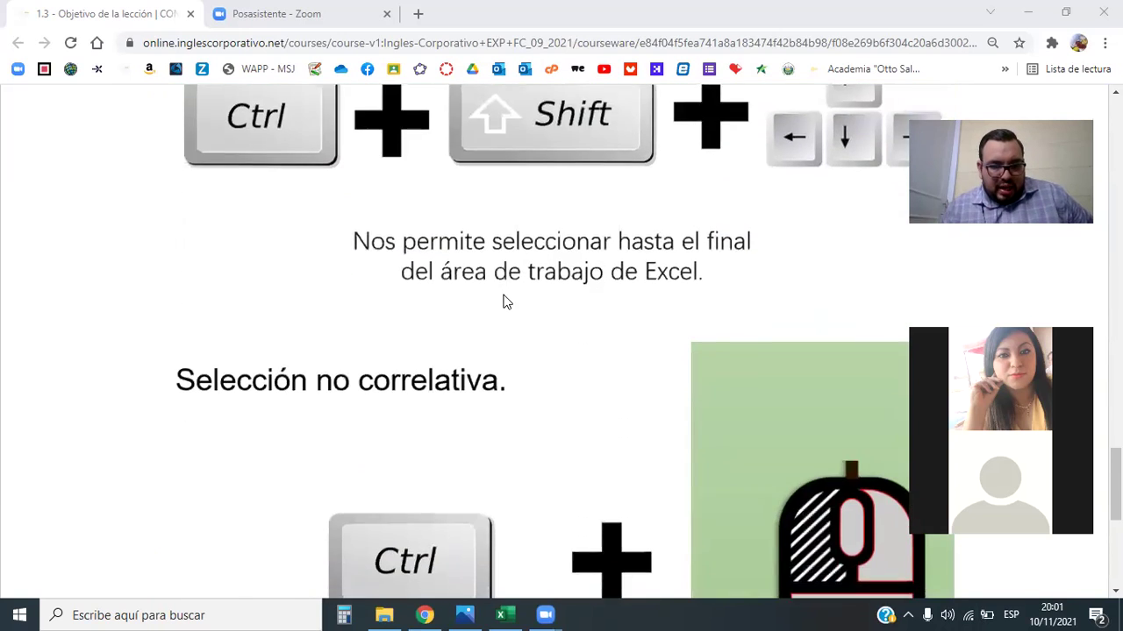
scroll(503, 301, "down", 2)
scroll(484, 313, "down", 1)
scroll(402, 194, "down", 2)
scroll(456, 258, "up", 4)
scroll(457, 271, "up", 4)
scroll(457, 271, "up", 4)
scroll(457, 271, "up", 4)
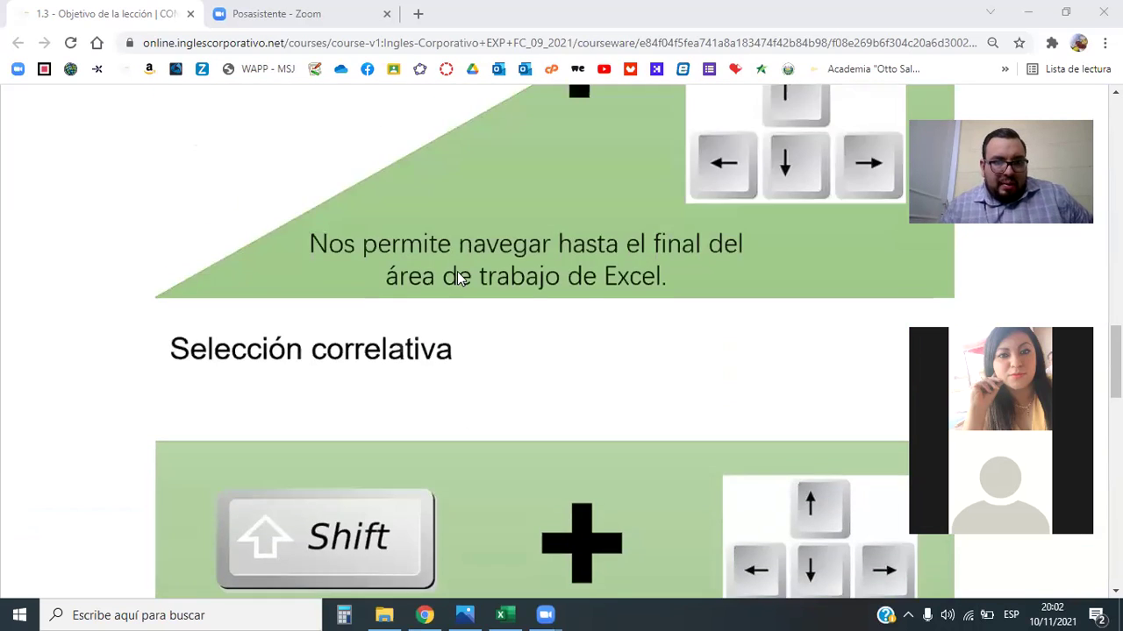
scroll(457, 271, "up", 4)
scroll(455, 278, "up", 3)
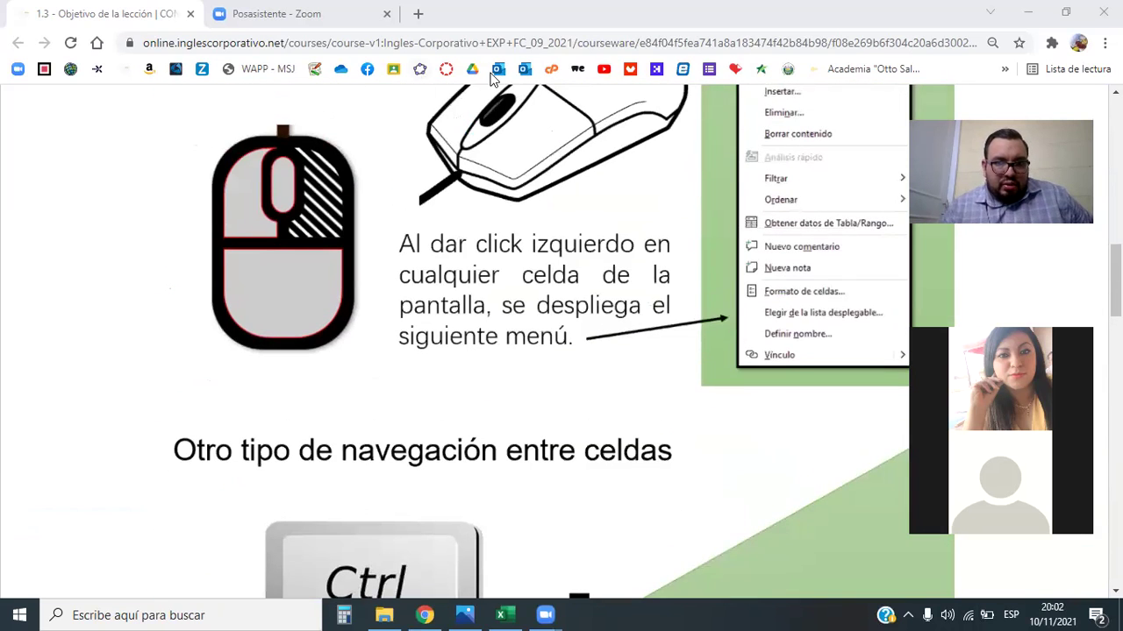
scroll(552, 363, "up", 5)
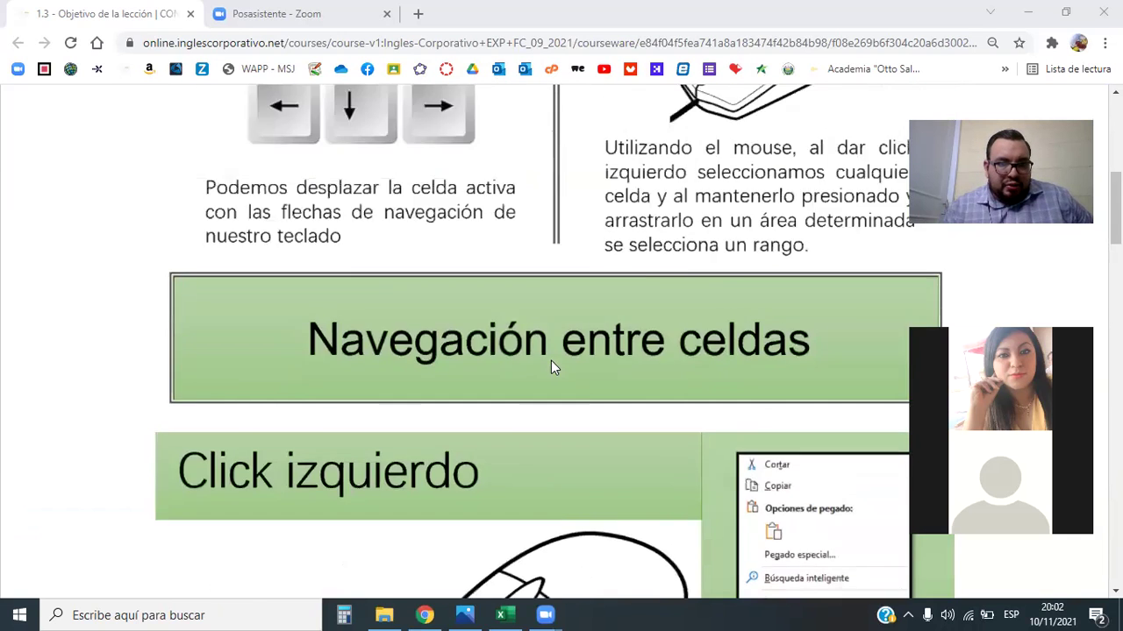
scroll(550, 361, "up", 5)
scroll(547, 368, "down", 1)
scroll(547, 369, "down", 5)
scroll(547, 369, "down", 3)
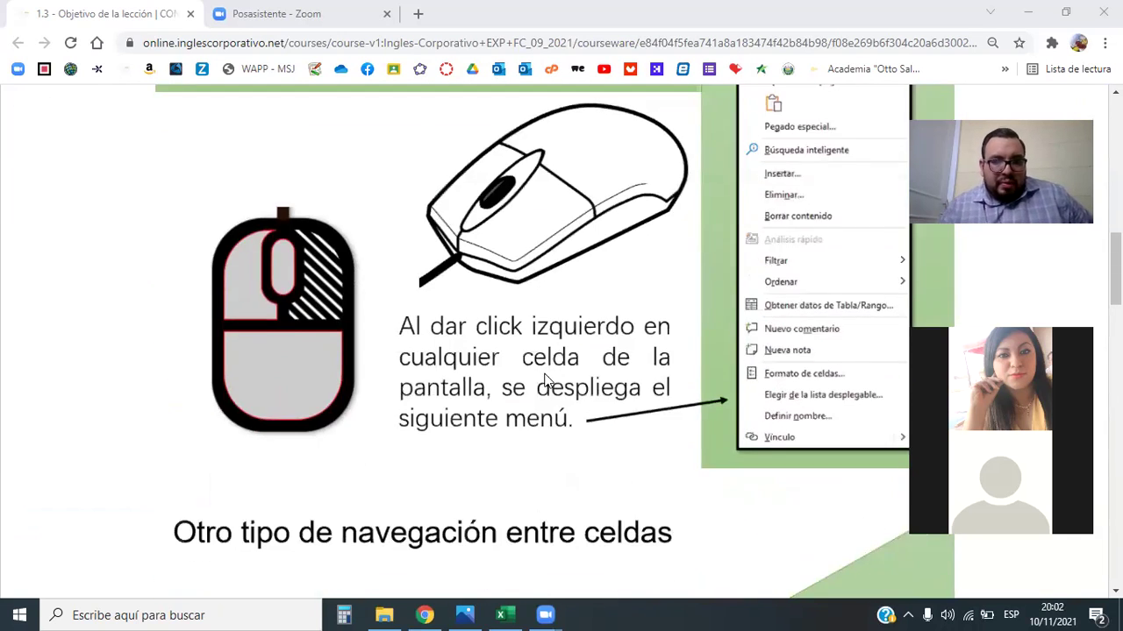
scroll(544, 377, "down", 4)
scroll(540, 384, "down", 3)
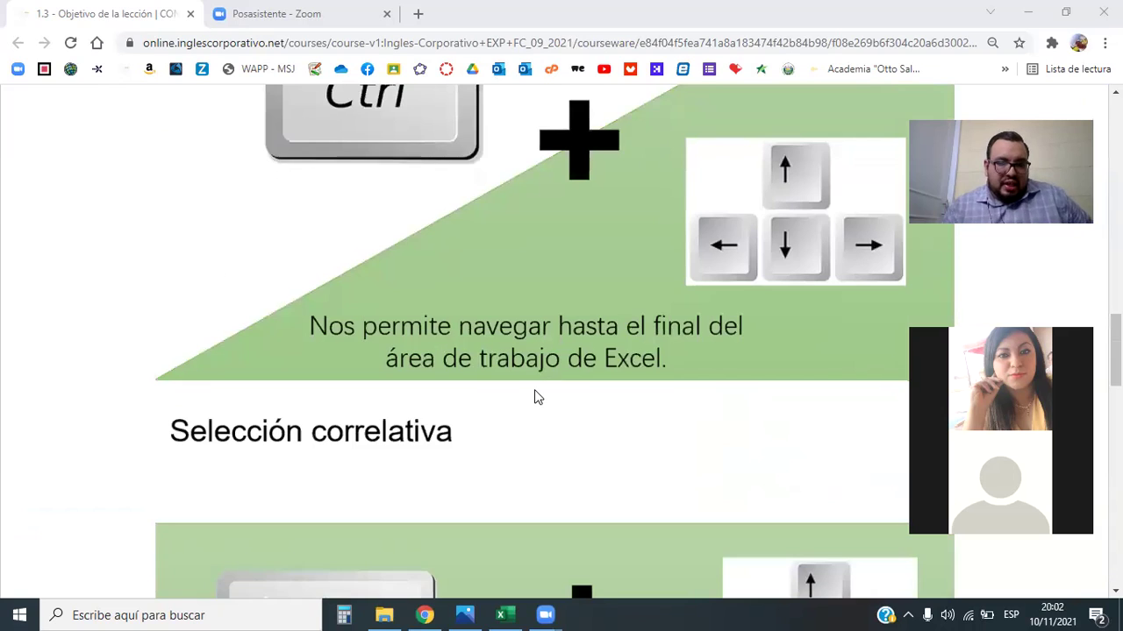
scroll(535, 395, "down", 1)
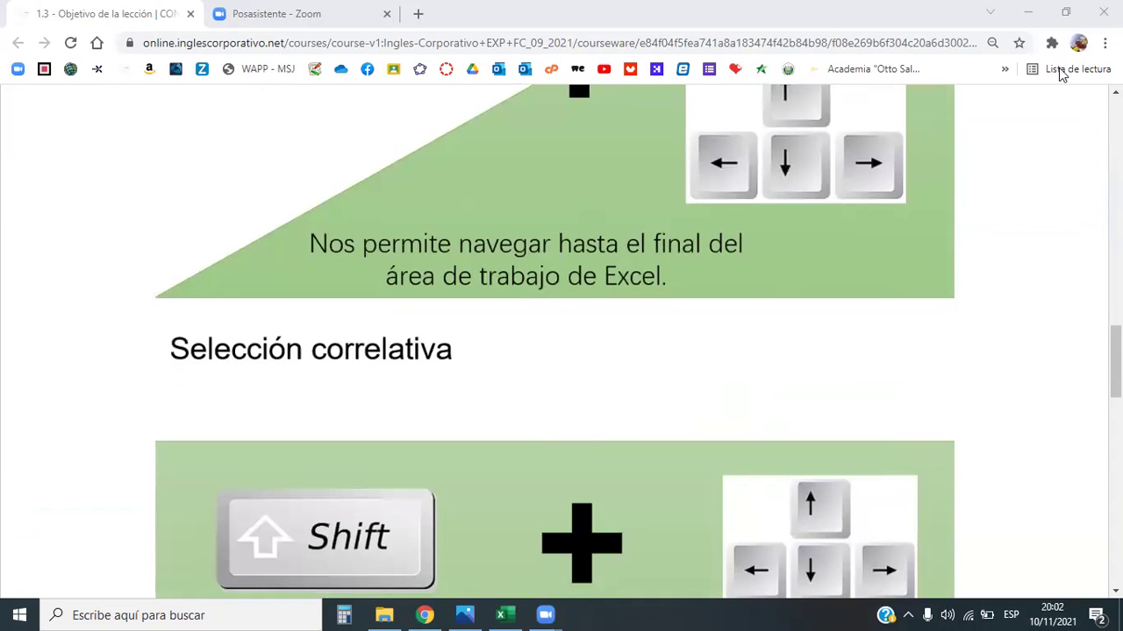
scroll(556, 298, "up", 5)
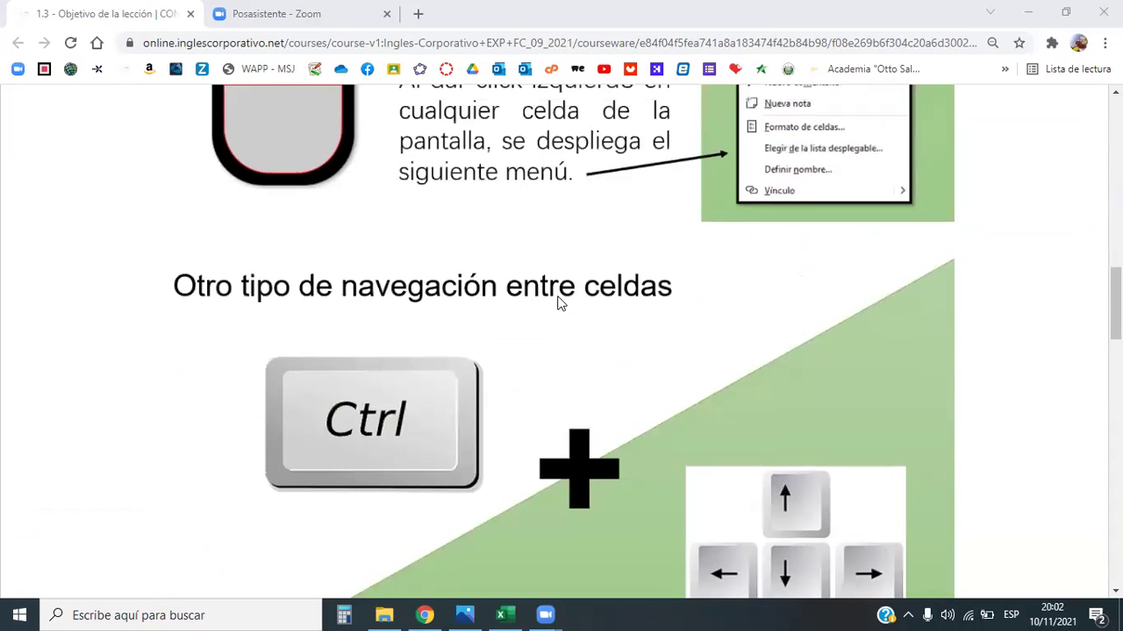
scroll(556, 298, "down", 4)
scroll(557, 298, "down", 3)
scroll(557, 298, "down", 3)
scroll(560, 303, "down", 2)
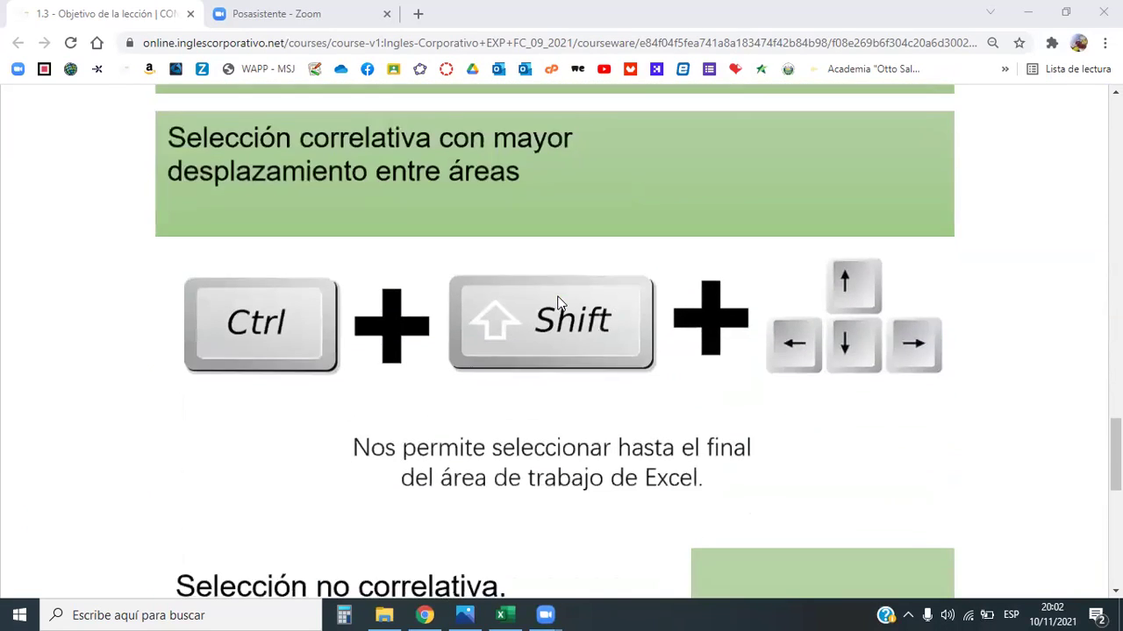
scroll(560, 302, "down", 3)
scroll(559, 307, "down", 3)
scroll(561, 311, "down", 2)
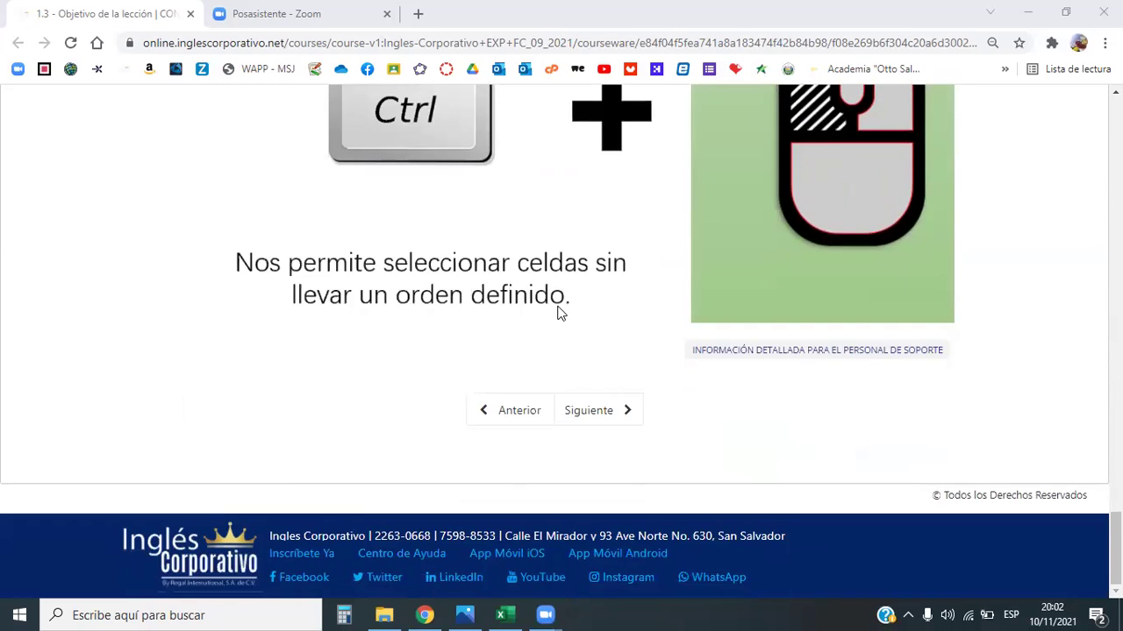
scroll(579, 327, "up", 4)
scroll(589, 332, "down", 1)
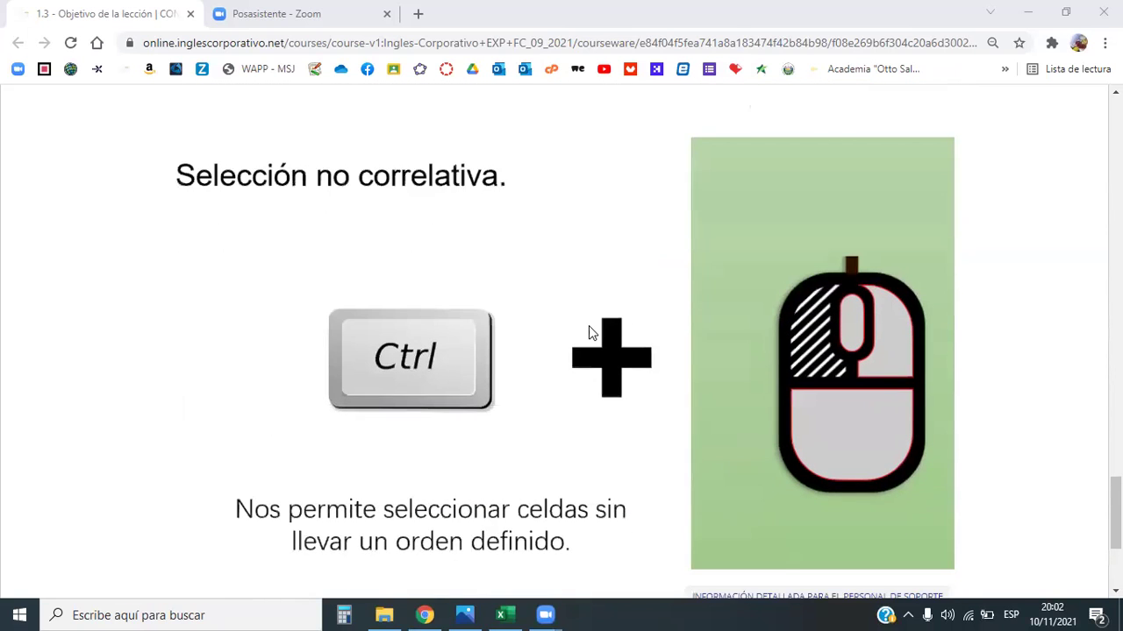
scroll(589, 331, "down", 1)
scroll(587, 333, "up", 1)
scroll(588, 339, "up", 3)
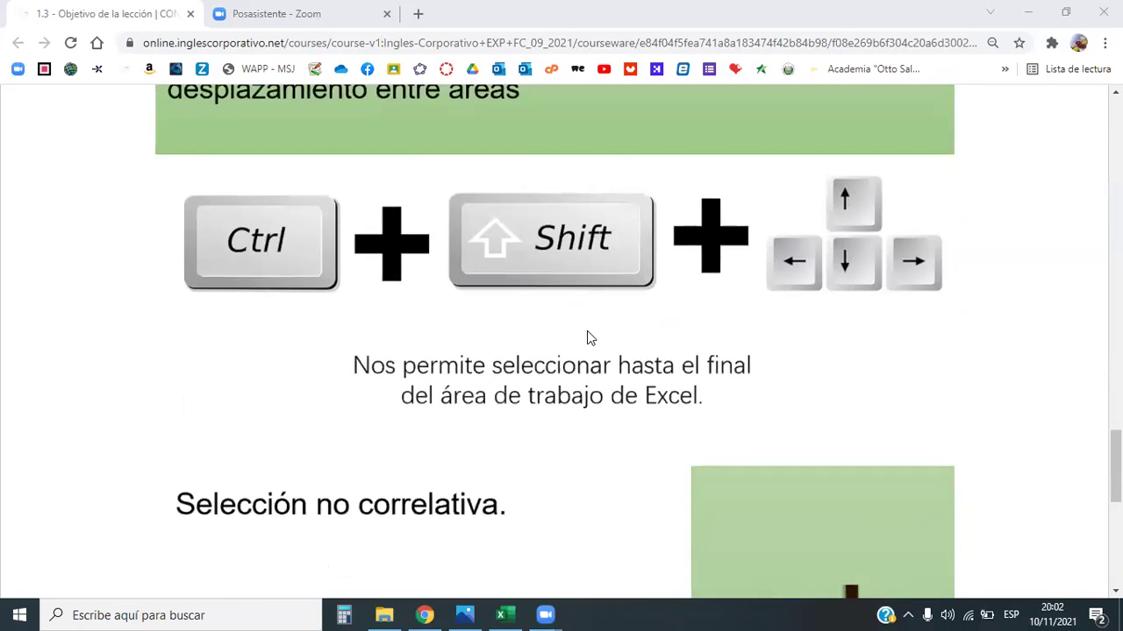
scroll(587, 337, "up", 3)
scroll(585, 341, "down", 2)
scroll(567, 344, "up", 4)
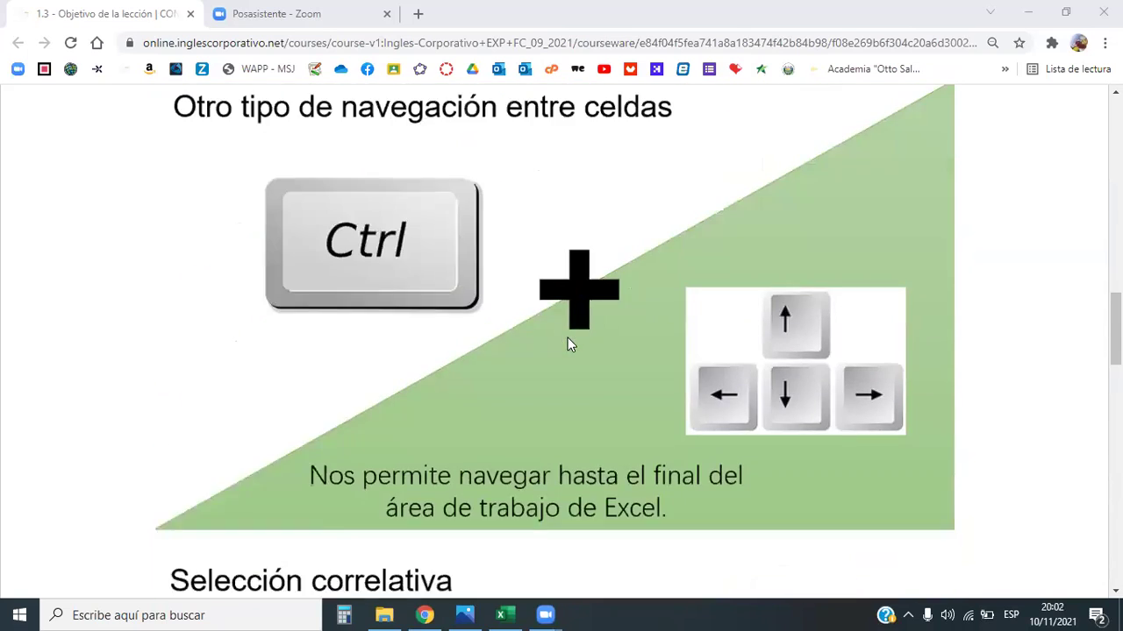
scroll(567, 343, "up", 6)
scroll(568, 344, "up", 4)
scroll(567, 344, "up", 1)
scroll(568, 343, "up", 3)
scroll(571, 343, "up", 1)
scroll(518, 358, "down", 3)
scroll(518, 358, "down", 1)
scroll(516, 362, "up", 1)
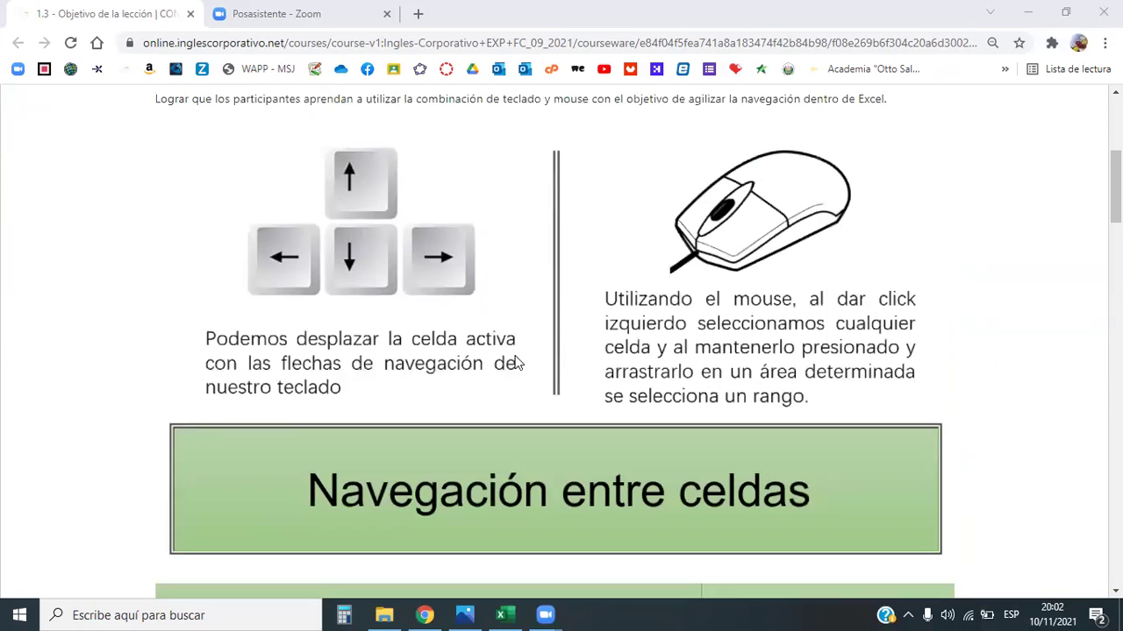
scroll(513, 358, "down", 1)
scroll(506, 363, "up", 1)
scroll(506, 363, "down", 1)
scroll(506, 369, "up", 1)
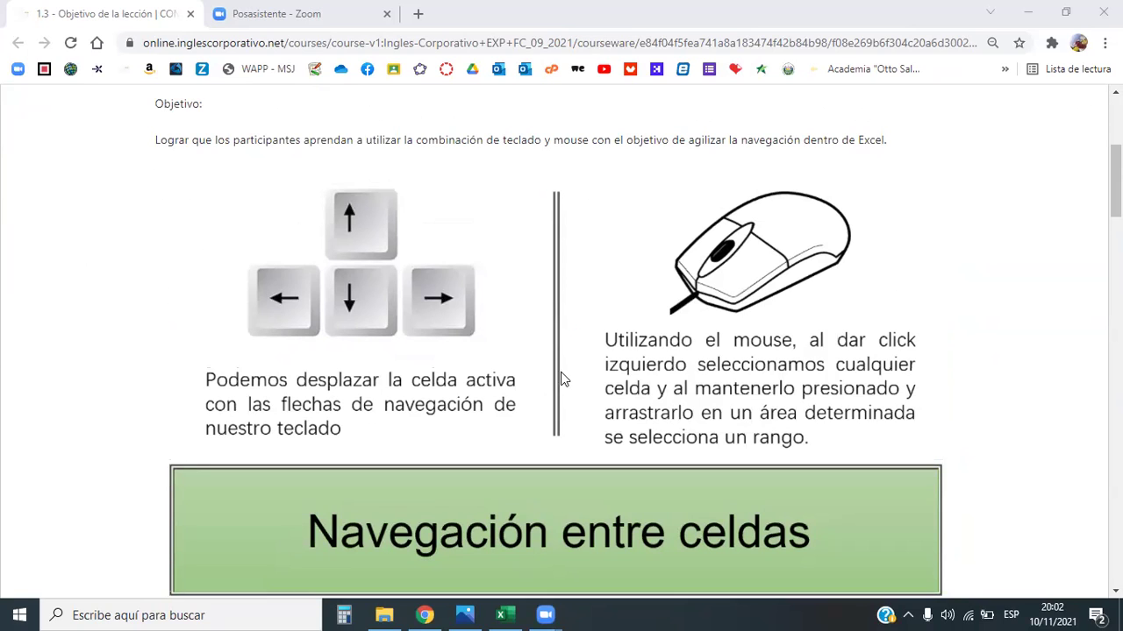
scroll(604, 372, "down", 1)
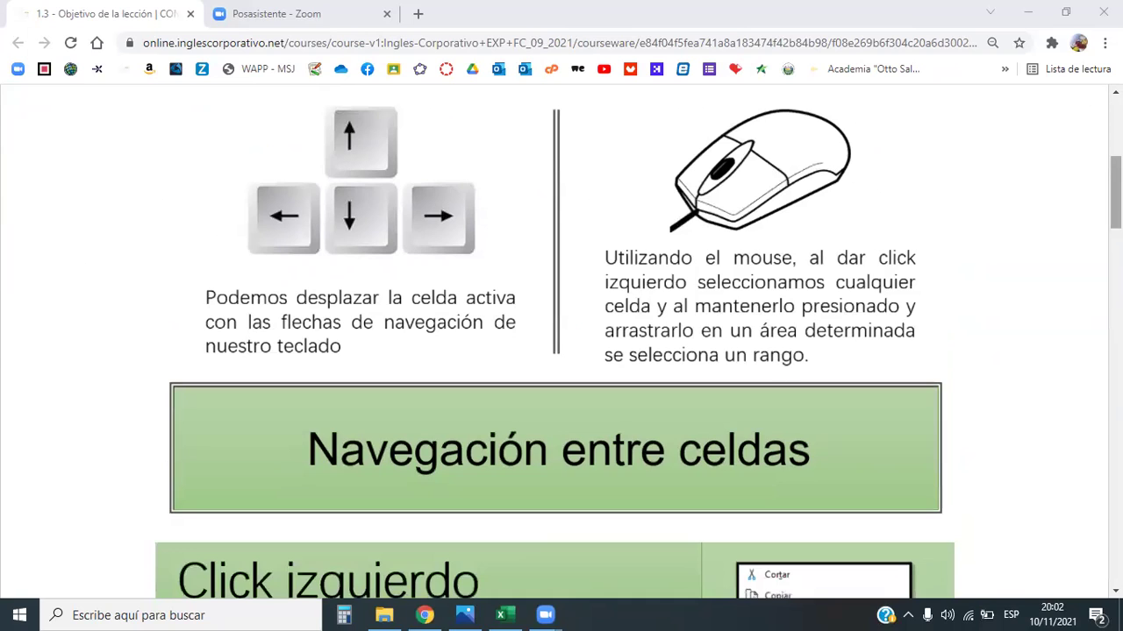
left_click_drag(1116, 189, 1116, 182)
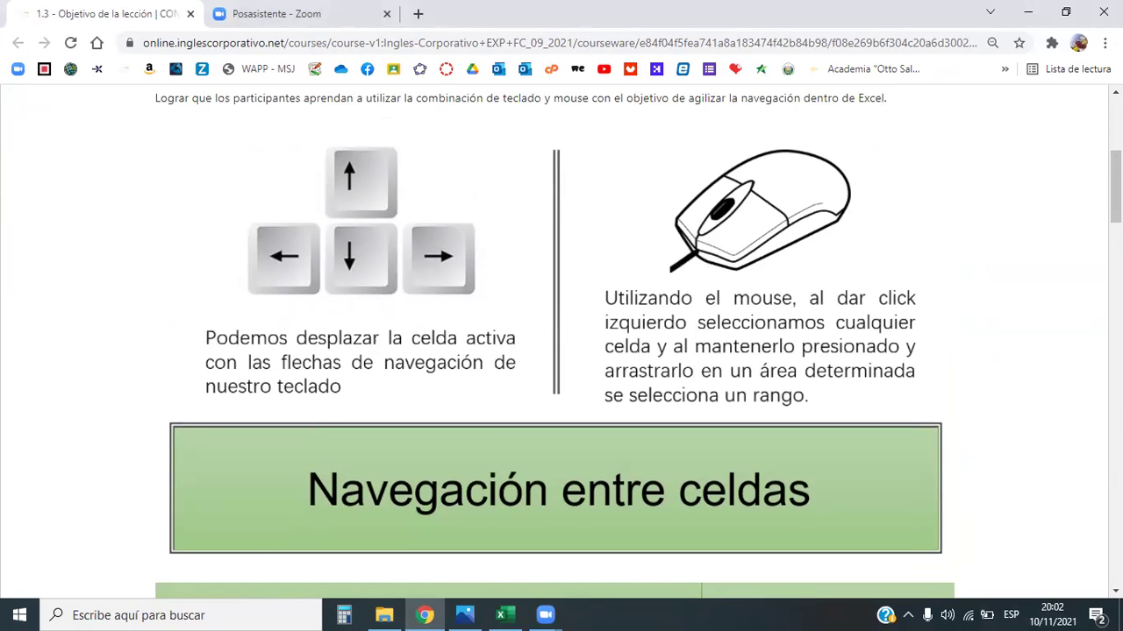
scroll(562, 342, "up", 1)
scroll(562, 342, "down", 1)
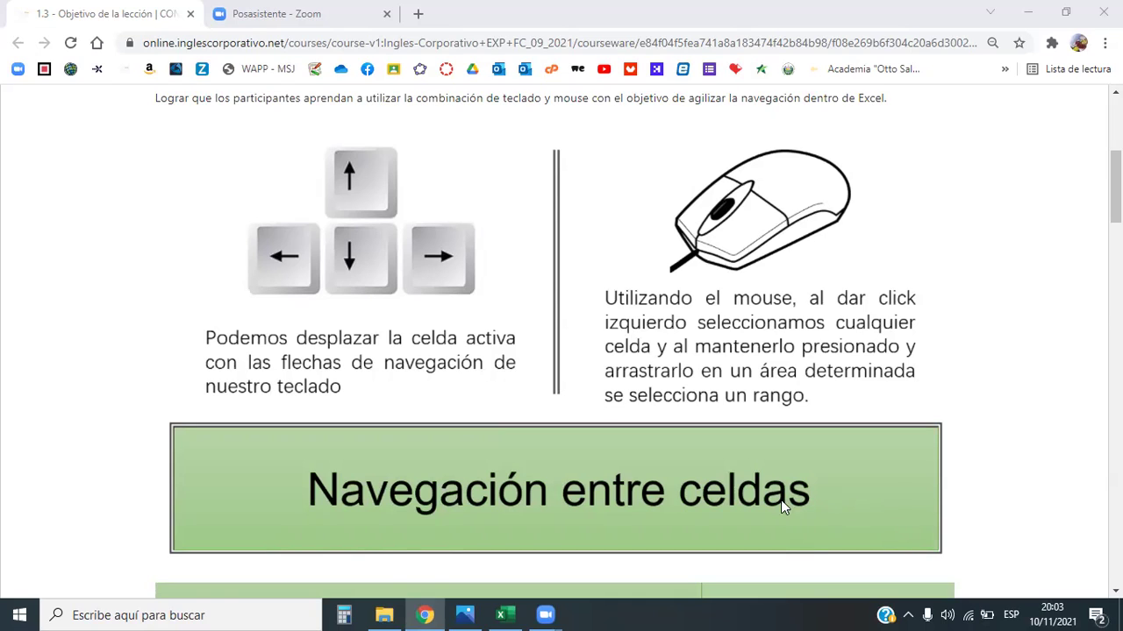
left_click(503, 614)
left_click(502, 614)
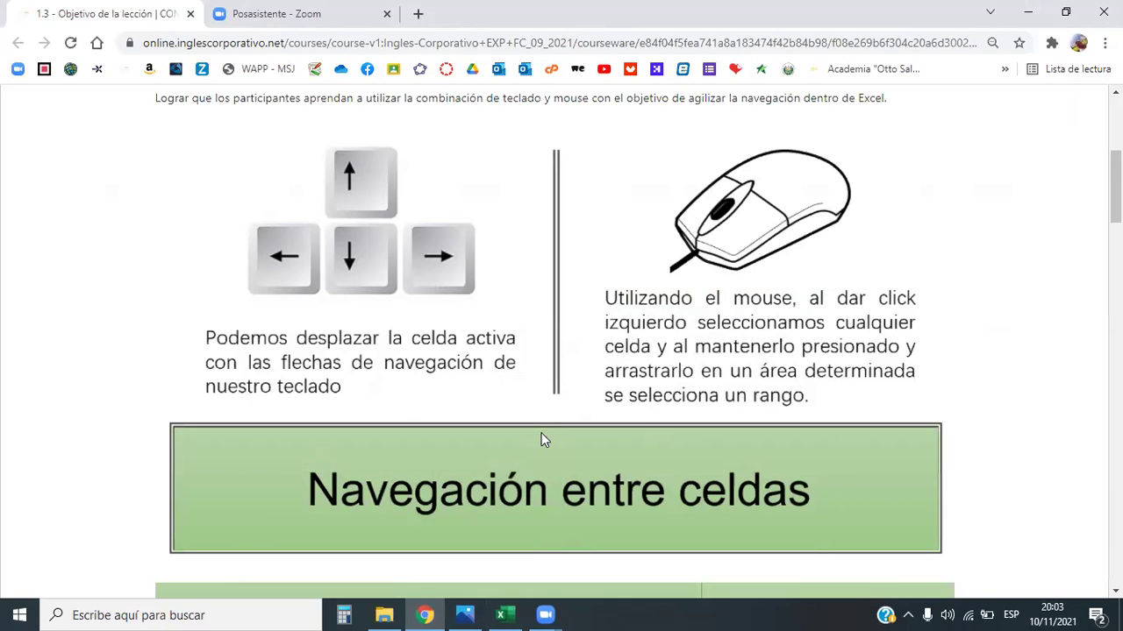
scroll(541, 432, "down", 1)
scroll(542, 432, "up", 1)
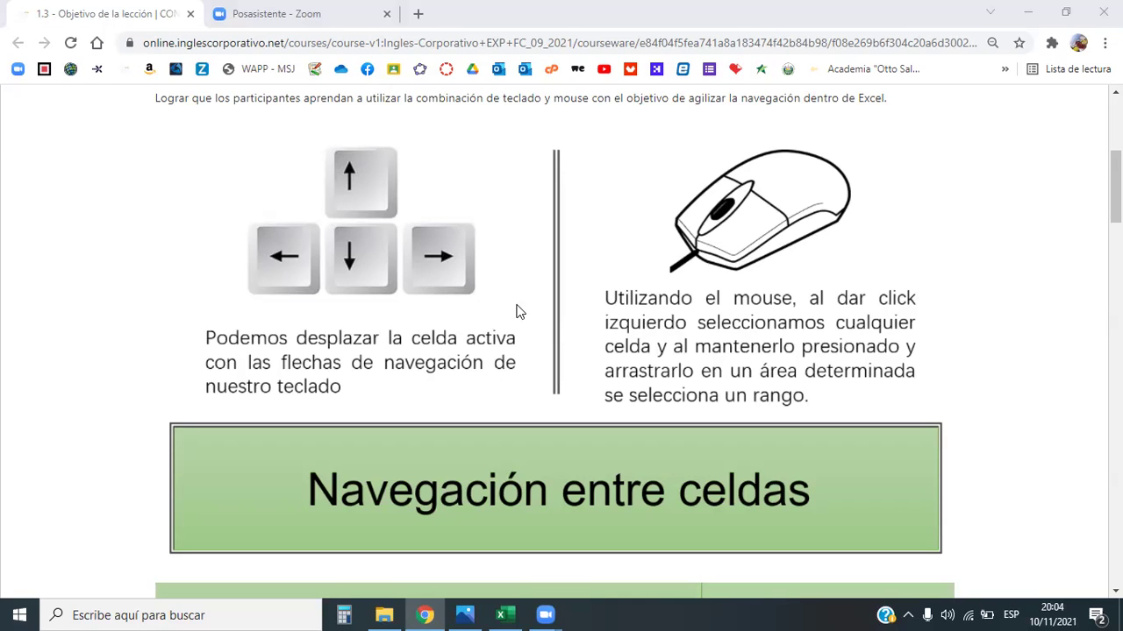
- Bring up the HOJA PRÁCTICA - SECCION 1 workbook on its 'Navegación y Selección' sheet
left_click(501, 614)
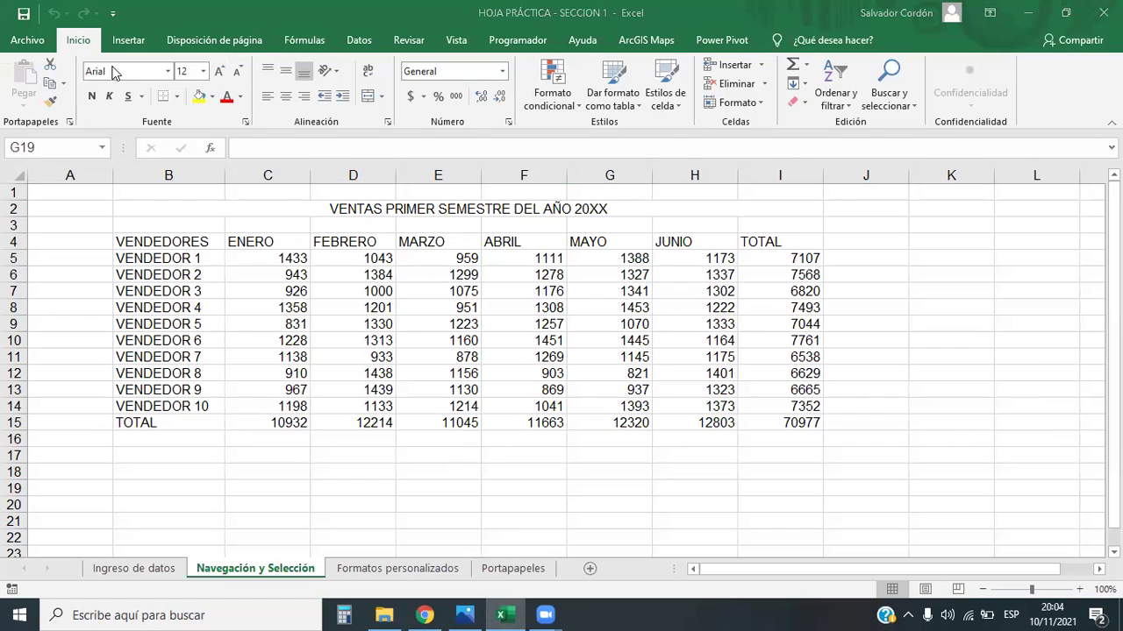
left_click(33, 40)
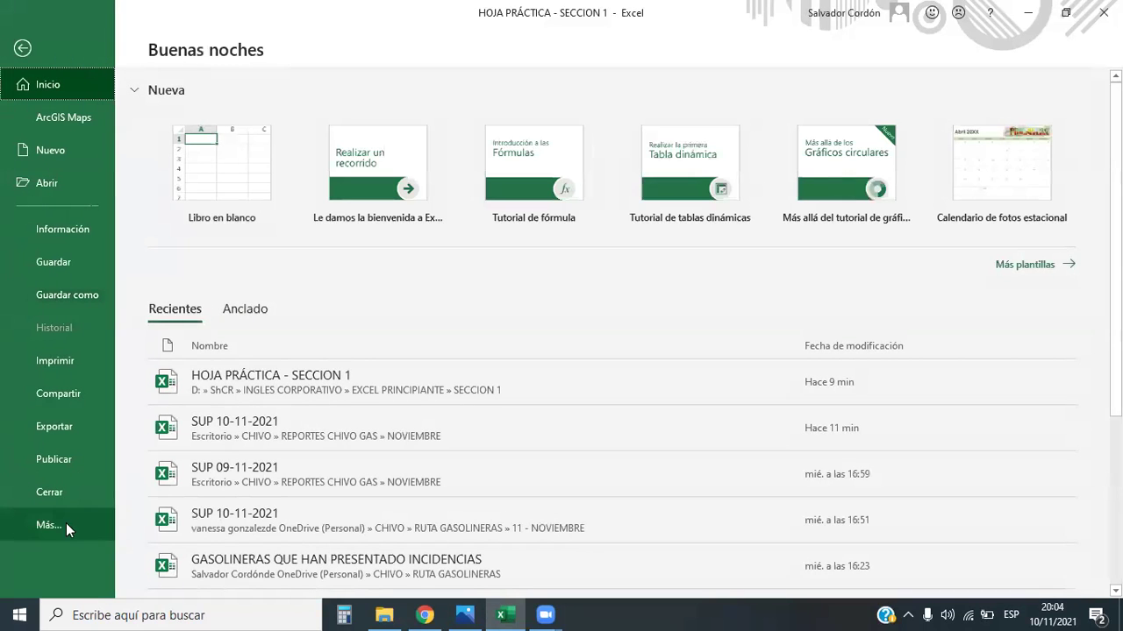
left_click(66, 524)
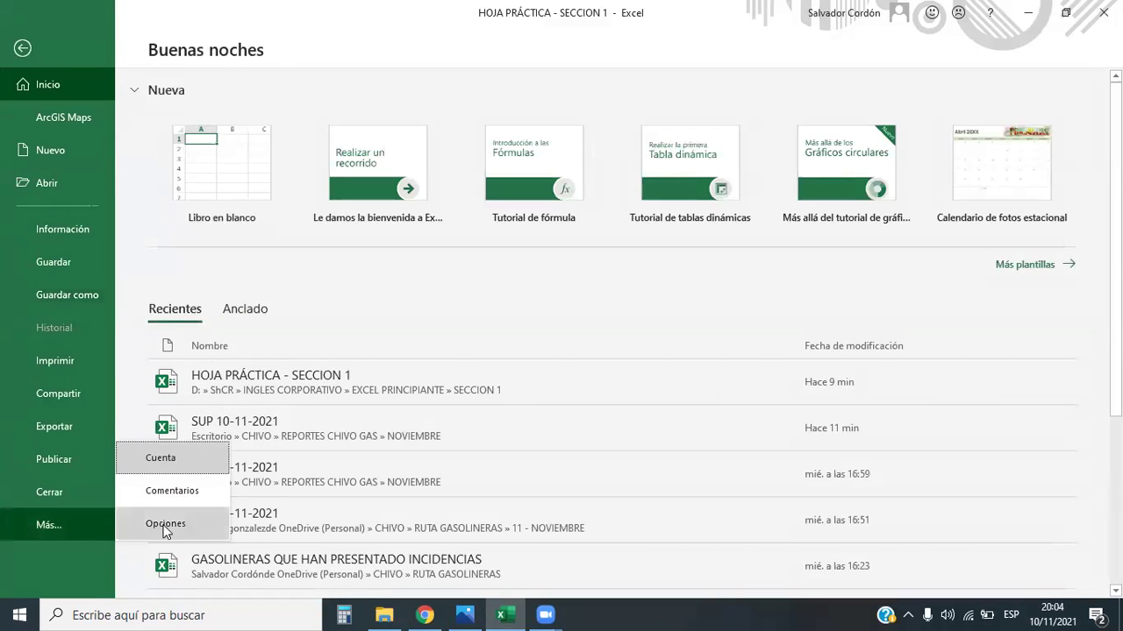
left_click(22, 49)
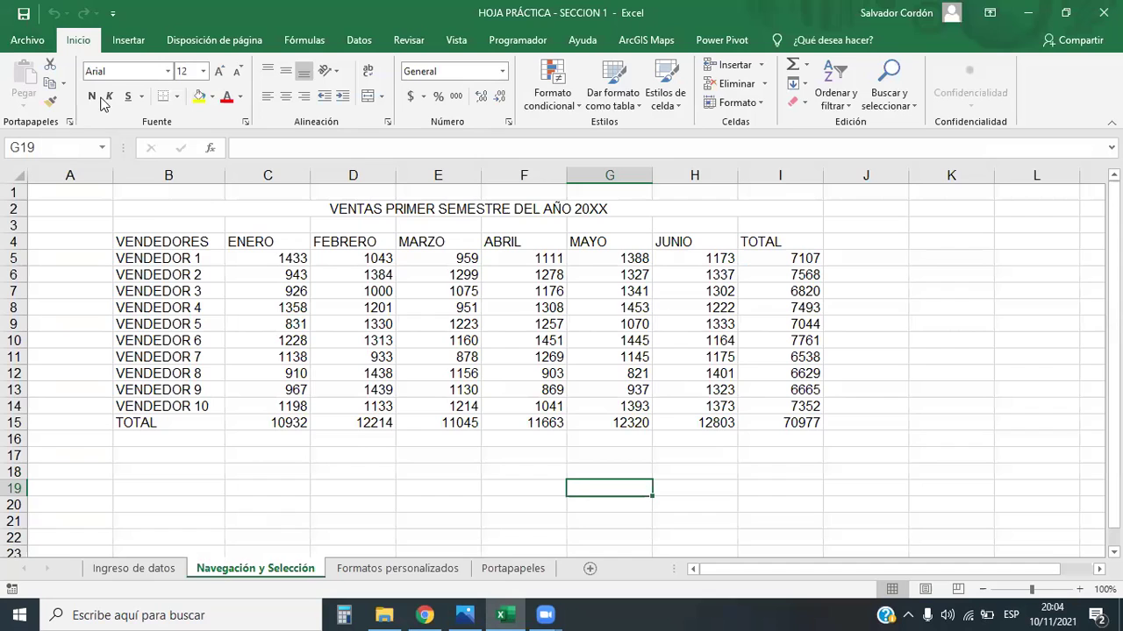
left_click(129, 41)
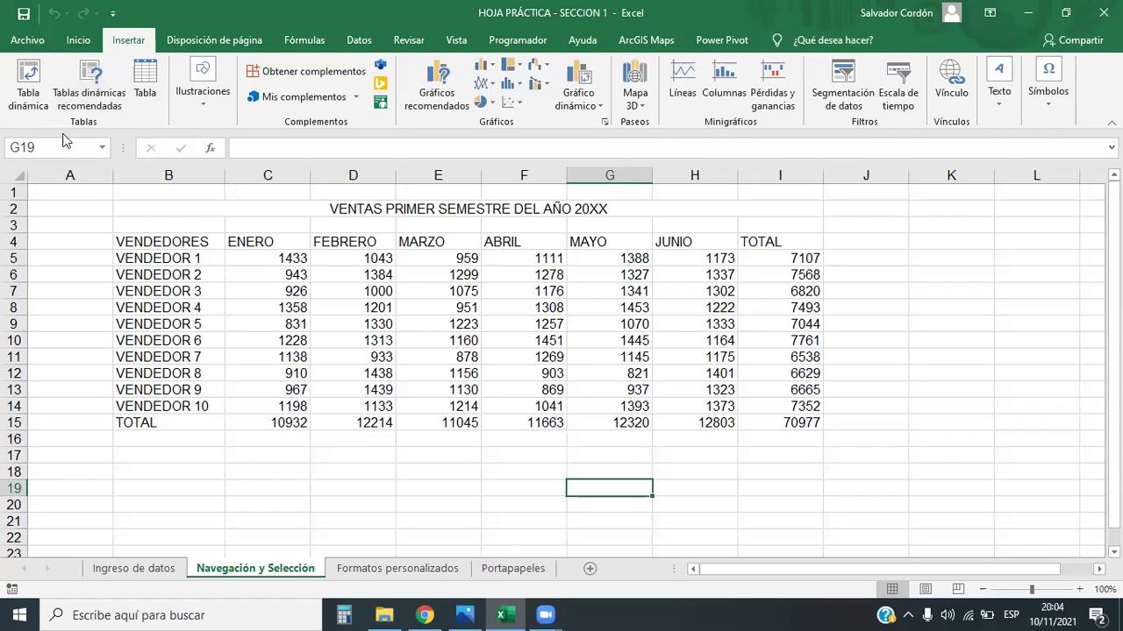
left_click(79, 40)
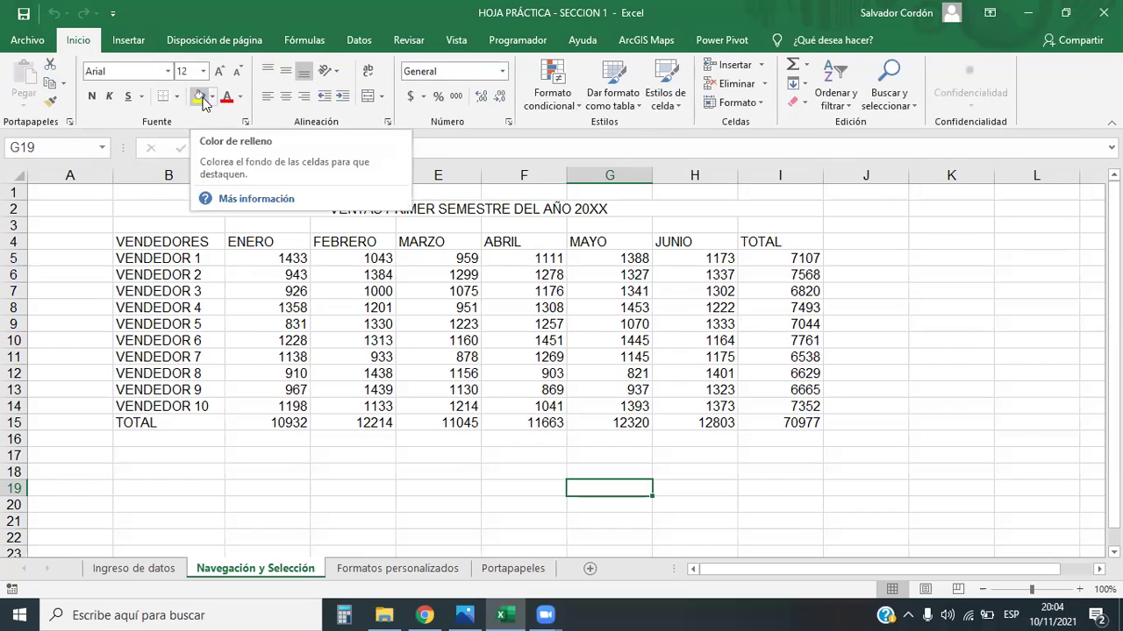
left_click(200, 98)
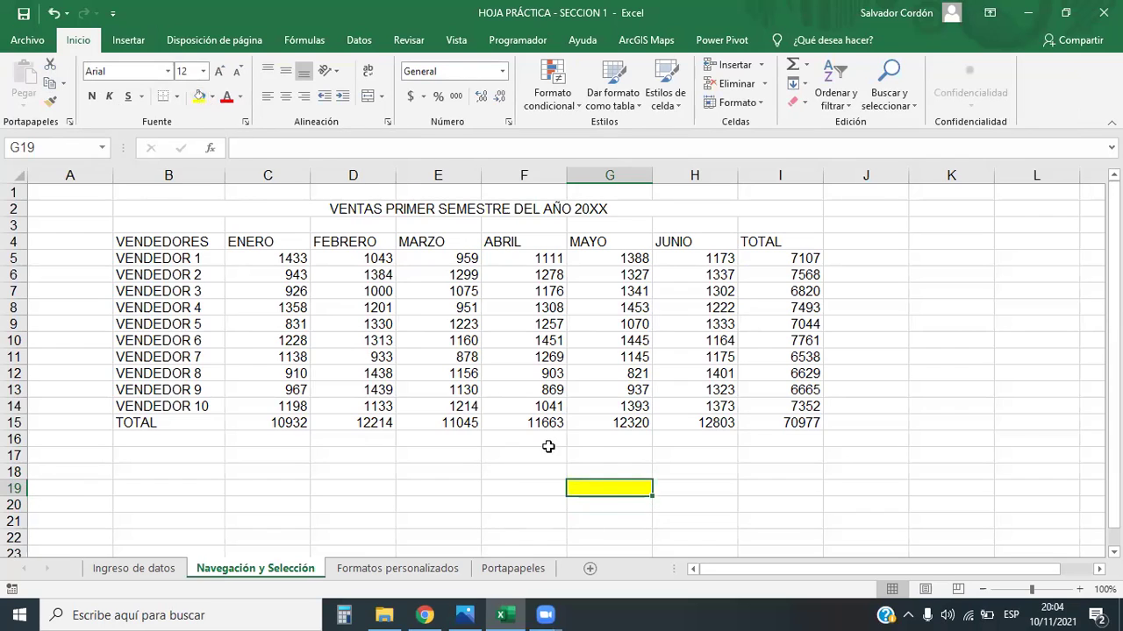
left_click_drag(524, 454, 690, 534)
left_click(590, 490)
left_click(213, 102)
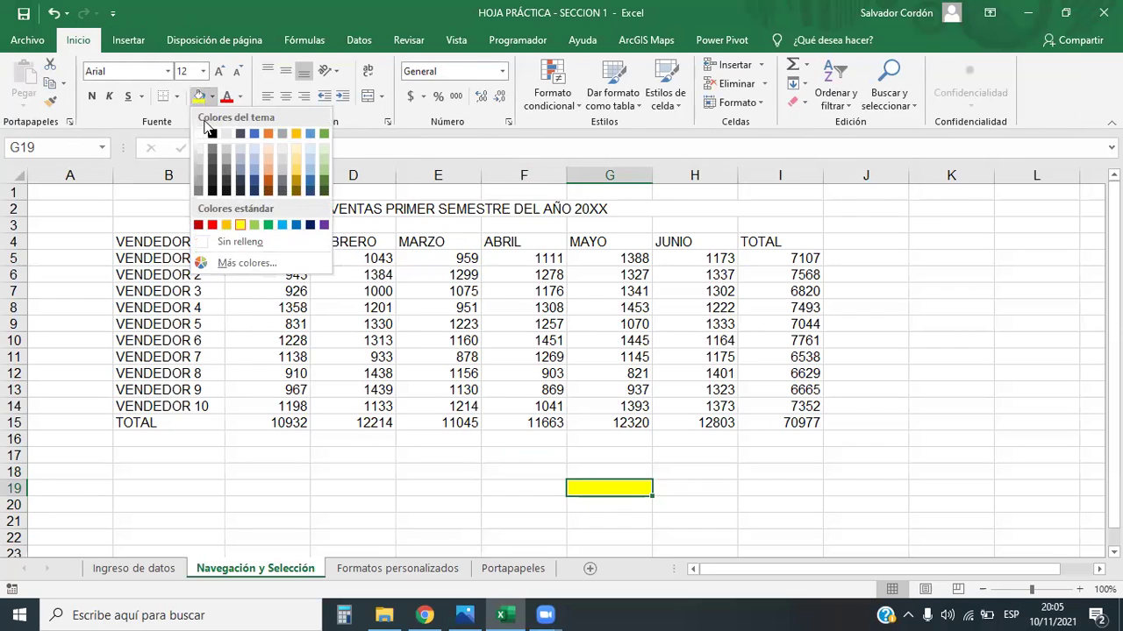
left_click(223, 238)
left_click(863, 420)
left_click(916, 328)
left_click(956, 260)
left_click(949, 243)
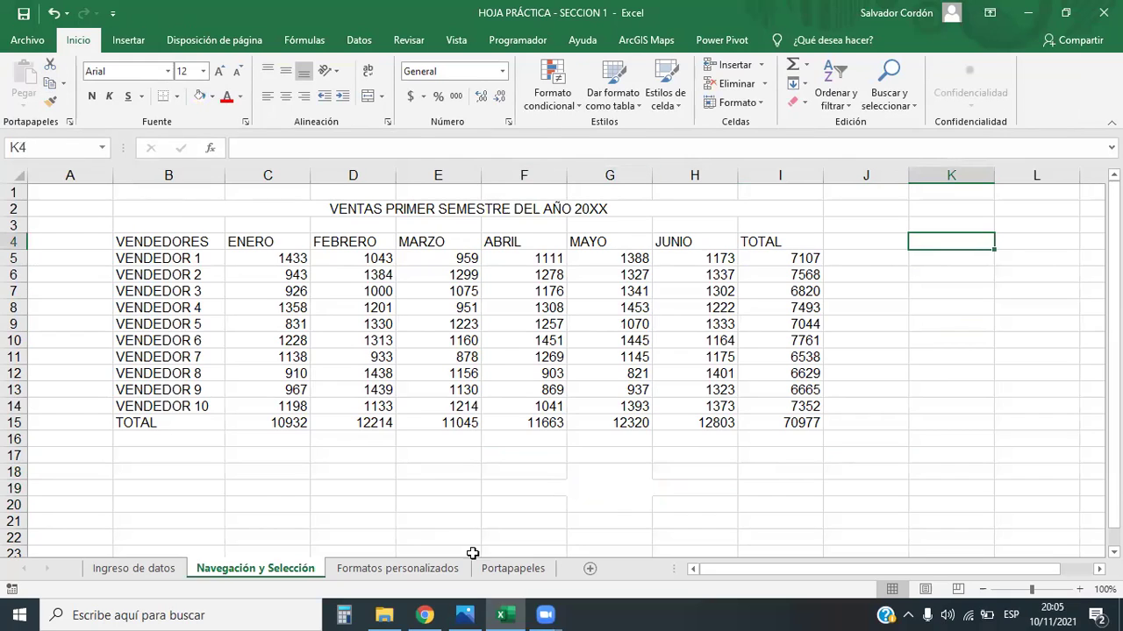
- Return to lesson 1.3 and scroll to the 'Otro tipo de navegación entre celdas' Ctrl+arrows slide
left_click(424, 614)
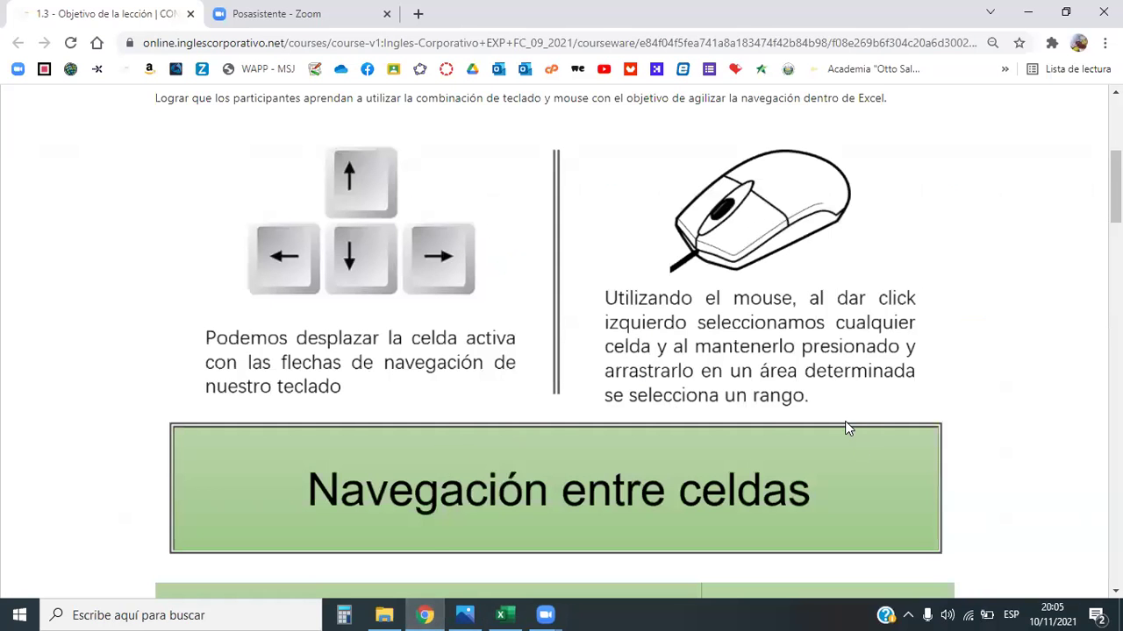
scroll(799, 394, "down", 1)
scroll(785, 395, "up", 1)
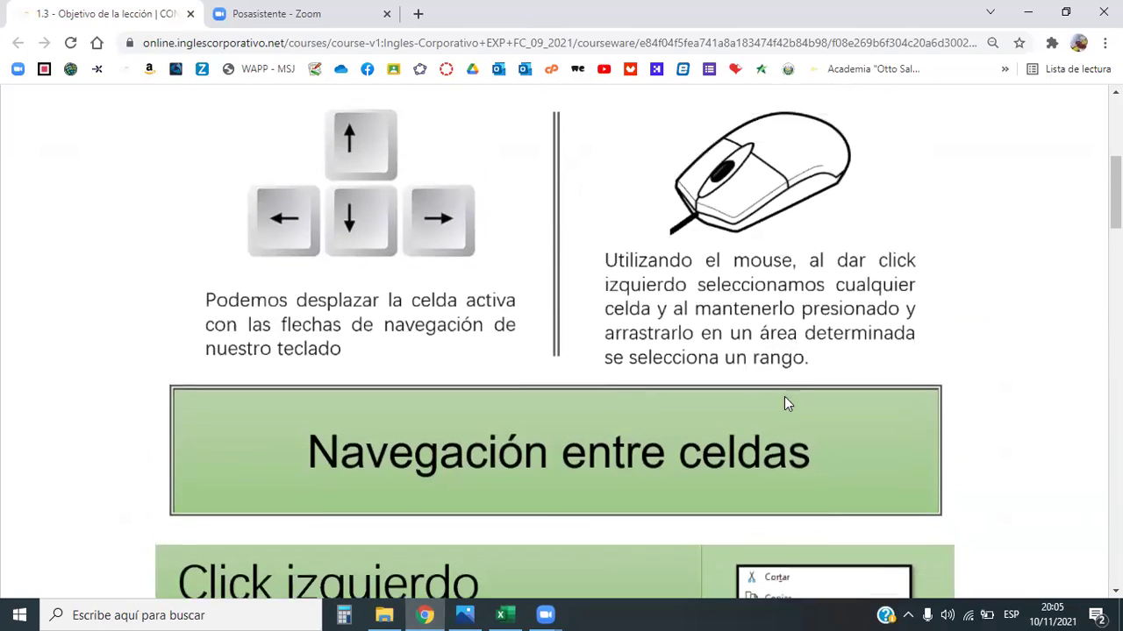
scroll(785, 397, "up", 1)
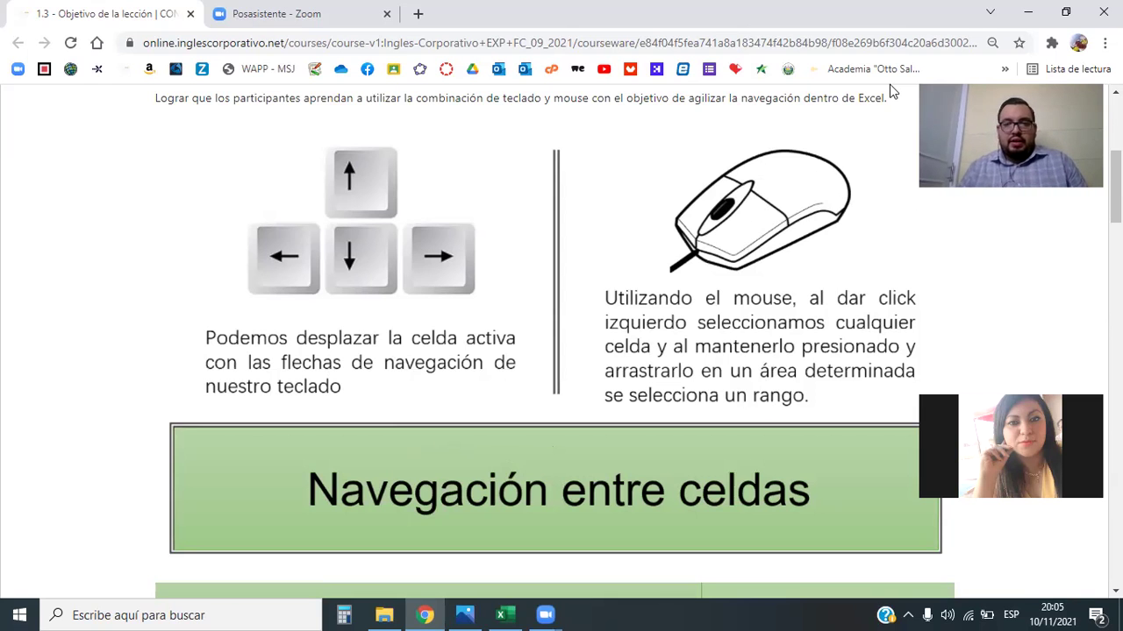
scroll(557, 289, "down", 4)
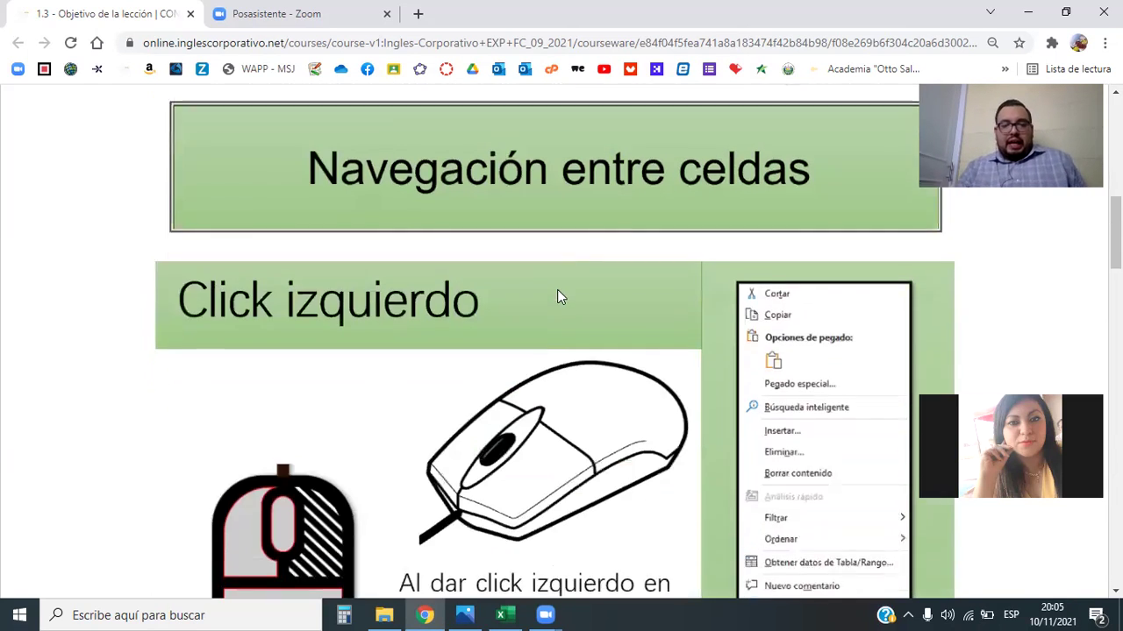
scroll(557, 295, "down", 5)
scroll(557, 296, "down", 3)
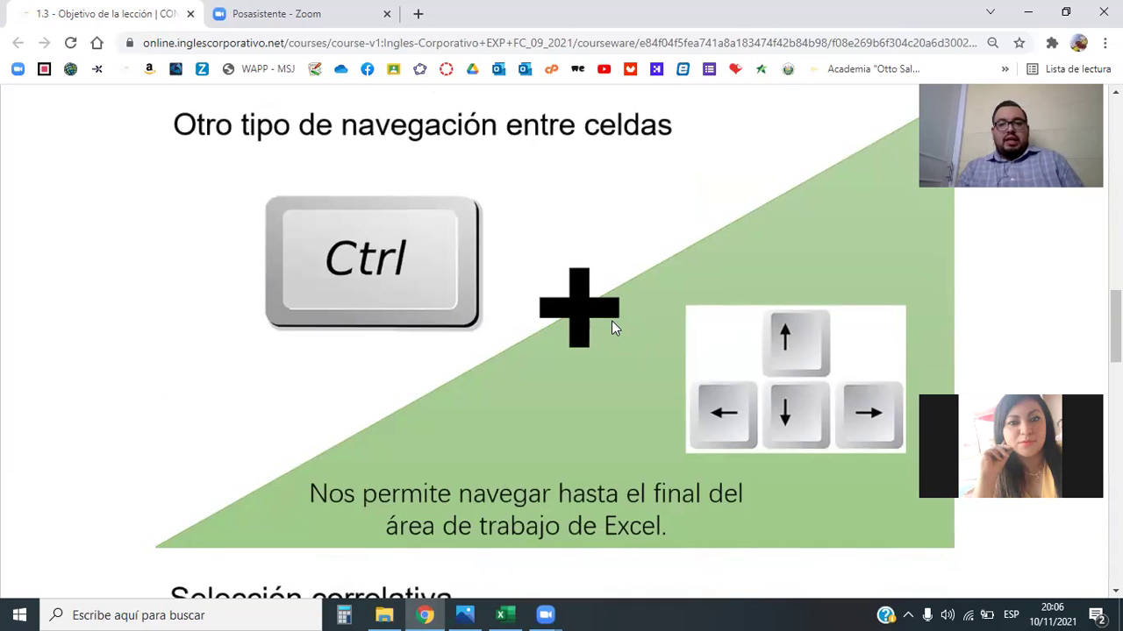
scroll(630, 370, "up", 3)
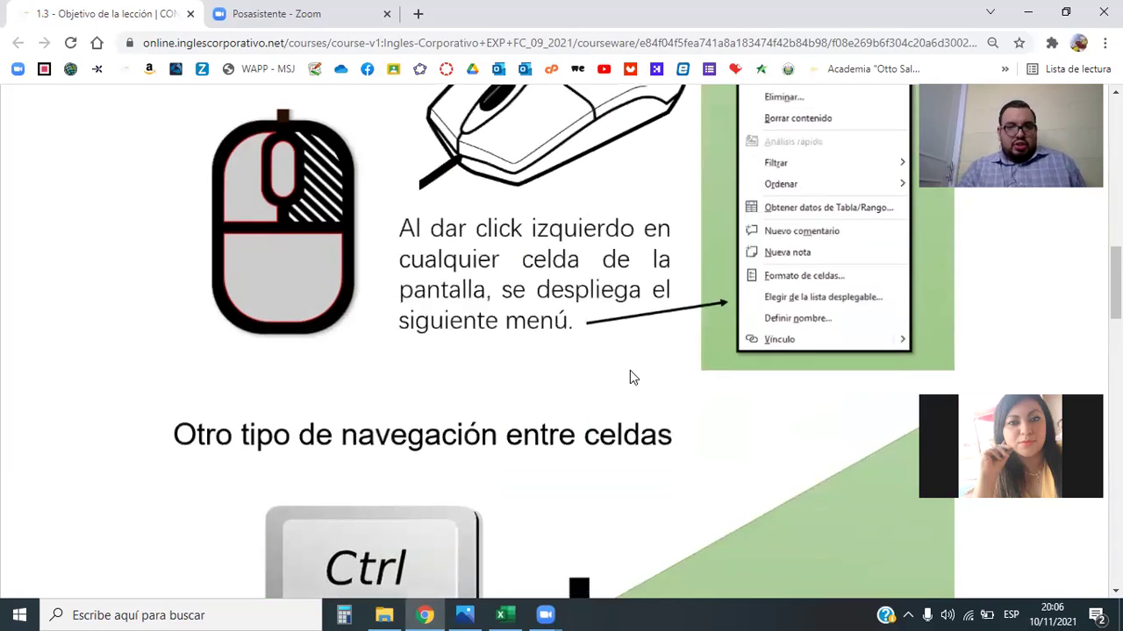
scroll(630, 370, "up", 2)
scroll(630, 370, "up", 5)
scroll(627, 372, "down", 5)
scroll(624, 372, "down", 5)
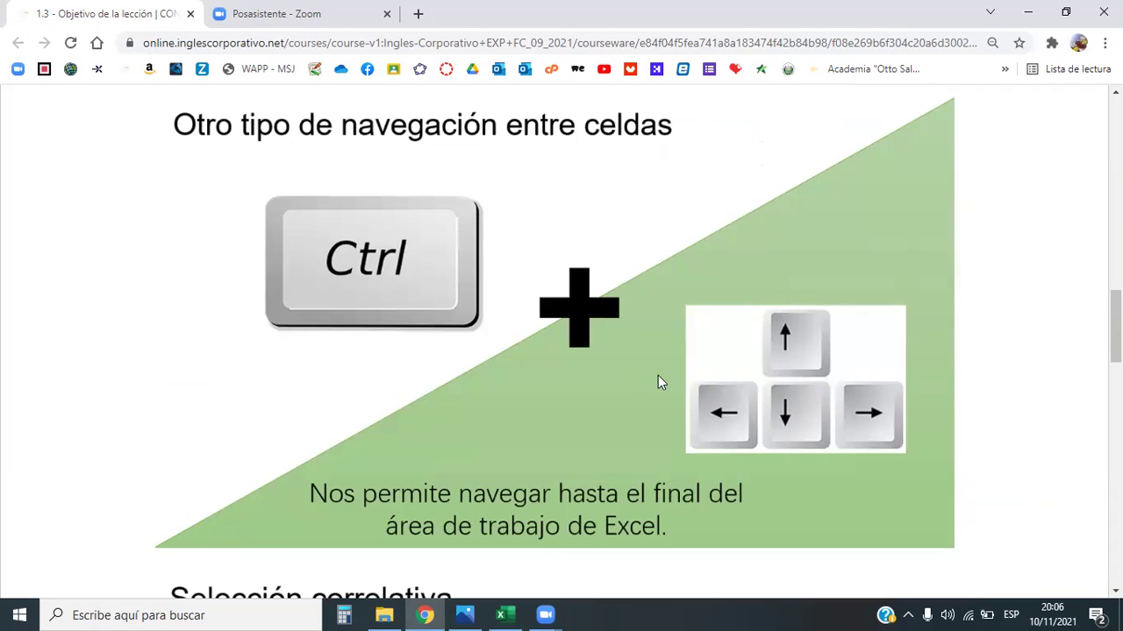
left_click(502, 615)
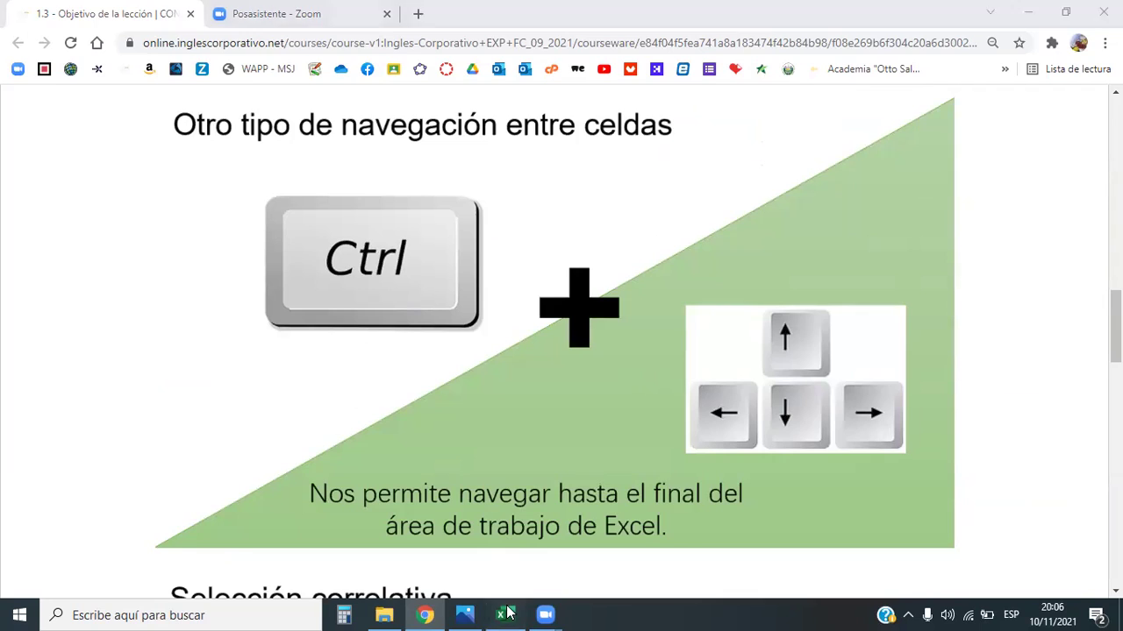
left_click(405, 322)
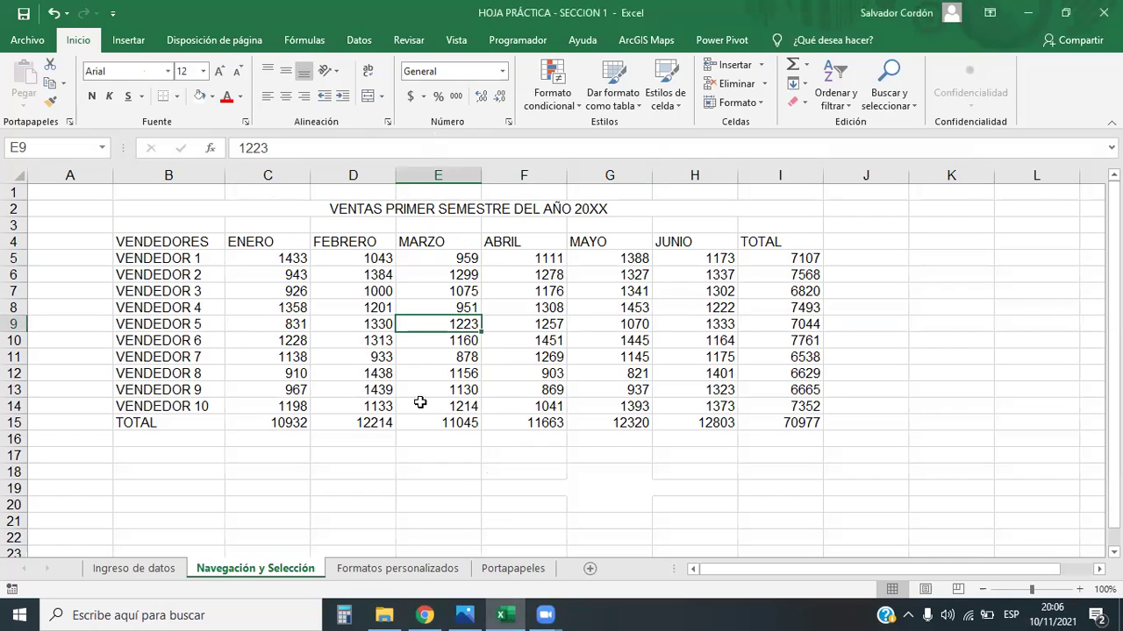
left_click(236, 293)
left_click(384, 319)
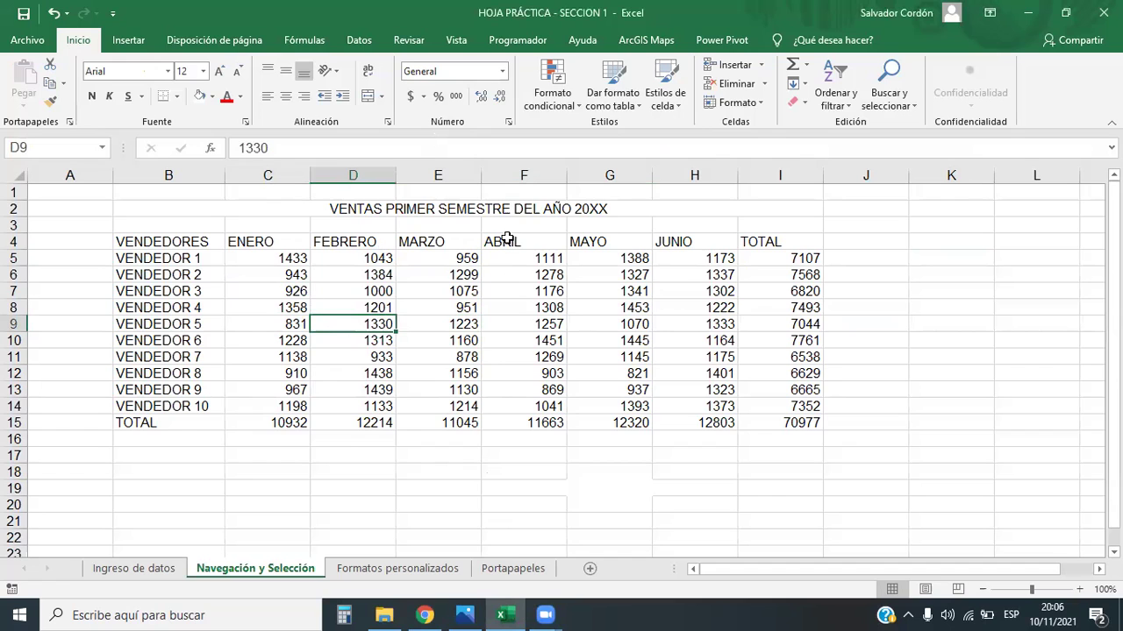
left_click_drag(158, 241, 768, 423)
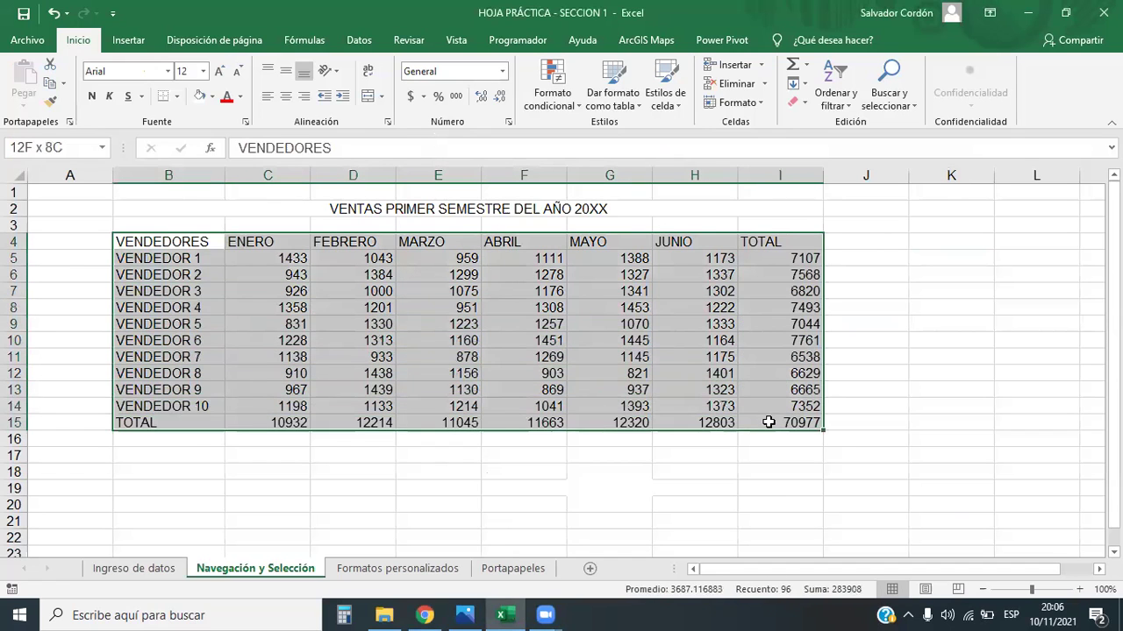
left_click(524, 372)
left_click(468, 373)
key("Up")
key("Up")
key("Up")
key("Down")
key("Down")
left_click(470, 390)
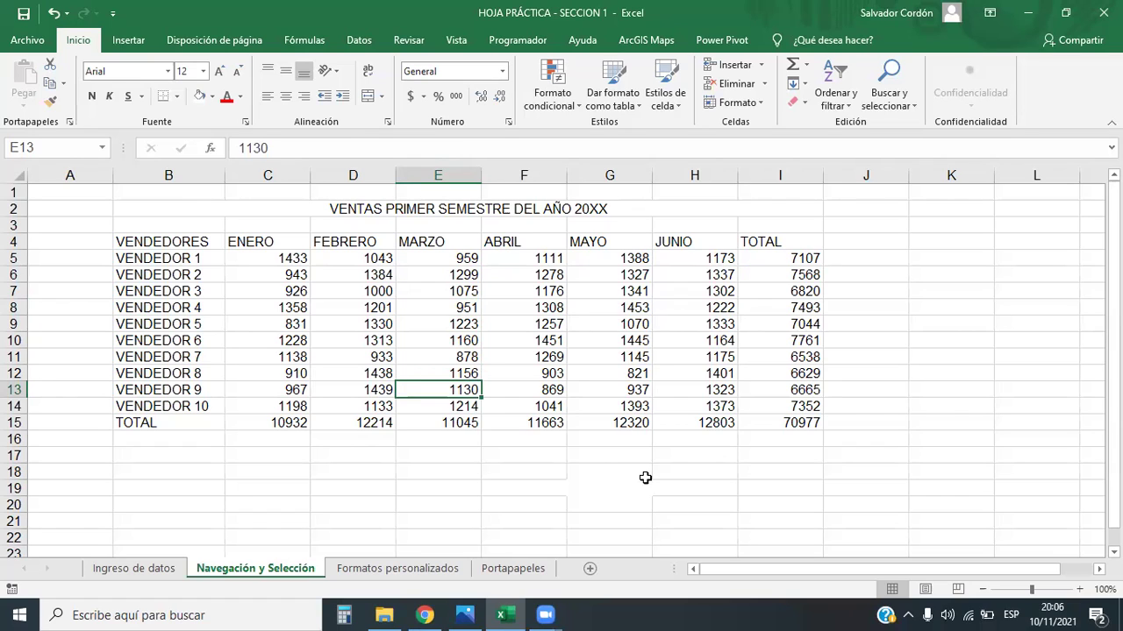
key("Up")
key("Up")
key("Up")
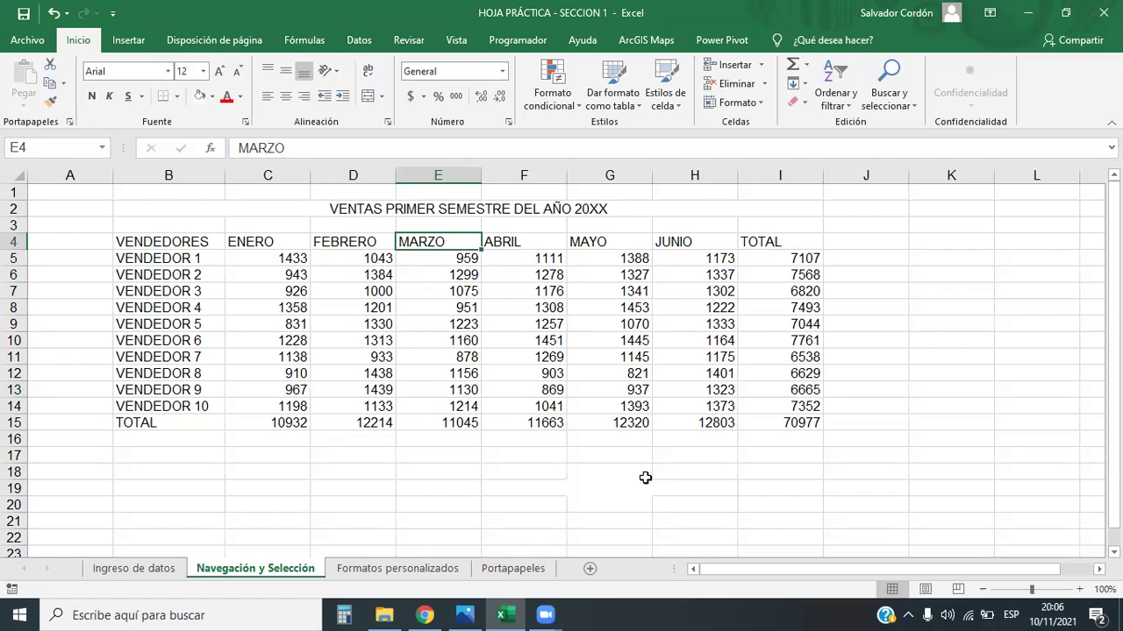
key("ctrl+Down")
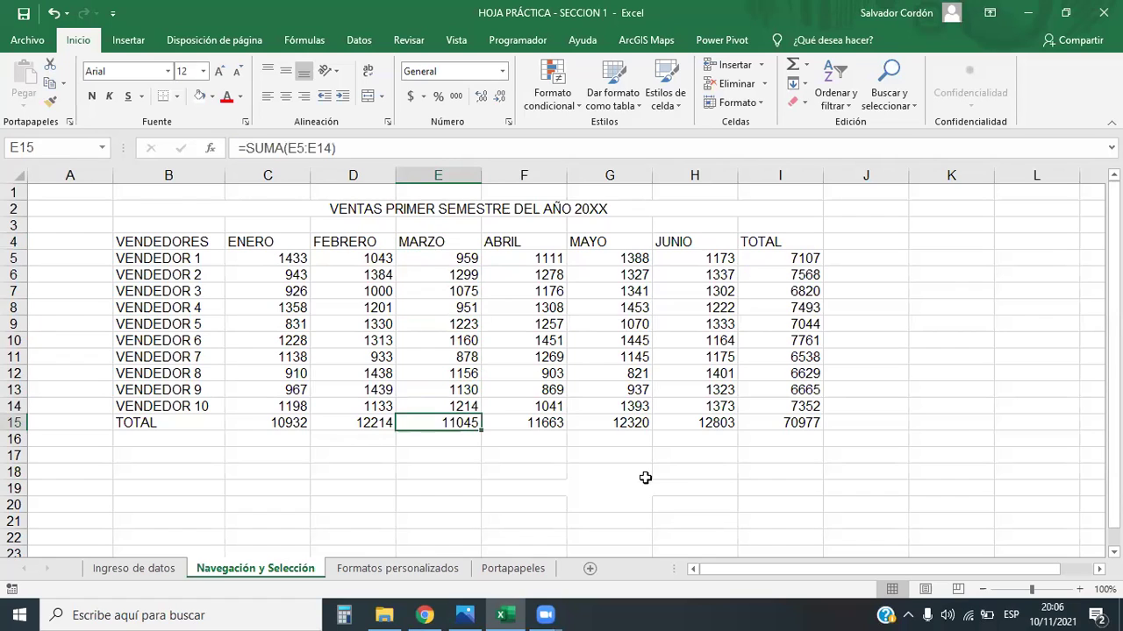
key("ctrl+Up")
key("ctrl+Down")
key("ctrl+Up")
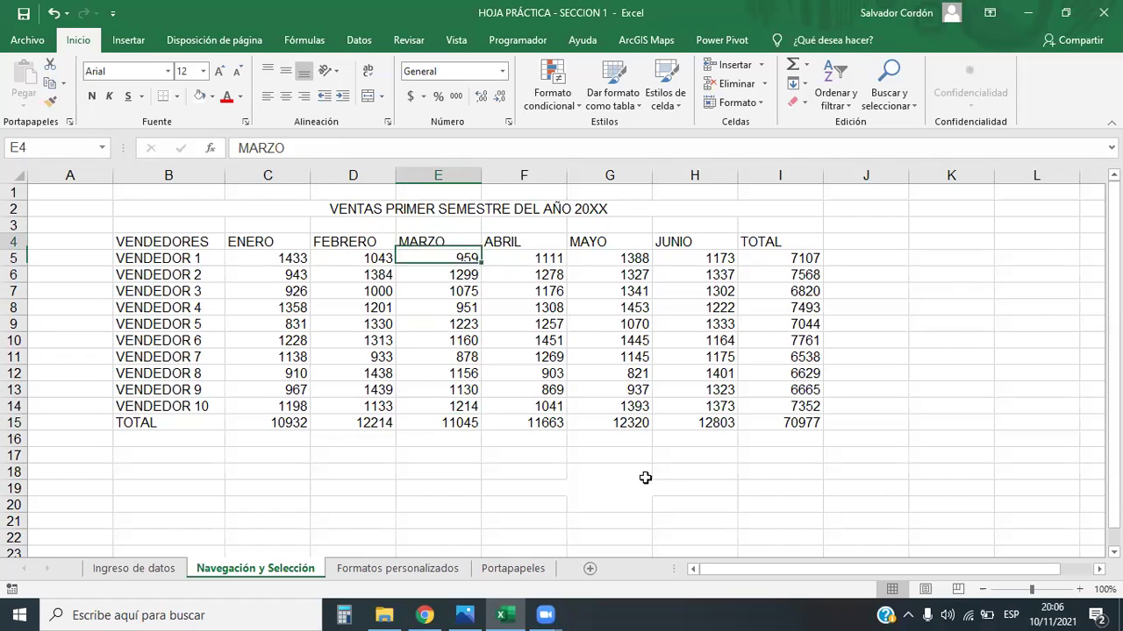
key("Down")
key("Down")
key("Down")
key("Down")
key("Down")
key("Left")
key("Left")
key("Left")
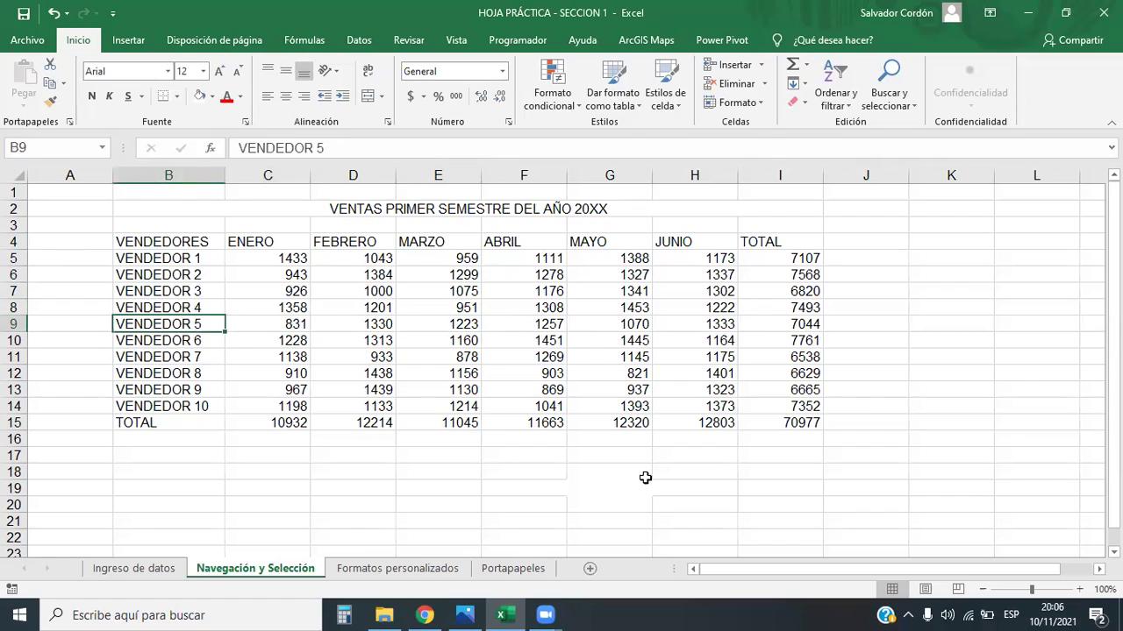
key("Right")
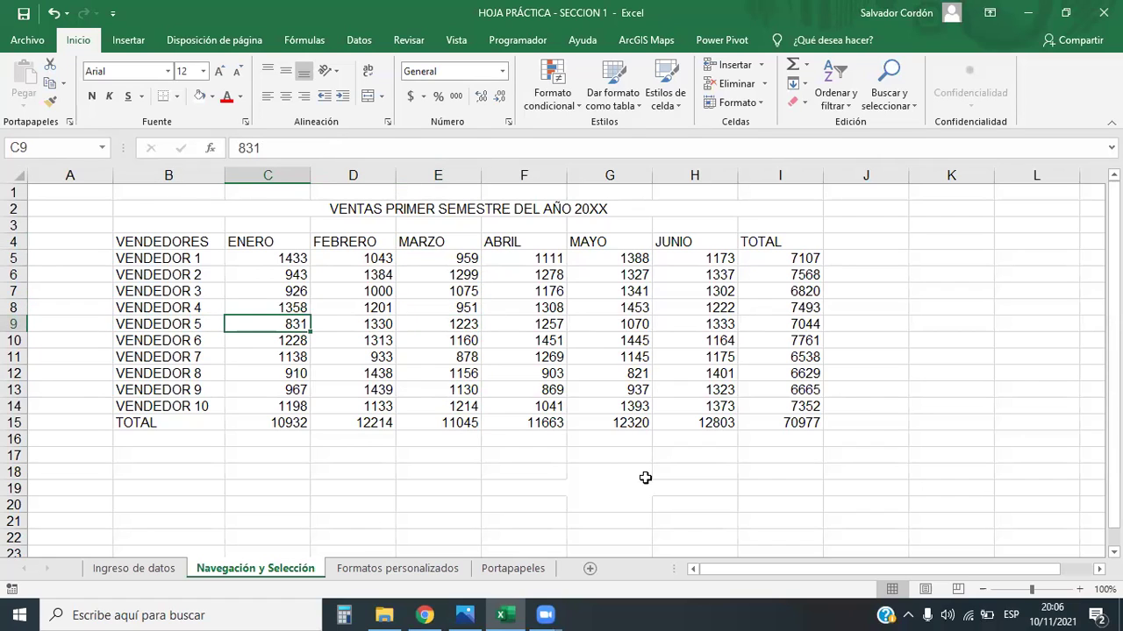
key("ctrl+Right")
key("ctrl+Up")
key("ctrl+Up")
key("ctrl+Down")
key("ctrl+Down")
key("ctrl+Up")
key("ctrl+Left")
key("ctrl+Down")
key("ctrl+Right")
key("ctrl+Up")
key("ctrl+Left")
key("ctrl+Down")
key("ctrl+Right")
key("ctrl+Left")
key("Down")
key("Down")
key("Down")
key("Down")
key("Down")
key("Down")
key("Down")
key("Down")
key("Down")
key("Down")
key("Up")
key("Up")
key("Up")
key("Up")
key("Right")
key("Right")
key("Right")
key("Right")
key("Right")
key("Left")
key("Left")
key("Left")
key("Left")
key("Left")
key("Left")
key("Right")
key("Right")
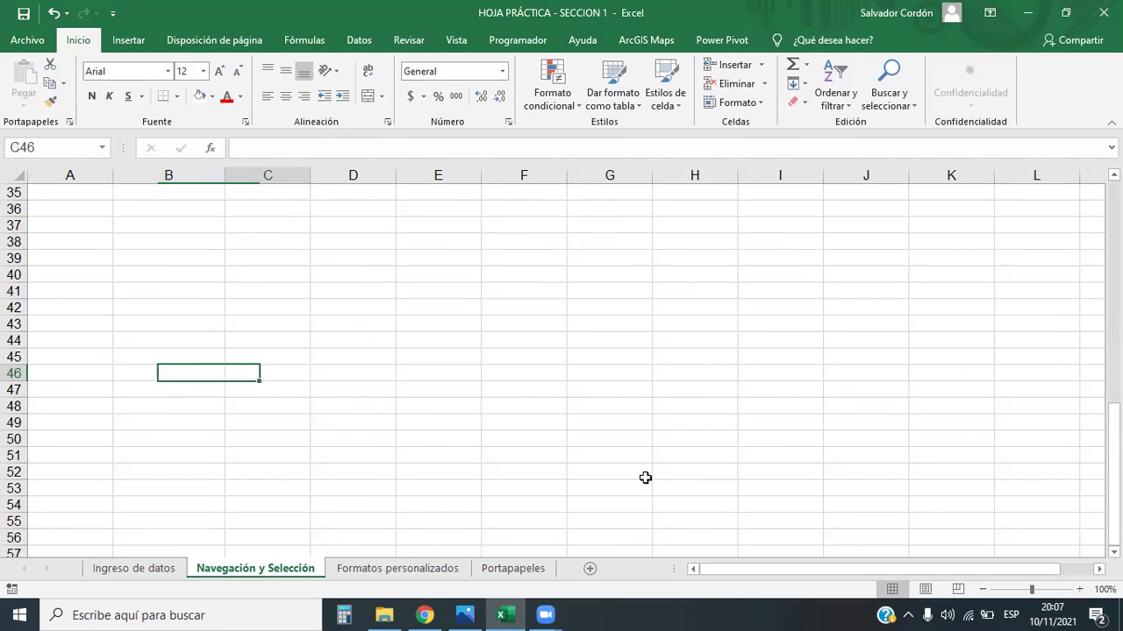
key("Right")
key("Right")
key("Right")
key("Left")
key("Left")
key("Left")
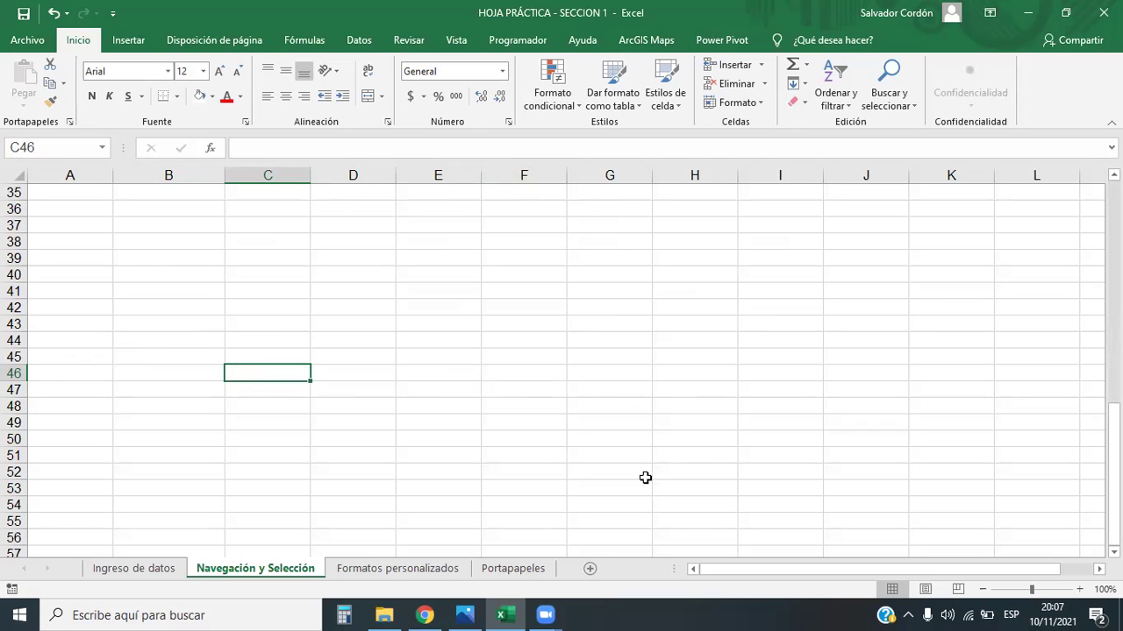
key("ctrl+Up")
key("Up")
key("Up")
key("Up")
key("Up")
key("Up")
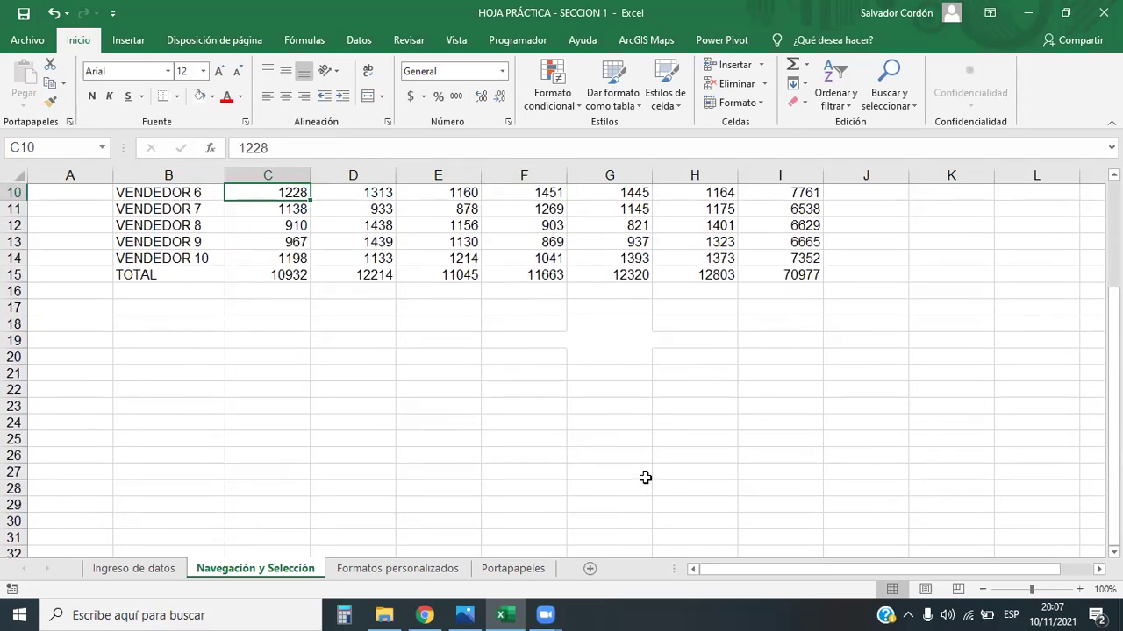
key("ctrl+Up")
key("ctrl+Up")
key("Down")
key("Down")
key("Down")
key("Down")
key("Down")
key("Down")
key("Down")
key("Right")
key("Right")
key("Right")
key("Right")
key("Left")
key("Left")
key("Left")
key("Left")
key("Right")
key("Right")
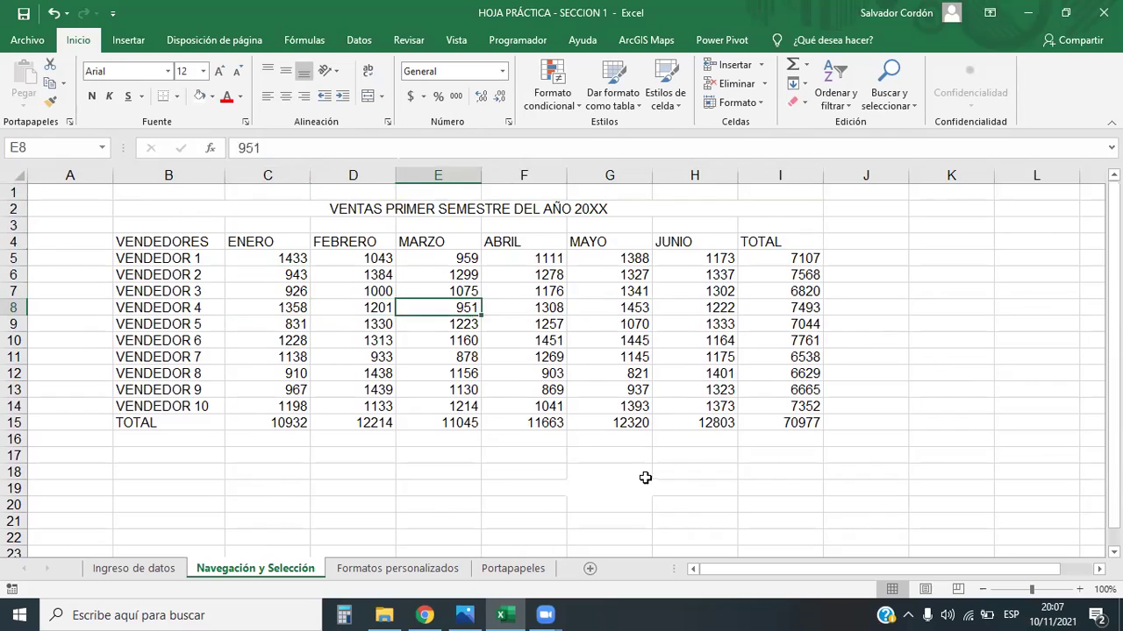
key("Right")
key("Right")
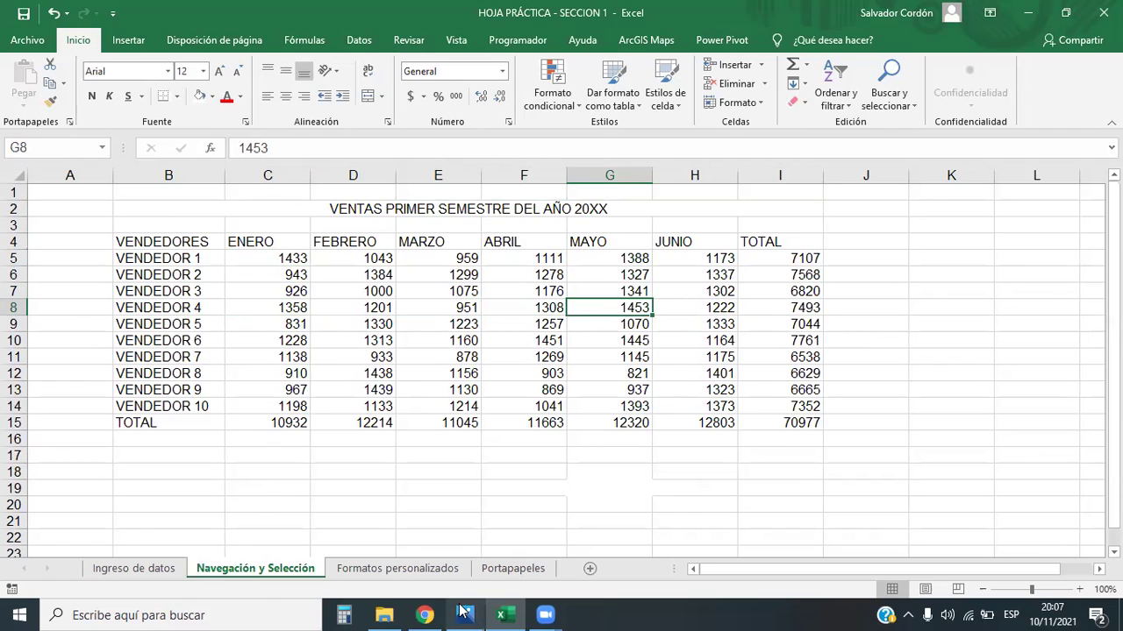
left_click(424, 615)
scroll(568, 428, "down", 2)
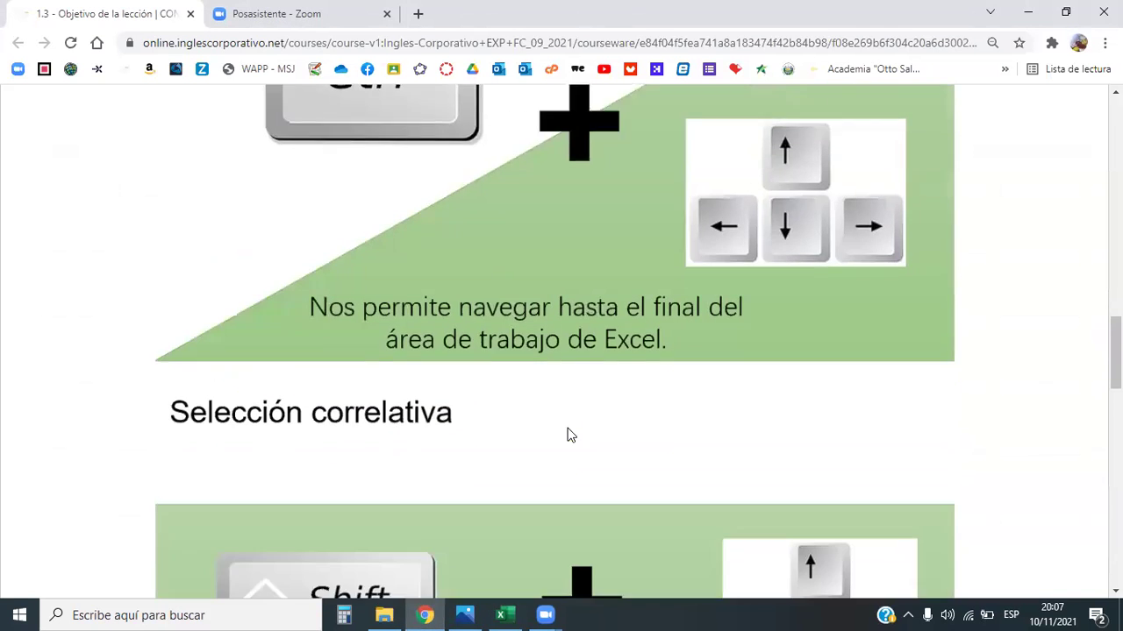
scroll(567, 428, "down", 4)
scroll(568, 428, "up", 2)
scroll(568, 428, "up", 4)
scroll(567, 428, "up", 2)
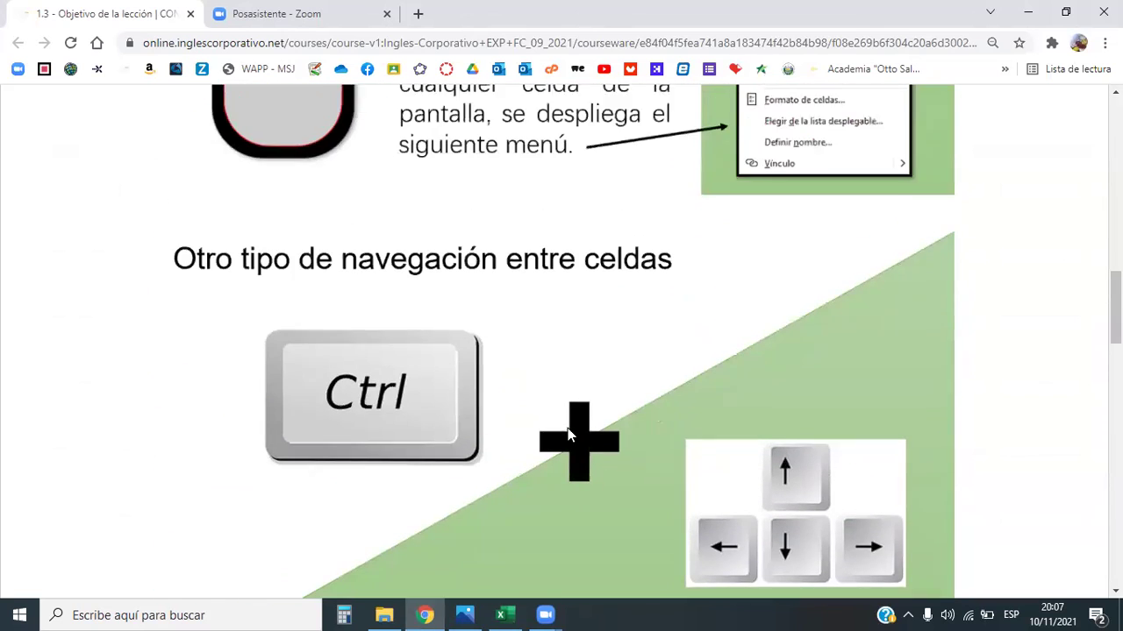
scroll(567, 428, "down", 4)
scroll(567, 428, "down", 2)
scroll(566, 430, "down", 1)
scroll(566, 430, "up", 1)
scroll(566, 427, "down", 1)
scroll(564, 430, "down", 2)
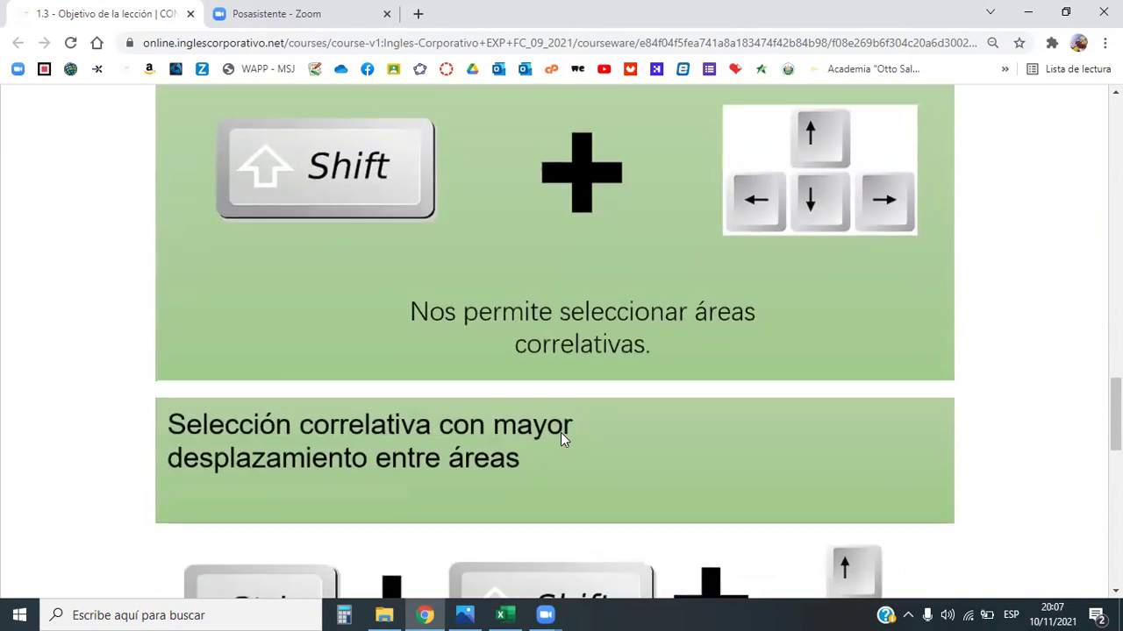
scroll(560, 433, "up", 2)
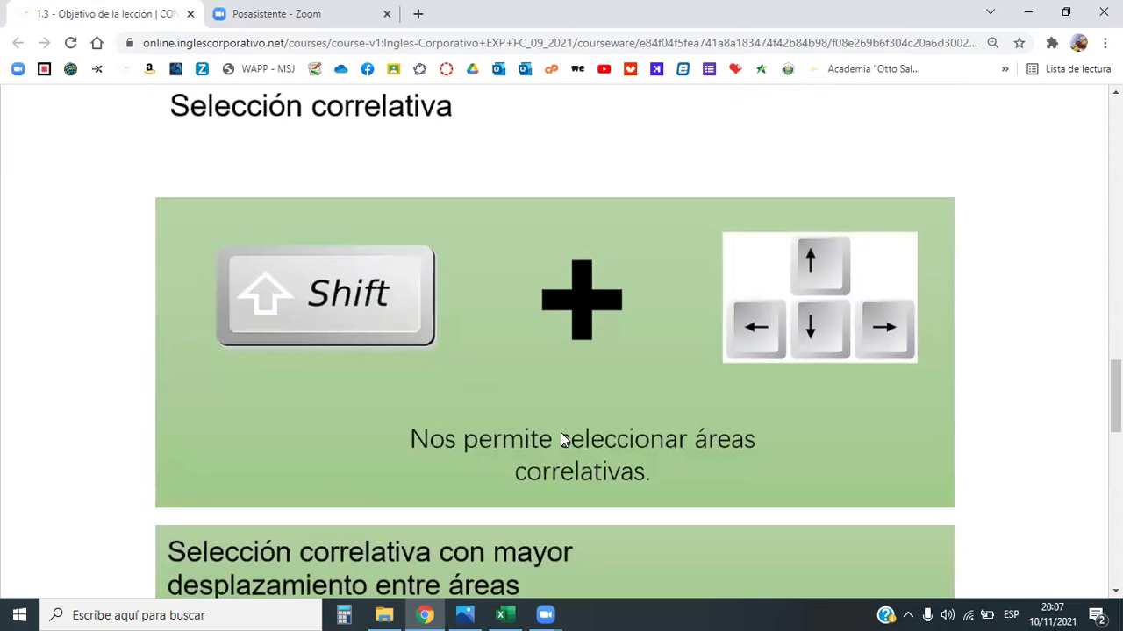
scroll(559, 432, "up", 1)
scroll(558, 433, "down", 1)
scroll(632, 454, "up", 1)
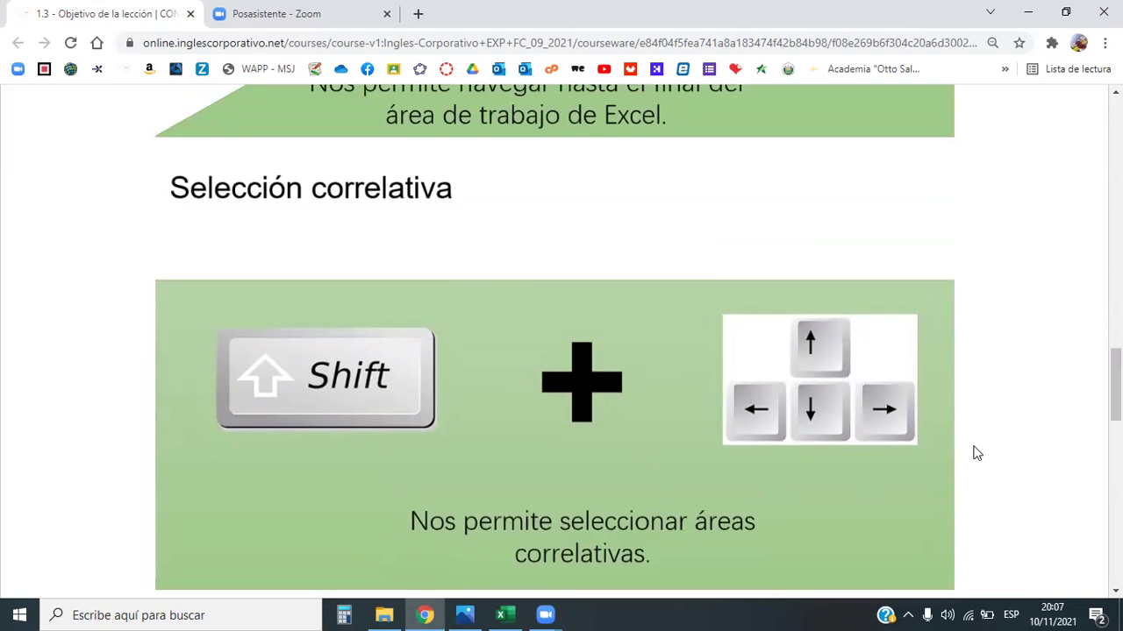
scroll(1114, 386, "down", 1)
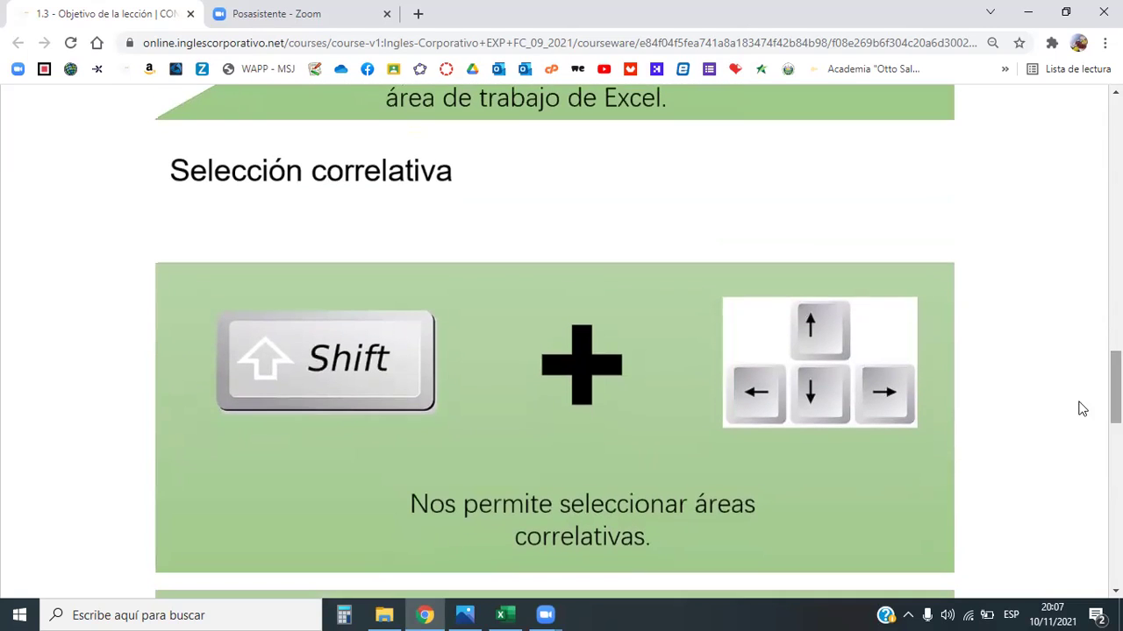
key("alt+Tab")
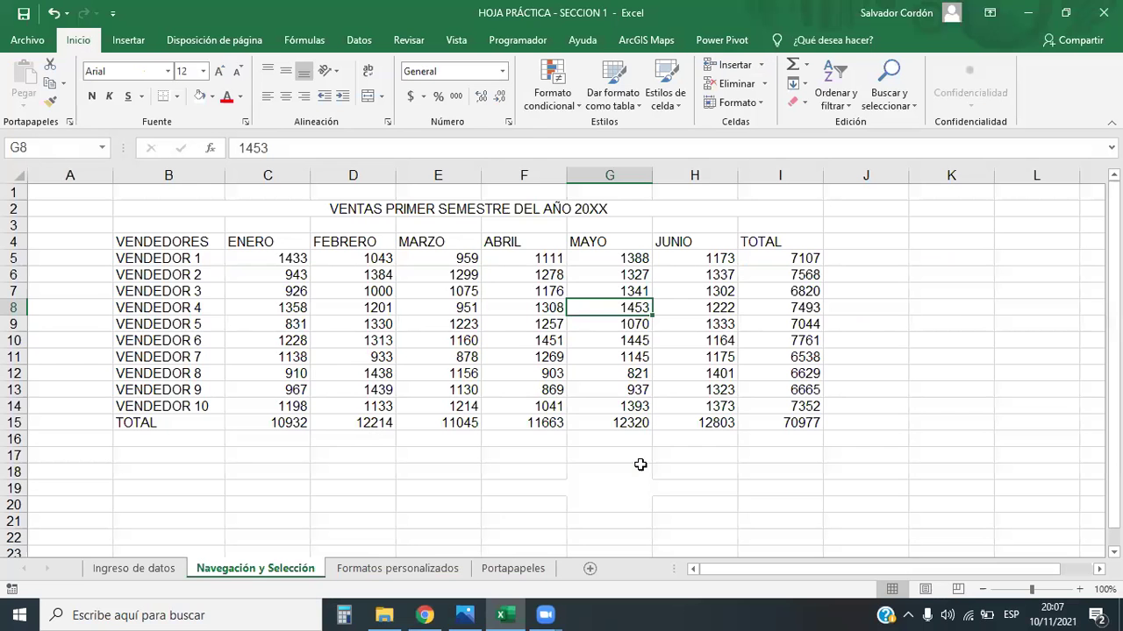
left_click(235, 286)
left_click(246, 270)
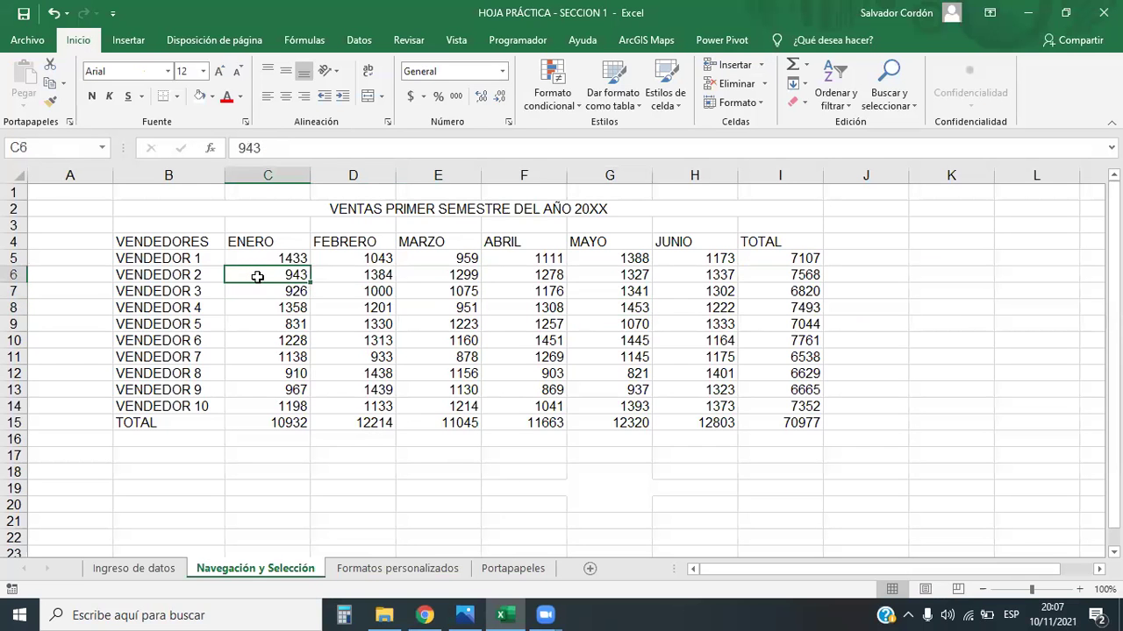
key("Left")
key("Left")
key("Right")
key("Up")
key("Up")
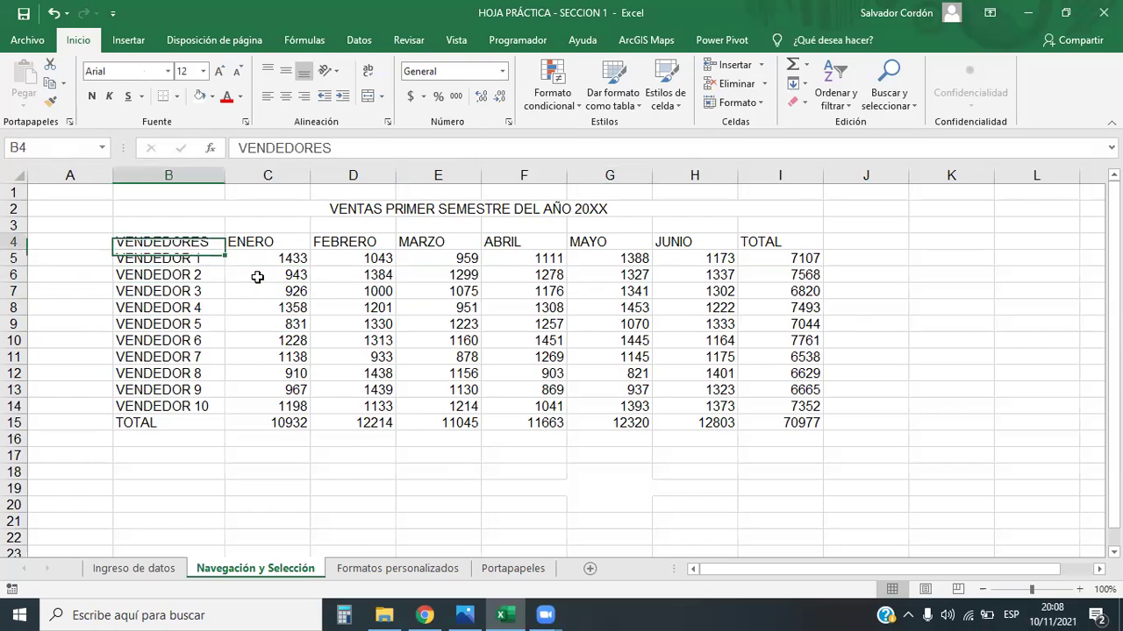
key("Right")
key("Right")
key("Right")
key("Down")
key("Down")
key("Left")
key("Left")
key("Left")
key("Up")
key("Up")
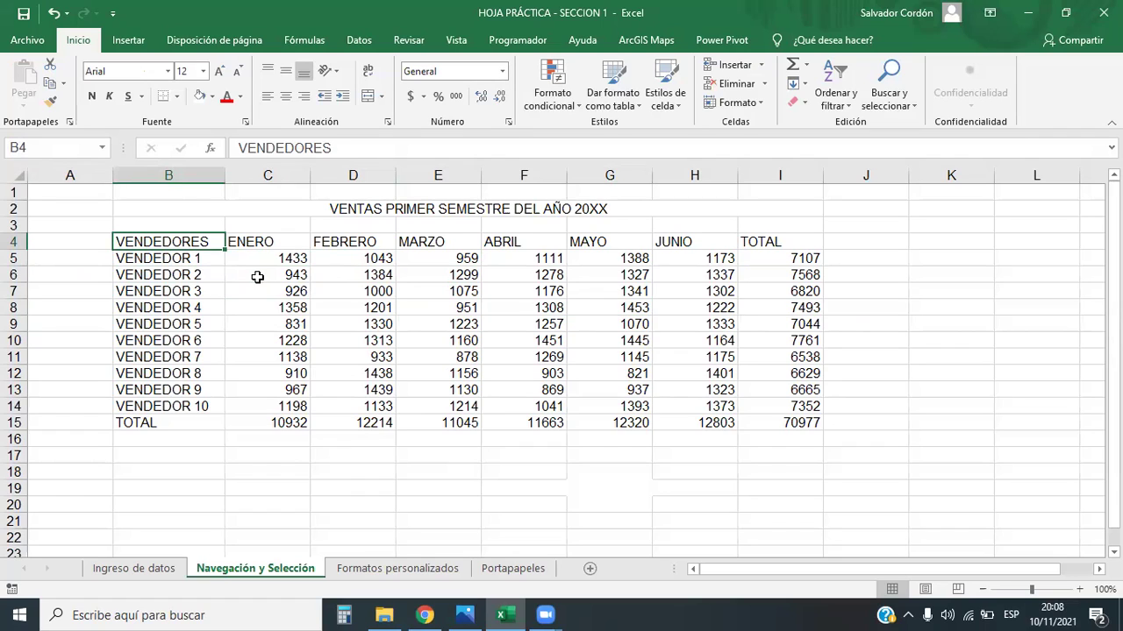
key("shift+Right")
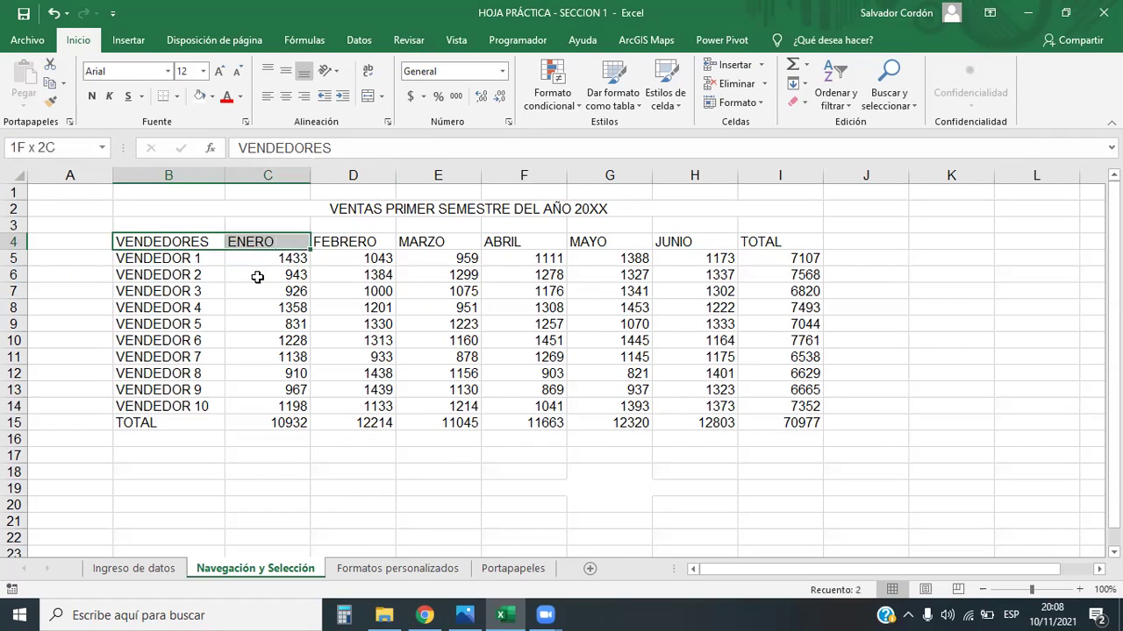
key("shift+Right")
key("shift+Right")
key("shift+Right")
key("shift+Right")
key("shift+Right")
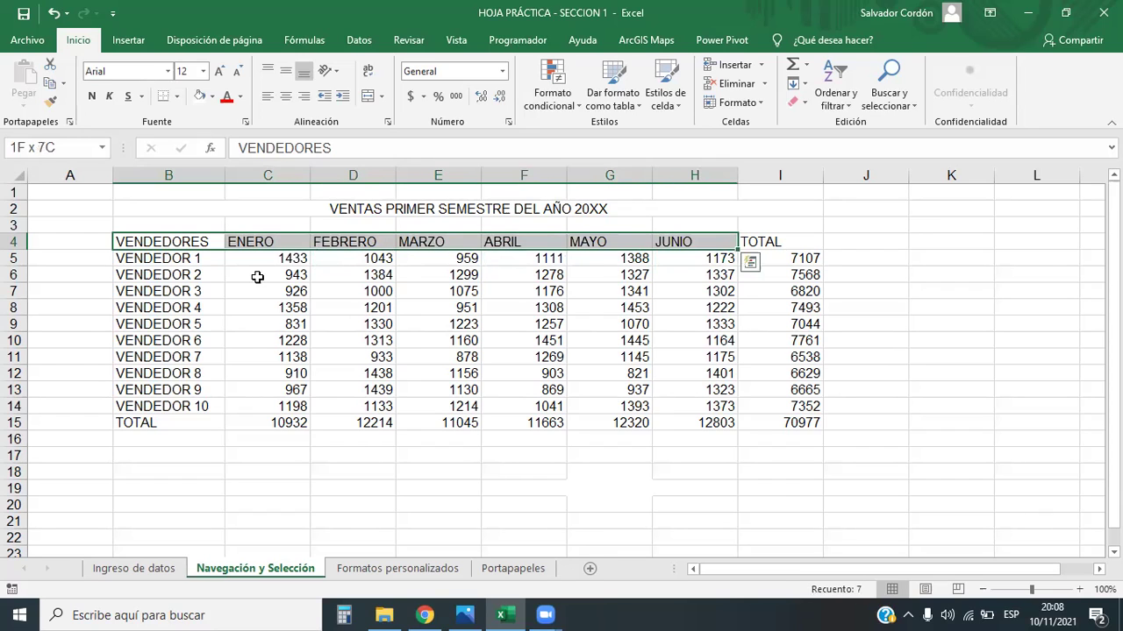
key("shift+Right")
key("shift+Down")
key("shift+Down")
key("shift+Down")
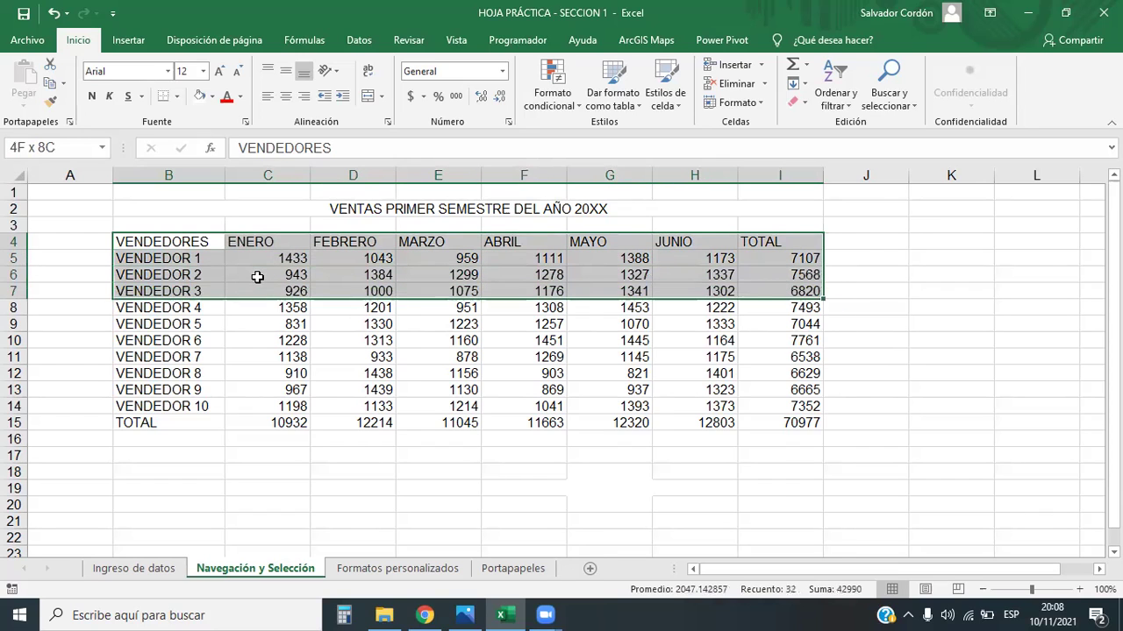
key("shift+Down")
key("shift+Down")
key("shift+Down")
key("shift+Down")
key("shift+Down")
key("shift+Down")
key("shift+Down")
key("shift+Down")
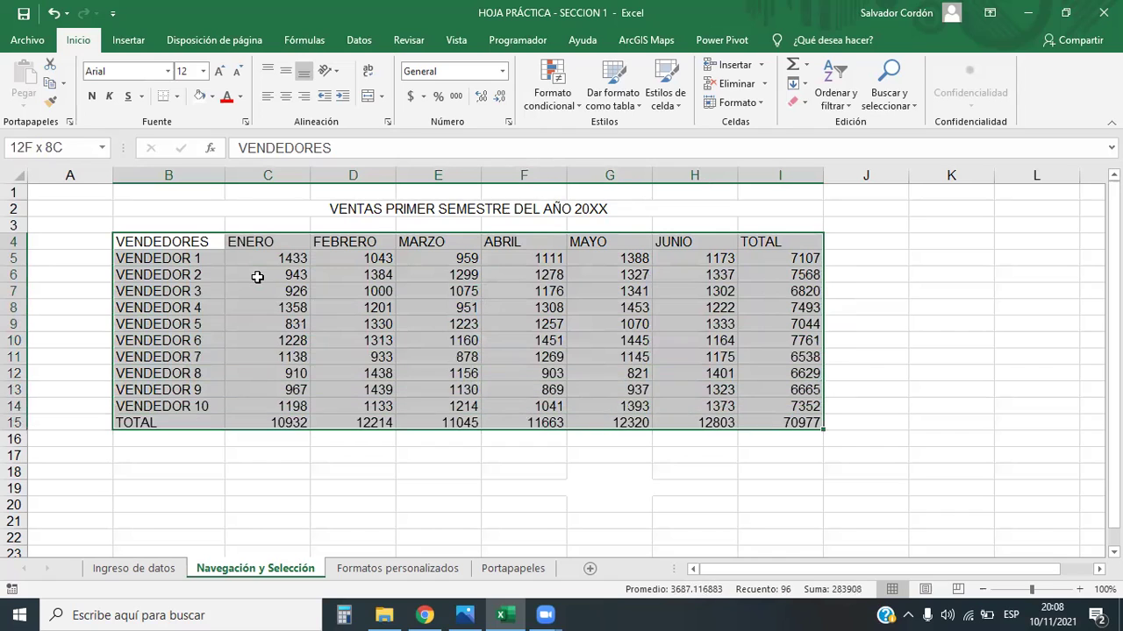
key("shift+Up")
key("shift+Up")
key("shift+Up")
key("shift+Up")
key("shift+Up")
key("shift+Down")
key("shift+Down")
key("shift+Down")
key("shift+Down")
key("shift+Down")
key("shift+Left")
key("shift+Right")
key("shift+Left")
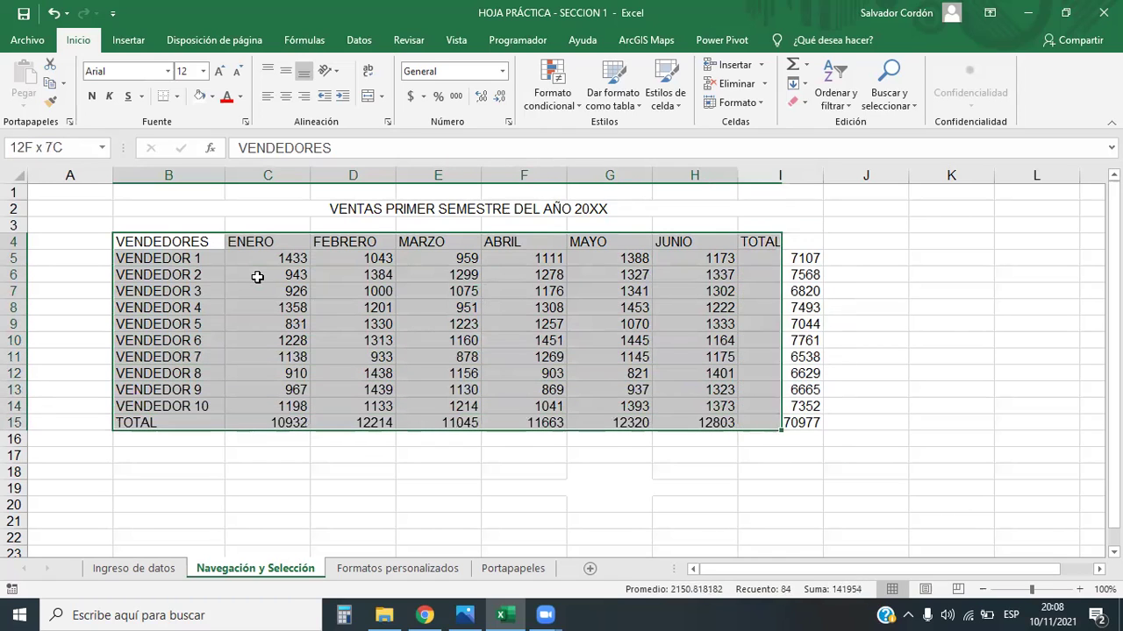
key("shift+Left")
key("shift+Left")
key("shift+Left")
key("shift+Left")
key("shift+Left")
key("shift+Left")
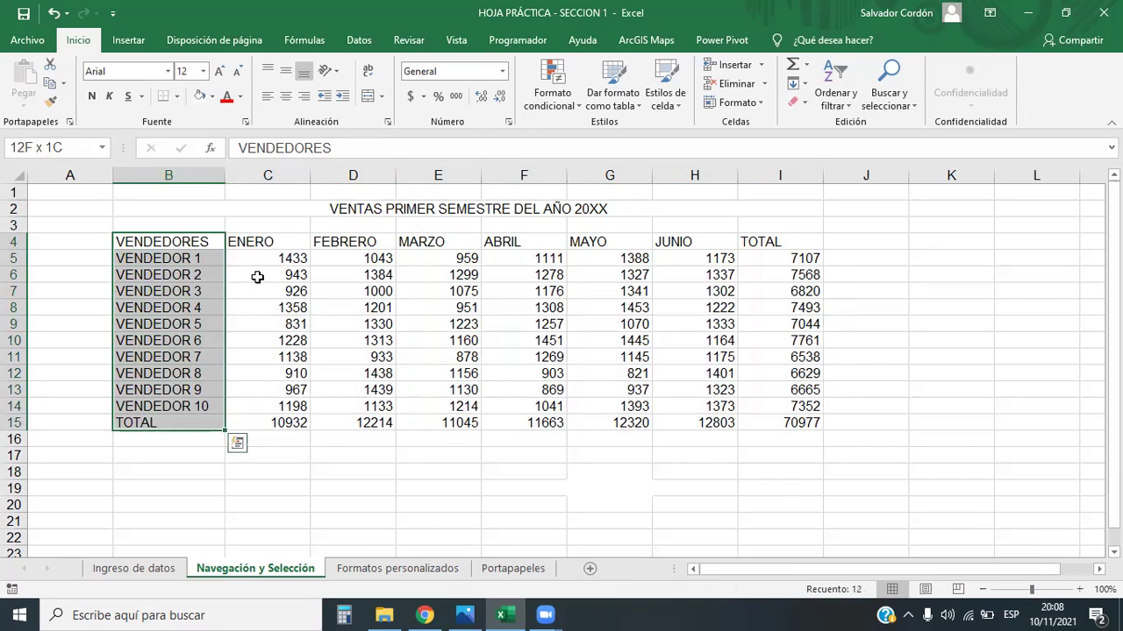
key("shift+Right")
key("shift+Right")
key("shift+Right")
key("shift+Right")
key("shift+Right")
key("shift+Right")
key("shift+Right")
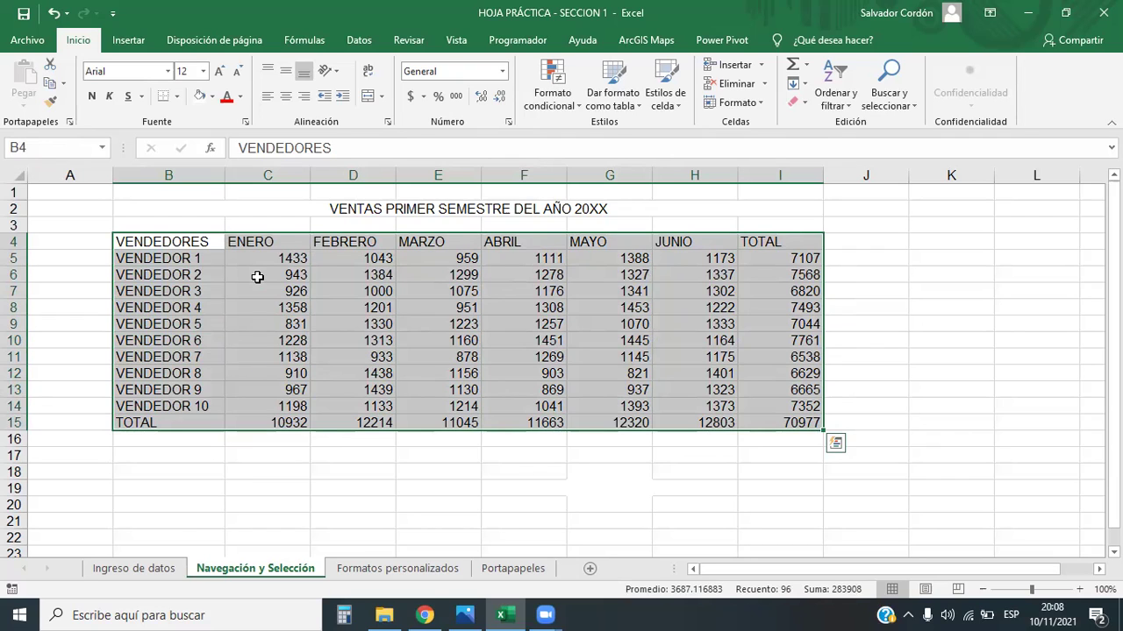
key("Left")
key("Right")
key("Down")
key("Up")
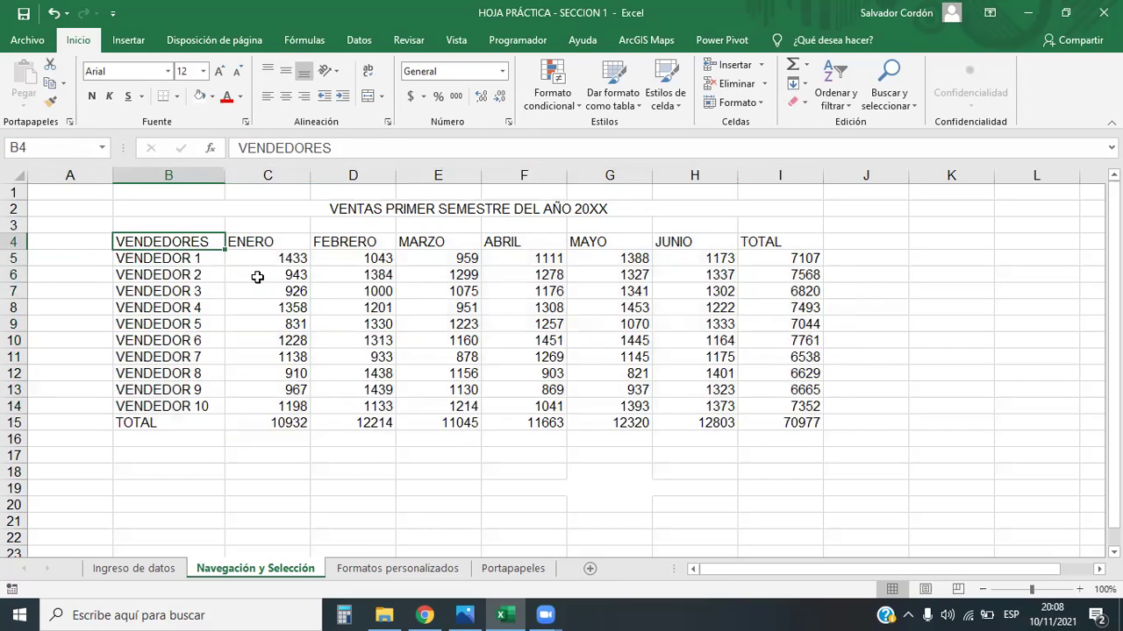
- Switch to the lesson and scroll to the 'Selección correlativa con mayor desplazamiento' slide
key("alt+Tab")
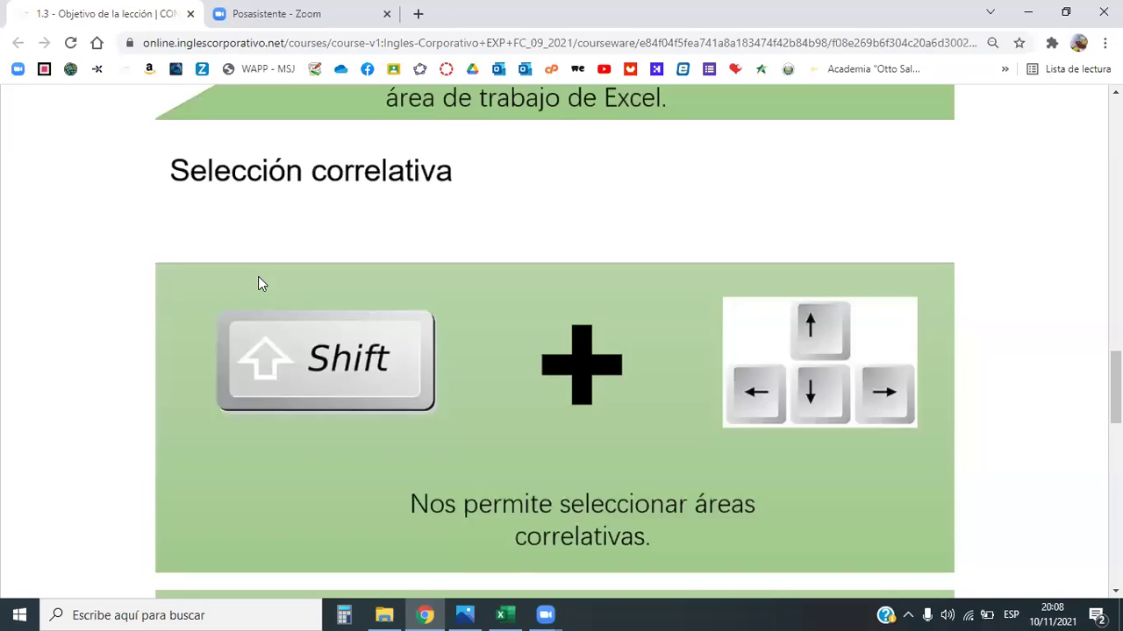
scroll(388, 301, "down", 3)
scroll(405, 302, "down", 2)
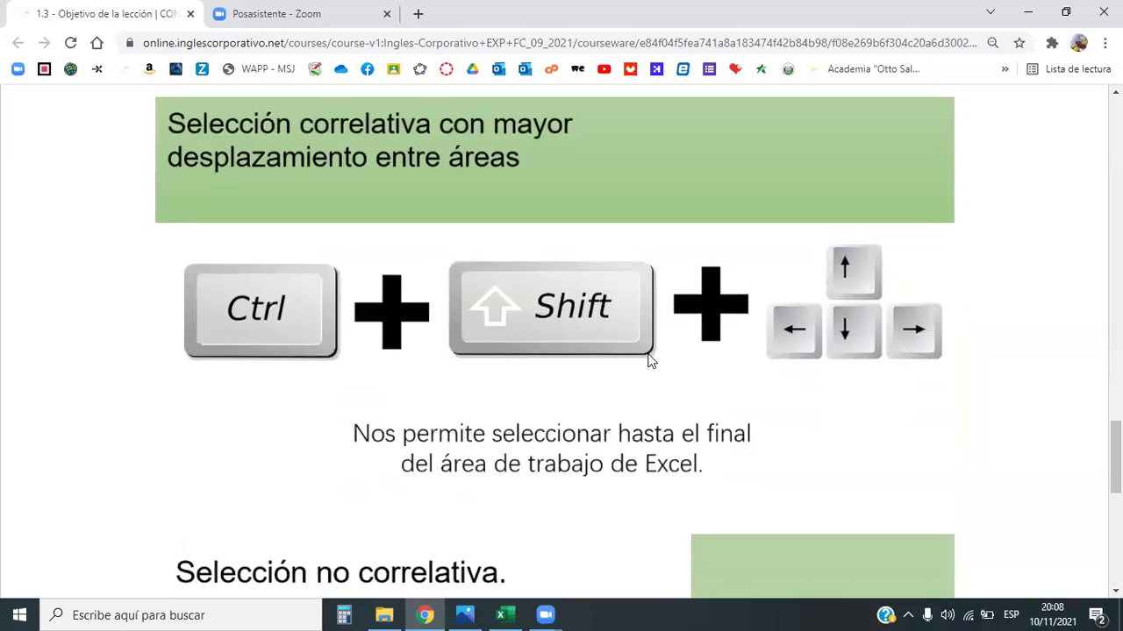
scroll(710, 354, "down", 1)
scroll(710, 354, "up", 1)
scroll(756, 377, "down", 1)
scroll(750, 392, "up", 2)
scroll(749, 392, "down", 1)
- Select B4:I15 from B4 with Ctrl+Shift+Right and Ctrl+Shift+Down, comparing with a manual drag
key("alt+Tab")
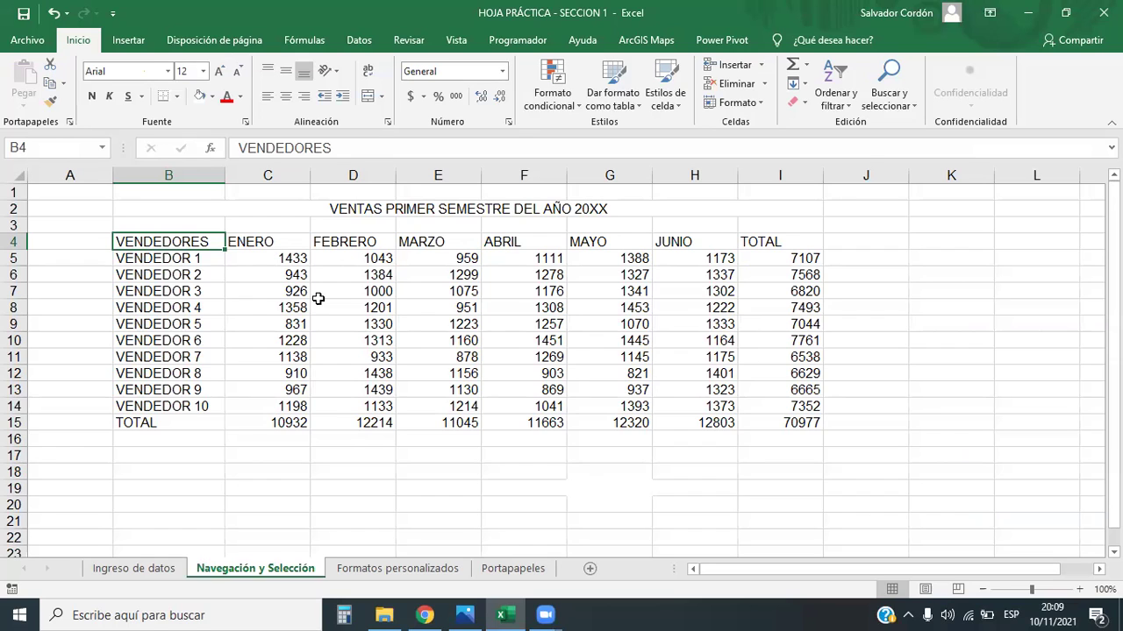
key("ctrl+shift+Right")
key("ctrl+shift+Down")
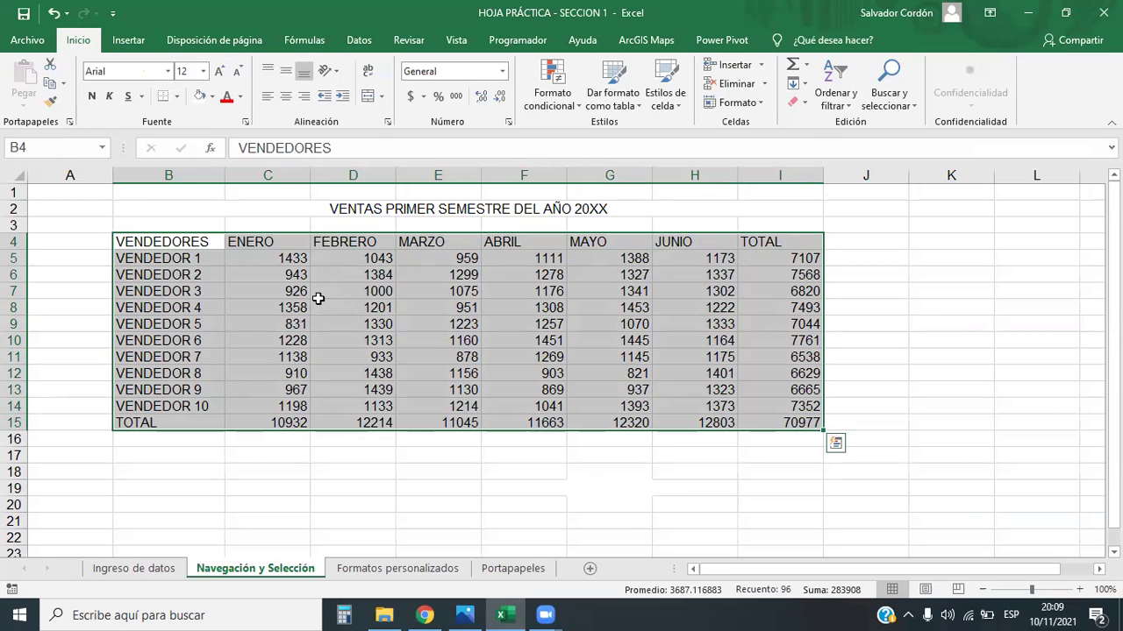
left_click(281, 422)
mouse_move(145, 243)
left_mouse_down()
mouse_move(862, 484)
mouse_move(789, 409)
mouse_move(857, 415)
mouse_move(775, 426)
mouse_move(810, 430)
left_mouse_up()
left_click(810, 430)
left_click(222, 242)
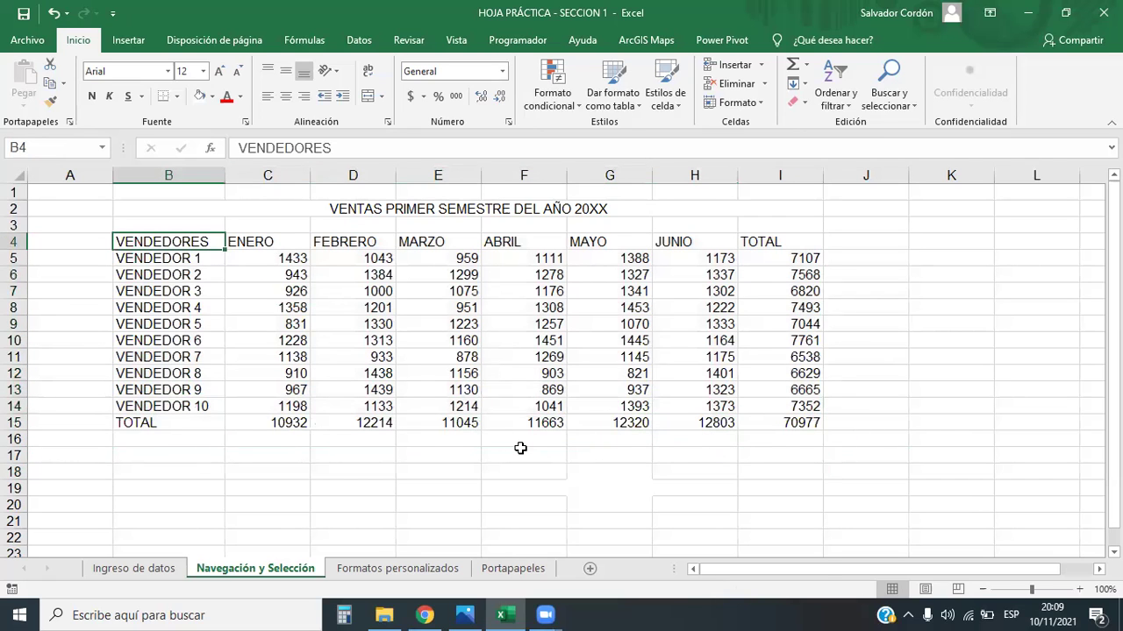
key("ctrl+shift+Right")
key("ctrl+shift+Down")
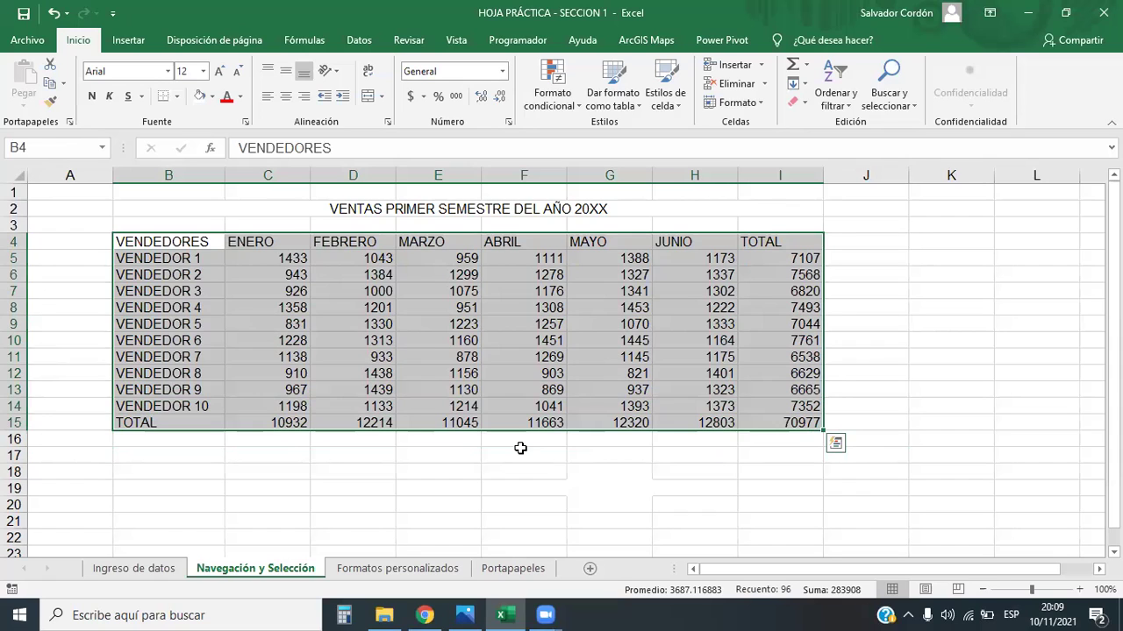
key("Down")
key("ctrl+Down")
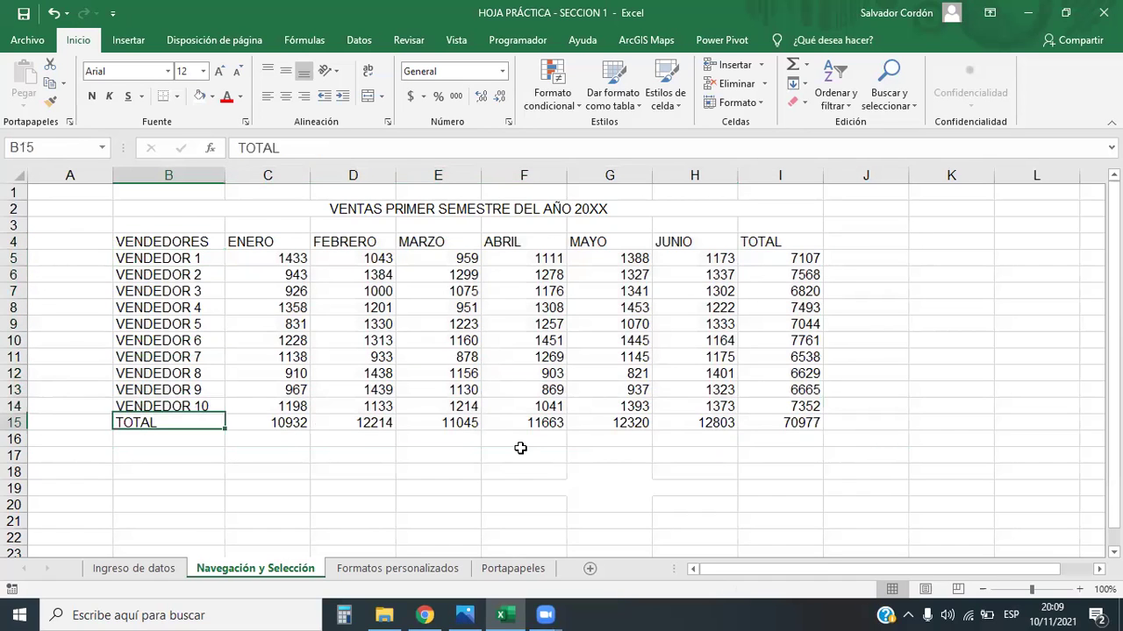
key("ctrl+Right")
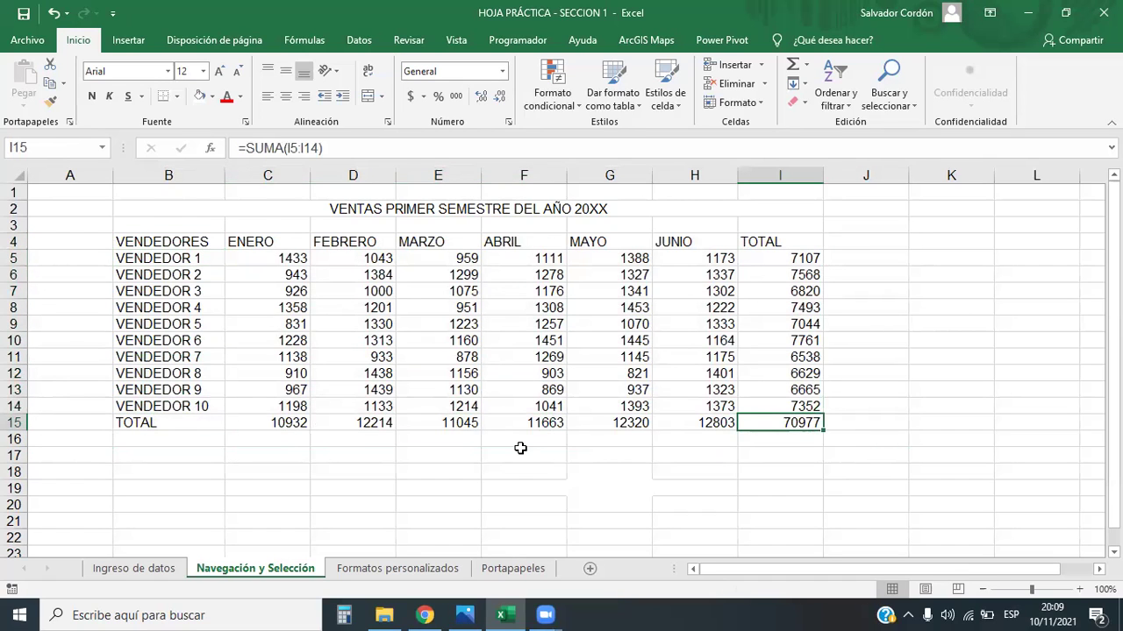
key("ctrl+shift+Up")
key("ctrl+shift+Left")
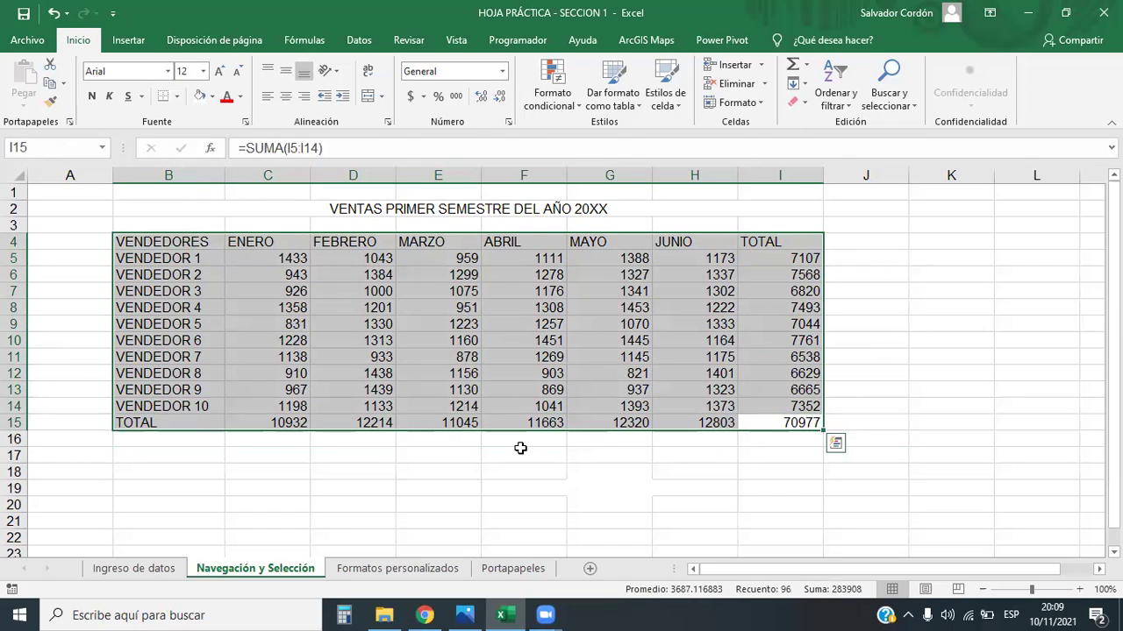
key("Left")
key("Up")
key("Left")
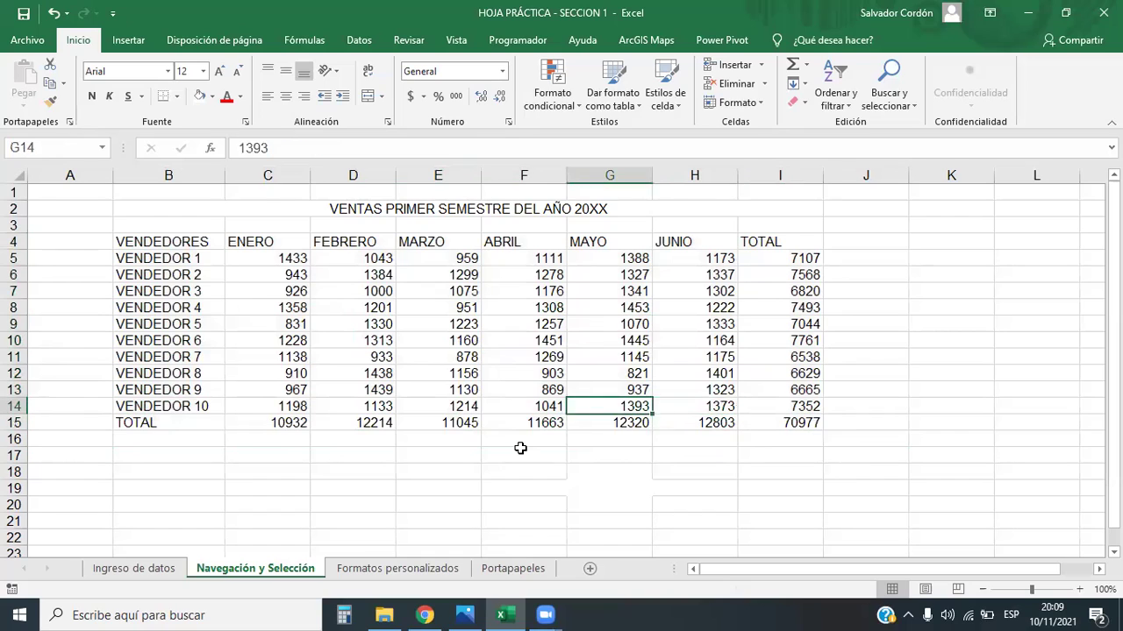
key("Left")
key("Left")
key("Up")
key("Up")
key("Up")
key("Up")
key("Up")
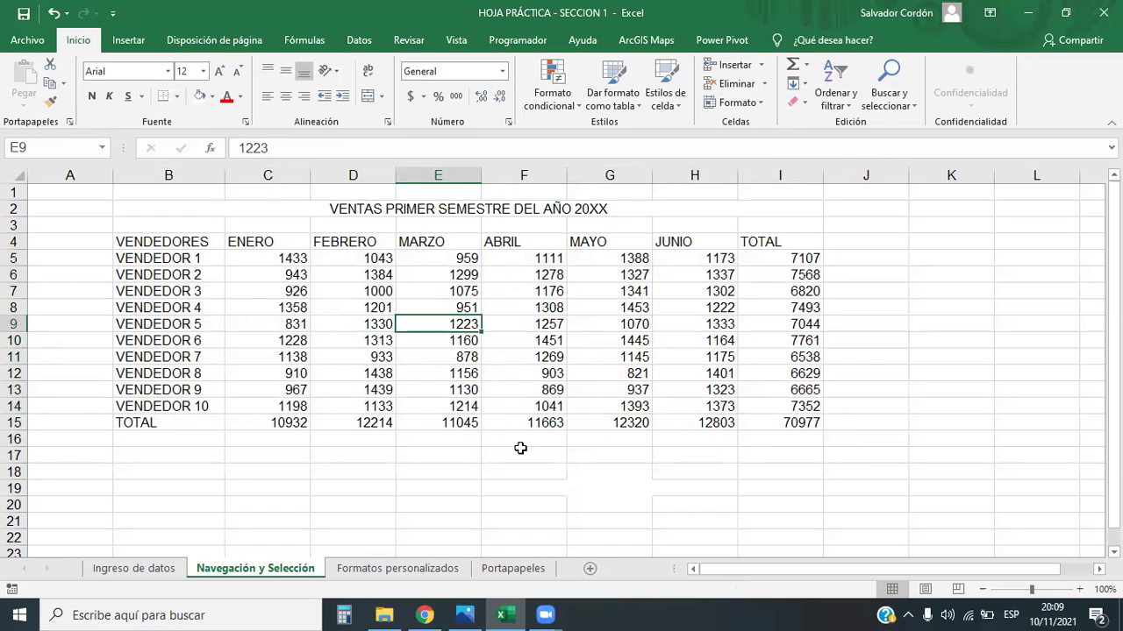
key("ctrl+shift+Up")
key("ctrl+shift+Left")
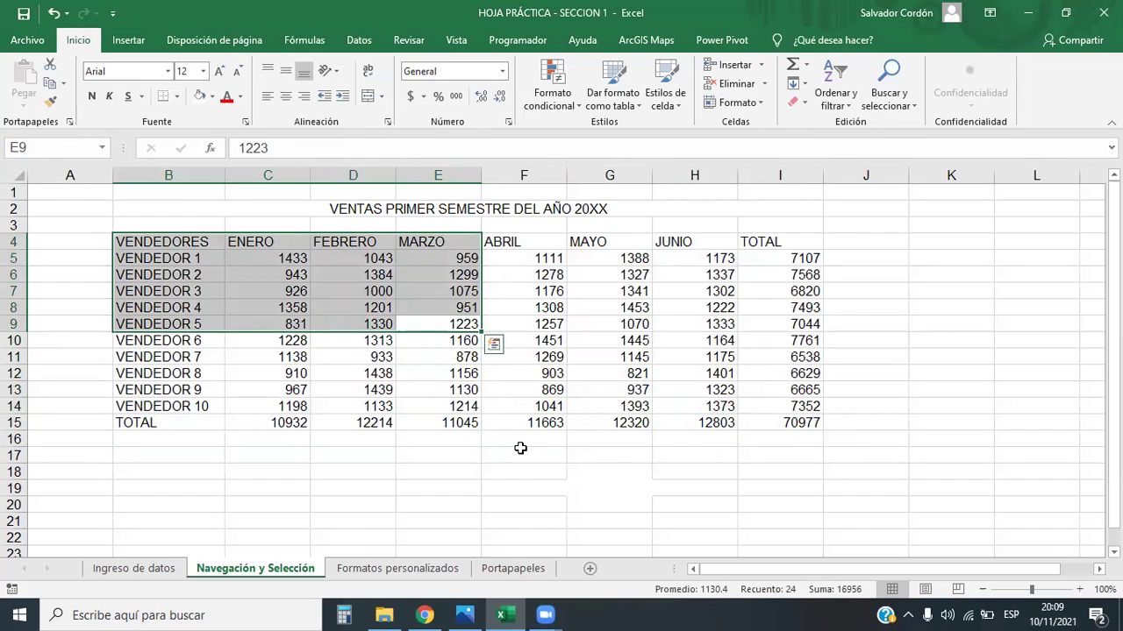
key("Down")
key("Up")
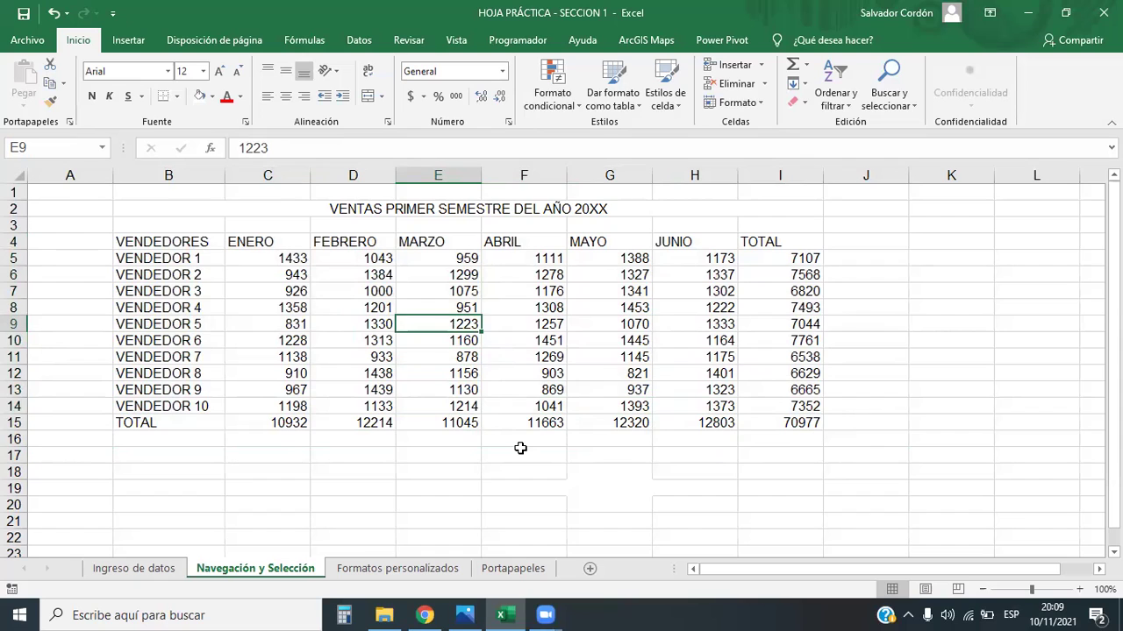
key("ctrl+End")
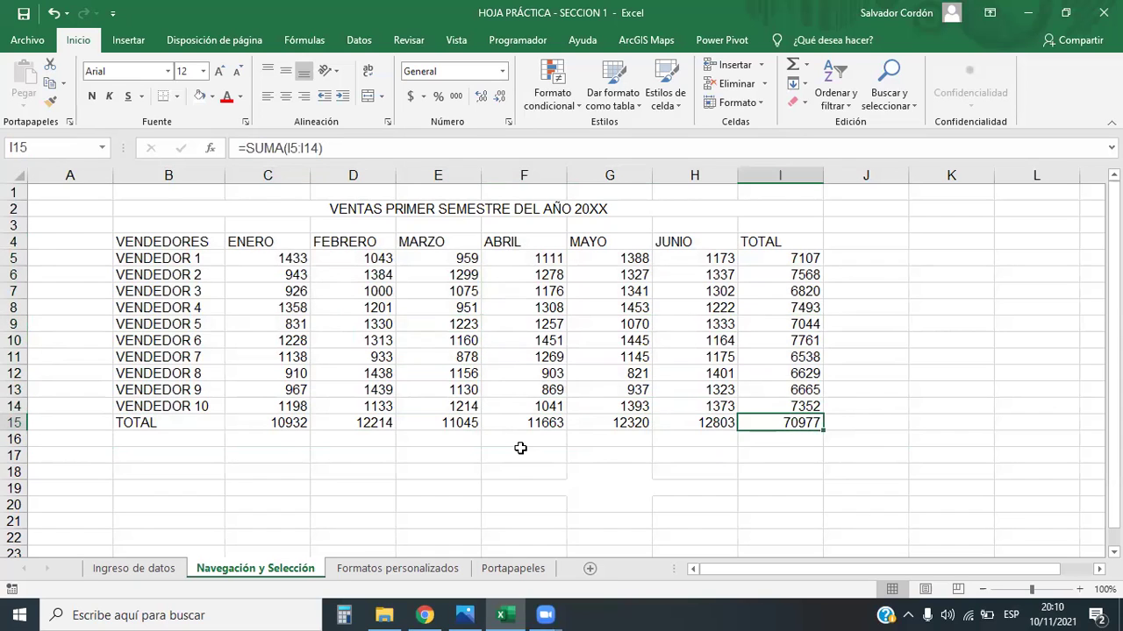
key("ctrl+shift+Up")
key("ctrl+shift+Left")
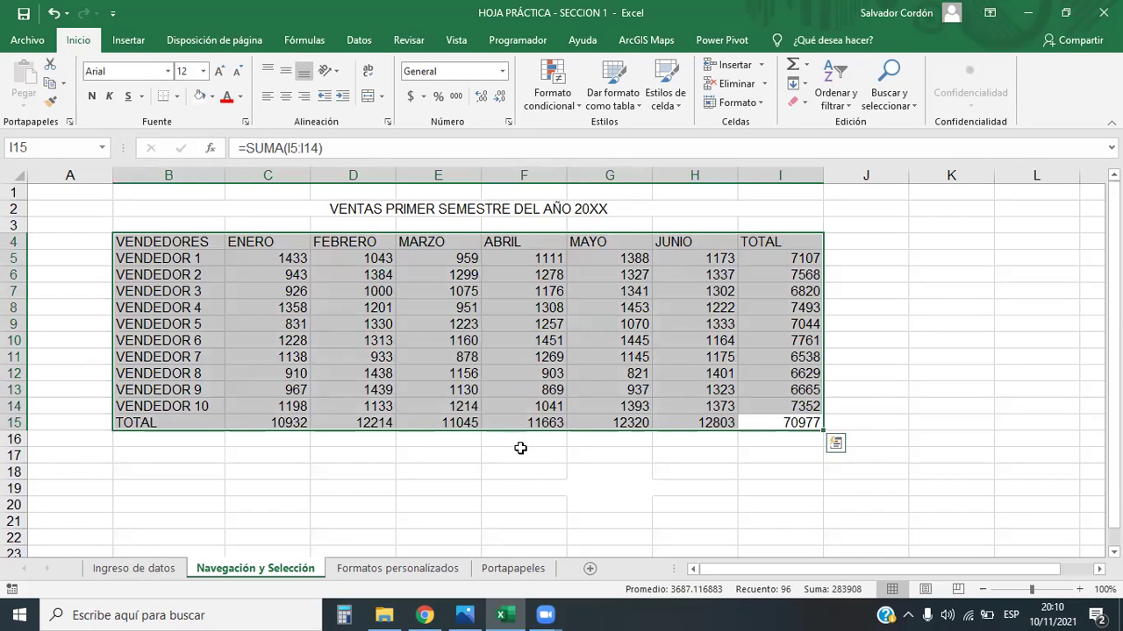
key("Left")
key("Left")
key("Left")
key("Left")
key("Left")
key("Up")
key("Up")
key("Up")
key("Up")
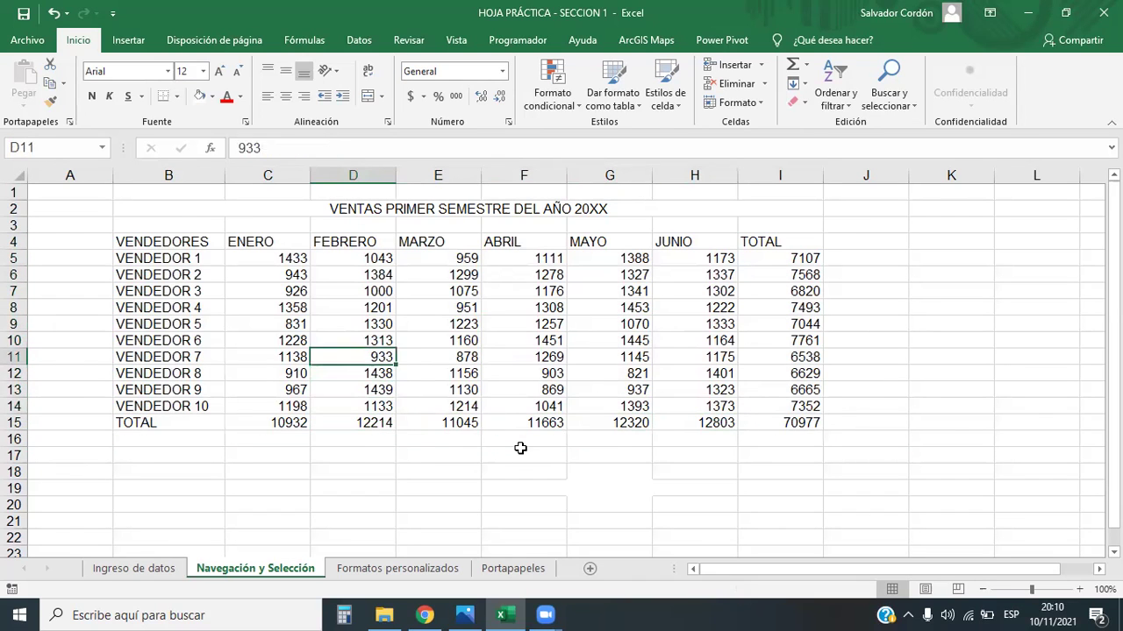
key("Up")
key("Up")
key("Left")
key("Up")
key("Up")
key("Down")
key("Down")
key("Down")
key("Up")
key("Up")
key("Up")
key("Up")
key("Down")
key("Down")
key("Down")
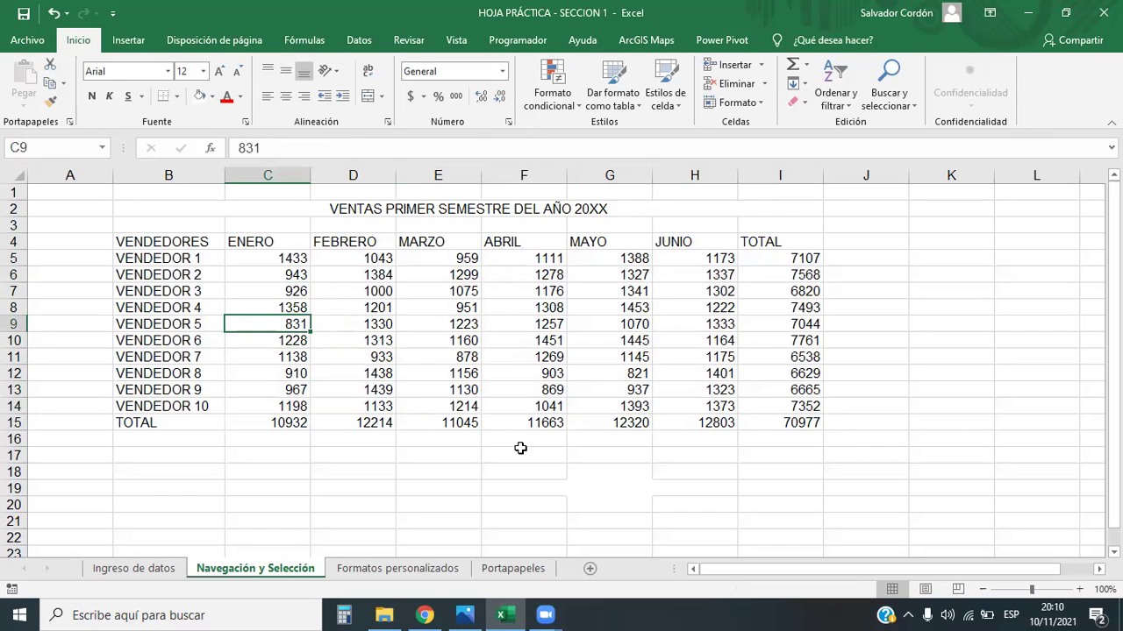
key("Left")
key("ctrl+Up")
key("ctrl+shift+Right")
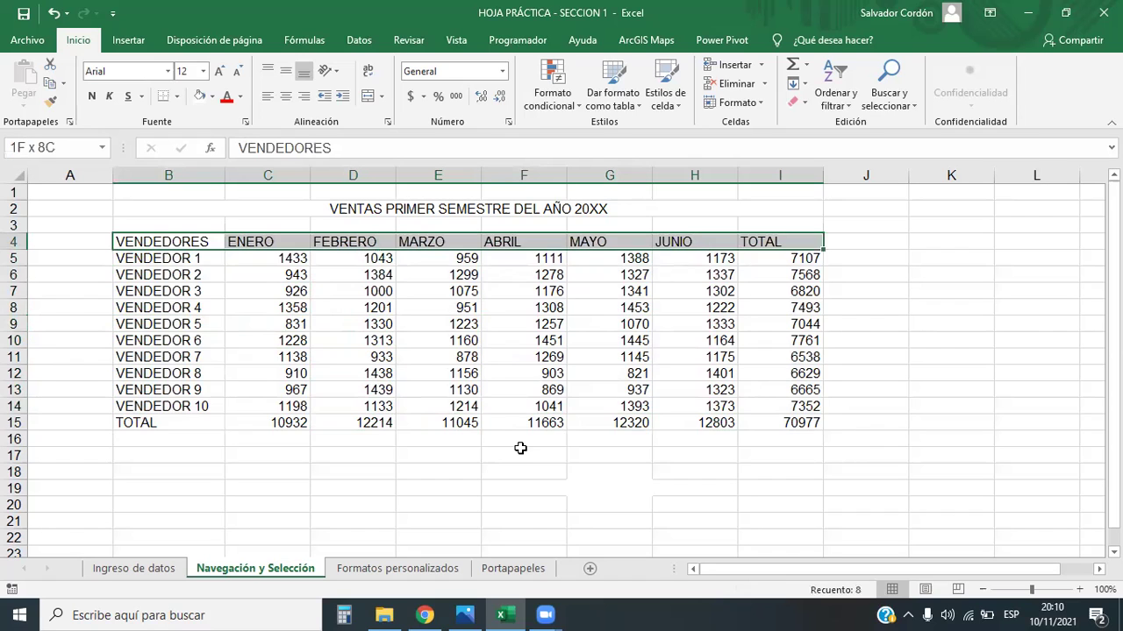
key("ctrl+shift+Down")
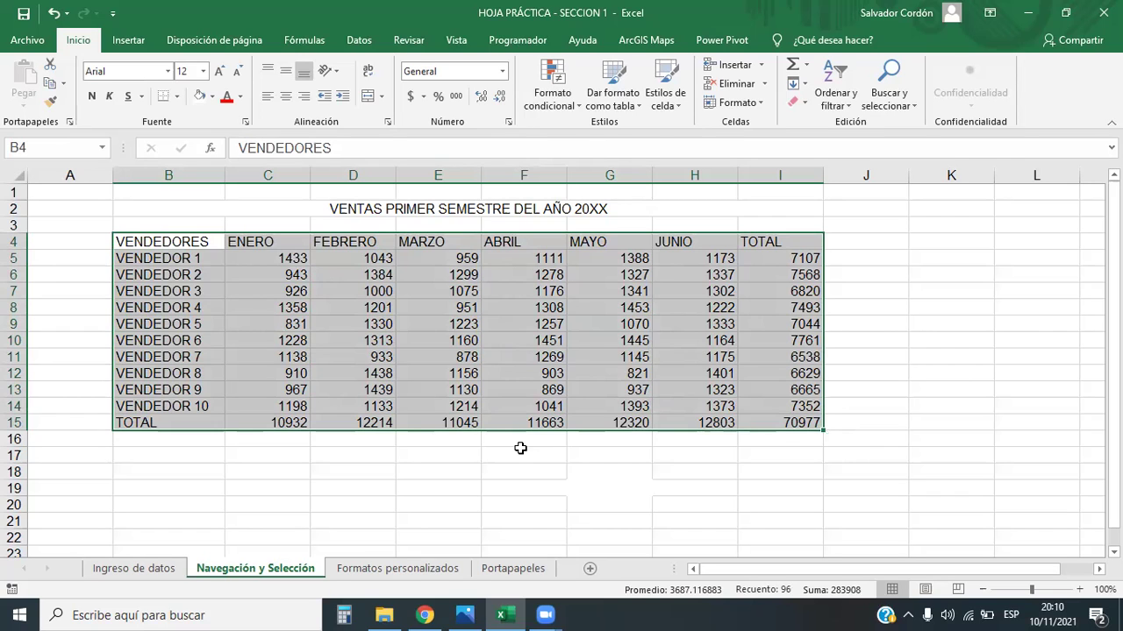
key("alt+Tab")
- Scroll to the 'Selección no correlativa' slide, then return to the Excel workbook
scroll(321, 465, "down", 5)
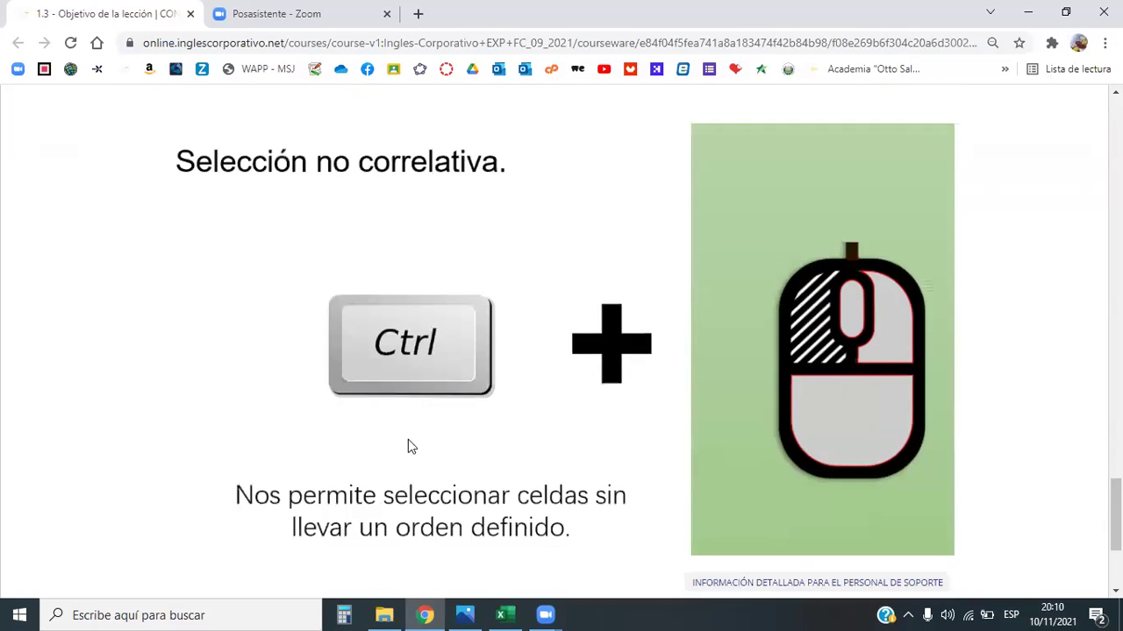
scroll(509, 413, "down", 1)
scroll(509, 413, "up", 1)
scroll(509, 413, "down", 1)
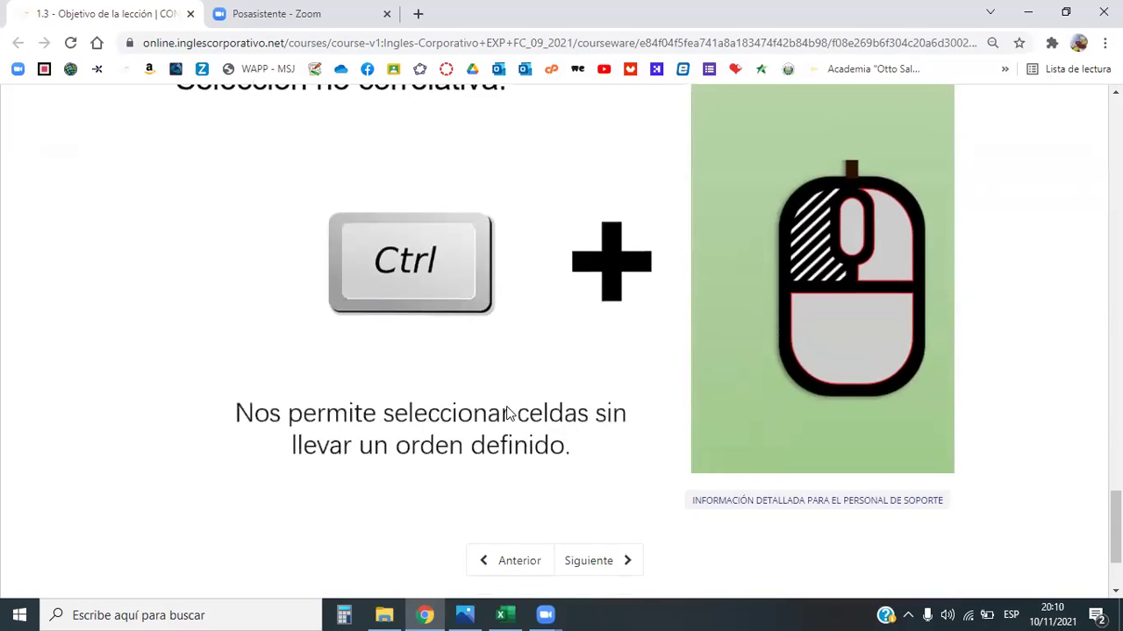
scroll(506, 413, "up", 1)
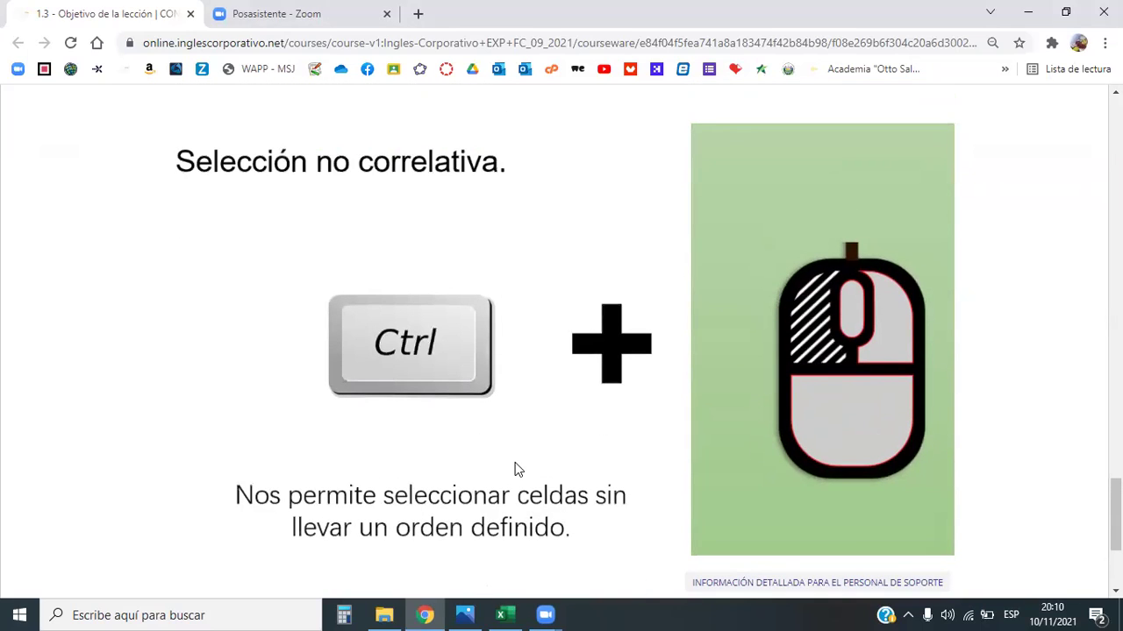
key("alt+Tab")
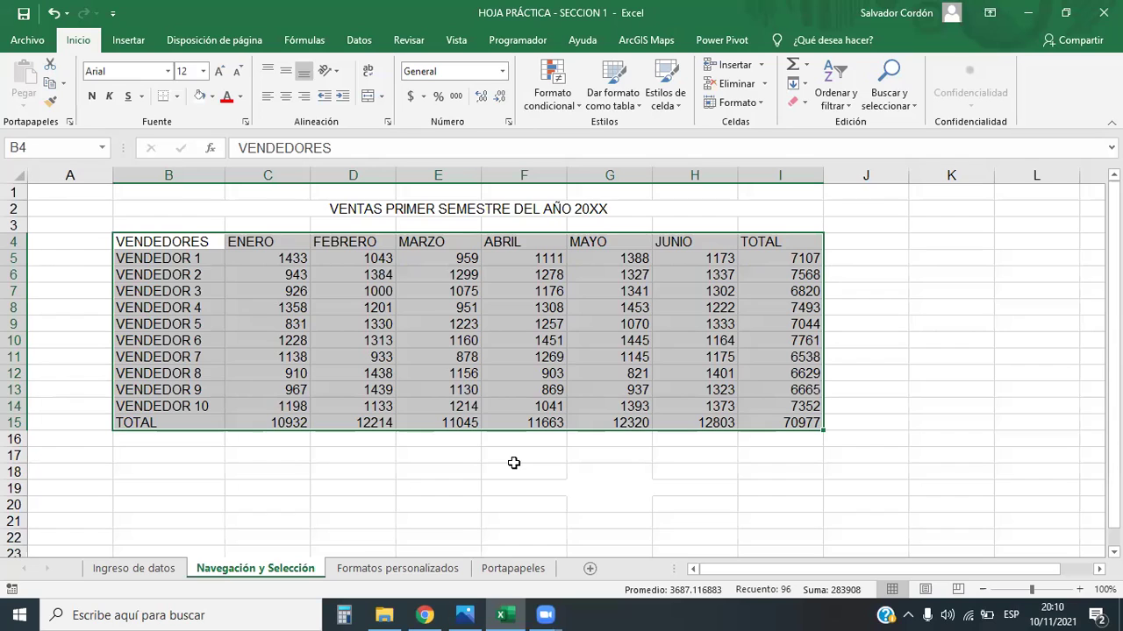
- Select the ENERO and FEBRERO figures C4:D14 using Shift+Right, Ctrl+Shift+Down and Shift+Up
left_click(513, 462)
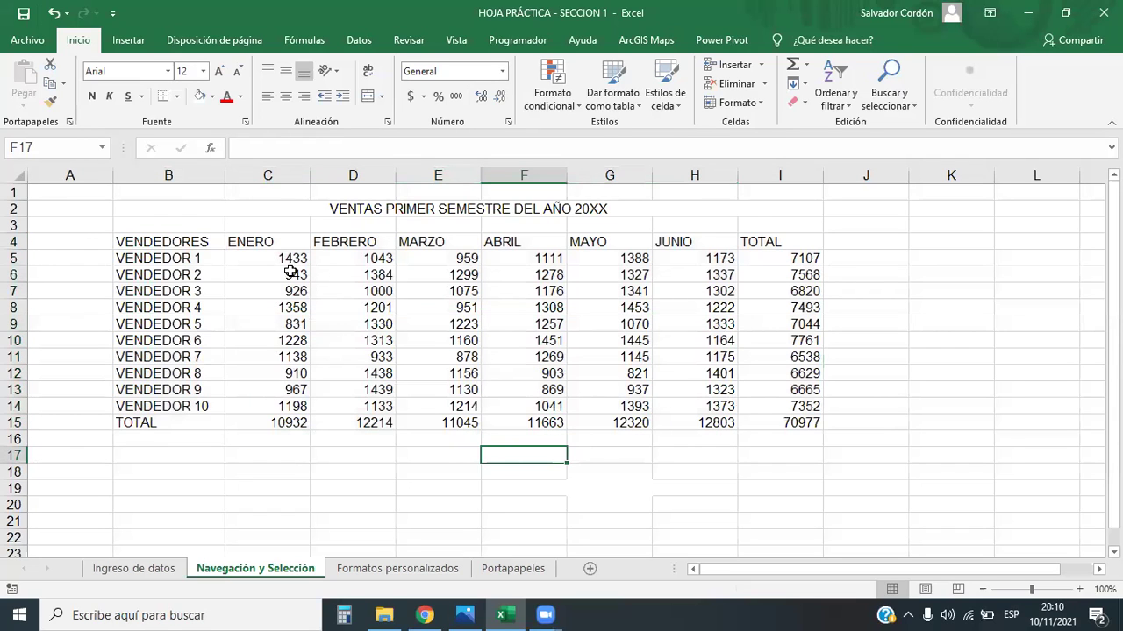
left_click(283, 241)
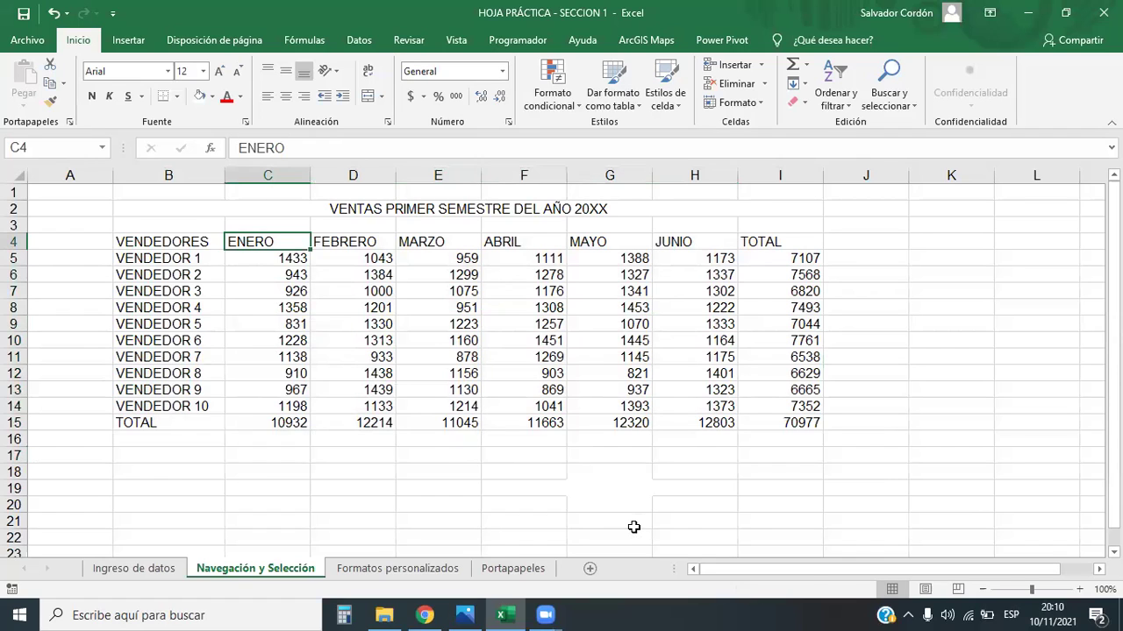
key("shift+Right")
key("ctrl+shift+Down")
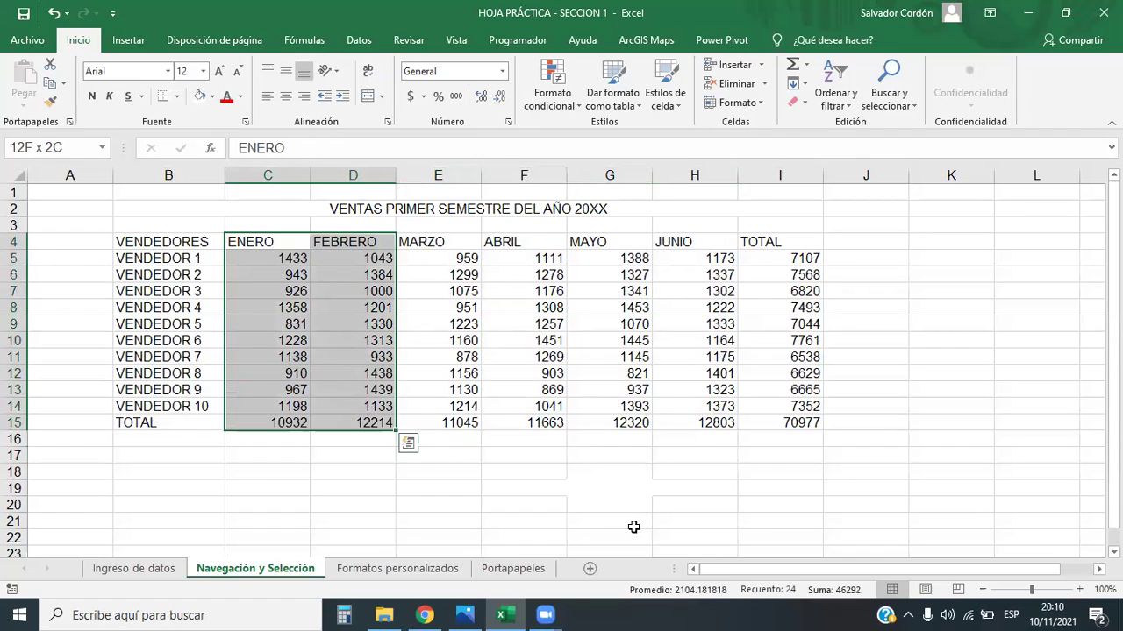
key("Left")
key("Right")
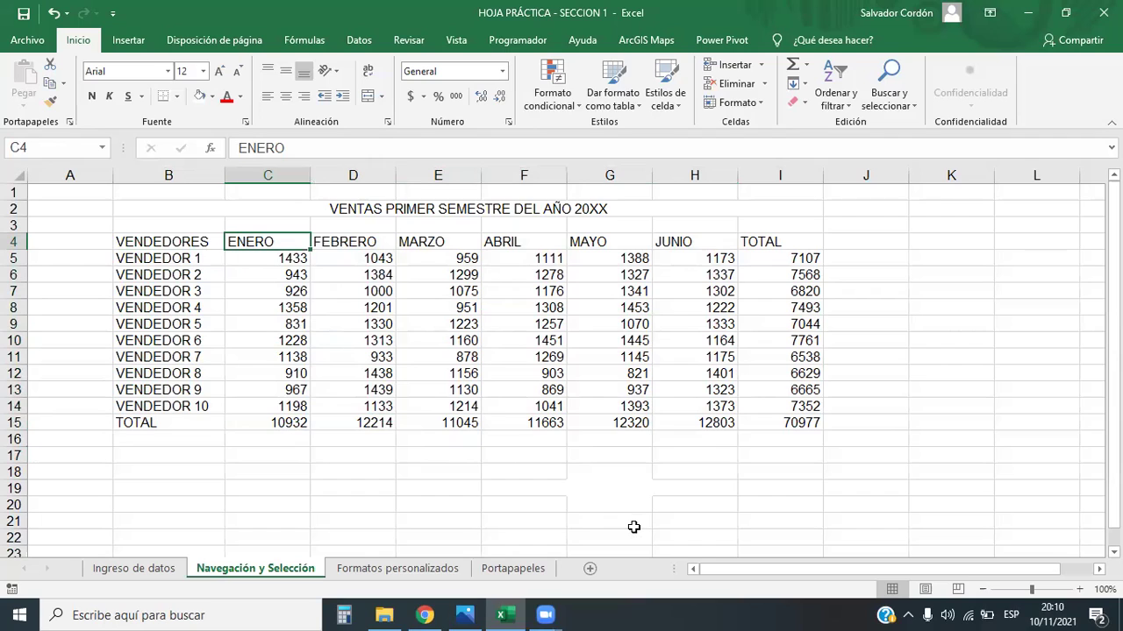
key("shift+Right")
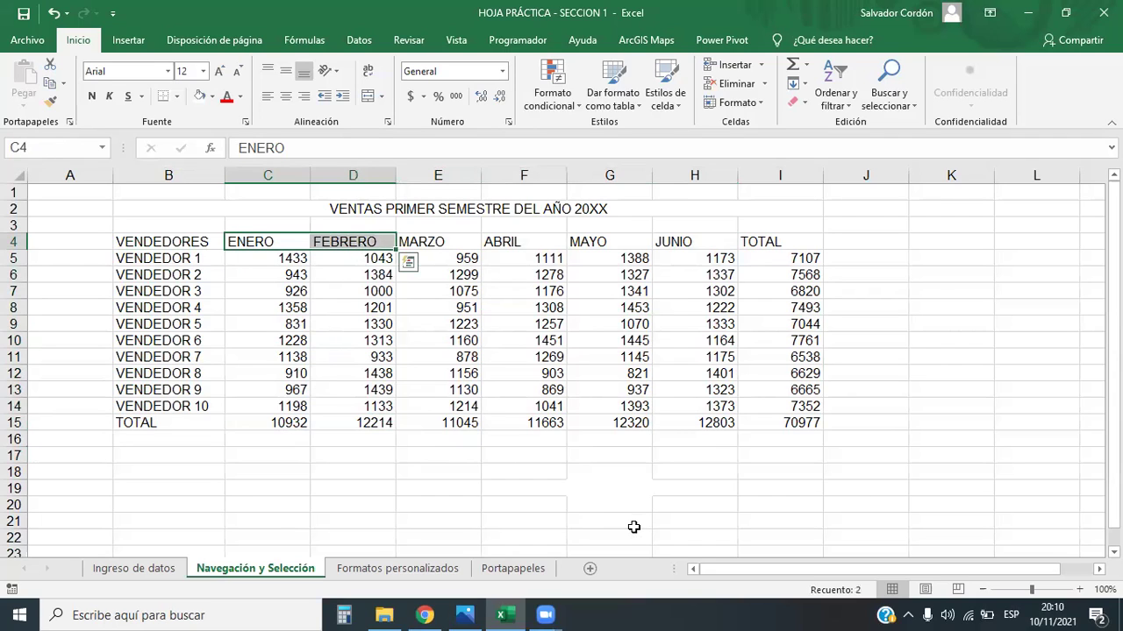
key("ctrl+shift+Down")
key("shift+Up")
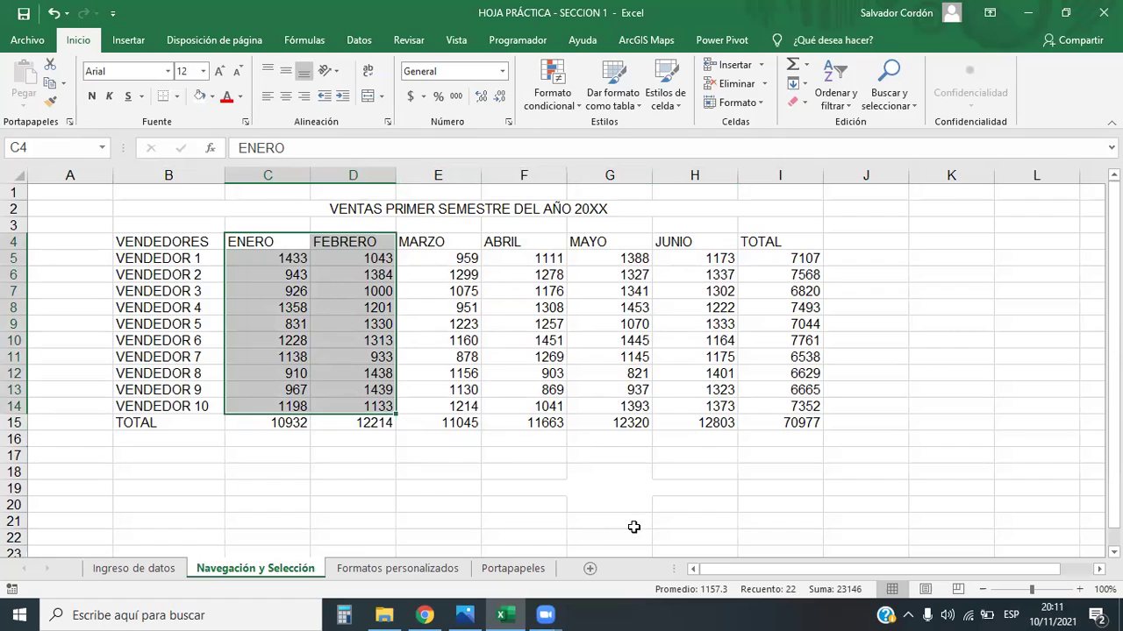
- Pick the FEBRERO value in D8, then drag down column B over the seller names
left_click(411, 350)
left_click(347, 302)
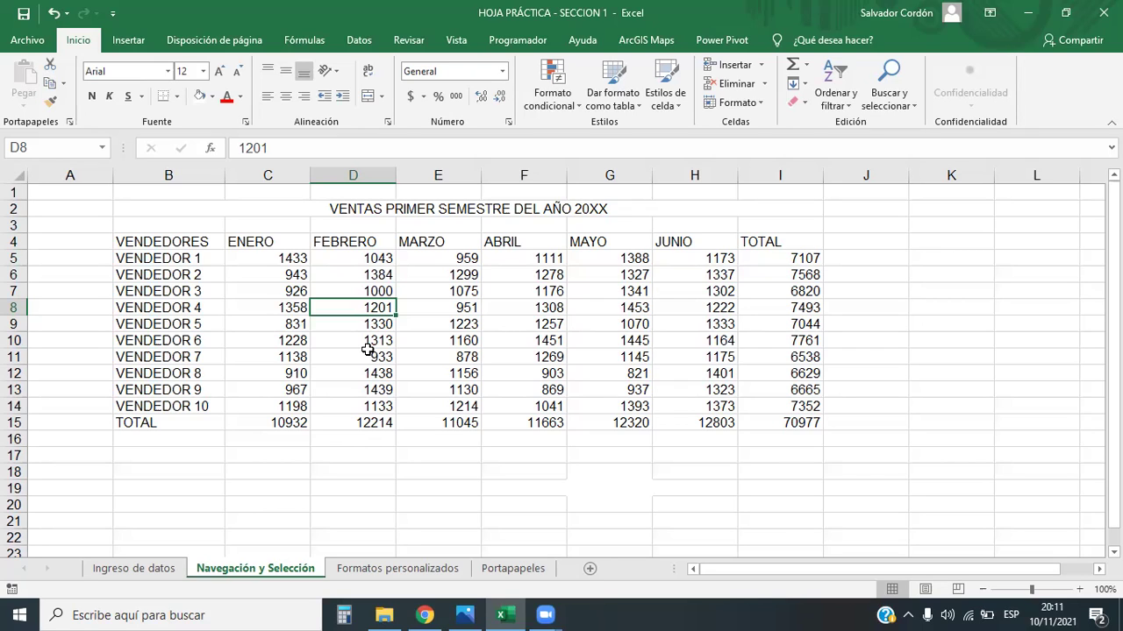
left_click_drag(187, 244, 187, 408)
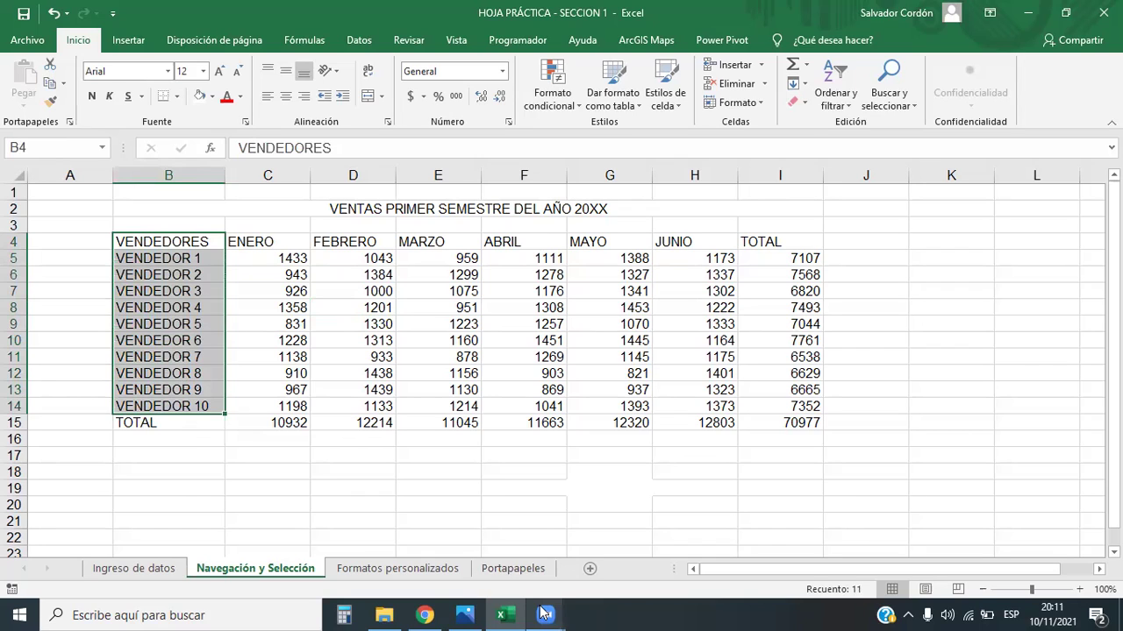
- Add the ABRIL column F4:F14 to the names B4:B14 and fill both green
left_click_drag(525, 240, 527, 409)
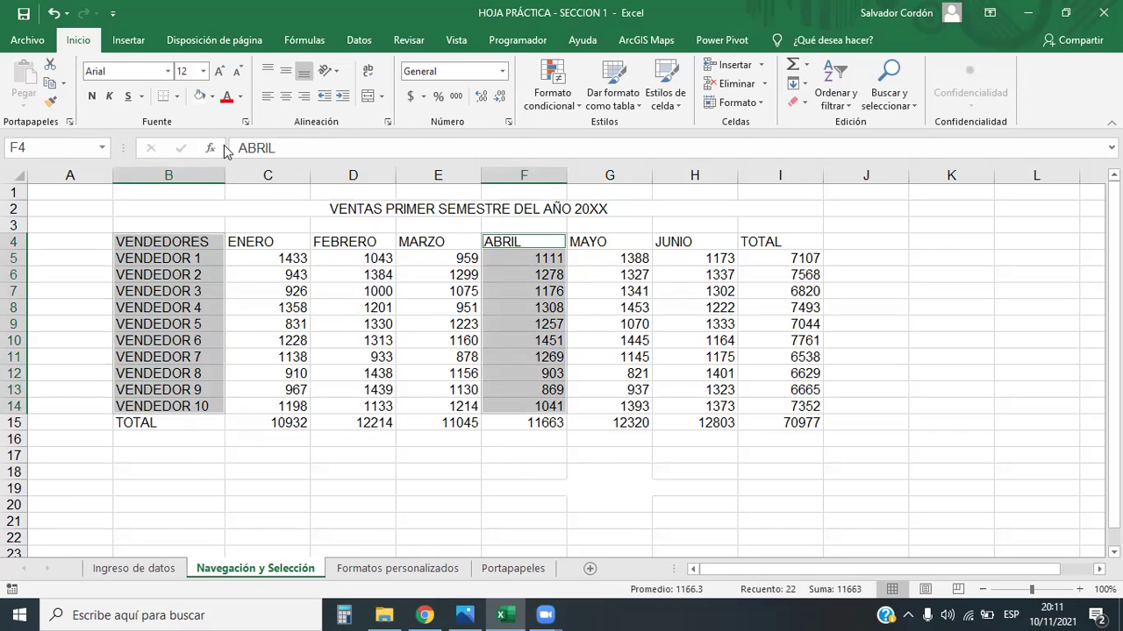
left_click(213, 98)
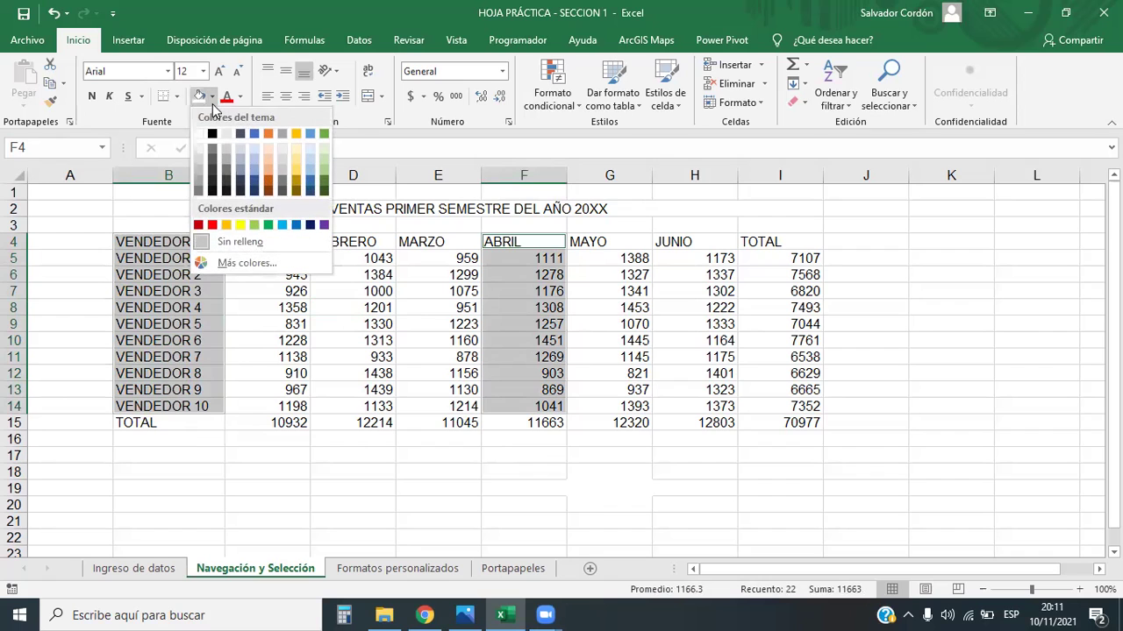
left_click(254, 225)
left_click(431, 502)
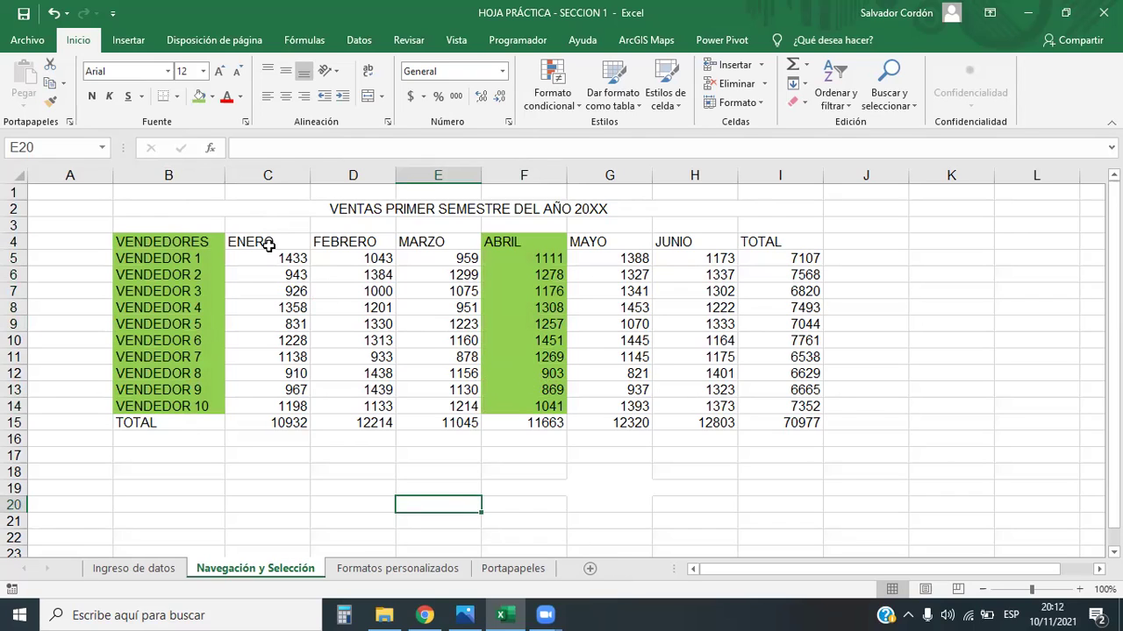
- Fill the ENERO C4:C14 and MAYO G4:G14 columns with yellow
left_click_drag(267, 245, 273, 406)
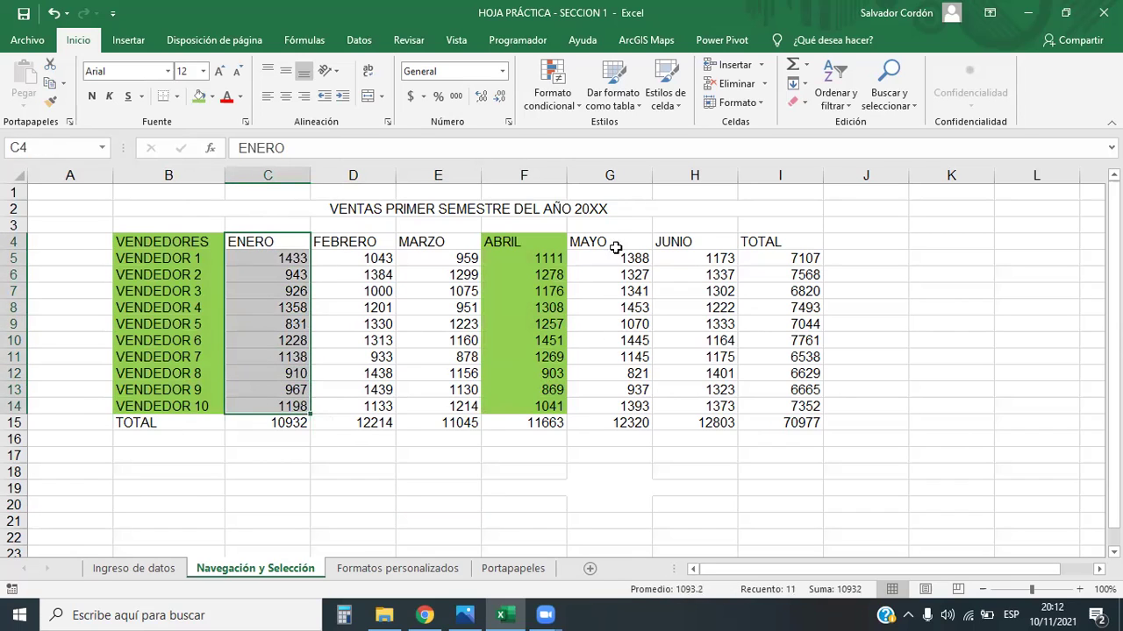
left_click_drag(616, 249, 618, 406)
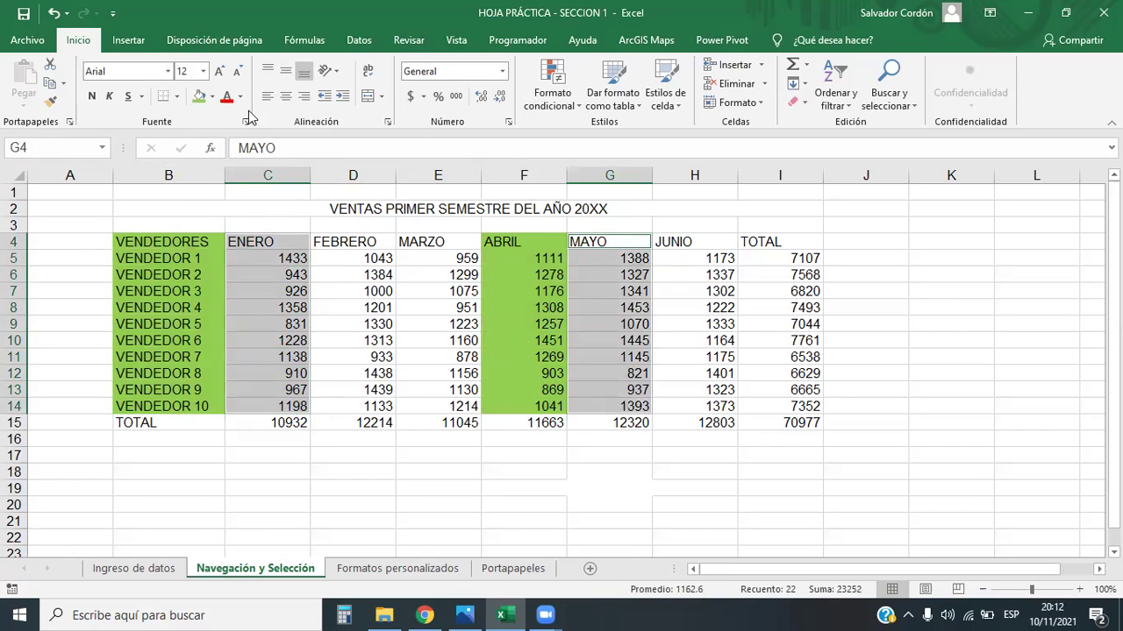
left_click(212, 97)
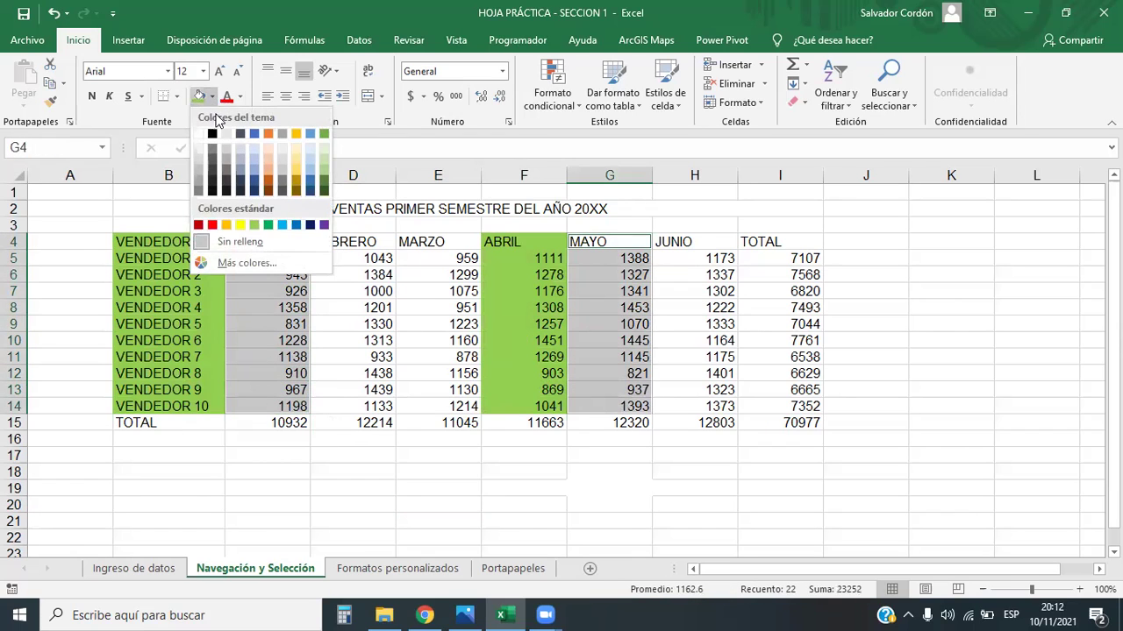
left_click(243, 225)
left_click(412, 454)
left_click(443, 518)
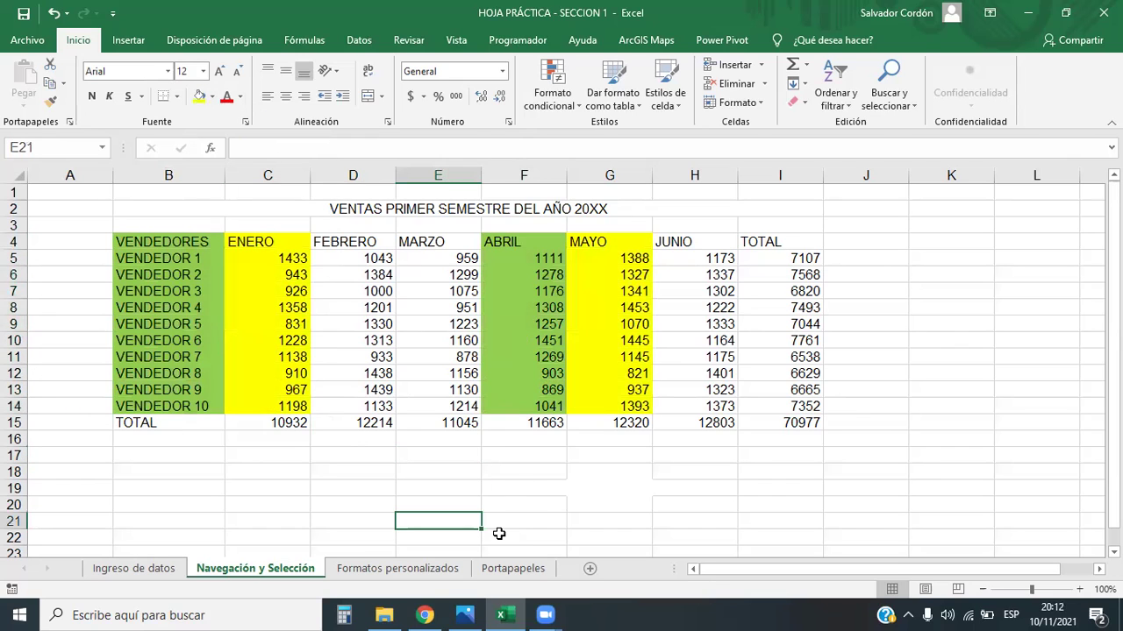
- Fill the FEBRERO D4:D14 and TOTAL I4:I14 columns with light blue
left_click_drag(351, 244, 359, 423)
left_click(438, 406)
left_click_drag(369, 243, 360, 408)
left_click_drag(746, 242, 788, 408)
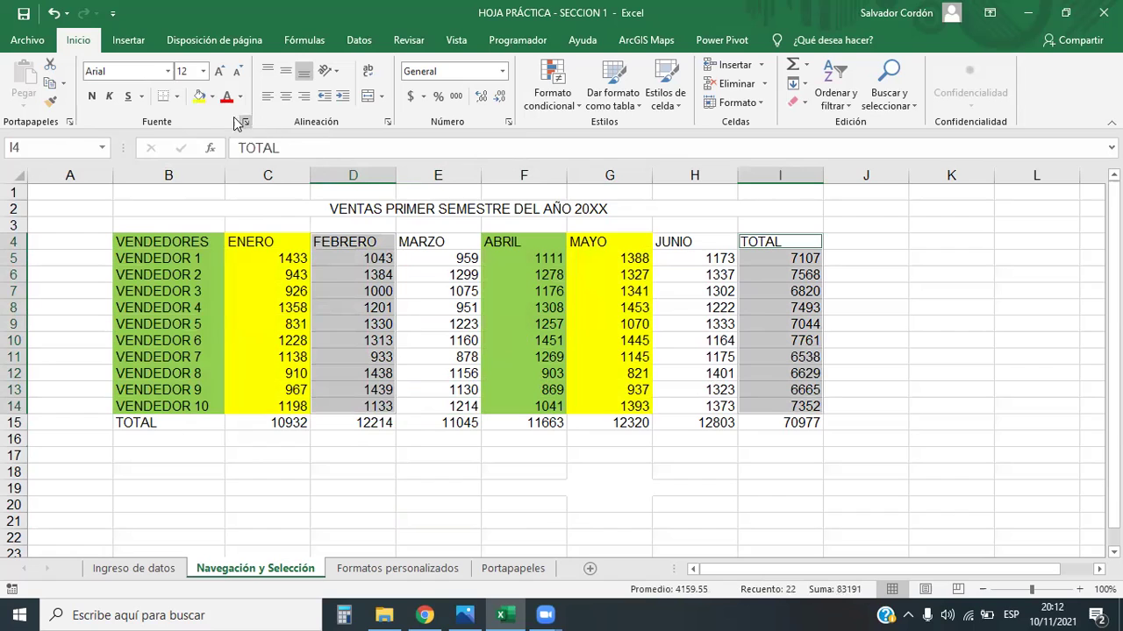
left_click(213, 97)
left_click(262, 159)
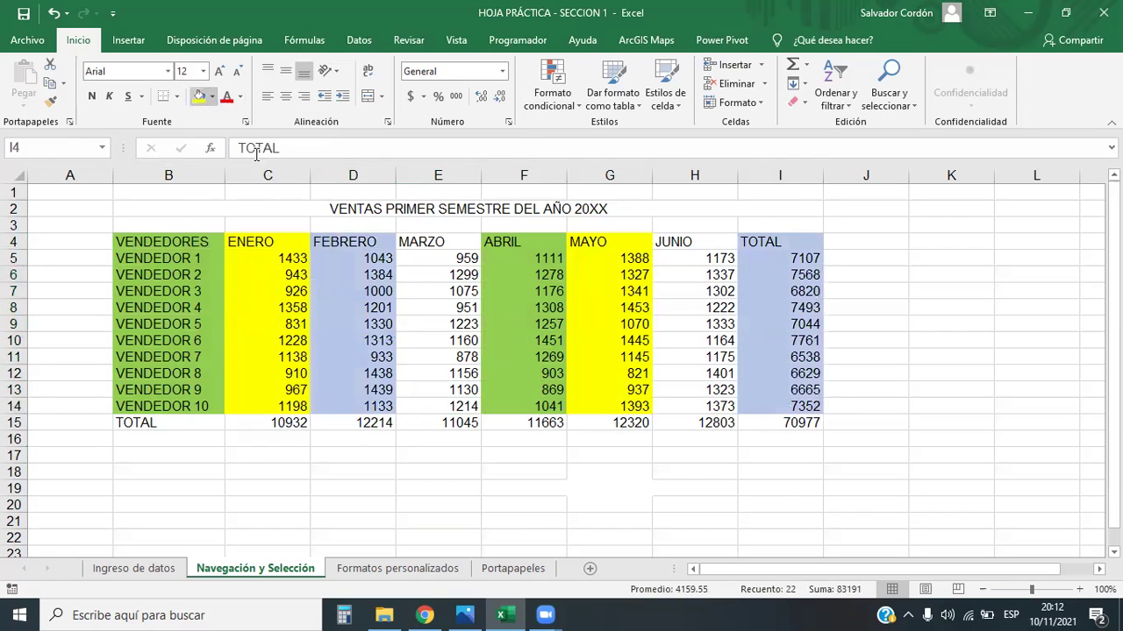
left_click(409, 410)
left_click(321, 474)
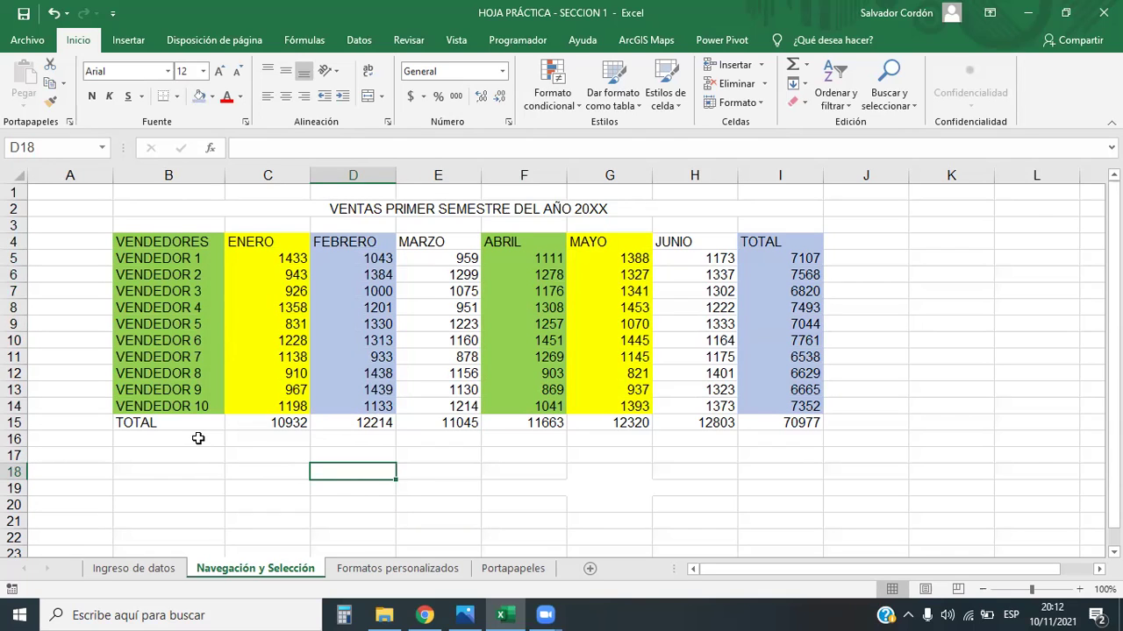
- Bold the header row B4:I4 and the TOTAL row B15:I15 of the sales table
left_click(160, 422)
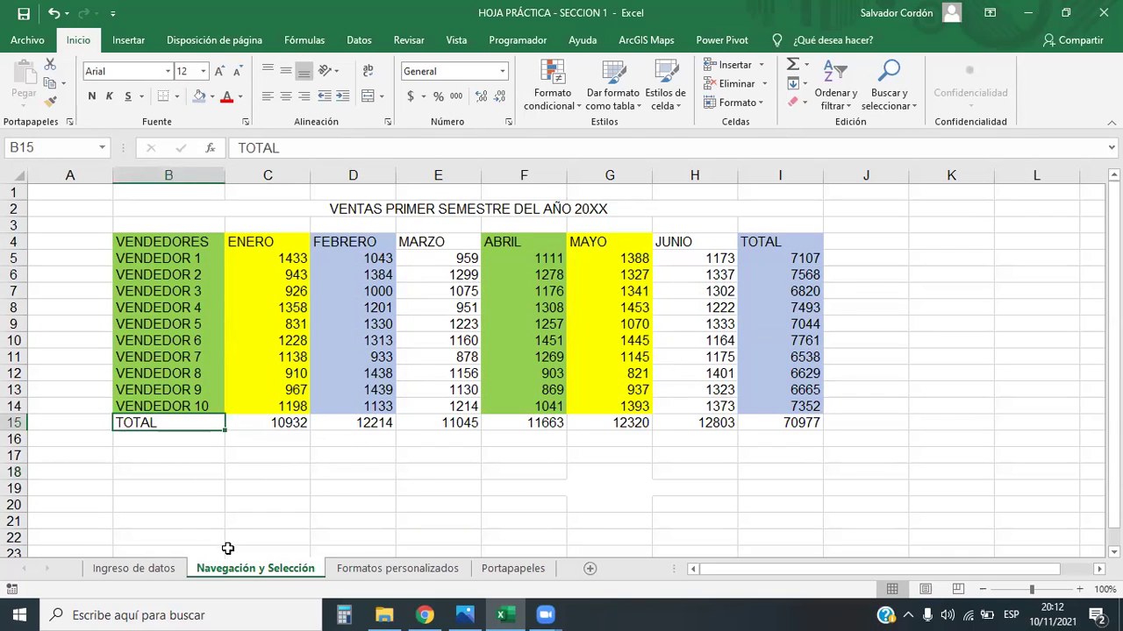
left_click_drag(198, 424, 779, 422)
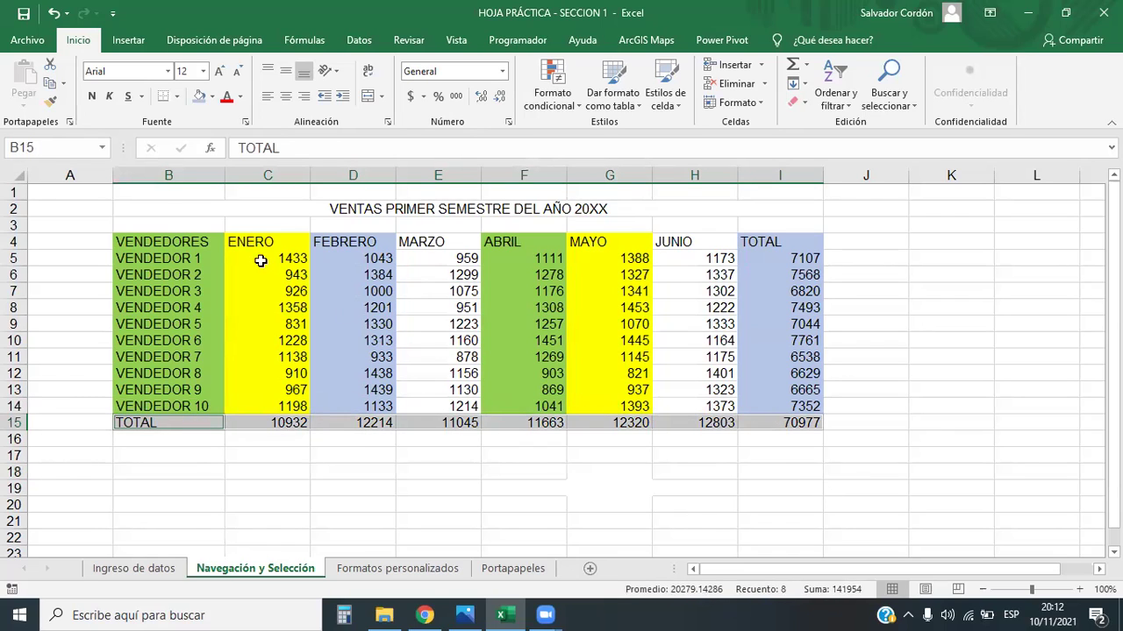
left_click_drag(178, 242, 795, 239)
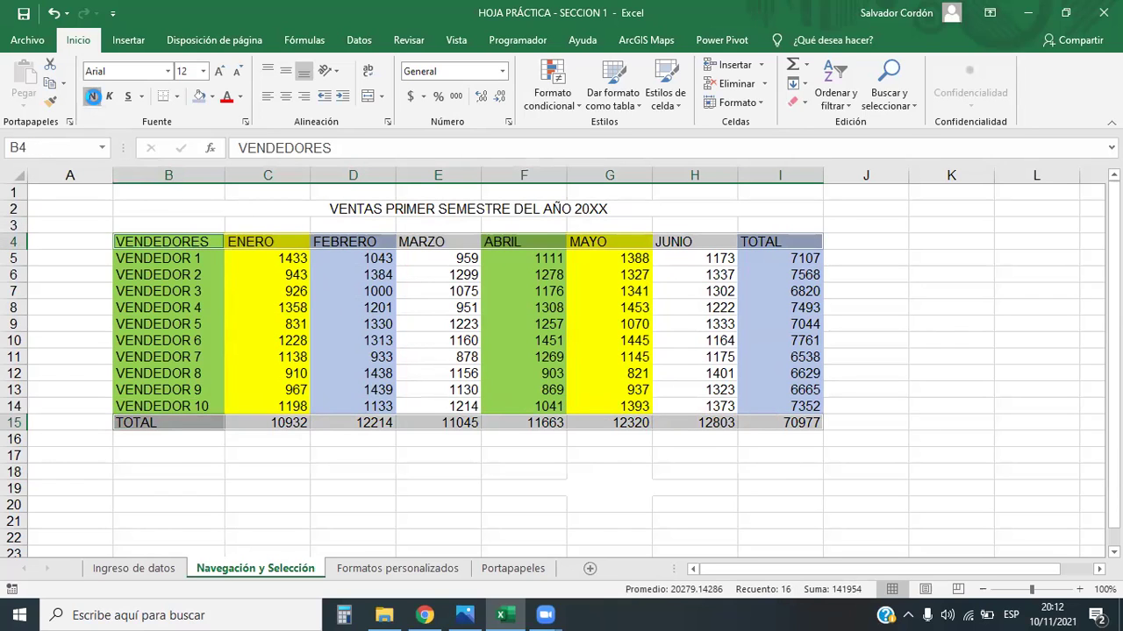
left_click(92, 95)
left_click(847, 342)
left_click(837, 539)
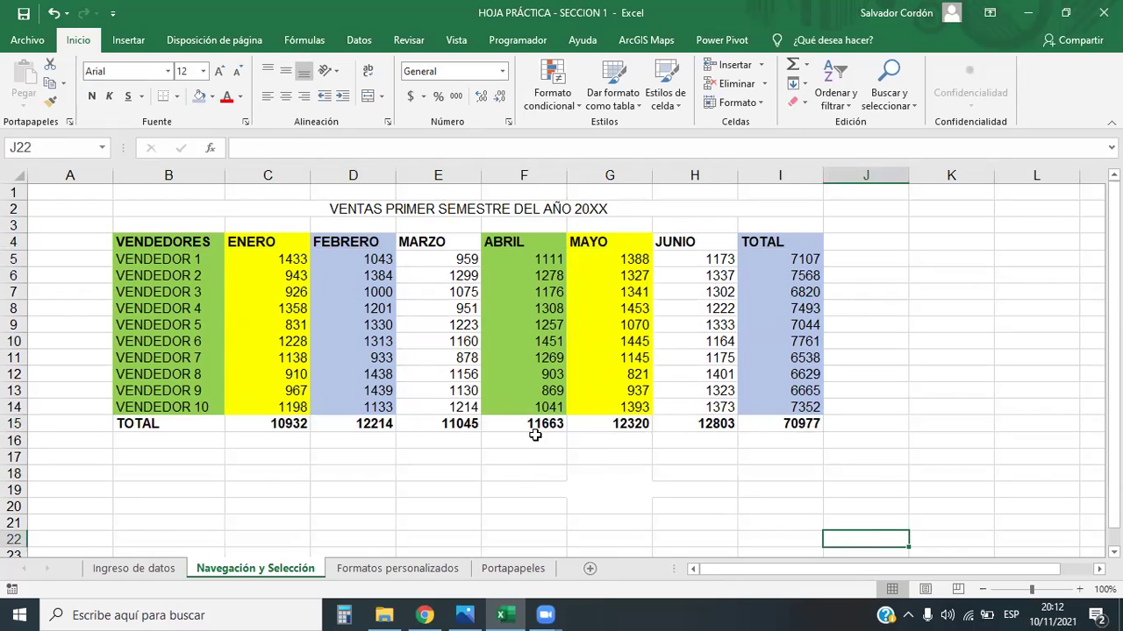
left_click(838, 377)
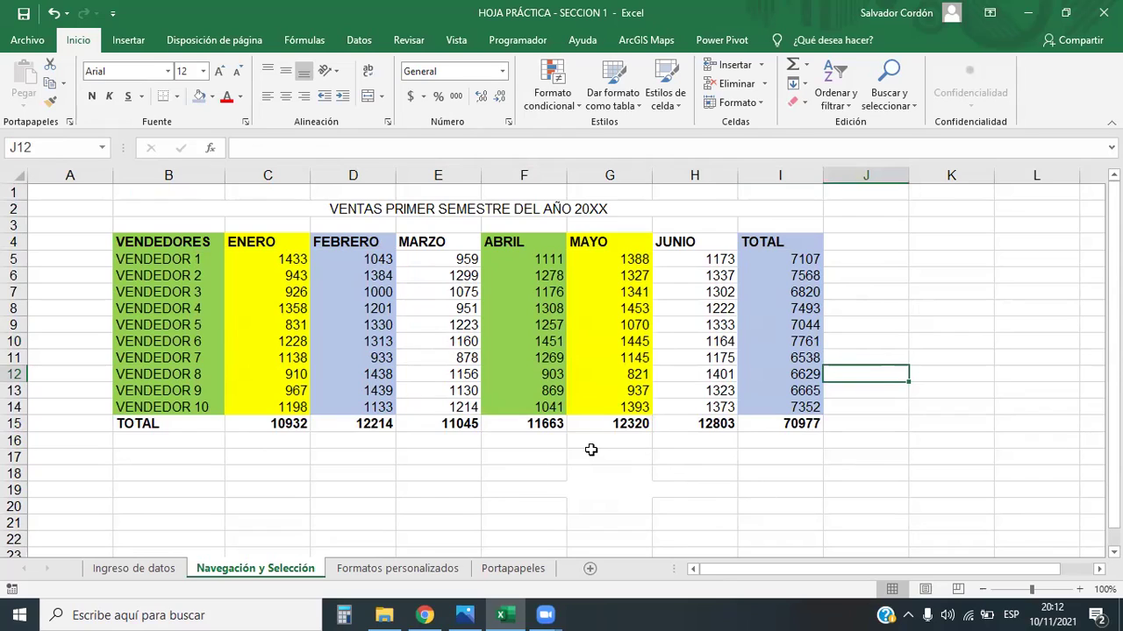
left_click(592, 456)
left_click(508, 488)
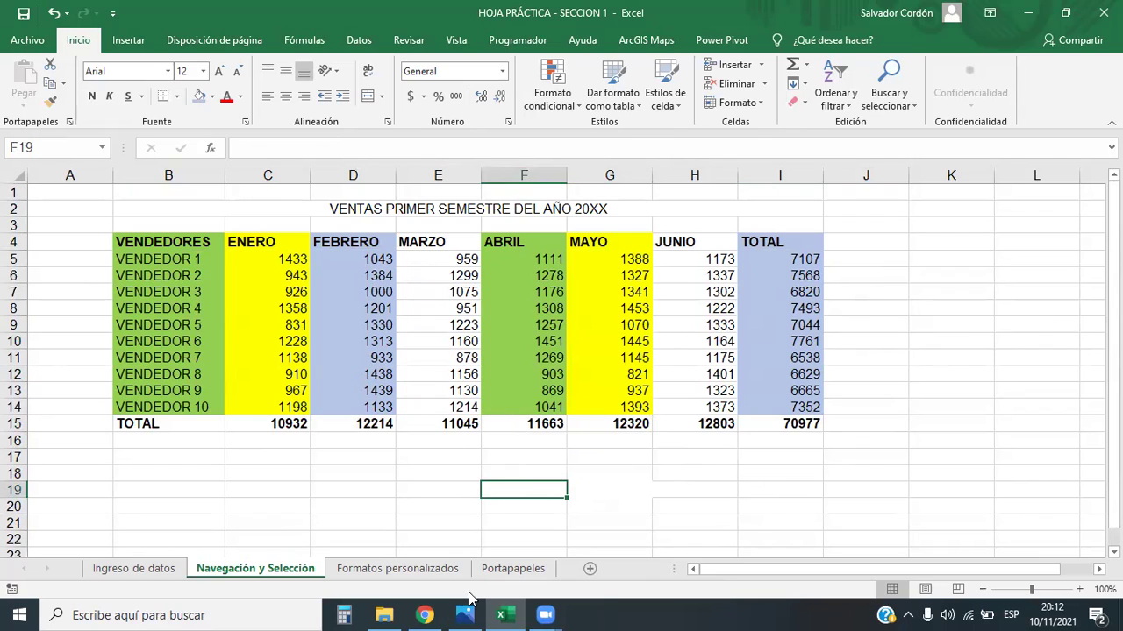
- Open a new Chrome tab and search Google for 'mario bros en excel'
left_click(426, 614)
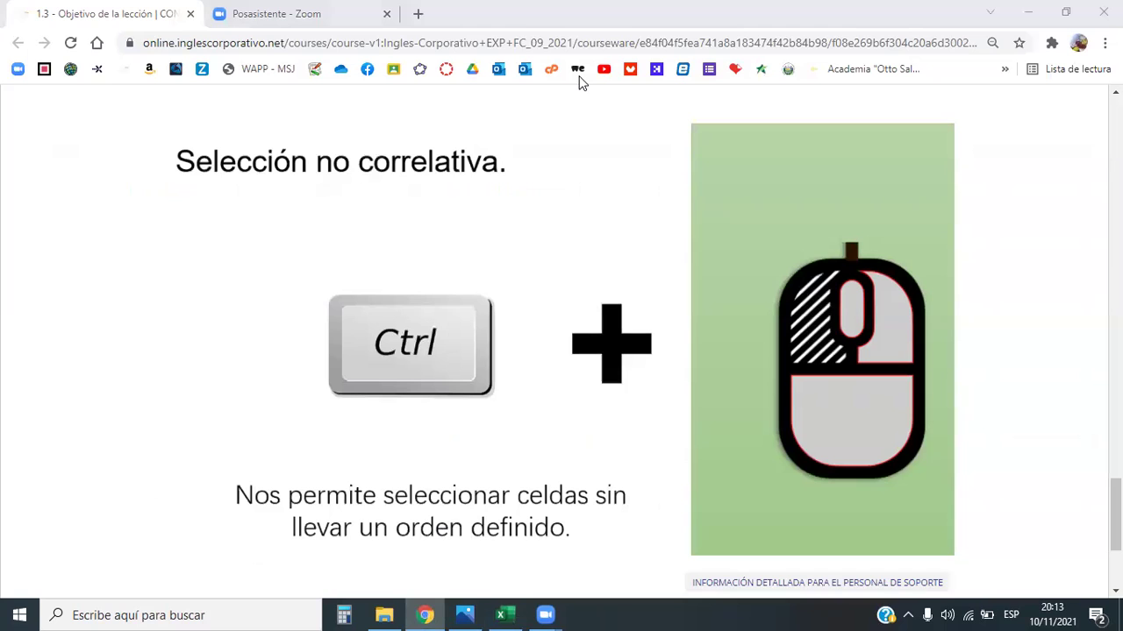
left_click(418, 15)
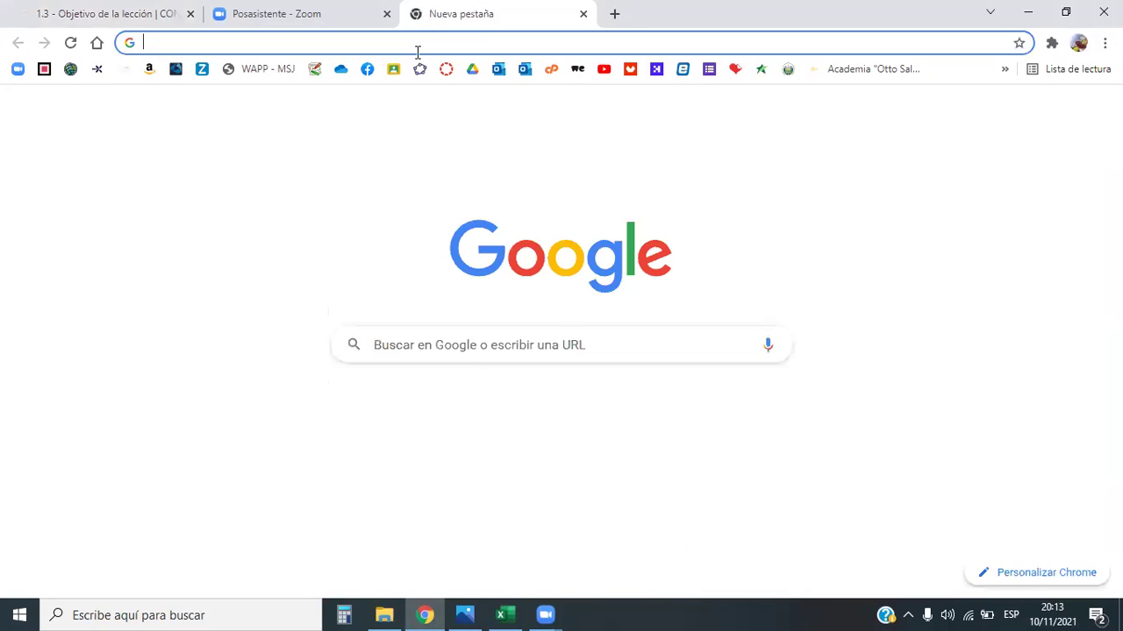
left_click(466, 345)
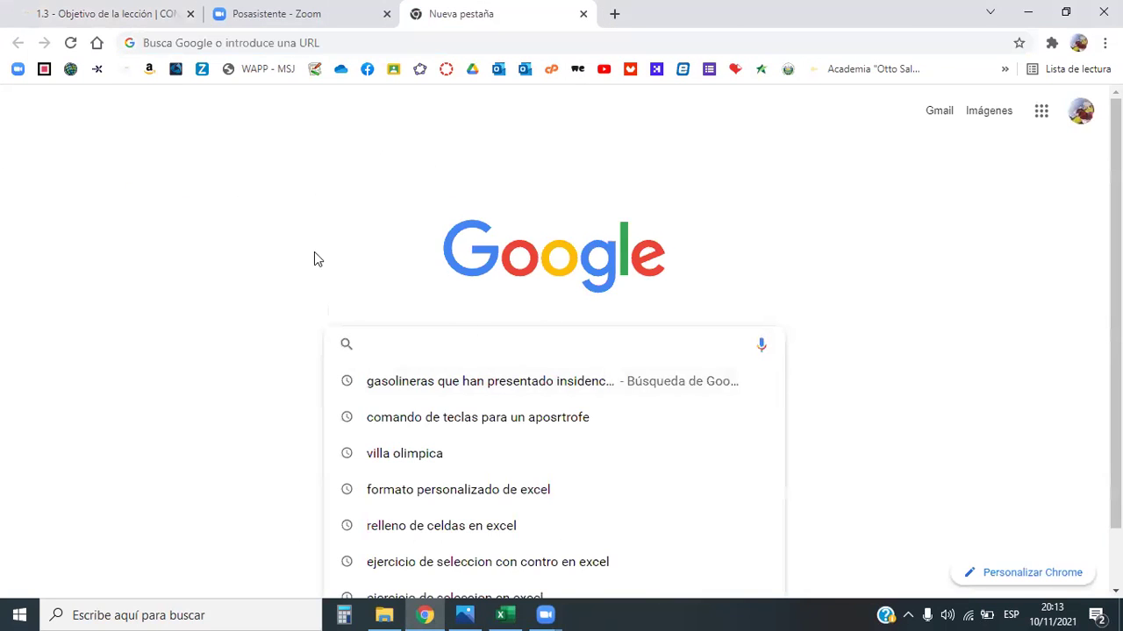
scroll(289, 277, "down", 1)
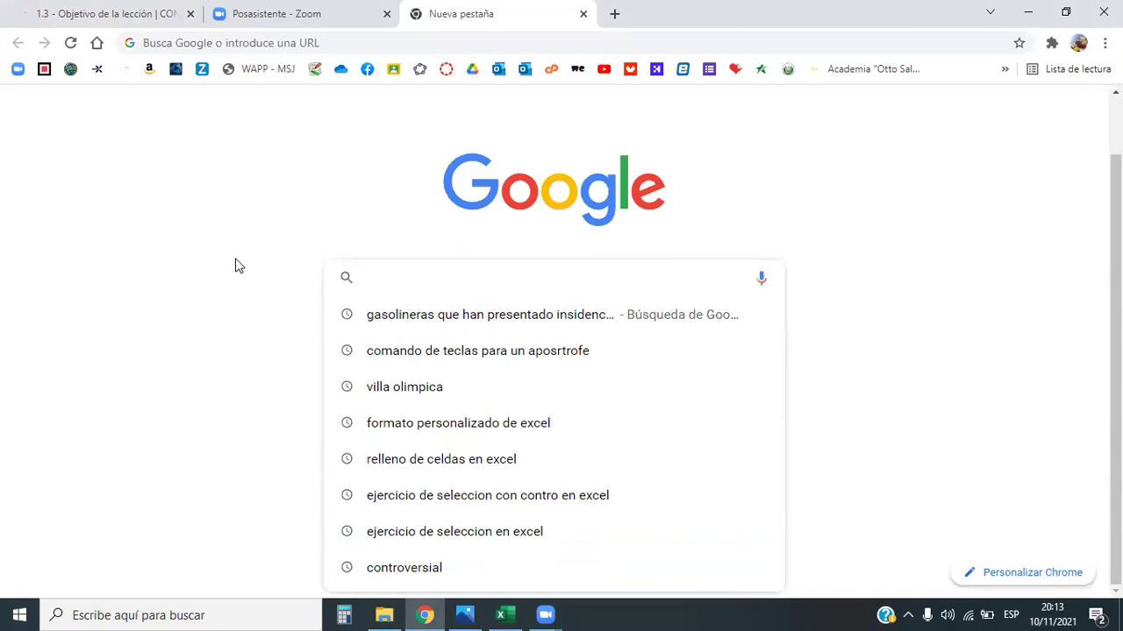
type("MARIO")
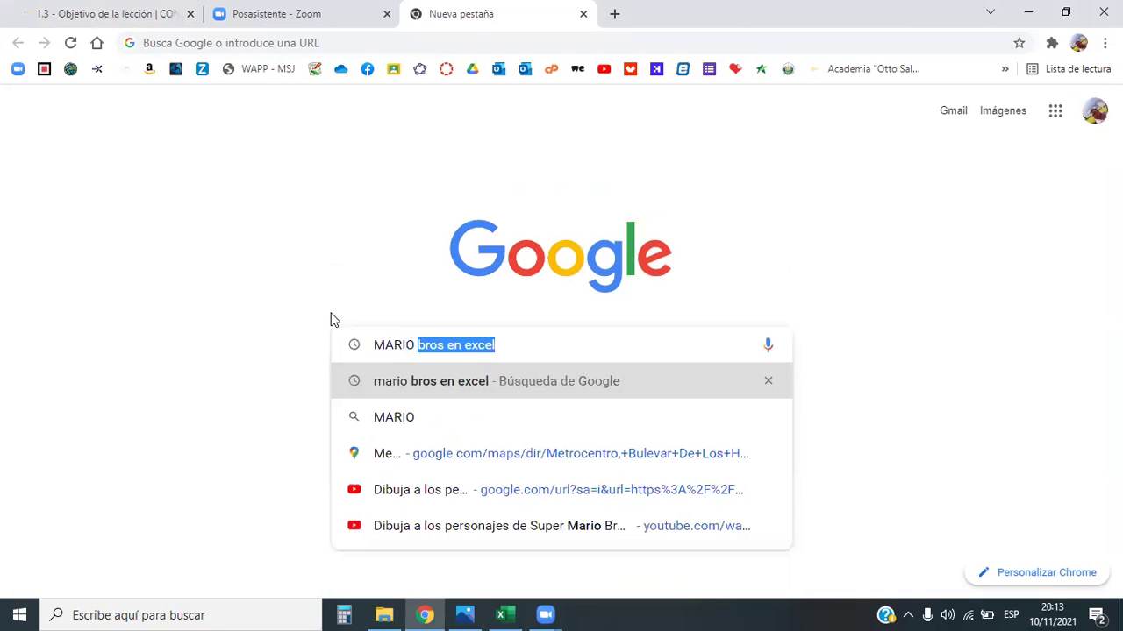
key("Return")
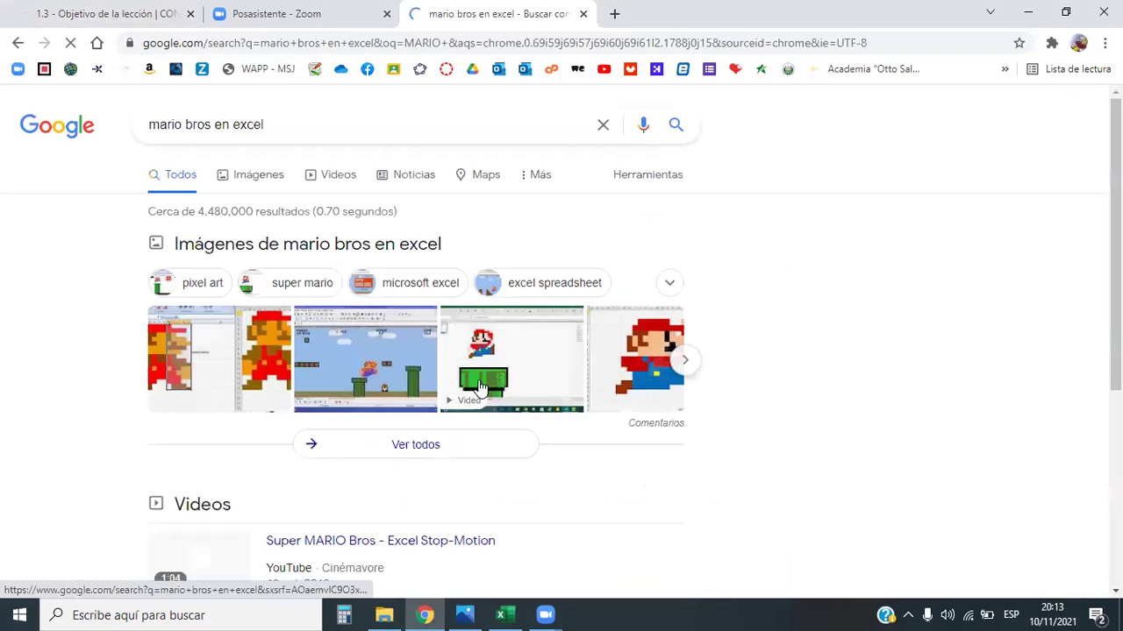
- Switch to image results and preview the Mario video, DeviantArt and Dibujando a Mario Bros en Excel results
scroll(721, 298, "down", 1)
left_click(511, 271)
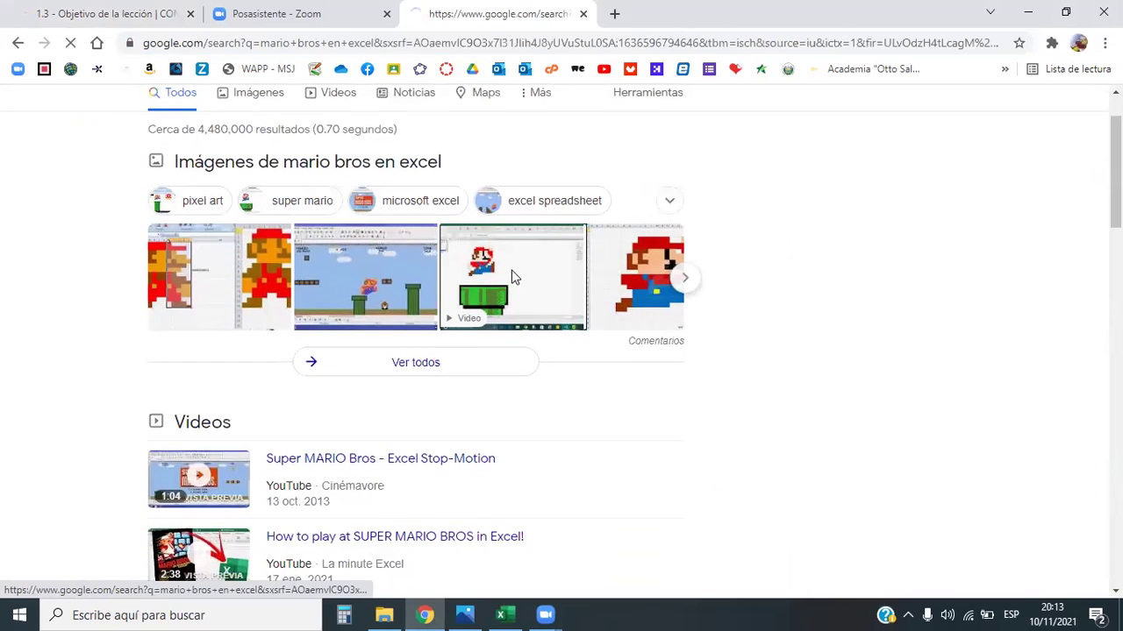
left_click(166, 526)
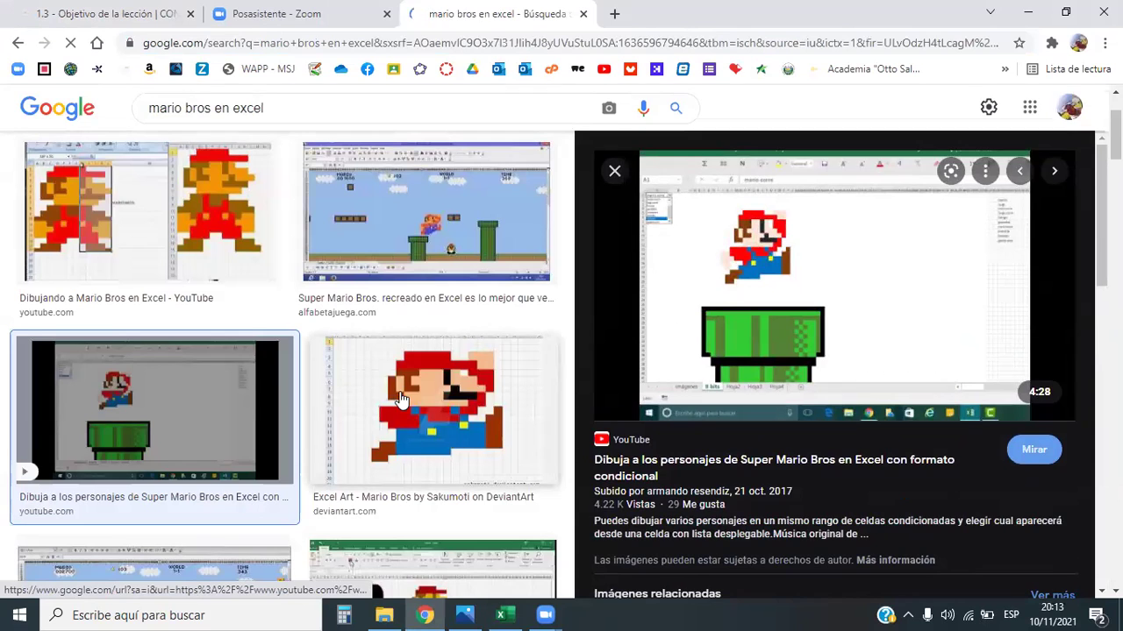
left_click(396, 405)
left_click(176, 211)
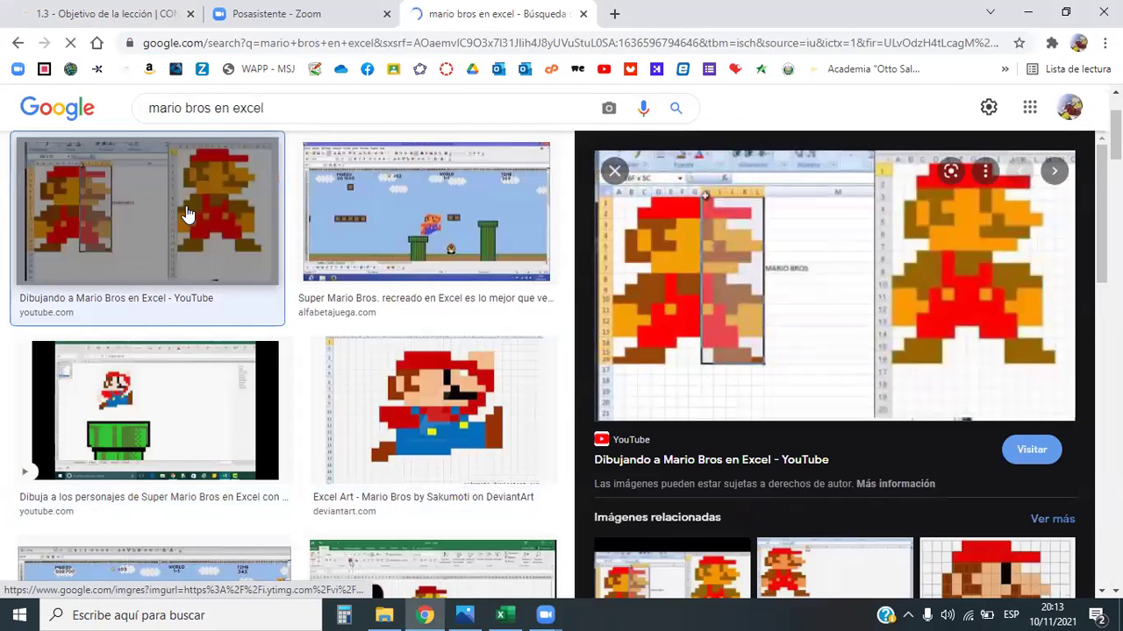
left_click(398, 397)
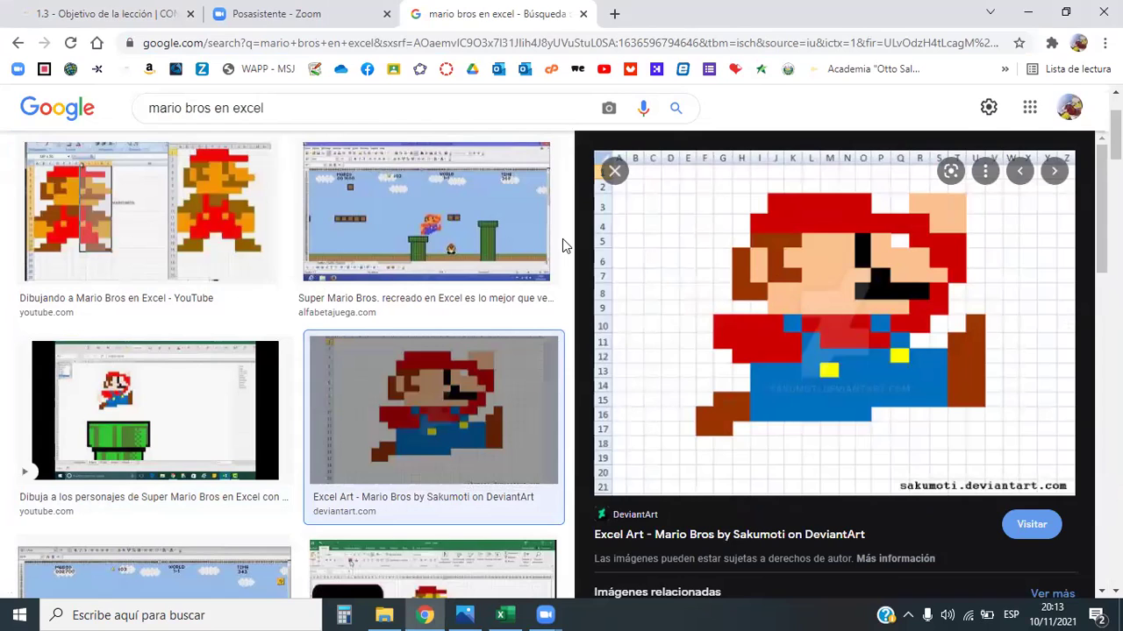
mouse_move(726, 256)
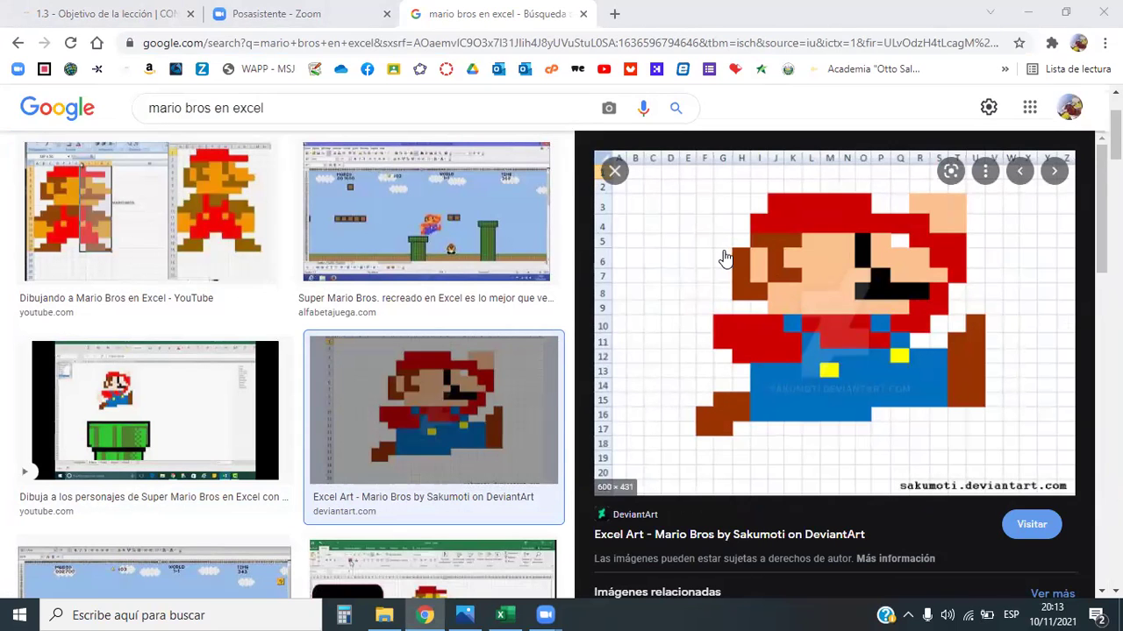
- Preview the Super Mario level recreated in Excel and the Mario and mushroom cell-fill image
scroll(439, 272, "down", 2)
scroll(438, 271, "up", 2)
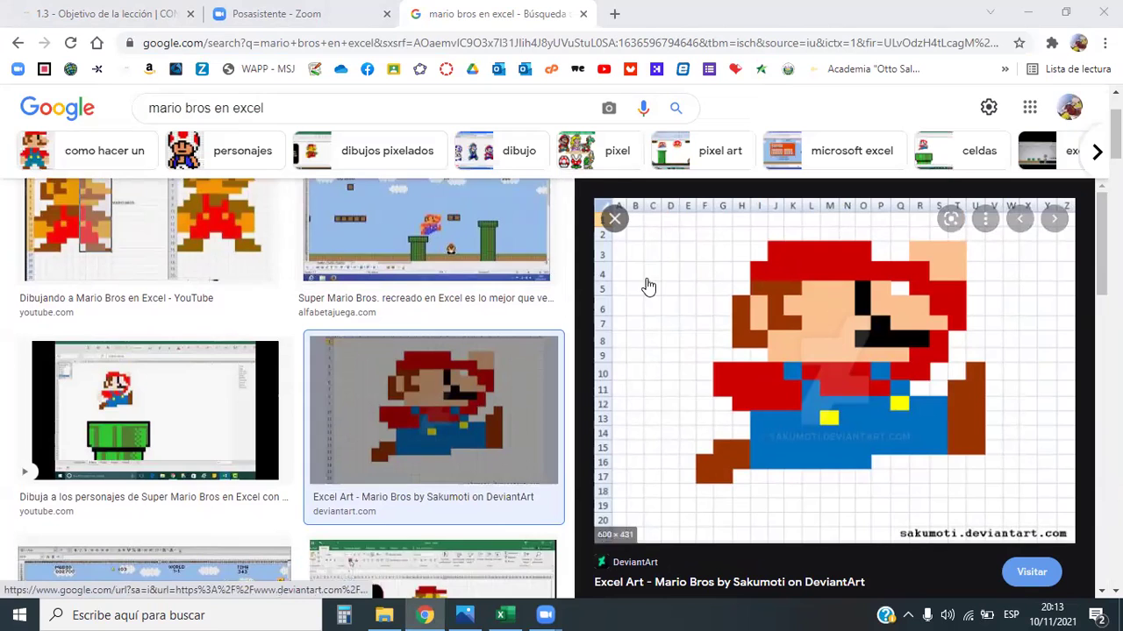
scroll(648, 287, "up", 1)
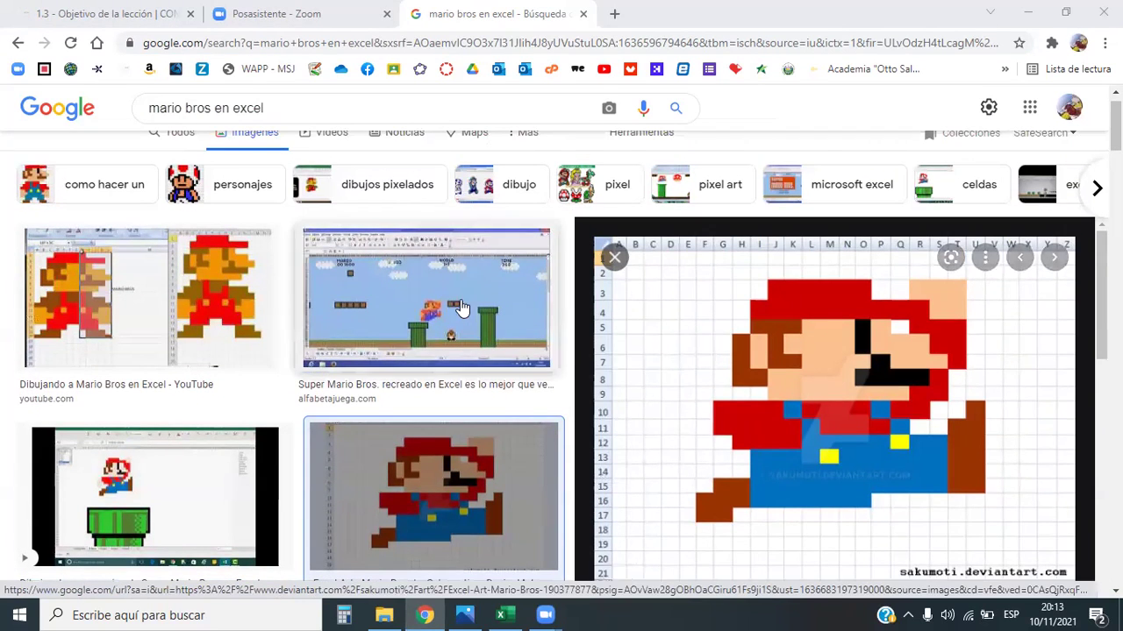
left_click(462, 307)
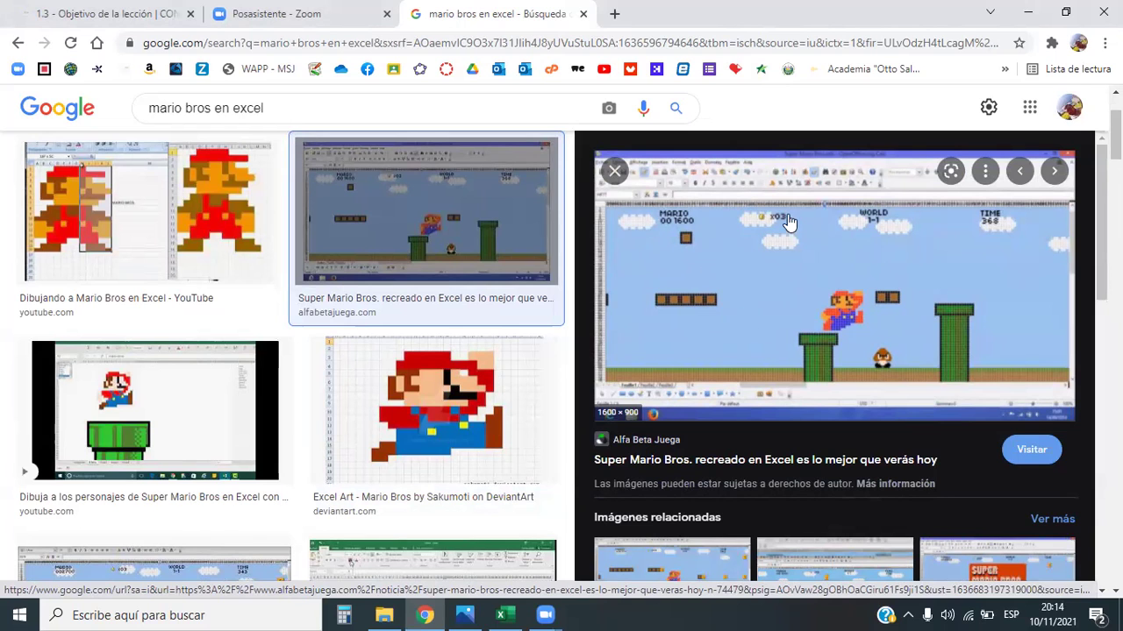
scroll(600, 270, "down", 1)
scroll(614, 351, "down", 2)
left_click(634, 443)
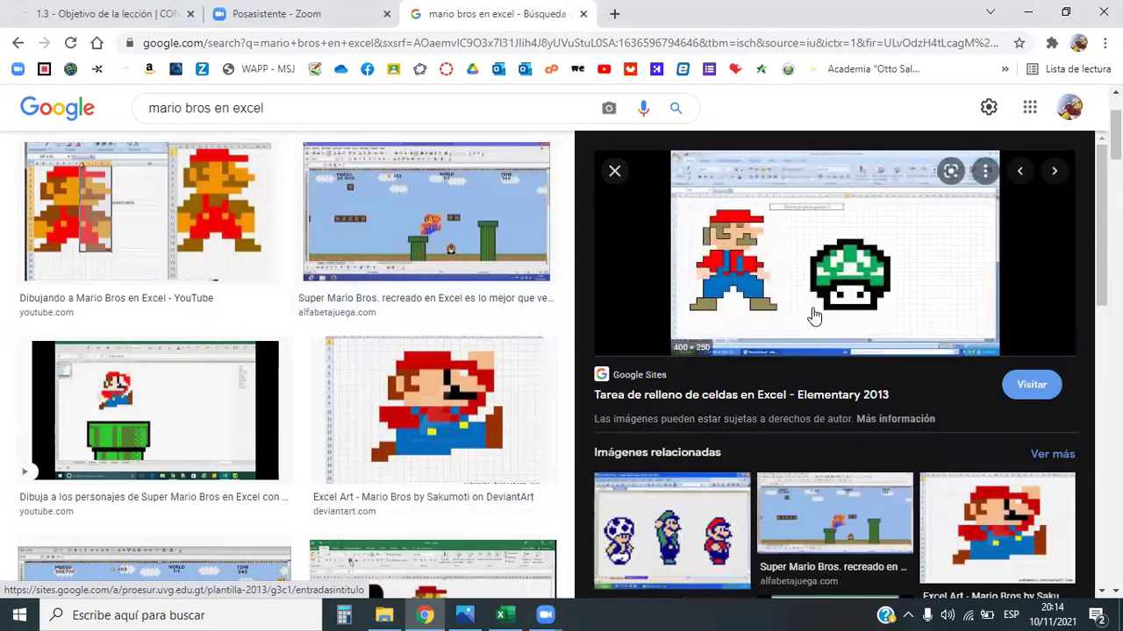
- Preview the Toad, Luigi and Mario Excel art and open its source page in a new tab
scroll(551, 379, "down", 1)
scroll(614, 394, "up", 1)
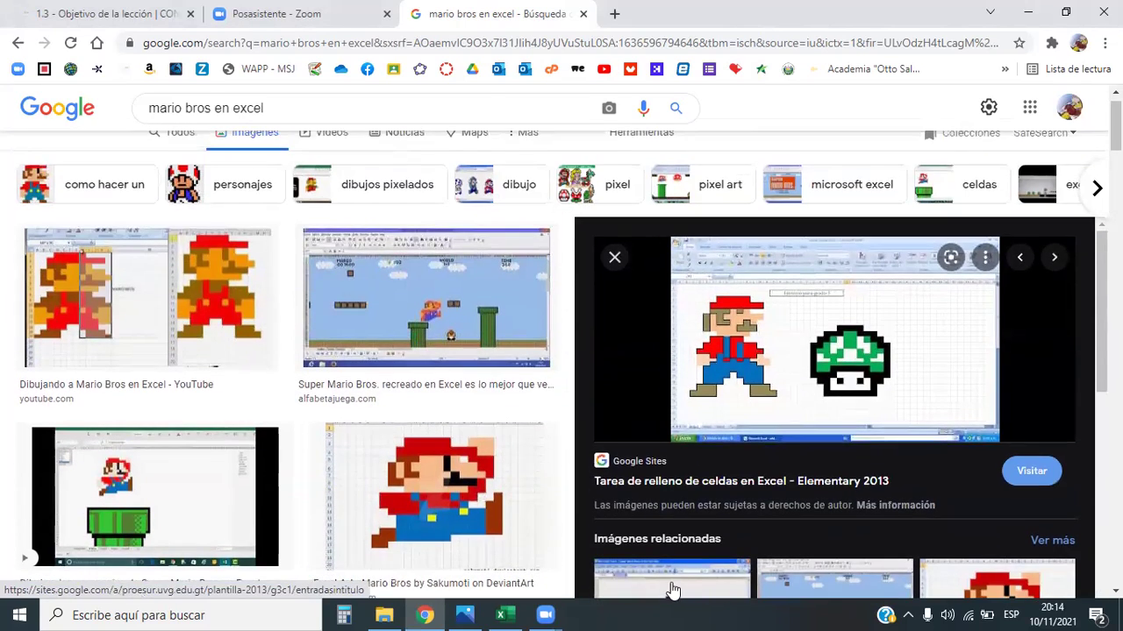
left_click(696, 543)
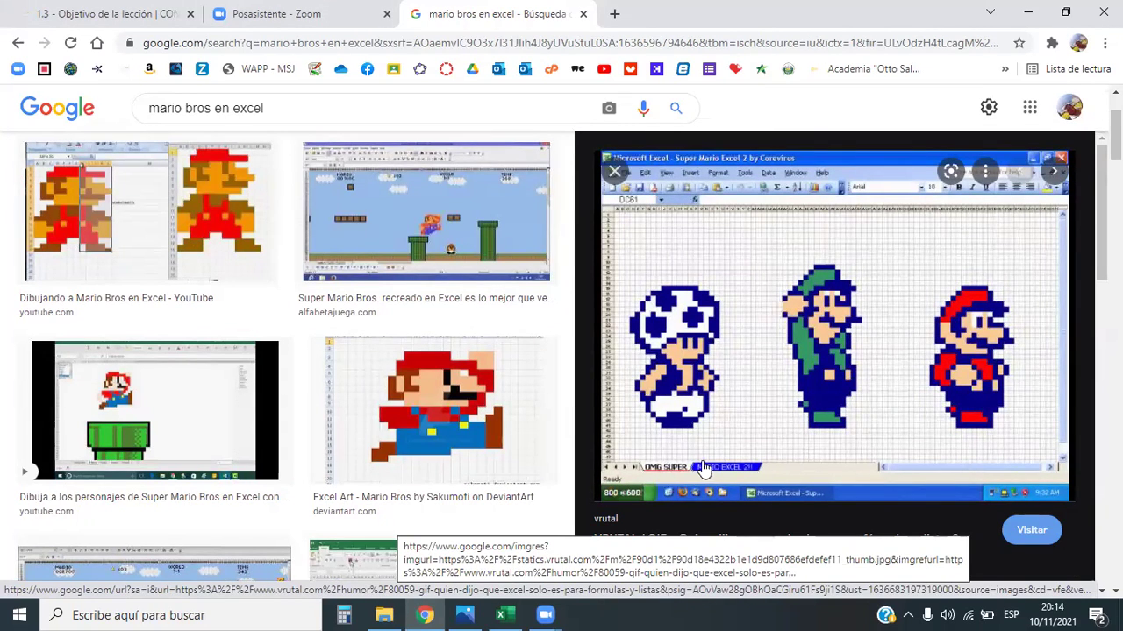
left_click(848, 317)
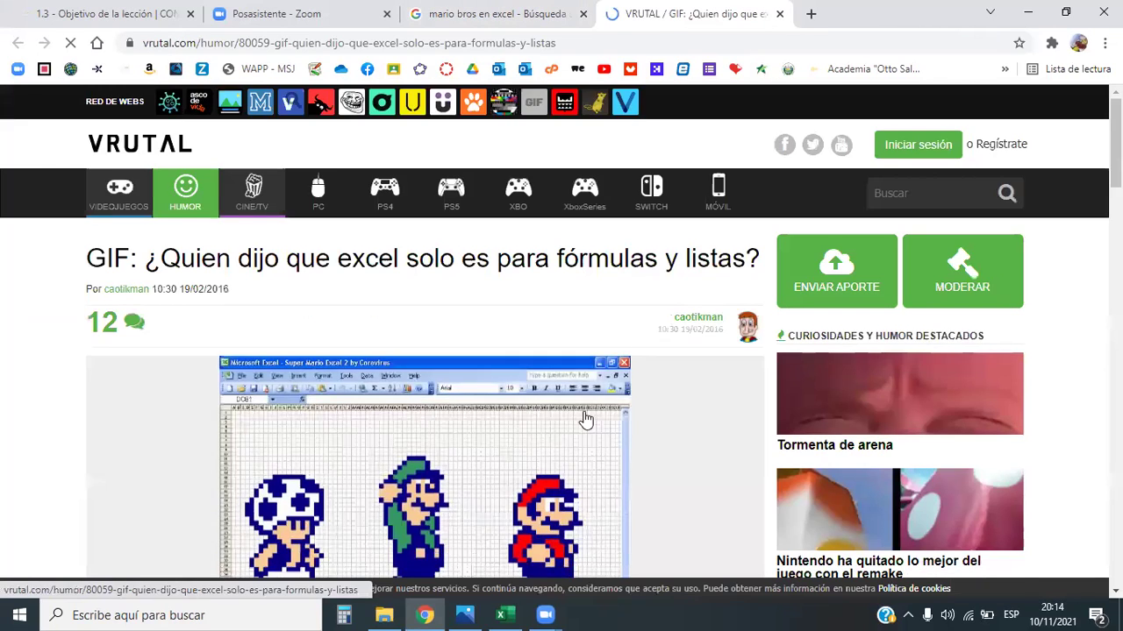
- Scroll through the VRUTAL article to view the Excel pixel-art GIF
scroll(684, 328, "down", 3)
scroll(693, 337, "down", 2)
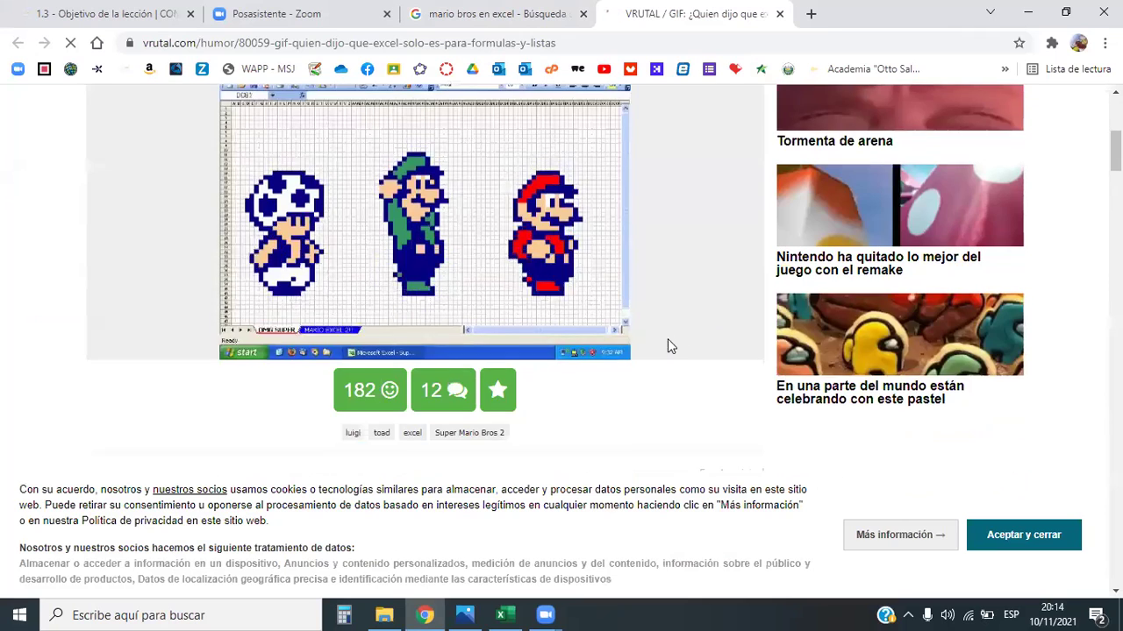
scroll(666, 342, "up", 1)
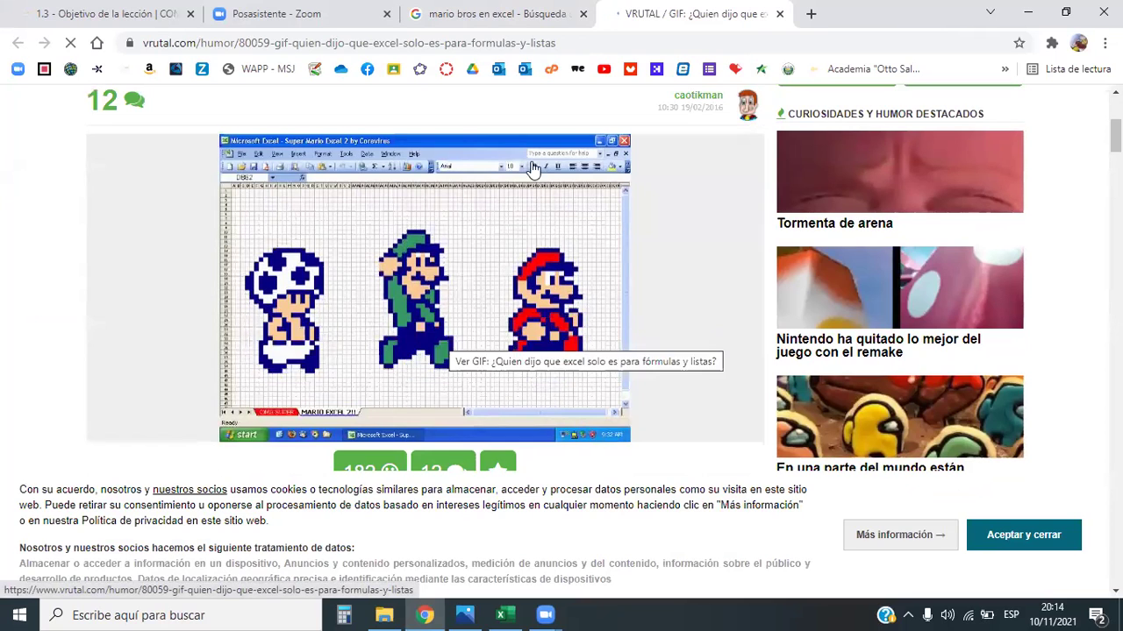
- Close the VRUTAL and image-results tabs and return to the Excel workbook
left_click(777, 14)
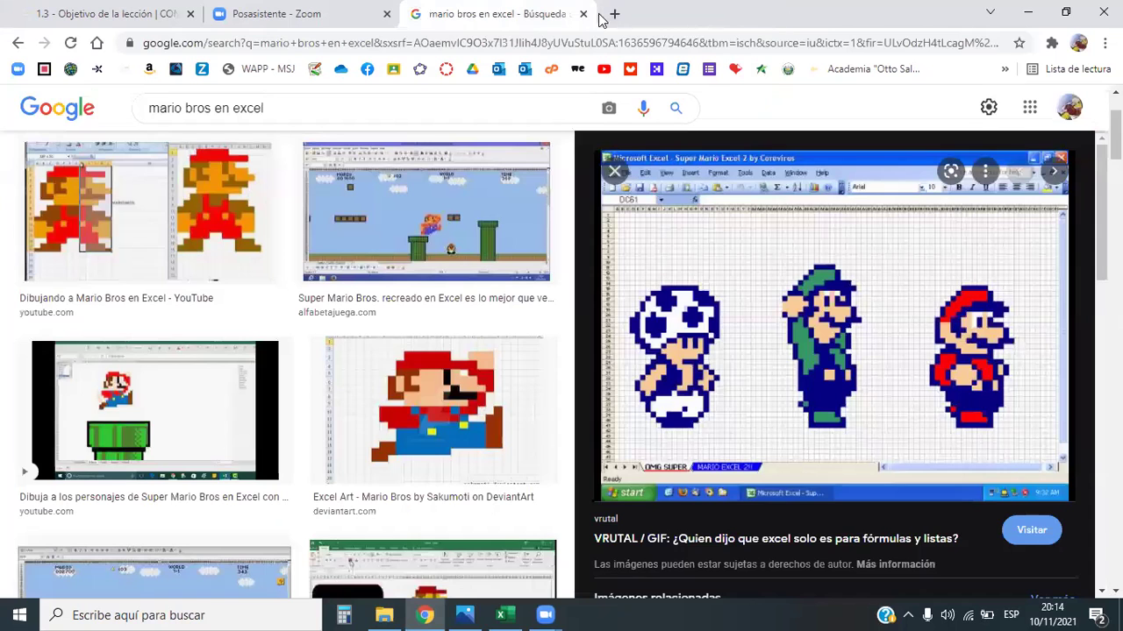
left_click(583, 13)
left_click(501, 615)
left_click(524, 324)
left_click(439, 357)
left_click(302, 360)
left_click(355, 308)
- Move below the sales table to cell B23, cancelling a stray keystroke
scroll(386, 294, "down", 2)
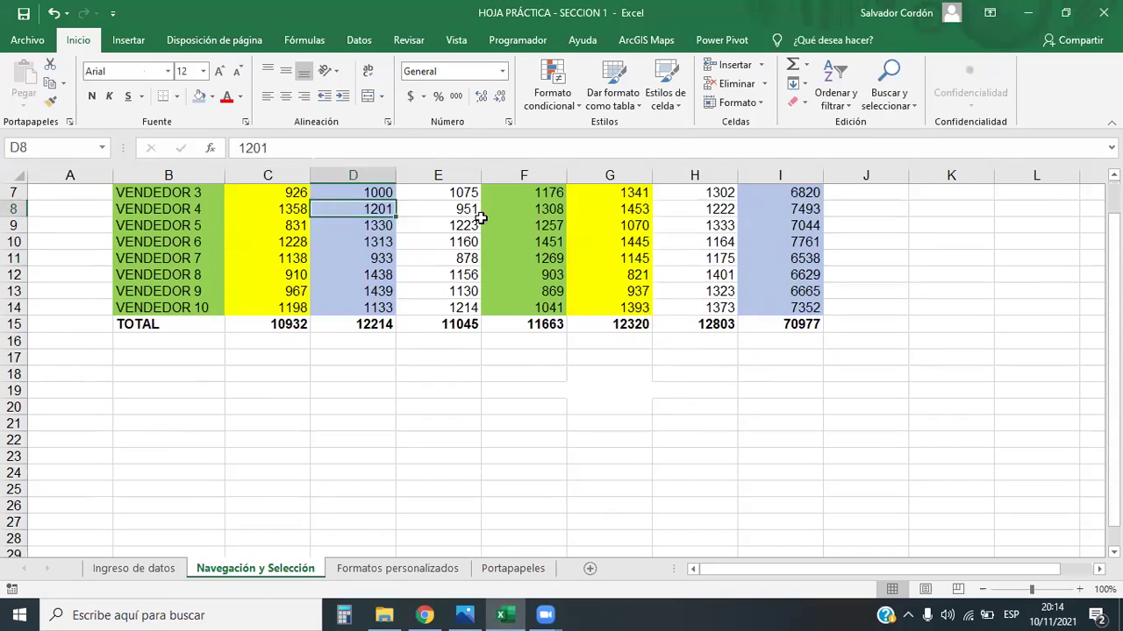
scroll(351, 272, "down", 4)
left_click(267, 258)
left_click(214, 263)
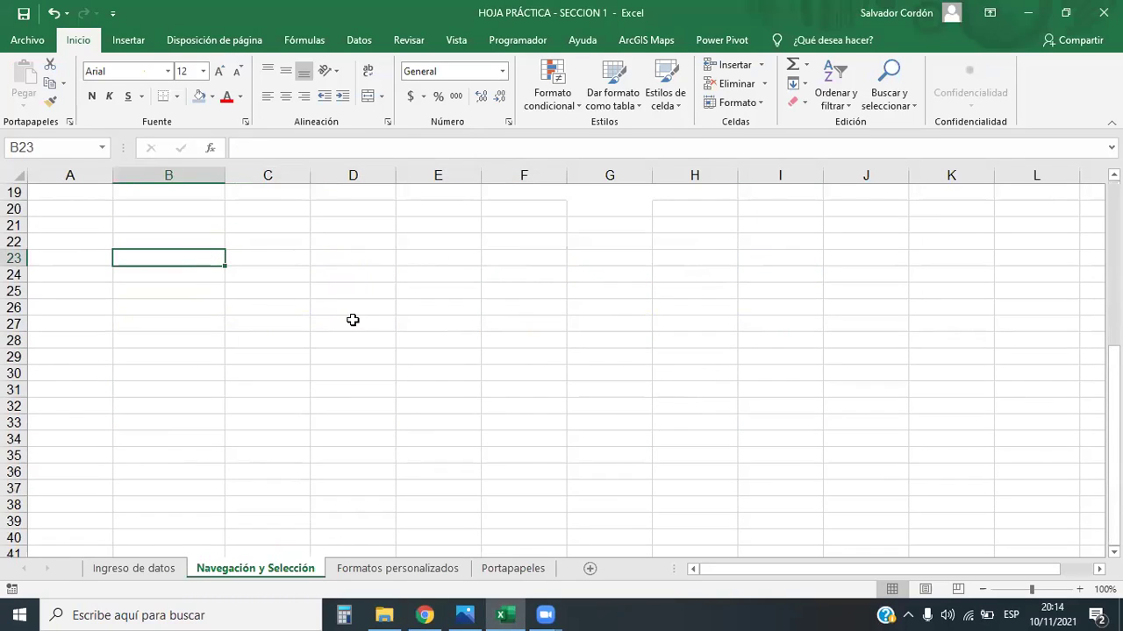
key("shift+Up")
type("n")
key("BackSpace")
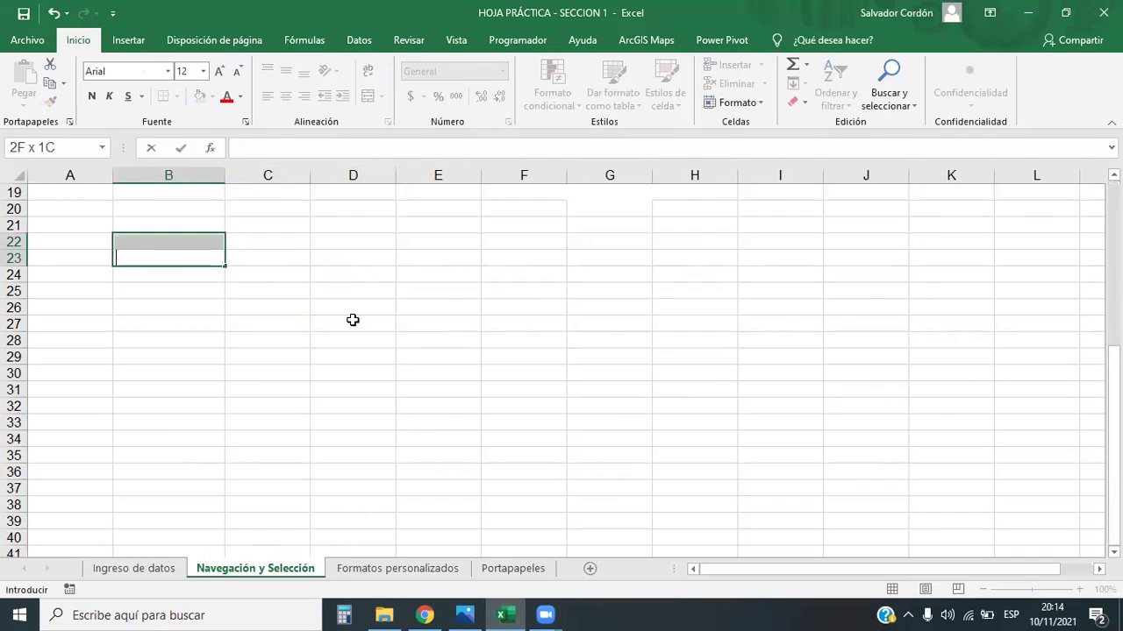
key("Escape")
- Enter the RUTAS heading in B23 and fill RUTA 1 to RUTA 8 down to B31
key("Up")
key("Down")
type("RUTAS")
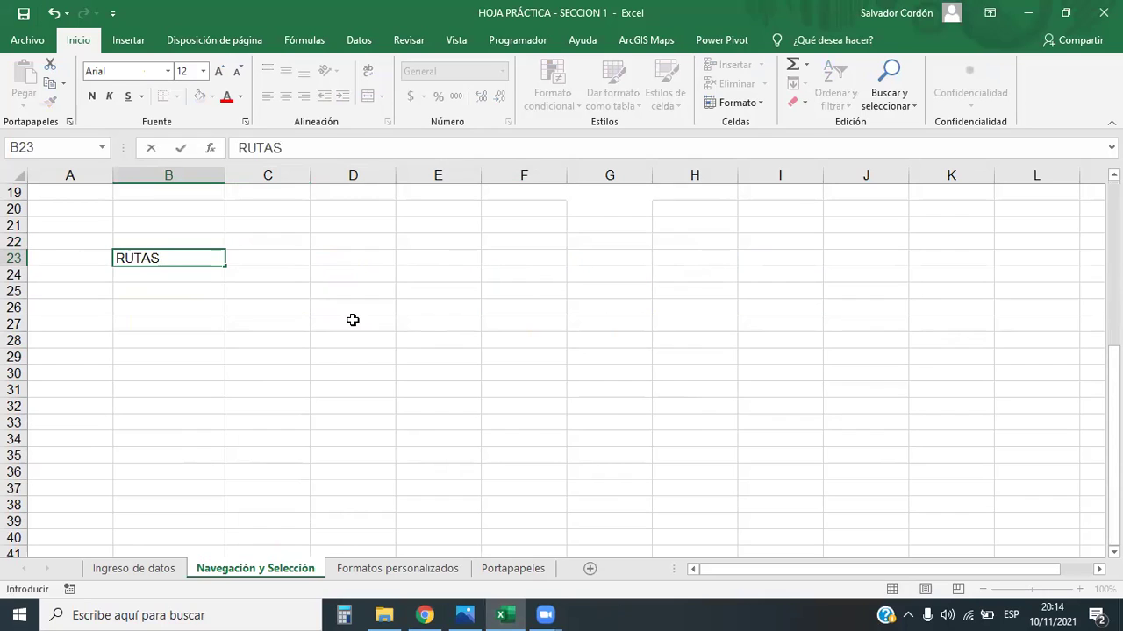
key("Return")
type("RUTA")
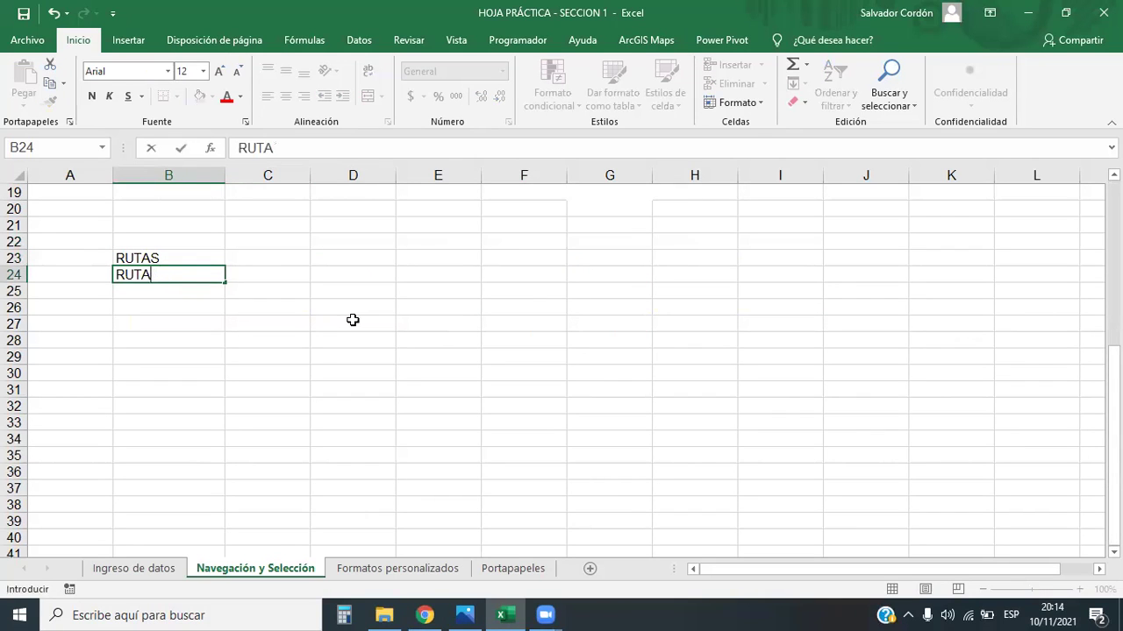
key("Return")
left_click(193, 272)
left_click_drag(224, 282, 223, 394)
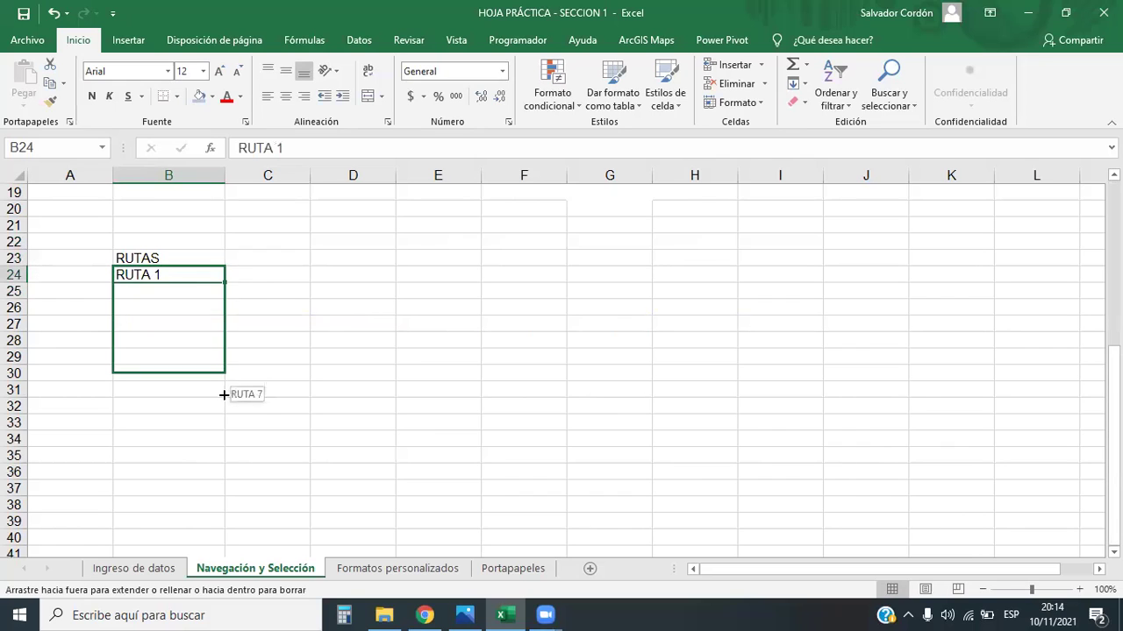
- Enter hours 10 and 11 in C22:D22 and extend the series to 18 in K22
left_click(245, 248)
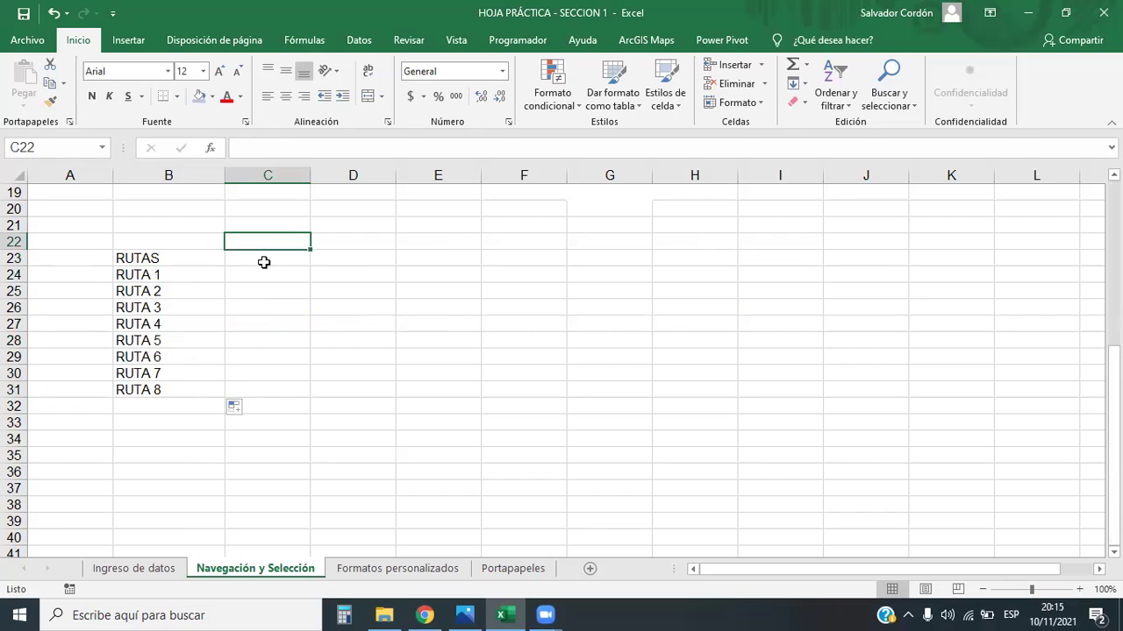
type("10")
key("Tab")
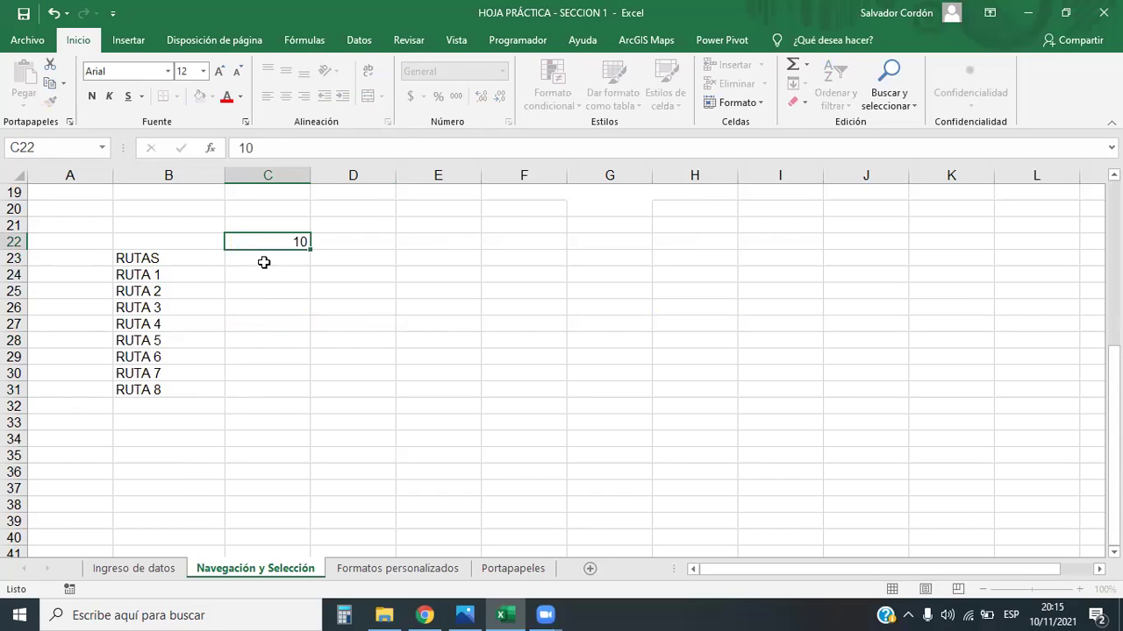
type("11")
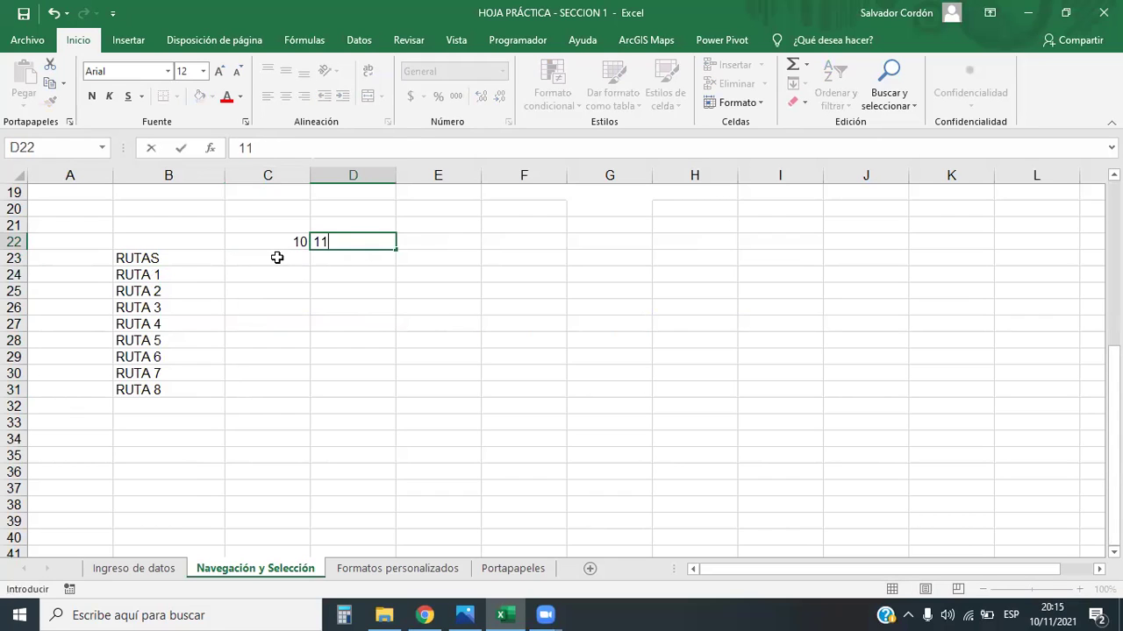
key("Return")
left_click_drag(298, 241, 336, 241)
left_click_drag(404, 247, 994, 244)
left_click(951, 307)
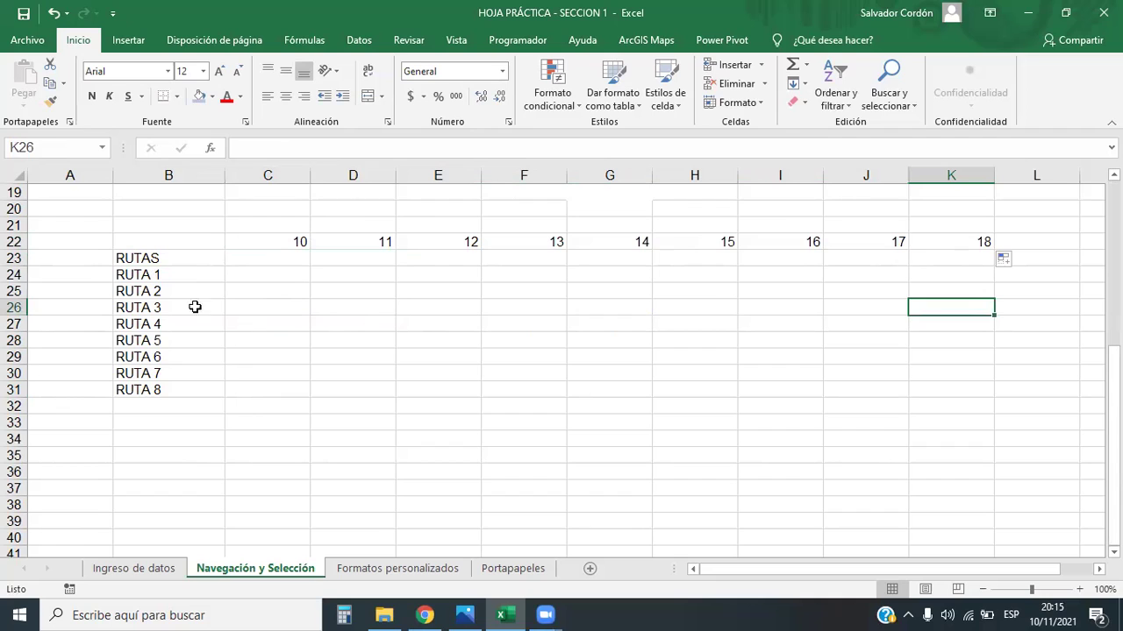
- Centre the route cells B23:K31 and the hour headings C22:K22
mouse_move(187, 254)
left_mouse_down()
mouse_move(770, 371)
mouse_move(949, 391)
left_mouse_up()
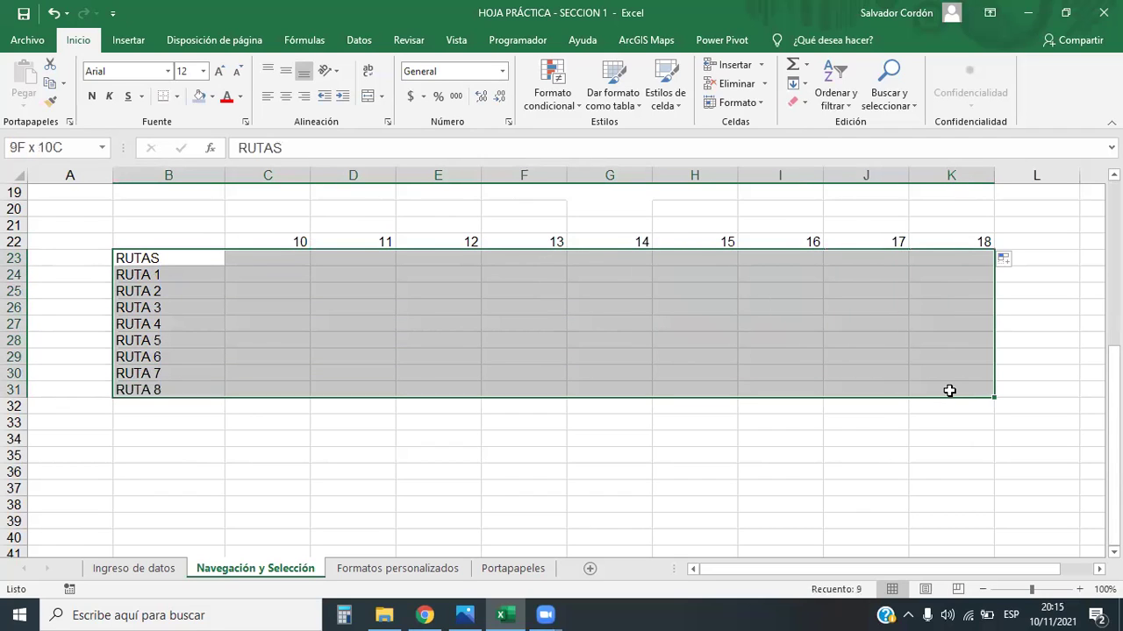
left_click(436, 453)
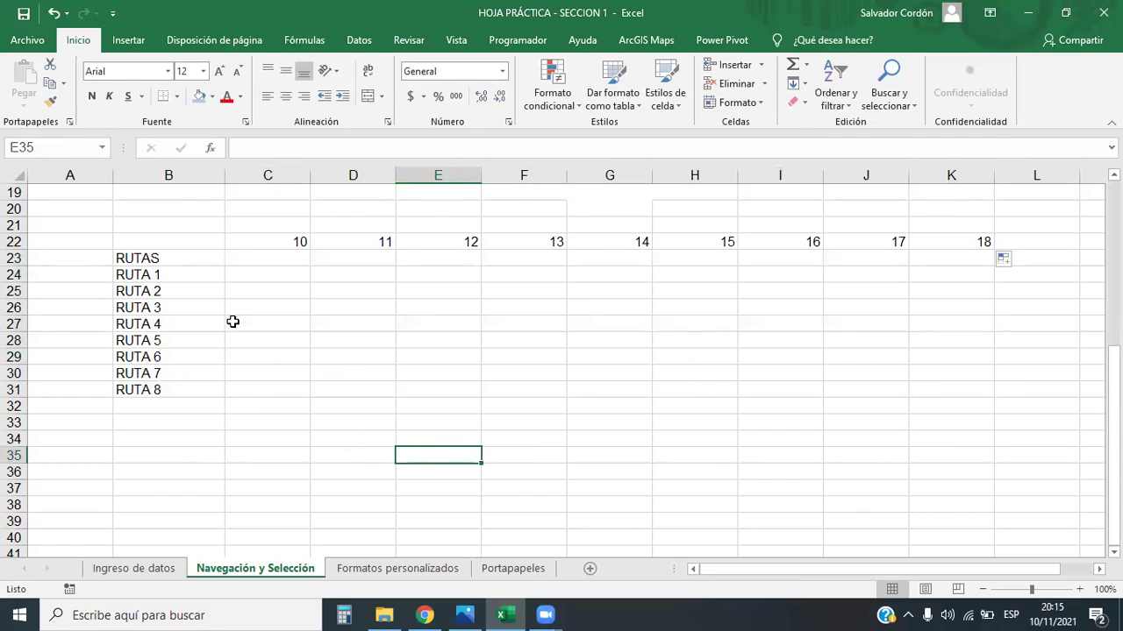
mouse_move(178, 240)
left_mouse_down()
mouse_move(957, 313)
mouse_move(959, 386)
left_mouse_up()
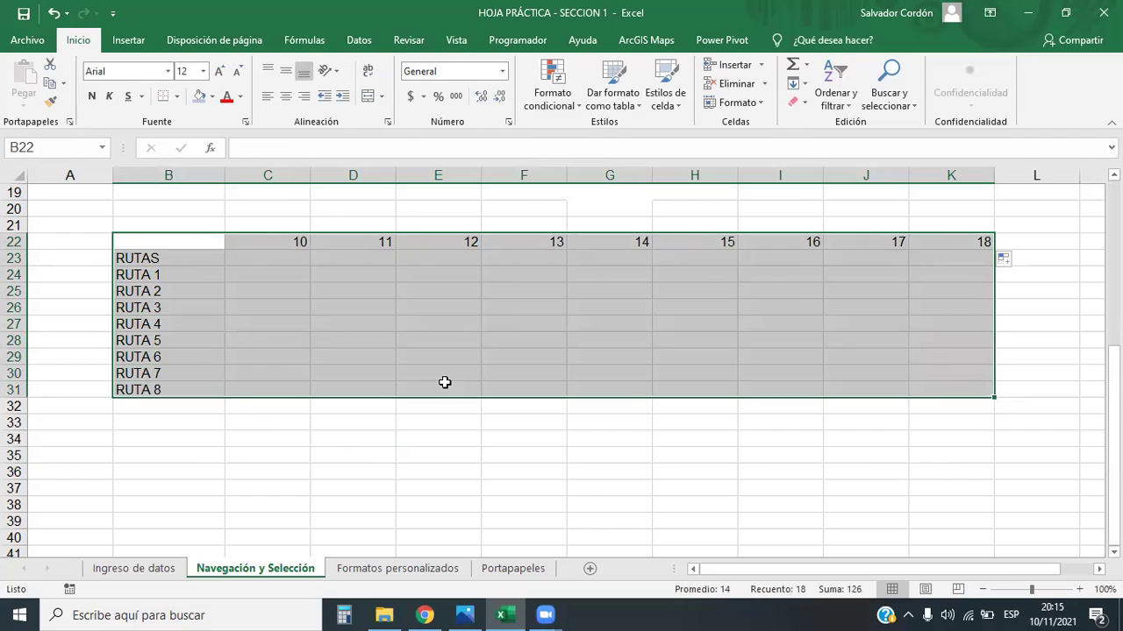
left_click(300, 441)
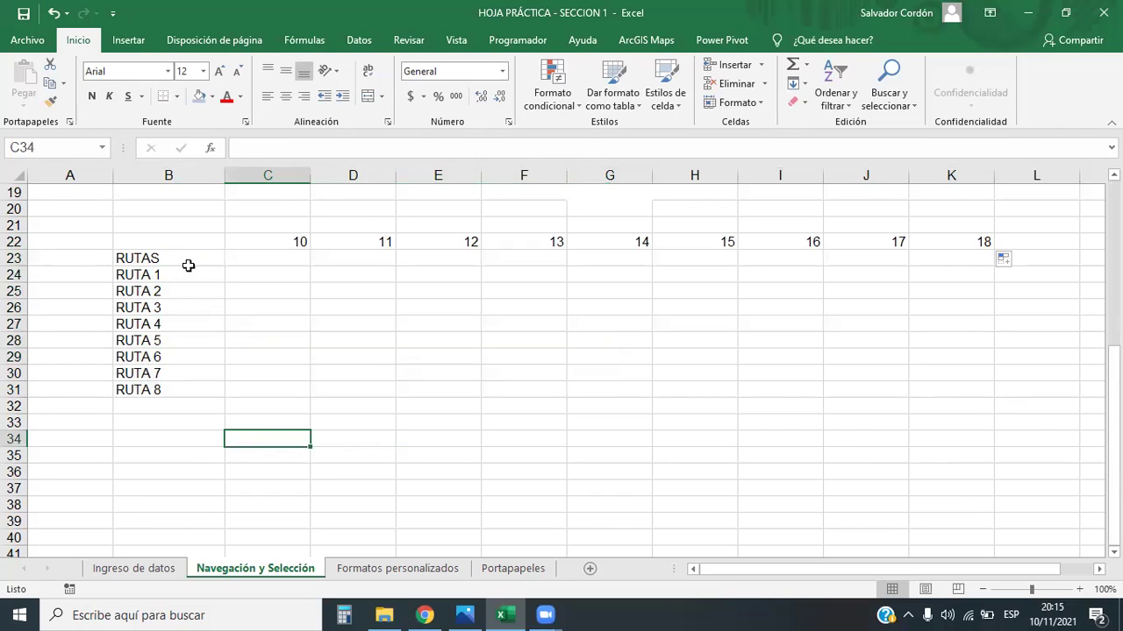
mouse_move(170, 253)
left_mouse_down()
mouse_move(707, 301)
mouse_move(995, 368)
mouse_move(980, 408)
mouse_move(976, 386)
left_mouse_up()
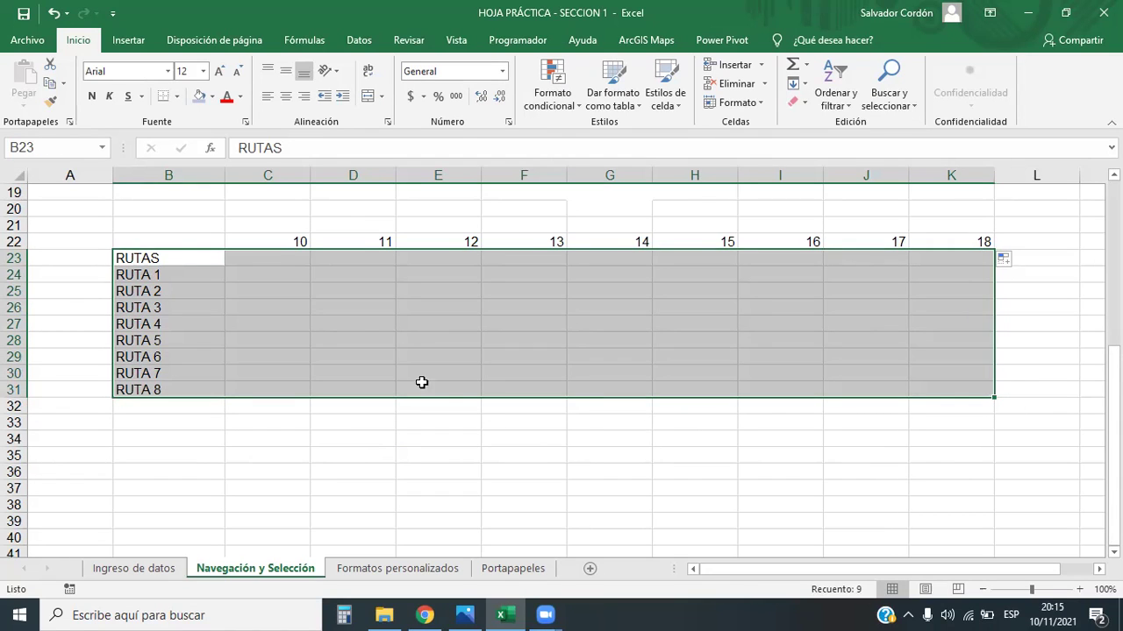
mouse_move(268, 243)
left_mouse_down("ctrl")
mouse_move(556, 251)
mouse_move(935, 220)
mouse_move(973, 242)
left_mouse_up("ctrl")
left_click(286, 95)
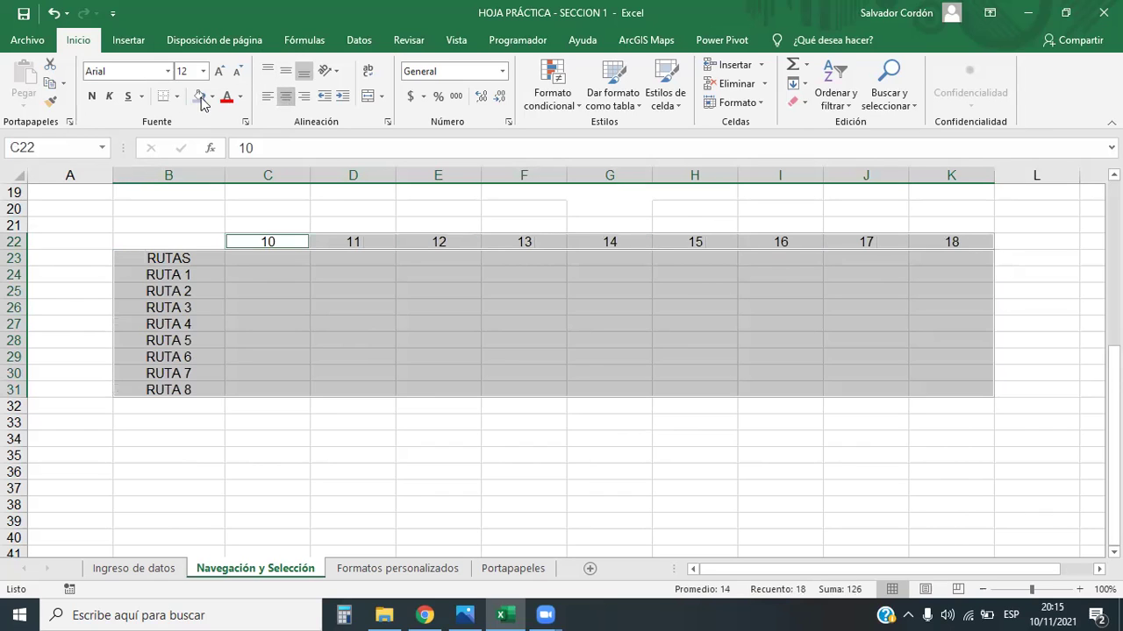
- Apply All Borders (Todos los bordes) to every cell of the route-by-hour grid
left_click(177, 96)
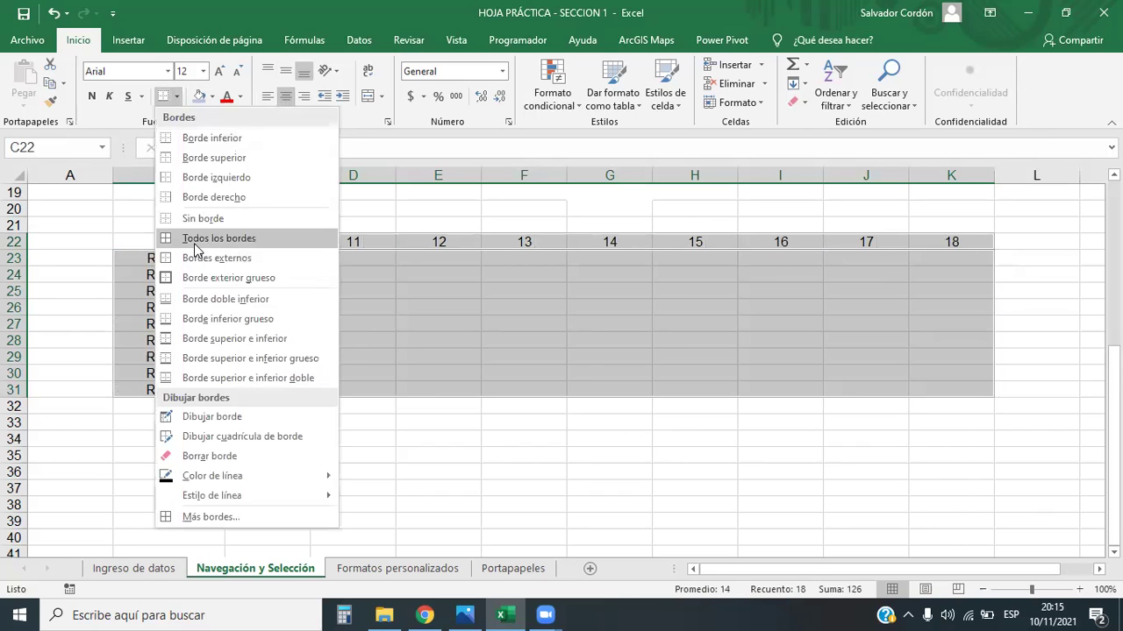
left_click(194, 245)
left_click(398, 304)
left_click(413, 478)
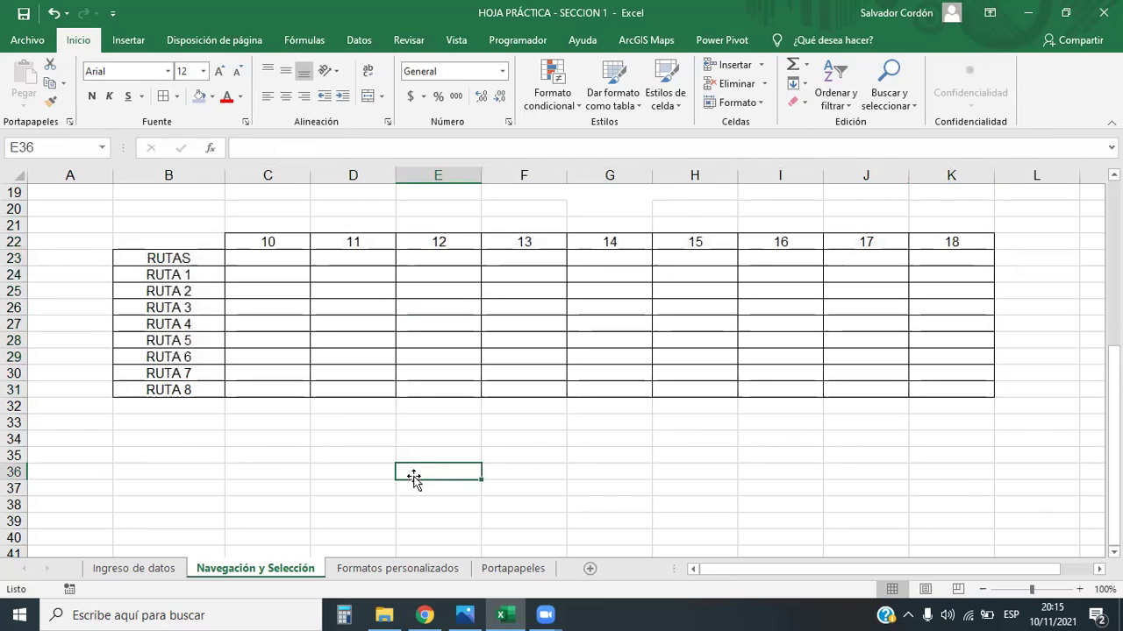
left_click(176, 239)
left_click(184, 323)
left_click(150, 238)
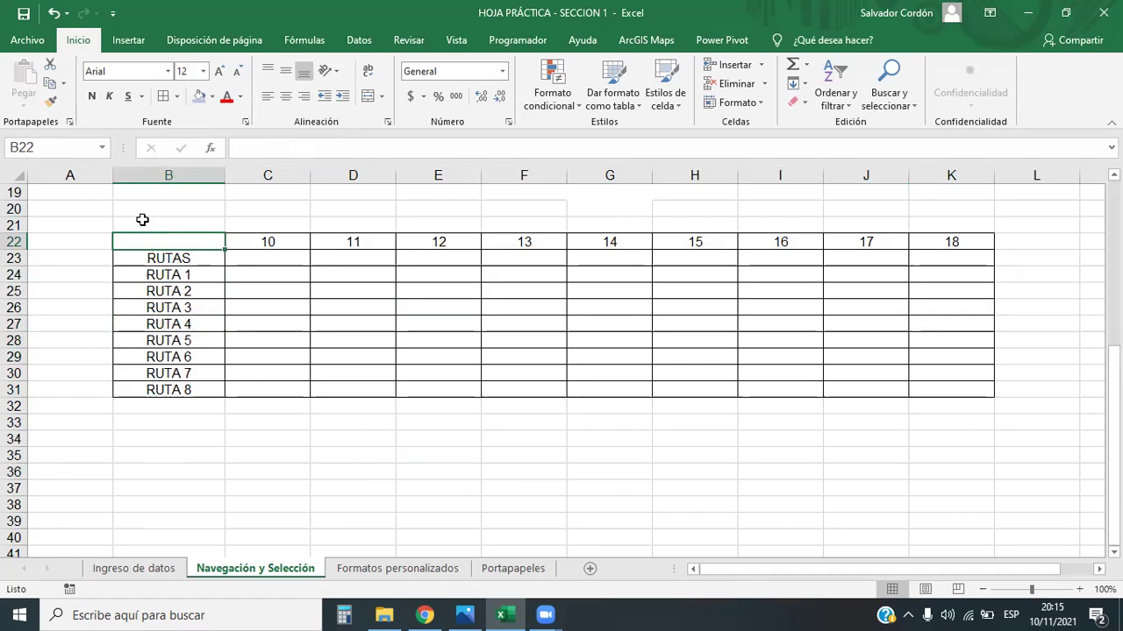
left_click(200, 453)
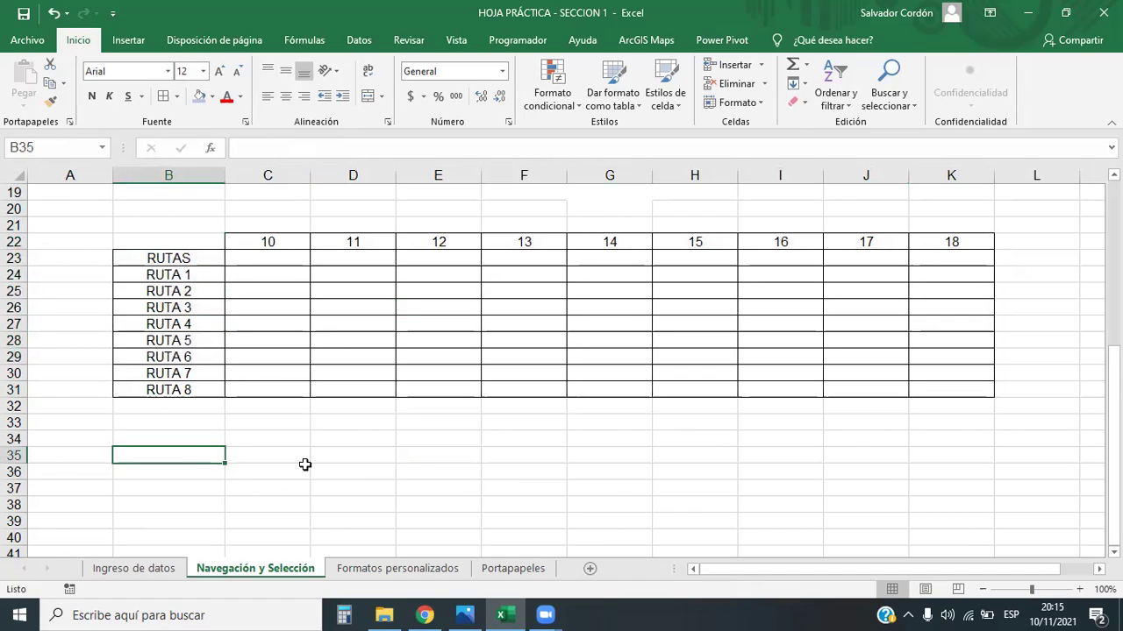
left_click(192, 258)
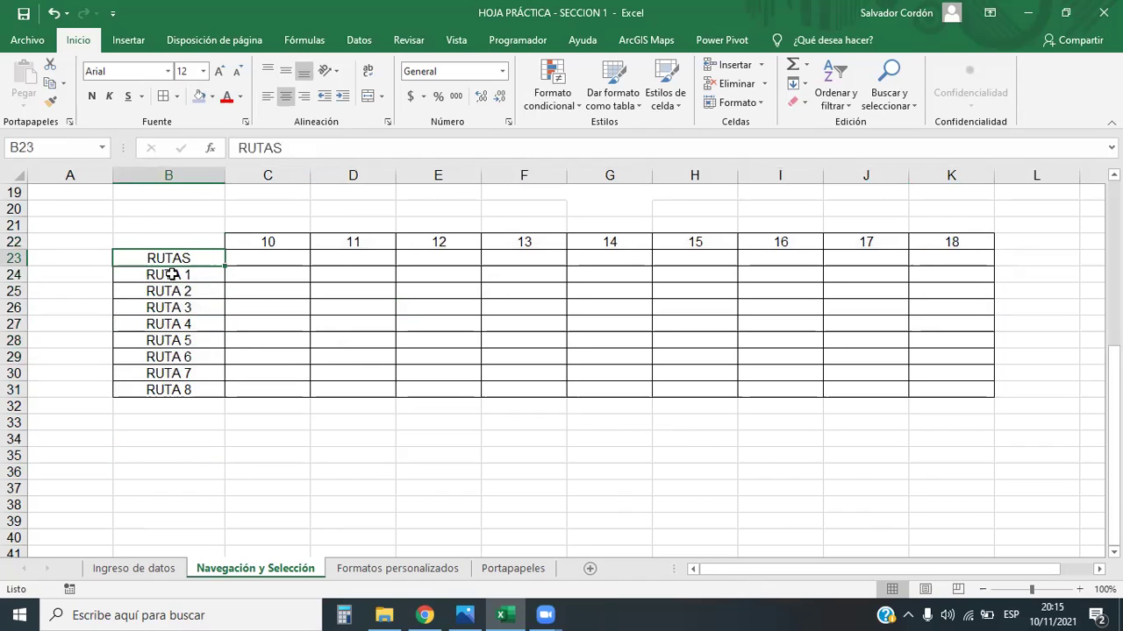
left_click(13, 260)
key("ctrl+minus")
left_click(215, 274)
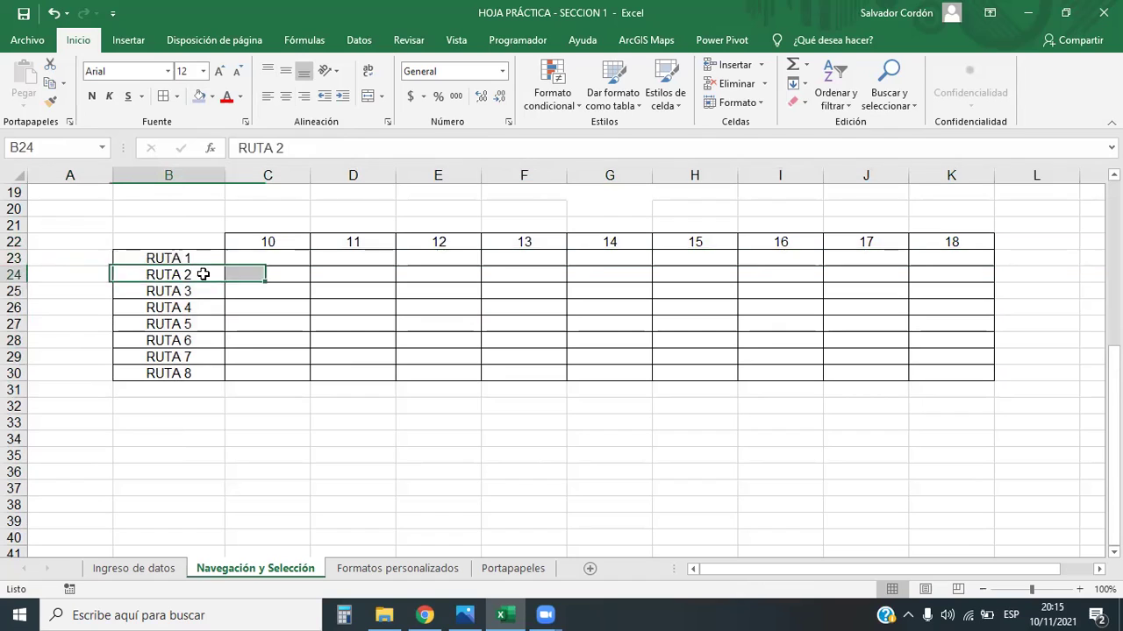
left_click_drag(201, 256, 223, 366)
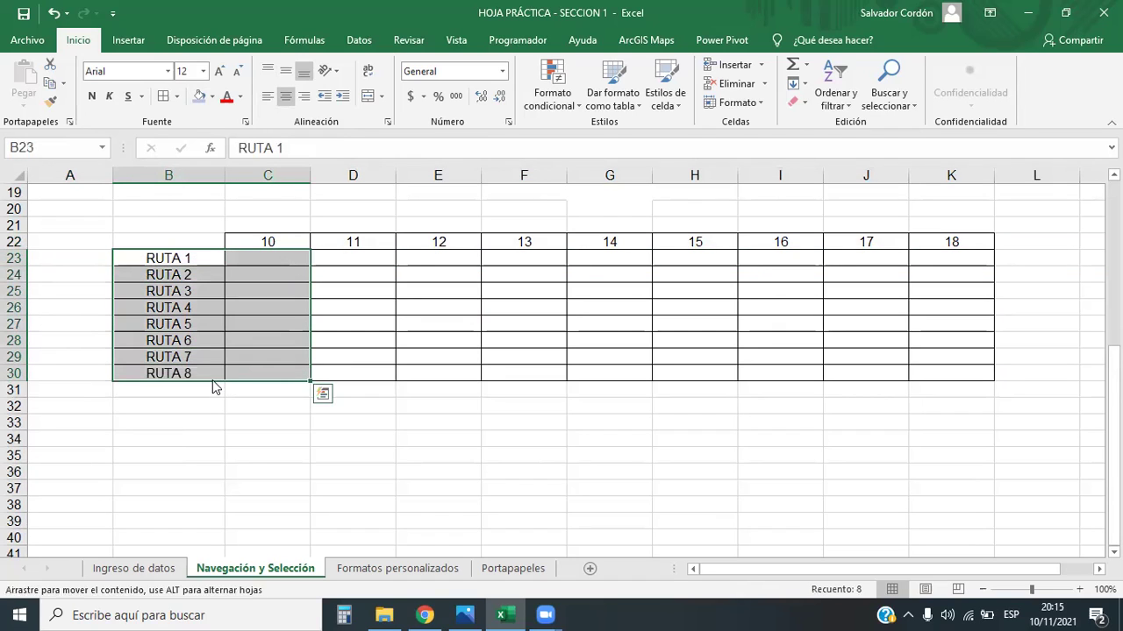
left_click(204, 261)
left_click(189, 374)
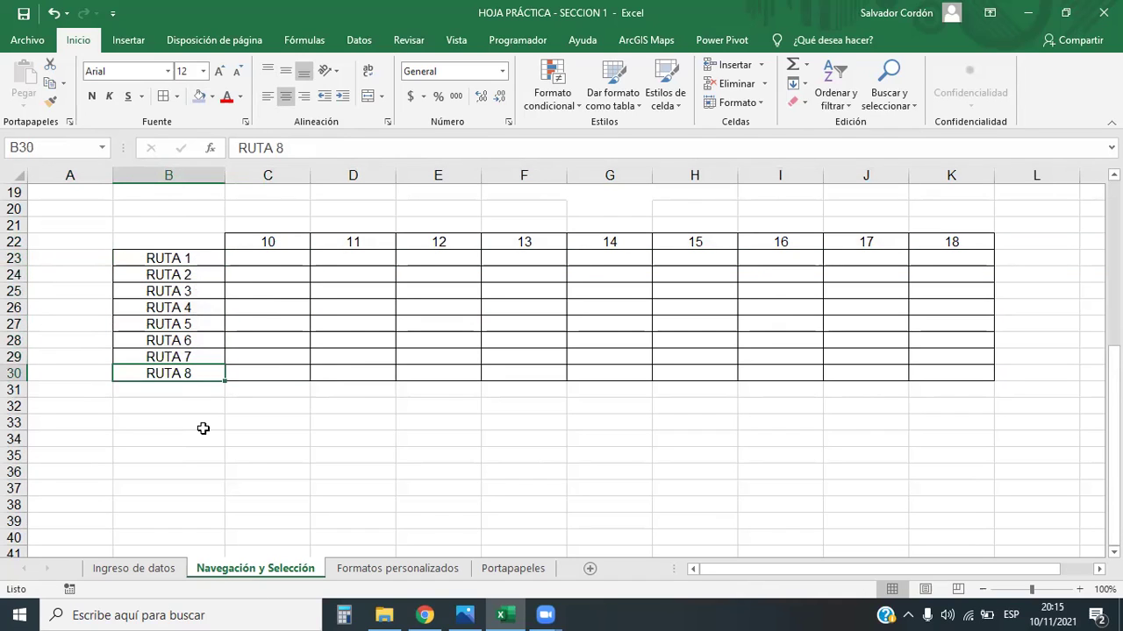
left_click(261, 241)
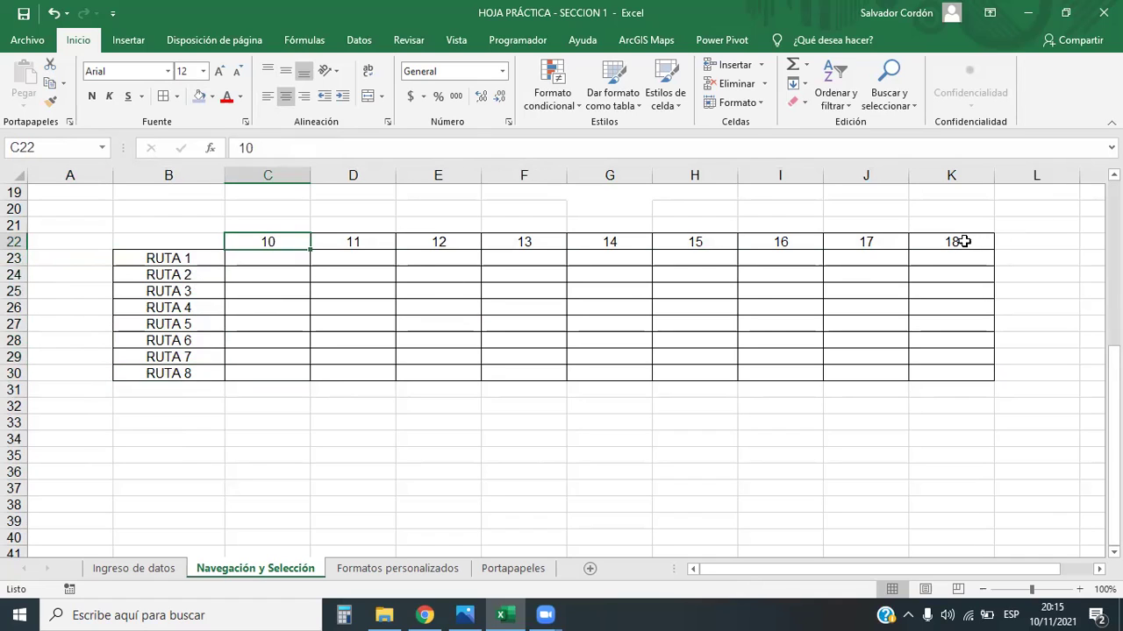
left_click(963, 241)
left_click(685, 409)
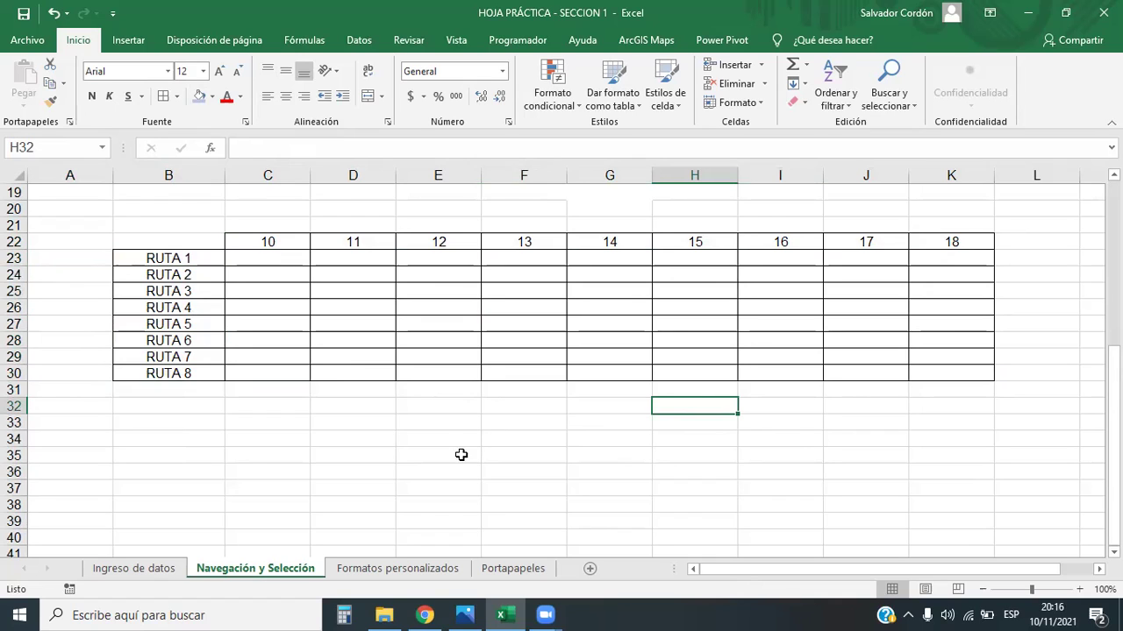
- Trial-fill C23:C24 and D25:D26 green, then undo those fills
left_click_drag(284, 261, 284, 275)
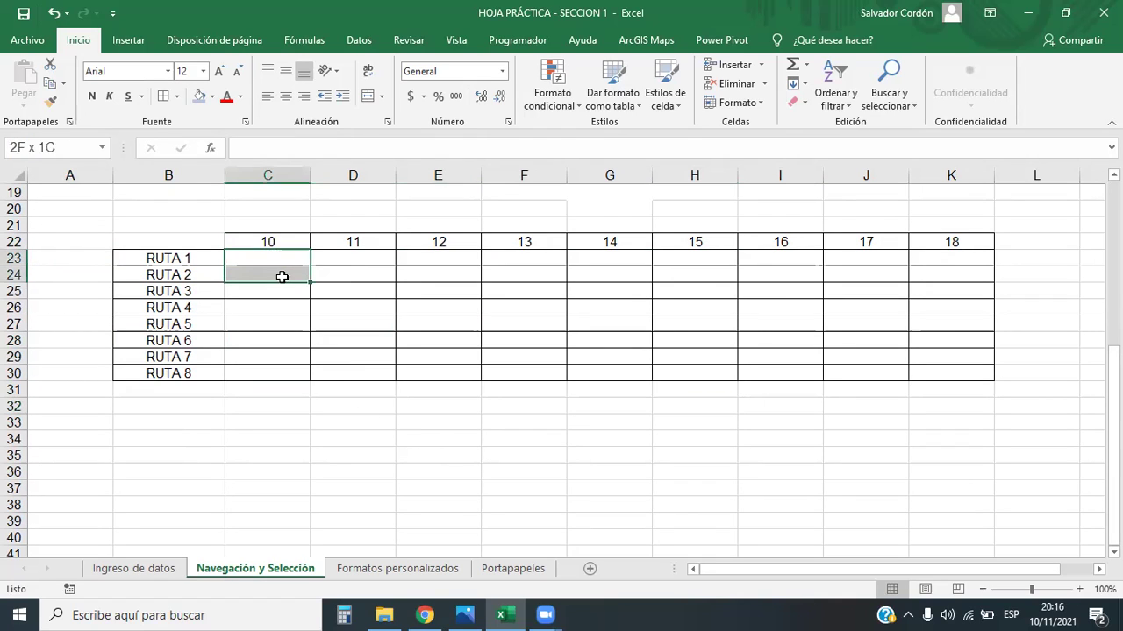
left_click(212, 97)
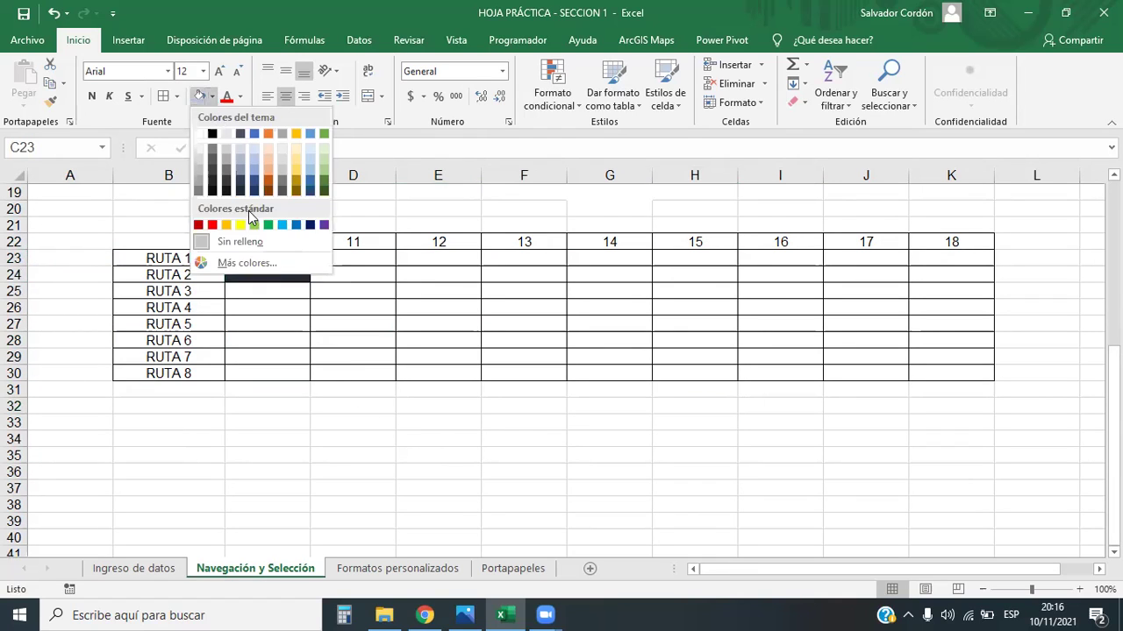
left_click(251, 224)
left_click_drag(355, 293, 362, 307)
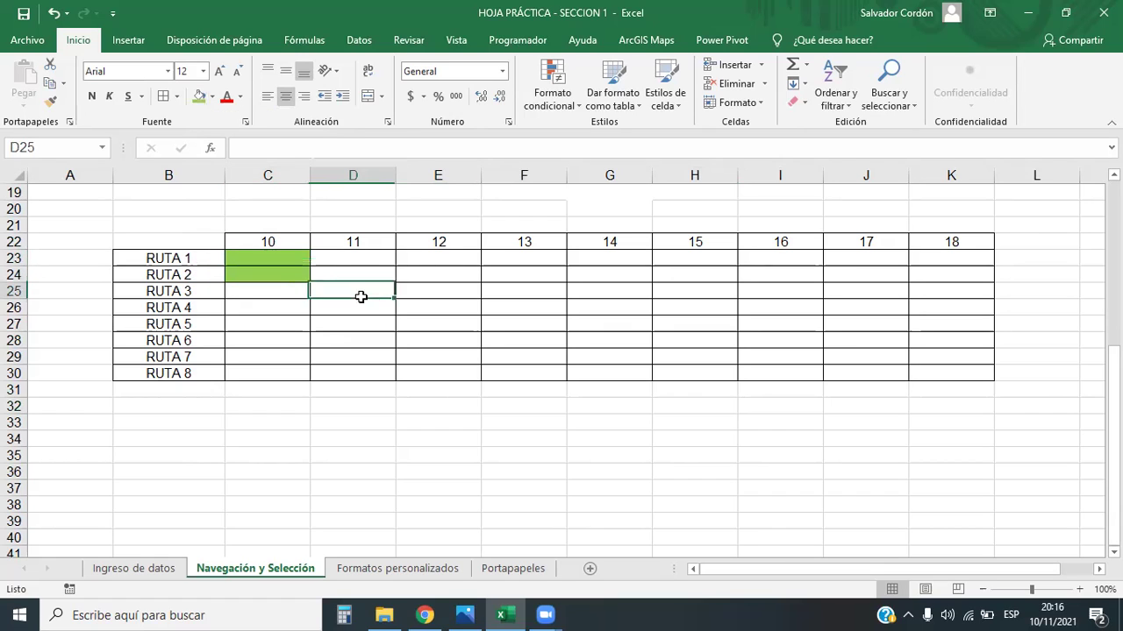
left_click(198, 95)
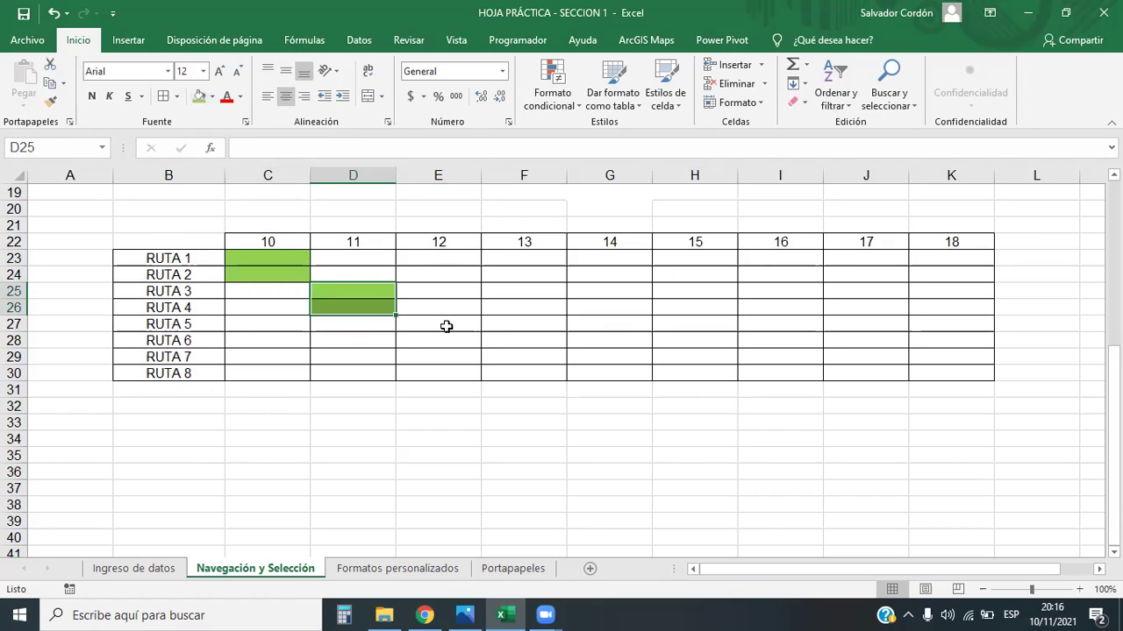
left_click_drag(448, 323, 448, 345)
key("ctrl+z")
key("ctrl+z")
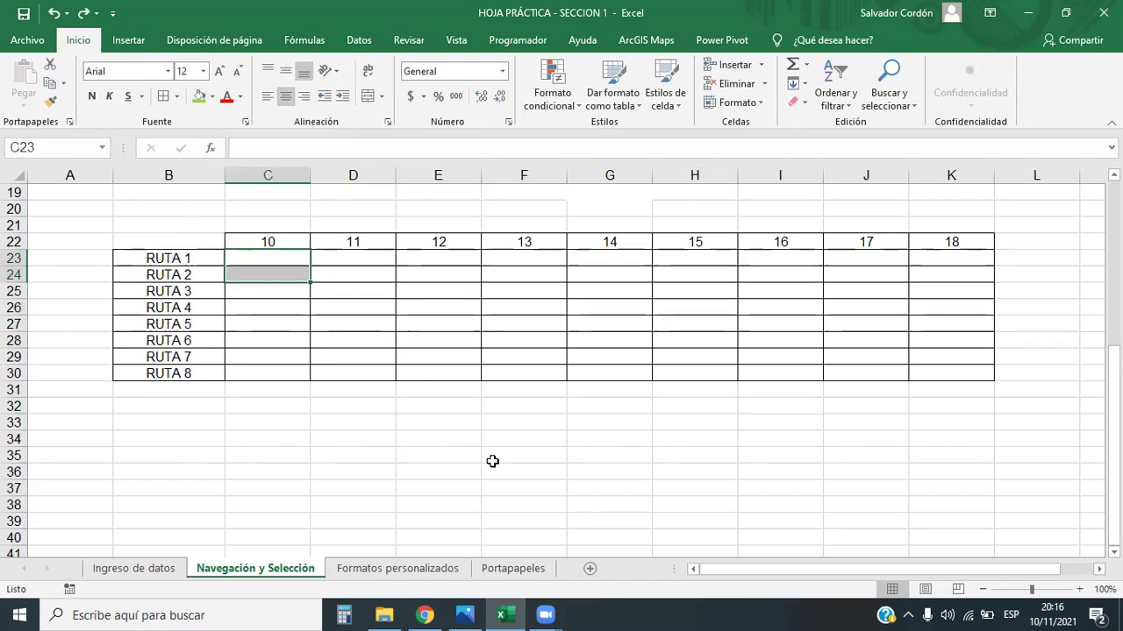
key("ctrl+z")
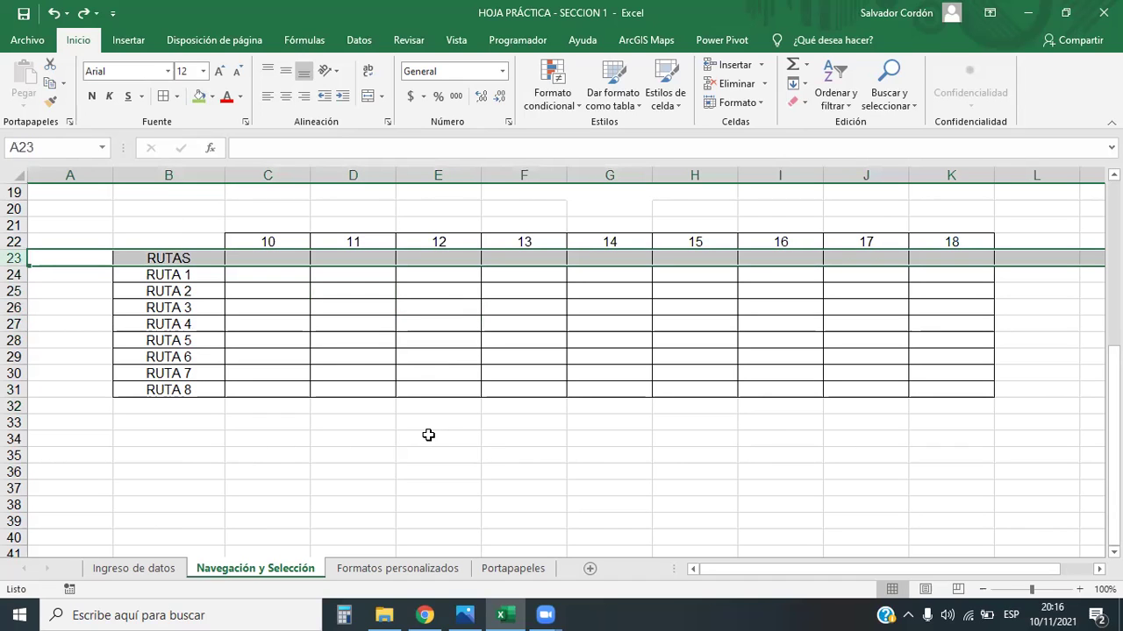
key("ctrl+y")
left_click(430, 454)
- Multi-select the staggered two-cell blocks from C23:C24 through K23:K24 and fill them green
left_click_drag(266, 261, 267, 274)
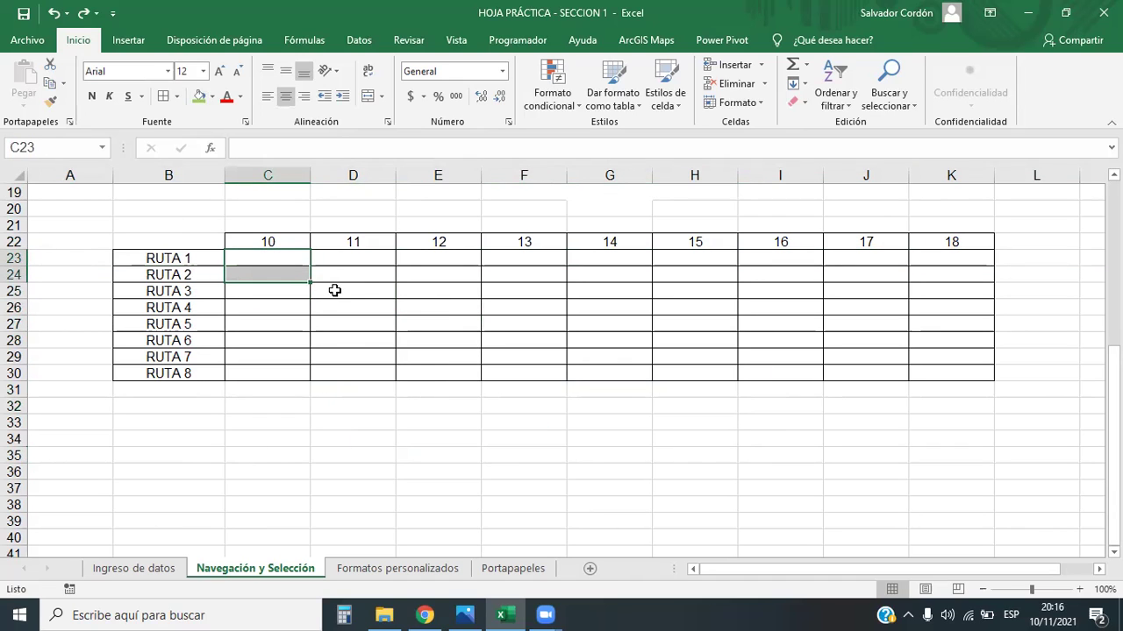
left_click_drag(348, 292, 434, 340, "ctrl")
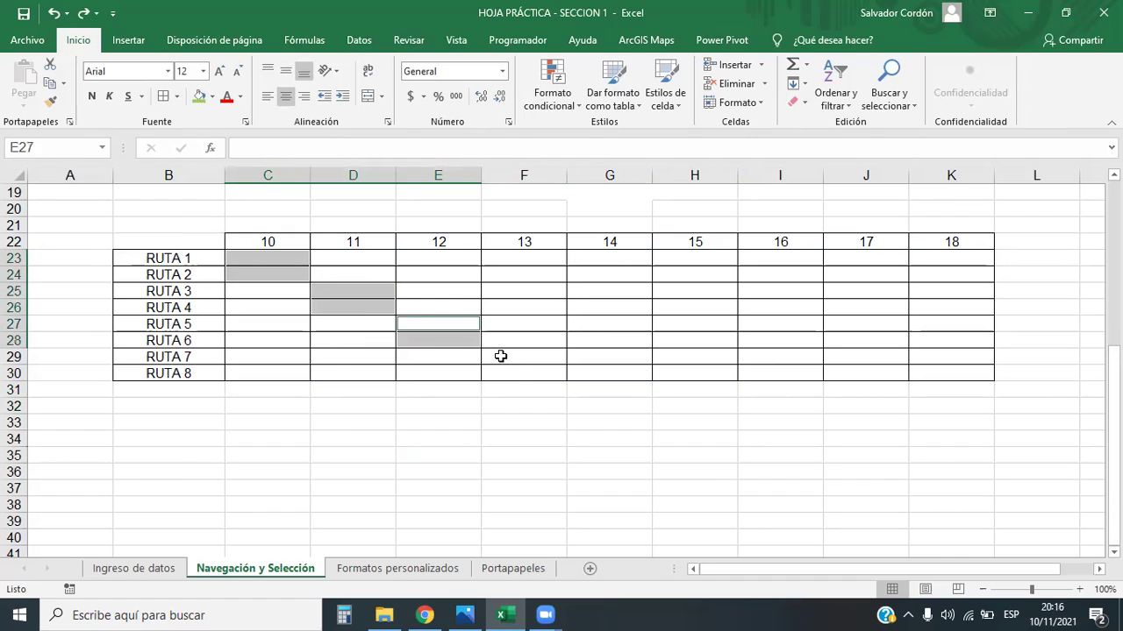
left_click_drag(501, 356, 516, 375, "ctrl")
left_click_drag(609, 260, 614, 276, "ctrl")
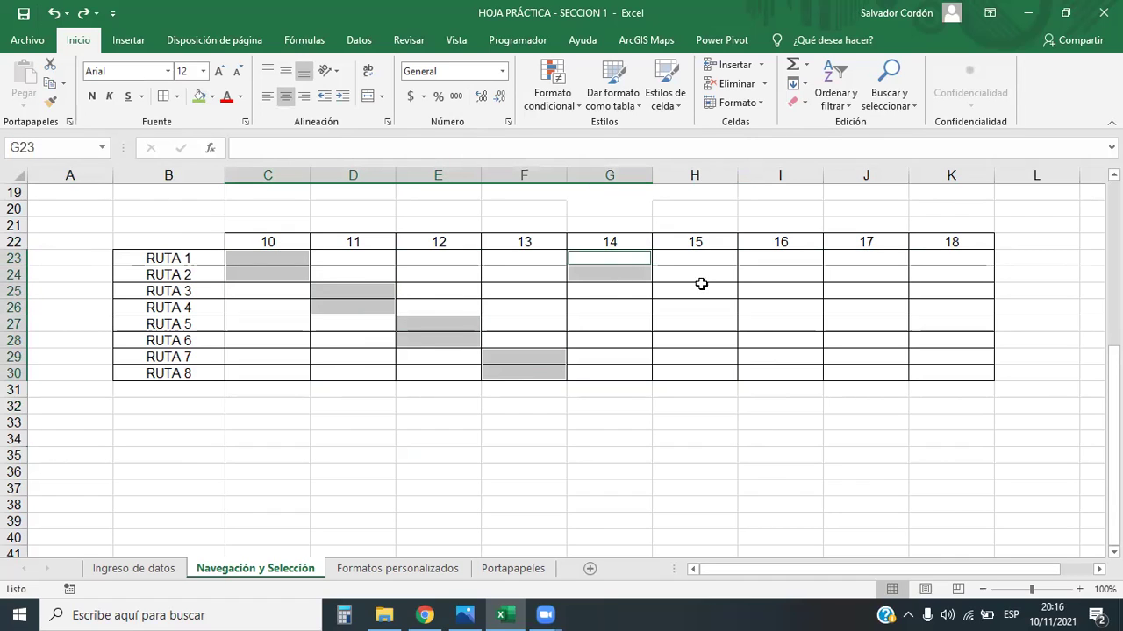
left_click_drag(704, 287, 707, 303, "ctrl")
left_click_drag(775, 325, 803, 341, "ctrl")
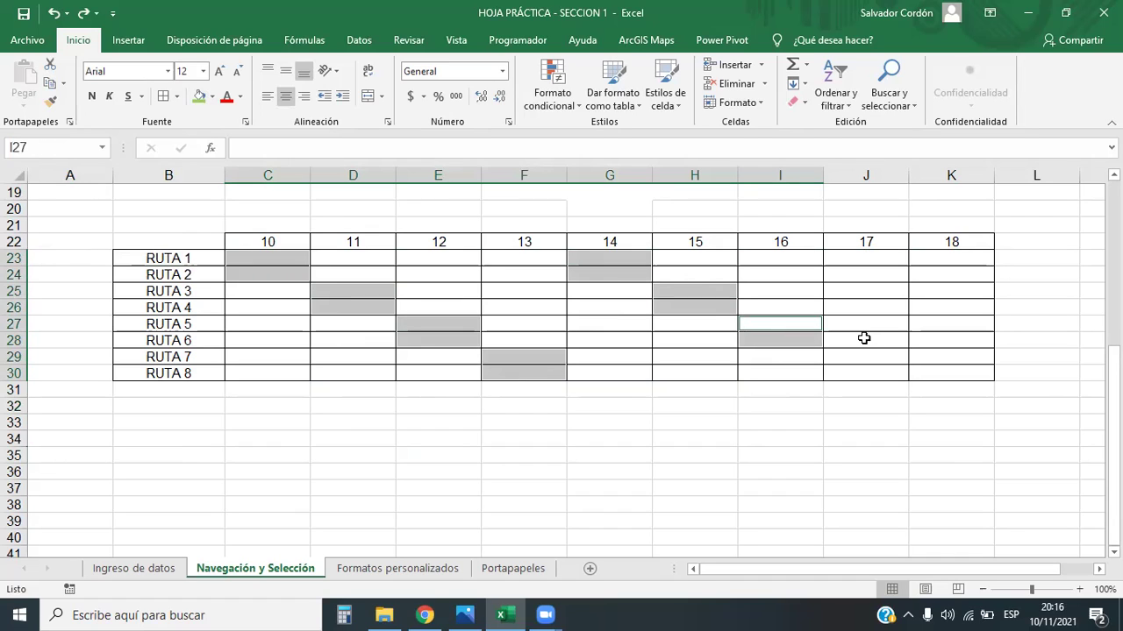
left_click_drag(860, 362, 865, 370, "ctrl")
left_click_drag(960, 256, 963, 273, "ctrl")
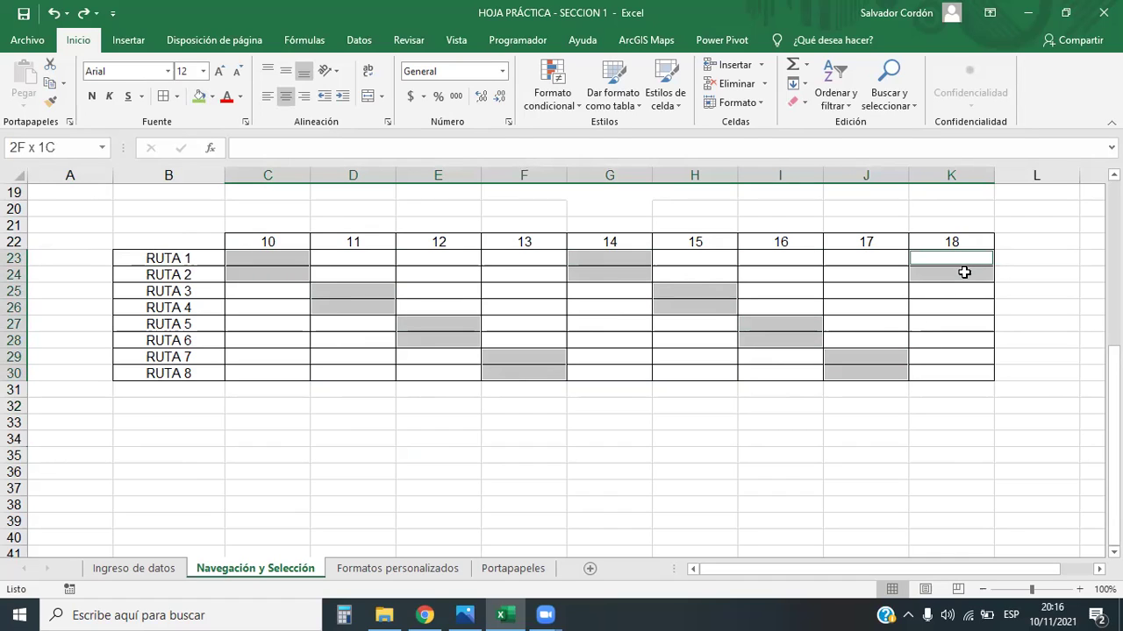
left_click(199, 97)
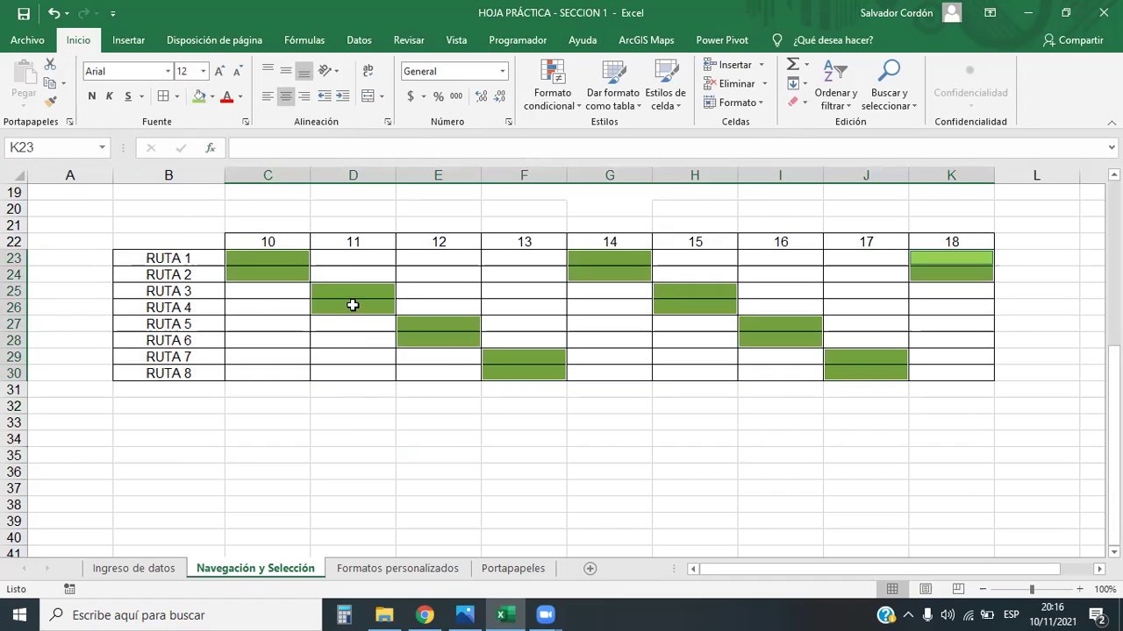
left_click(645, 454)
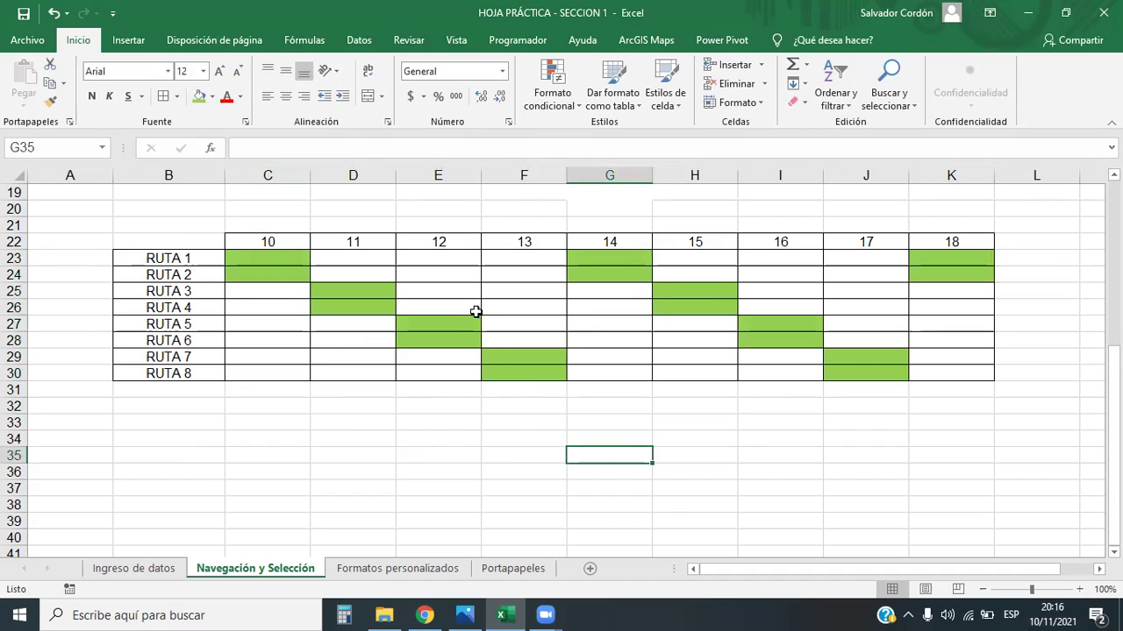
- Undo the earlier green fill and retry selecting the staggered blocks C23:C24 through G23:G24
key("ctrl+z")
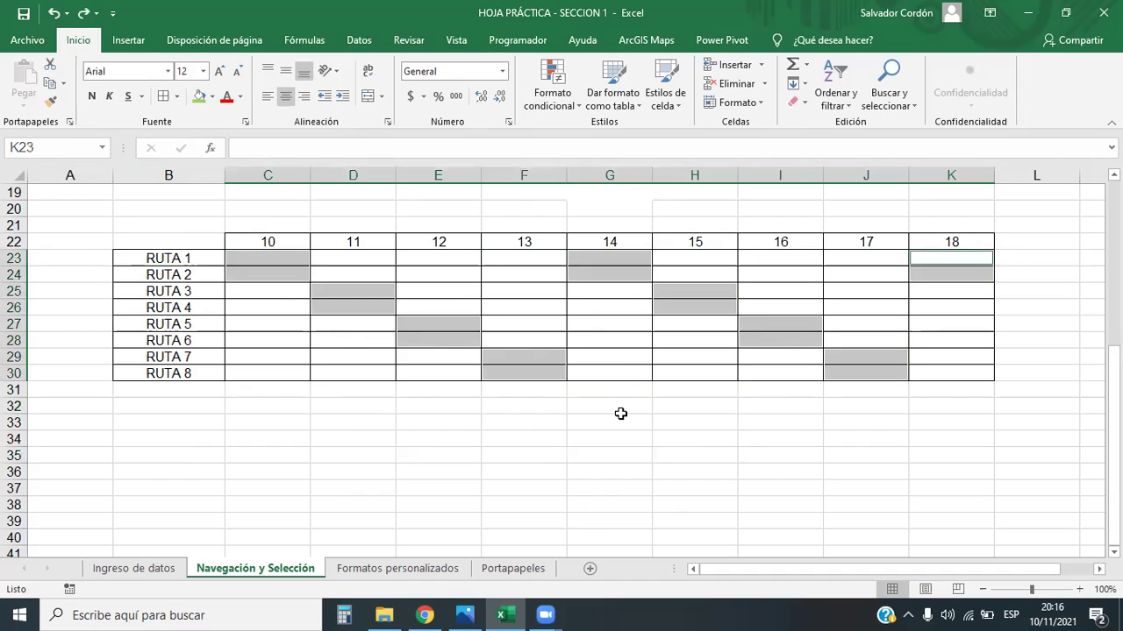
left_click(333, 342)
left_click(283, 259)
left_click_drag(287, 271, 354, 323)
mouse_move(288, 263)
left_mouse_down()
mouse_move(351, 324)
mouse_move(439, 356)
left_mouse_up()
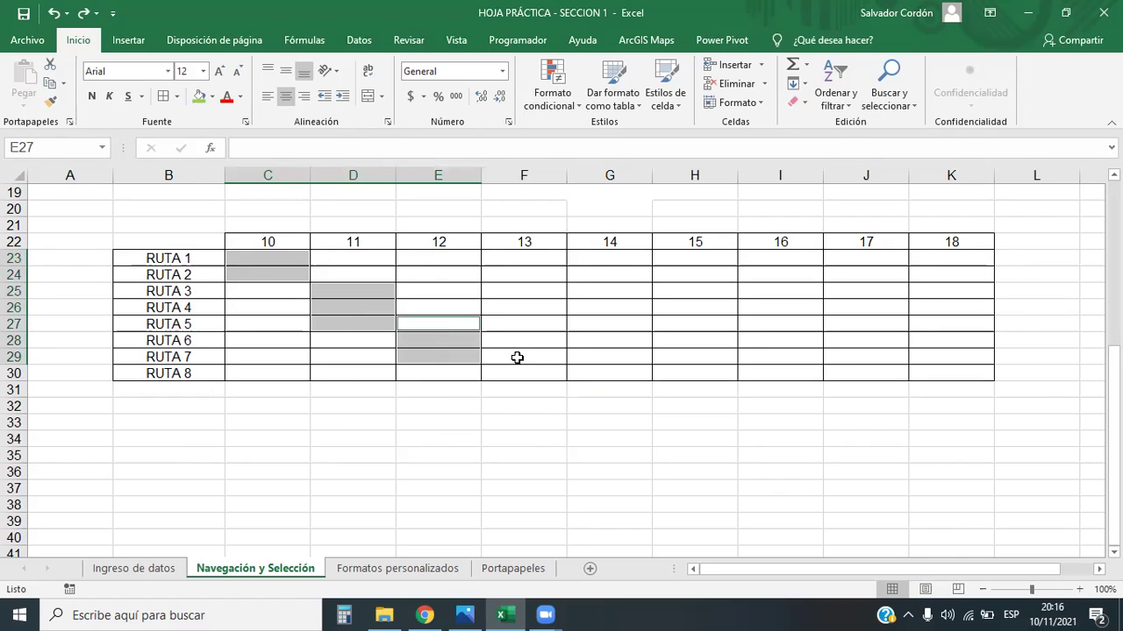
left_click_drag(518, 358, 524, 371)
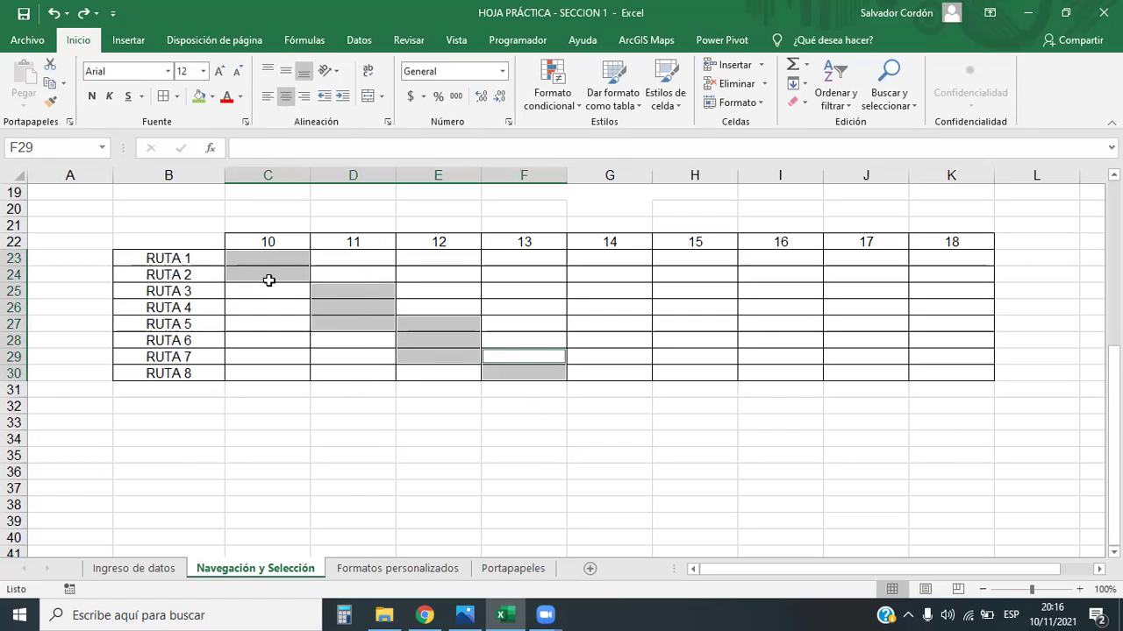
left_click(574, 349)
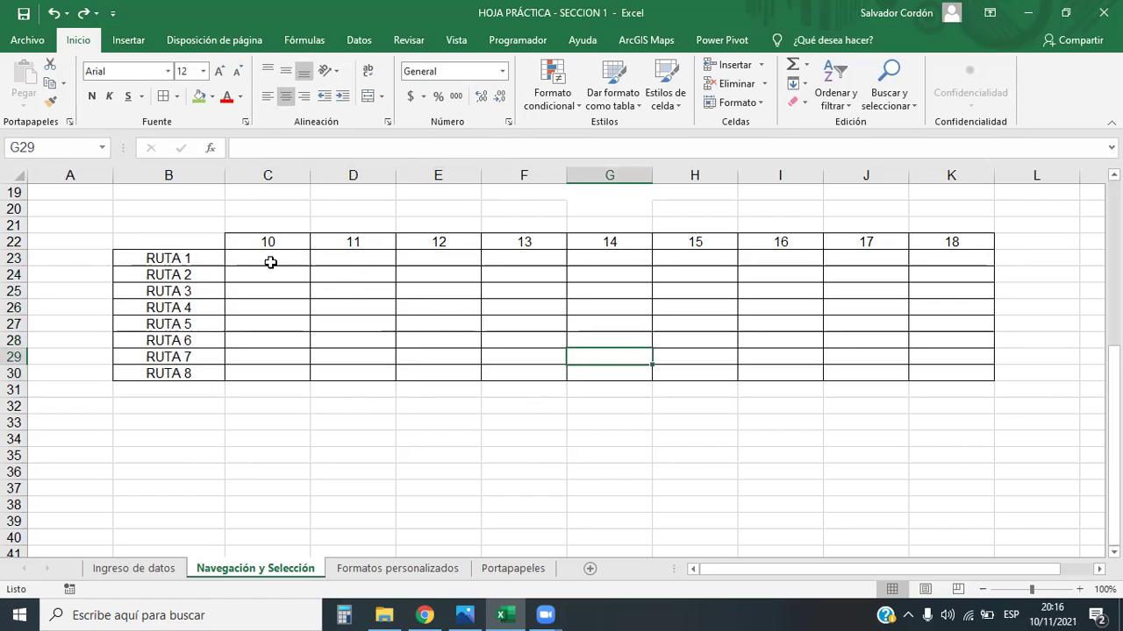
left_click_drag(268, 259, 274, 272)
left_click_drag(342, 291, 344, 306)
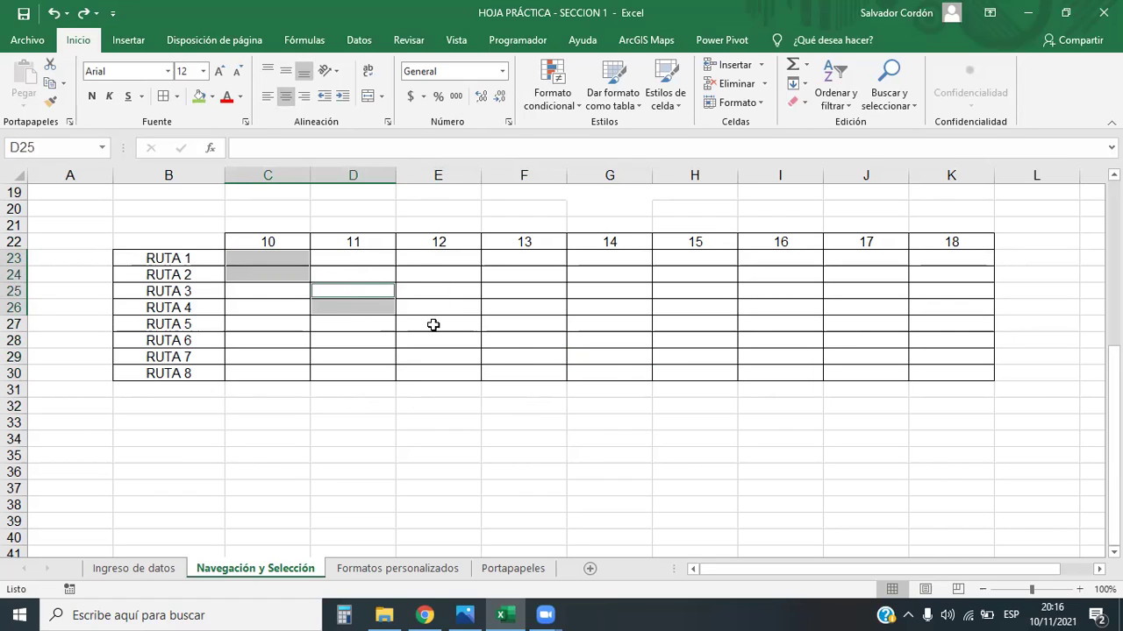
left_click_drag(433, 325, 433, 341)
left_click_drag(520, 354, 521, 368)
left_click_drag(614, 258, 684, 321)
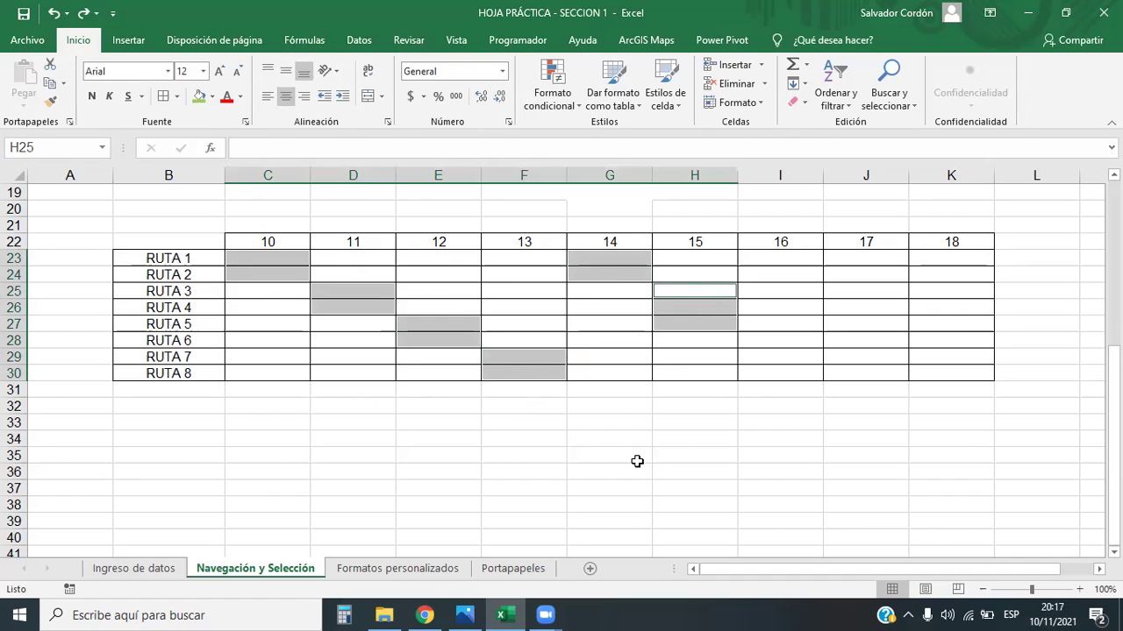
left_click(696, 321, "ctrl")
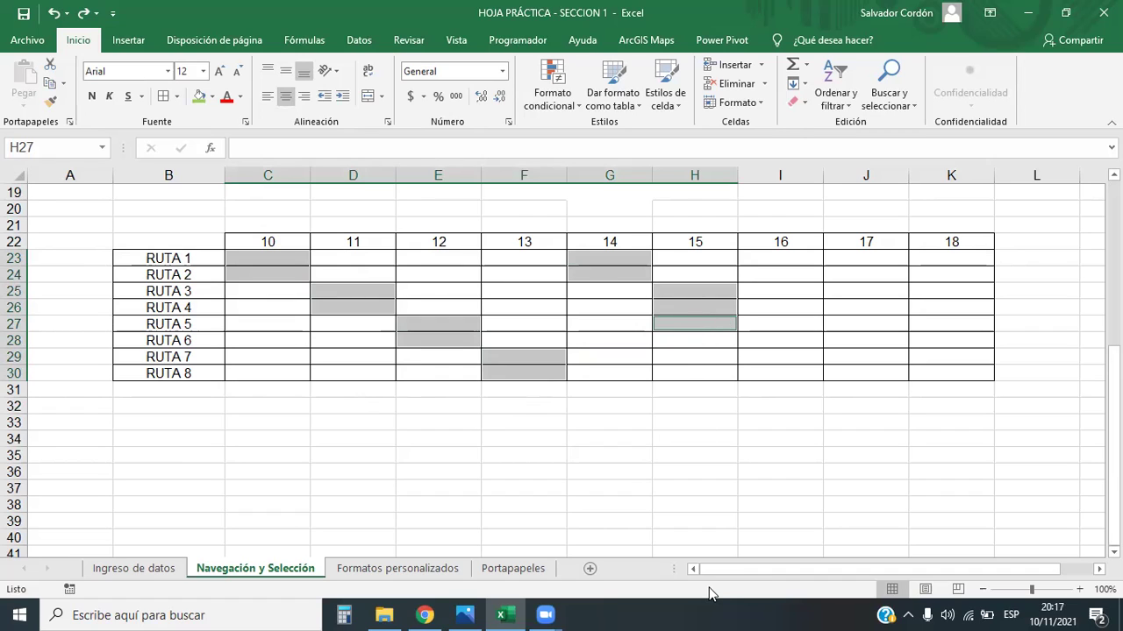
left_click(662, 486)
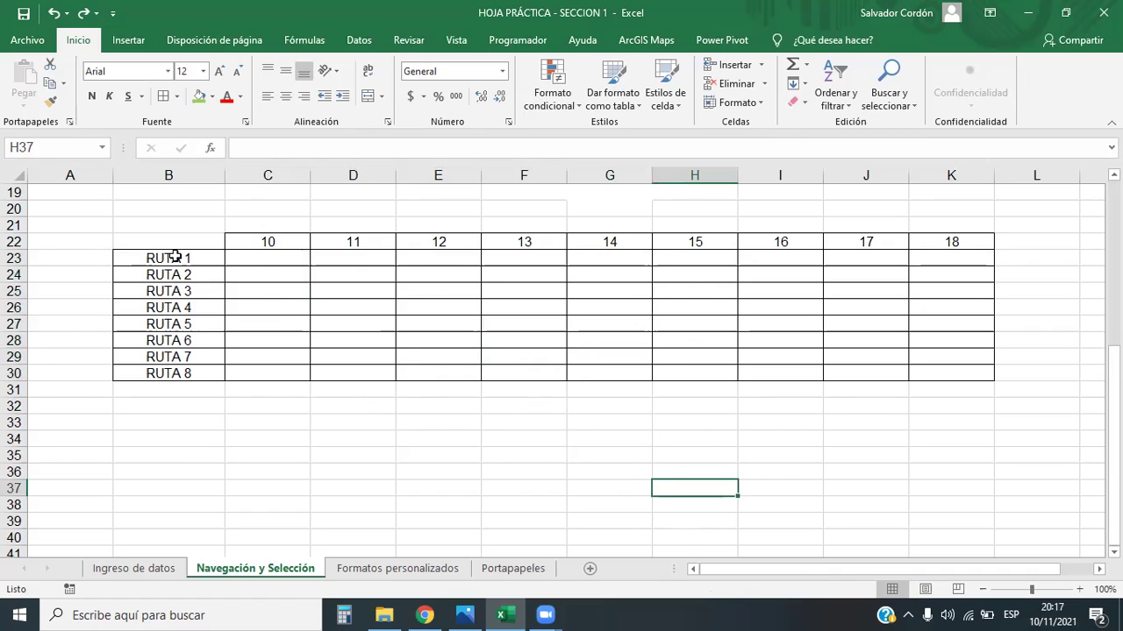
- Fill the blocks C23:C24 through G23:G24 green, then undo that fill
left_click_drag(289, 258, 285, 275)
left_click_drag(369, 299, 369, 309, "ctrl")
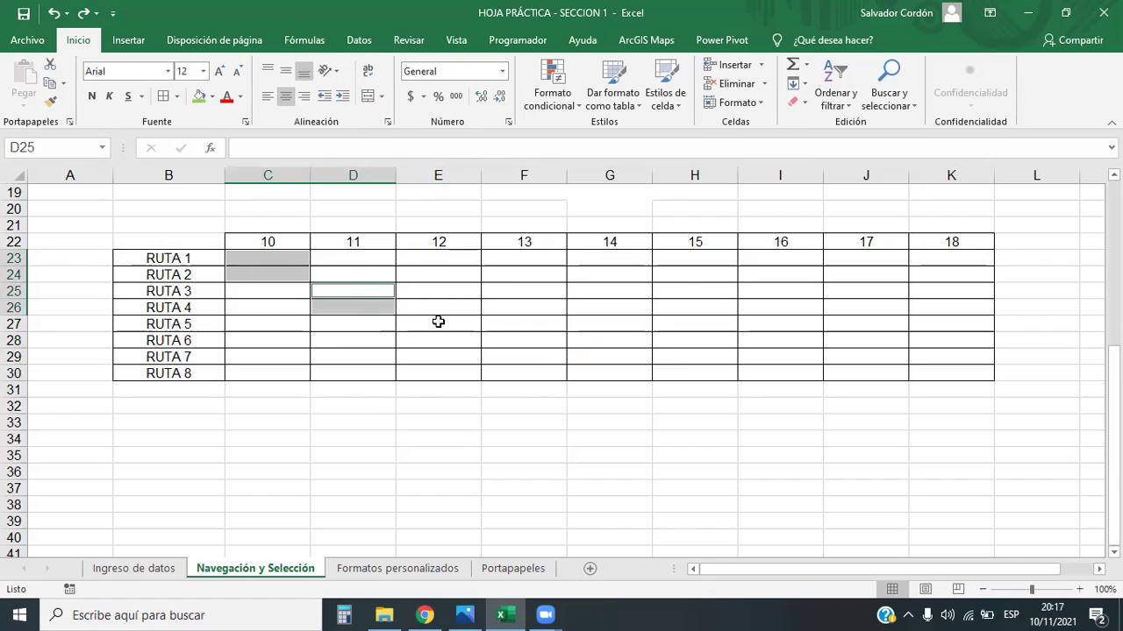
left_click_drag(439, 321, 451, 343, "ctrl")
left_click_drag(523, 356, 525, 372, "ctrl")
left_click_drag(612, 256, 689, 291, "ctrl")
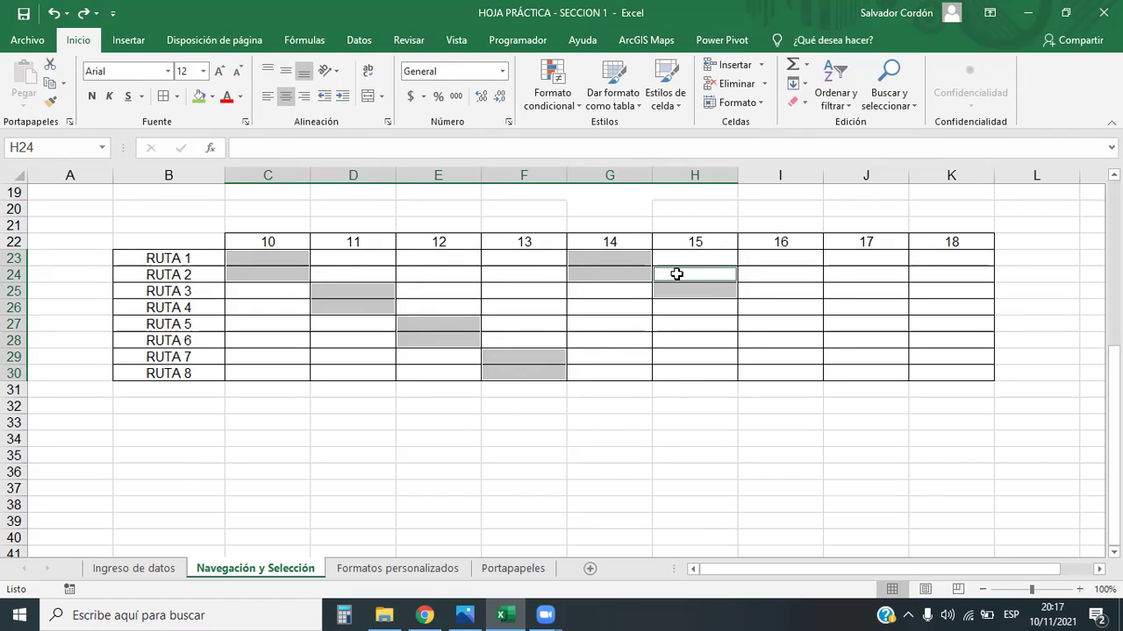
left_click(199, 97)
left_click(734, 420)
key("ctrl+z")
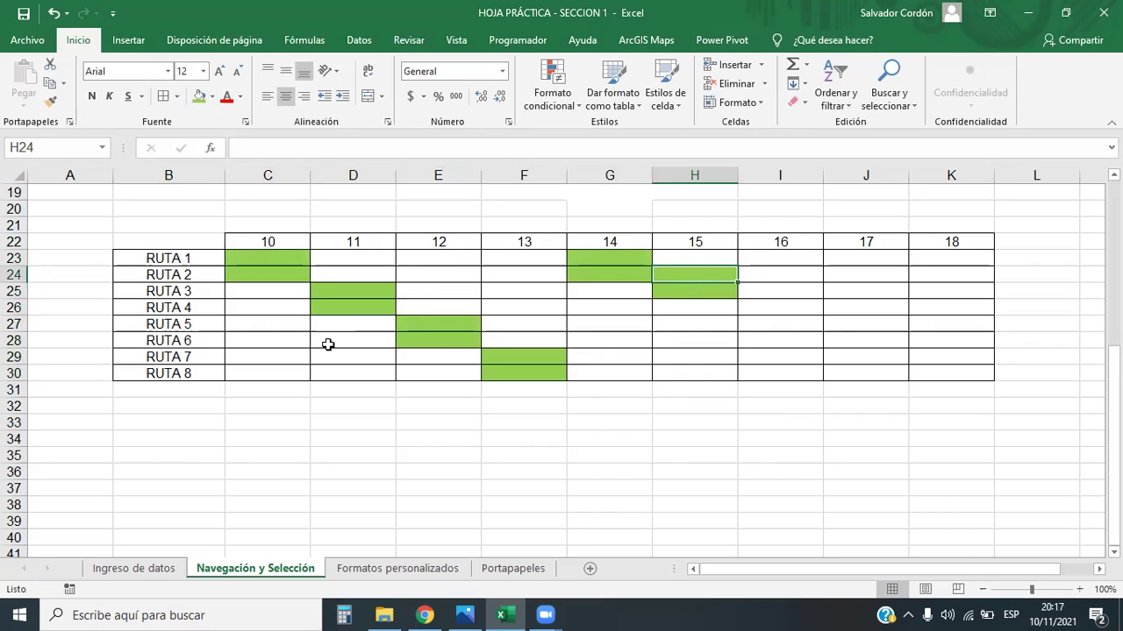
left_click(489, 450)
- Select every staggered pair from C23:C24 through K23:K24 and fill them all green
mouse_move(270, 257)
left_mouse_down()
mouse_move(268, 275)
mouse_move(346, 304)
left_mouse_up()
left_click_drag(448, 323, 456, 340, "ctrl")
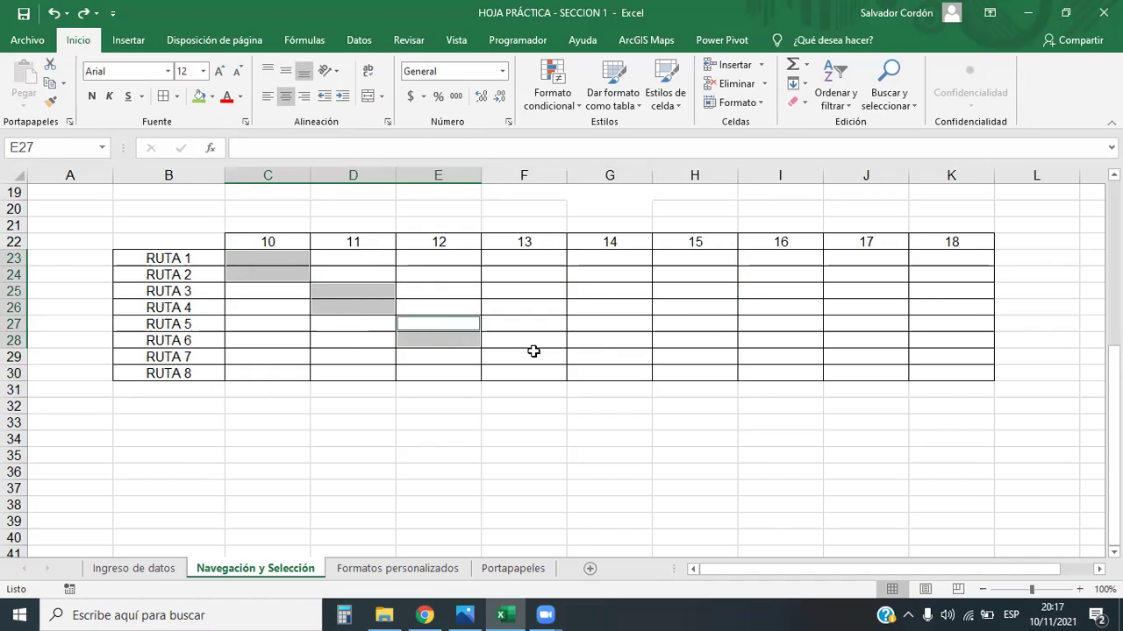
left_click_drag(535, 355, 537, 370, "ctrl")
left_click(629, 257, "ctrl")
left_click_drag(629, 256, 631, 272, "ctrl")
left_click_drag(692, 291, 699, 307, "ctrl")
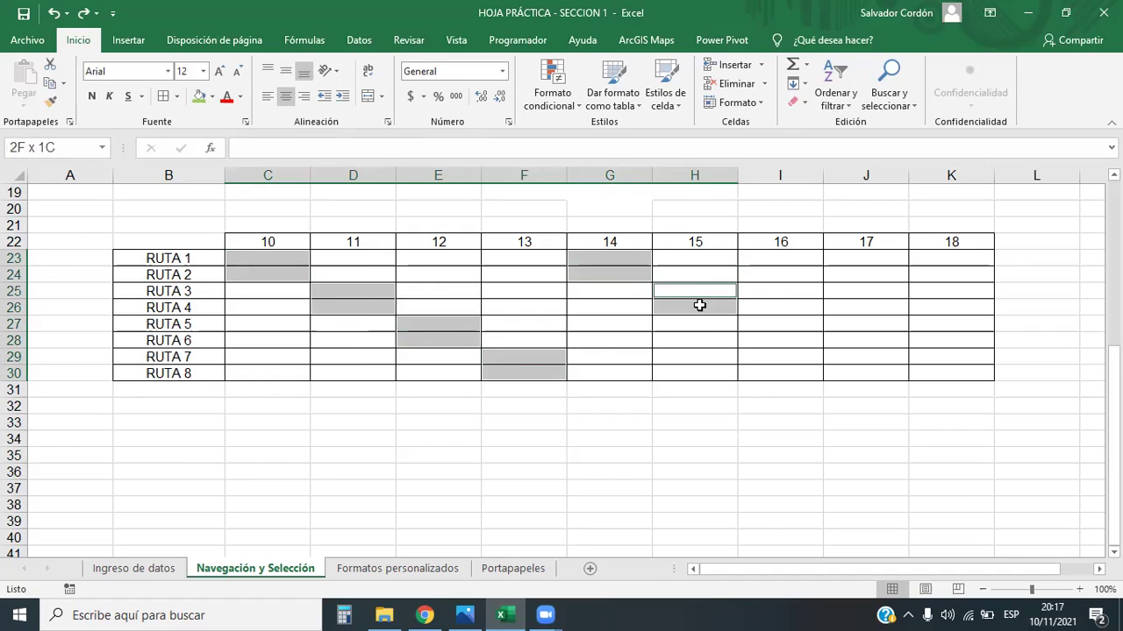
left_click_drag(760, 326, 768, 335, "ctrl")
left_click_drag(857, 356, 858, 372, "ctrl")
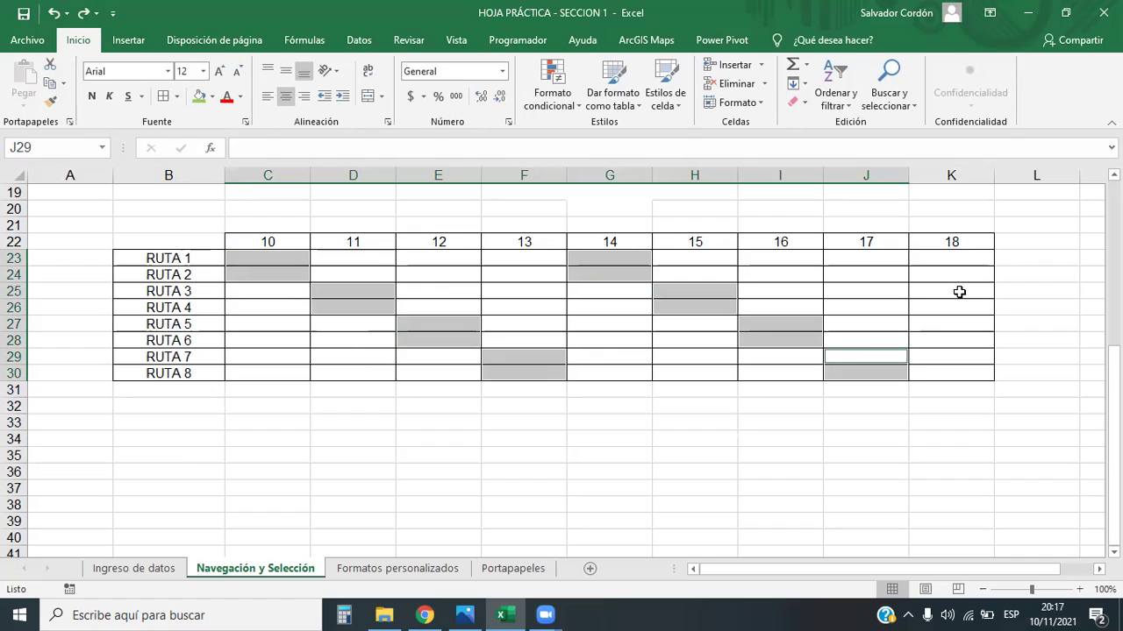
left_click_drag(956, 262, 958, 277, "ctrl")
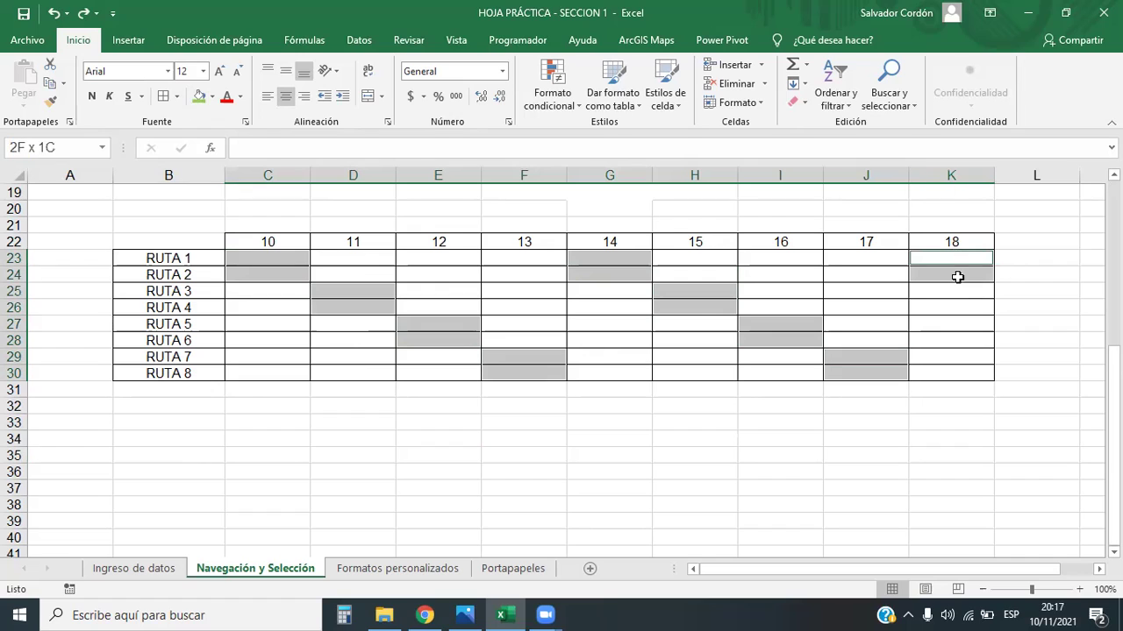
left_click(199, 95)
left_click(499, 516)
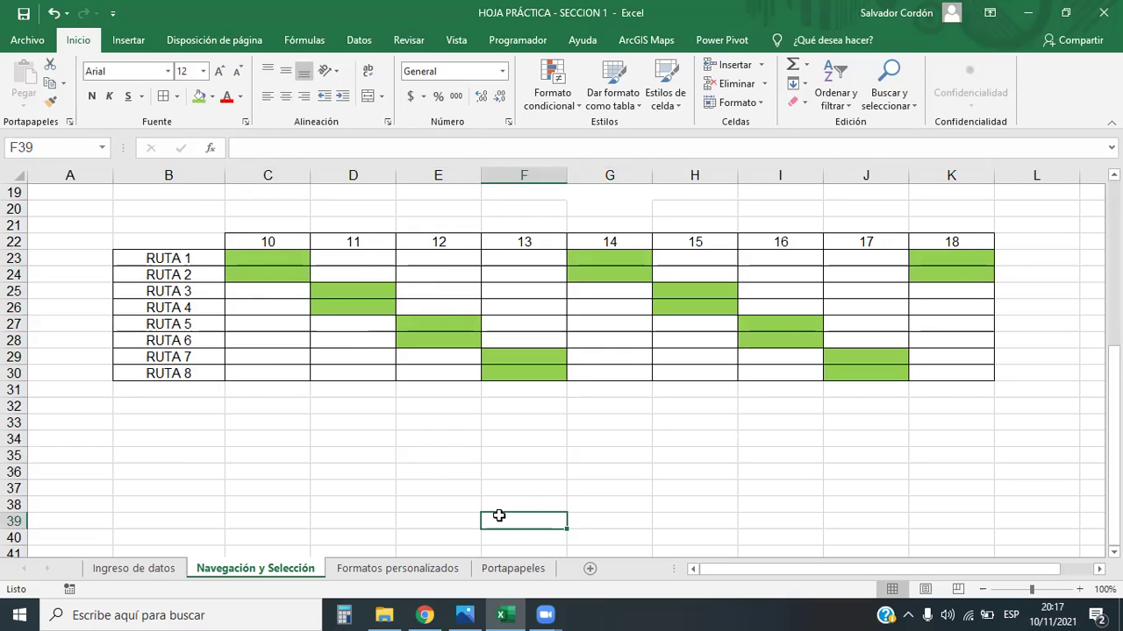
- Select the eye cells D39:D43 and F39:F43 plus the smile's left curve from B43 down to D48
scroll(430, 473, "down", 2)
scroll(368, 421, "down", 4)
left_click_drag(354, 221, 355, 294)
left_click_drag(525, 226, 524, 293, "ctrl")
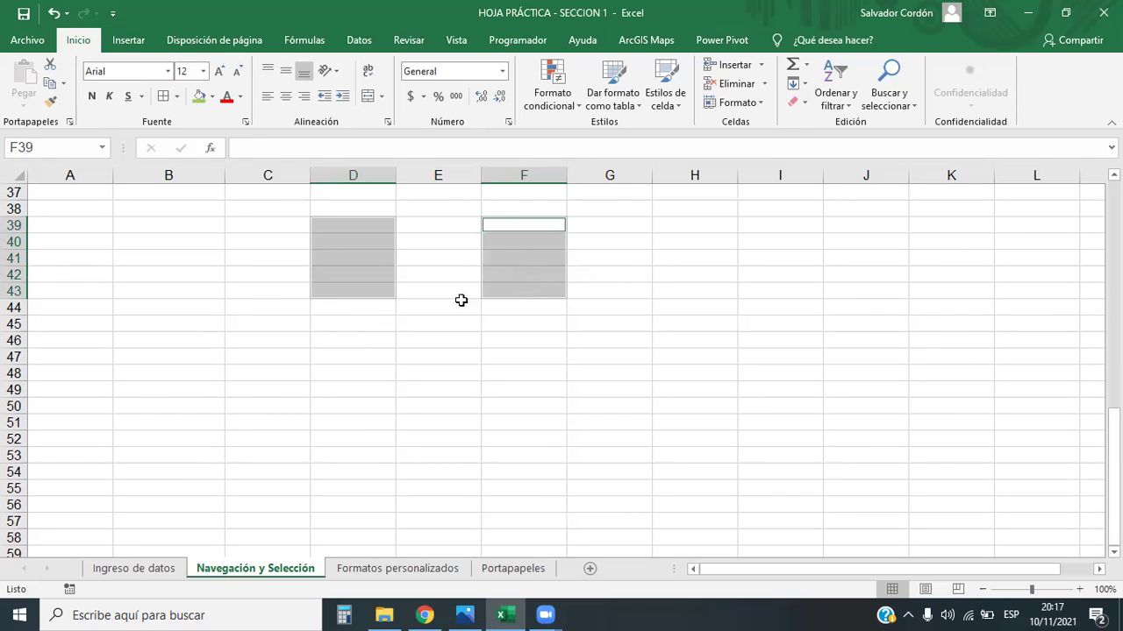
left_click(165, 289, "ctrl")
left_click(175, 306, "ctrl")
left_click(200, 323, "ctrl")
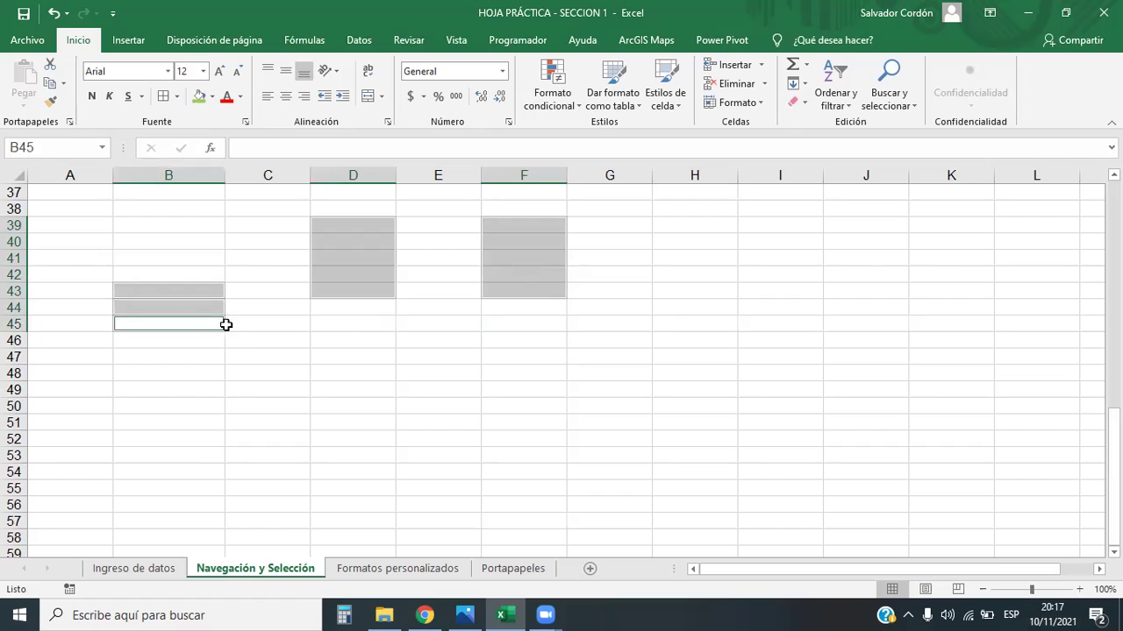
left_click(250, 339, "ctrl")
left_click(300, 356, "ctrl")
left_click(361, 362, "ctrl")
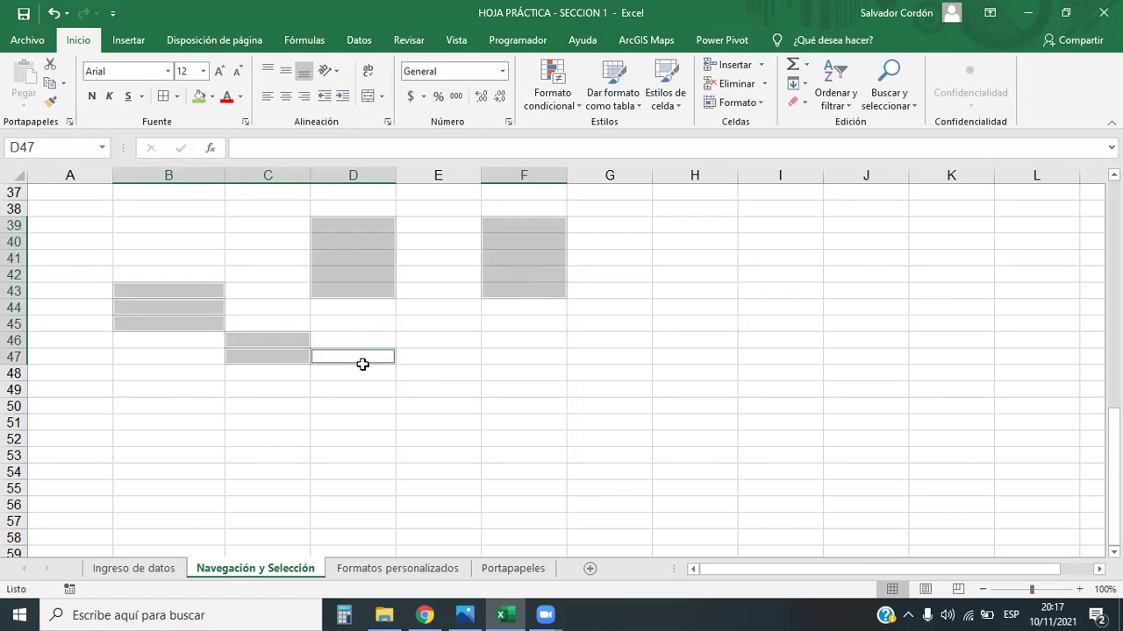
left_click(365, 372, "ctrl")
- Add the smile's bottom and right curve up to H43 and fill all selected cells green
left_click(423, 374, "ctrl")
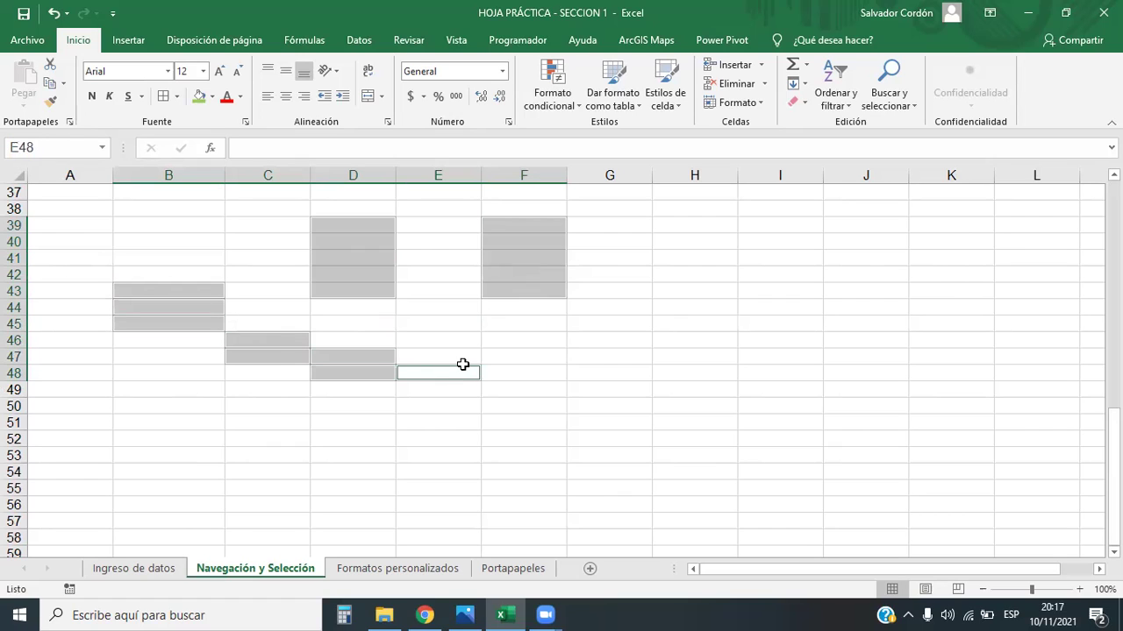
left_click(458, 354, "ctrl")
left_click(536, 354, "ctrl")
left_click(544, 370, "ctrl")
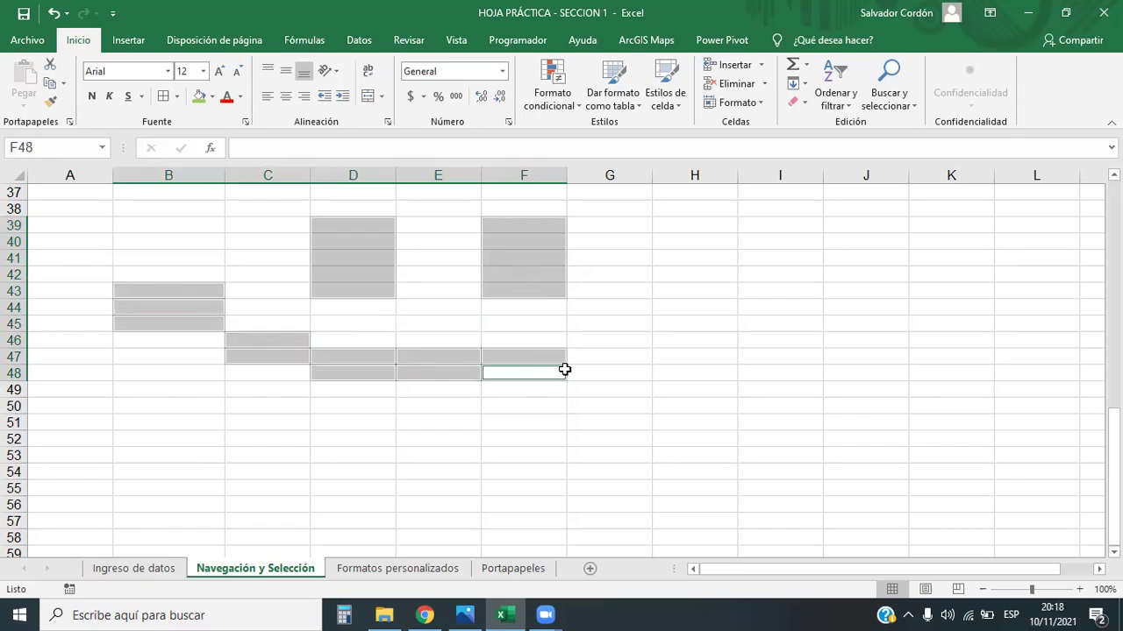
left_click(604, 345, "ctrl")
left_click(608, 356, "ctrl")
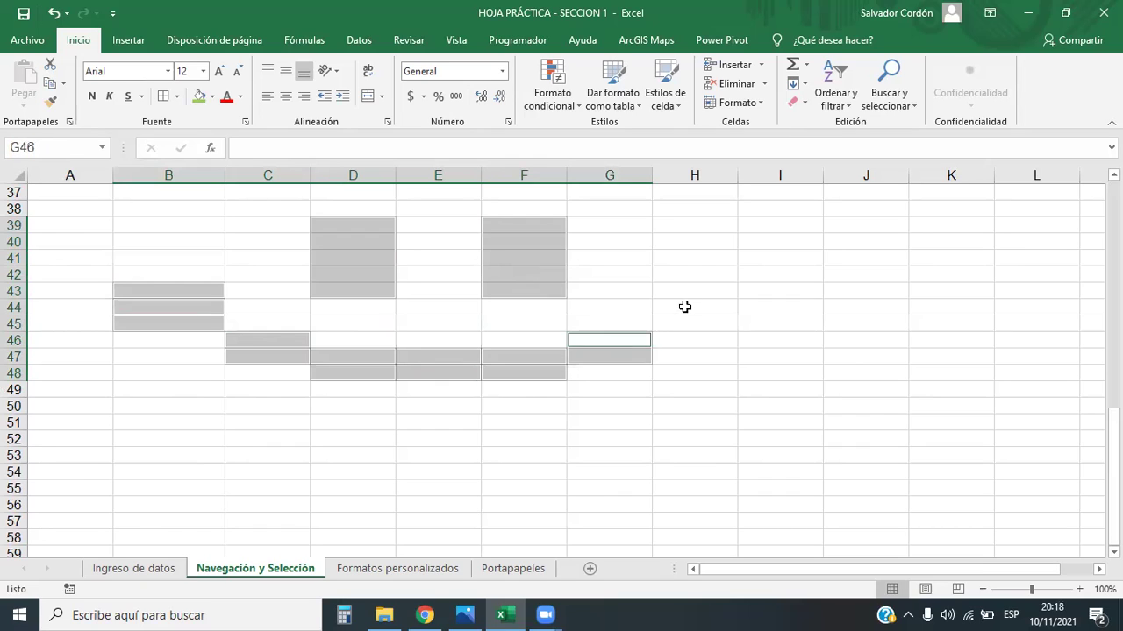
left_click_drag(684, 305, 687, 322)
left_click(687, 289, "ctrl")
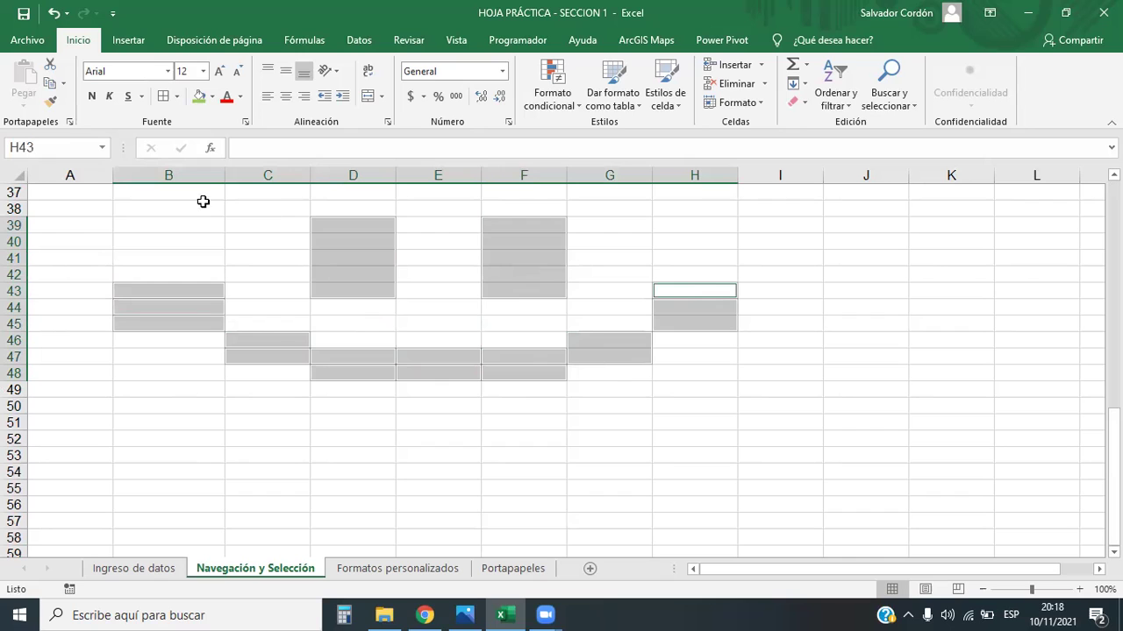
left_click(199, 97)
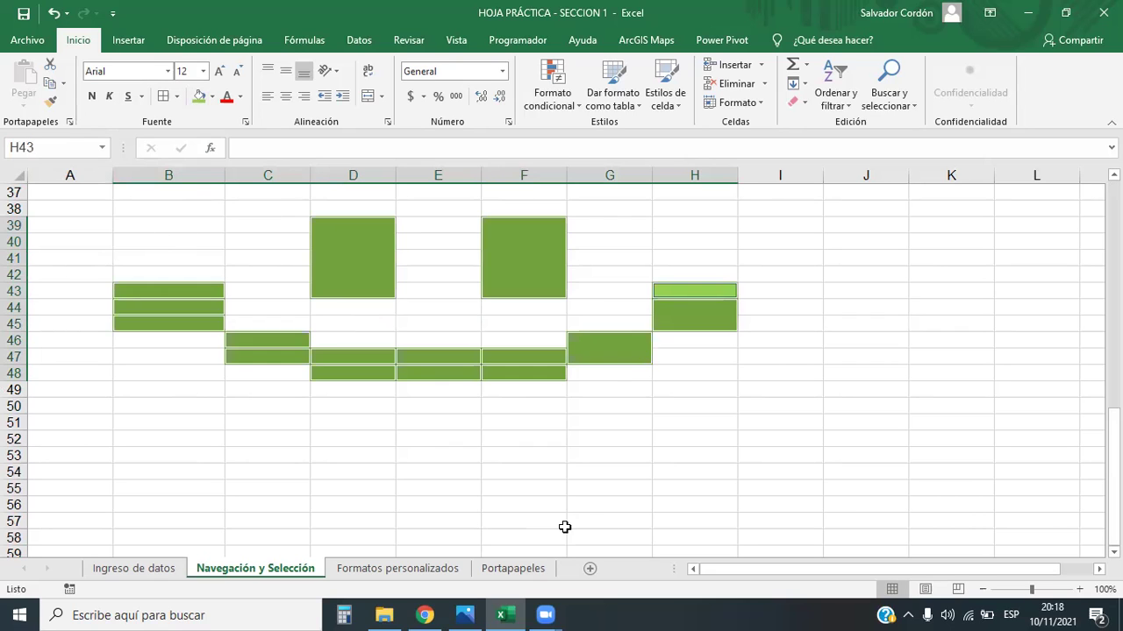
left_click(607, 521)
- Lengthen both eyes upward, including F37:F39, and fill the added cells green
scroll(672, 449, "up", 2)
scroll(673, 448, "down", 1)
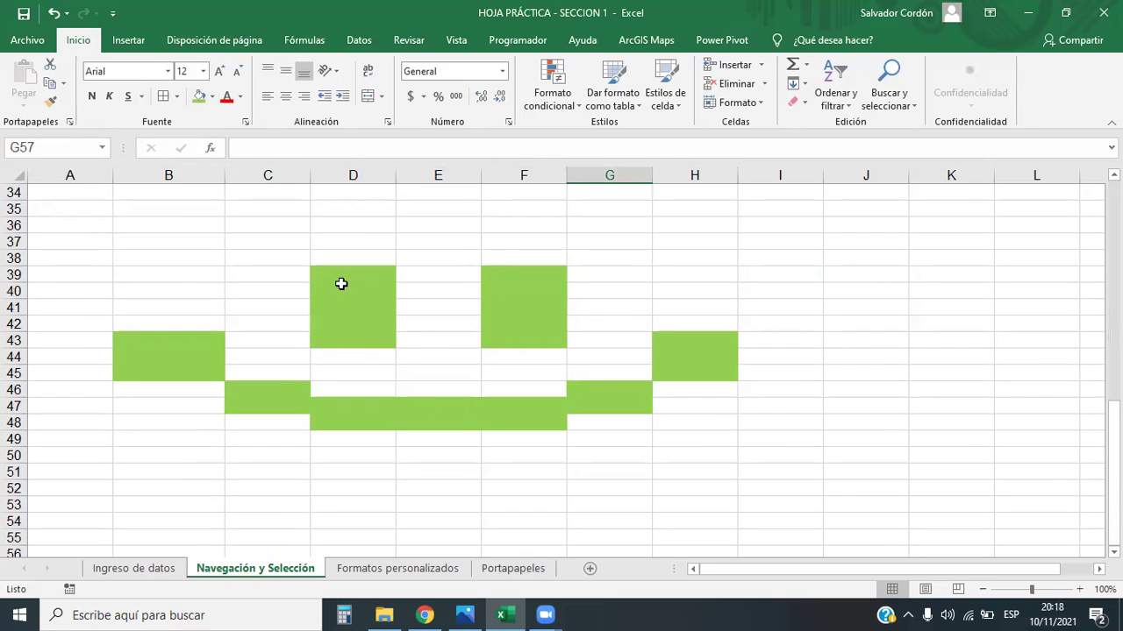
left_click_drag(345, 238, 394, 257)
left_click_drag(521, 242, 524, 273, "ctrl")
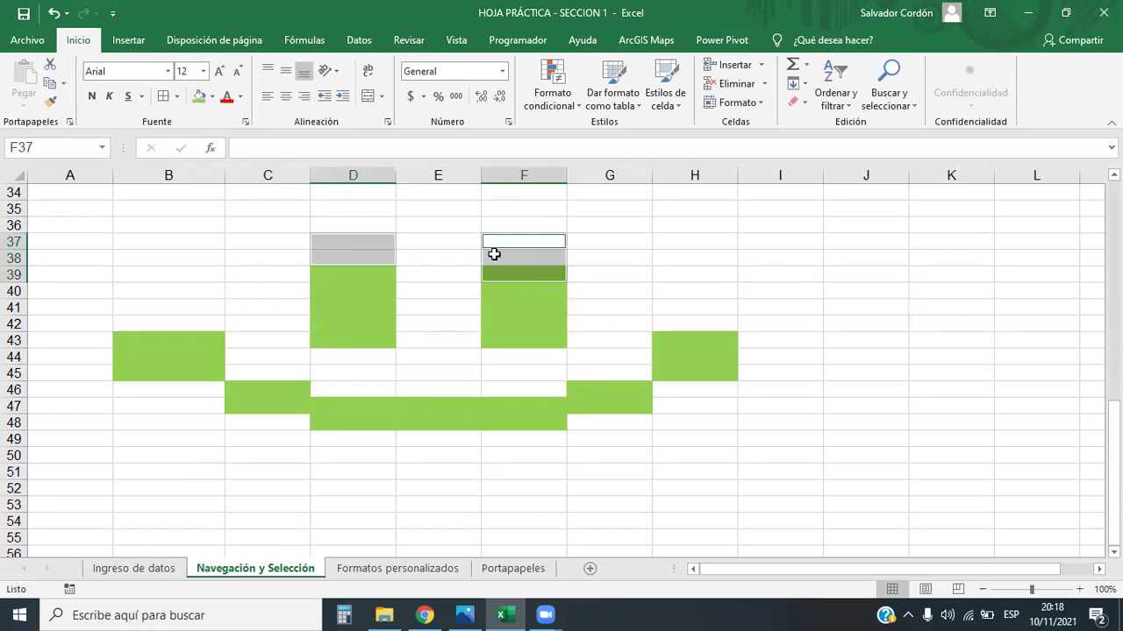
left_click(199, 96)
left_click(803, 273)
- Undo the smiley fills with Ctrl+Z so the rows below the grid are blank, then bring Chrome forward
left_click(788, 450)
scroll(684, 443, "up", 1)
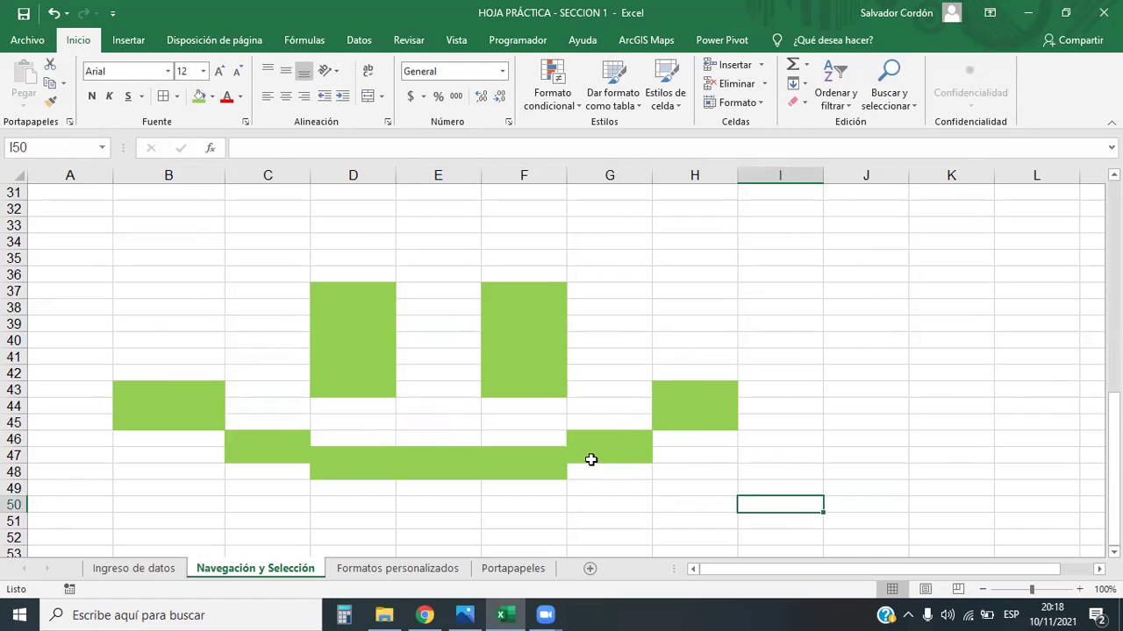
key("ctrl+z")
key("ctrl+z")
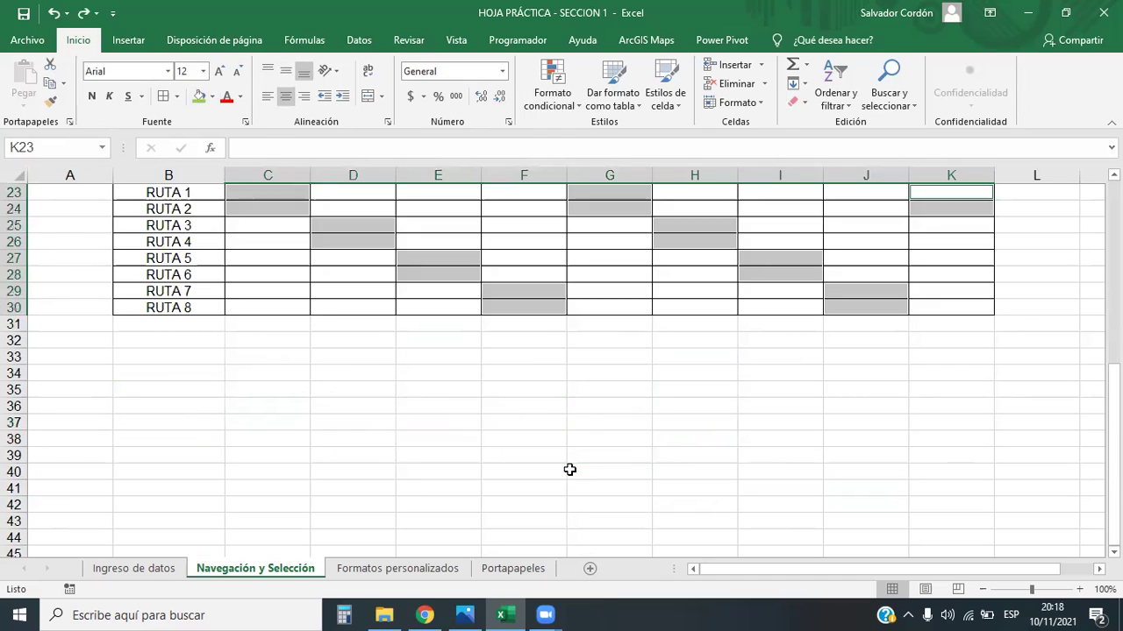
key("ctrl+z")
scroll(575, 425, "up", 4)
scroll(576, 425, "up", 2)
scroll(571, 426, "down", 4)
scroll(570, 429, "down", 5)
scroll(564, 430, "down", 1)
left_click(342, 323)
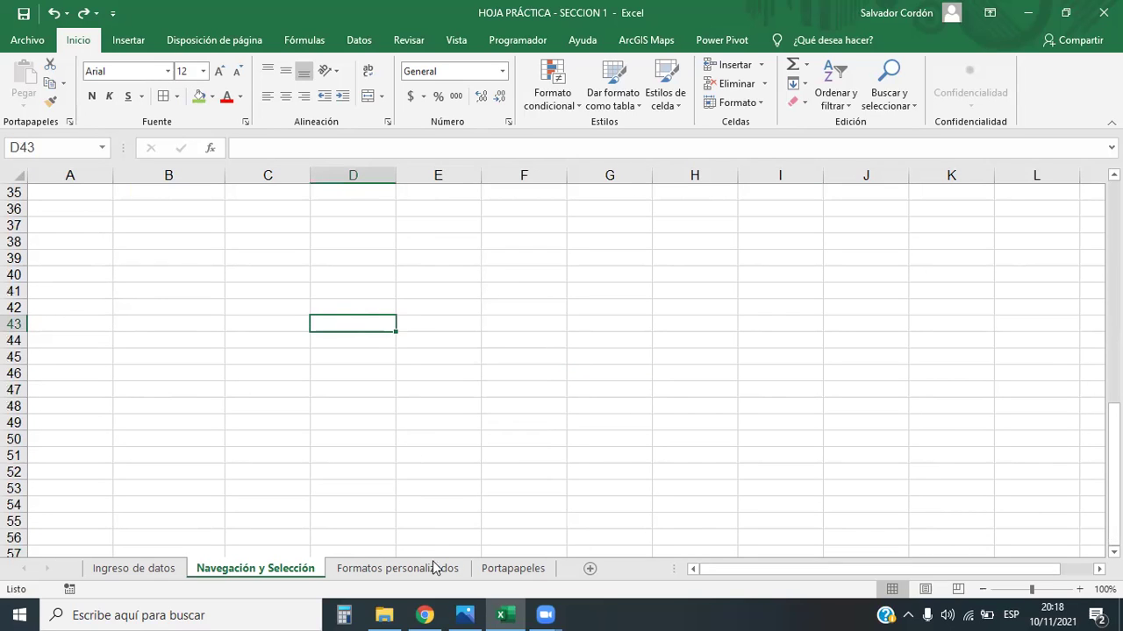
left_click(418, 611)
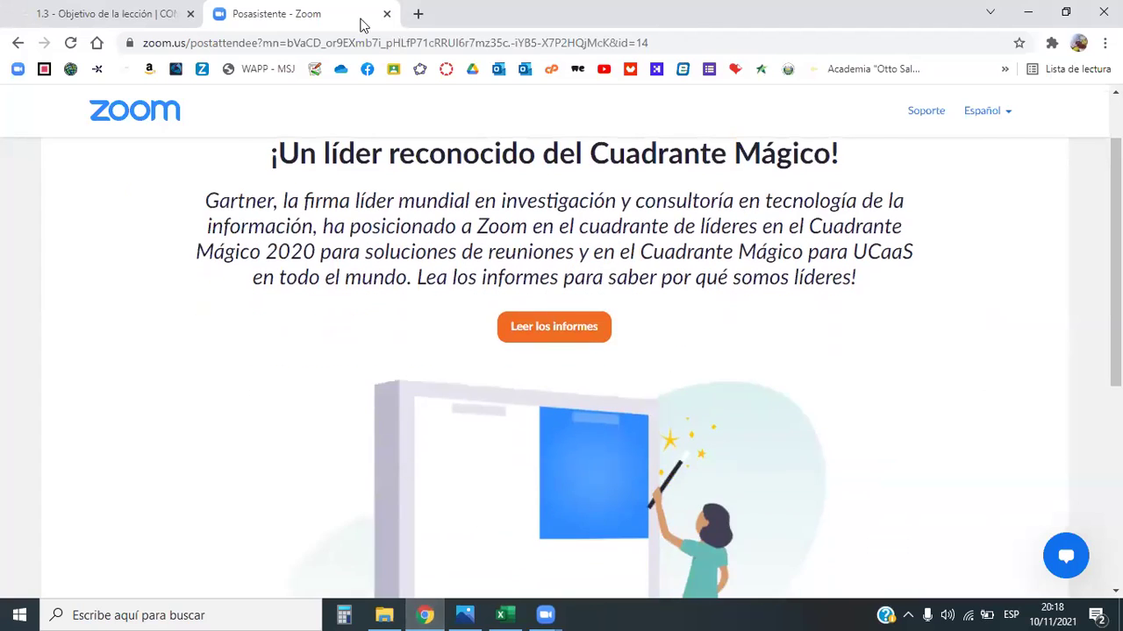
- Return to the course tab and scroll through the lesson 1.3 page
left_click(76, 11)
scroll(701, 337, "down", 1)
scroll(690, 329, "down", 1)
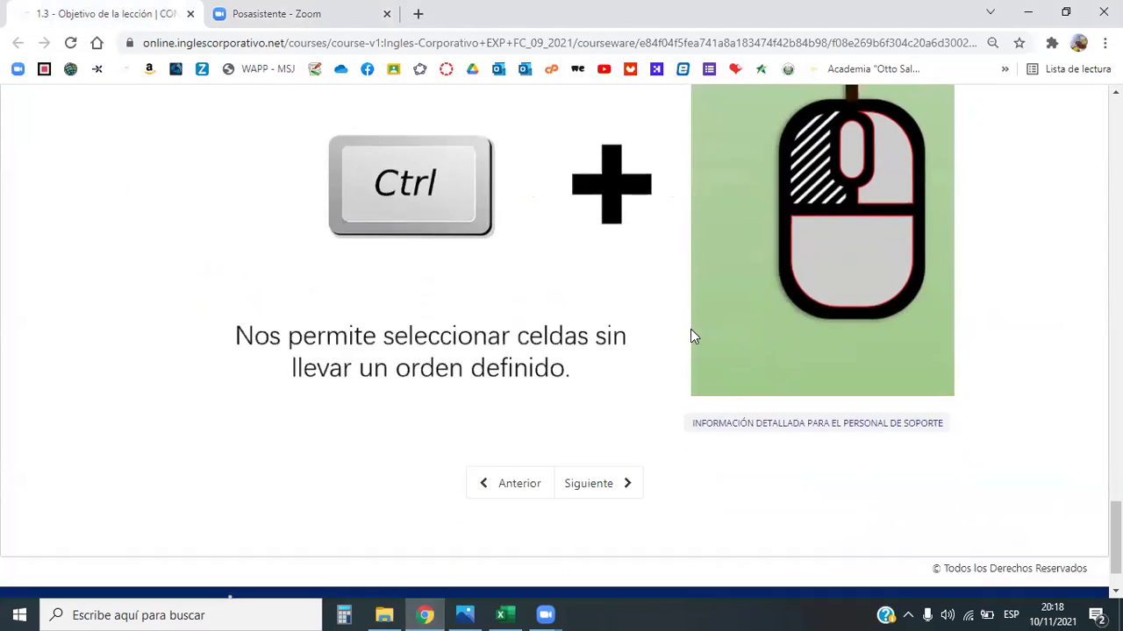
scroll(684, 343, "up", 3)
scroll(620, 387, "down", 3)
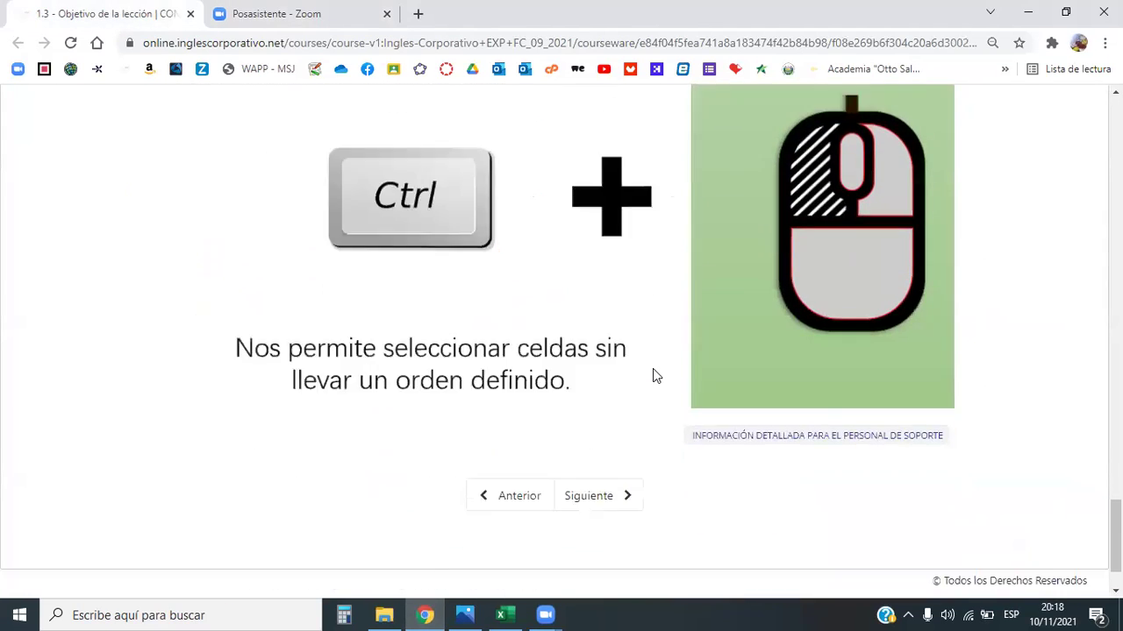
scroll(652, 377, "up", 4)
scroll(652, 377, "up", 3)
scroll(651, 376, "up", 3)
scroll(649, 386, "up", 5)
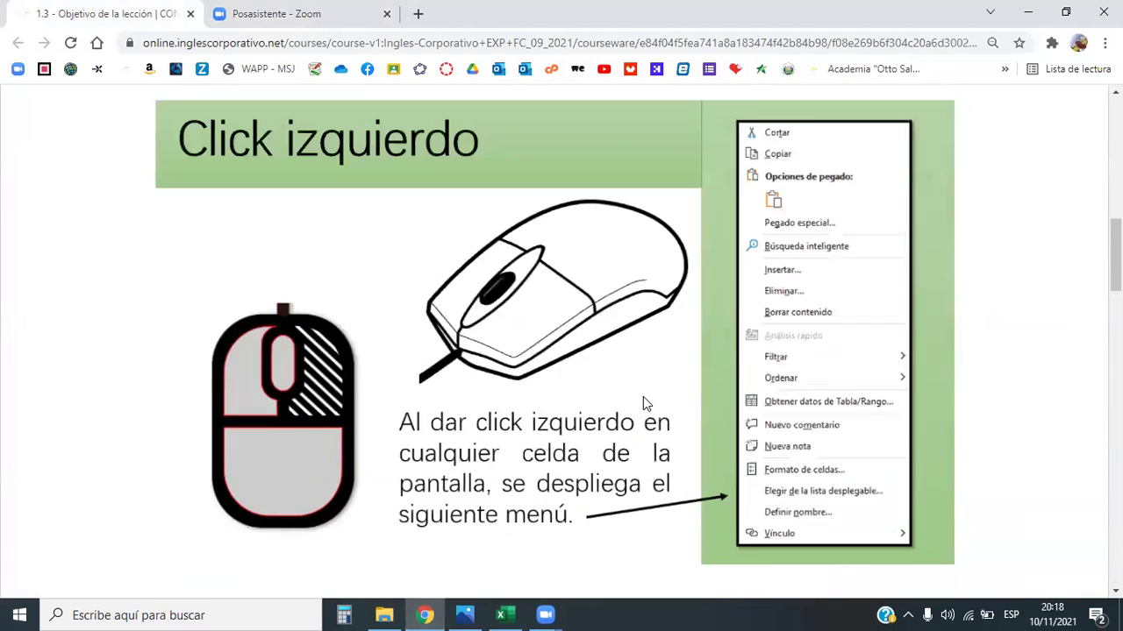
scroll(643, 396, "up", 5)
scroll(640, 404, "up", 5)
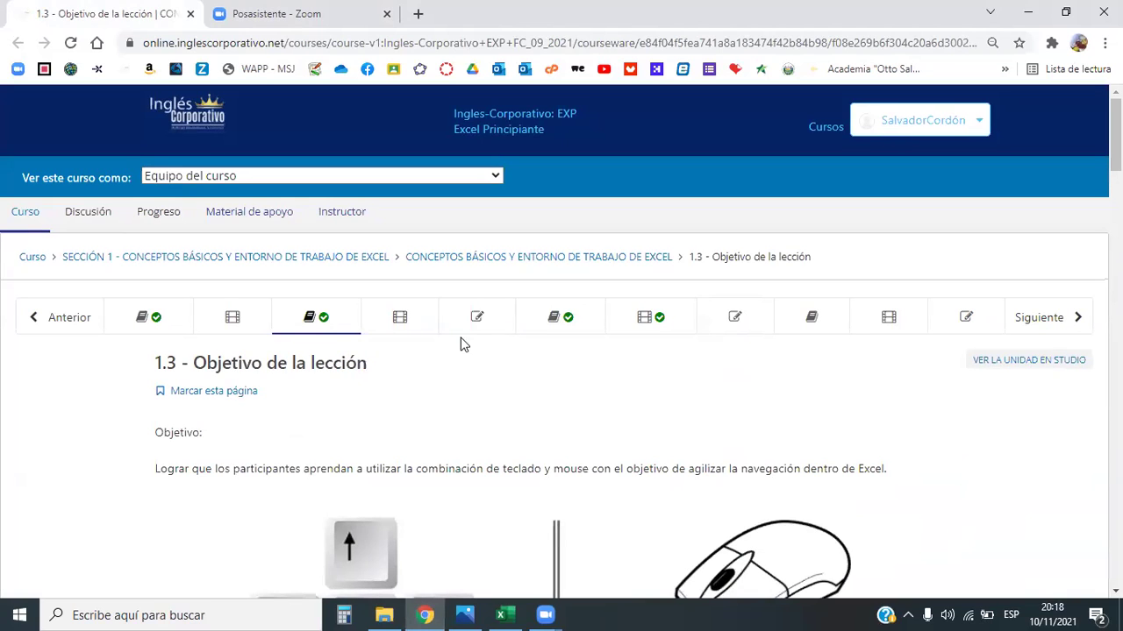
- Go to lesson 1.6 and read its objective and the 'Formato de celdas' slide
left_click(563, 321)
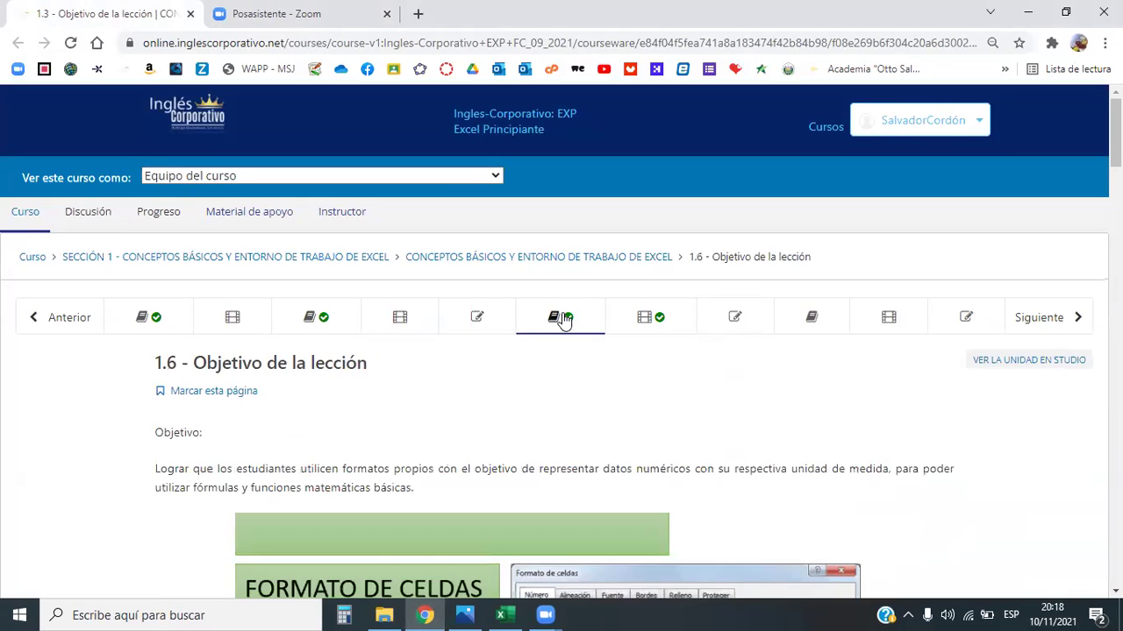
scroll(564, 417, "down", 3)
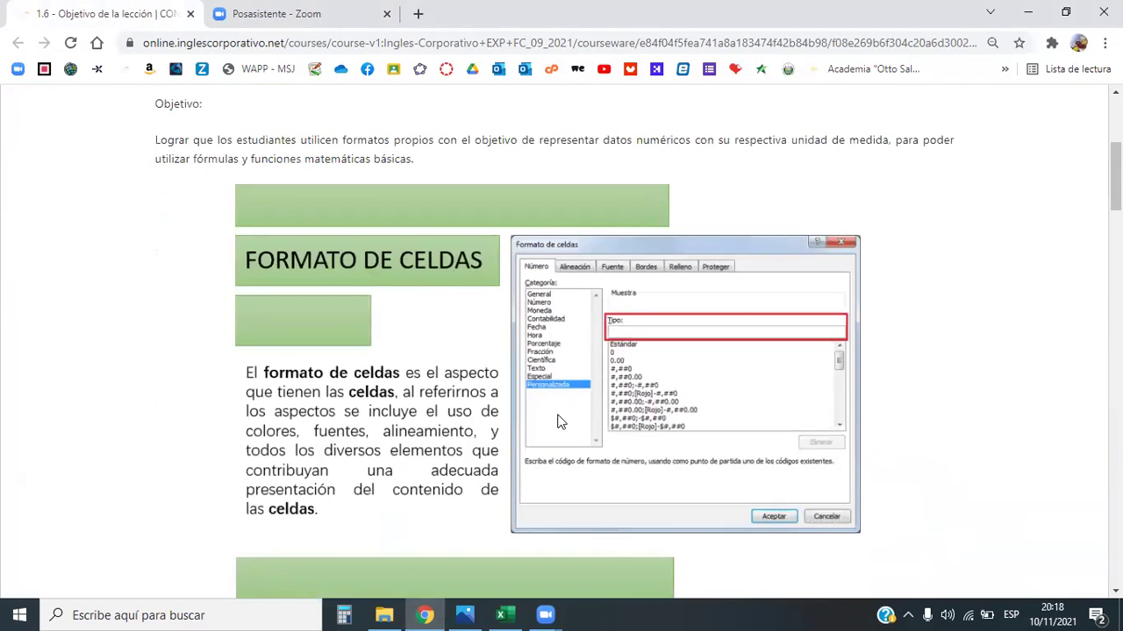
scroll(558, 421, "up", 2)
scroll(558, 421, "down", 1)
scroll(557, 421, "up", 1)
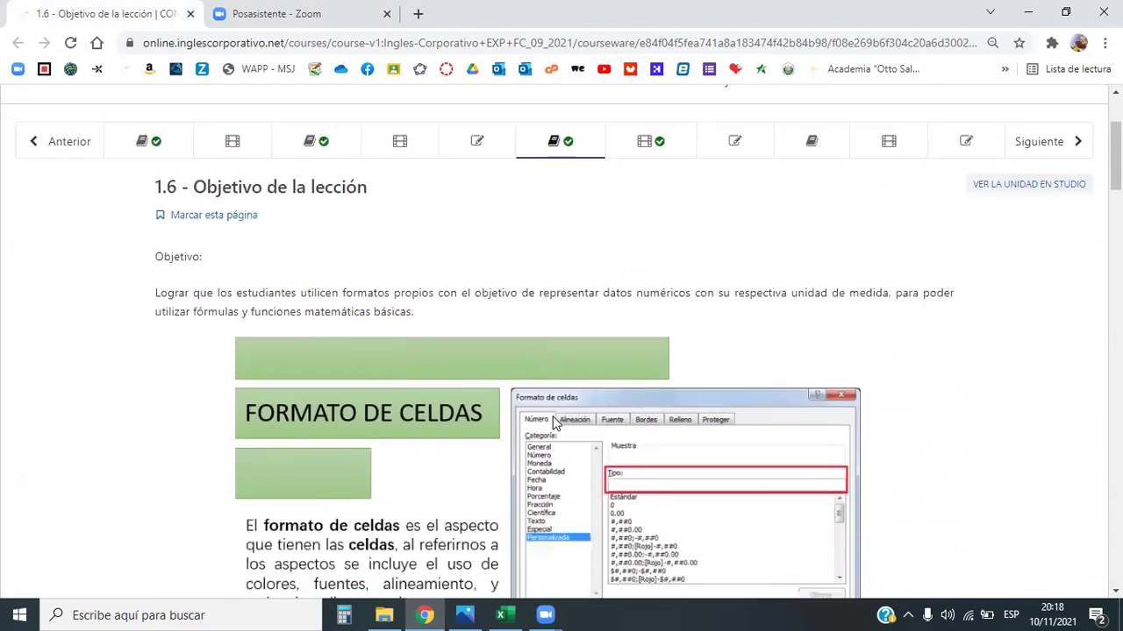
scroll(418, 365, "down", 1)
scroll(417, 365, "down", 2)
scroll(417, 346, "up", 1)
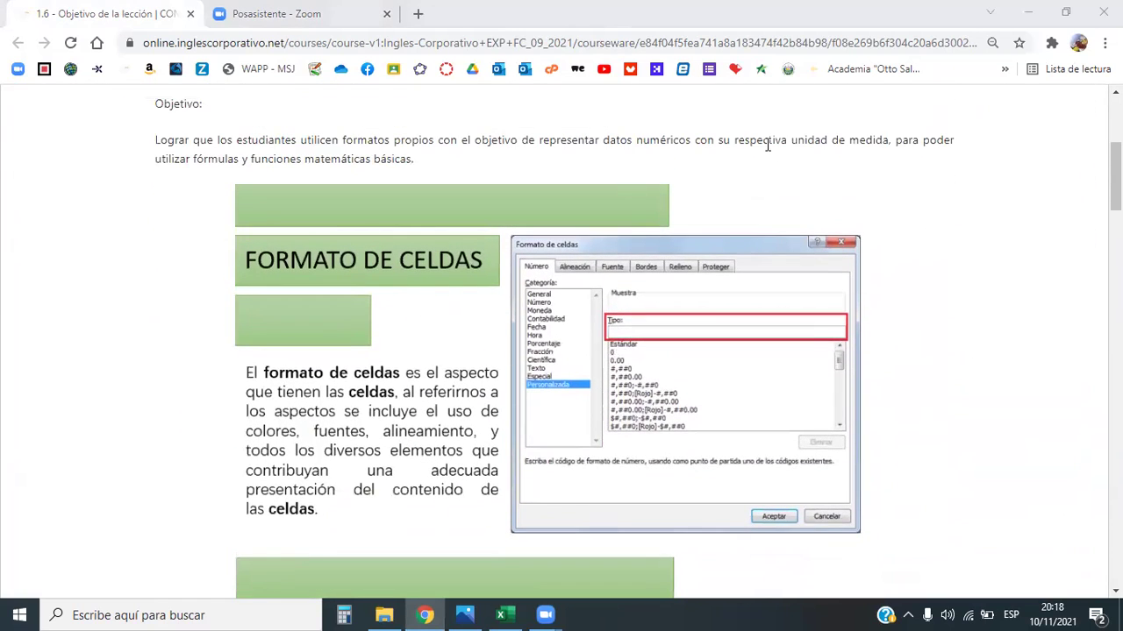
scroll(688, 235, "up", 3)
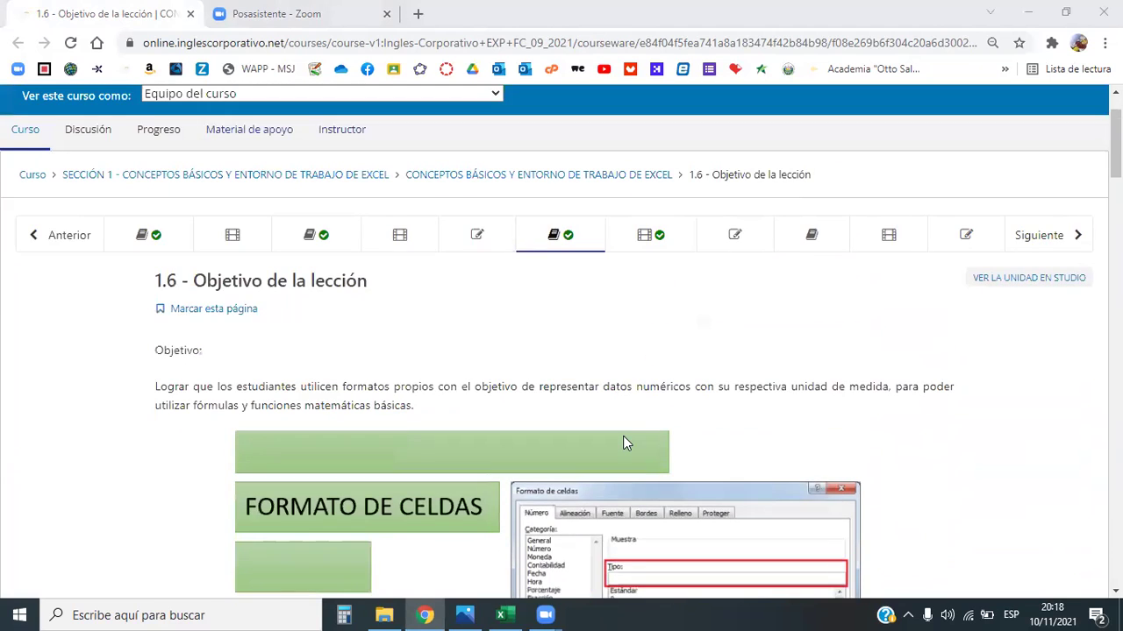
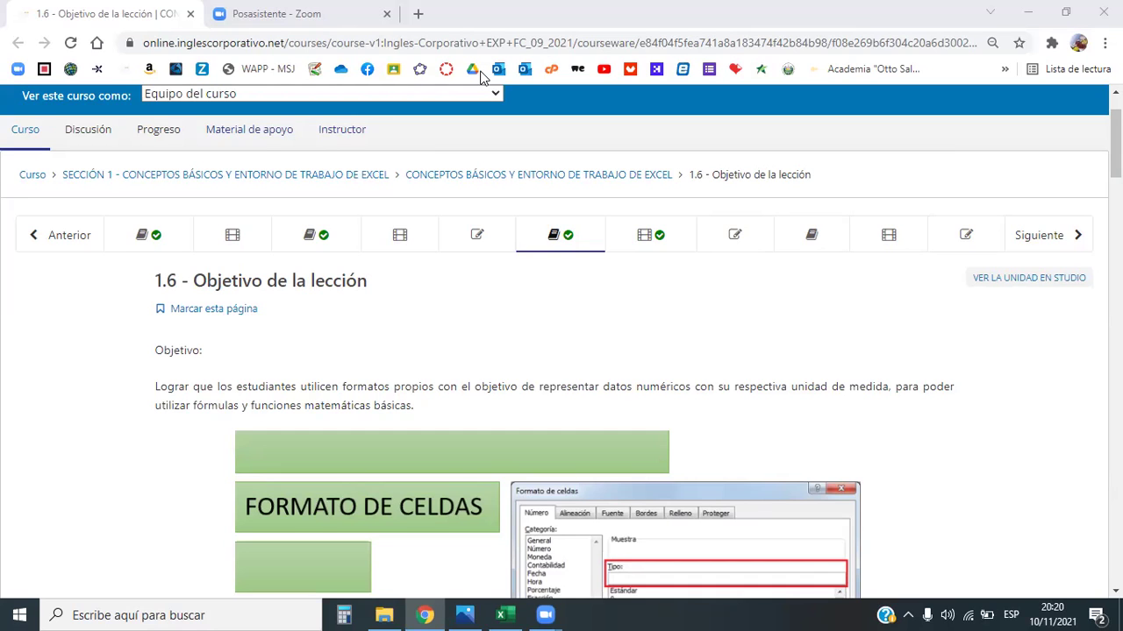
- Scroll the course page to the Formato de celdas image
scroll(501, 233, "down", 1)
scroll(526, 219, "down", 3)
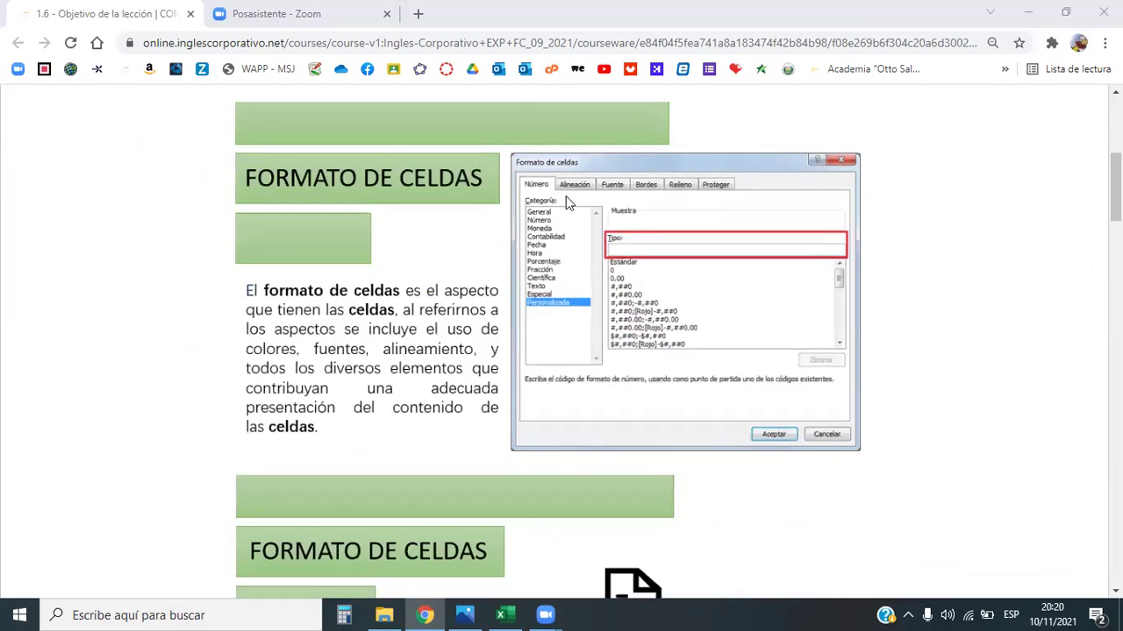
scroll(447, 256, "up", 2)
scroll(457, 250, "up", 1)
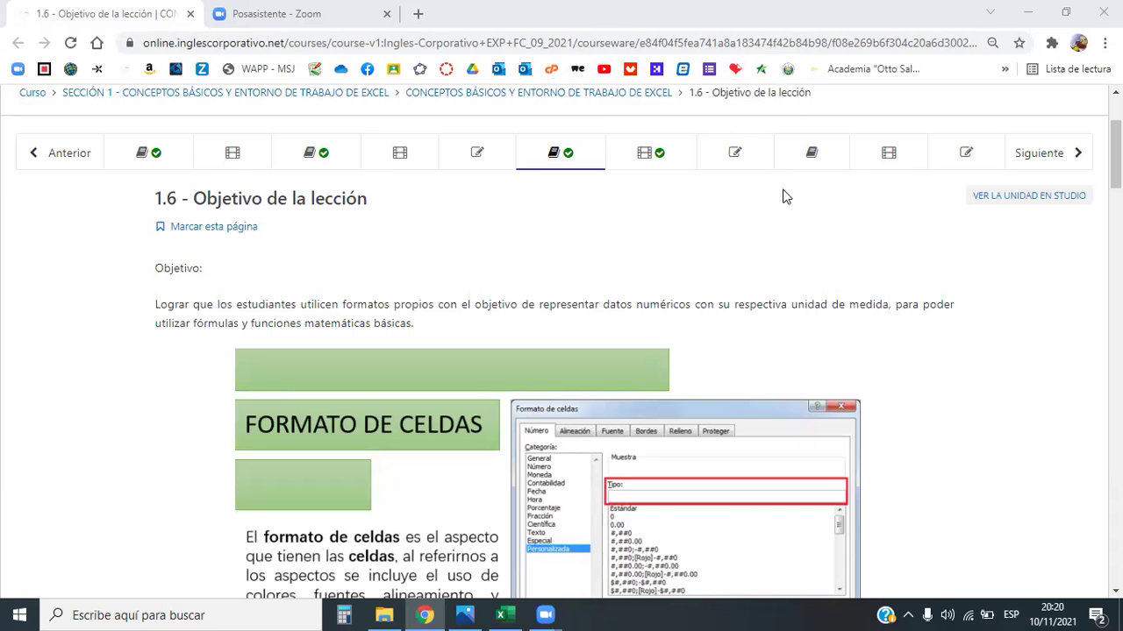
scroll(526, 326, "down", 2)
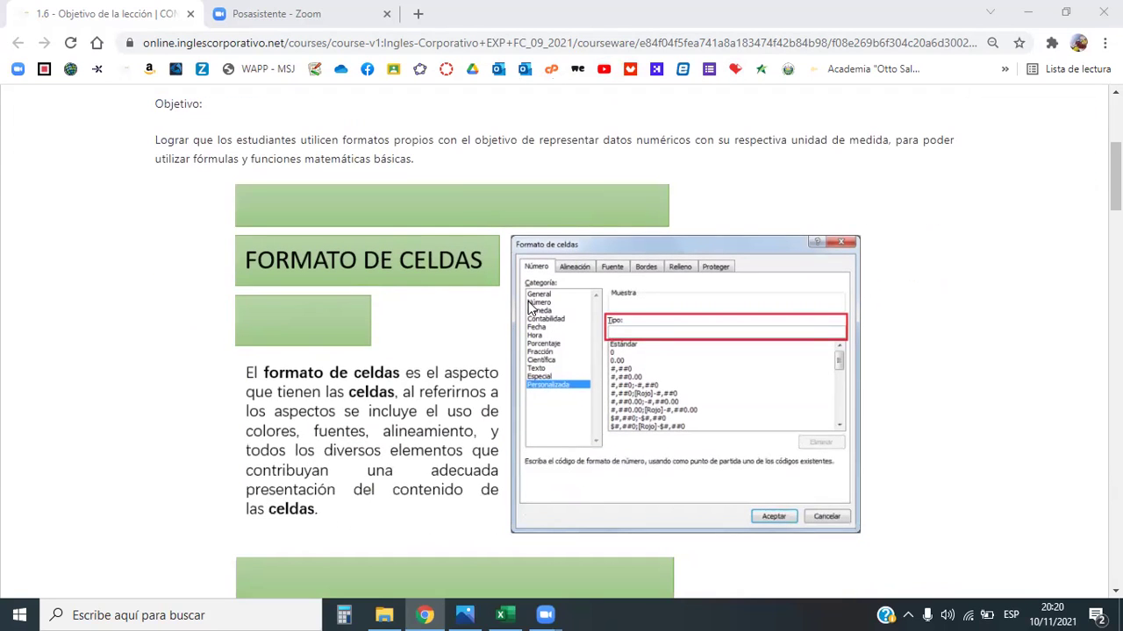
- Switch to the HOJA PRÁCTICA Excel workbook and select cell C37
left_click(500, 615)
left_click(446, 376)
key("Left")
key("Left")
key("Up")
key("Up")
key("Up")
key("Up")
key("Up")
left_click(318, 229)
left_click(243, 228)
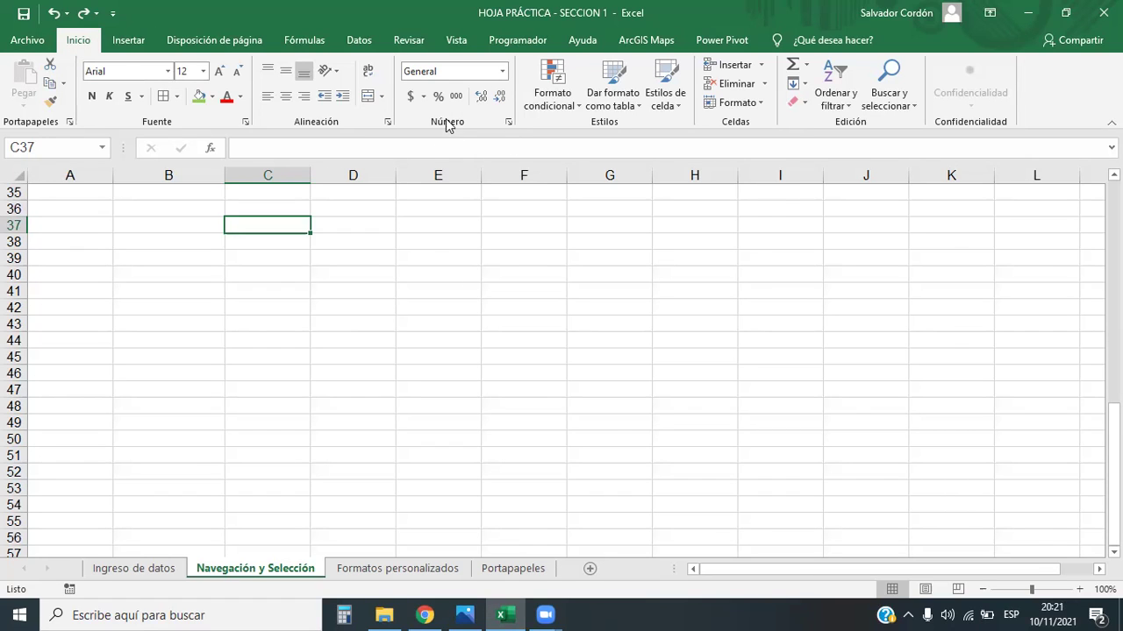
- Open Formato de celdas through Más formatos de número in the Number Format list
left_click(503, 74)
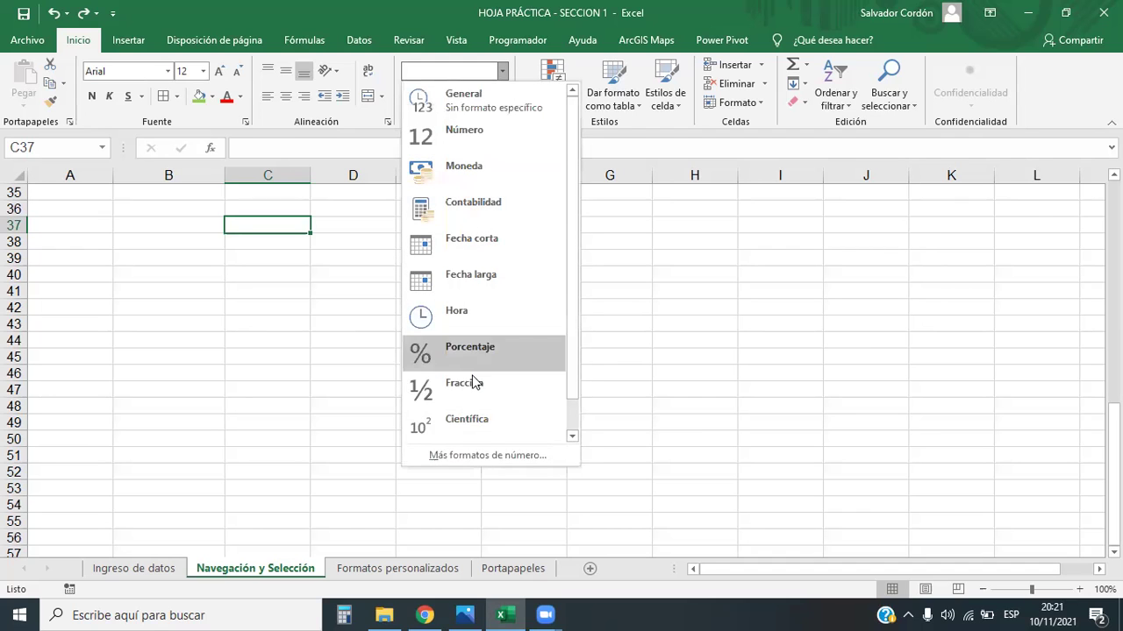
left_click(495, 455)
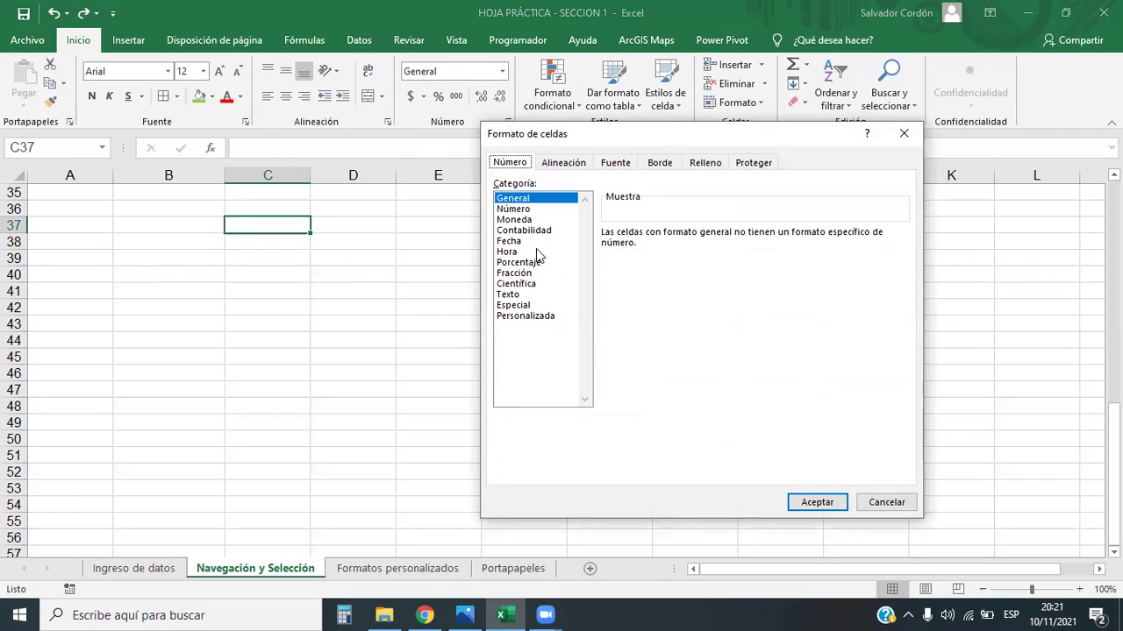
- Choose the Texto category and show the Alineación tab of Formato de celdas
left_click(508, 294)
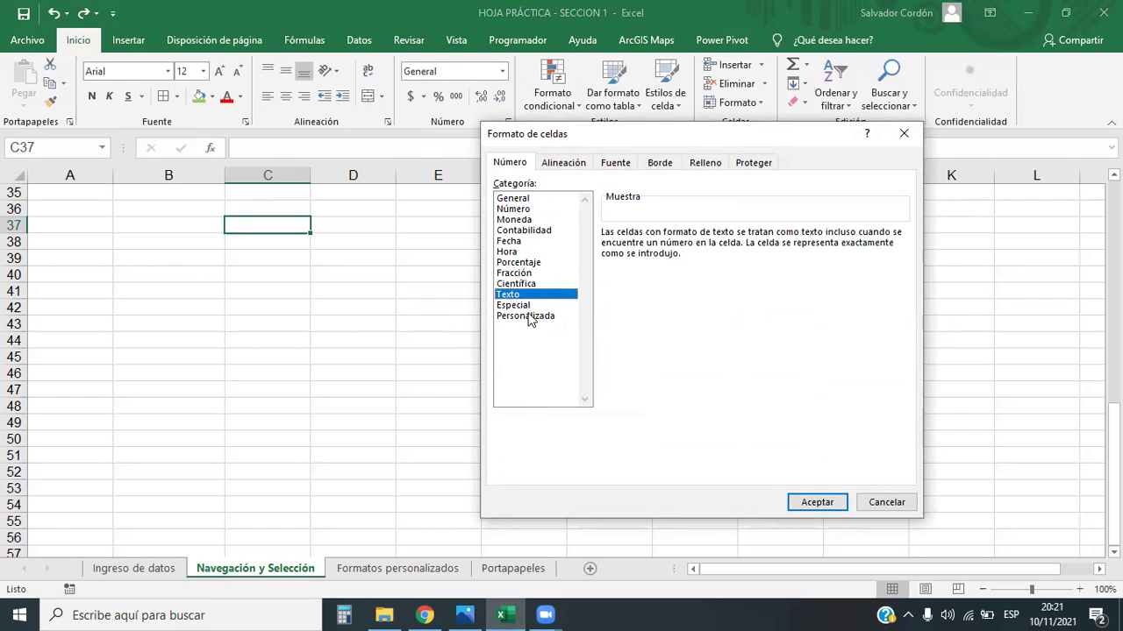
left_click(561, 164)
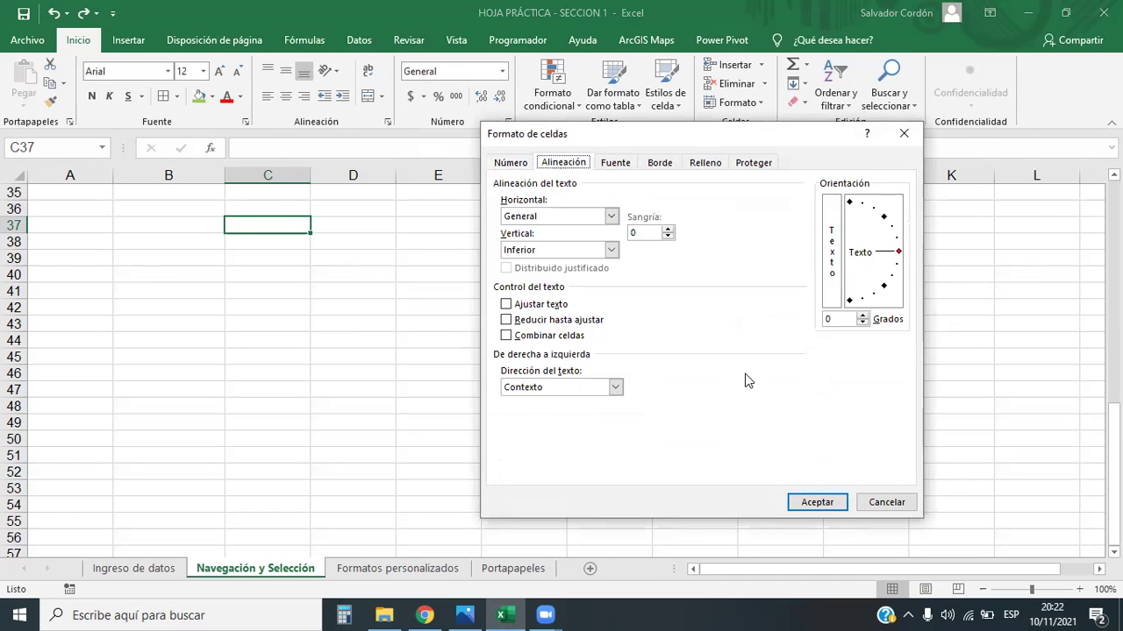
left_click_drag(654, 140, 564, 163)
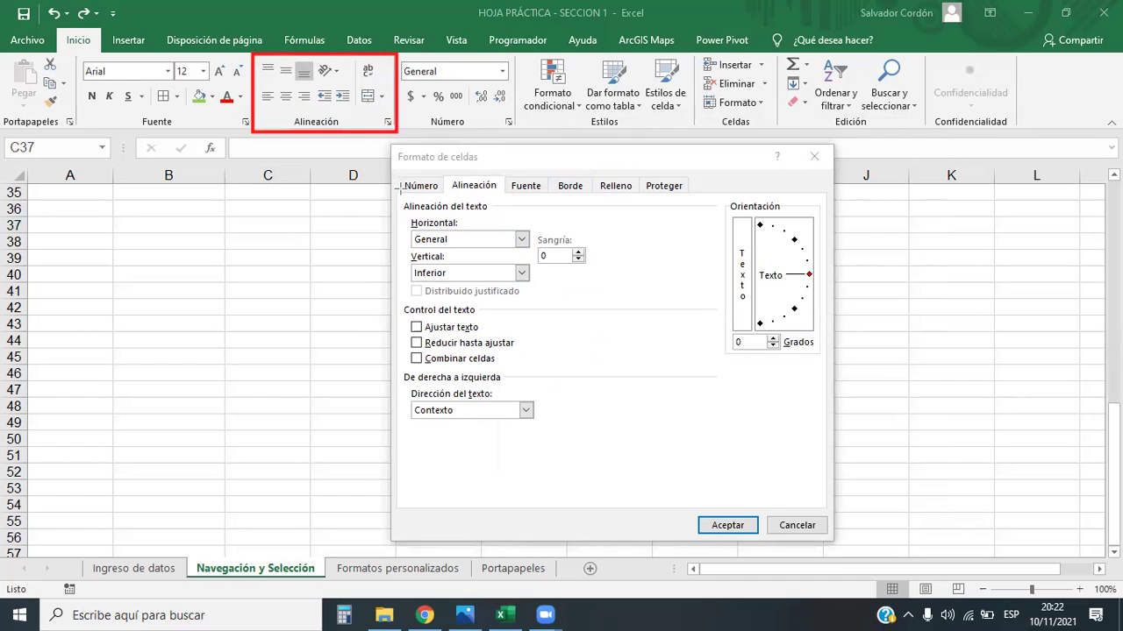
- Outline the alignment options for viewers, then launch Microsoft Word
left_click_drag(396, 190, 824, 431)
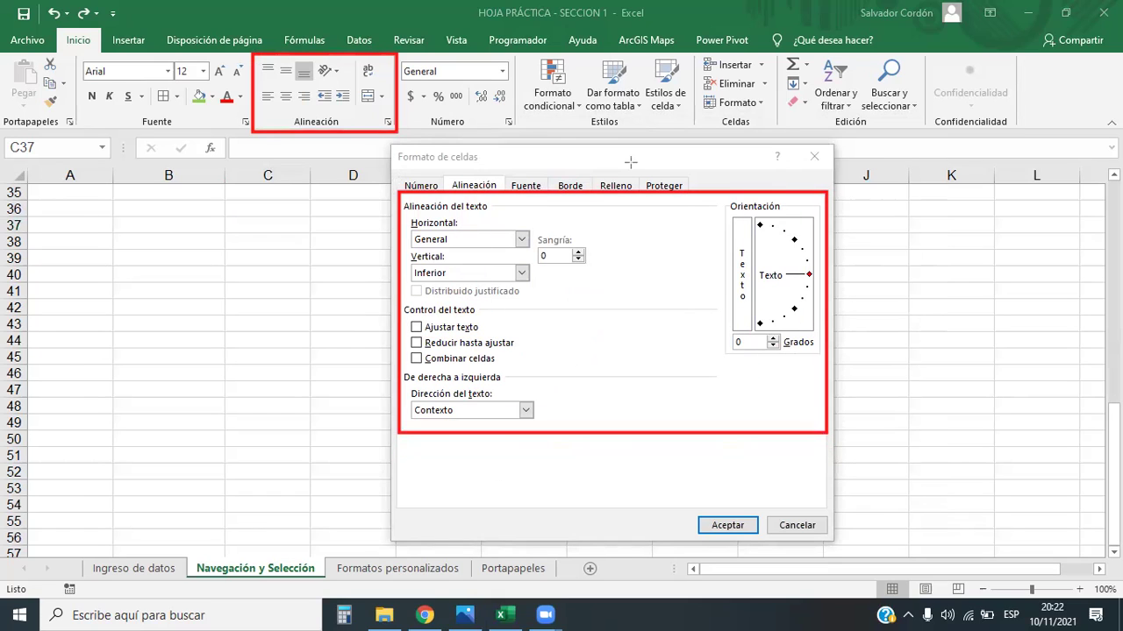
mouse_move(349, 118)
left_mouse_down()
mouse_move(418, 199)
mouse_move(396, 187)
left_mouse_up()
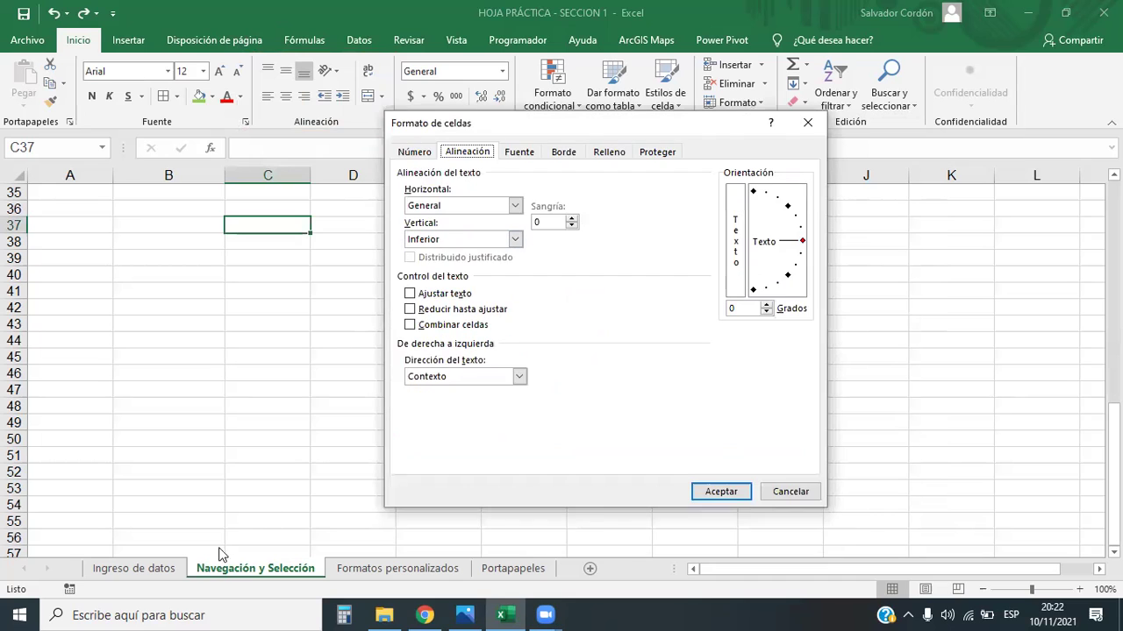
left_click(140, 615)
left_click(158, 316)
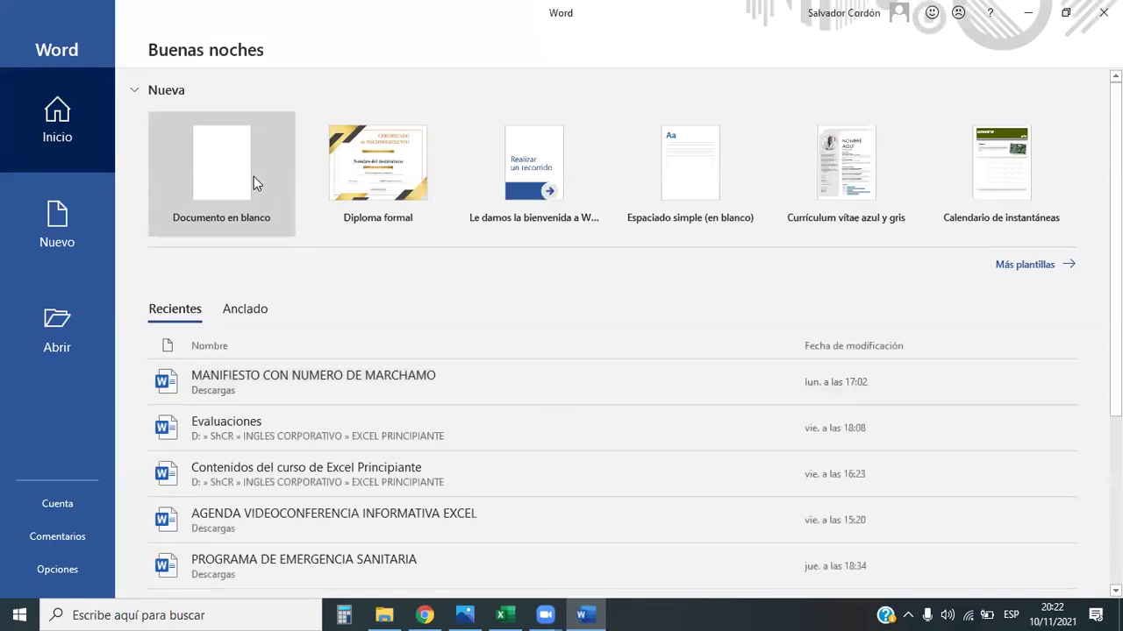
- Create blank Word document Documento1 and return to the Chrome lesson page
left_click(253, 176)
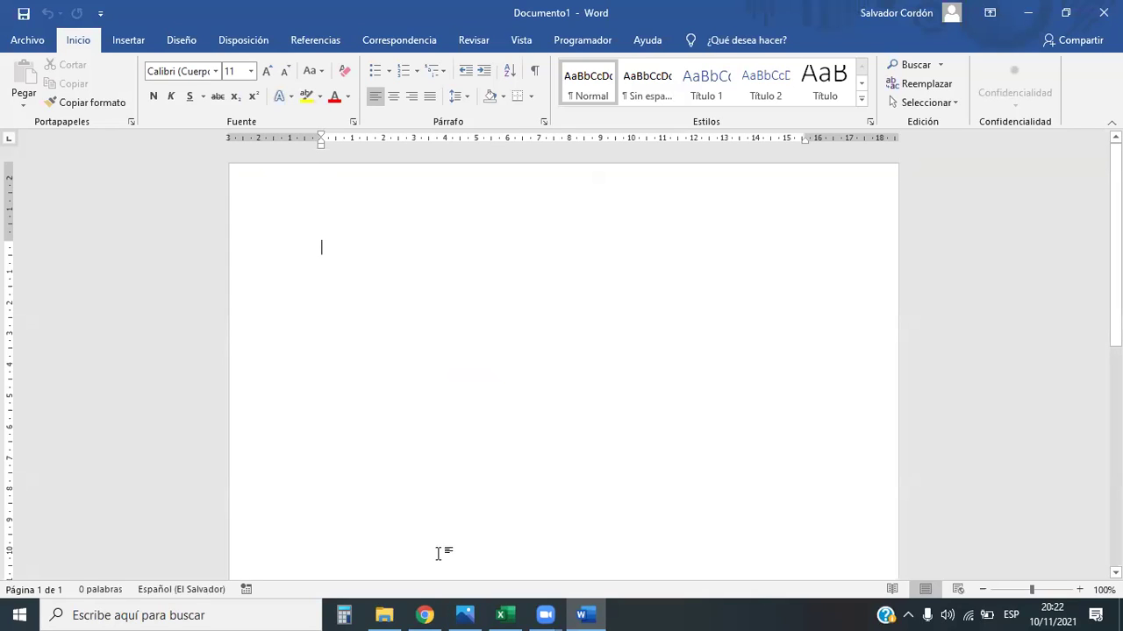
left_click(425, 615)
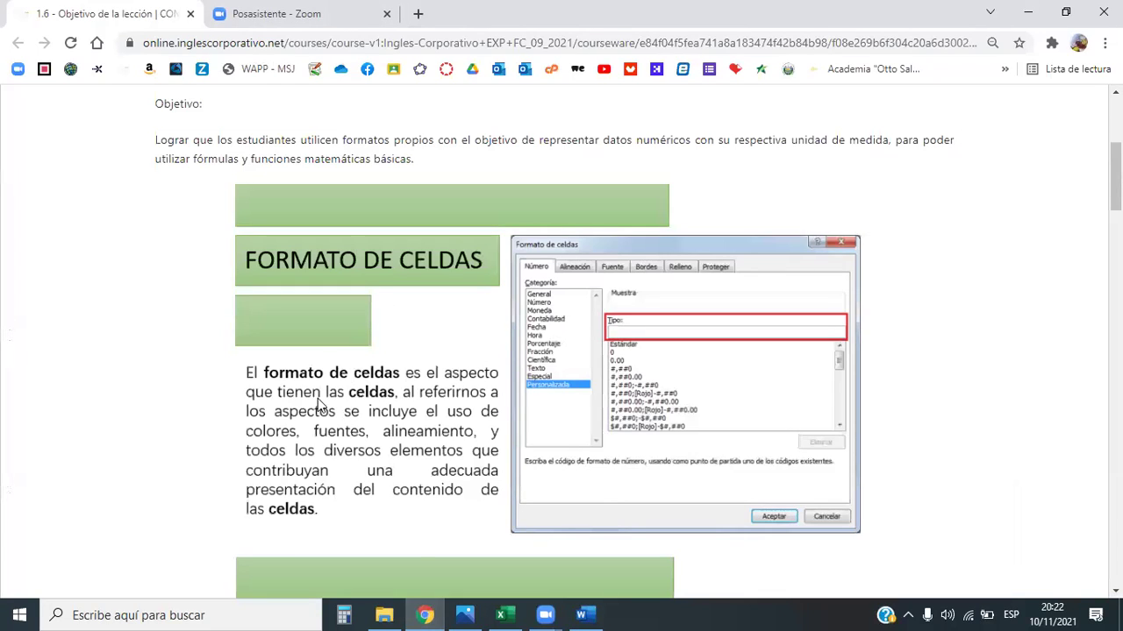
- Copy the lesson's Objetivo paragraph and switch back to Documento1 in Word
scroll(368, 289, "up", 1)
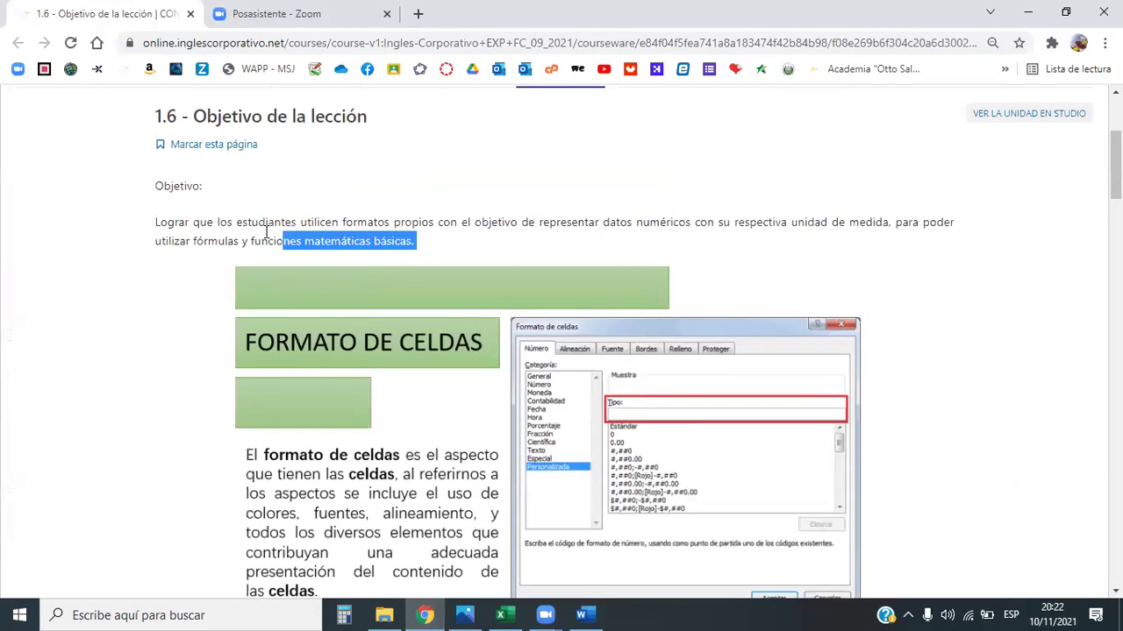
left_click_drag(415, 241, 155, 221)
right_click(238, 227)
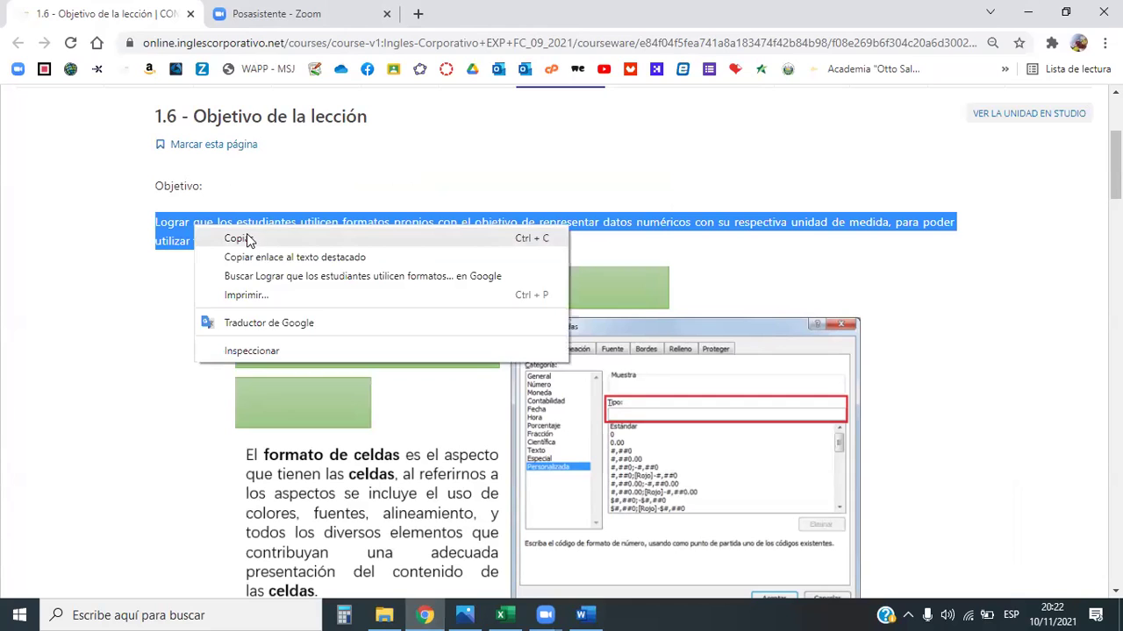
left_click(237, 237)
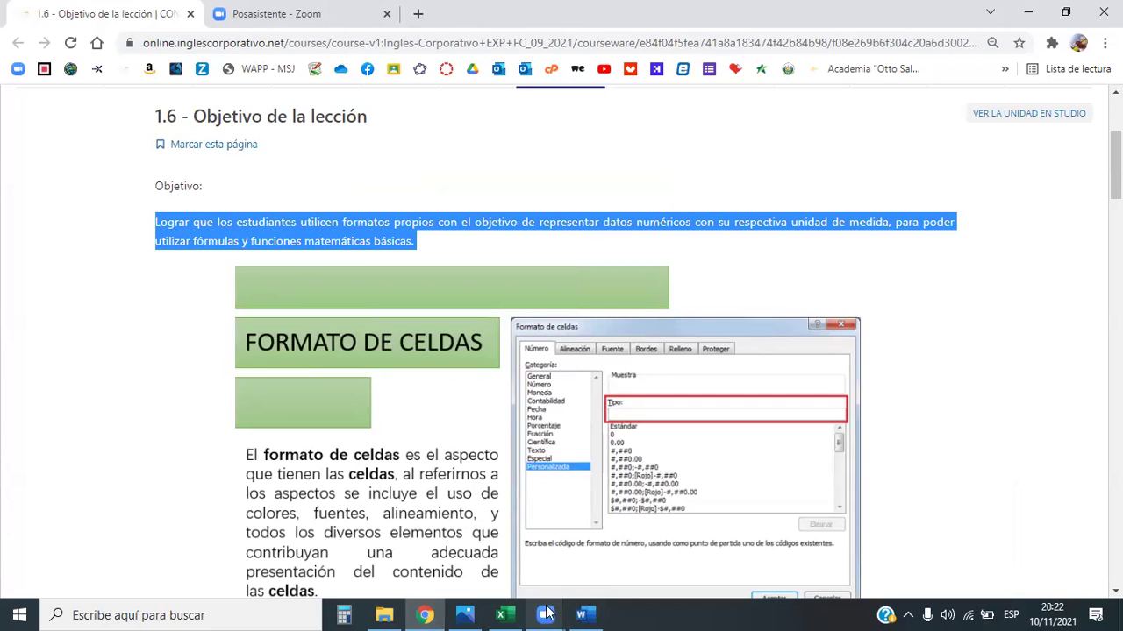
left_click(584, 615)
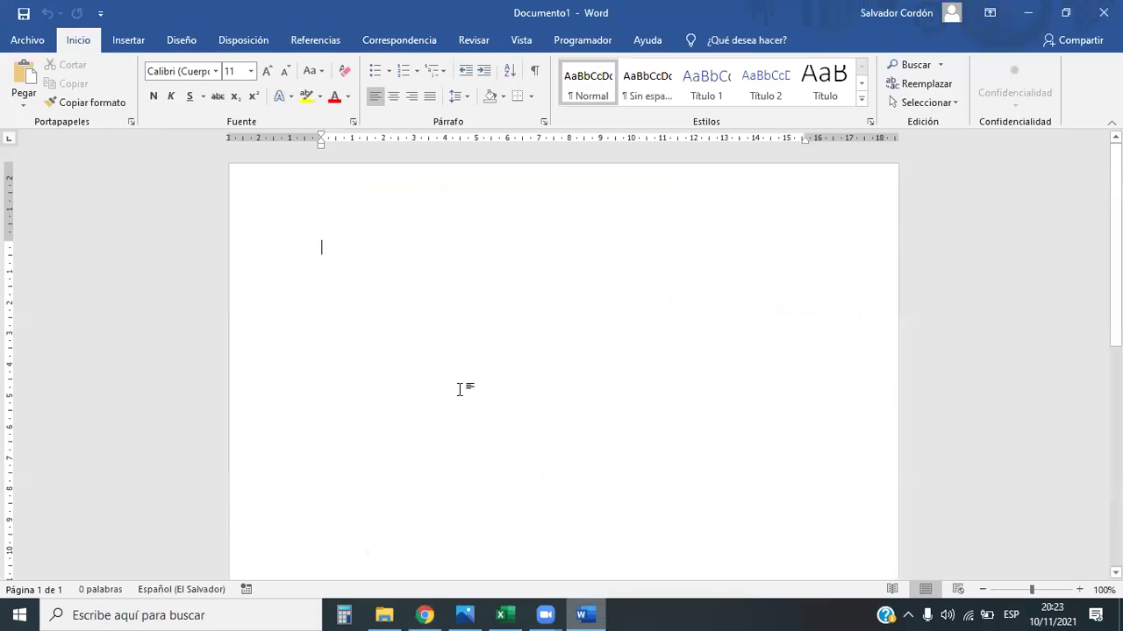
- Paste the objective paragraph as plain text and narrow it with the right indent
right_click(343, 251)
left_click(427, 321)
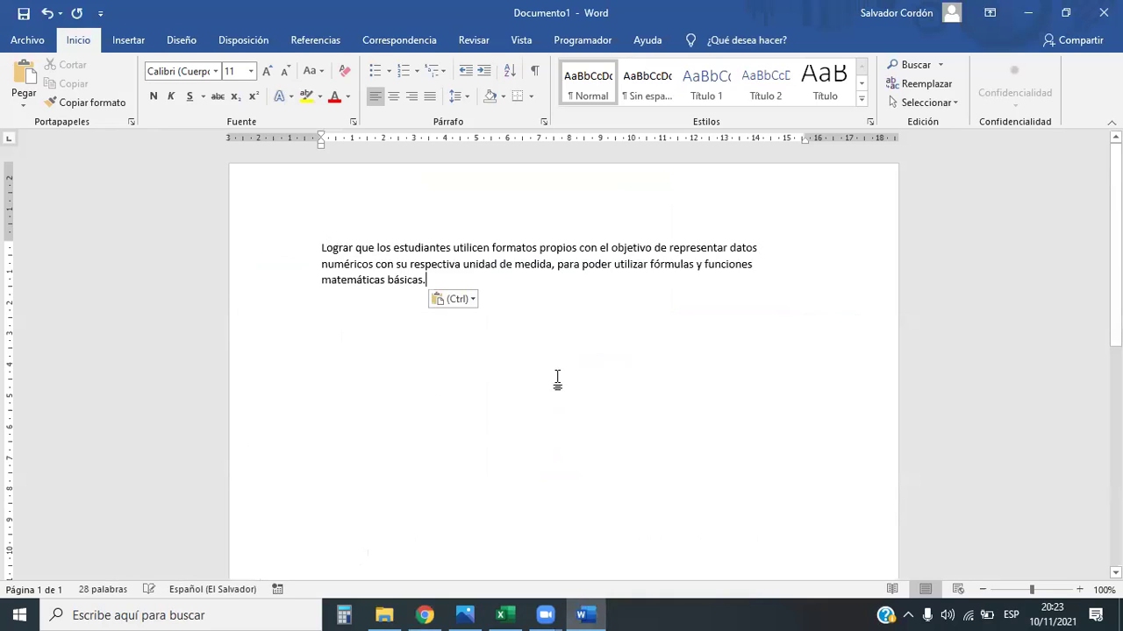
mouse_move(801, 150)
left_mouse_down()
mouse_move(534, 153)
mouse_move(545, 152)
left_mouse_up()
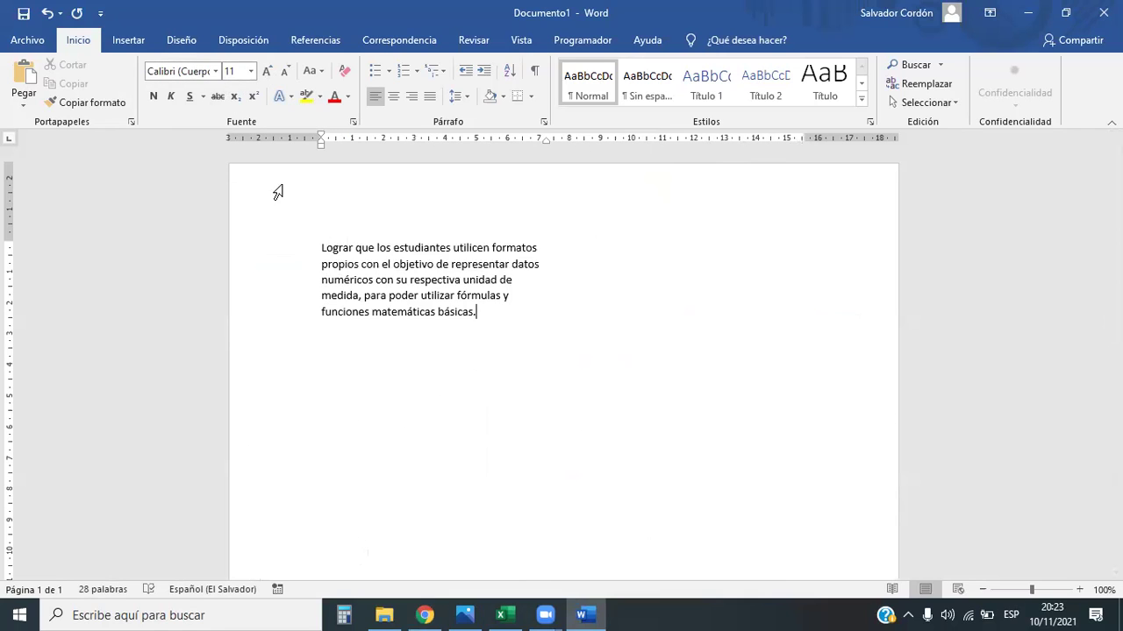
left_click(215, 71)
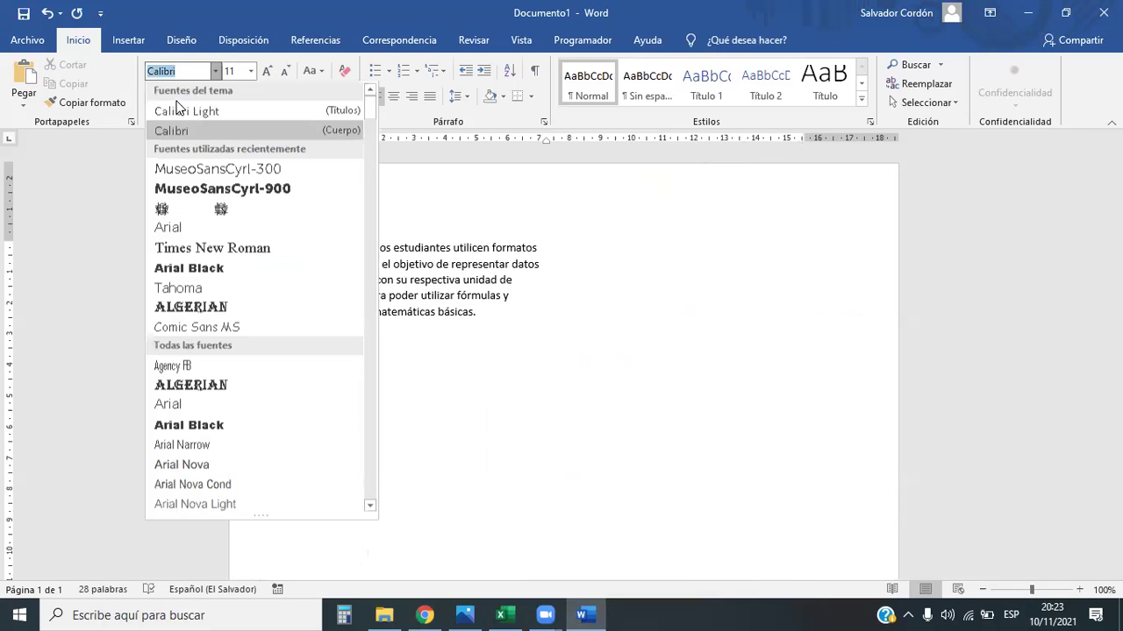
left_click(492, 310)
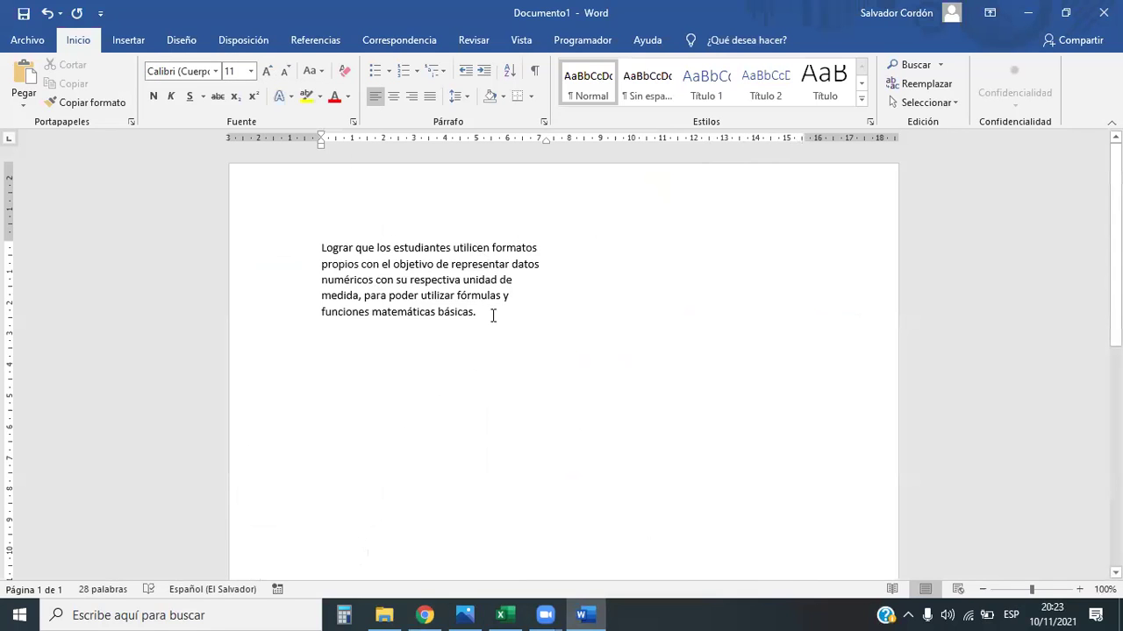
- Try Center, Left, Right and Justify alignments on the pasted paragraph
left_click_drag(480, 318, 321, 248)
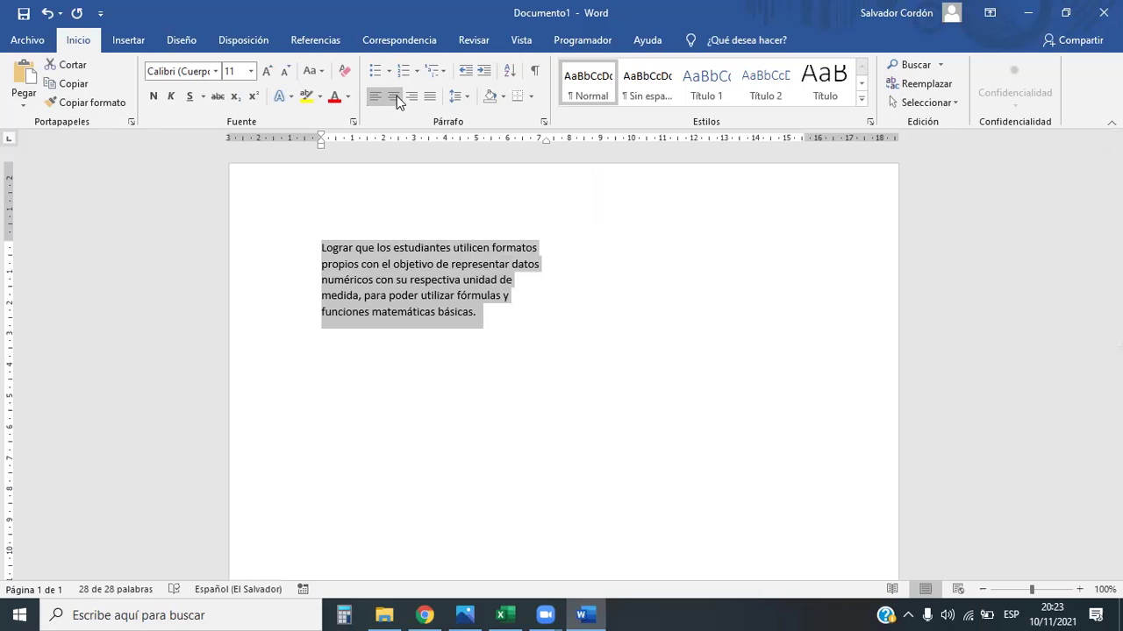
left_click(393, 97)
left_click(372, 98)
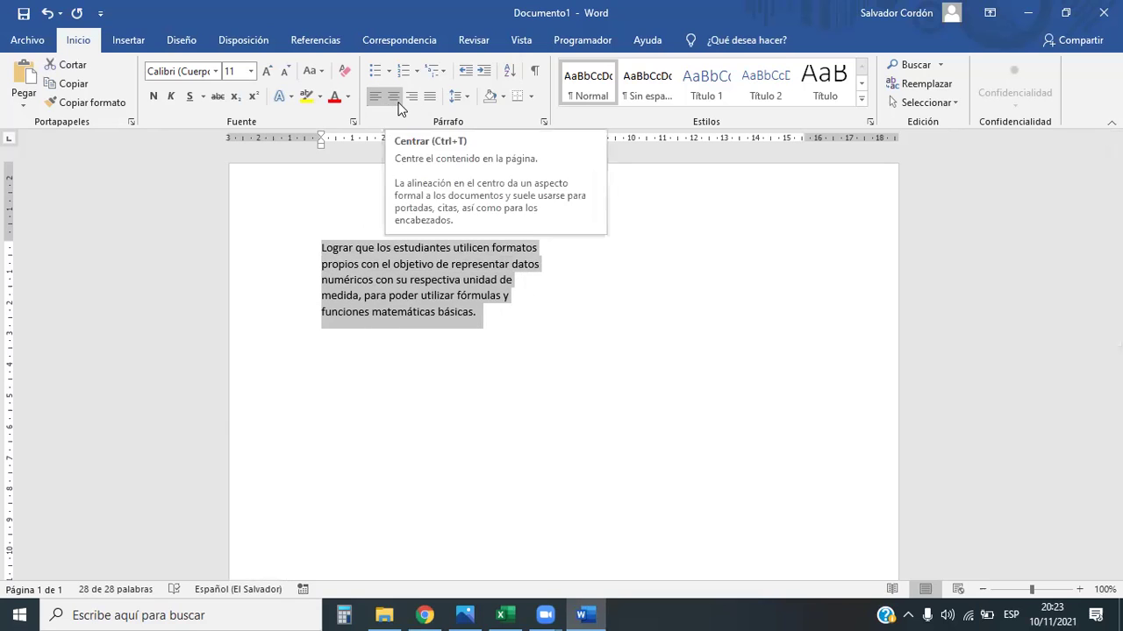
left_click(394, 98)
left_click(412, 98)
left_click(429, 99)
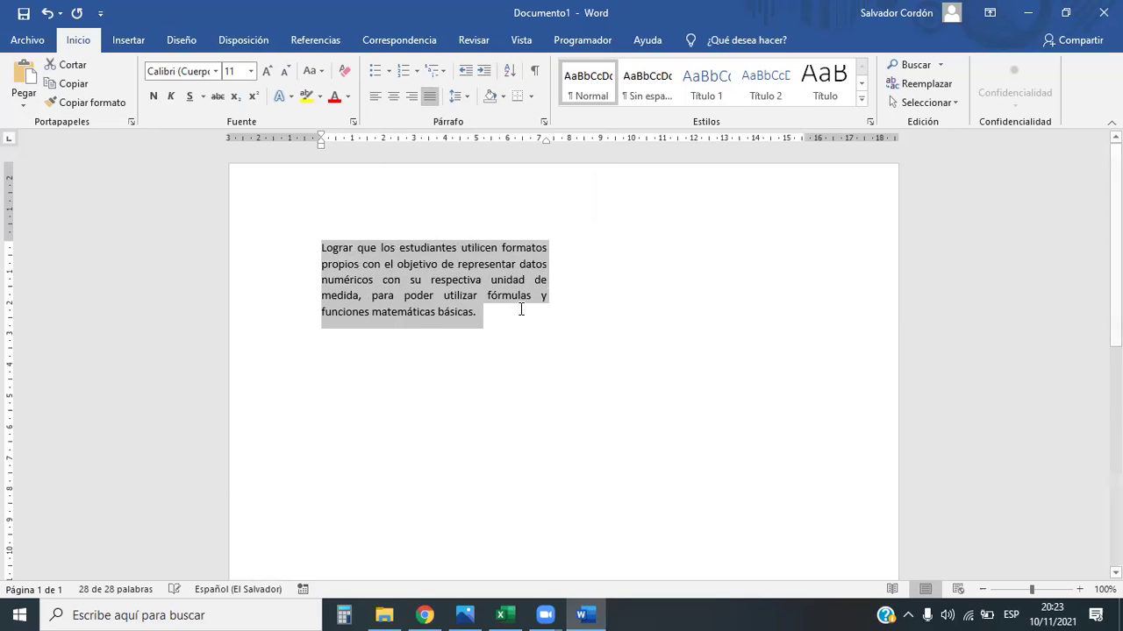
left_click(561, 373)
- Reselect the paragraph, settle on left alignment, and return to the Excel workbook
double_click(300, 246)
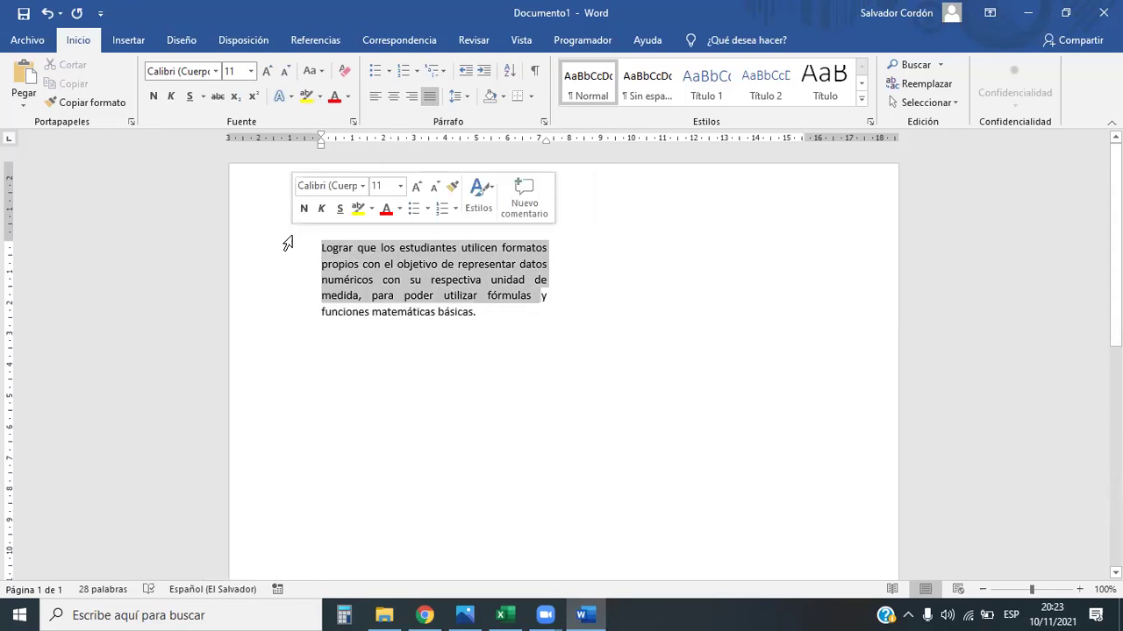
left_click(374, 96)
left_click(511, 319)
left_click_drag(512, 319, 303, 257)
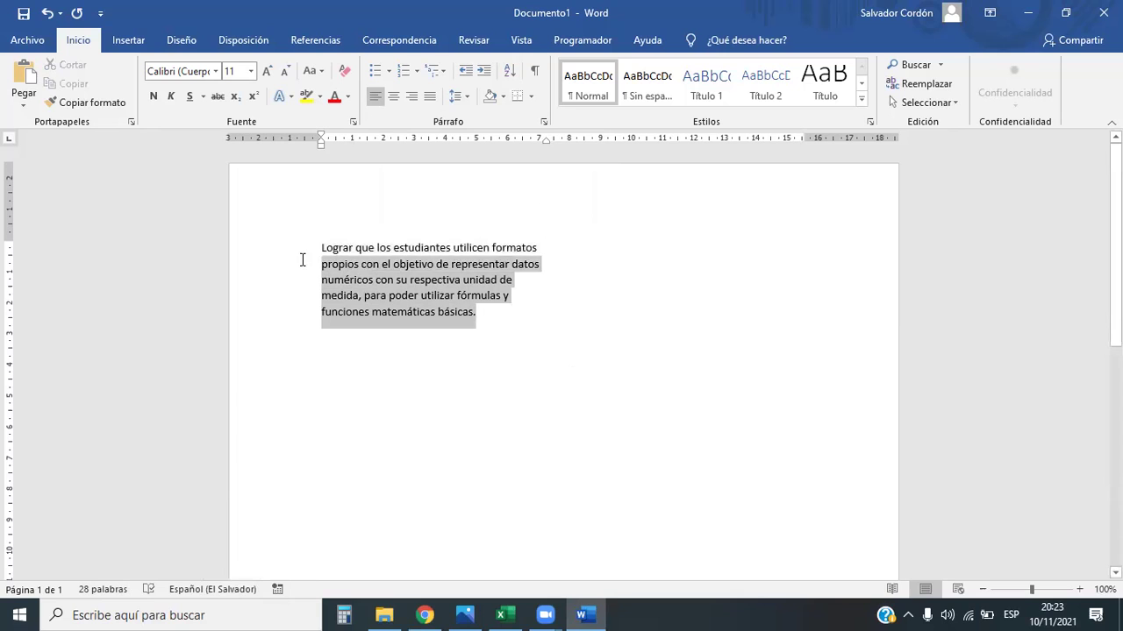
left_click(501, 302)
triple_click(350, 247)
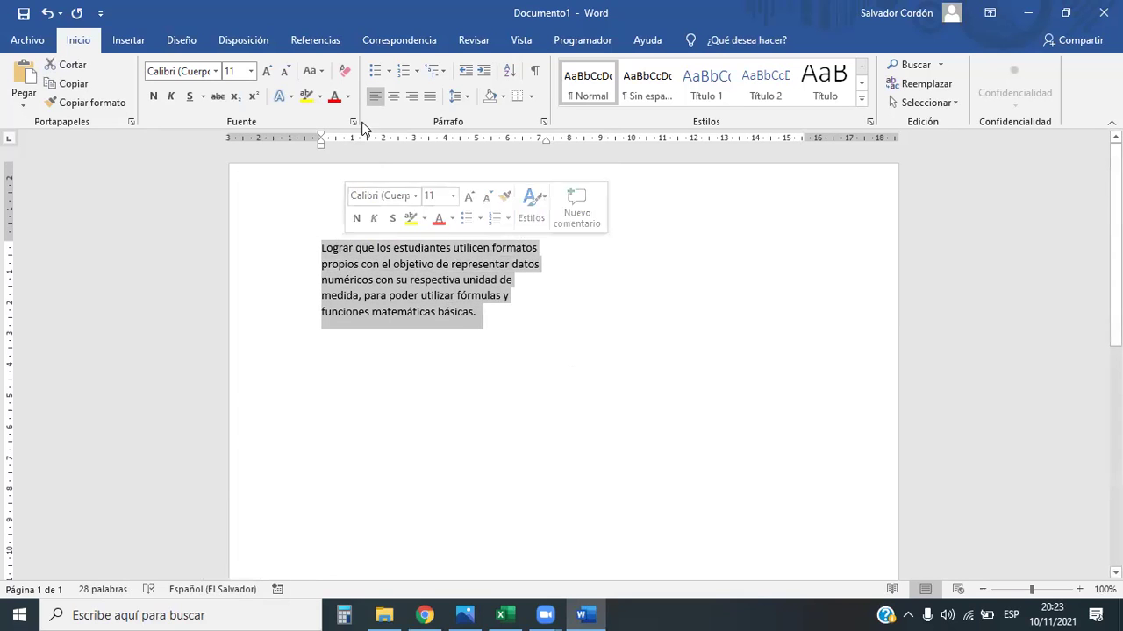
left_click(429, 95)
left_click(375, 96)
left_click_drag(518, 340, 319, 252)
key("ctrl+c")
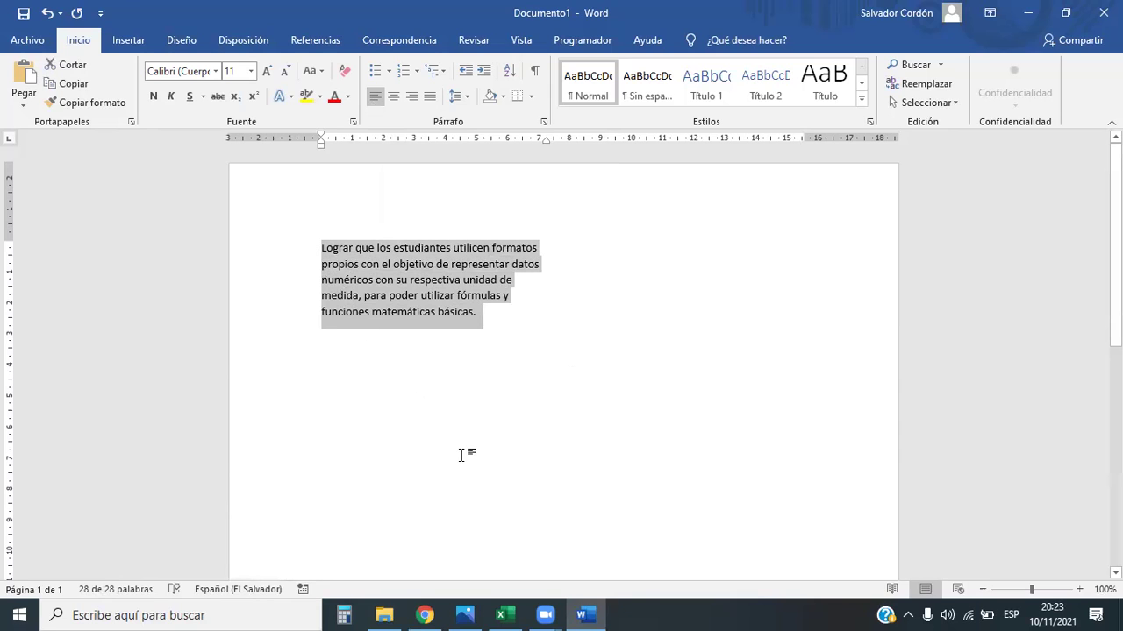
left_click(501, 615)
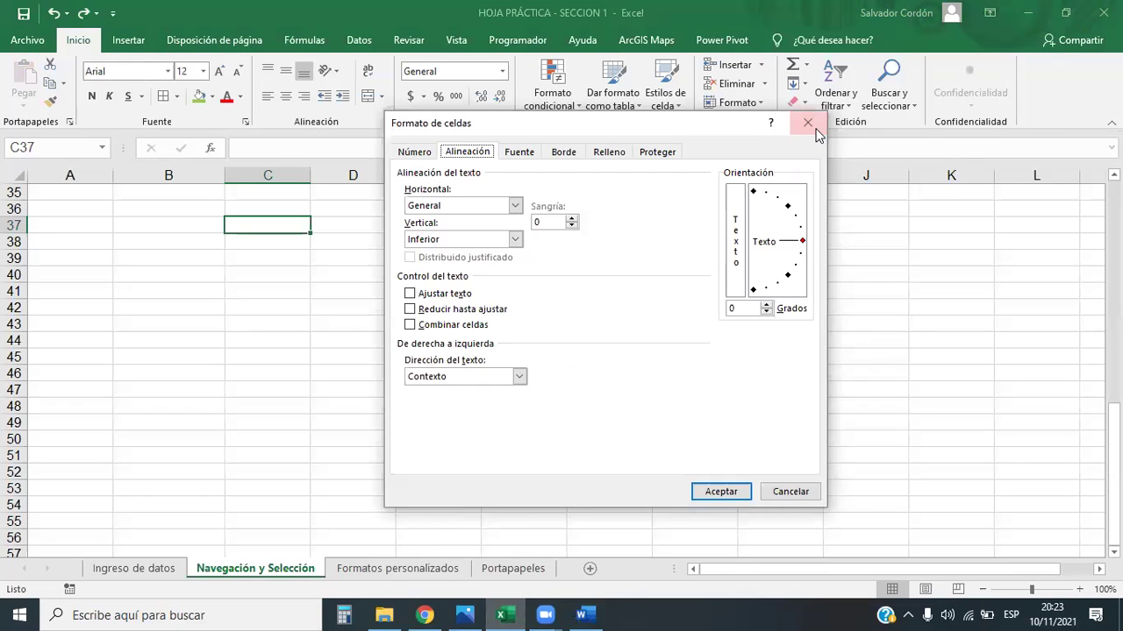
- Close Formato de celdas and paste the objective paragraph into cell B38
left_click(808, 122)
left_click(270, 257)
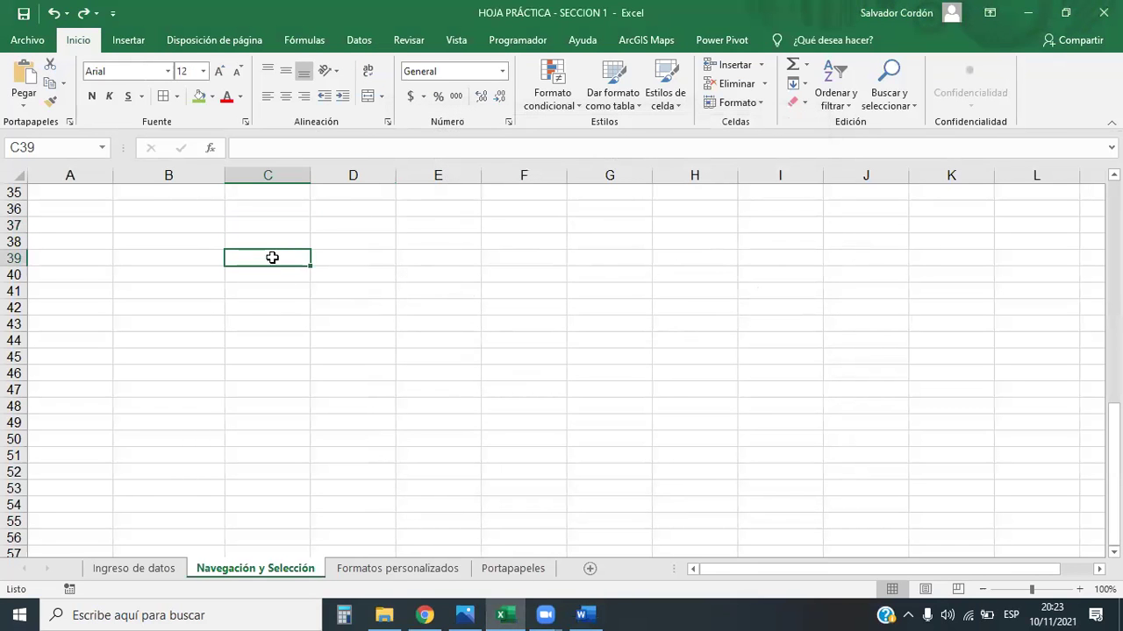
left_click(184, 235)
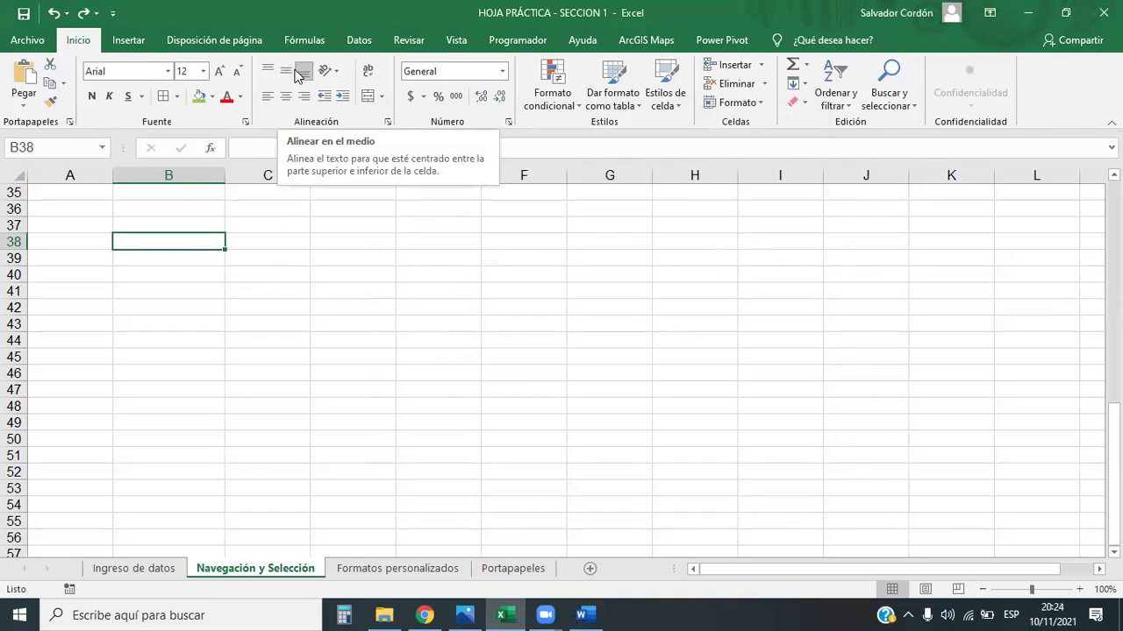
right_click(184, 243)
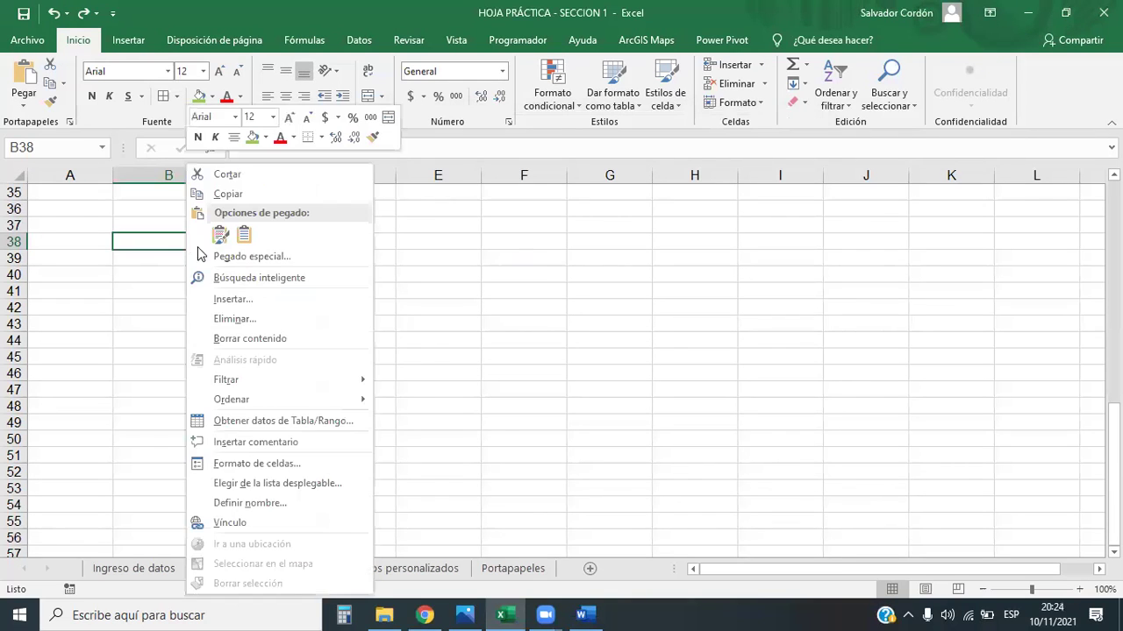
left_click(221, 234)
left_click(233, 238)
left_click(185, 367)
left_click_drag(176, 243, 175, 259)
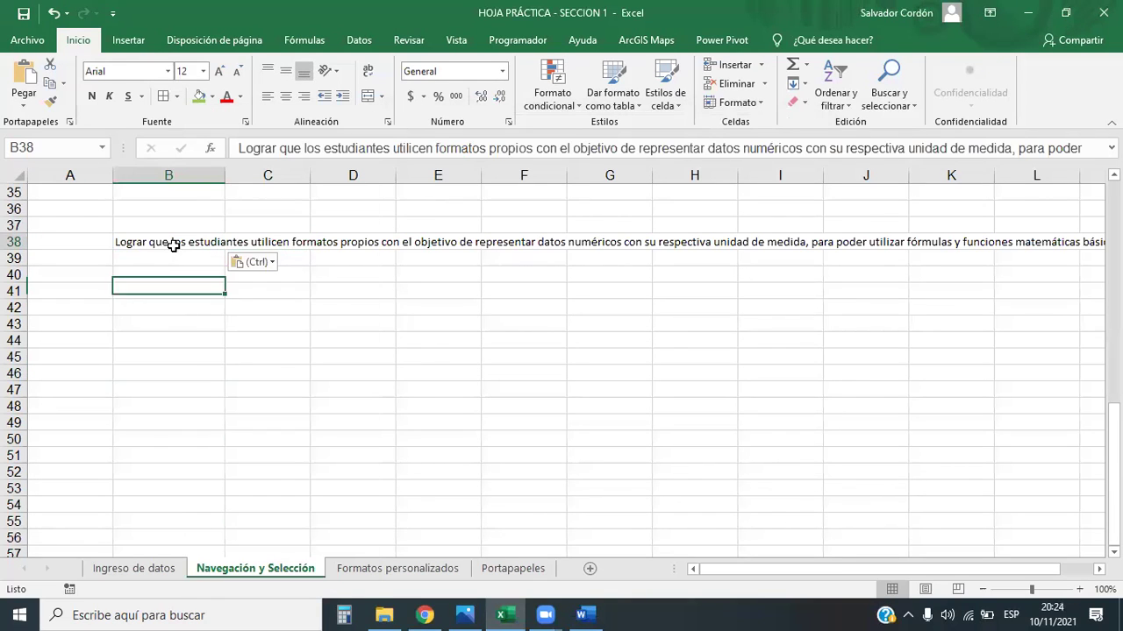
left_click(233, 357)
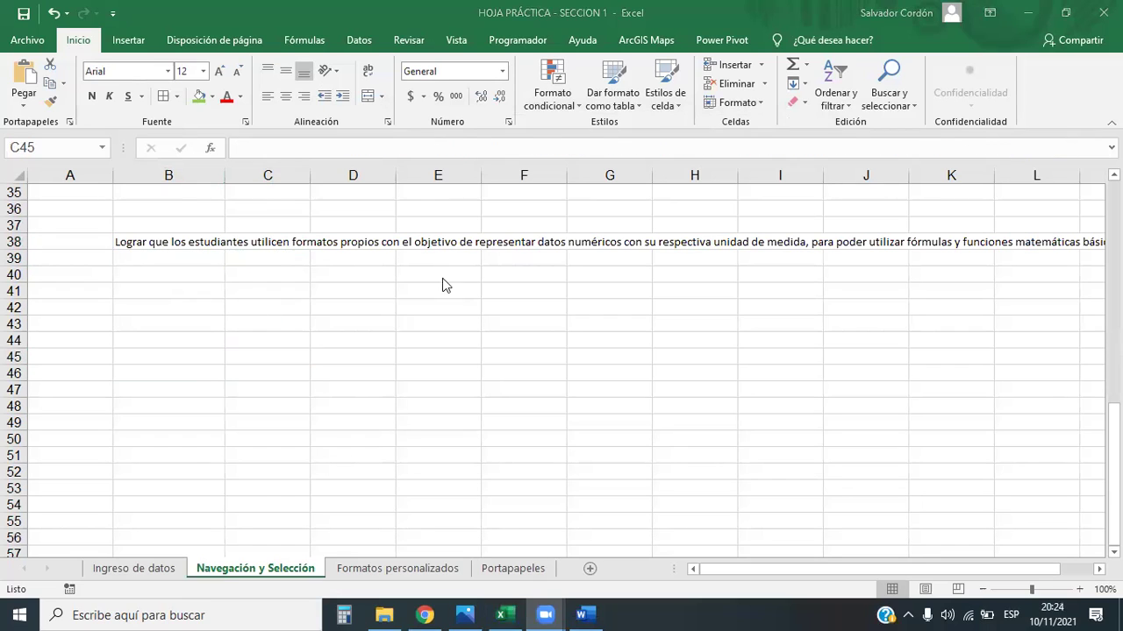
left_click(202, 237)
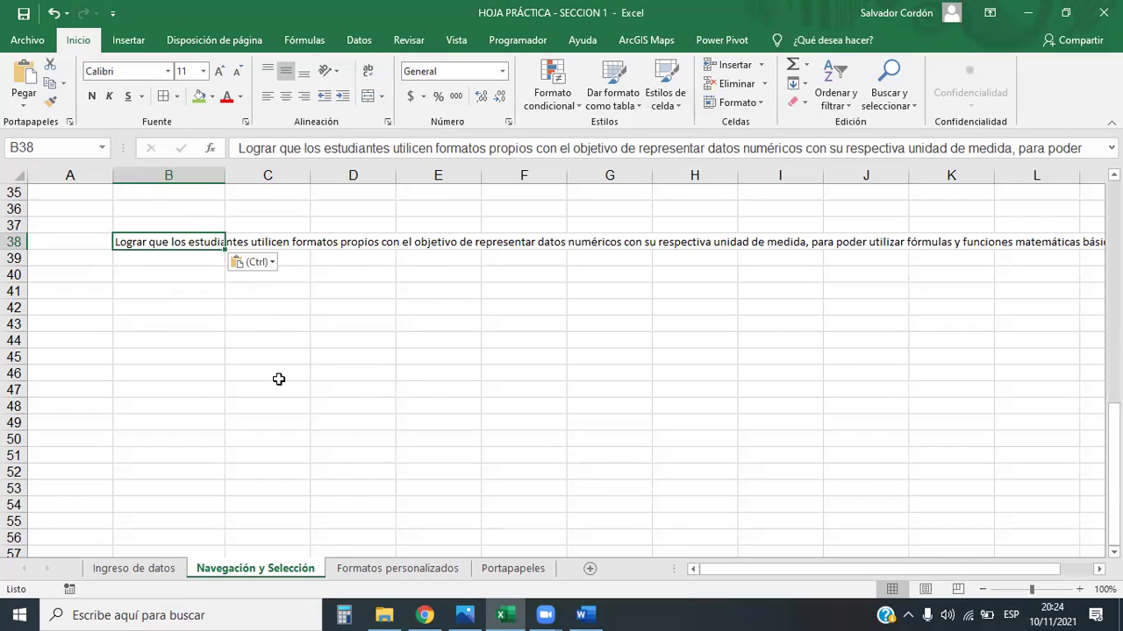
- Enter 4 in C38 to test the text overflow, then delete it
left_click(260, 237)
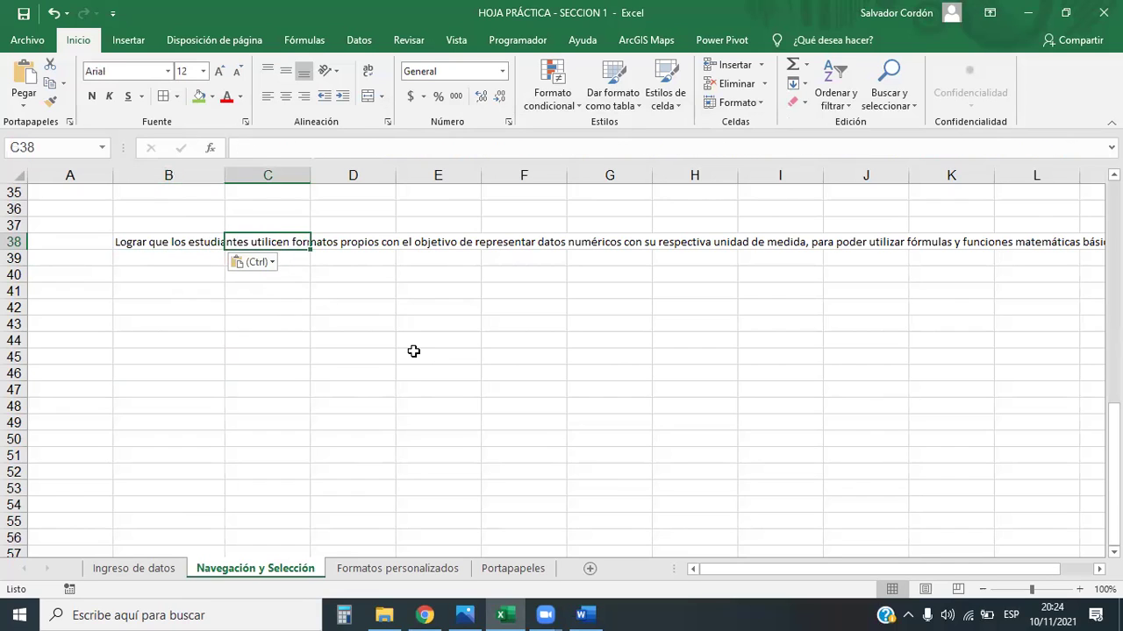
type("4")
key("Return")
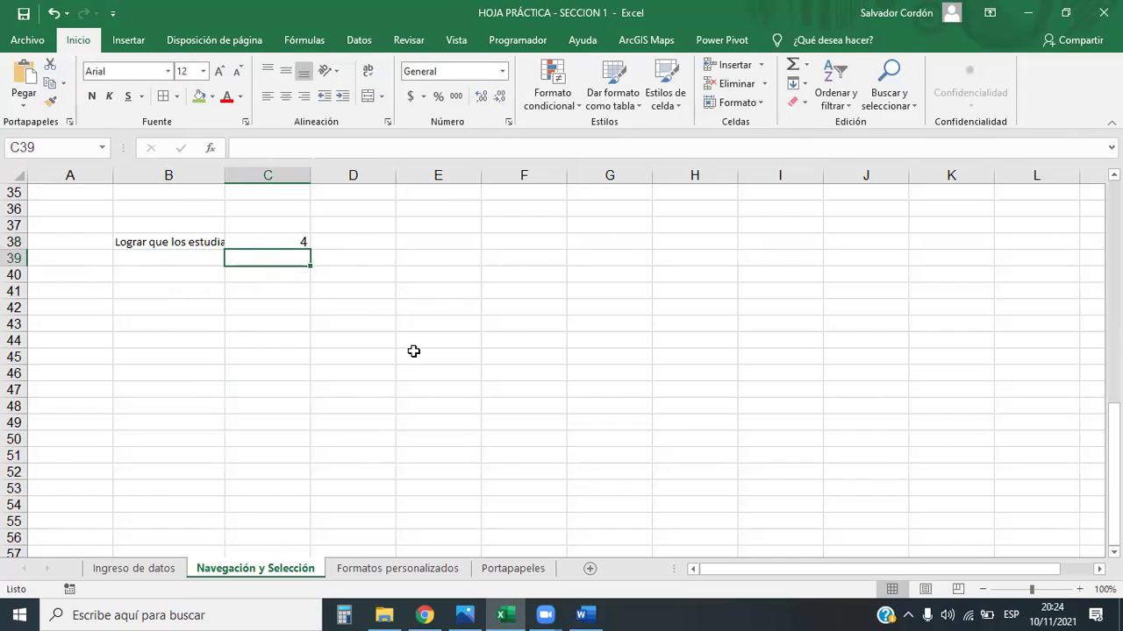
left_click(196, 230)
left_click(197, 242)
left_click(295, 243)
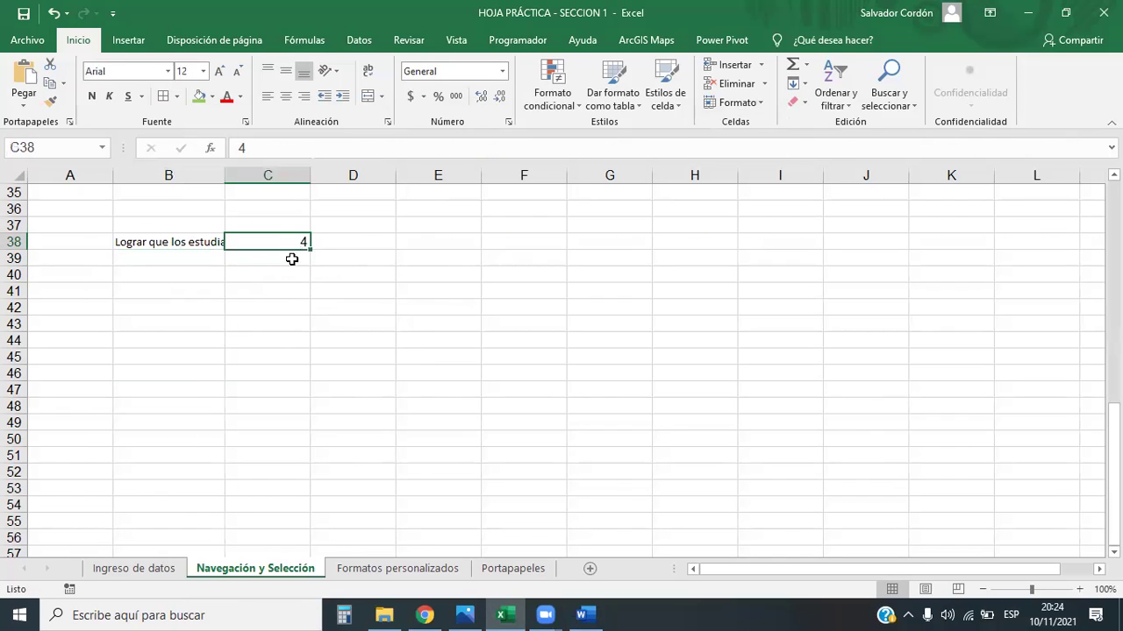
key("Delete")
left_click(285, 303)
left_click(213, 242)
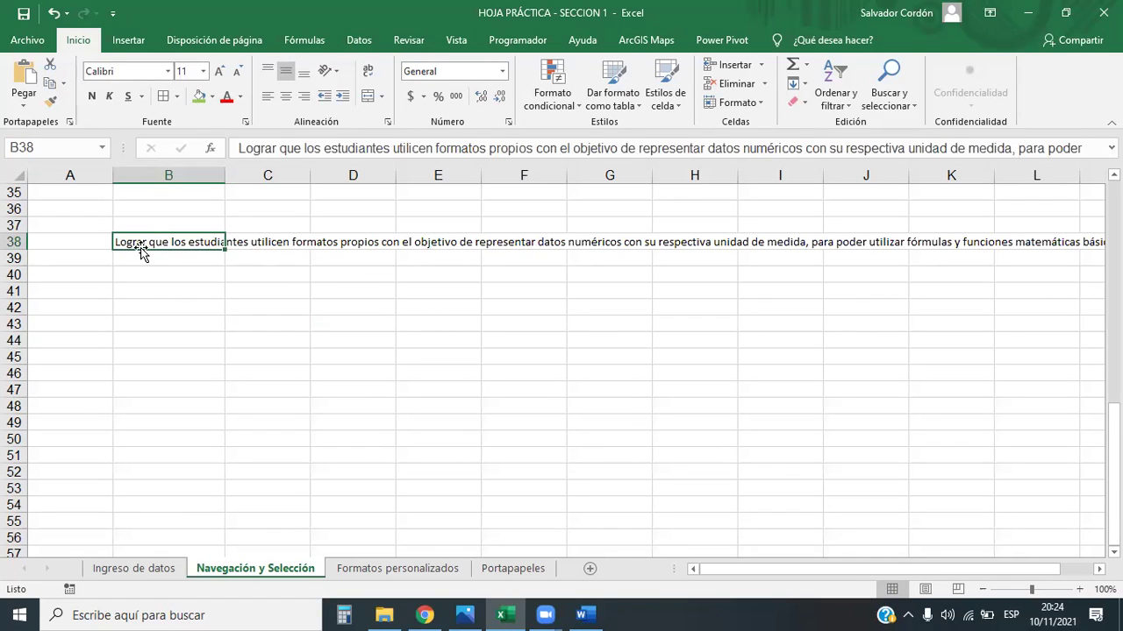
- Make row 38 about 99.75 points tall, double column B, and retest overflow with 5
left_click_drag(14, 250, 15, 348)
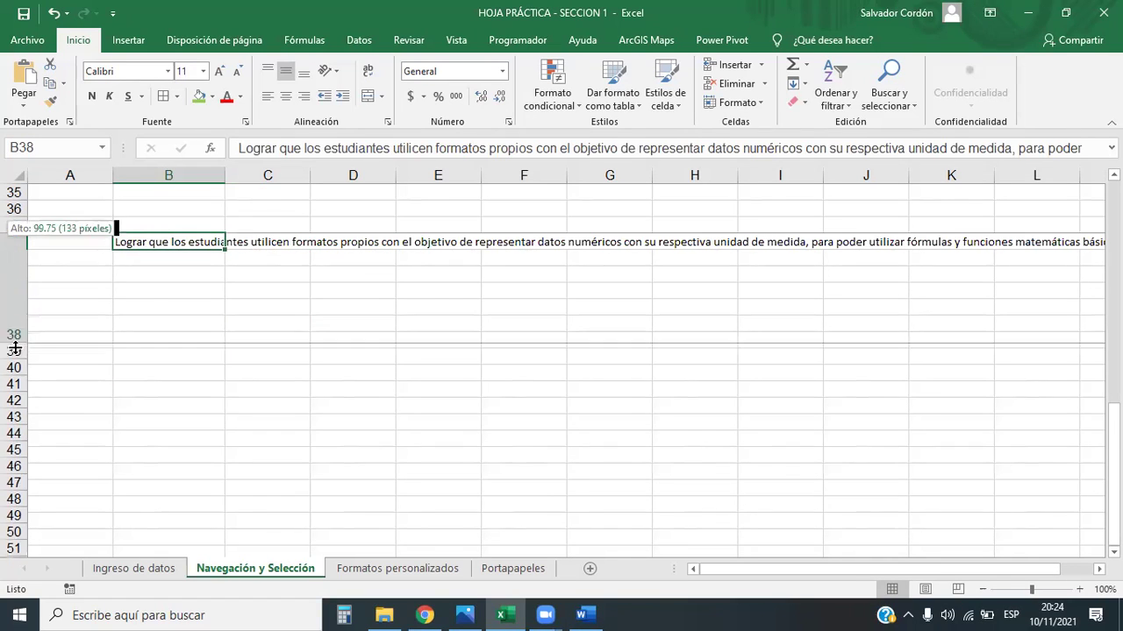
left_click_drag(224, 176, 351, 175)
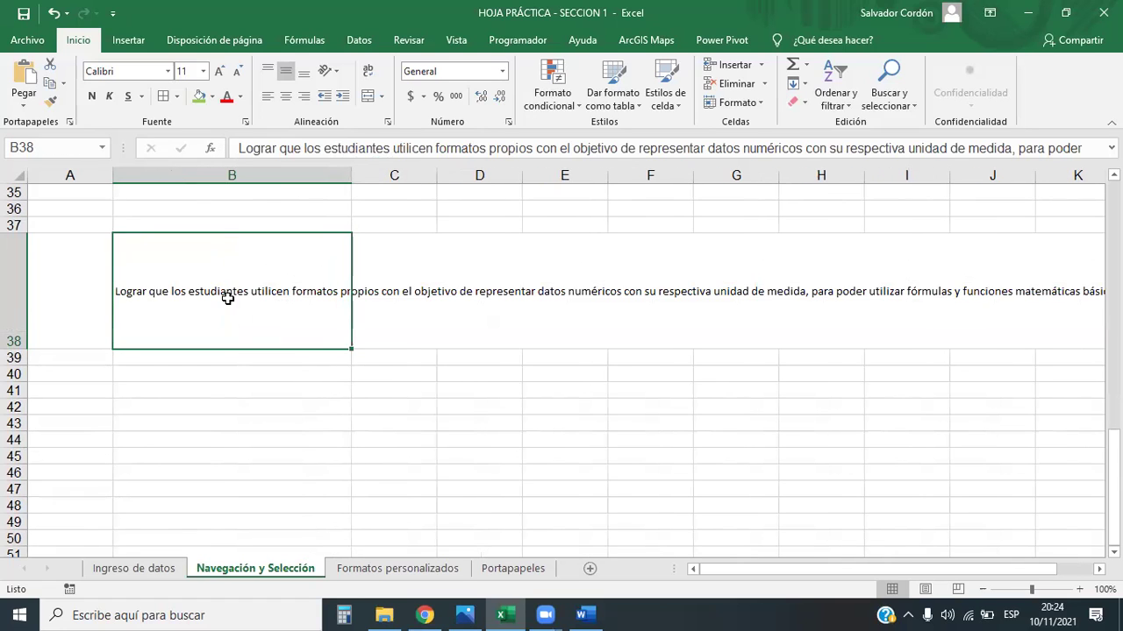
left_click(386, 293)
type("5")
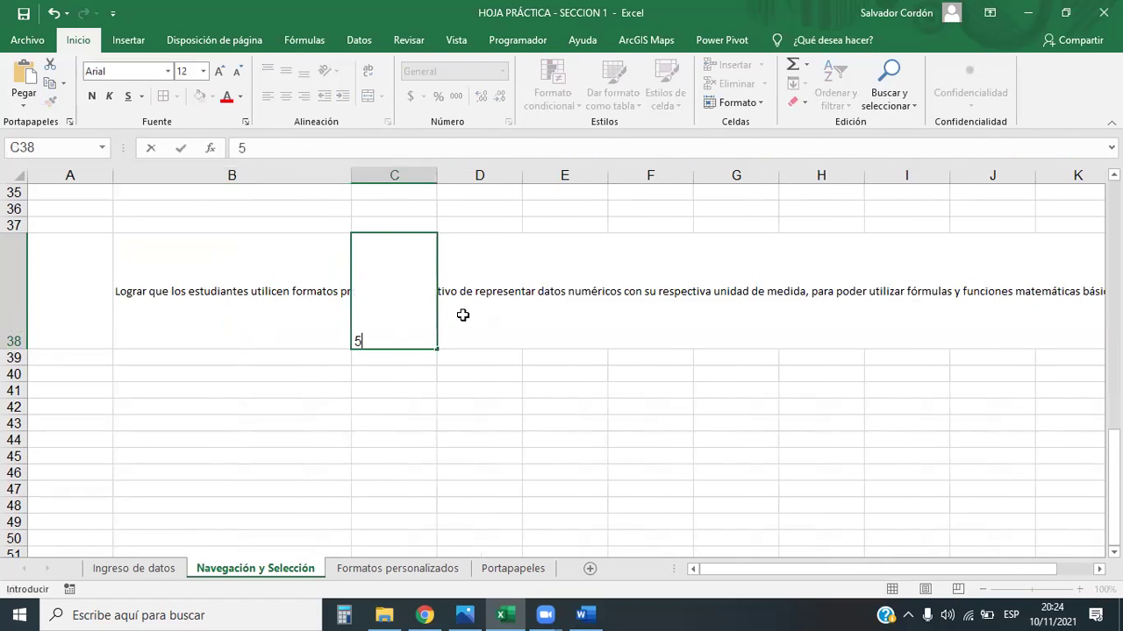
key("Return")
left_click(393, 282)
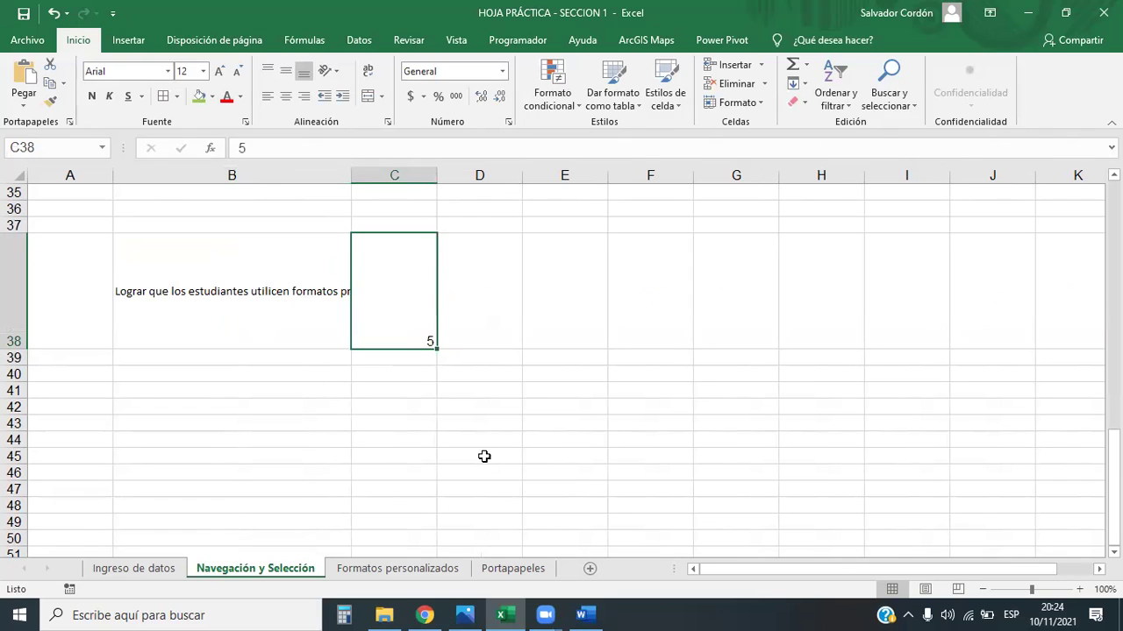
key("Delete")
left_click(229, 290)
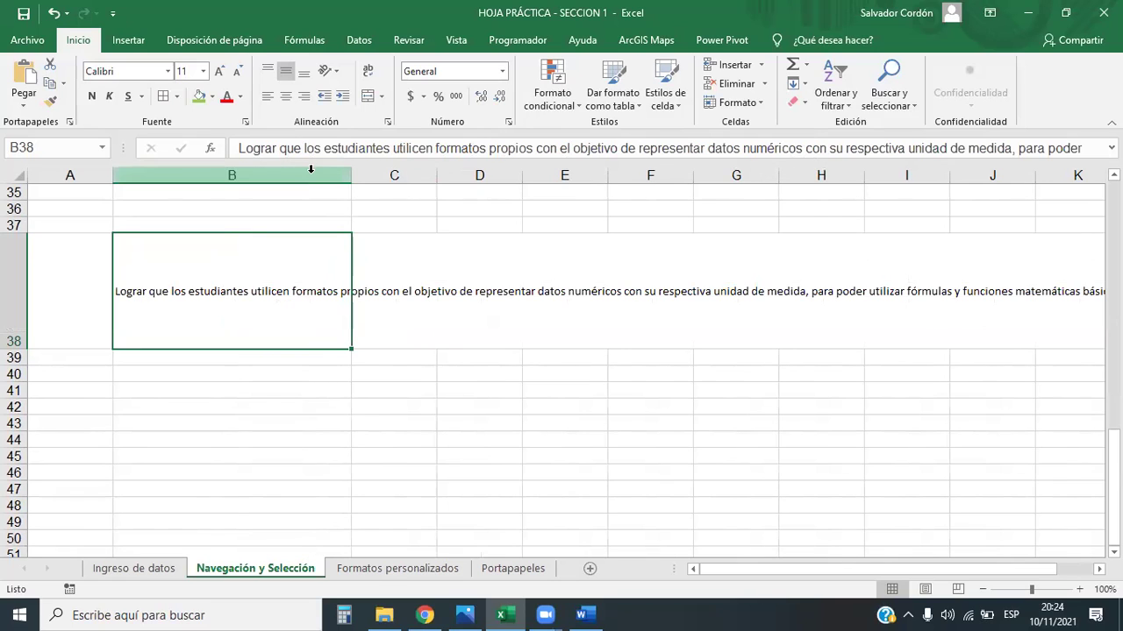
- Turn on Ajustar texto so B38's objective text wraps onto multiple lines
left_click(367, 77)
left_click(344, 408)
left_click(321, 304)
left_click(372, 428)
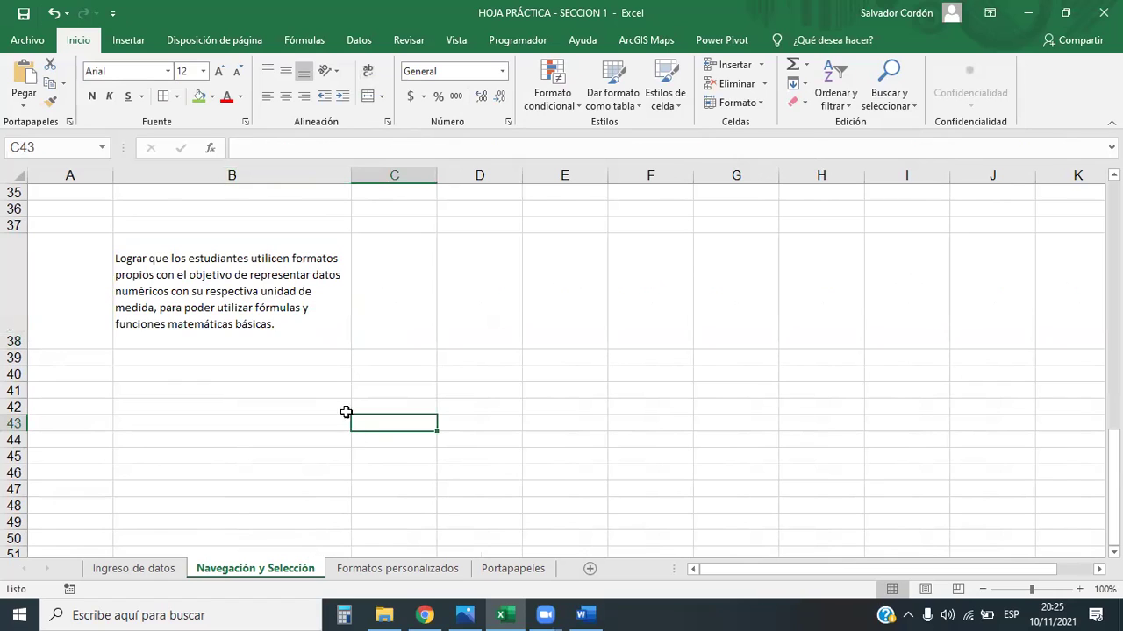
left_click(282, 312)
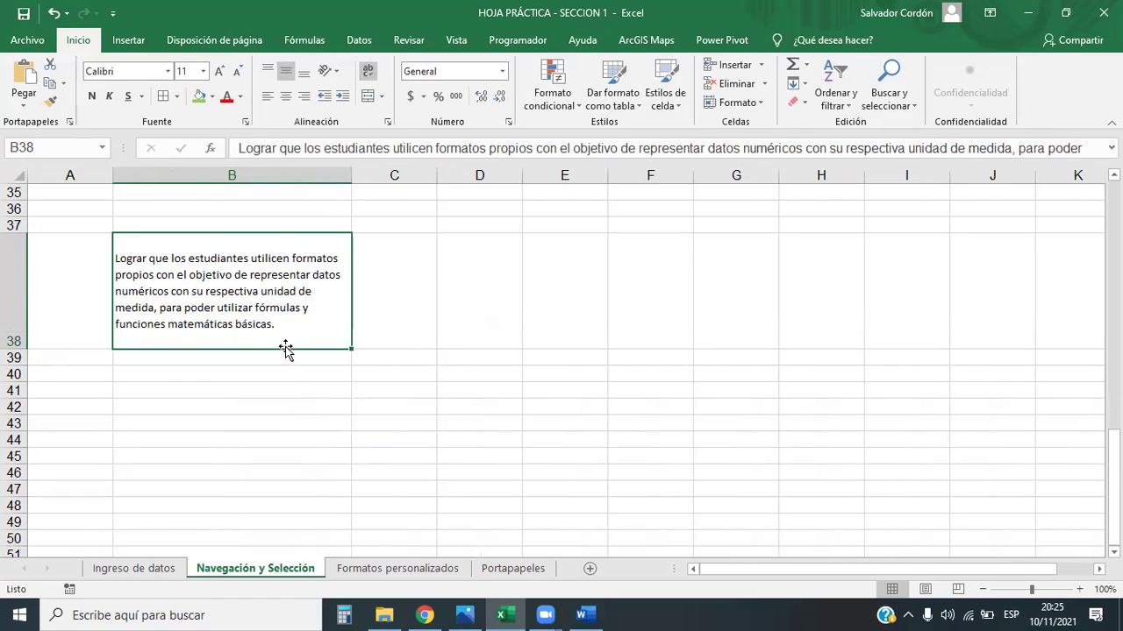
- Try the alignment buttons, ending with B38 centred horizontally and vertically
left_click(267, 96)
left_click(286, 96)
left_click(303, 96)
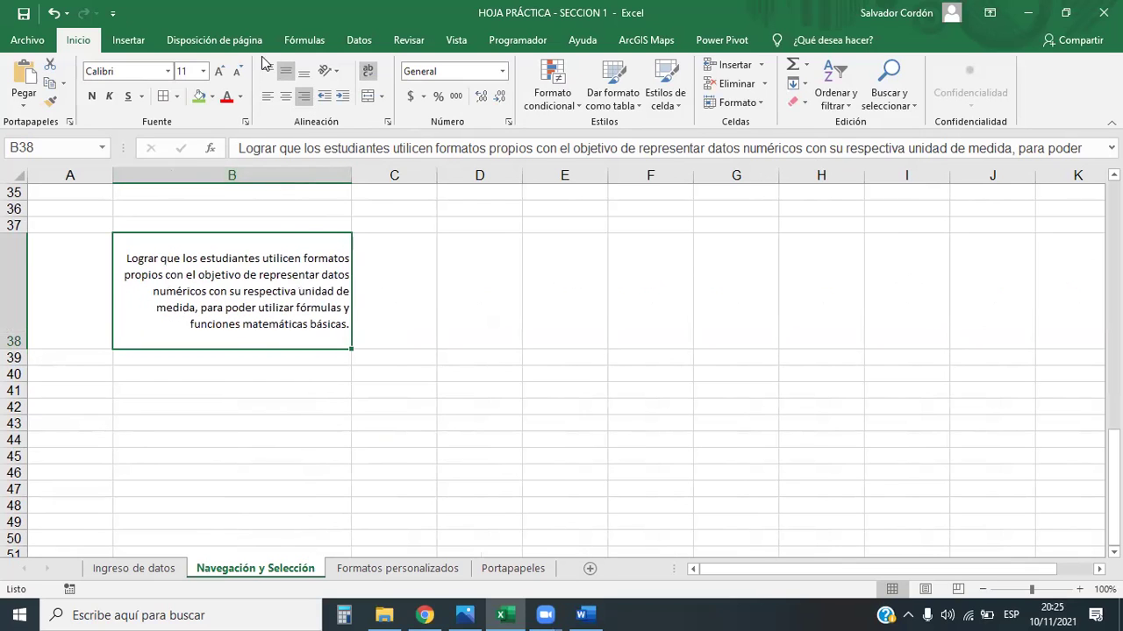
left_click(268, 71)
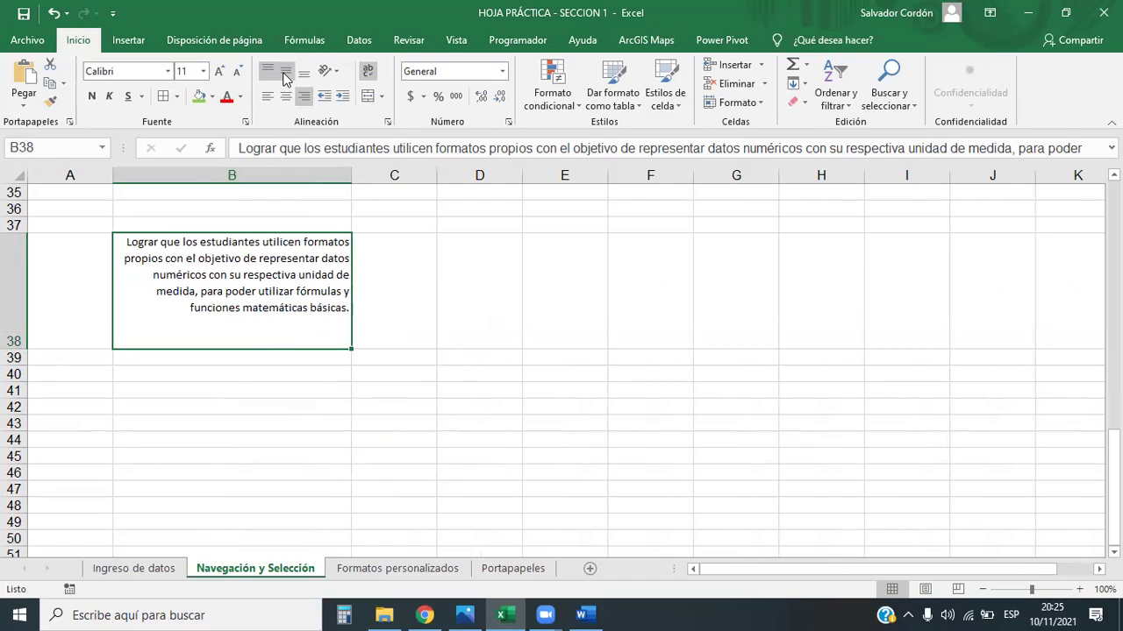
left_click(286, 78)
left_click(303, 72)
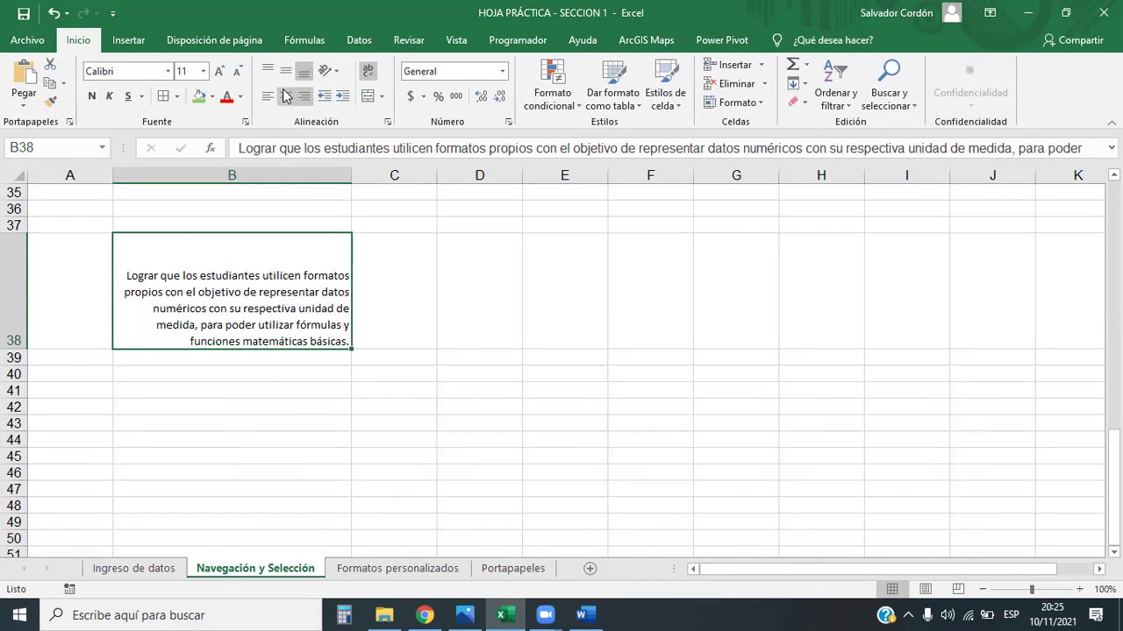
left_click(286, 97)
left_click(286, 72)
left_click(269, 74)
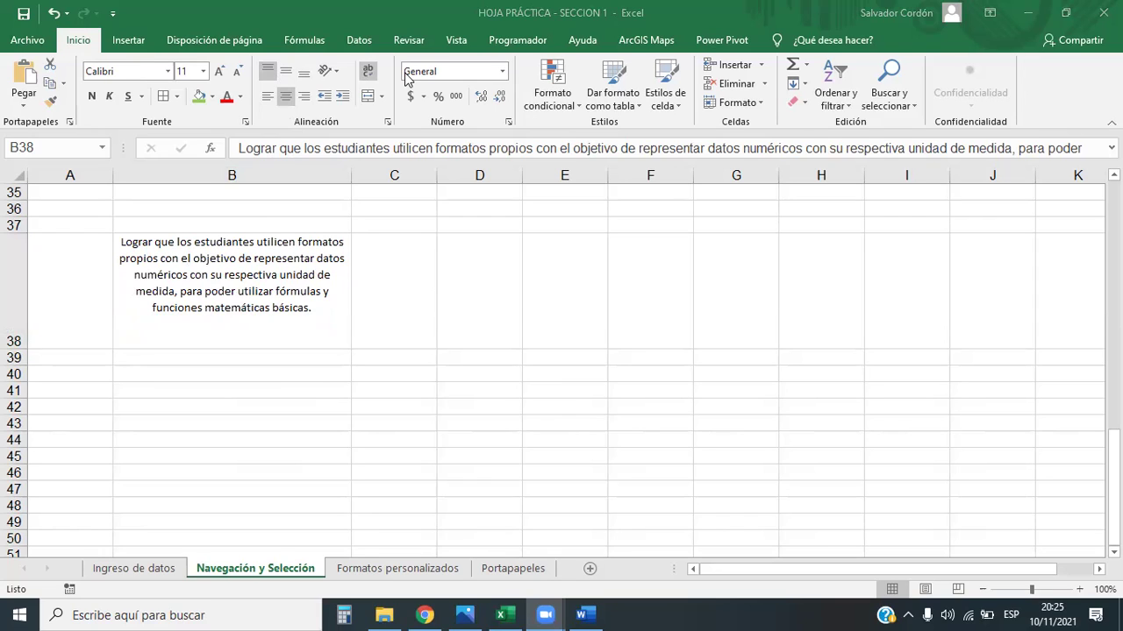
left_click(292, 78)
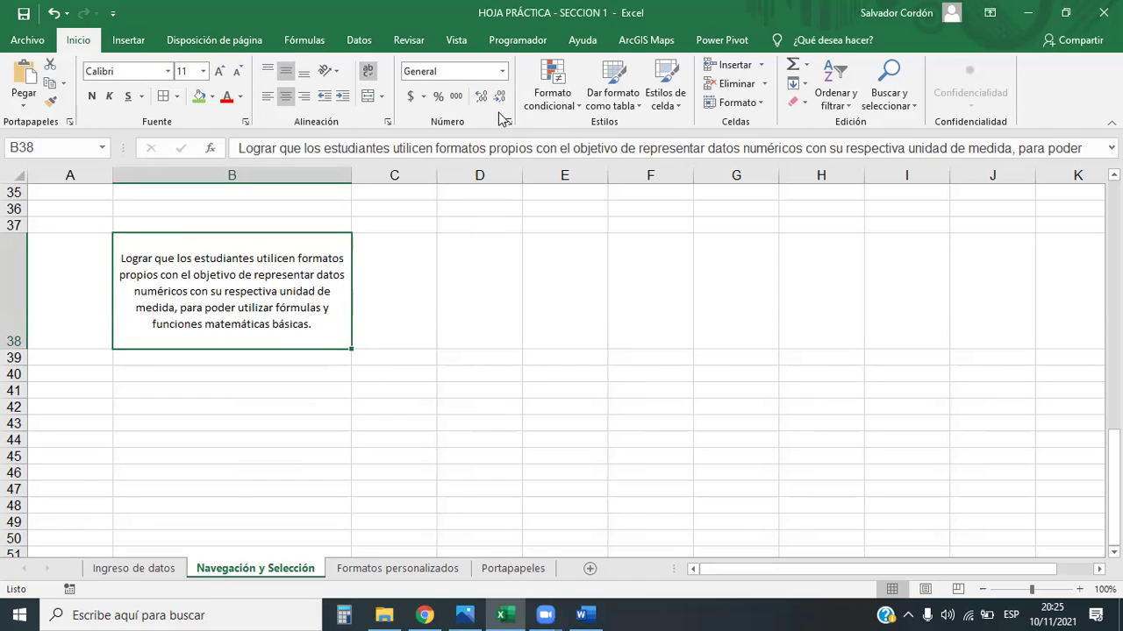
- Open the full number format settings, view Alineación, then close the dialog
left_click(503, 72)
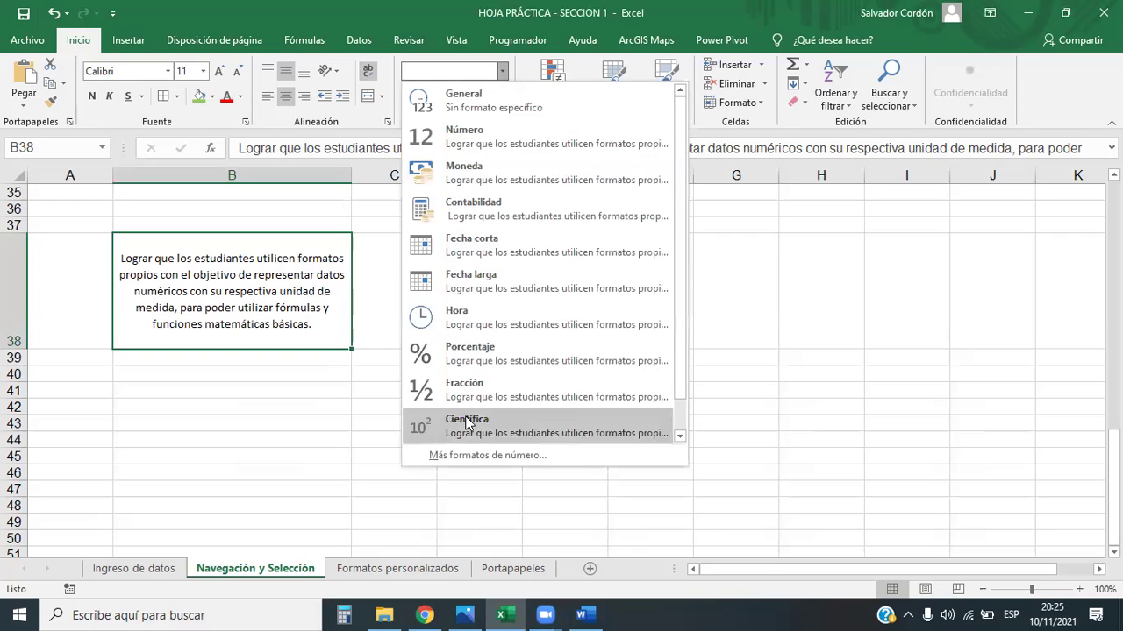
left_click(501, 74)
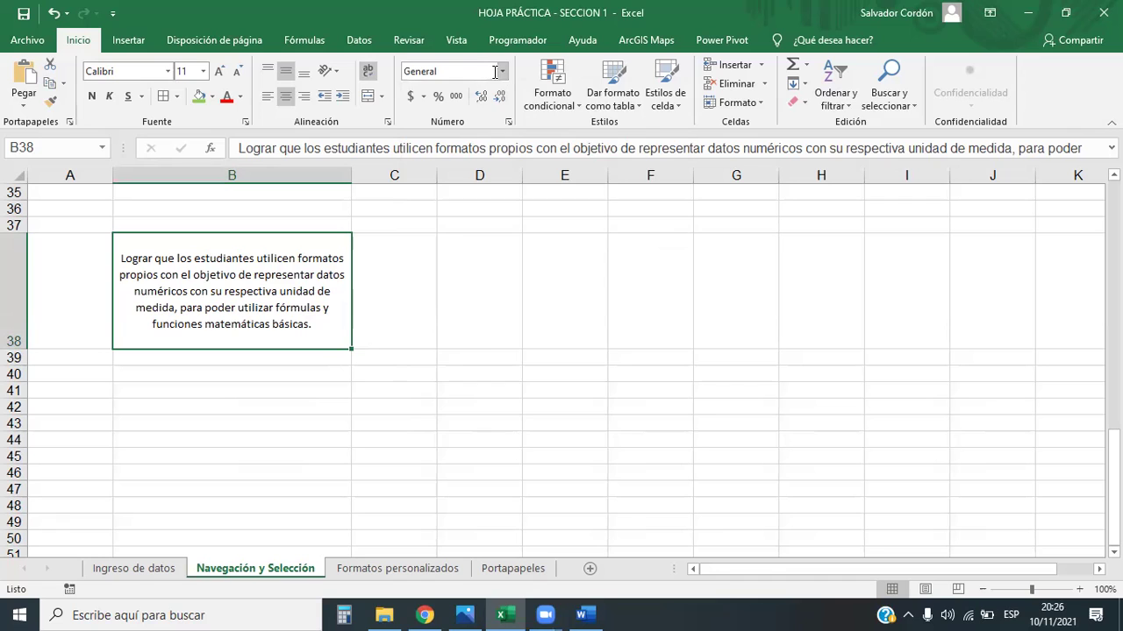
left_click(503, 72)
left_click(485, 455)
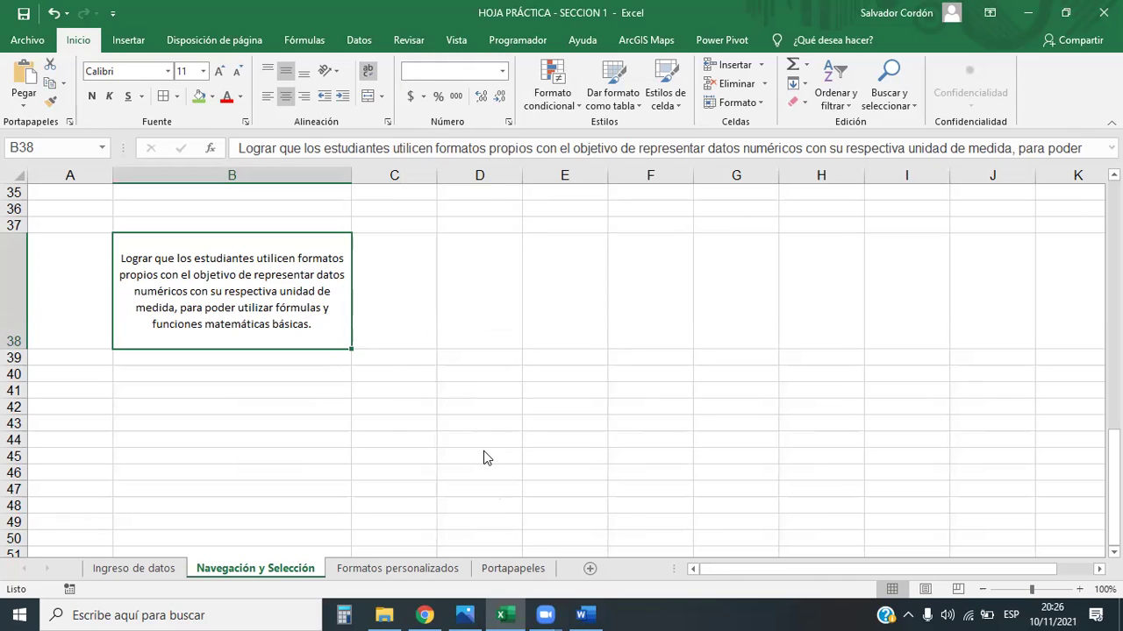
left_click(474, 153)
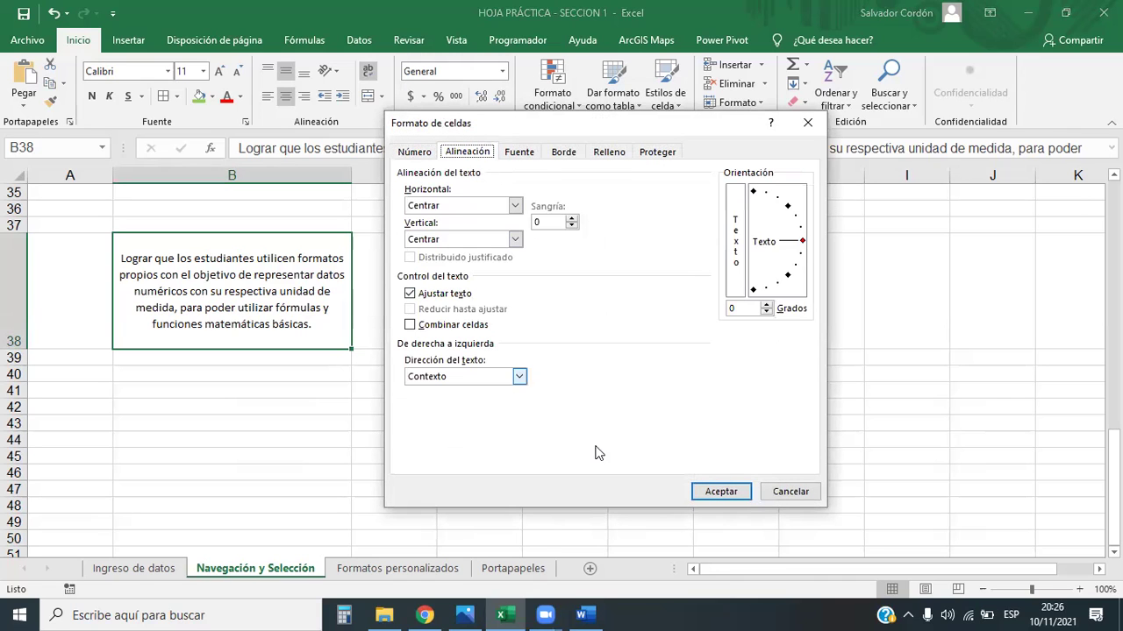
left_click(821, 117)
- Select C38 and open its Alineación settings, moving the dialog aside
left_click(391, 242)
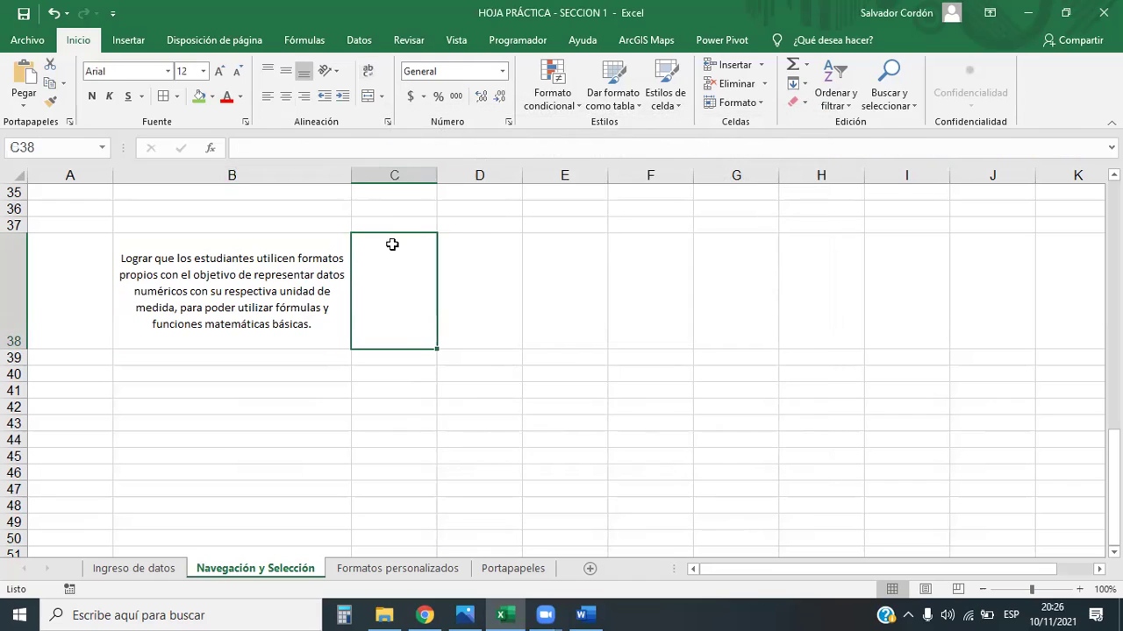
left_click(388, 126)
left_click_drag(513, 126, 660, 145)
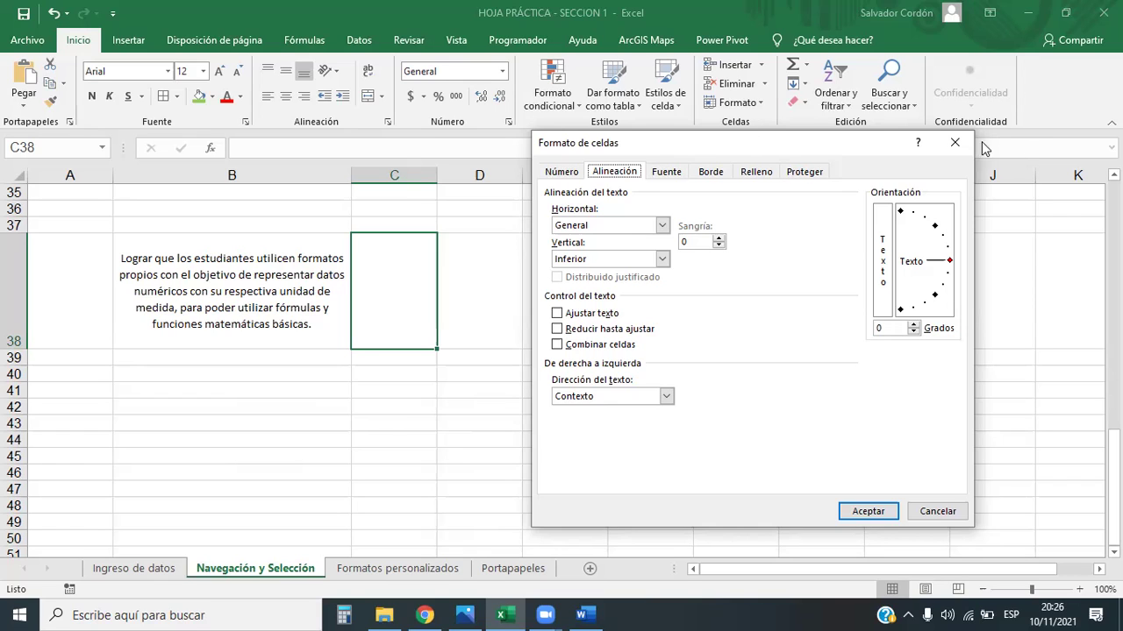
left_click(954, 142)
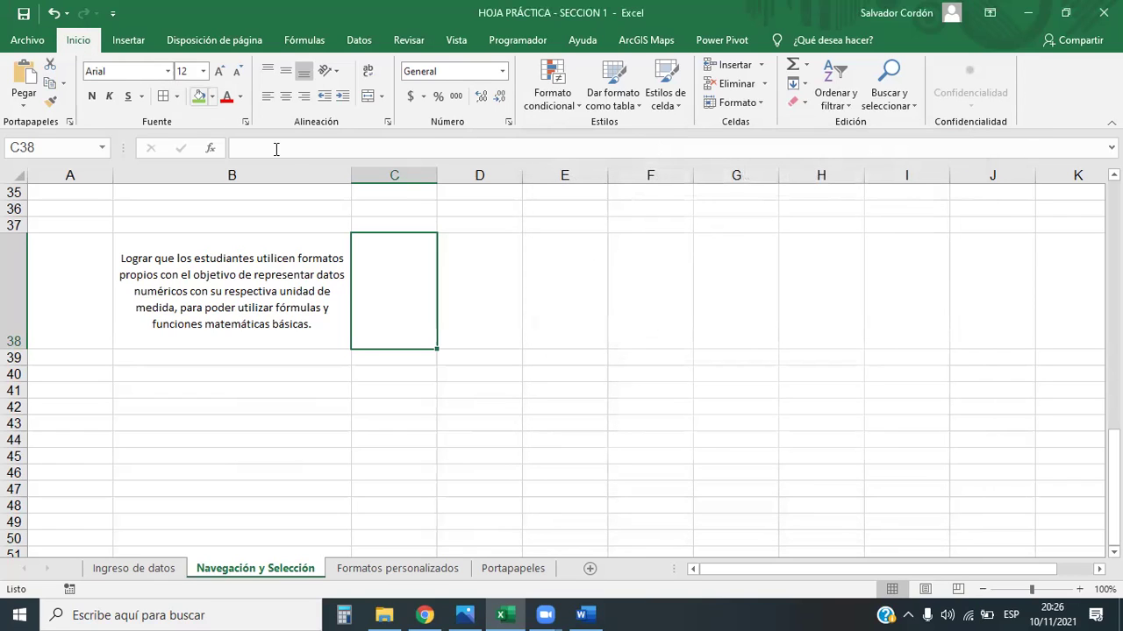
left_click(388, 123)
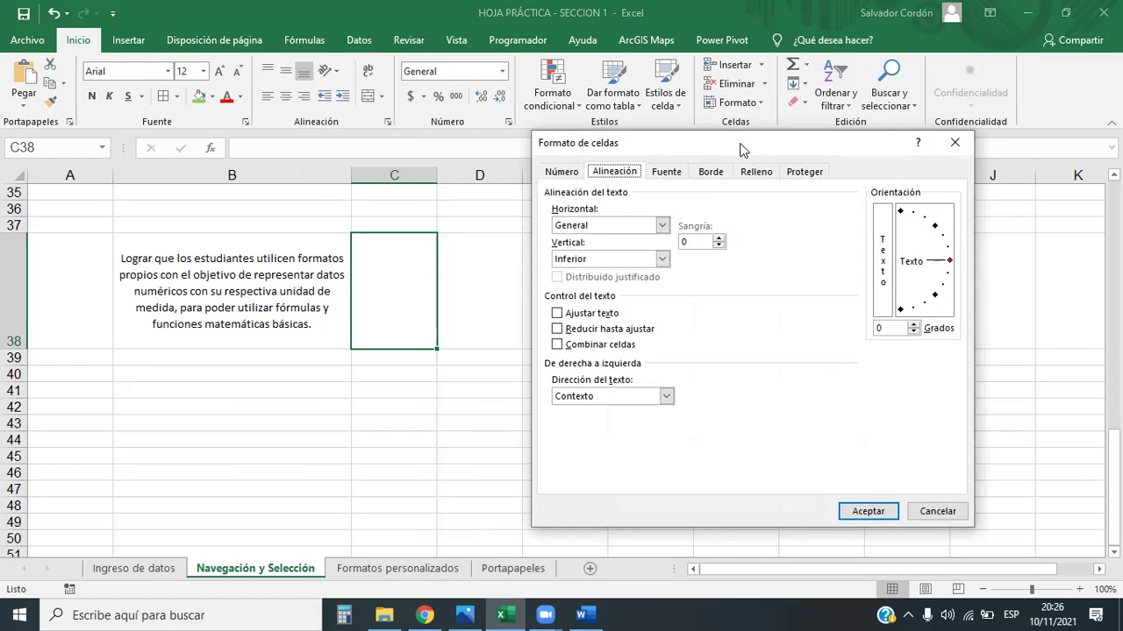
left_click_drag(728, 143, 671, 108)
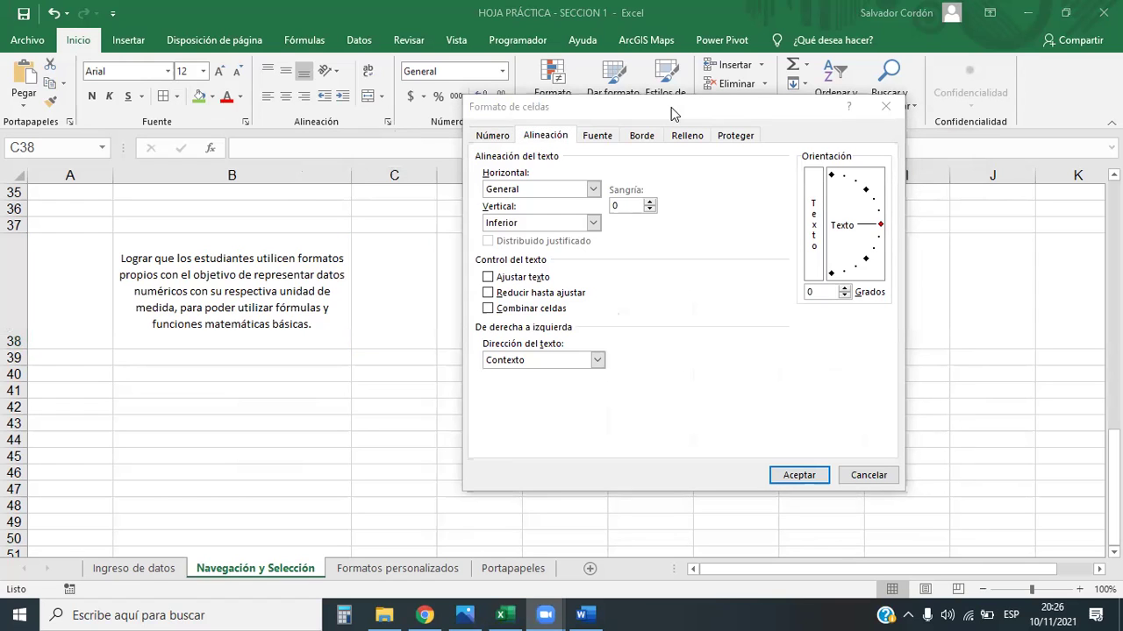
- Select all in Word, justify the objective paragraph, and switch back to Excel
key("alt+Tab")
key("alt+Tab")
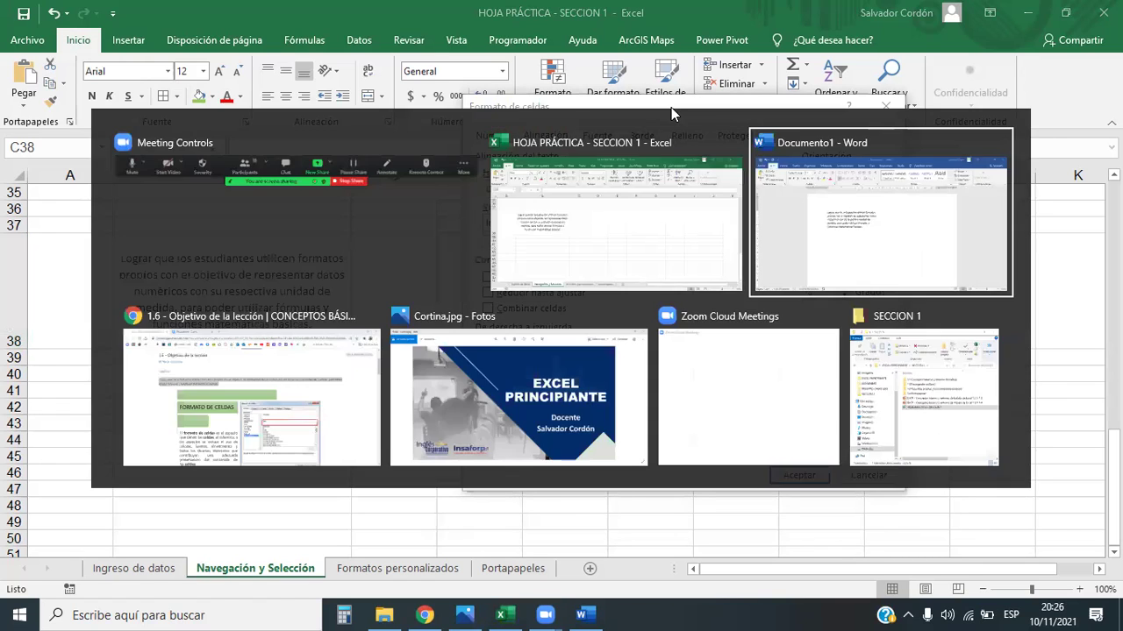
key("ctrl+a")
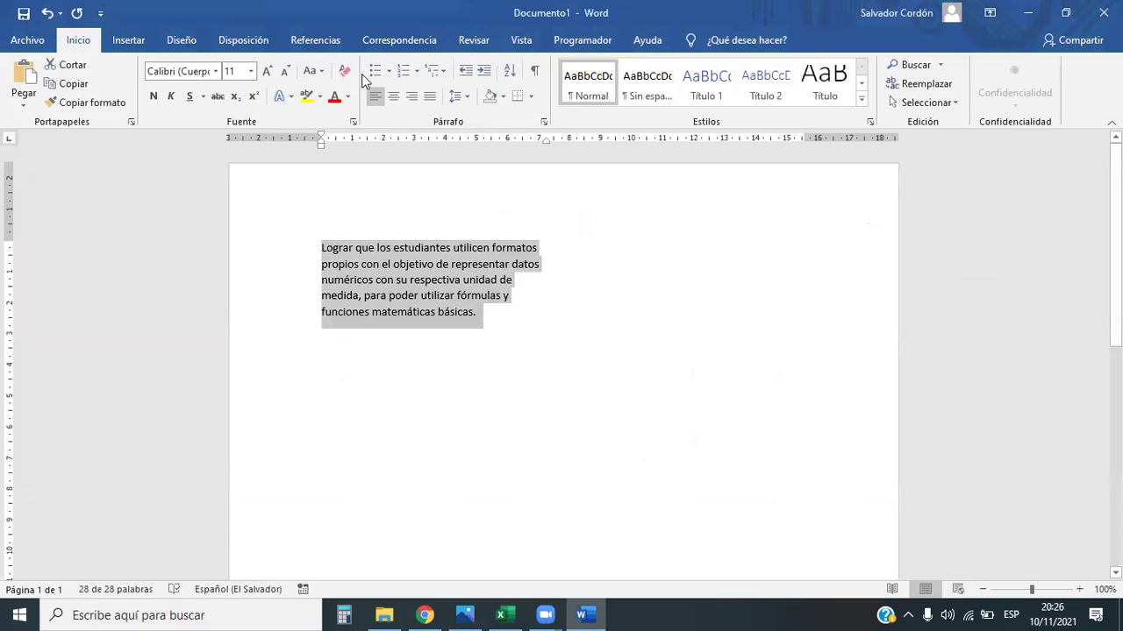
left_click(430, 95)
left_click(672, 400)
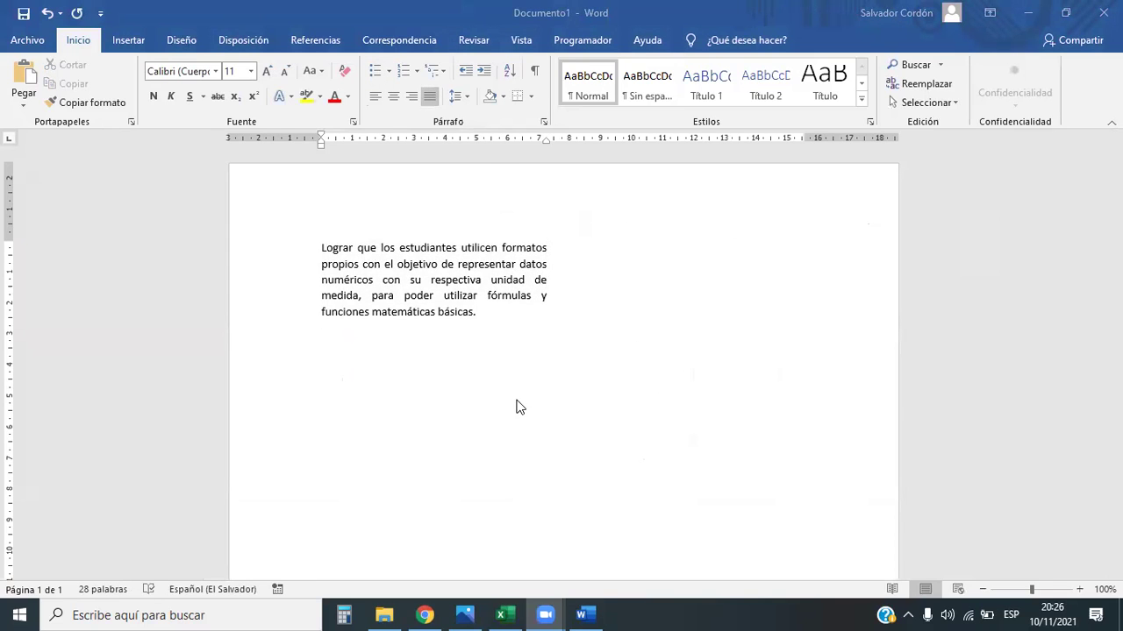
key("alt+Tab")
key("alt+Tab")
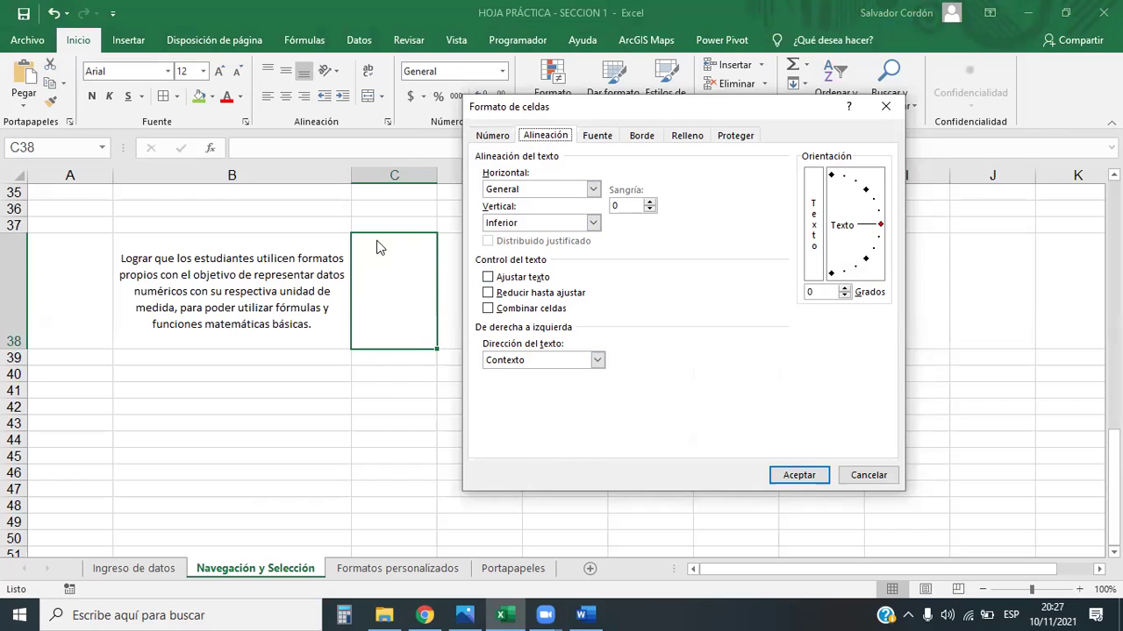
- Set cell B38's objective text to Justificar for both horizontal and vertical alignment
left_click(869, 475)
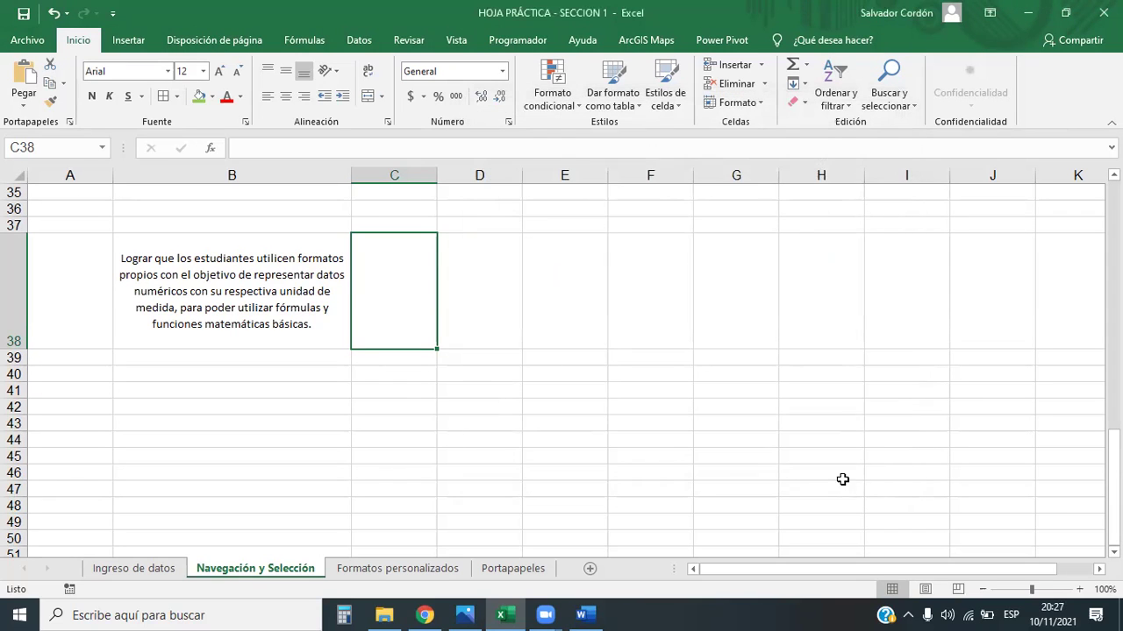
left_click(244, 302)
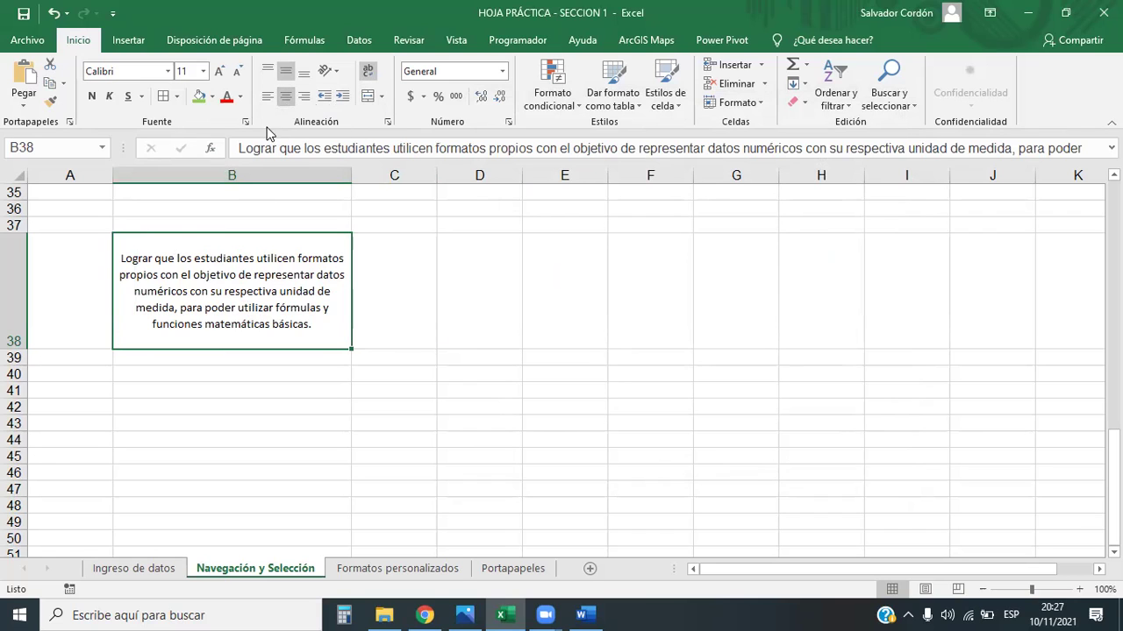
left_click(388, 123)
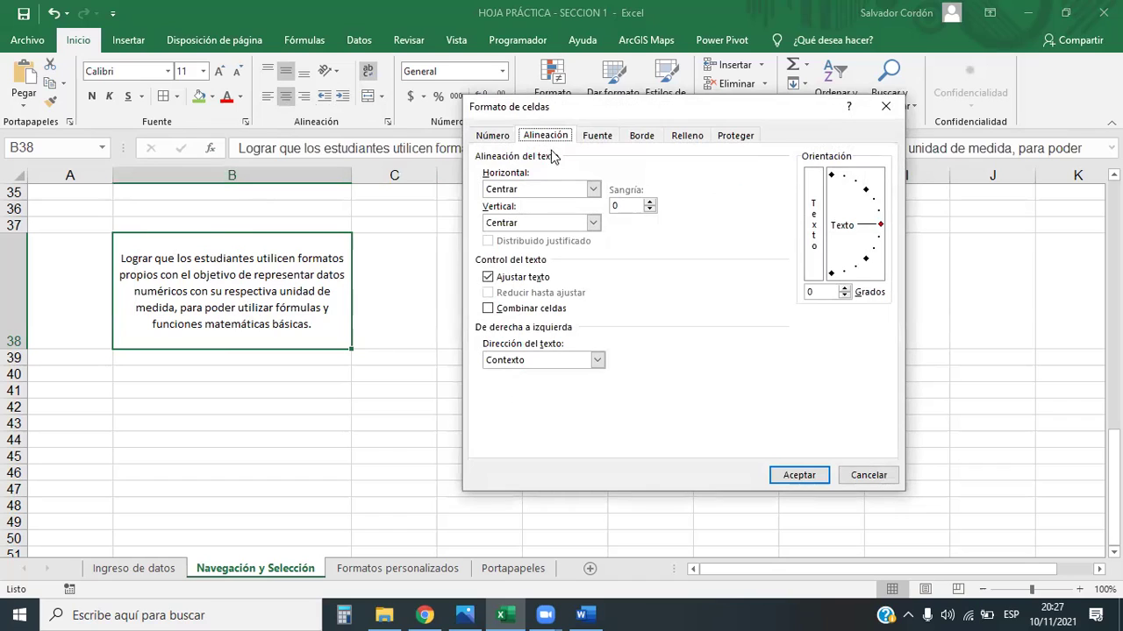
left_click_drag(550, 106, 484, 102)
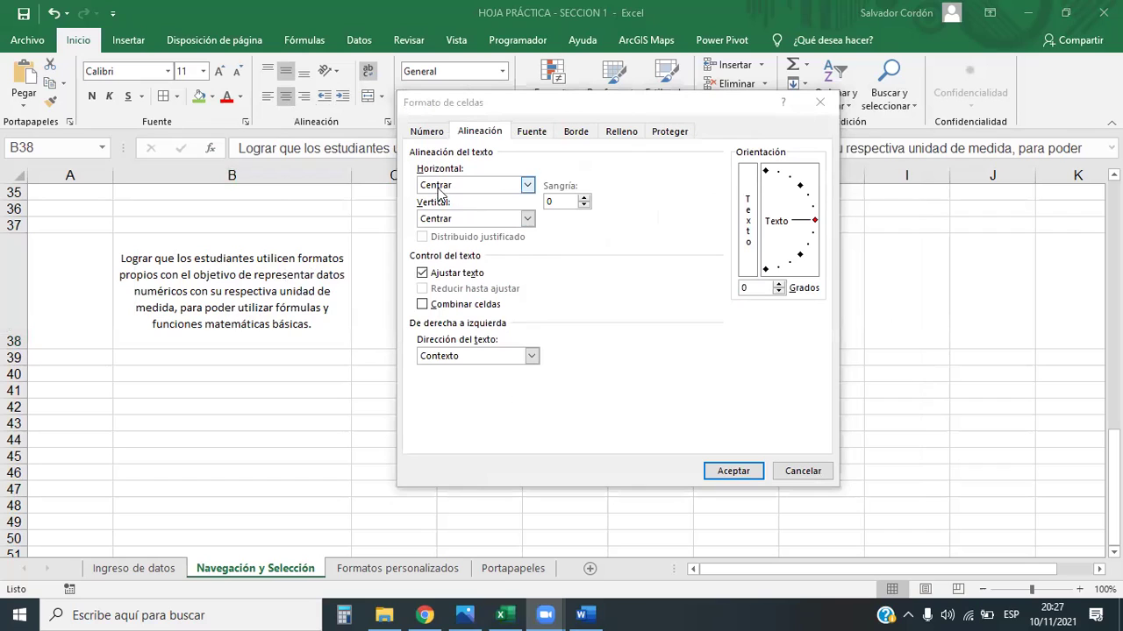
left_click(528, 187)
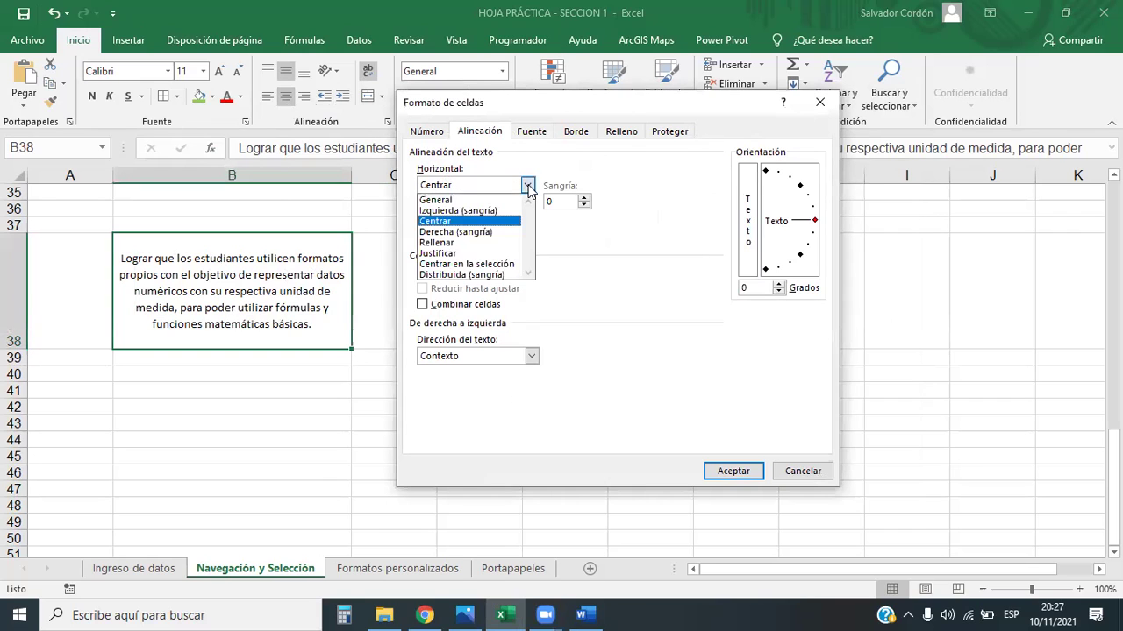
left_click(444, 254)
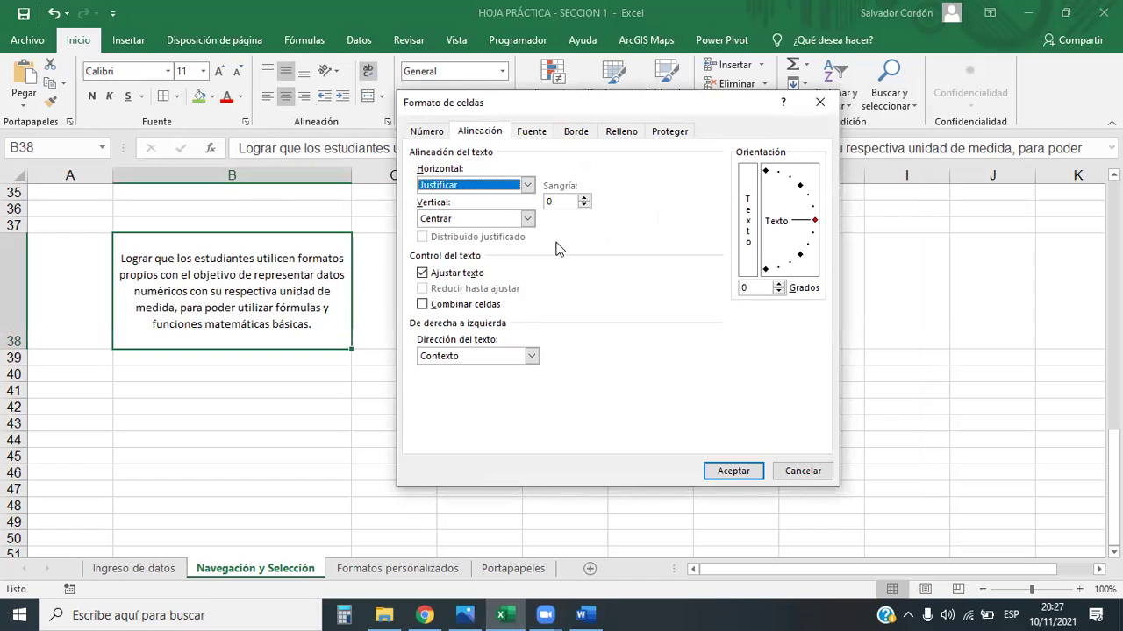
left_click(528, 219)
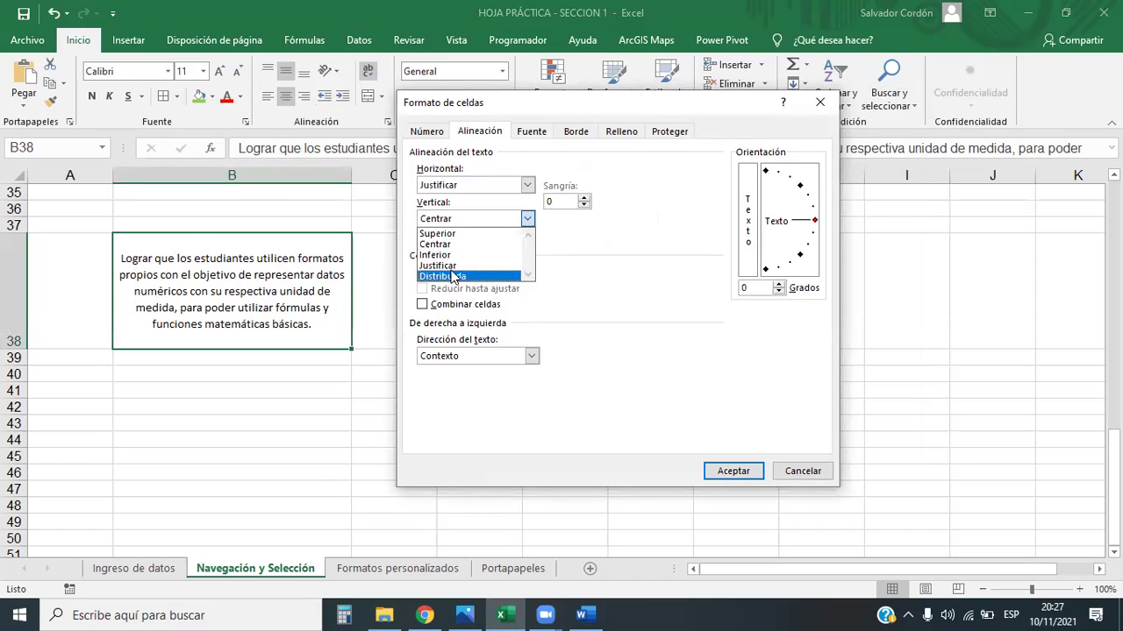
left_click(443, 265)
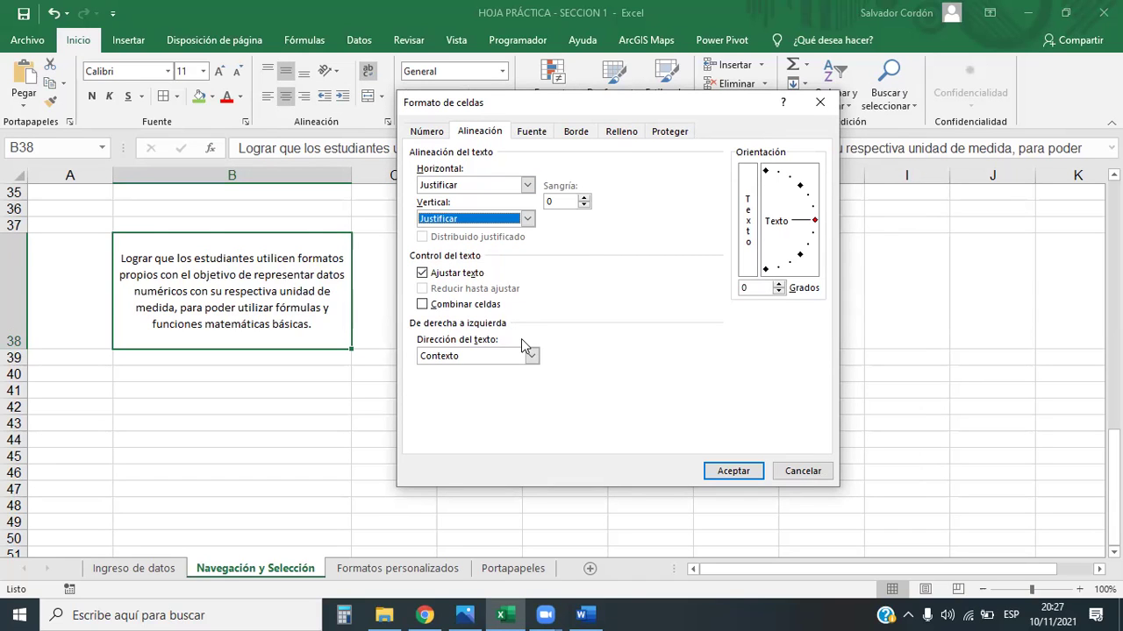
left_click(726, 471)
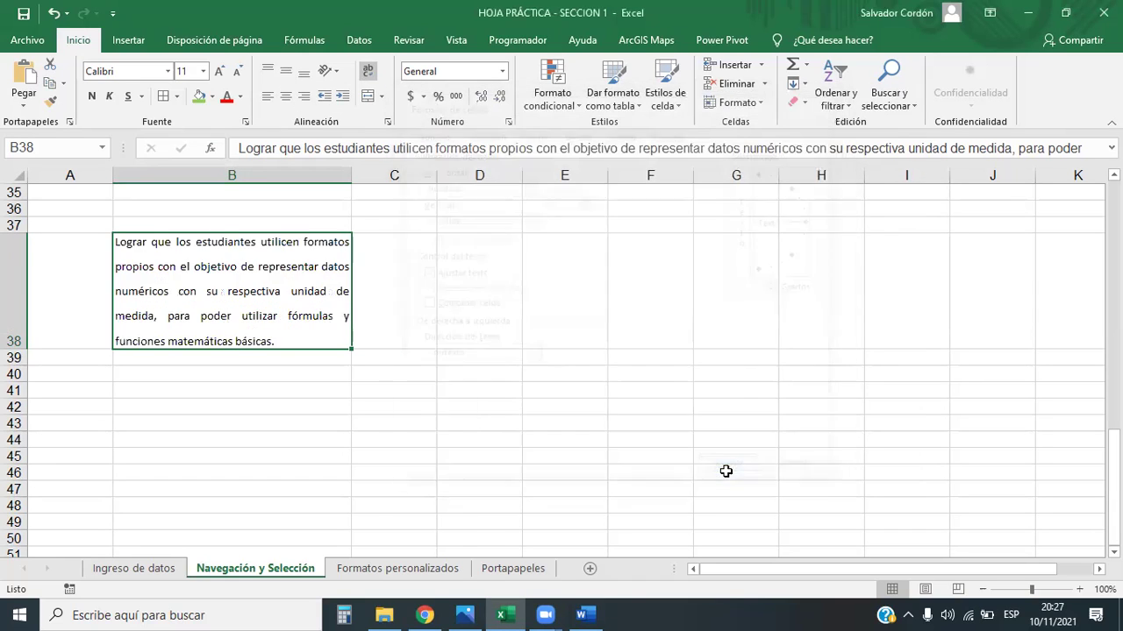
left_click(293, 421)
left_click(319, 300)
left_click(468, 470)
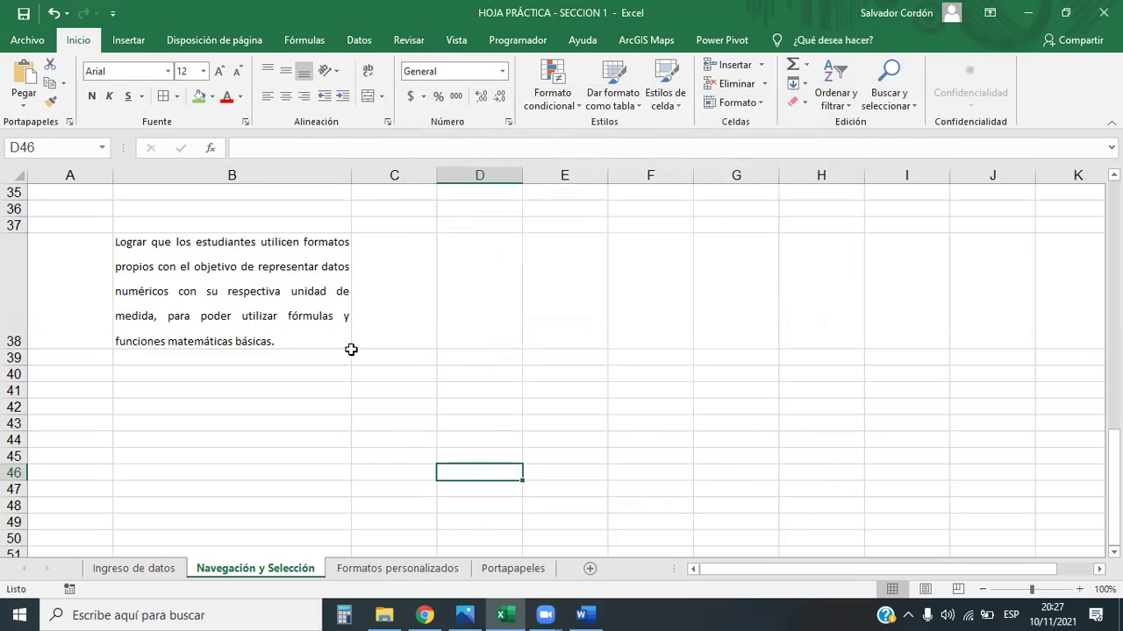
- Change B38's vertical alignment to Centrar
left_click(295, 296)
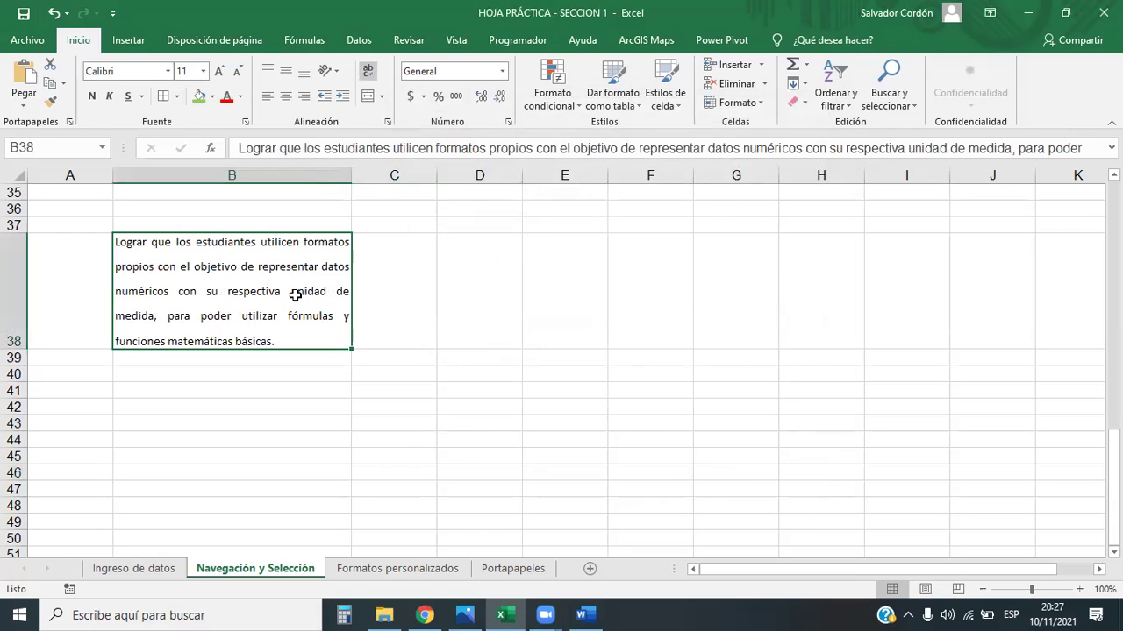
left_click(387, 121)
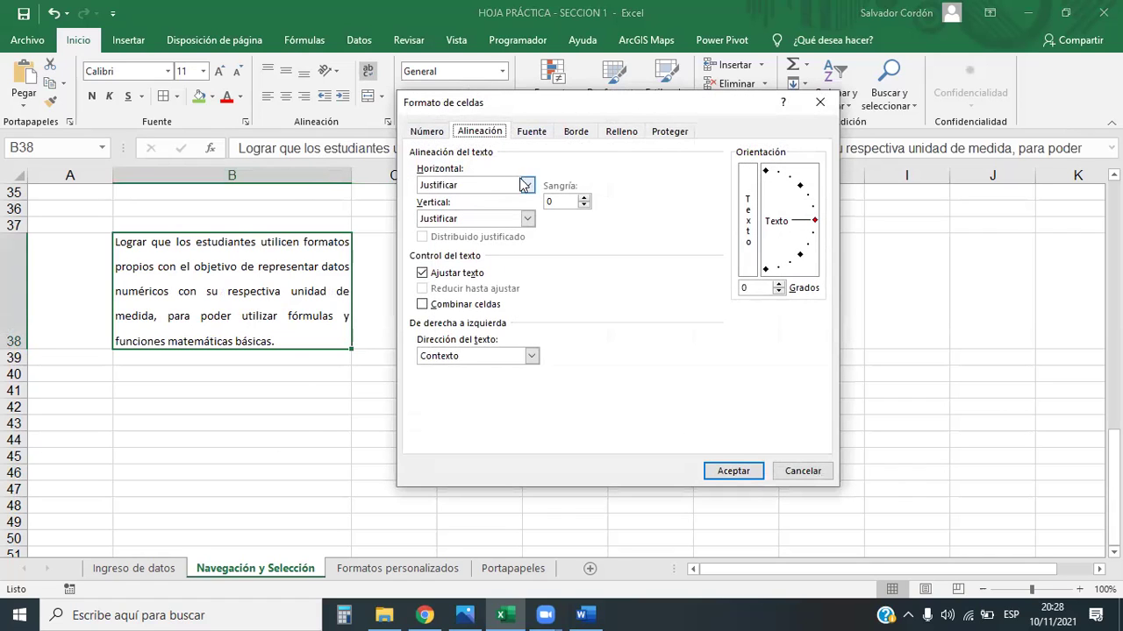
left_click(527, 219)
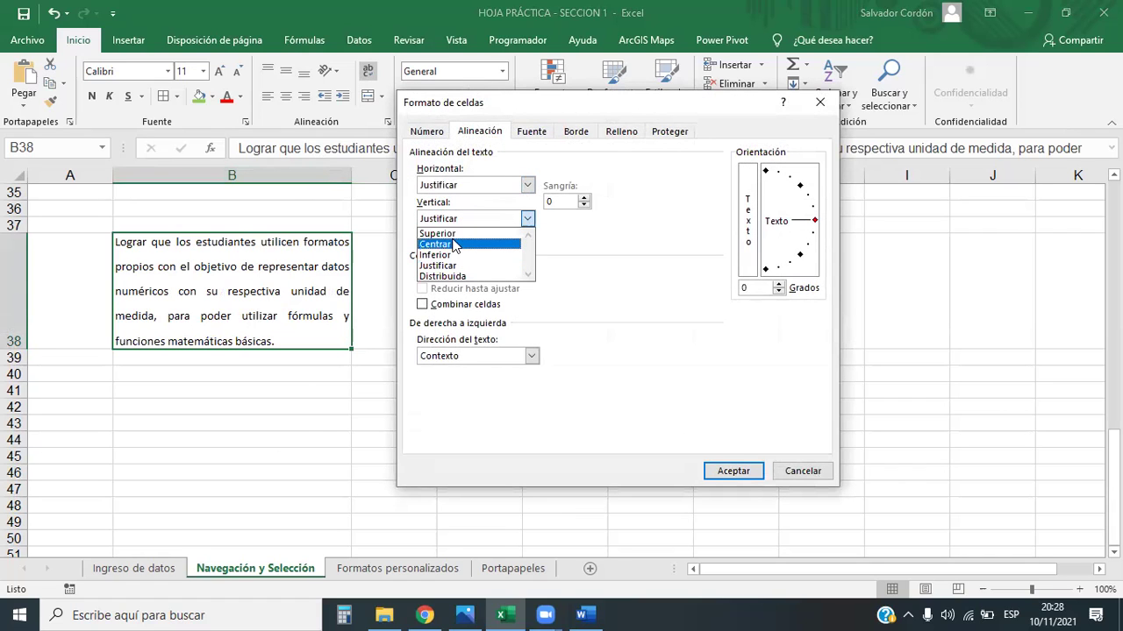
left_click(454, 246)
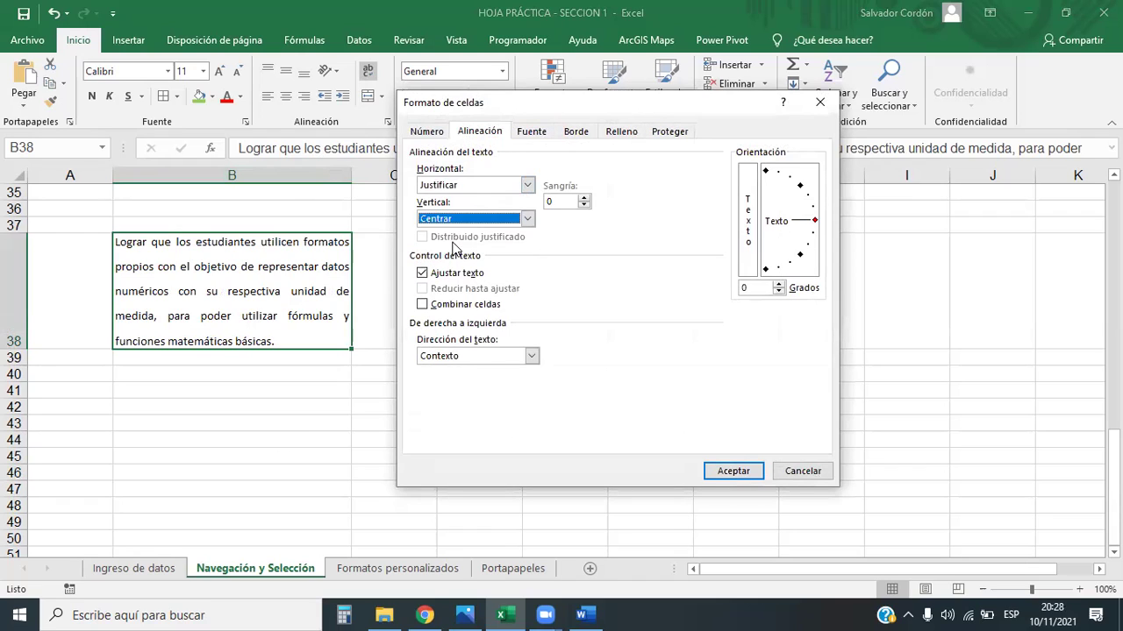
left_click(528, 219)
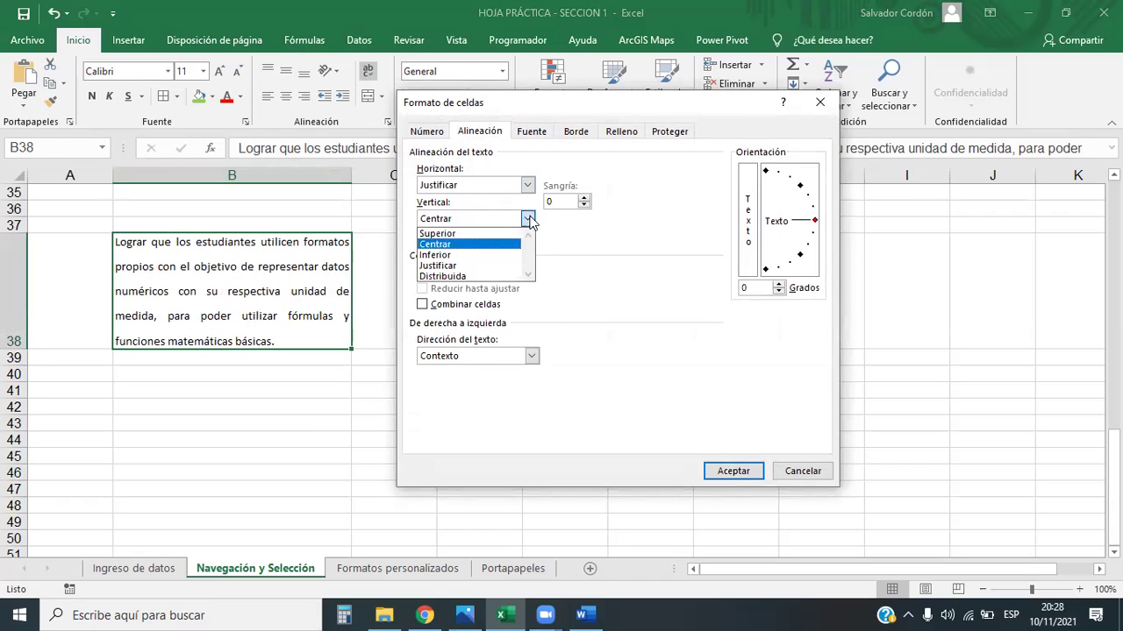
left_click(459, 245)
left_click(732, 470)
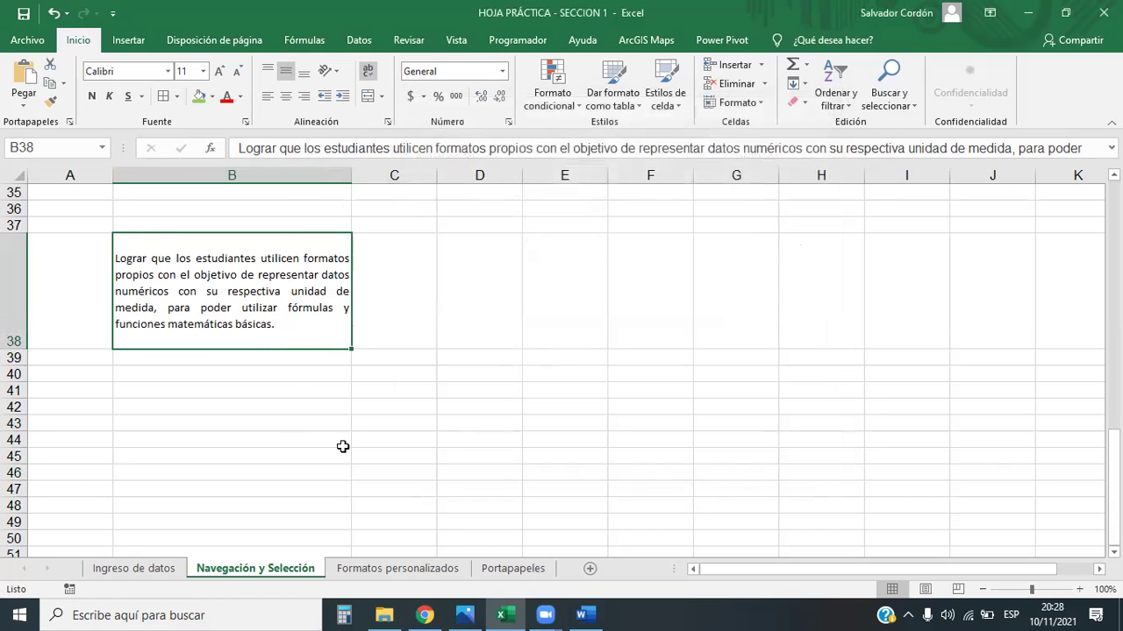
- Resize column B so the objective text rewraps, then switch to the Word document
left_click_drag(352, 176, 424, 178)
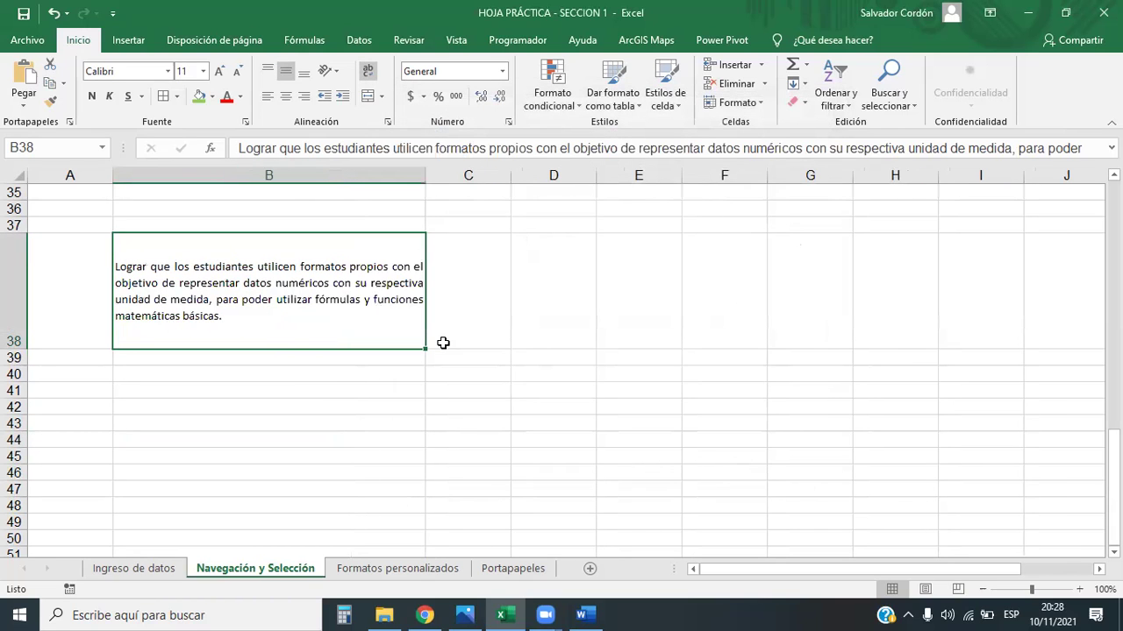
left_click(353, 405)
key("ctrl+Up")
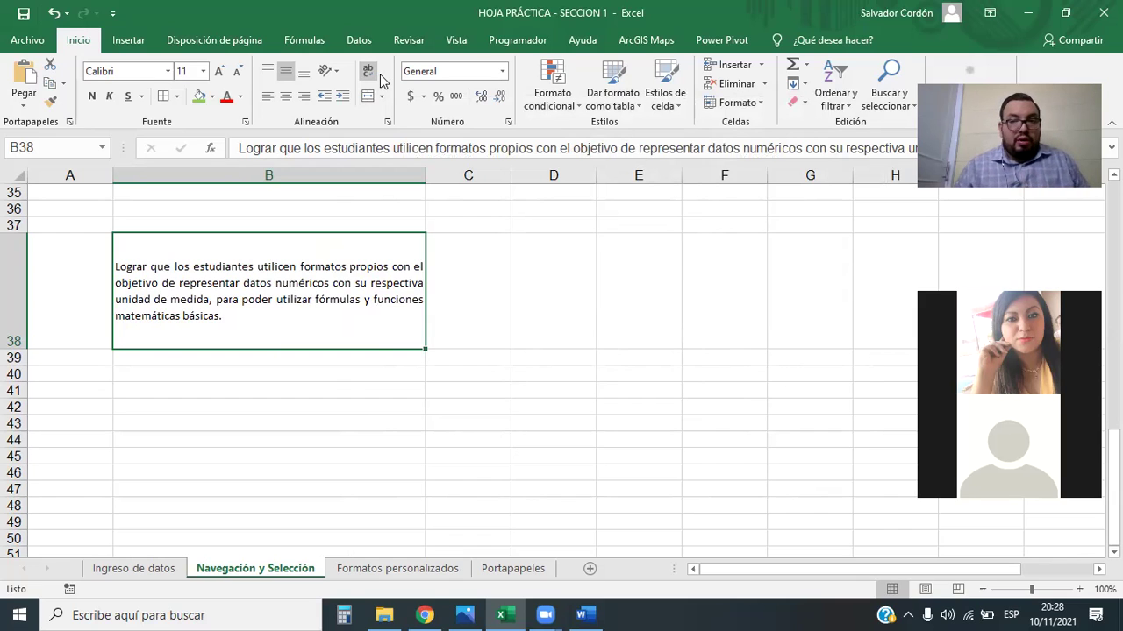
left_click_drag(426, 175, 717, 174)
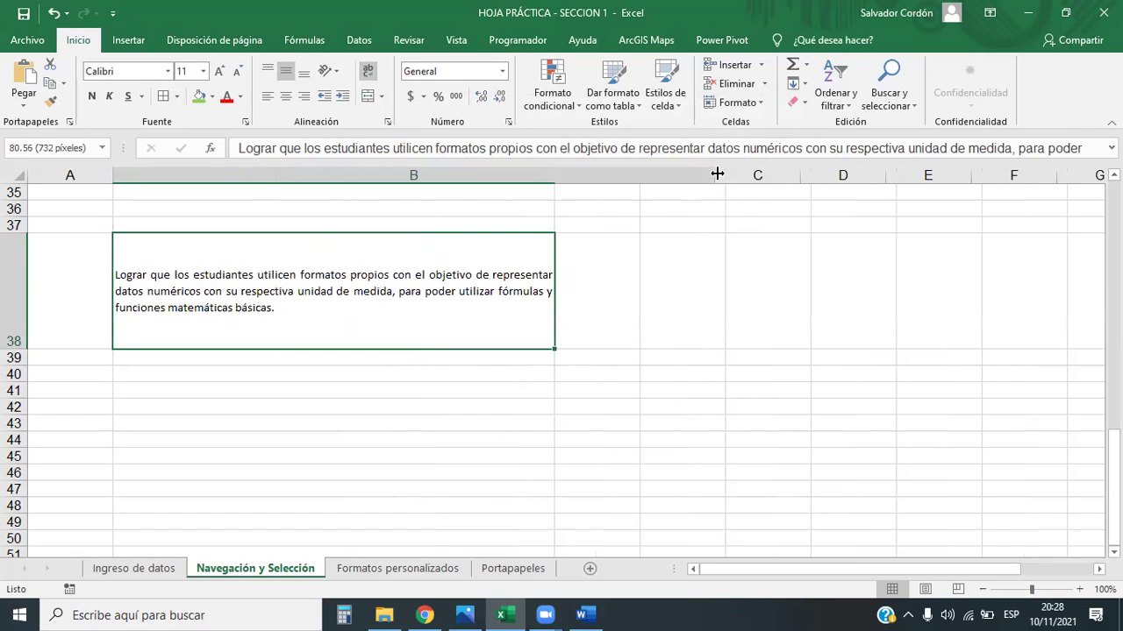
mouse_move(716, 175)
left_mouse_down()
mouse_move(917, 185)
mouse_move(249, 189)
mouse_move(329, 176)
left_mouse_up()
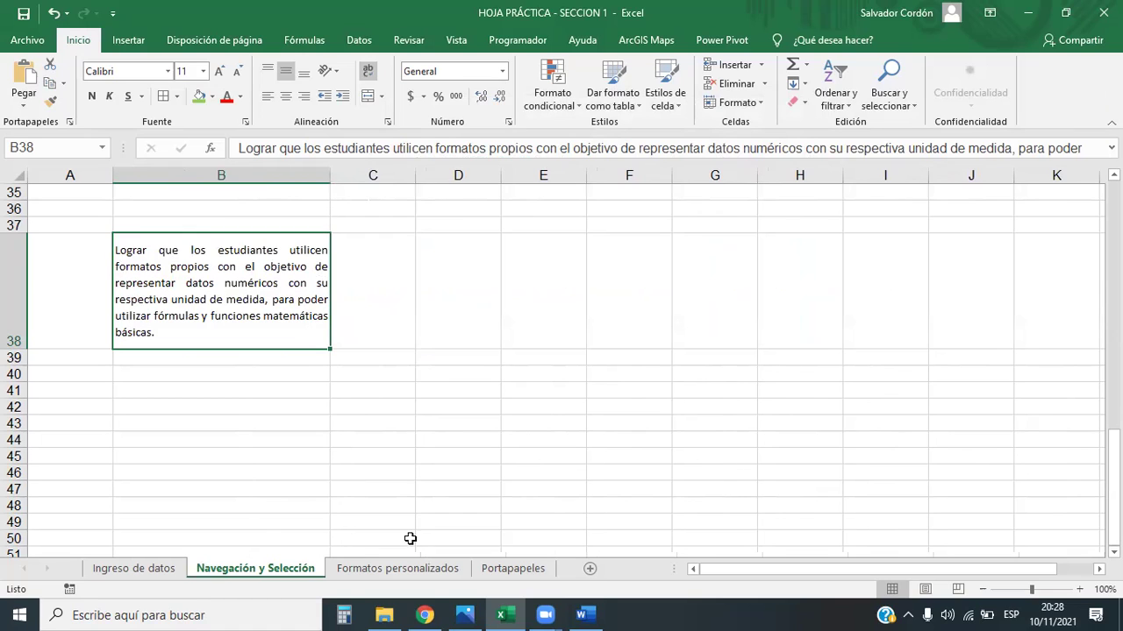
key("Right")
key("Right")
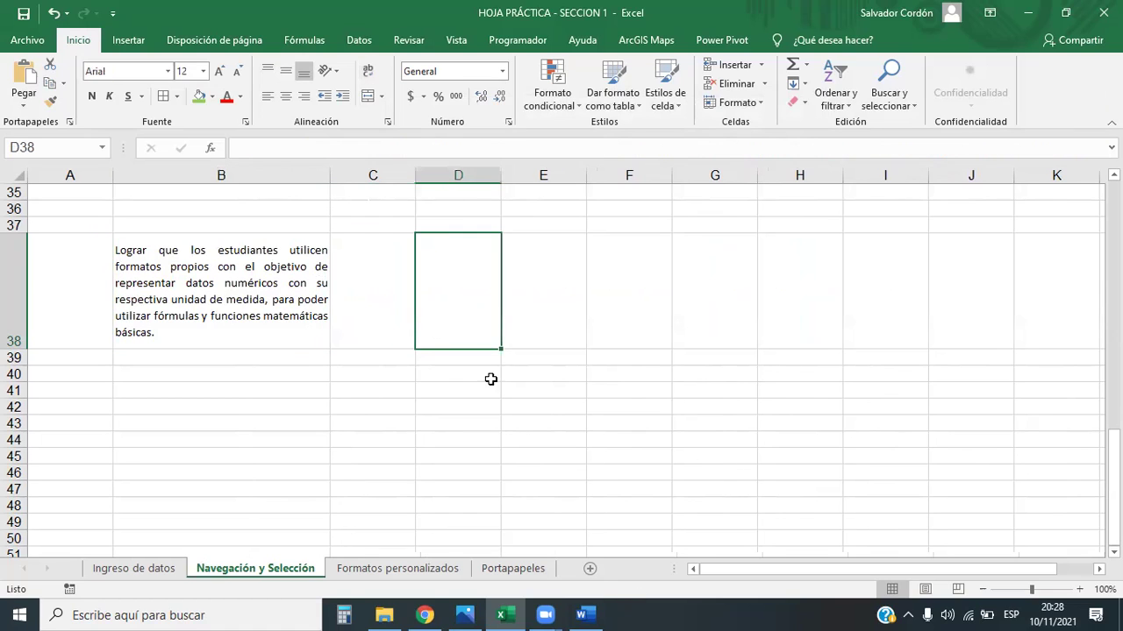
left_click(583, 615)
- Indent the objective paragraph in Word with a Tab, select it, then return to Excel
left_click(450, 395)
left_click(321, 250)
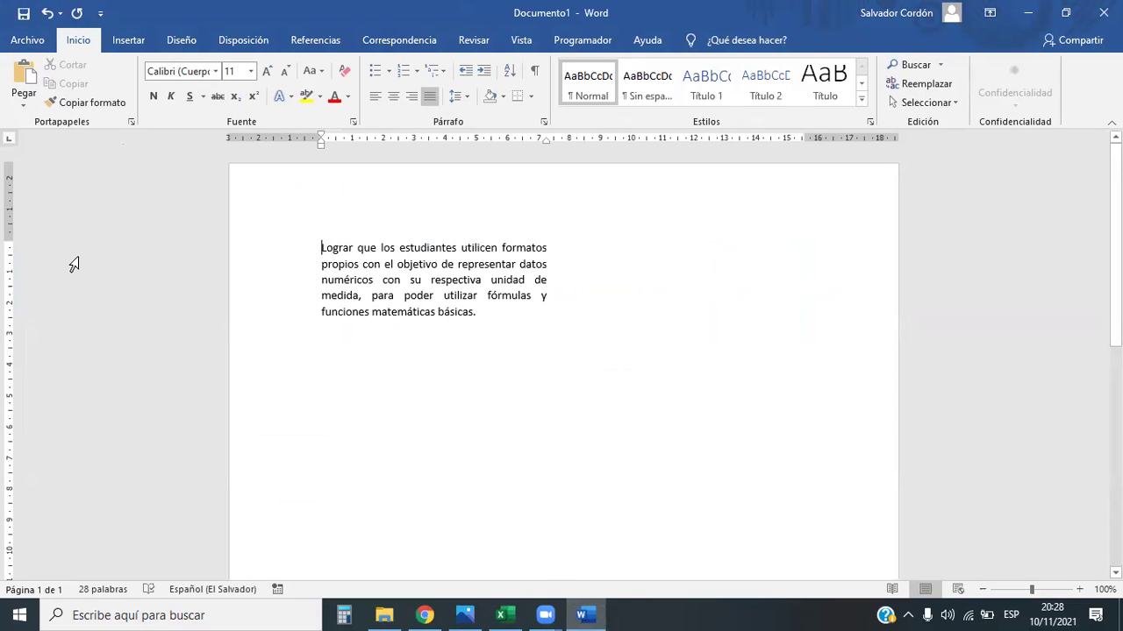
key("Tab")
key("Tab")
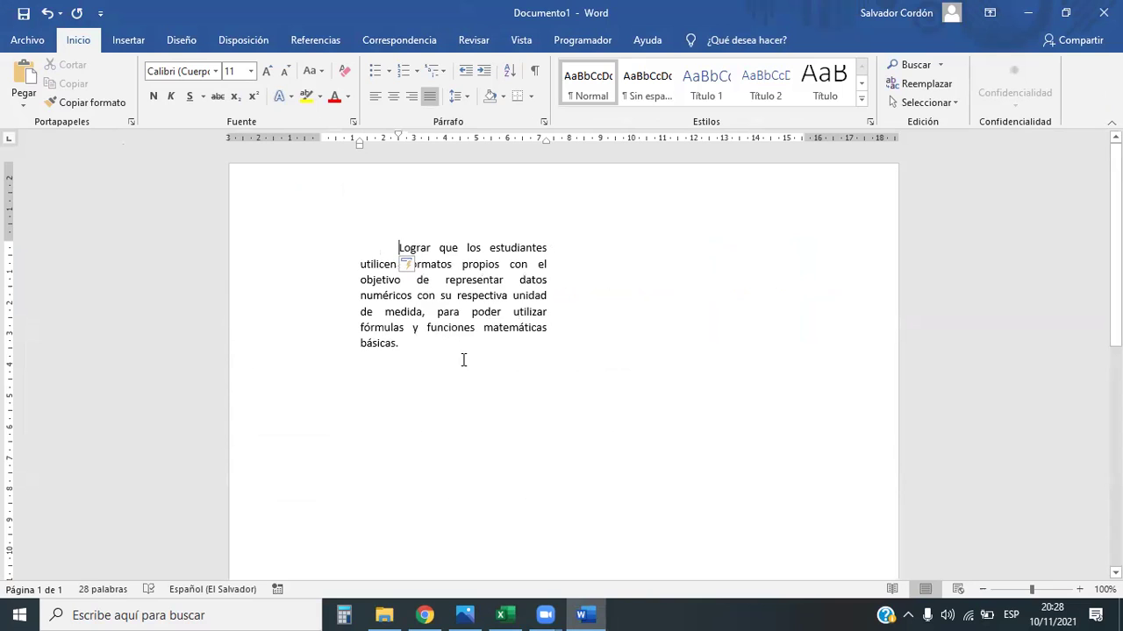
double_click(350, 261)
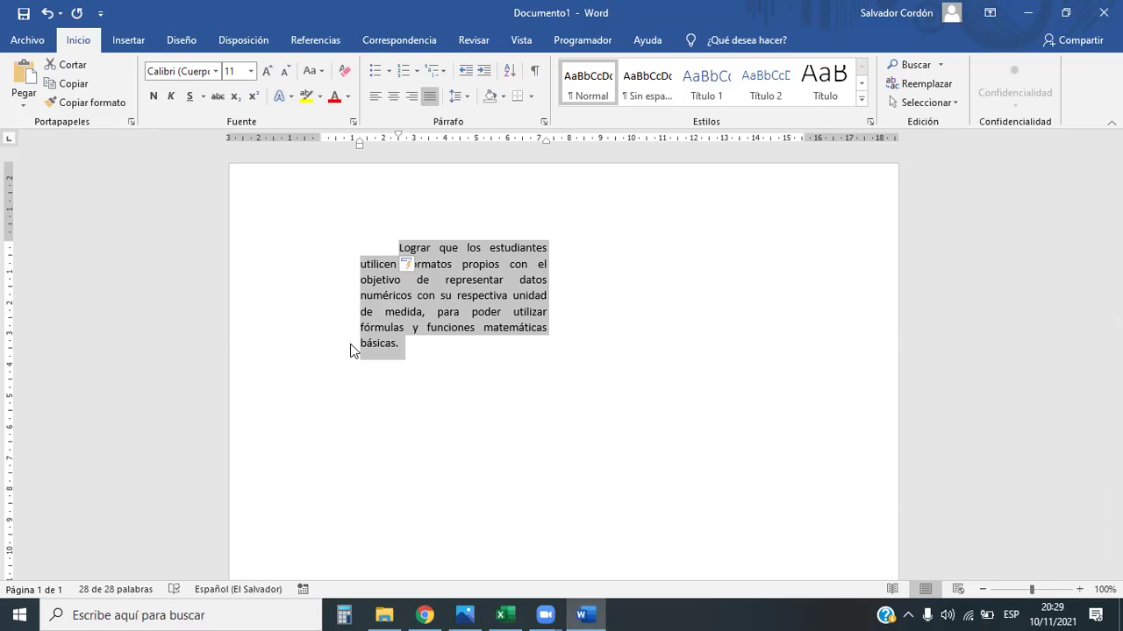
key("alt+Tab")
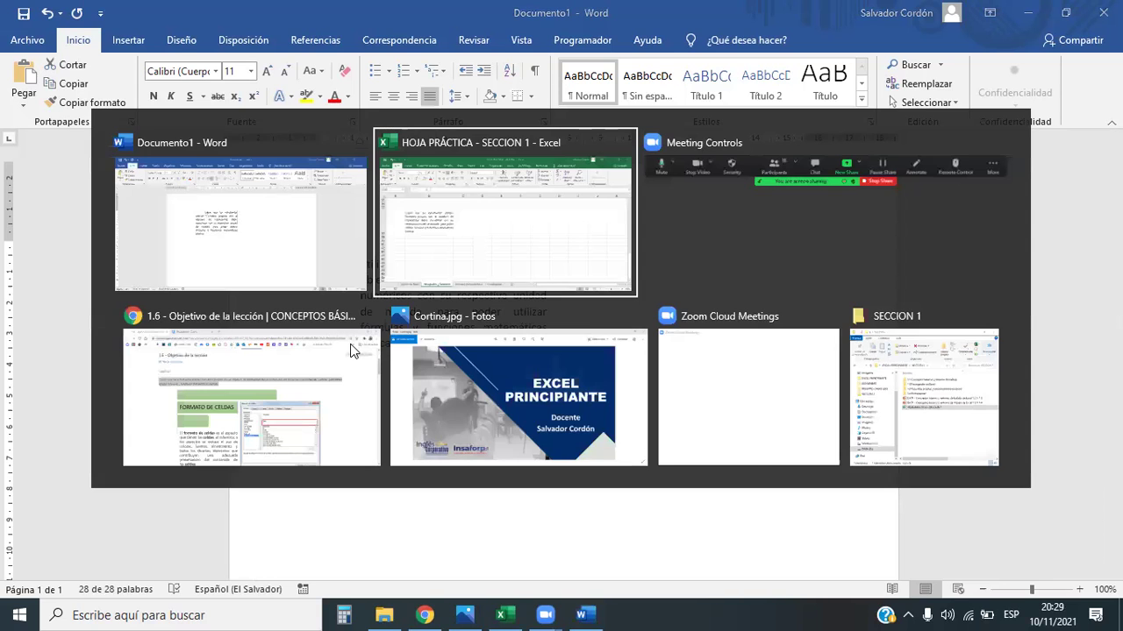
- Left-align B38's objective text with an indent of 2
left_click(251, 285)
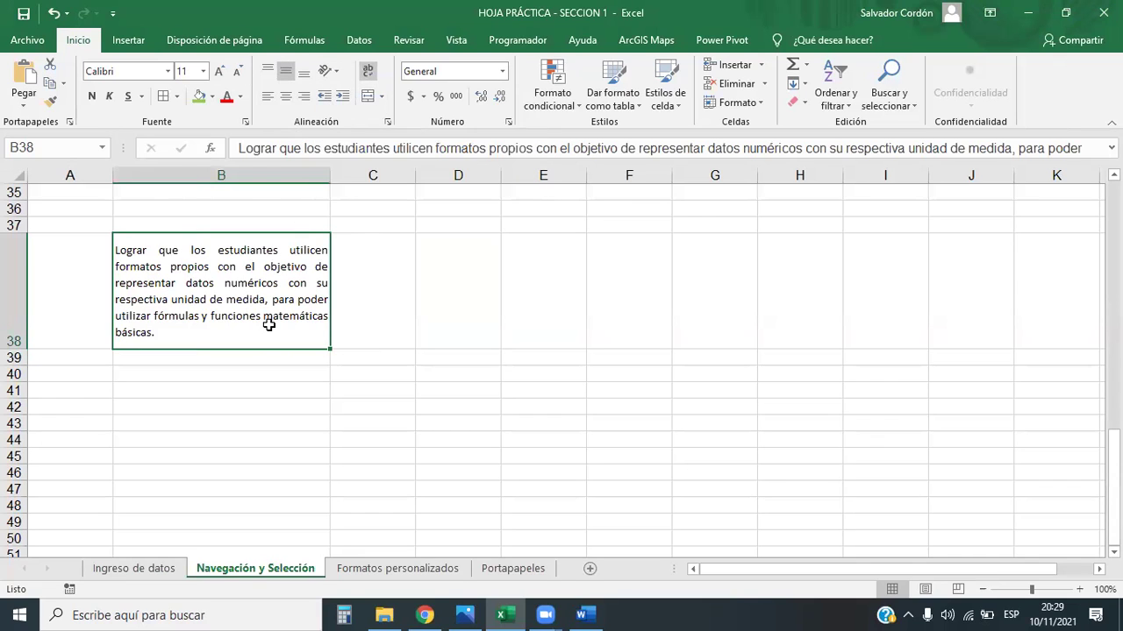
key("Right")
key("Right")
key("Right")
key("Right")
key("Right")
key("Right")
key("Right")
left_click(240, 268)
left_click(388, 124)
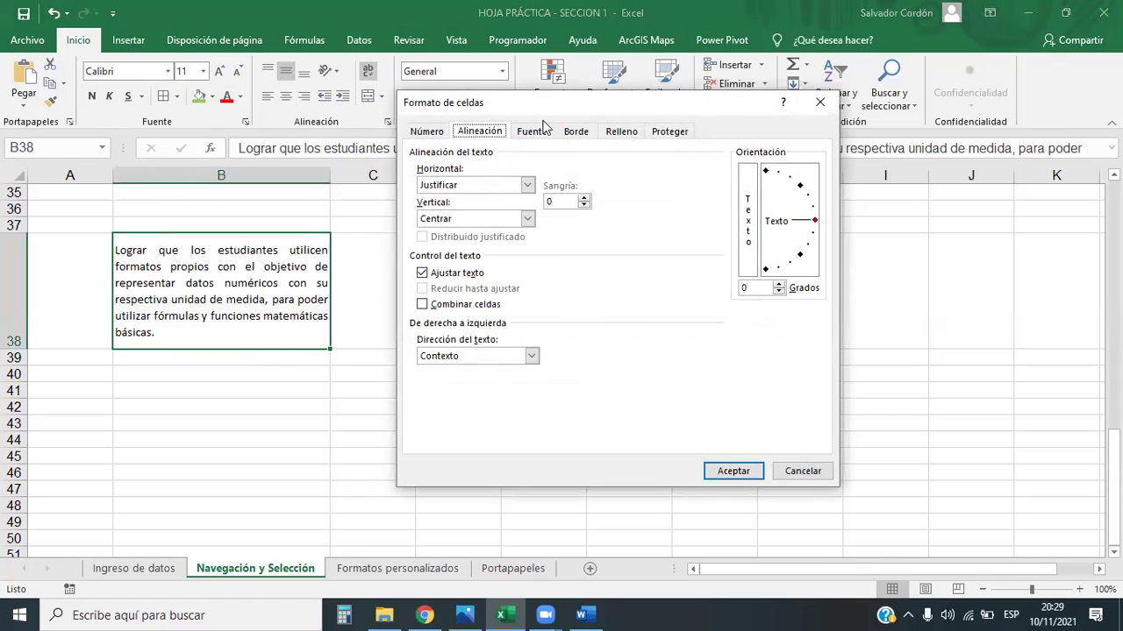
left_click_drag(567, 110, 605, 171)
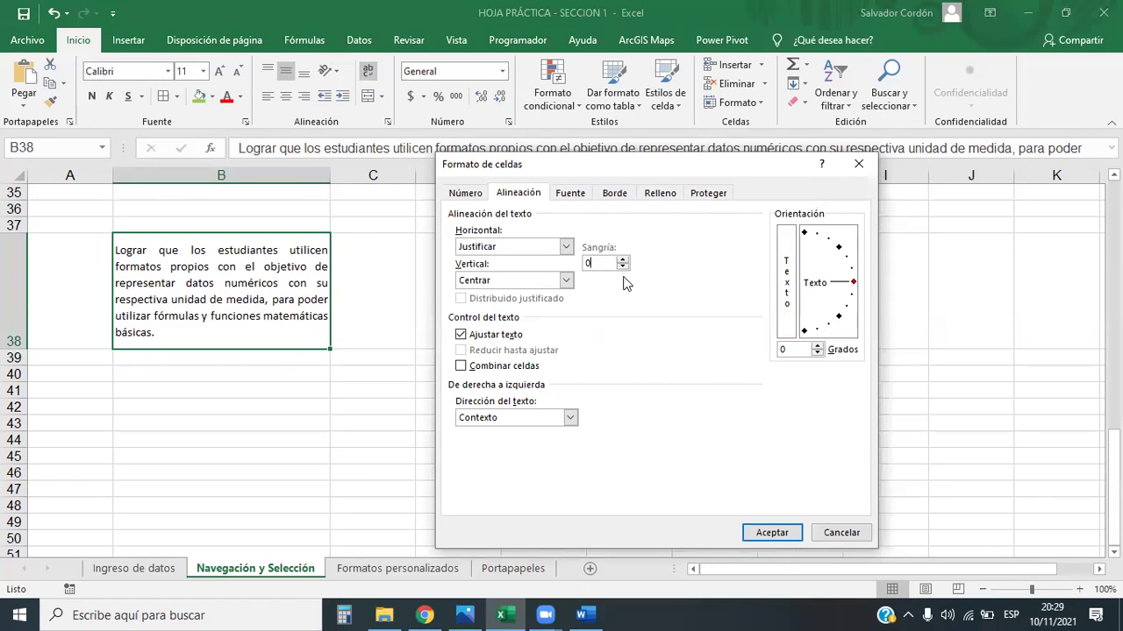
left_click(624, 260)
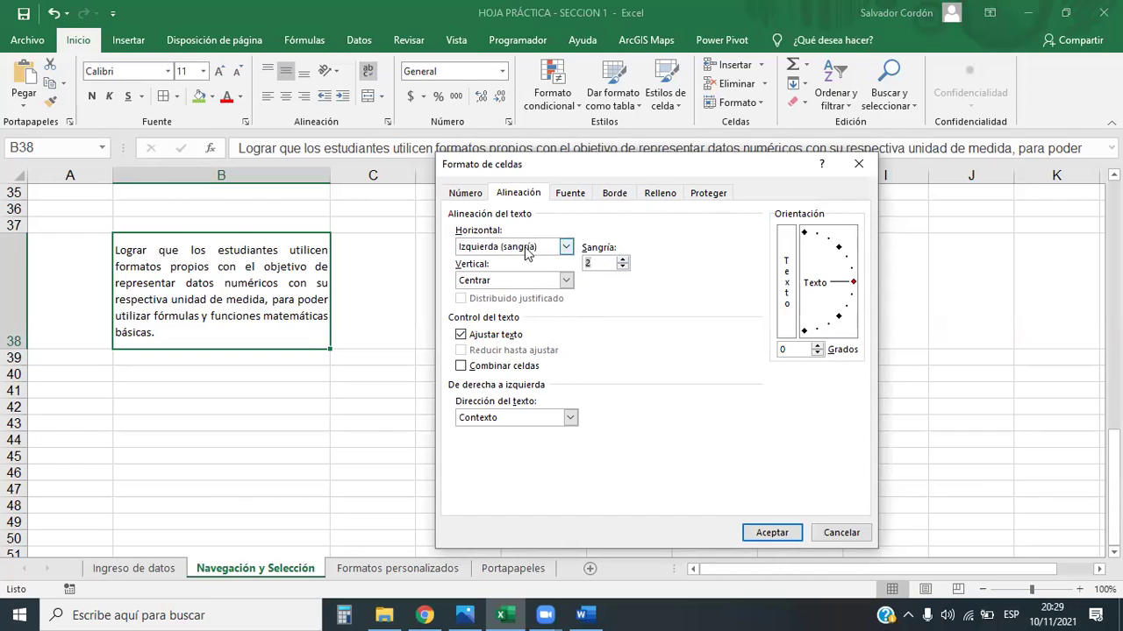
left_click(772, 533)
left_click(334, 436)
left_click(240, 387)
left_click(275, 331)
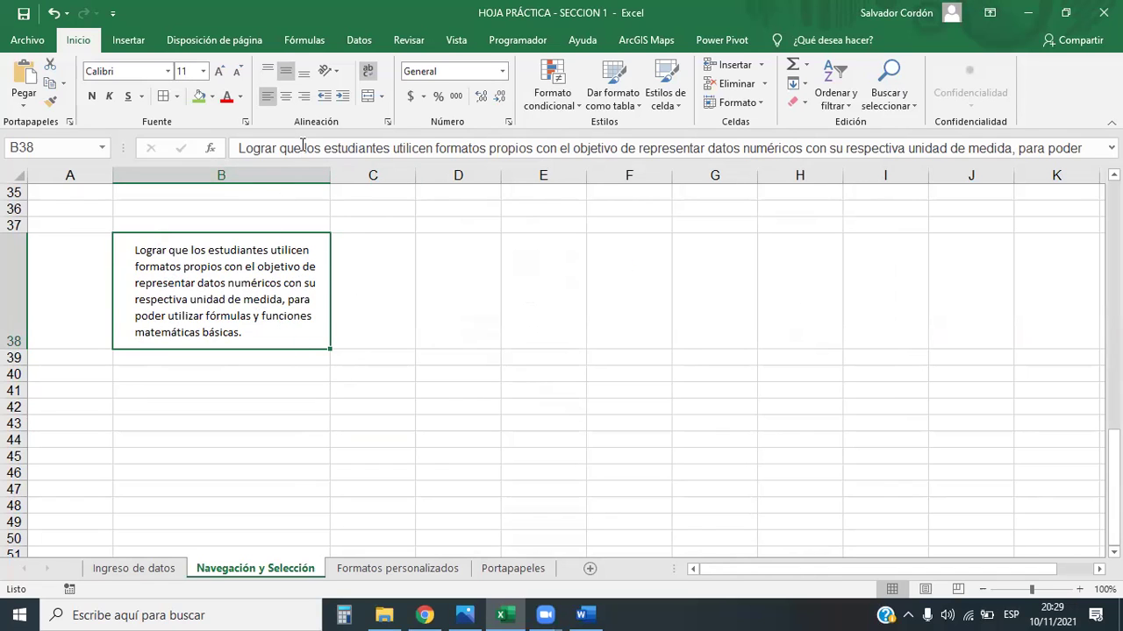
- Set B38's horizontal alignment to Distribuida (sangría)
left_click(387, 122)
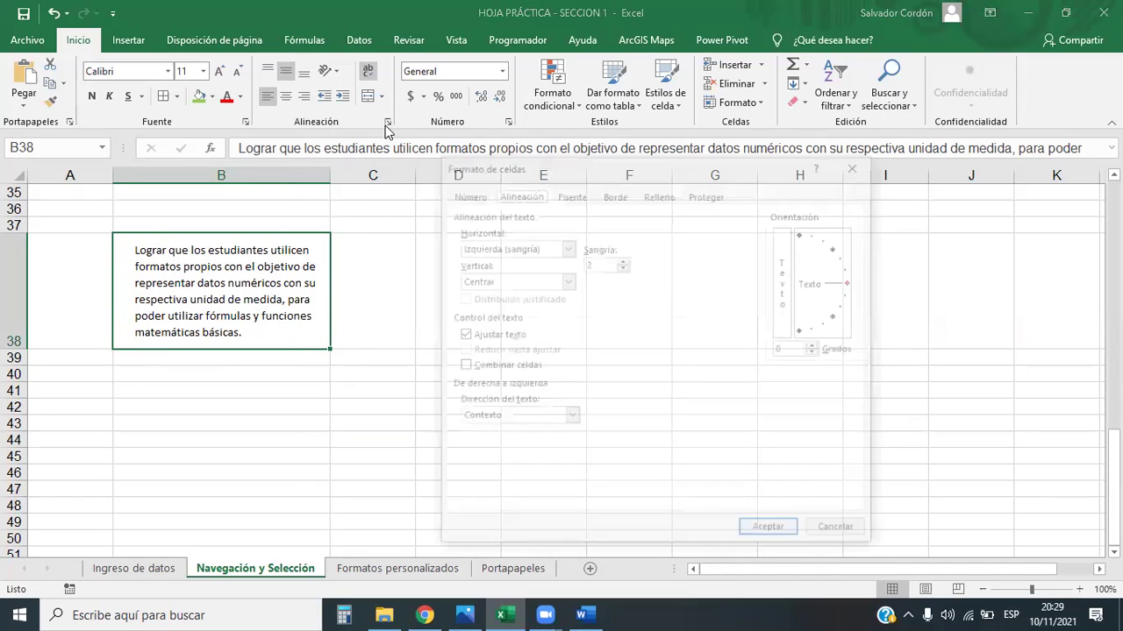
left_click(566, 247)
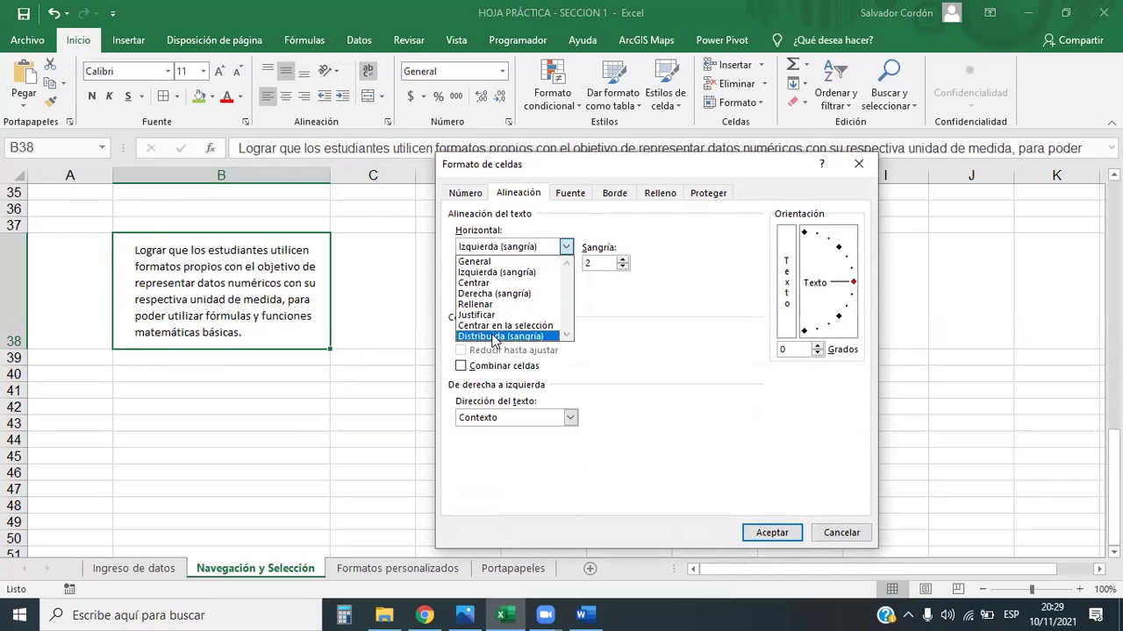
left_click(494, 337)
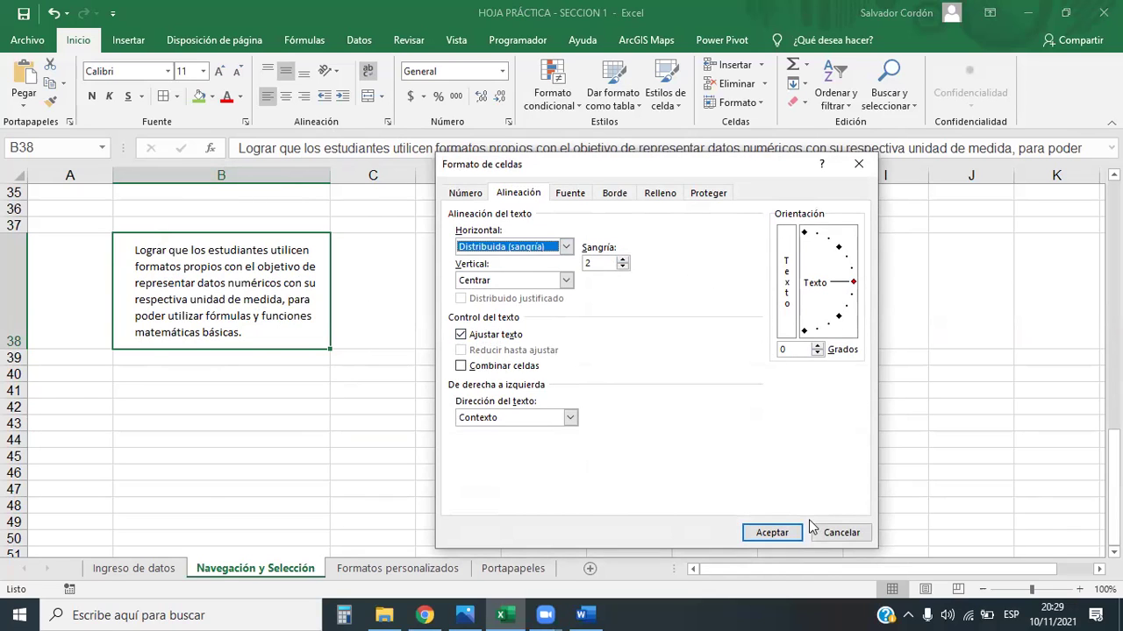
left_click(772, 532)
left_click(375, 407)
left_click(273, 344)
- Make row 38 taller and resize column B so the text rewraps onto five lines
left_click_drag(14, 349, 14, 410)
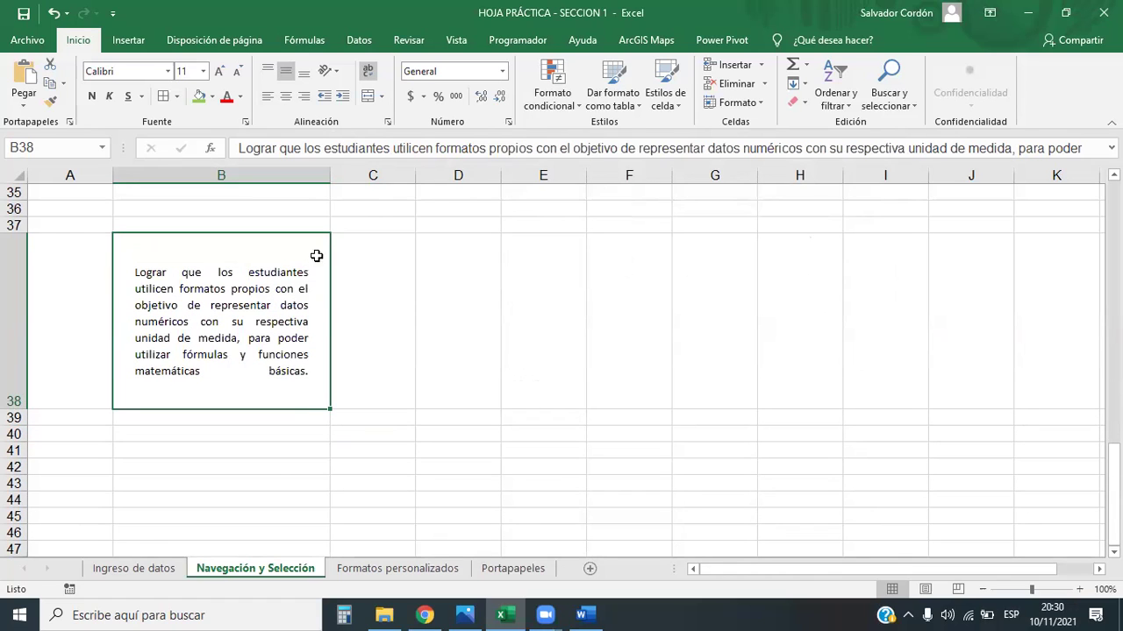
mouse_move(329, 175)
left_mouse_down()
mouse_move(383, 176)
mouse_move(278, 180)
mouse_move(487, 173)
left_mouse_up()
left_click(376, 177)
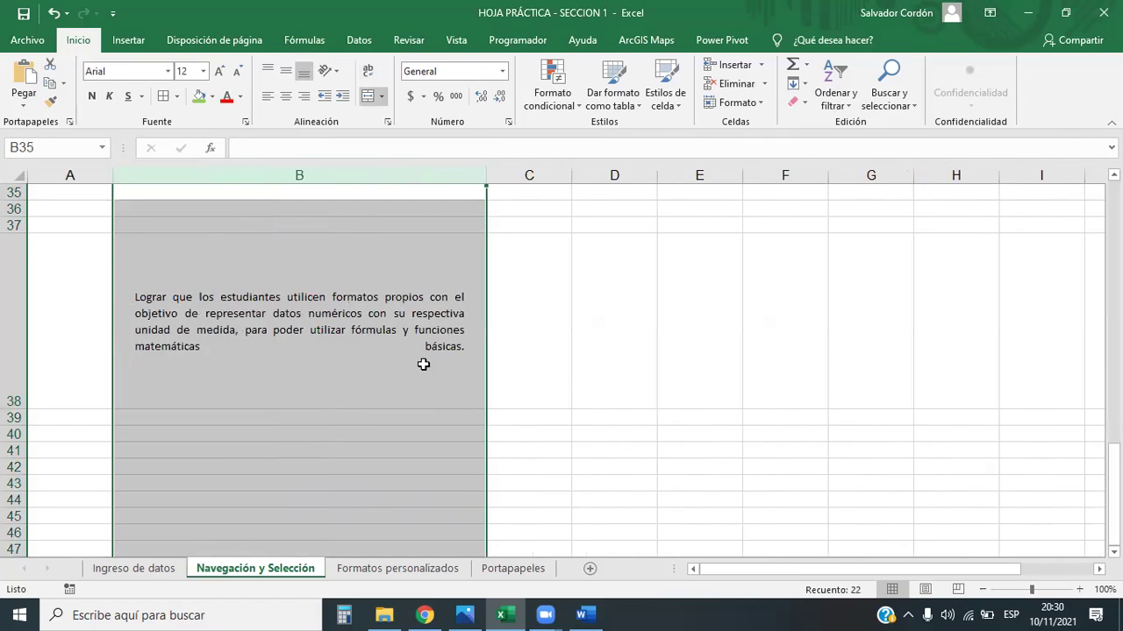
left_click(423, 364)
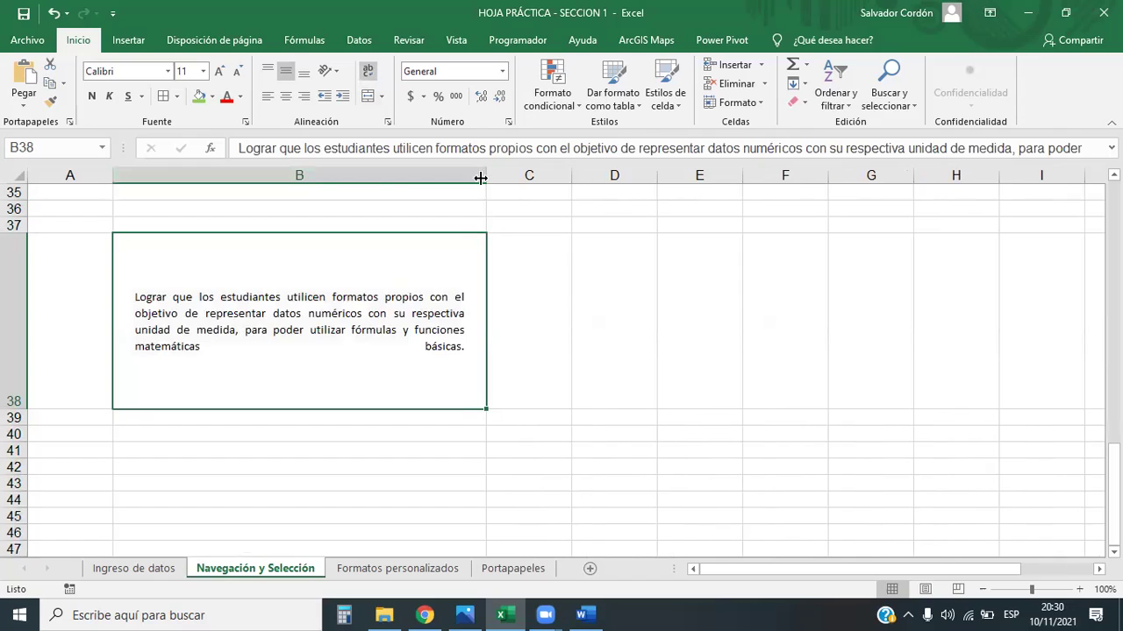
left_click_drag(488, 179, 400, 179)
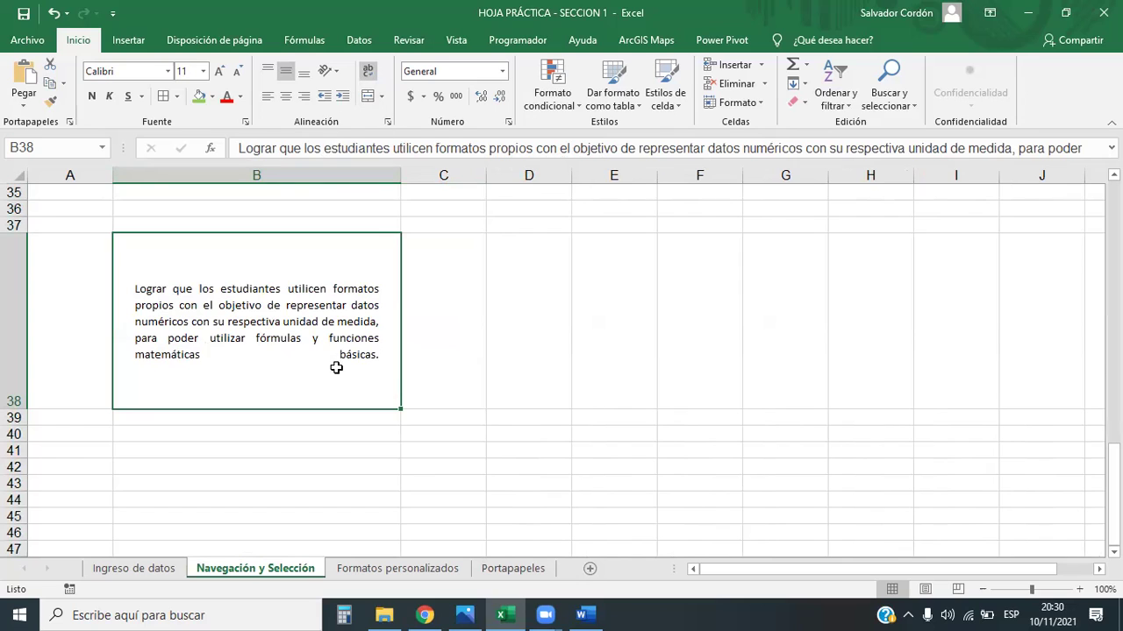
mouse_move(695, 157)
left_mouse_down()
mouse_move(1094, 173)
mouse_move(953, 391)
left_mouse_up()
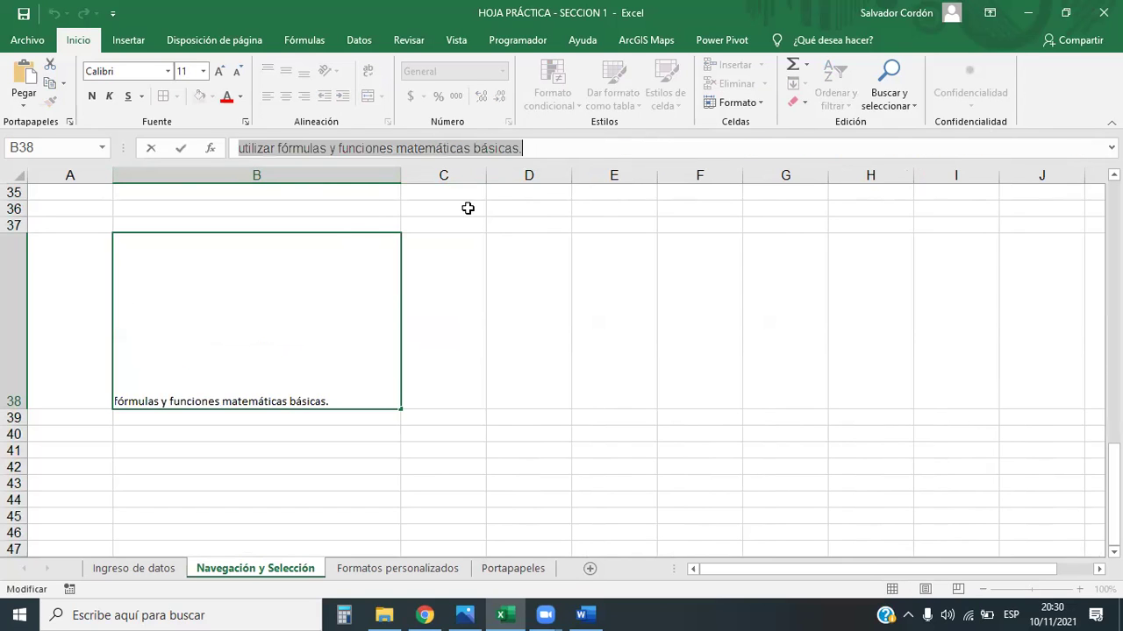
left_click(479, 148)
left_click(487, 329)
left_click(254, 317)
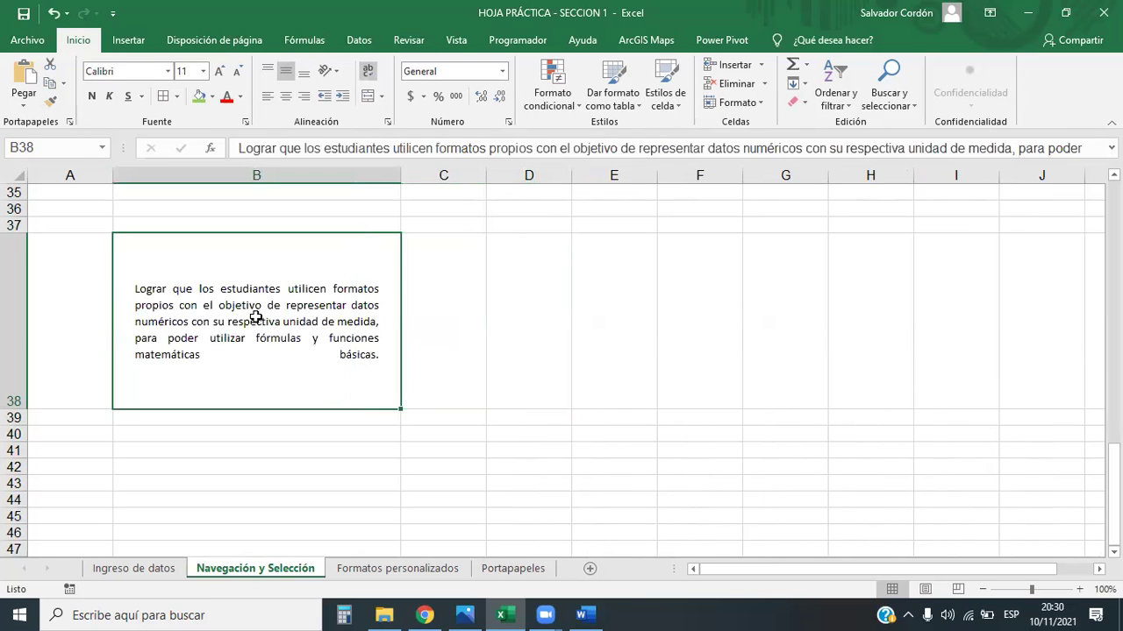
- Try Distribuida as B38's vertical alignment, keeping horizontal distributed
left_click(388, 121)
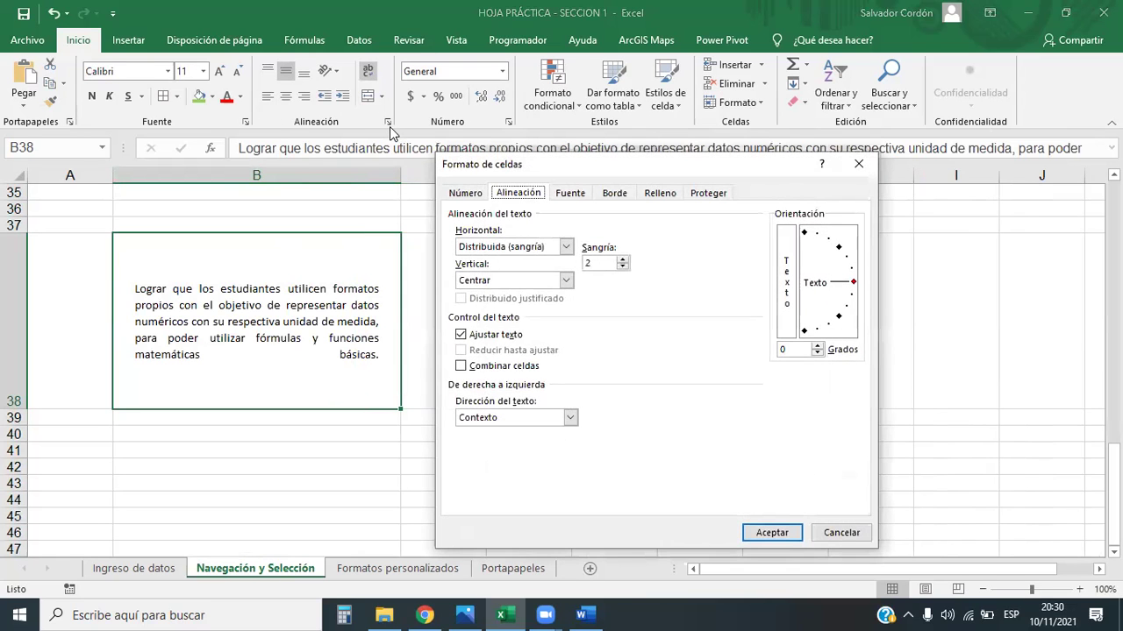
left_click(568, 247)
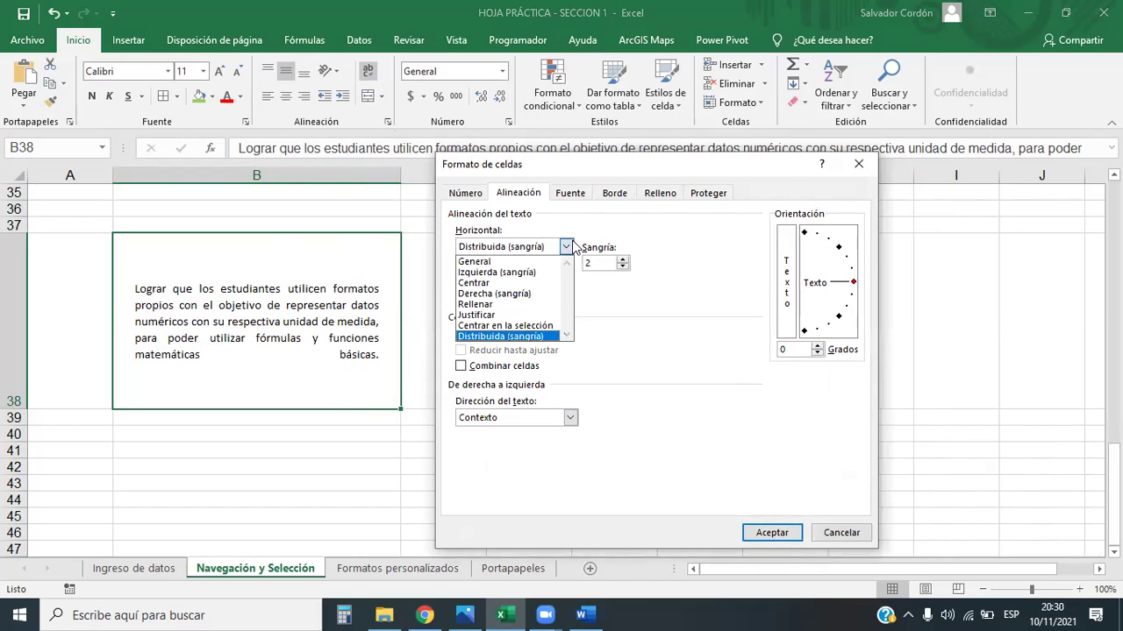
left_click(672, 386)
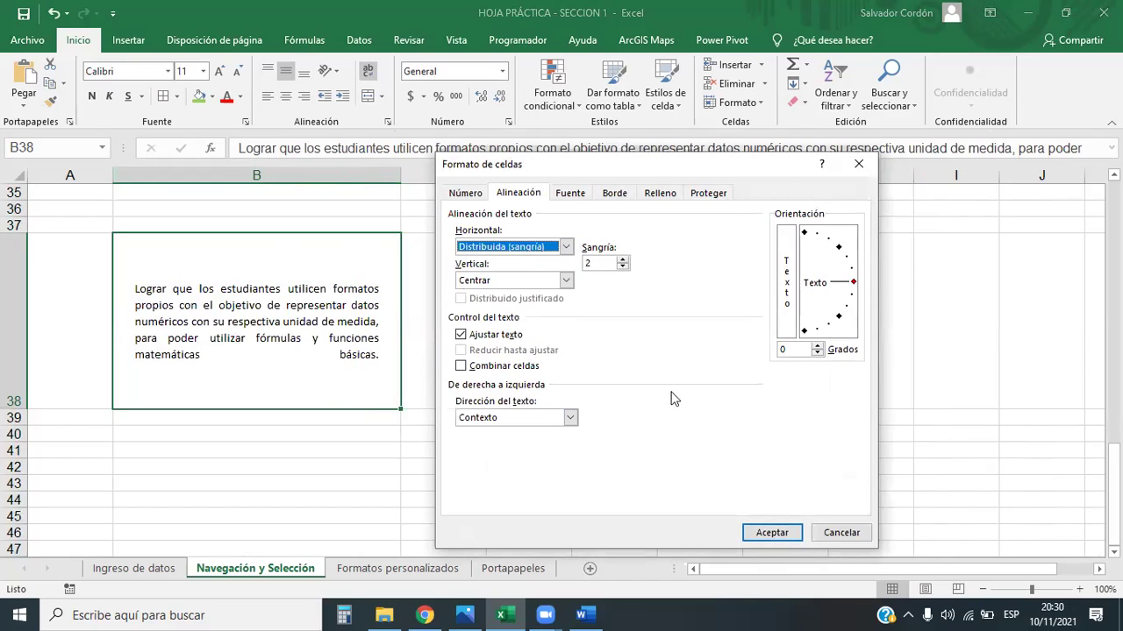
left_click(566, 280)
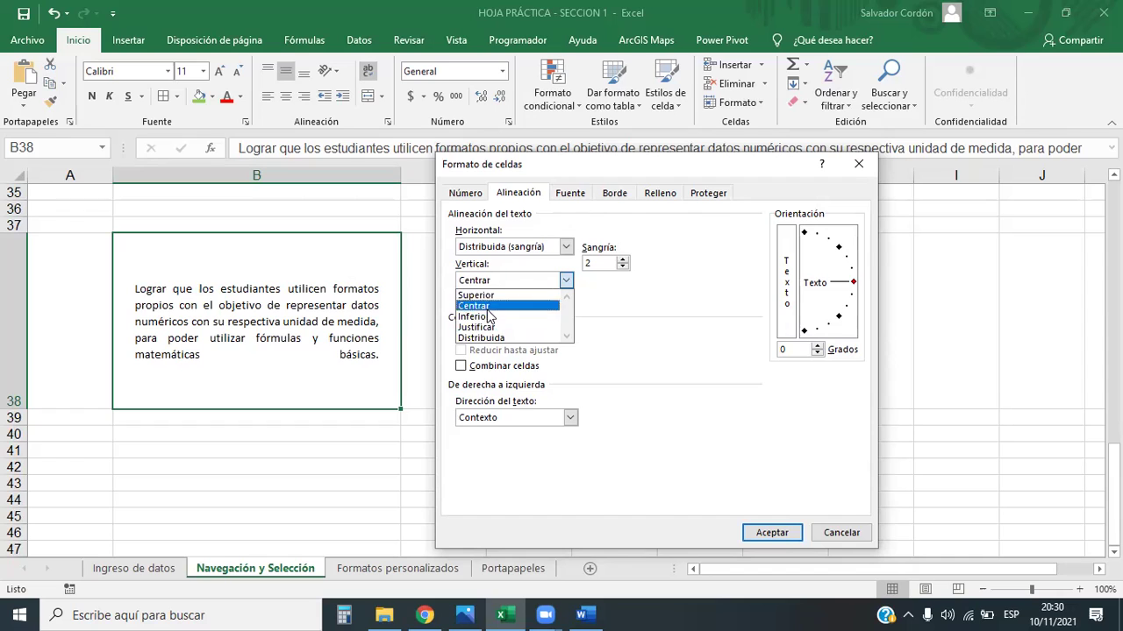
left_click(494, 338)
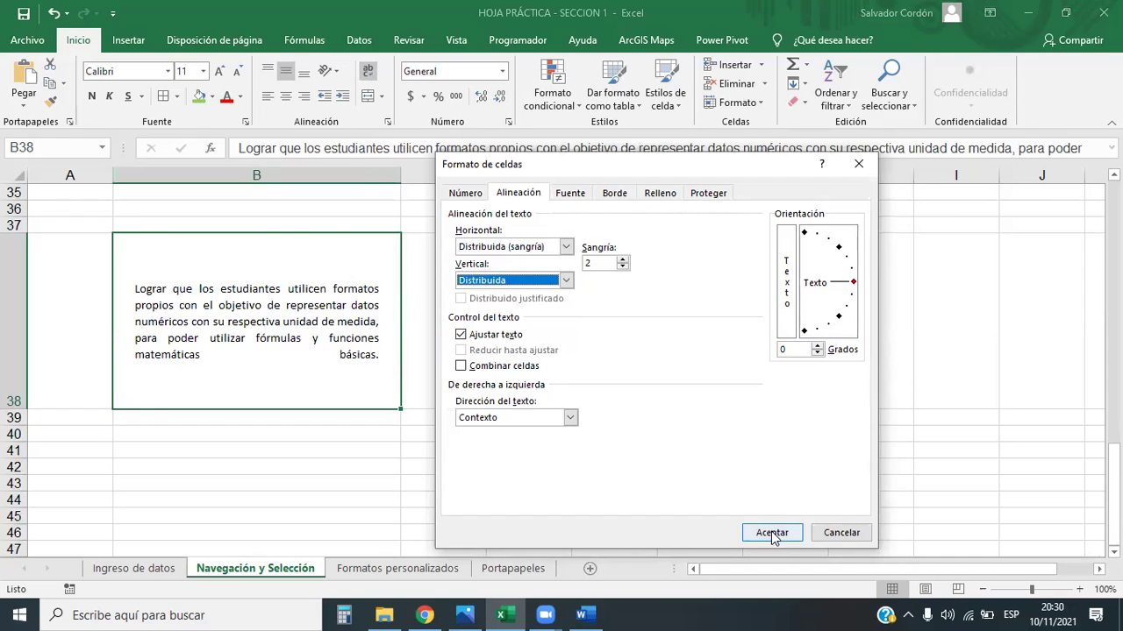
left_click(772, 532)
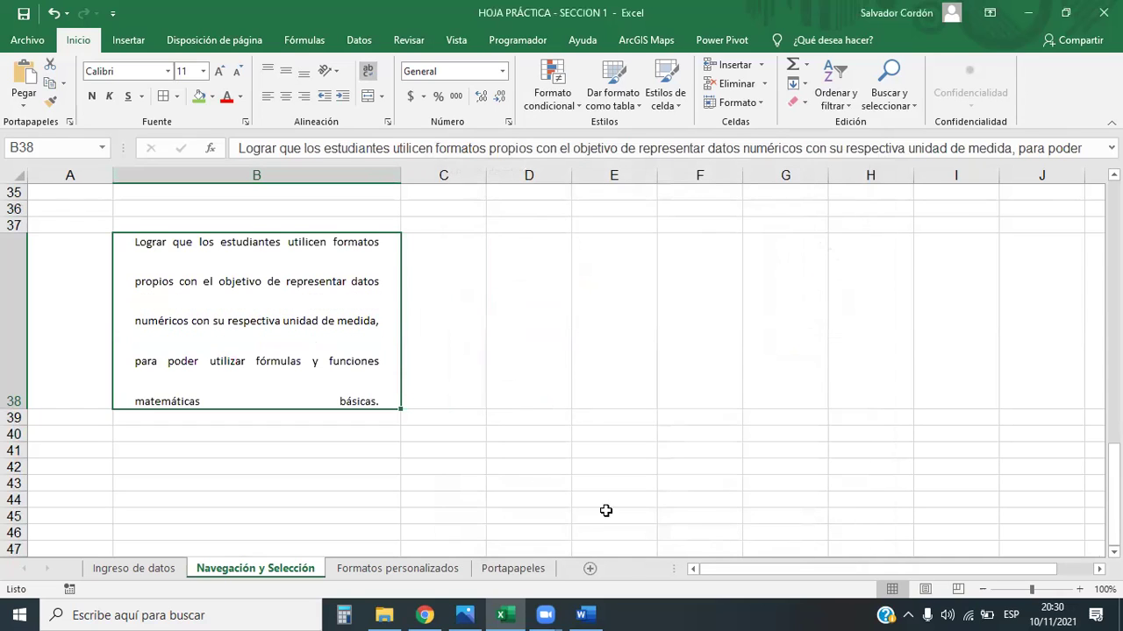
- Revert B38 to vertical Centrar with indent 1, then slightly widen column B
left_click(388, 121)
left_click(566, 280)
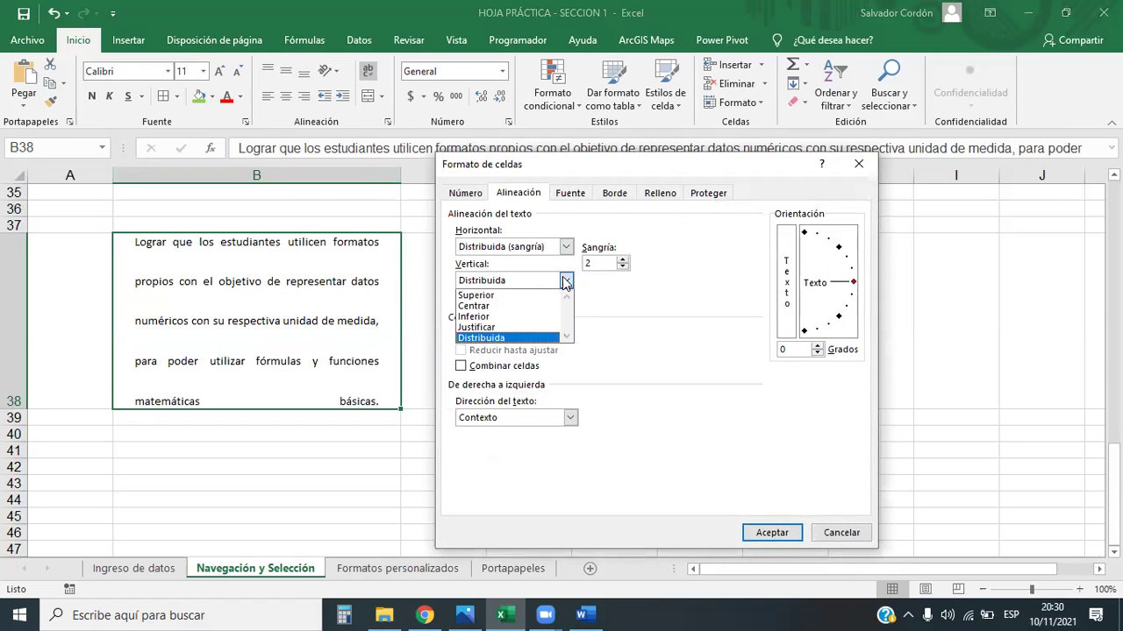
left_click(504, 303)
left_click(554, 253)
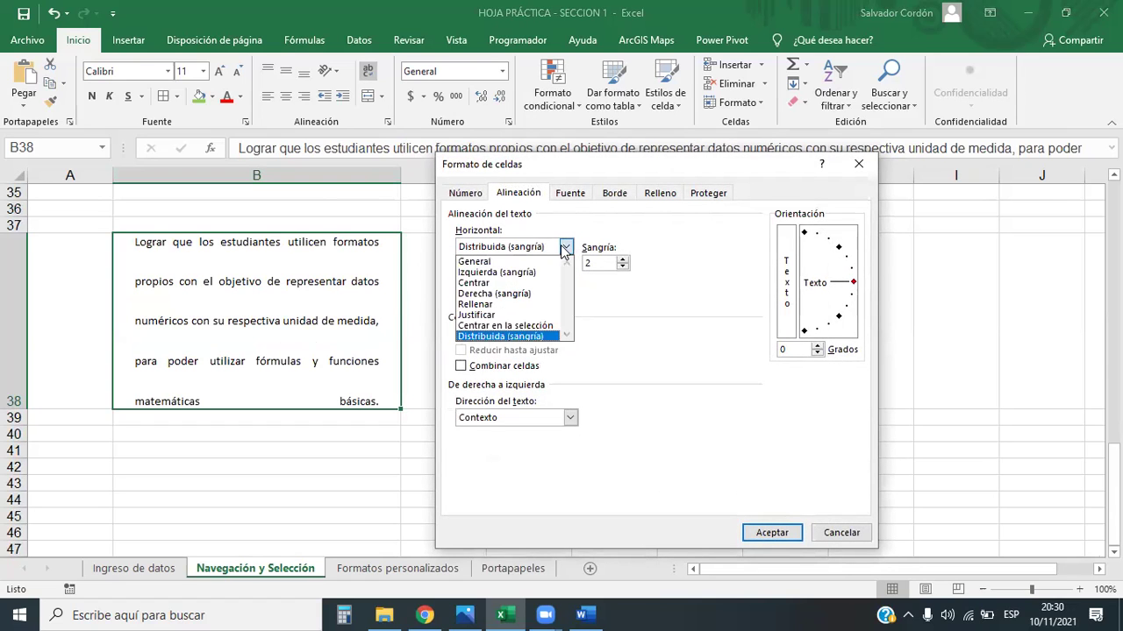
left_click(506, 336)
left_click(621, 266)
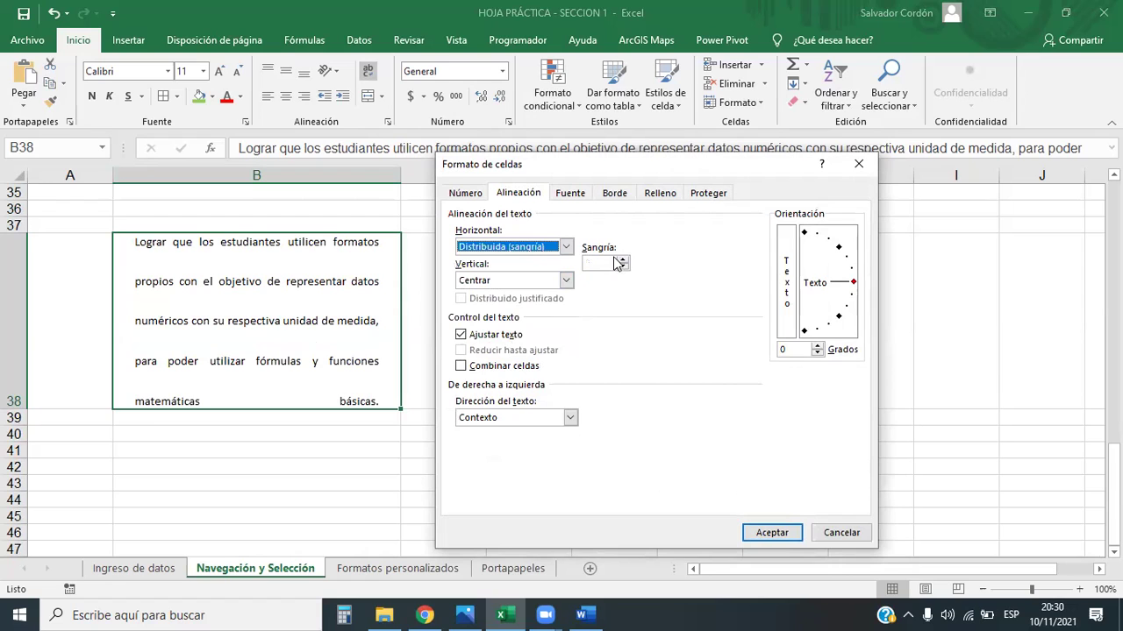
left_click(764, 533)
left_click(443, 451)
left_click(376, 279)
mouse_move(401, 175)
left_mouse_down()
mouse_move(364, 176)
mouse_move(416, 177)
left_mouse_up()
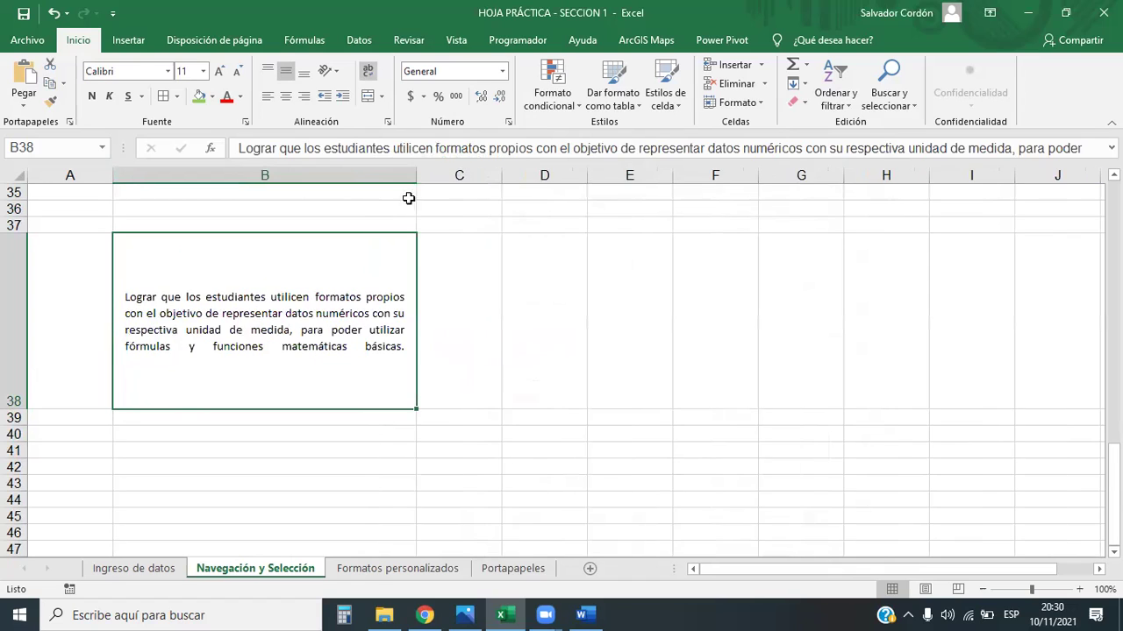
- Narrow column B back down so B38's text rewraps onto six distributed lines
double_click(402, 347)
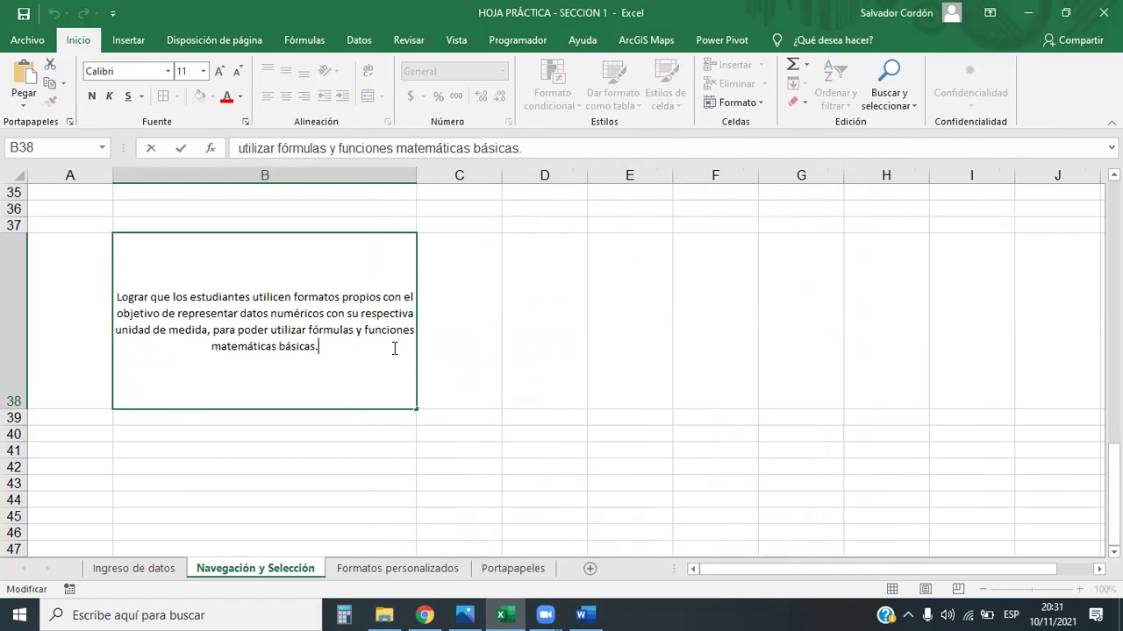
key("Return")
left_click(390, 346)
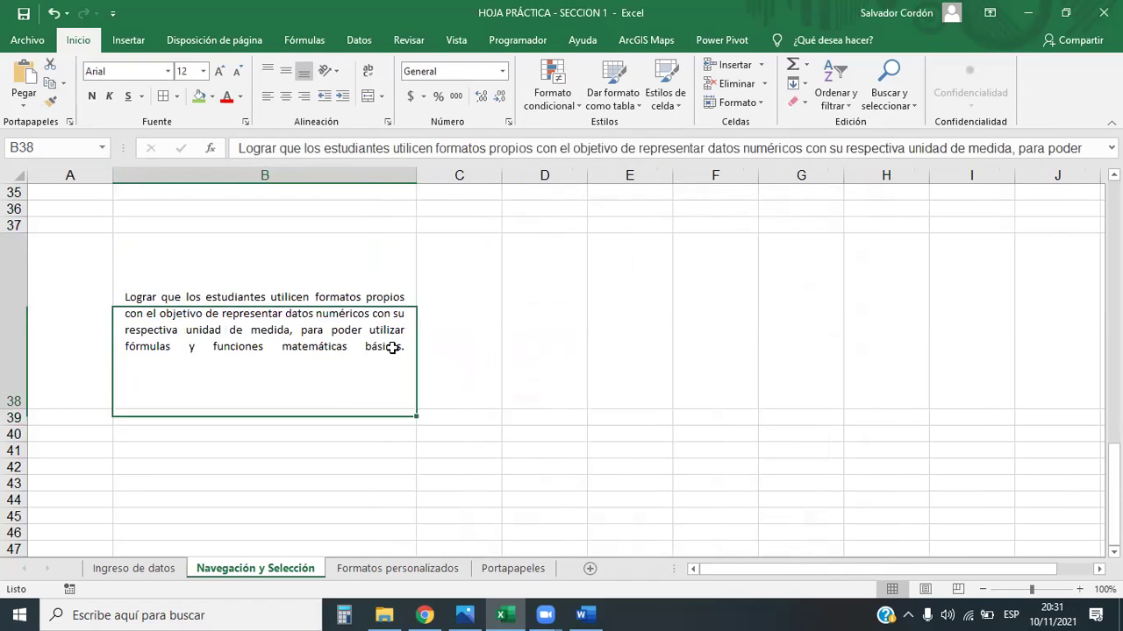
left_click(438, 496)
left_click(403, 263)
left_click_drag(436, 174, 326, 175)
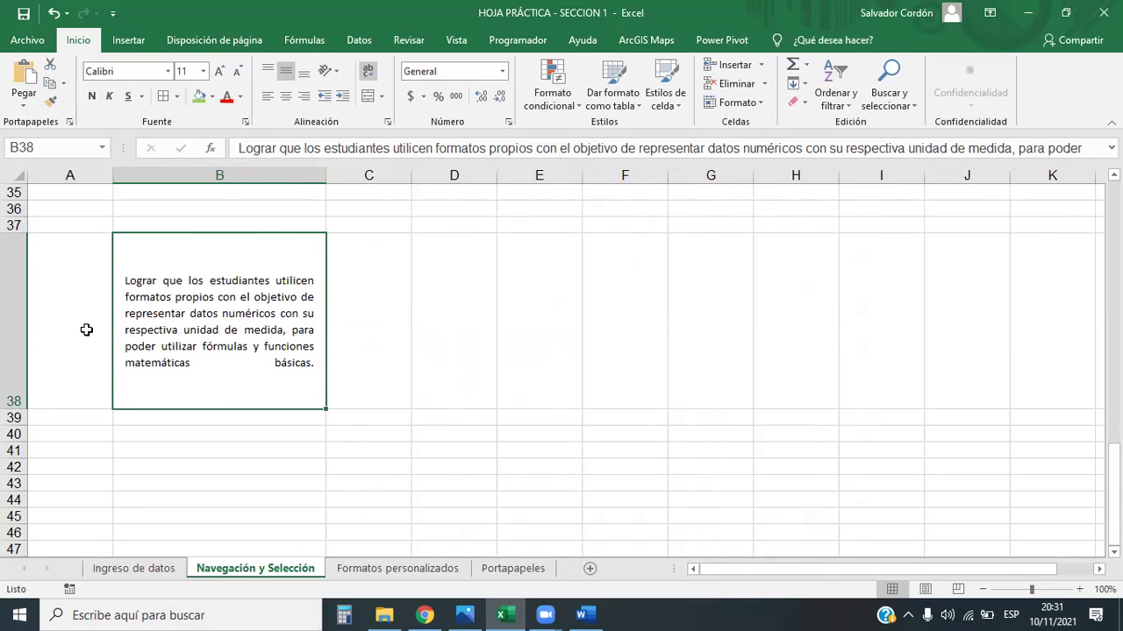
left_click(370, 515)
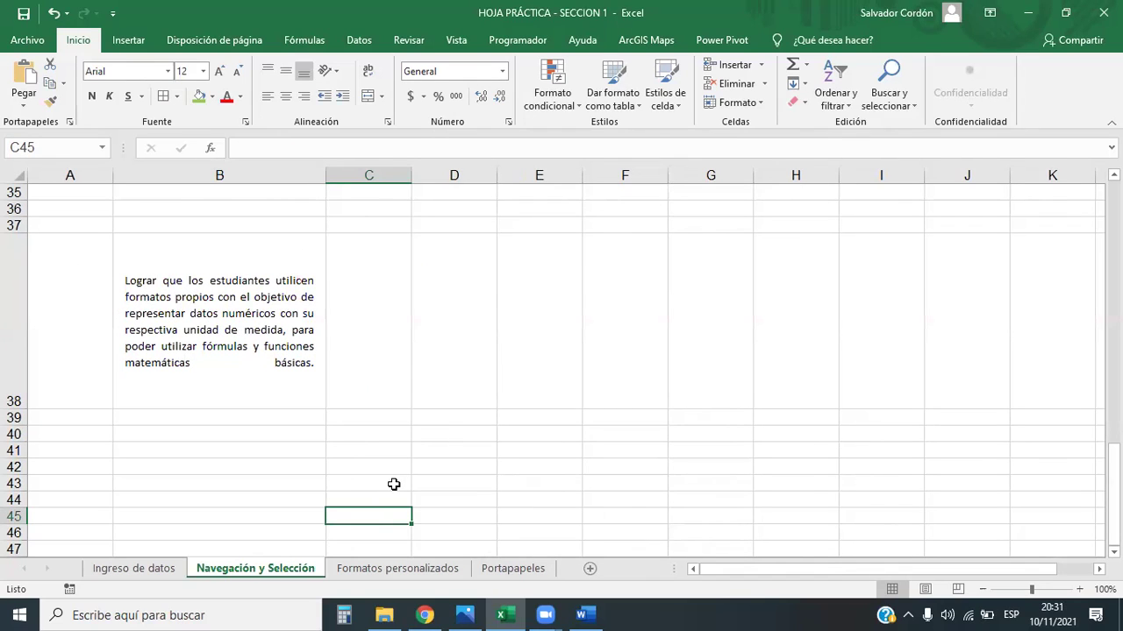
left_click(249, 305)
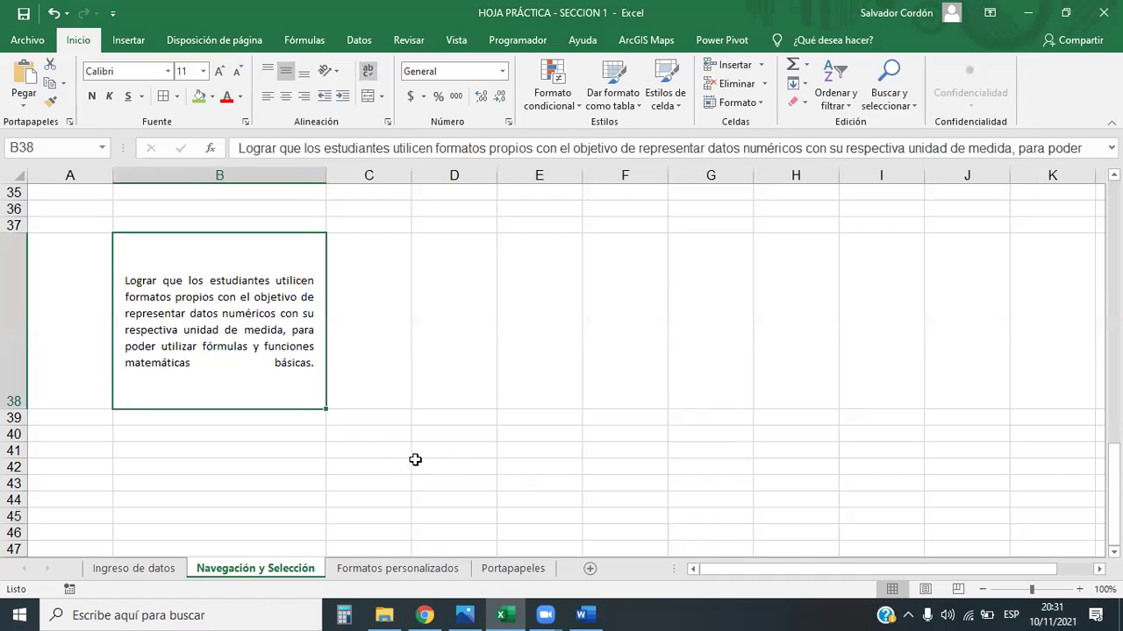
- Scroll so row 38 is in view and select cell D38
scroll(359, 453, "down", 2)
scroll(354, 453, "up", 2)
scroll(296, 435, "down", 1)
scroll(295, 435, "down", 1)
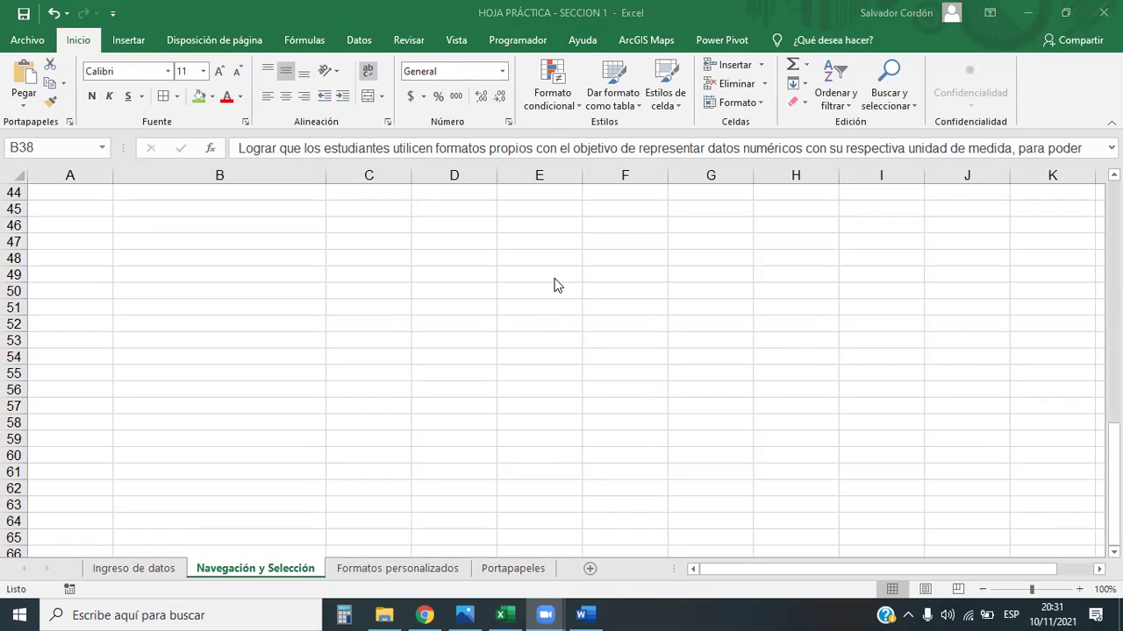
scroll(555, 285, "up", 3)
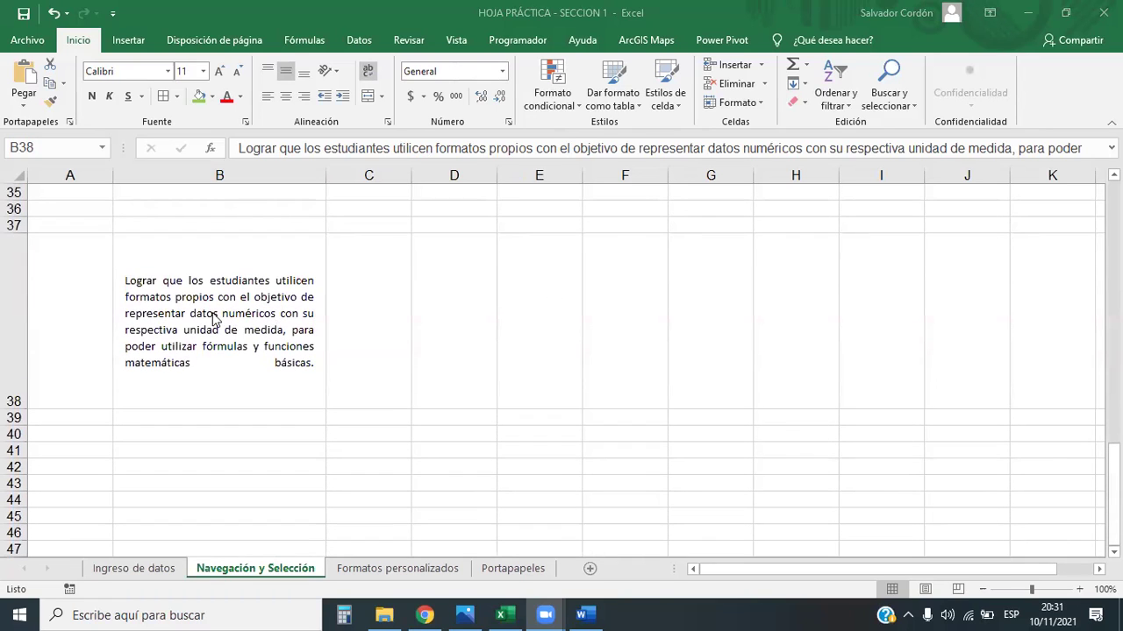
left_click(451, 303)
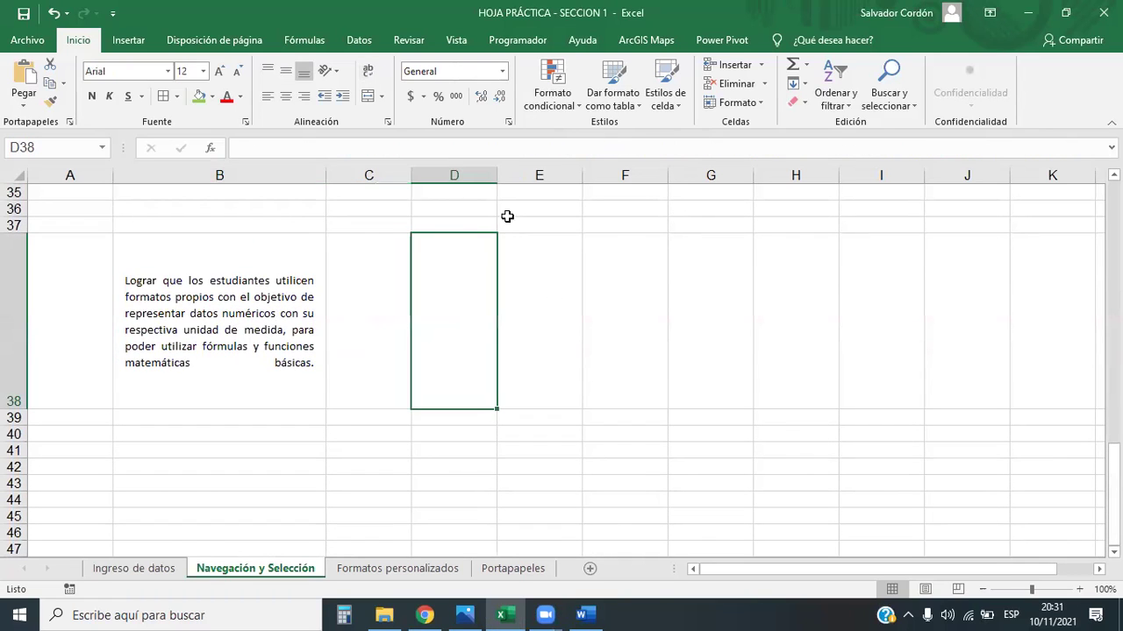
- Widen column D to about 38.00, then bring the Word document forward
mouse_move(497, 175)
left_mouse_down()
mouse_move(699, 186)
mouse_move(658, 198)
left_mouse_up()
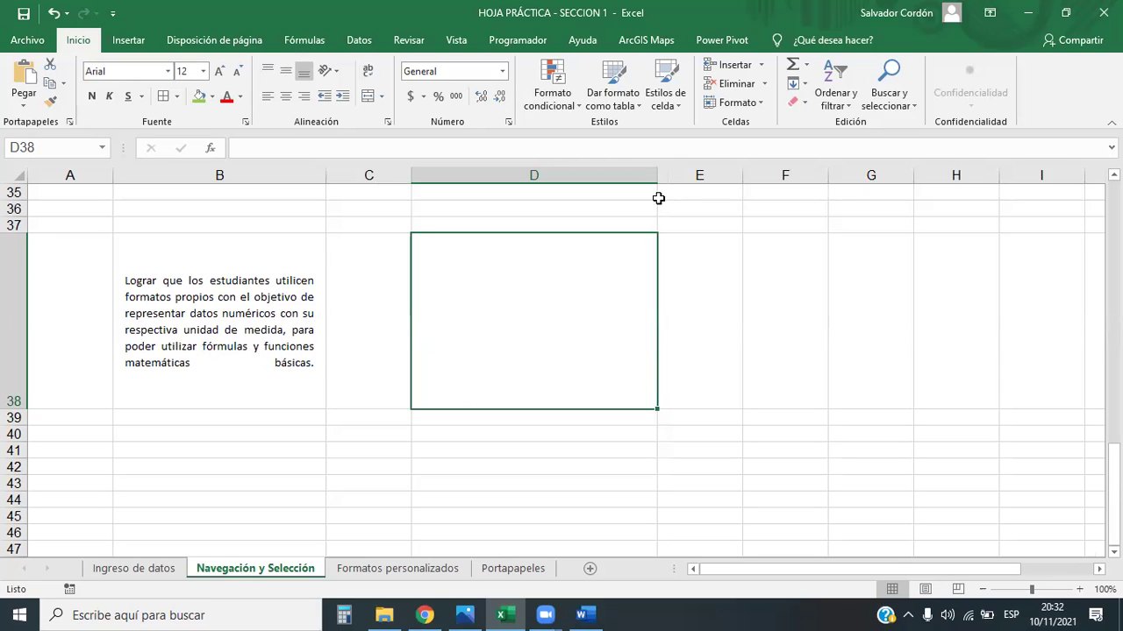
left_click(586, 615)
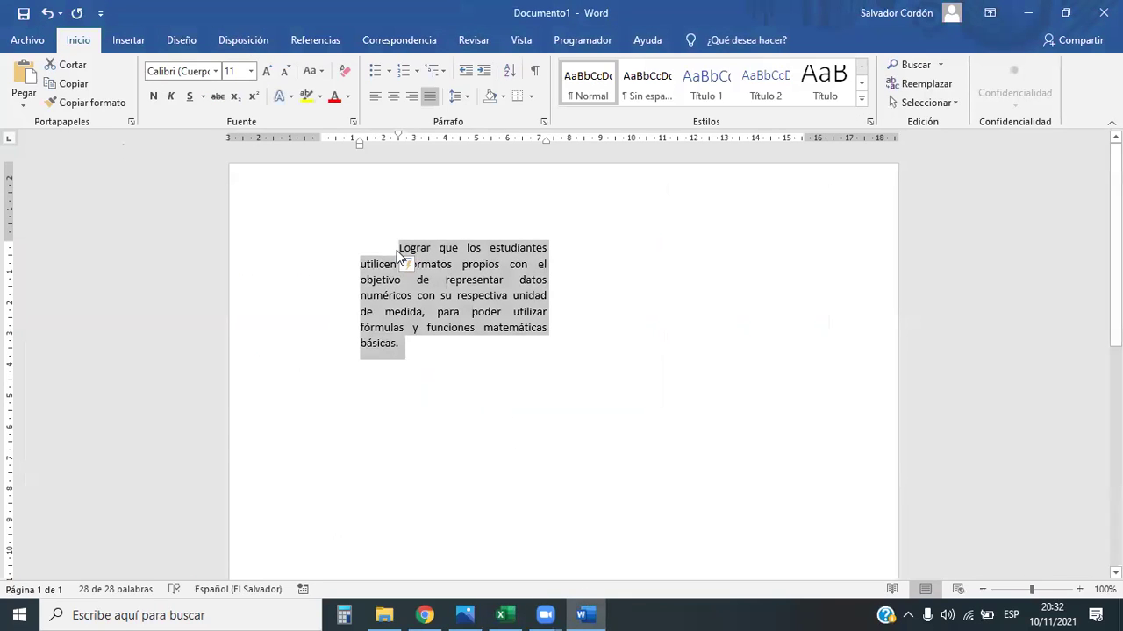
- Convert the selected Word paragraph to MAYÚSCULAS, then return to Excel
left_click(317, 73)
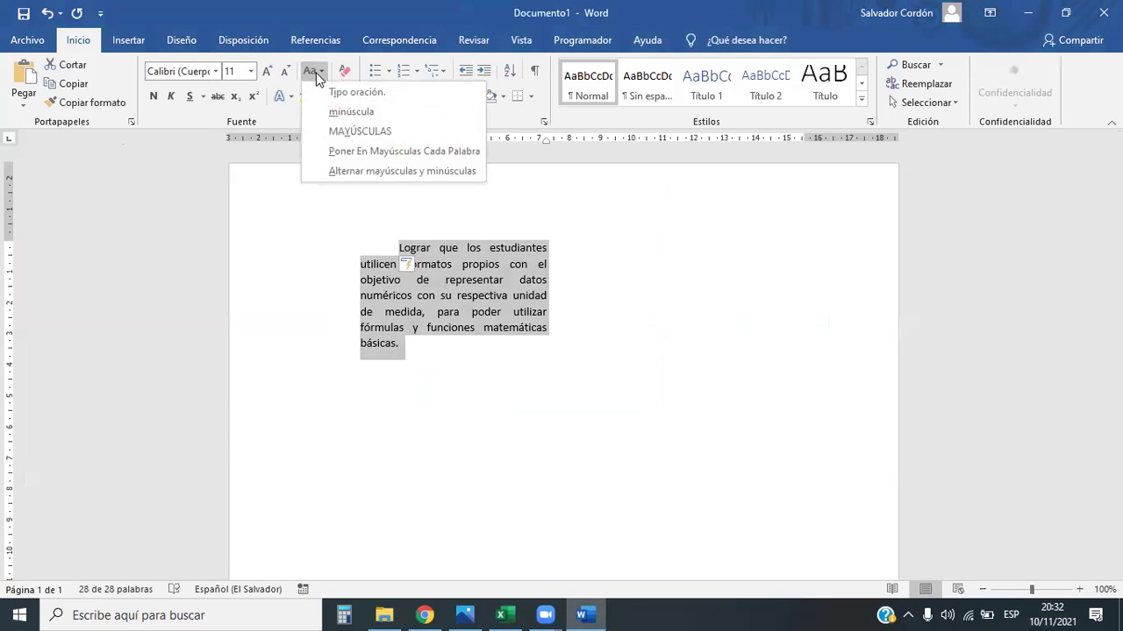
left_click(350, 132)
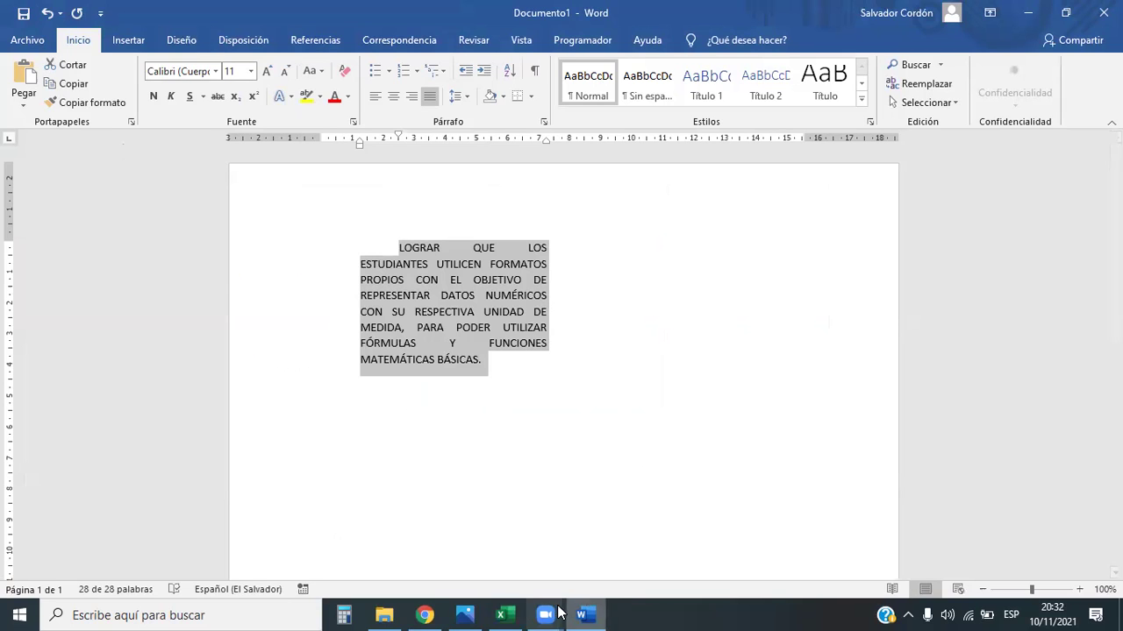
left_click(501, 615)
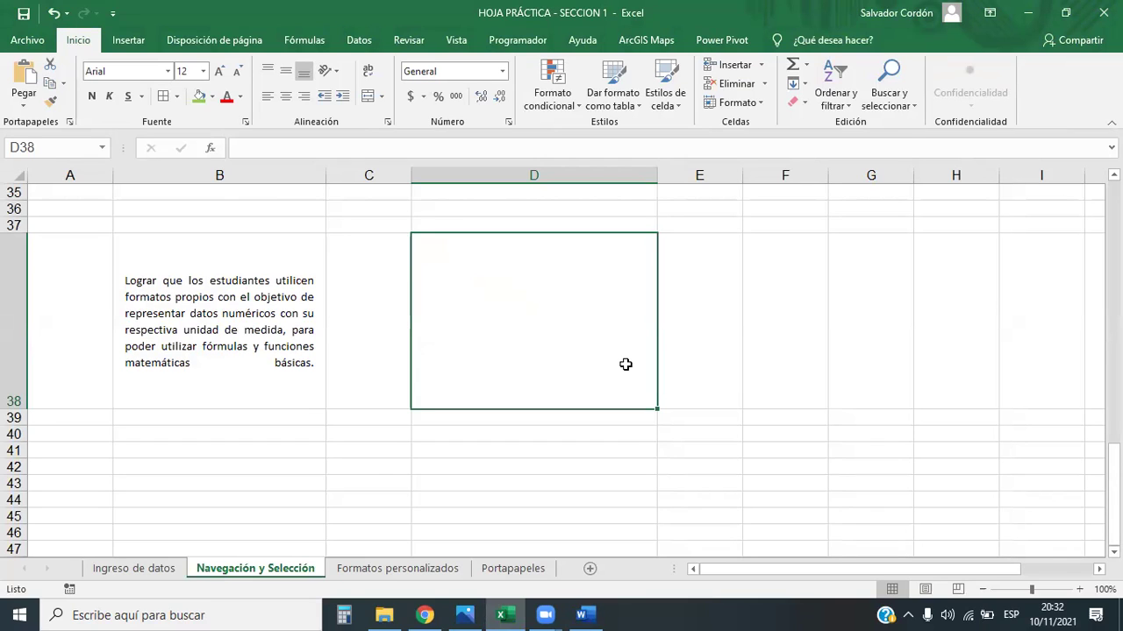
- Enter the formula =MAYUSC(B38) in cell D38
double_click(625, 364)
type("=")
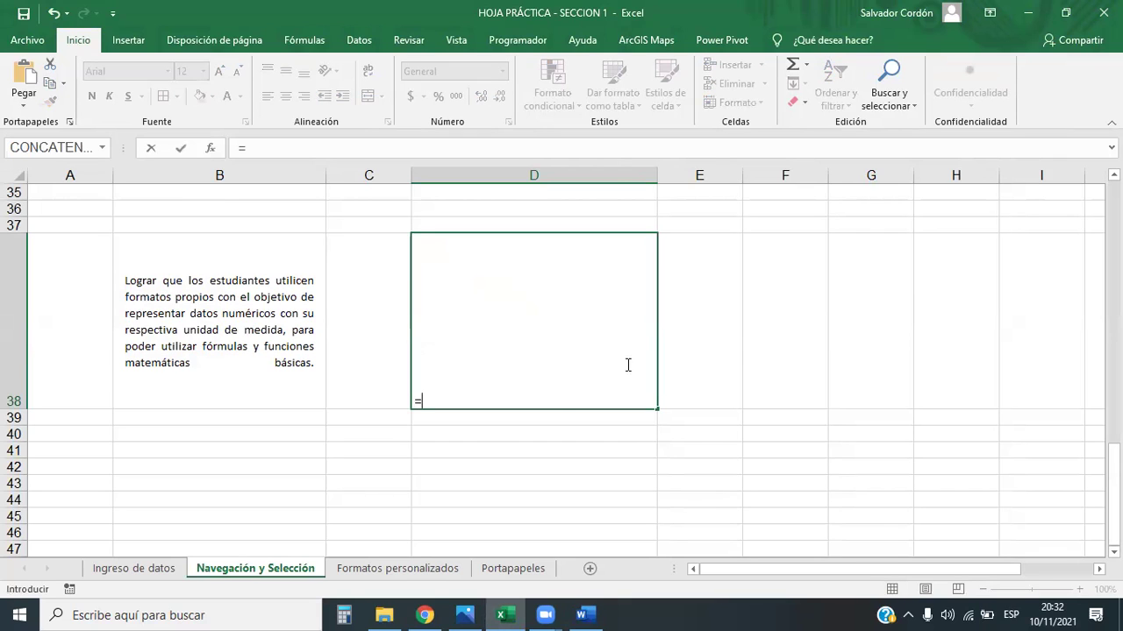
type("MAYU")
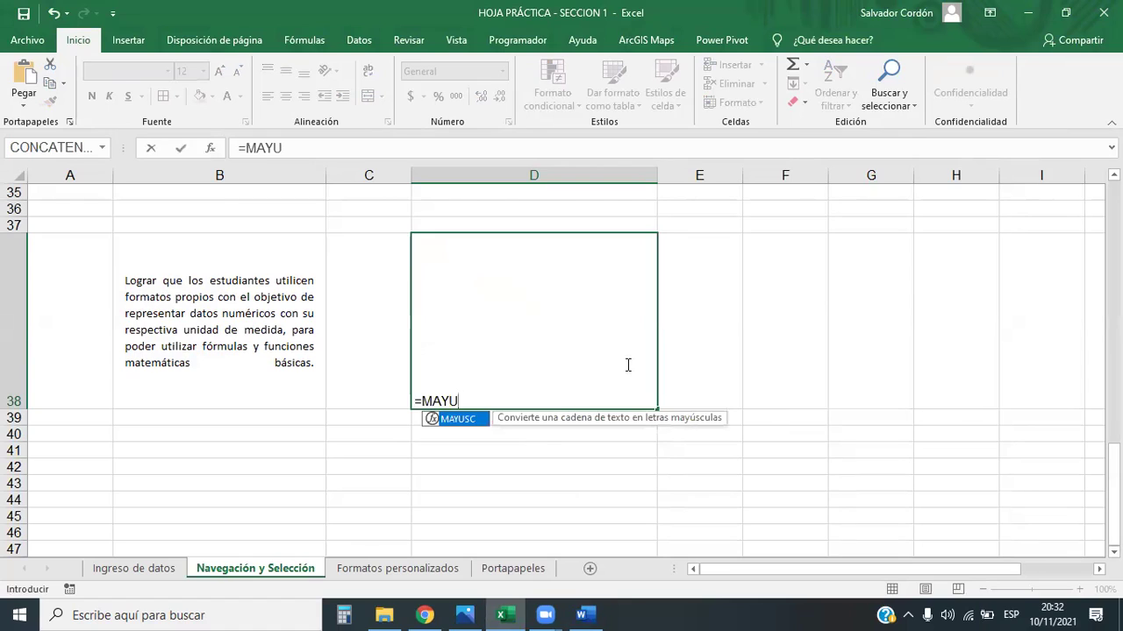
double_click(474, 421)
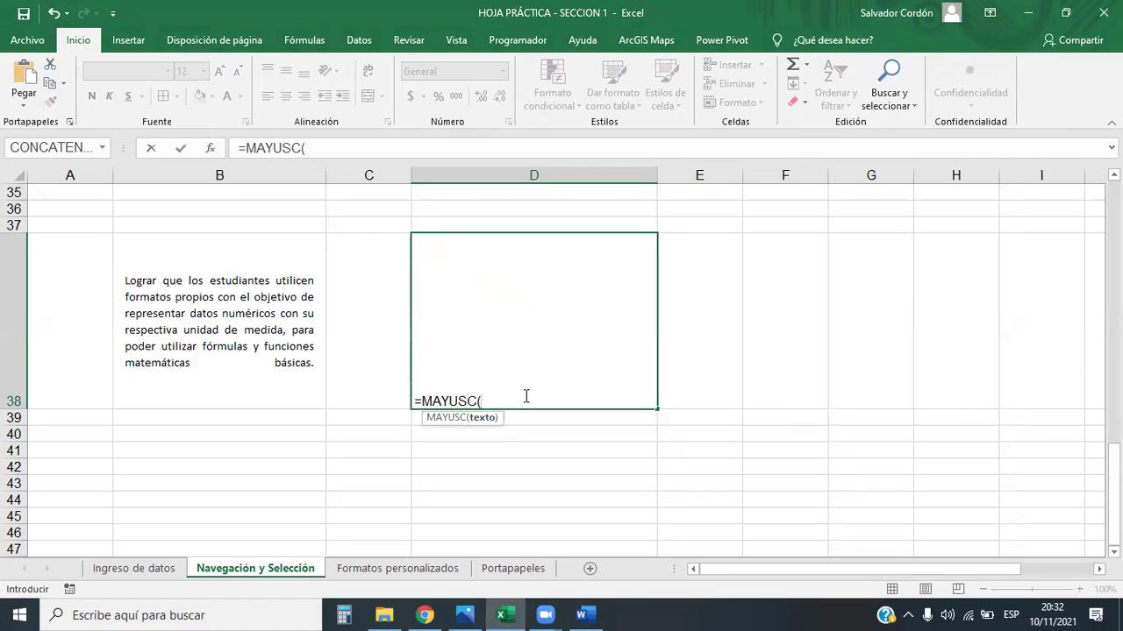
left_click(210, 296)
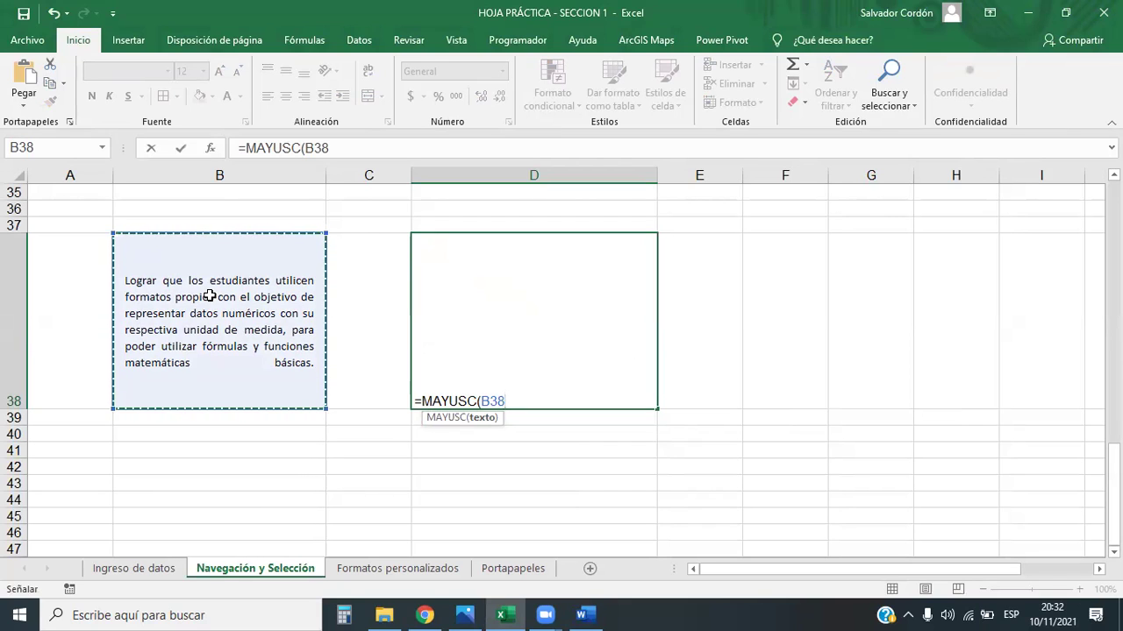
type(")")
key("Return")
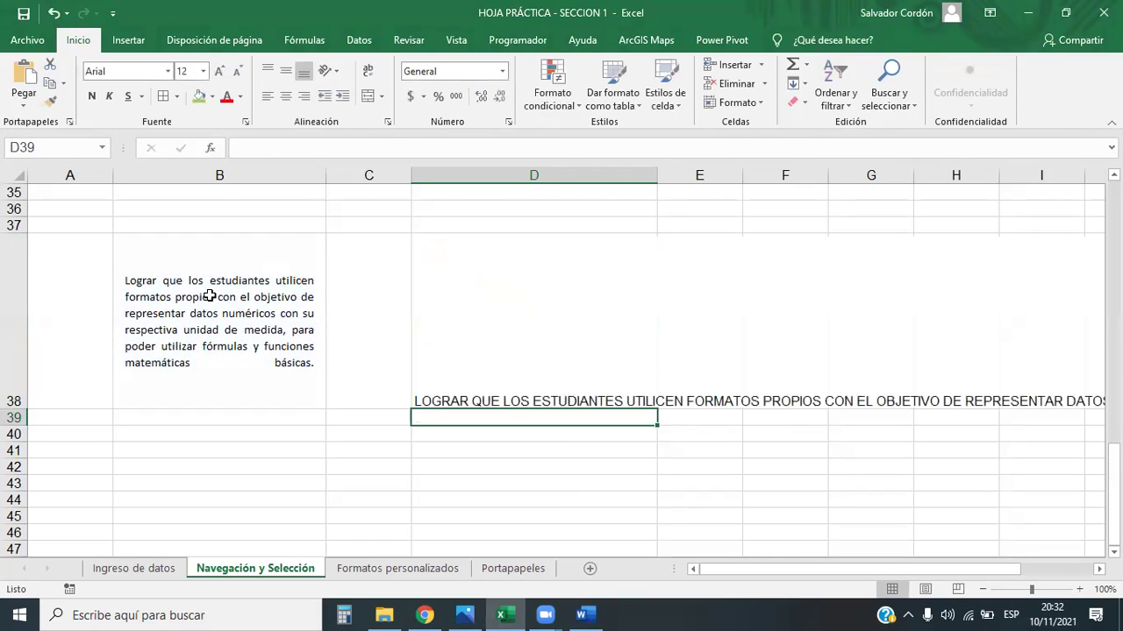
- Try wrapping and centring D38's text, undo it, then select B38
left_click(525, 331)
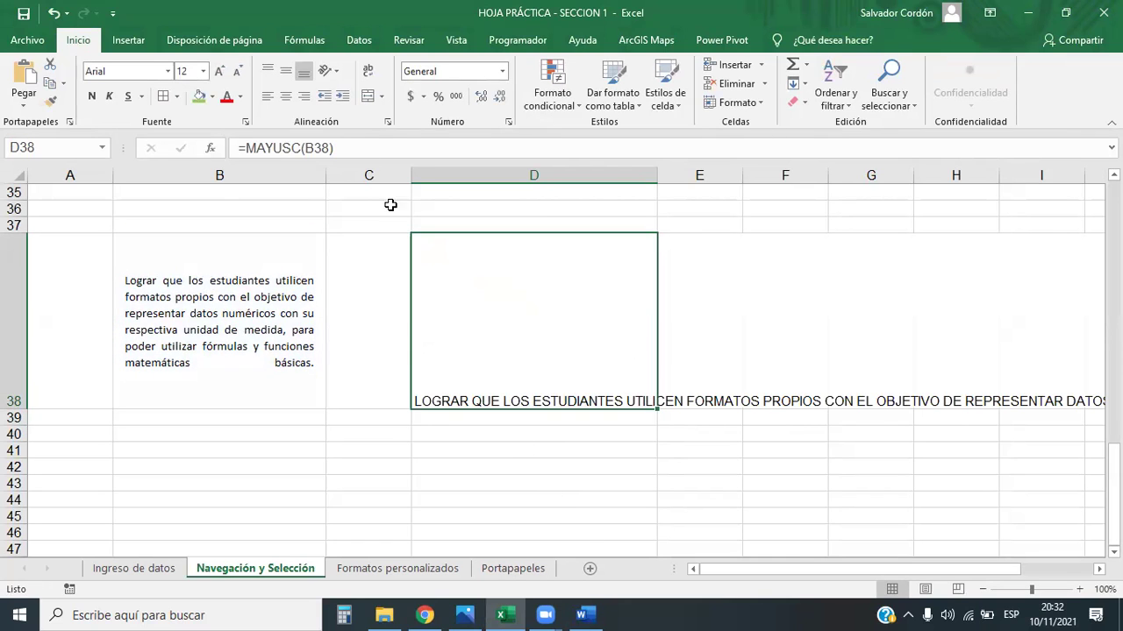
left_click(368, 71)
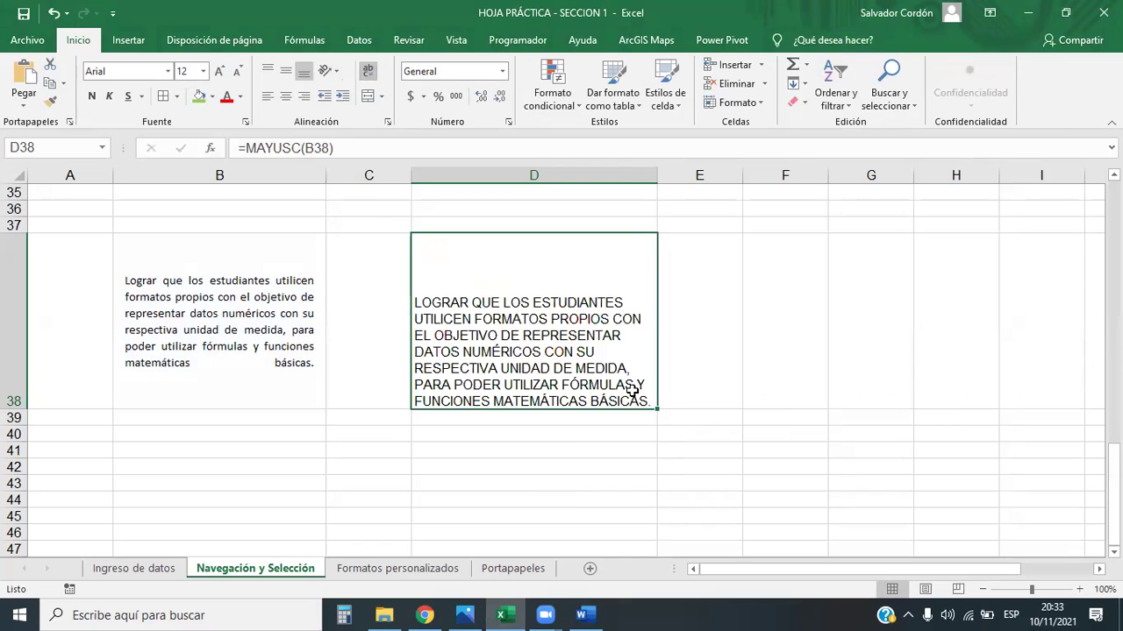
left_click(286, 95)
left_click(286, 71)
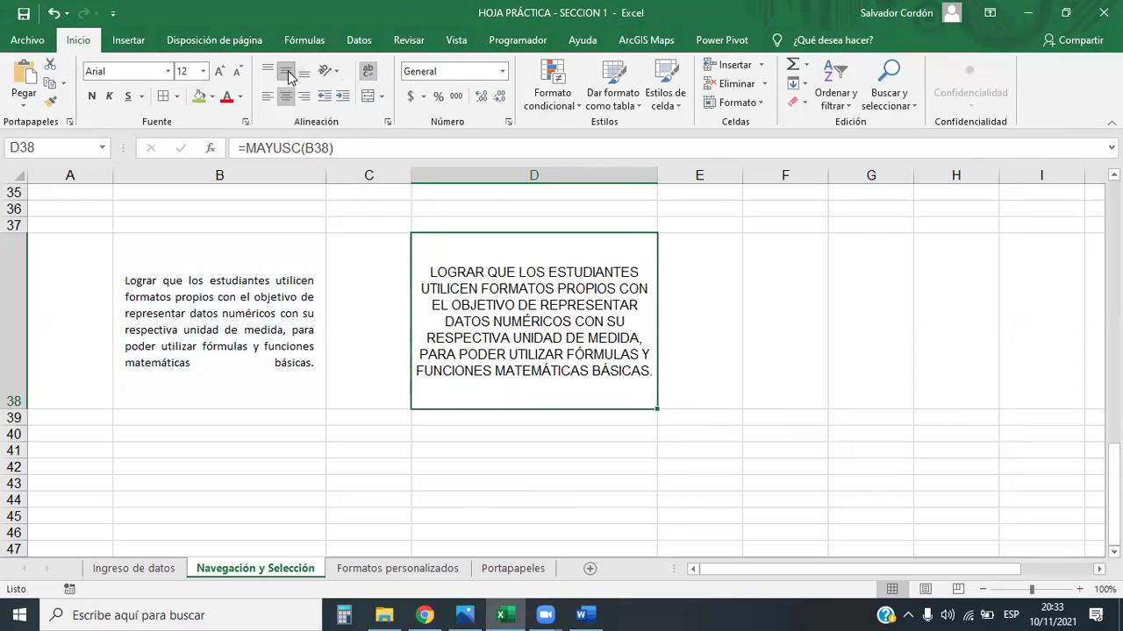
key("ctrl+z")
key("ctrl+z")
key("ctrl+z")
left_click(564, 433)
left_click(553, 351)
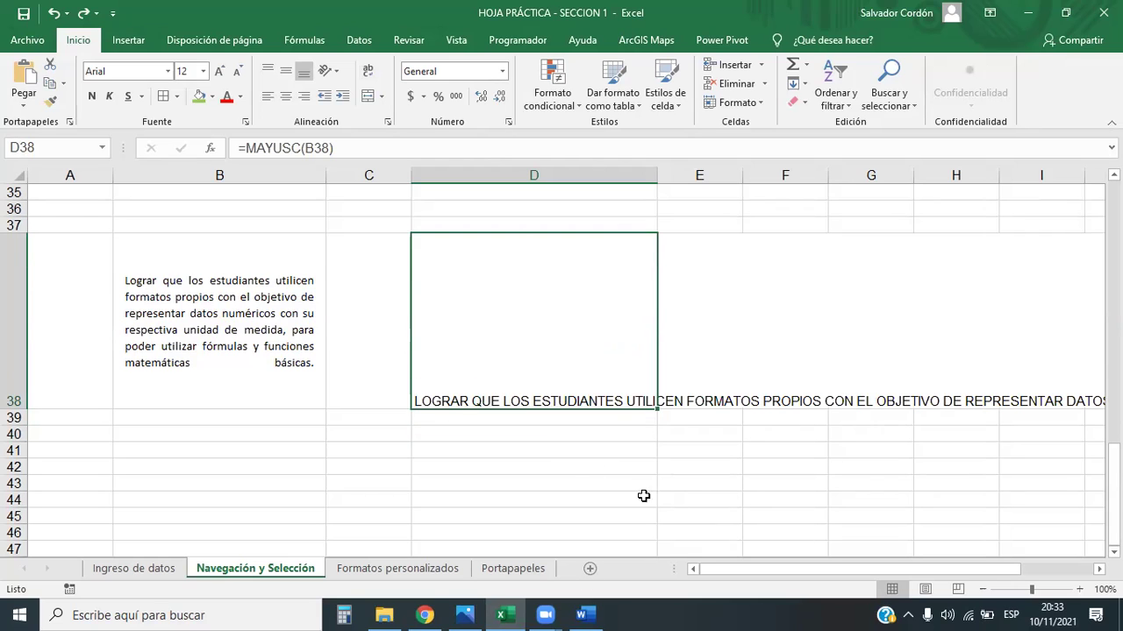
left_click(246, 290)
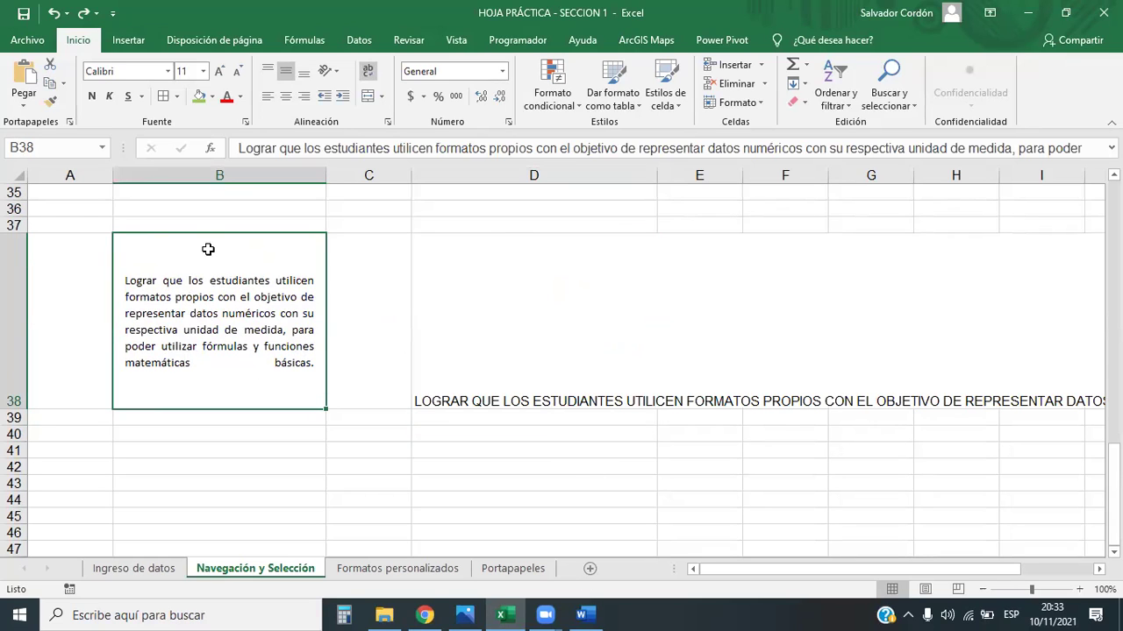
- Copy B38's wrapped, justified formatting onto D38 with Copiar formato
left_click(51, 104)
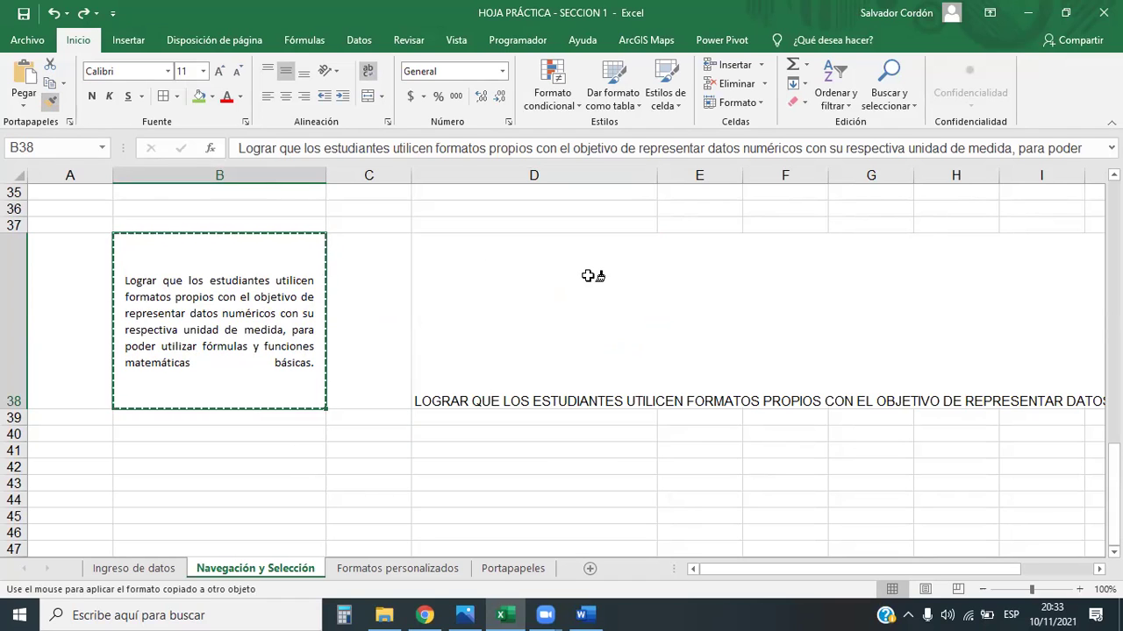
left_click(588, 276)
left_click(610, 483)
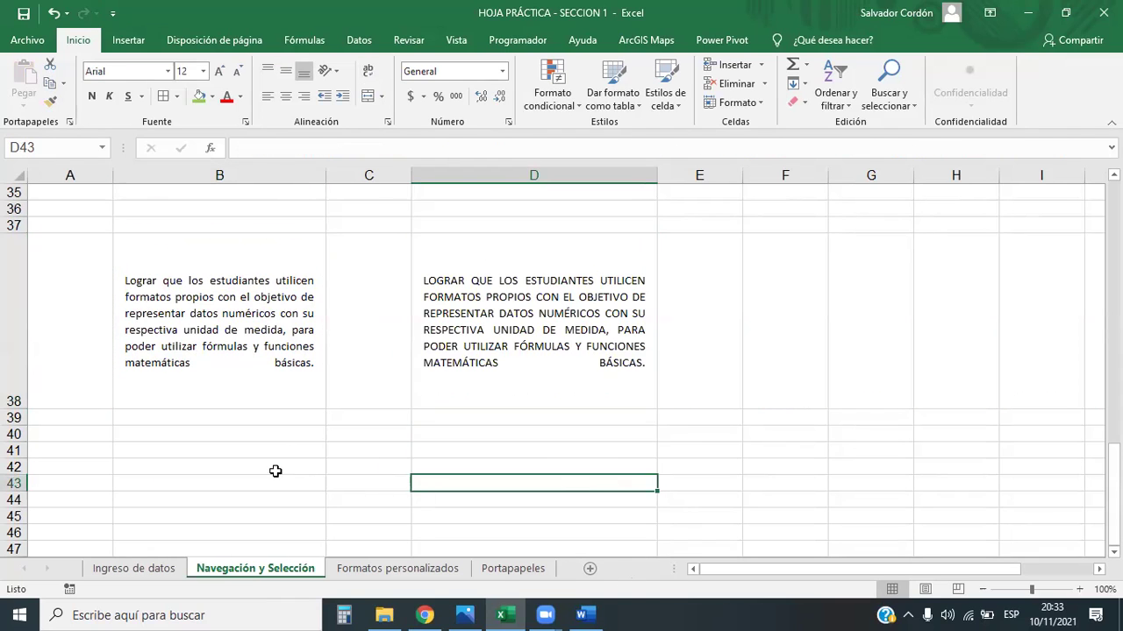
- Check the result by selecting B38, D38 and nearby cells to compare their formats
left_click(272, 386)
left_click(507, 387)
left_click(373, 482)
left_click(237, 222)
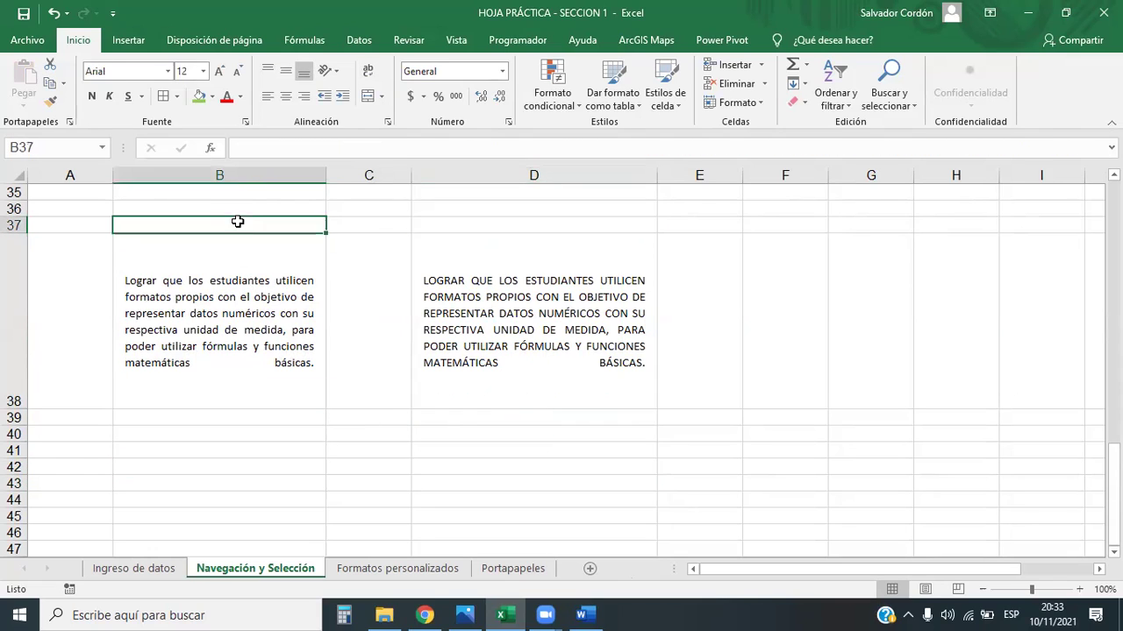
left_click(550, 221)
left_click(593, 456)
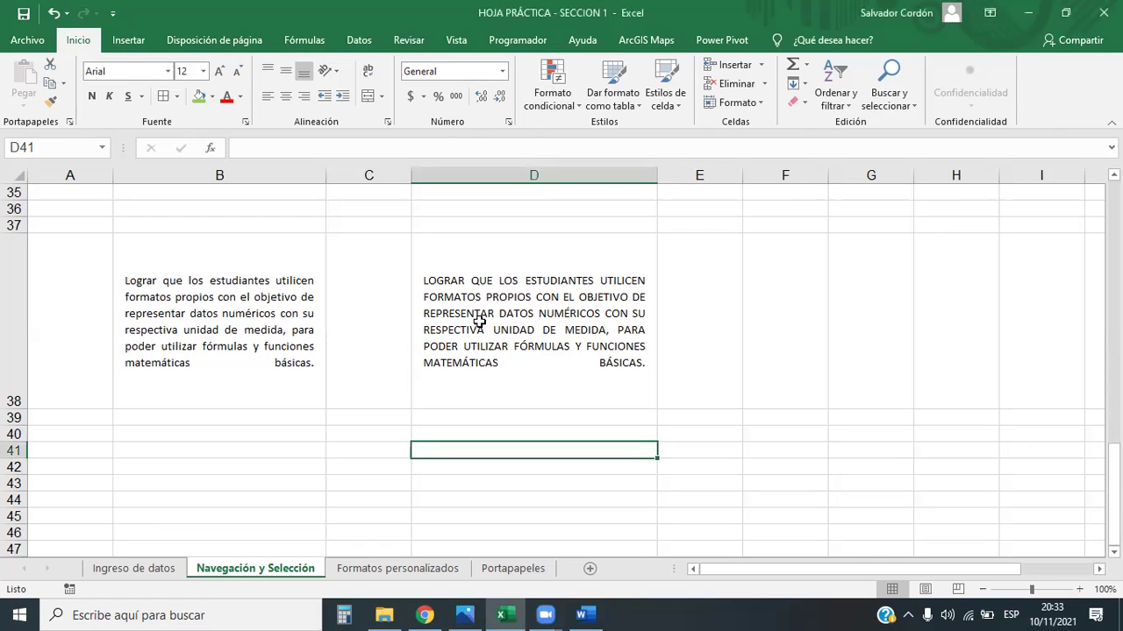
left_click(479, 356)
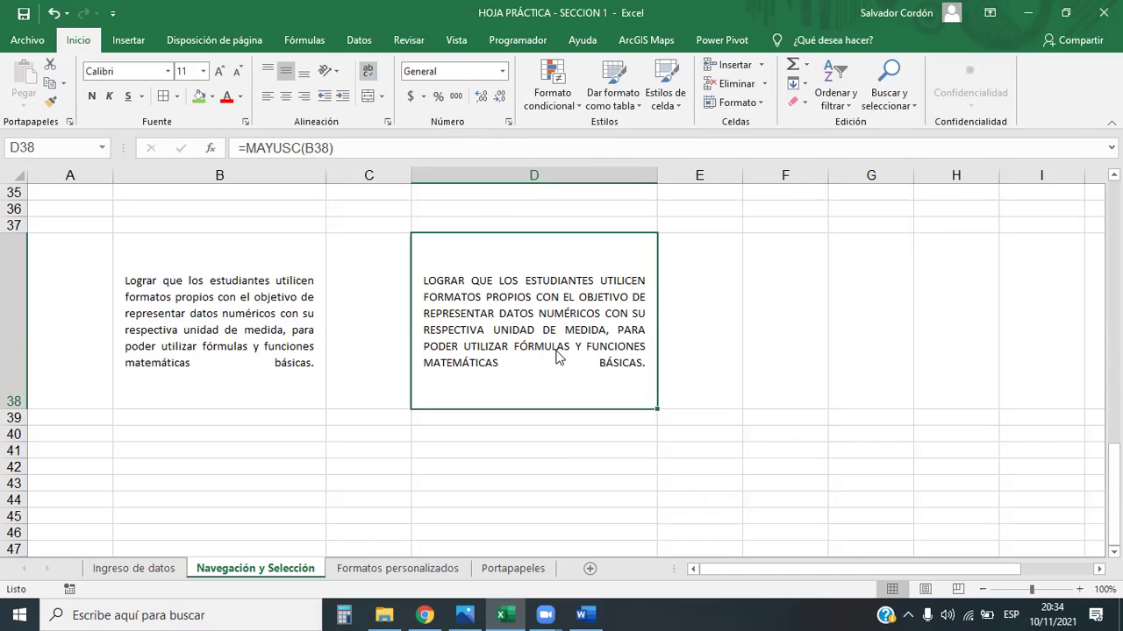
- Enter VENDEDOR 1 in cell D52
left_click(295, 321)
scroll(401, 334, "down", 2)
scroll(308, 313, "down", 2)
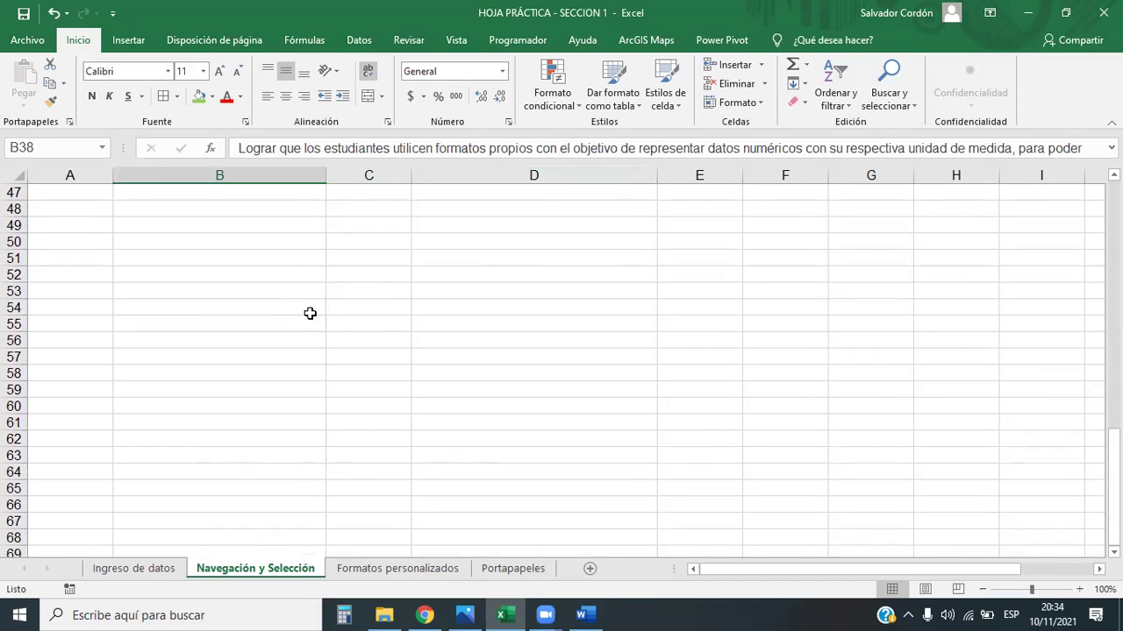
left_click(375, 275)
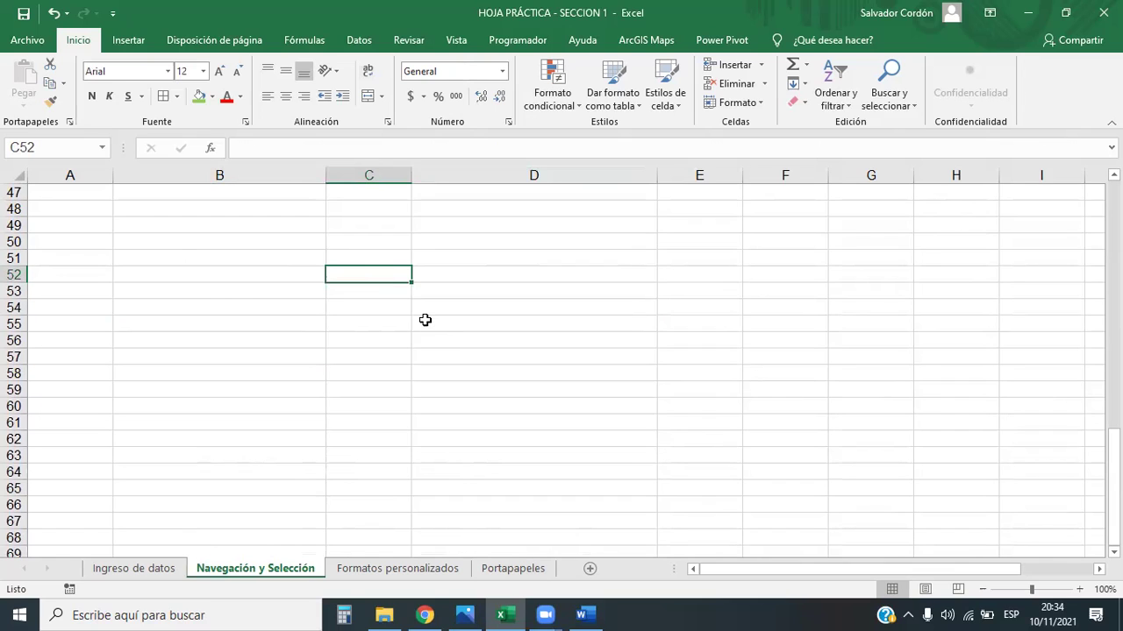
type("VER")
key("BackSpace")
key("BackSpace")
key("BackSpace")
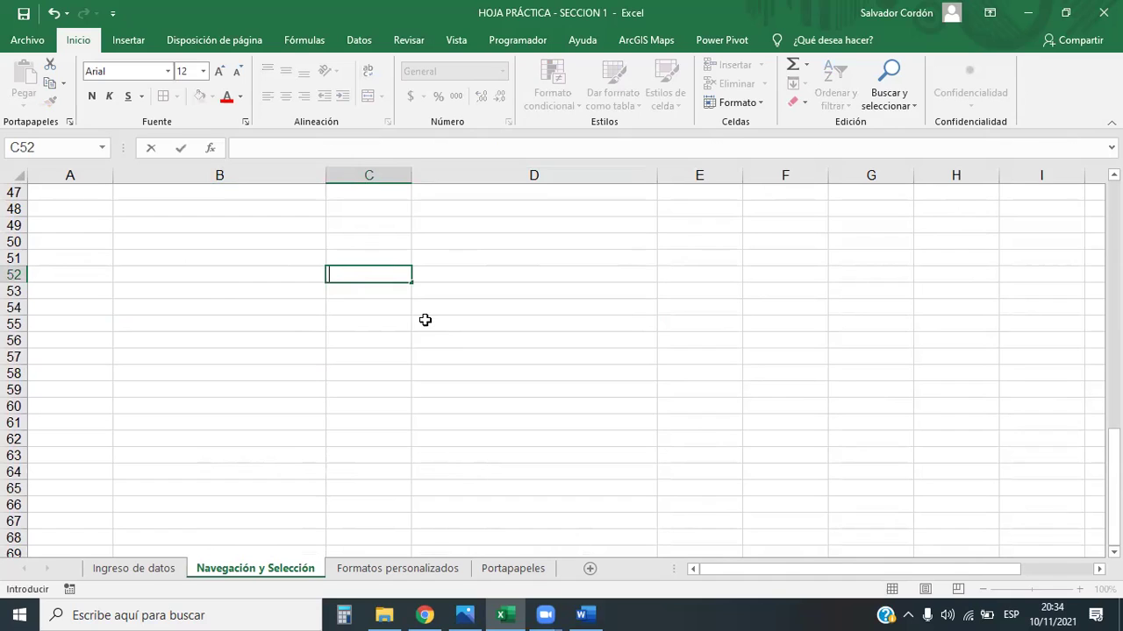
key("Escape")
key("Right")
type("VENDEDORE")
key("BackSpace")
type("1")
key("Return")
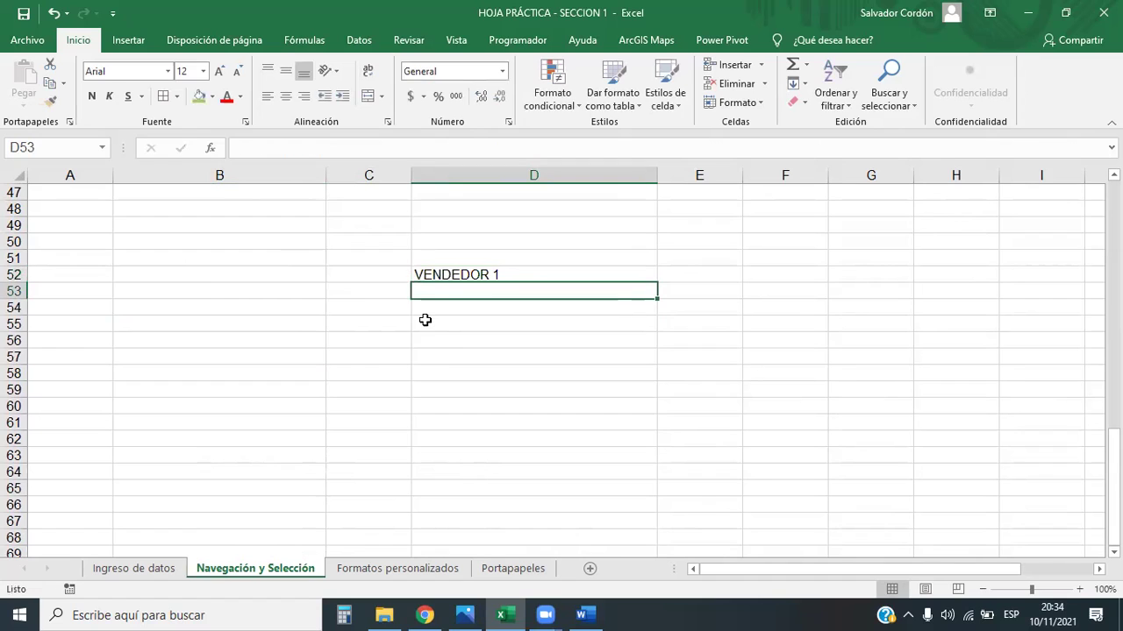
- Fill the series down to VENDEDOR 8 in D59 and narrow column D to width 15
left_click(535, 274)
left_click_drag(658, 282, 652, 400)
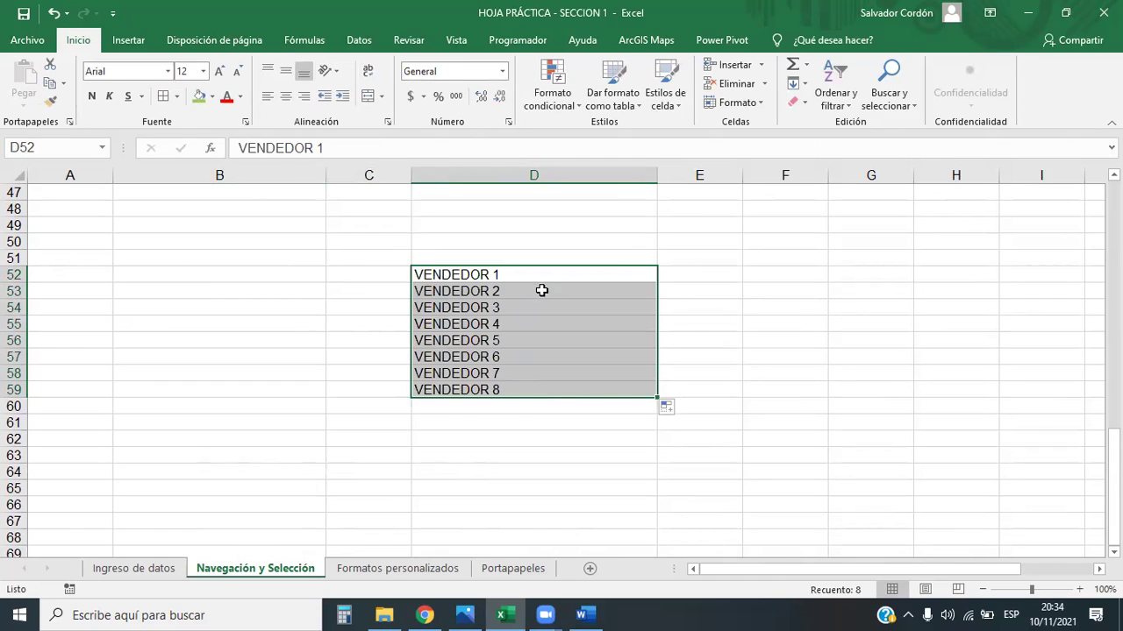
left_click(630, 427)
left_click_drag(623, 388, 529, 269)
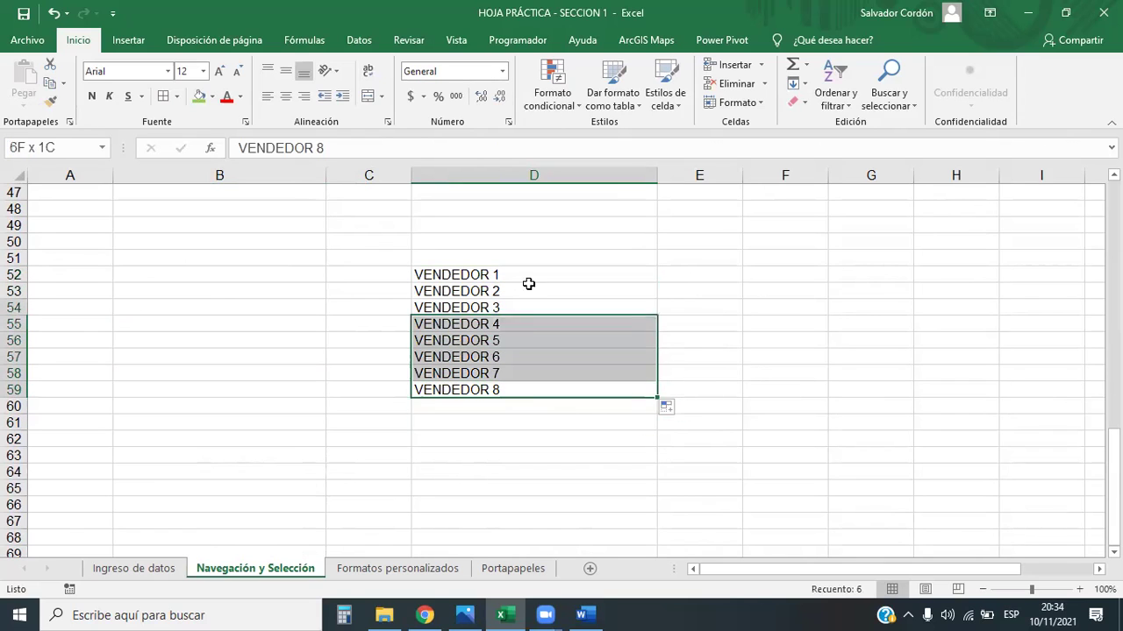
left_click(583, 298)
left_click_drag(519, 274, 524, 389)
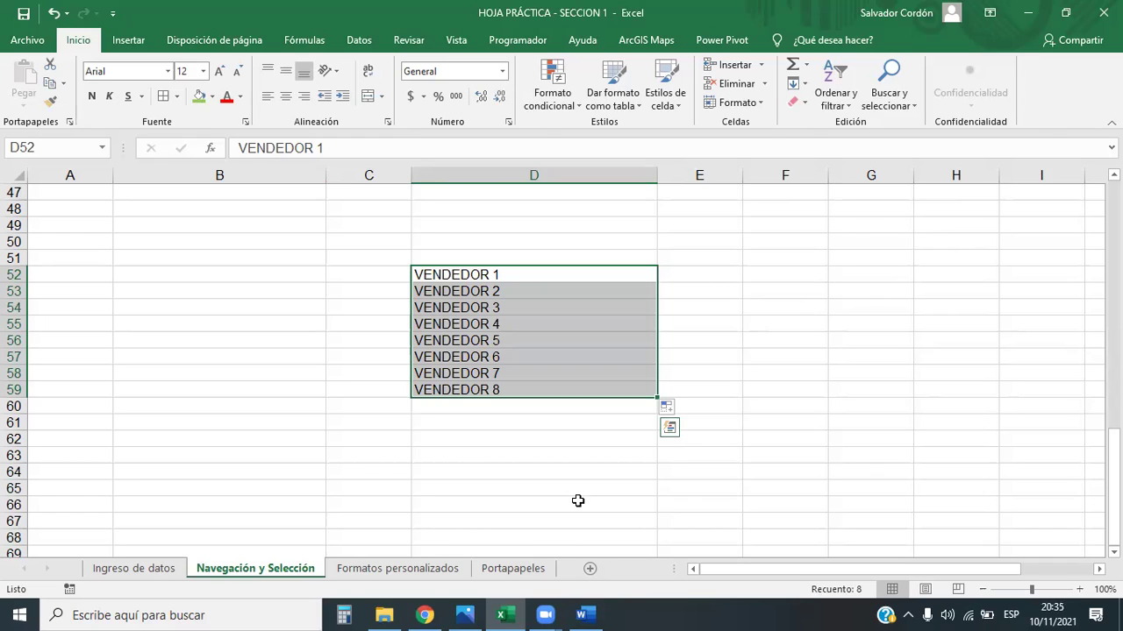
left_click(578, 501)
left_click_drag(488, 273, 491, 389)
left_click_drag(657, 176, 525, 178)
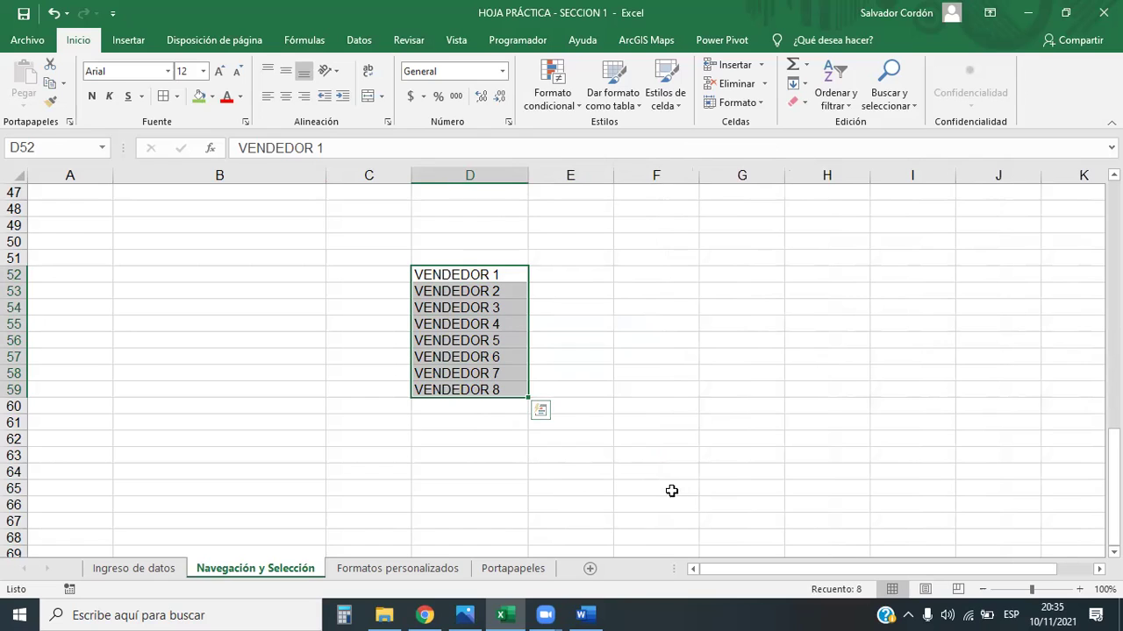
- Extend the seller series down to row 63
left_click(514, 391)
left_click_drag(528, 397, 528, 463)
mouse_move(493, 276)
left_mouse_down()
mouse_move(524, 319)
mouse_move(548, 458)
left_mouse_up()
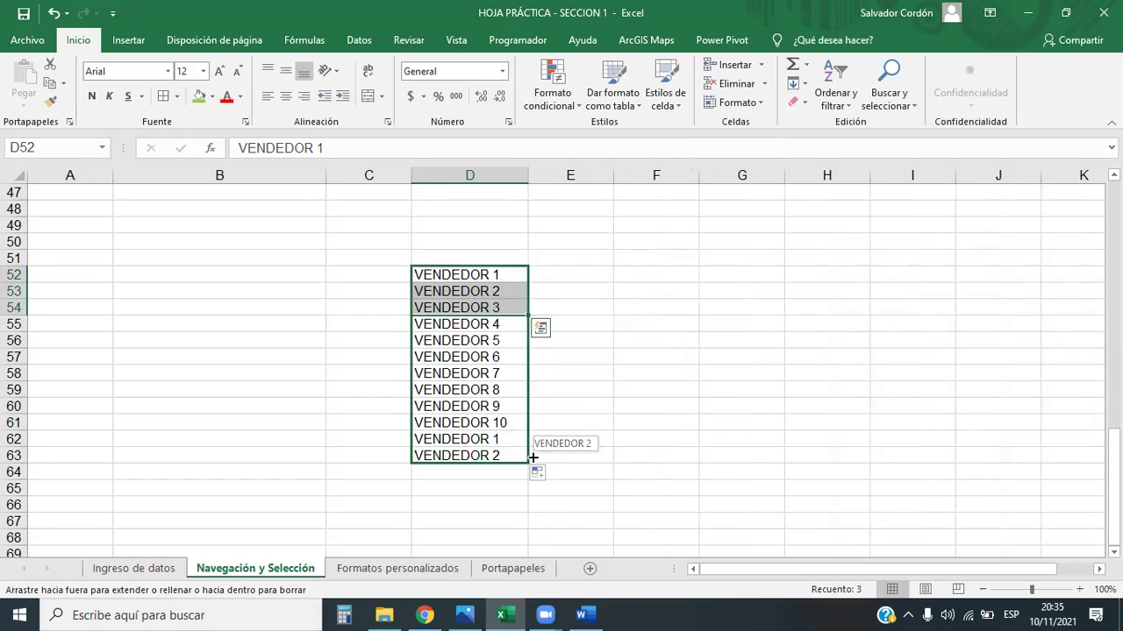
left_click(609, 427)
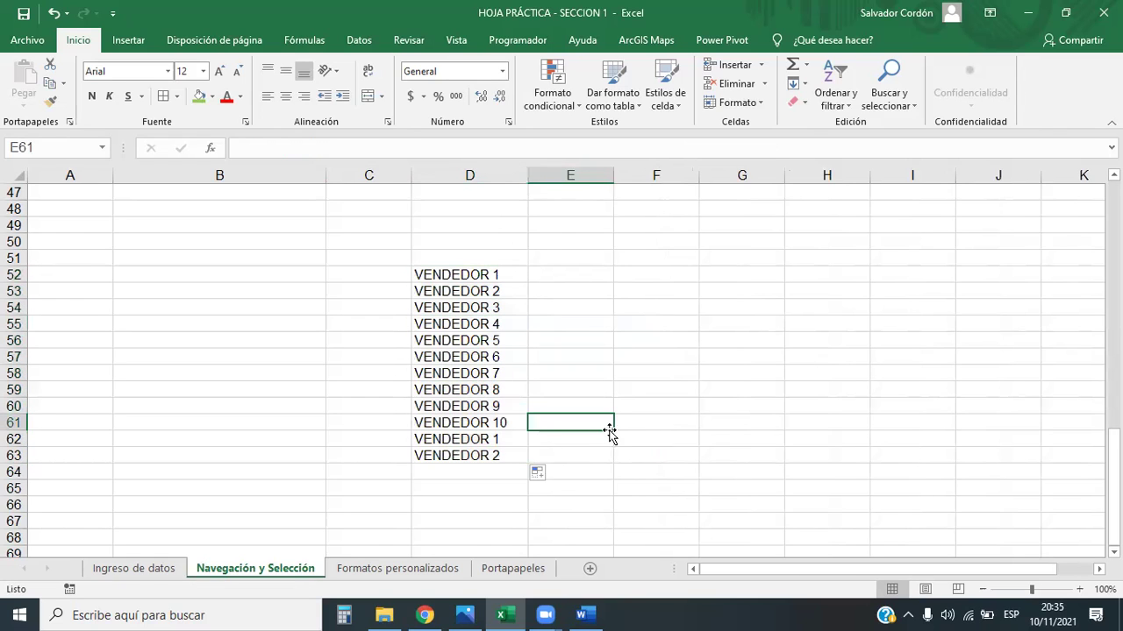
- Clear the surplus VENDEDOR 1 and VENDEDOR 2 entries below VENDEDOR 10
left_click(506, 425)
left_click_drag(506, 425, 515, 460)
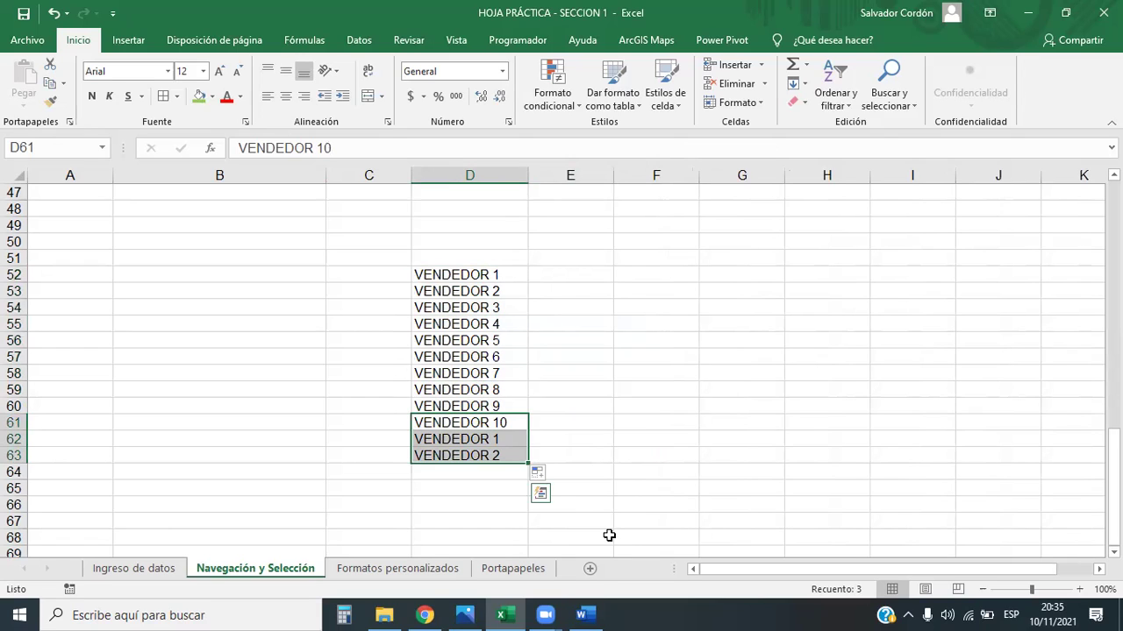
key("Down")
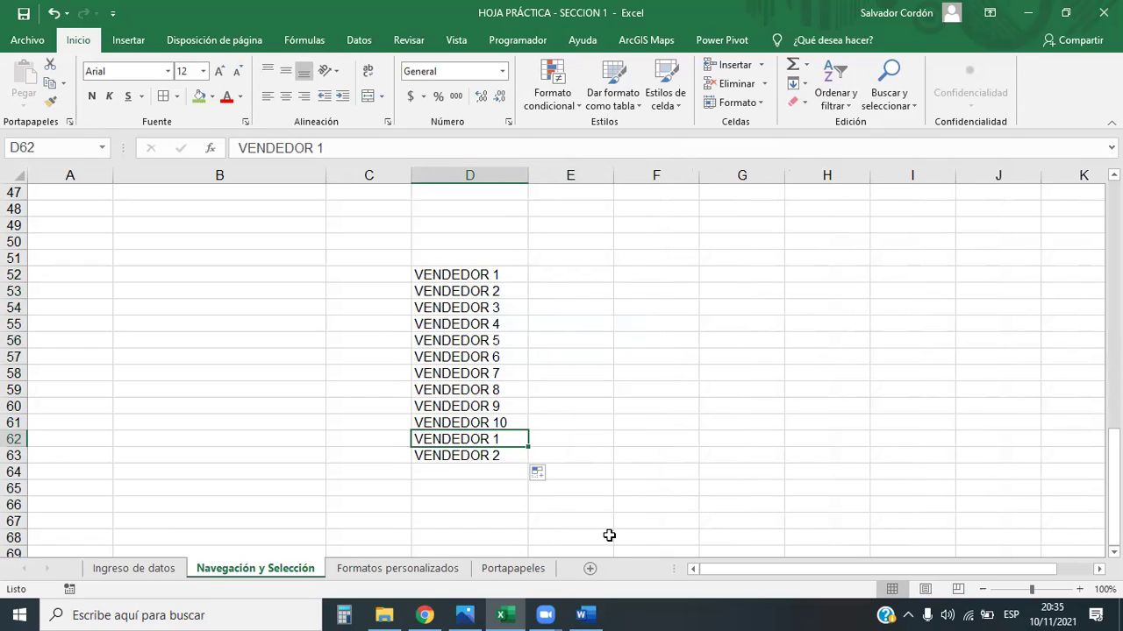
key("BackSpace")
key("Escape")
key("Delete")
key("Down")
key("Delete")
key("Down")
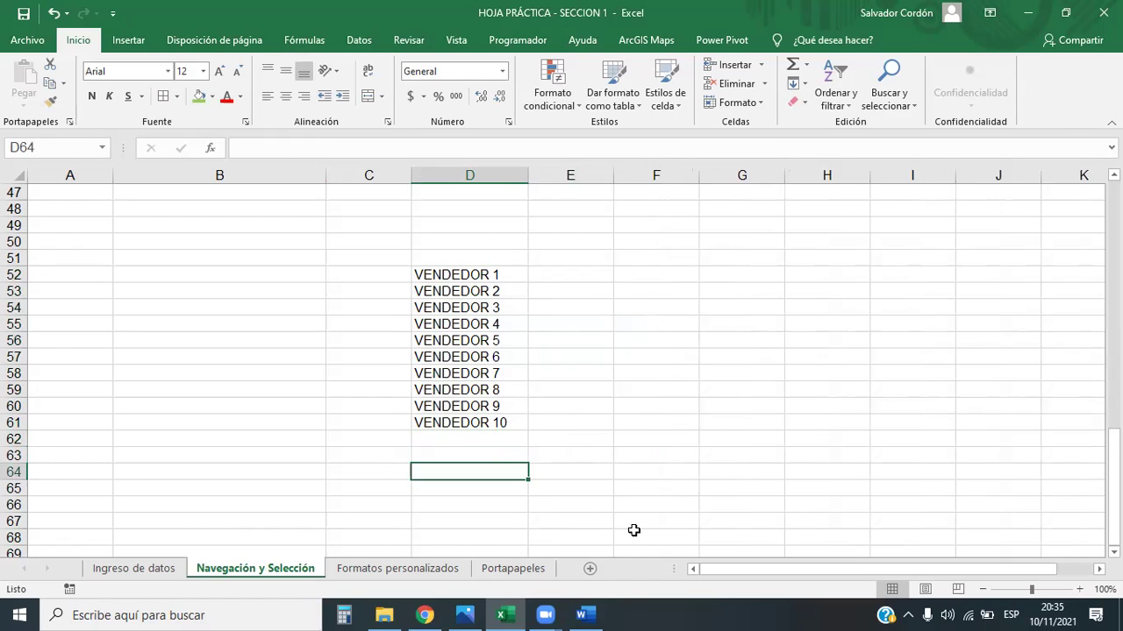
left_click(584, 475)
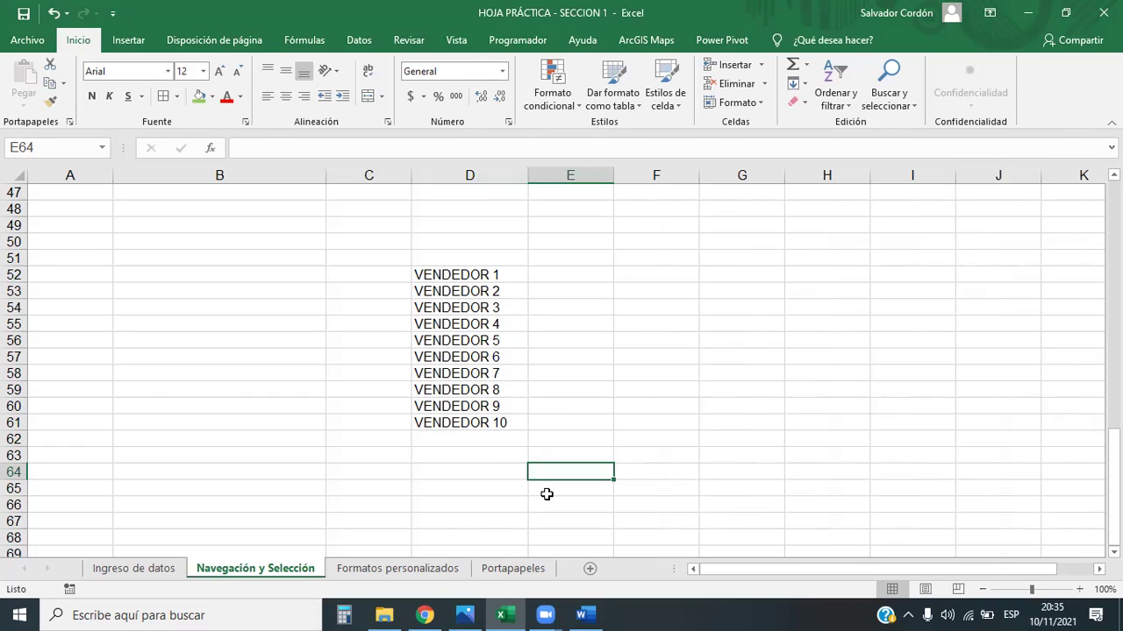
- Type GRUPO A in C52, GRUPO B in C55 and GRUPO C in C58
mouse_move(413, 272)
left_mouse_down()
mouse_move(422, 302)
mouse_move(396, 308)
left_mouse_up()
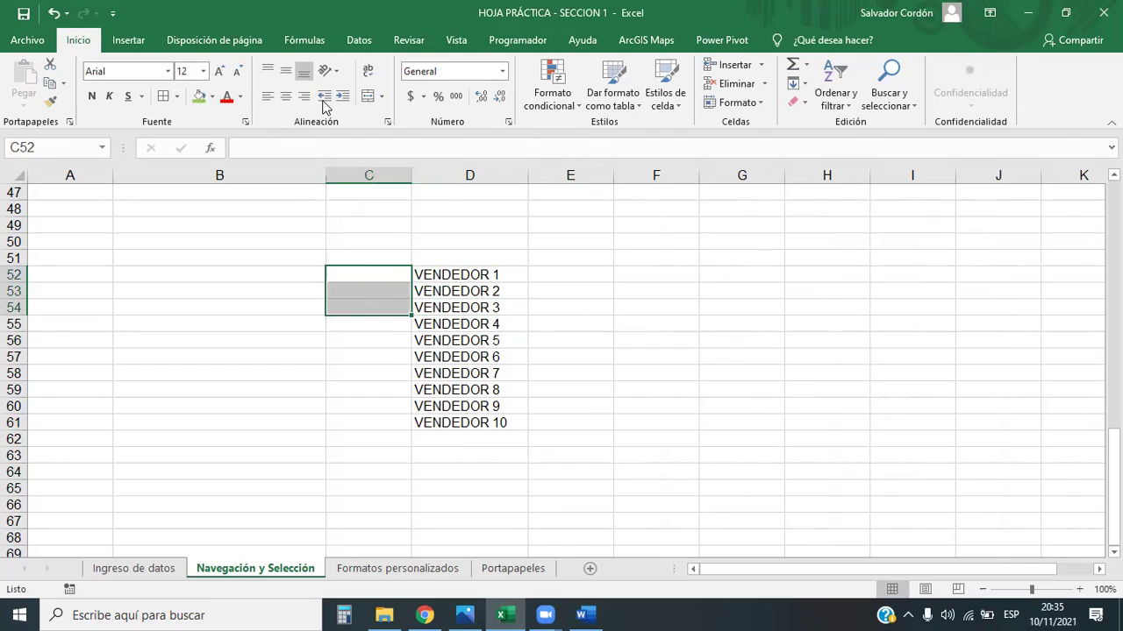
left_click(374, 273)
type("GR")
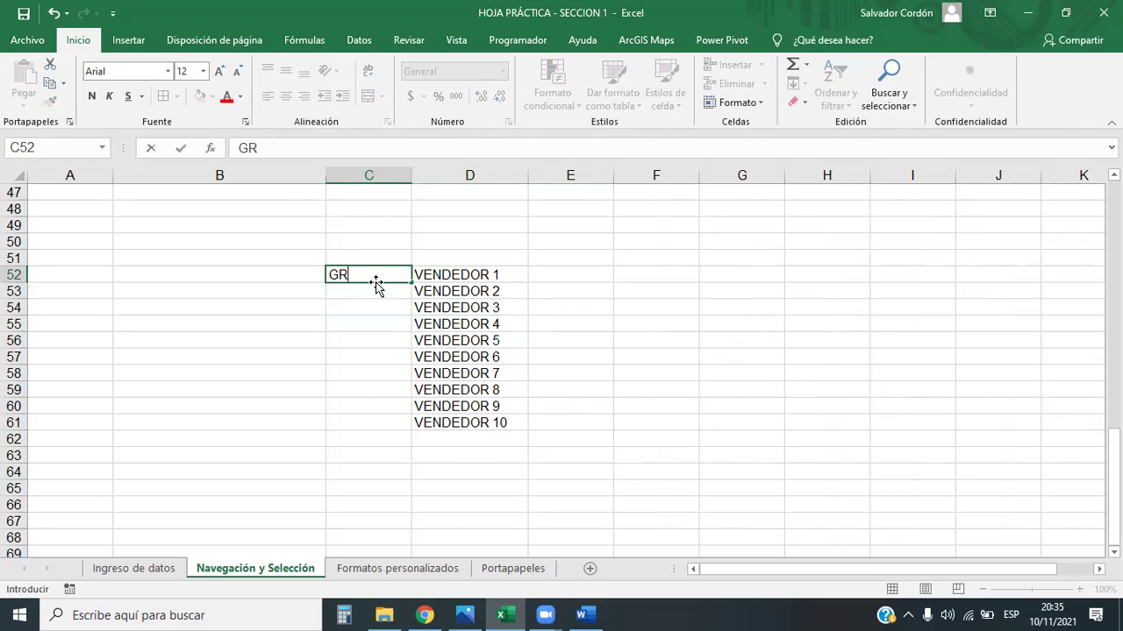
type("UPO A")
left_click(521, 344)
left_click_drag(463, 321, 472, 361)
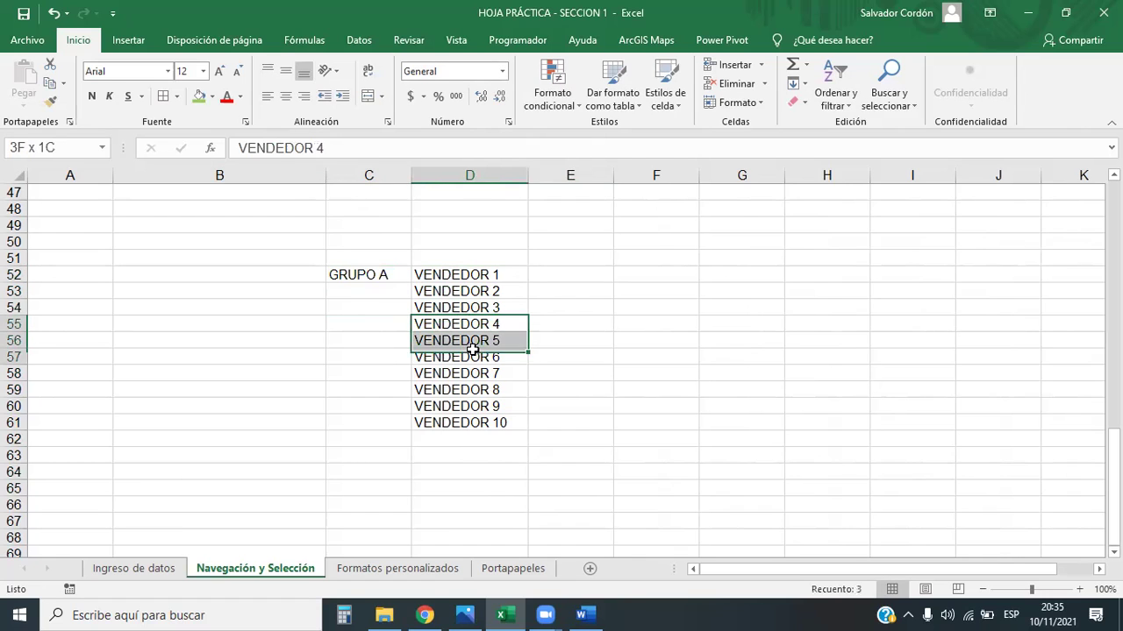
left_click(366, 323)
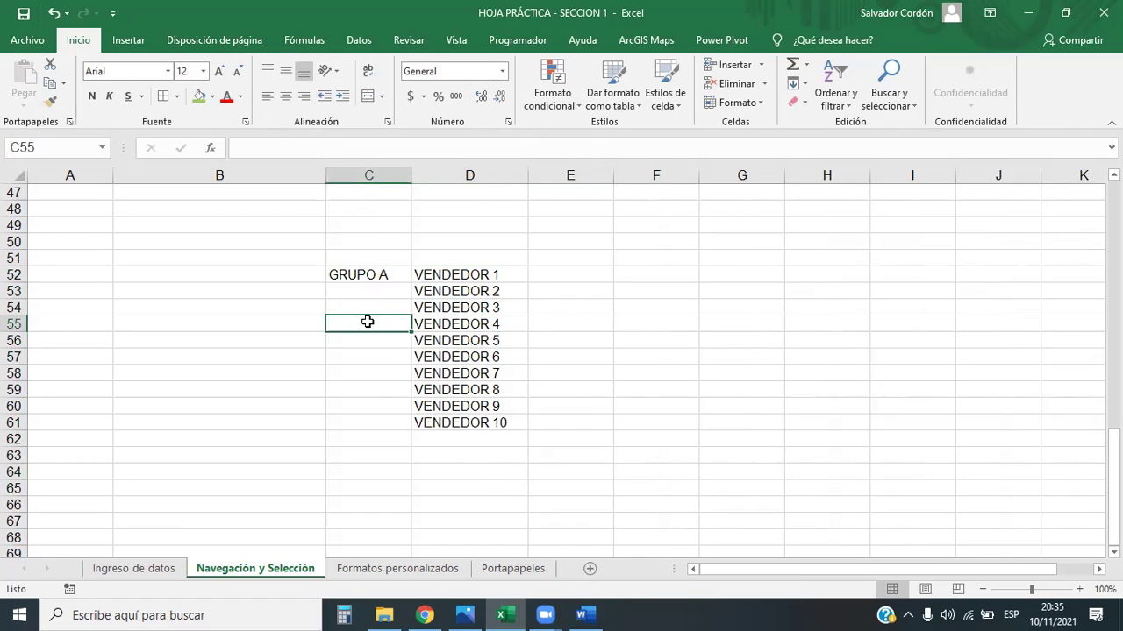
type("GRUPOB")
left_click(472, 374)
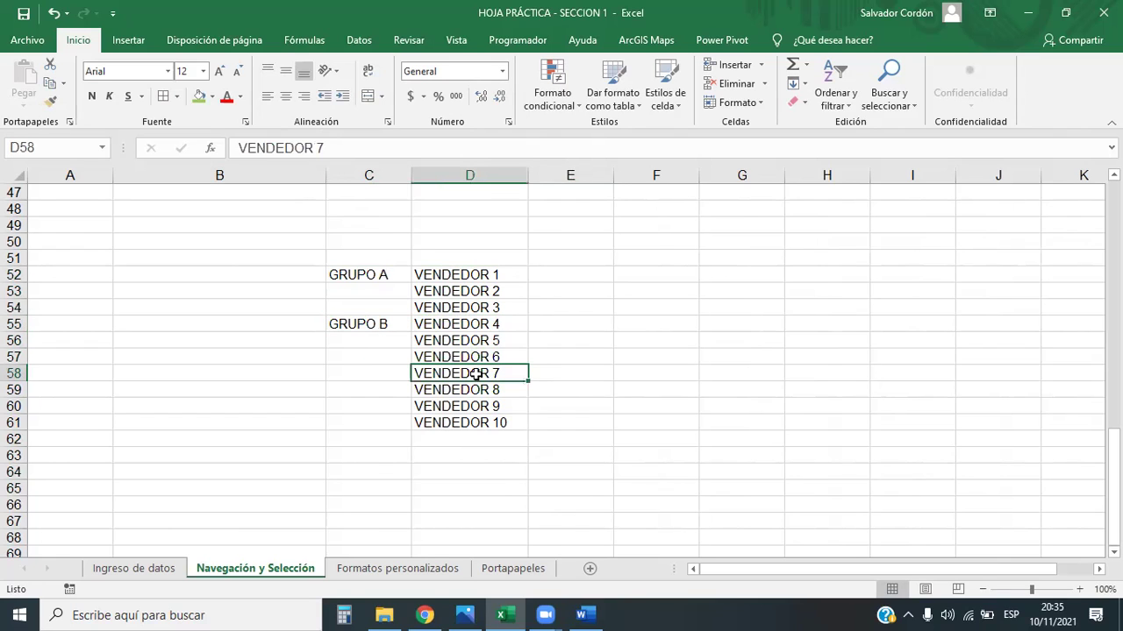
left_click_drag(399, 373, 393, 418)
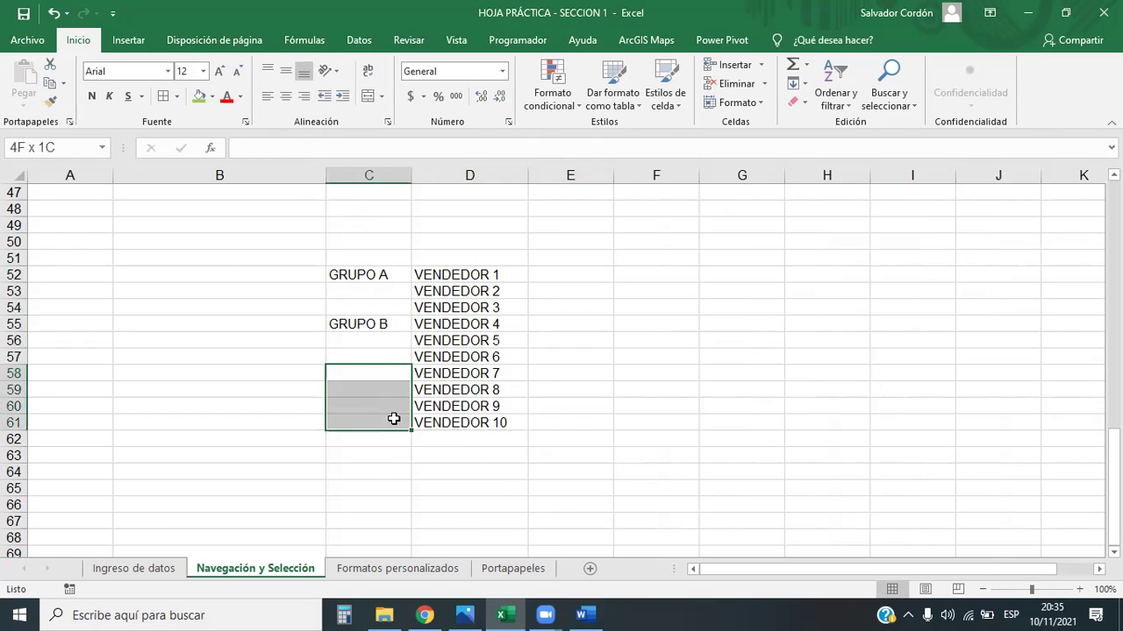
left_click(396, 373)
type("GR")
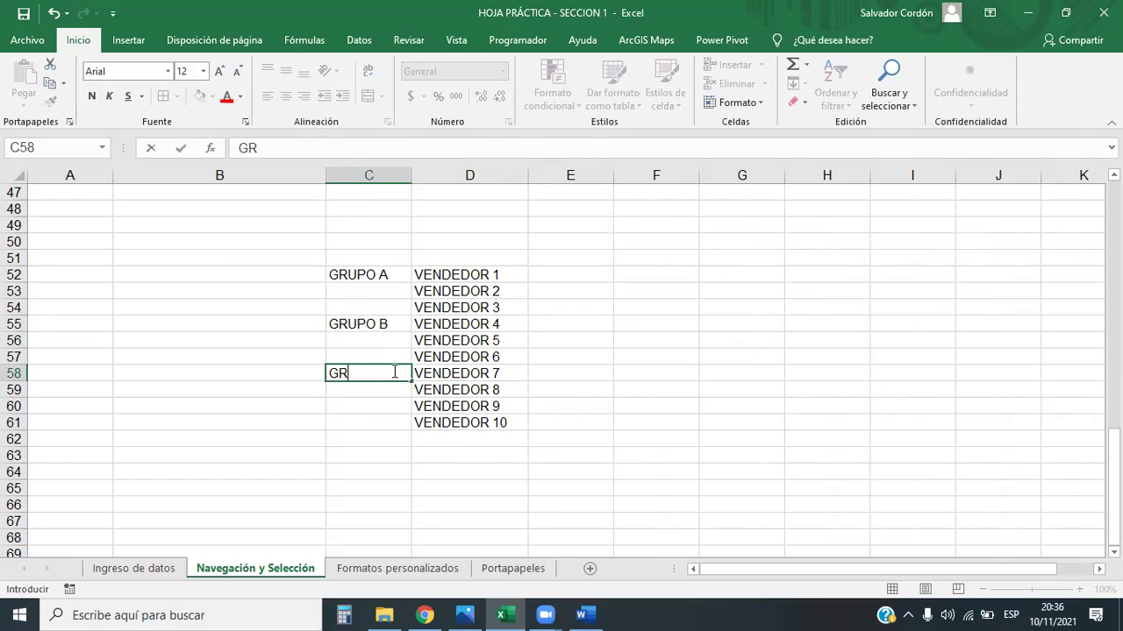
type("UPO")
key("Return")
left_click(713, 323)
- Merge C52:C54 for GRUPO A with Combinar y centrar, then undo it
mouse_move(381, 274)
left_mouse_down()
mouse_move(497, 327)
mouse_move(496, 309)
left_mouse_up()
left_click(516, 389)
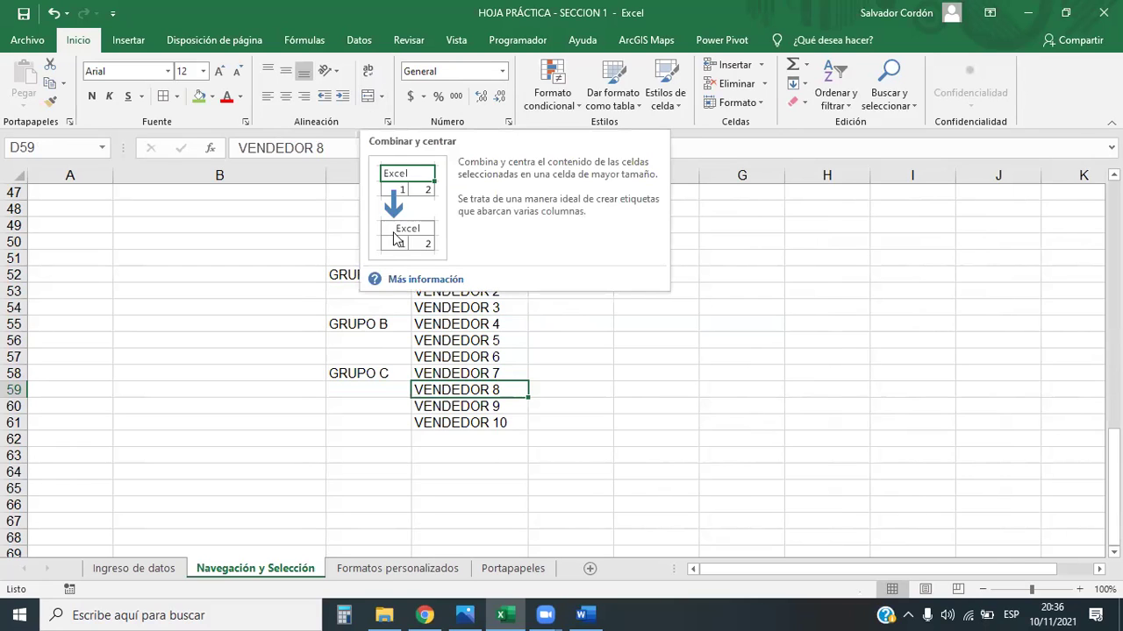
left_click(401, 343)
left_click(389, 274)
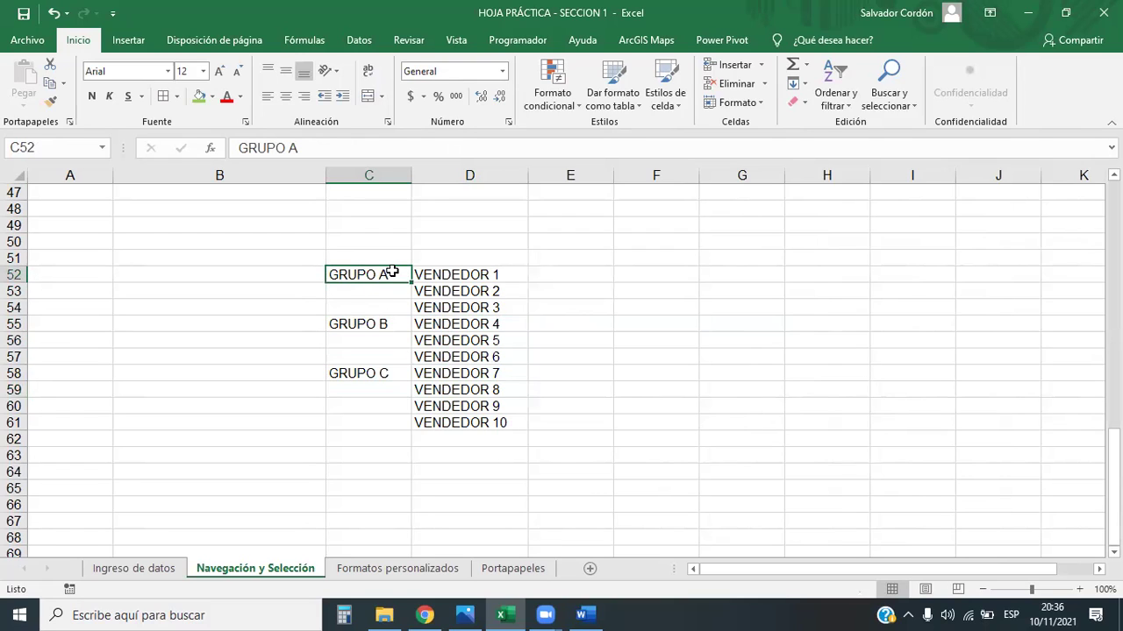
left_click_drag(425, 272, 421, 306)
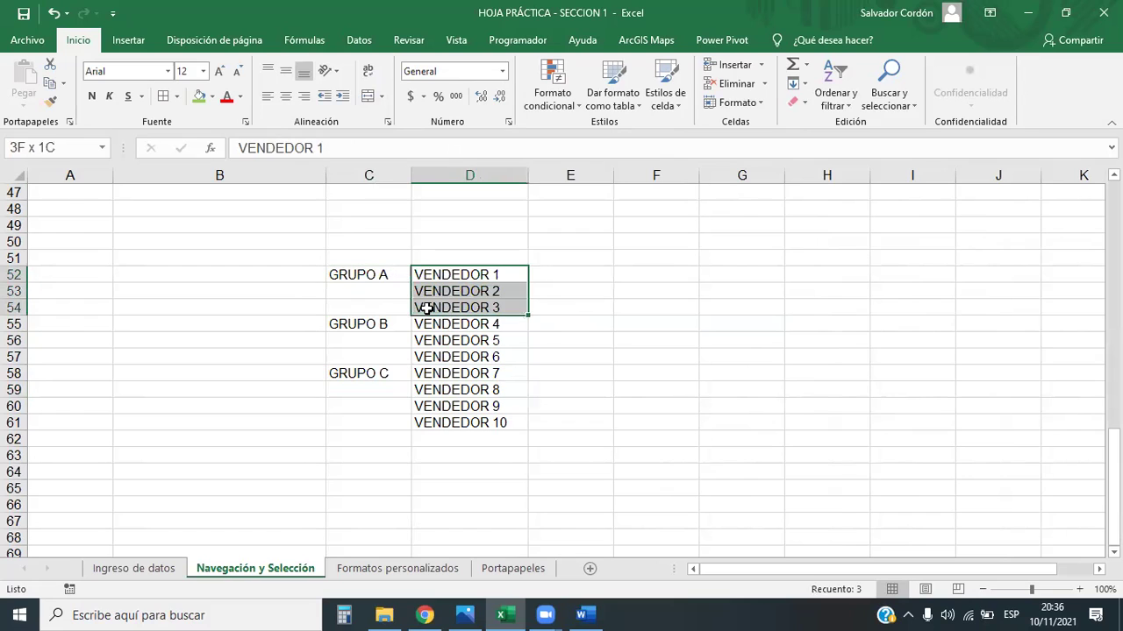
left_click_drag(380, 271, 379, 311)
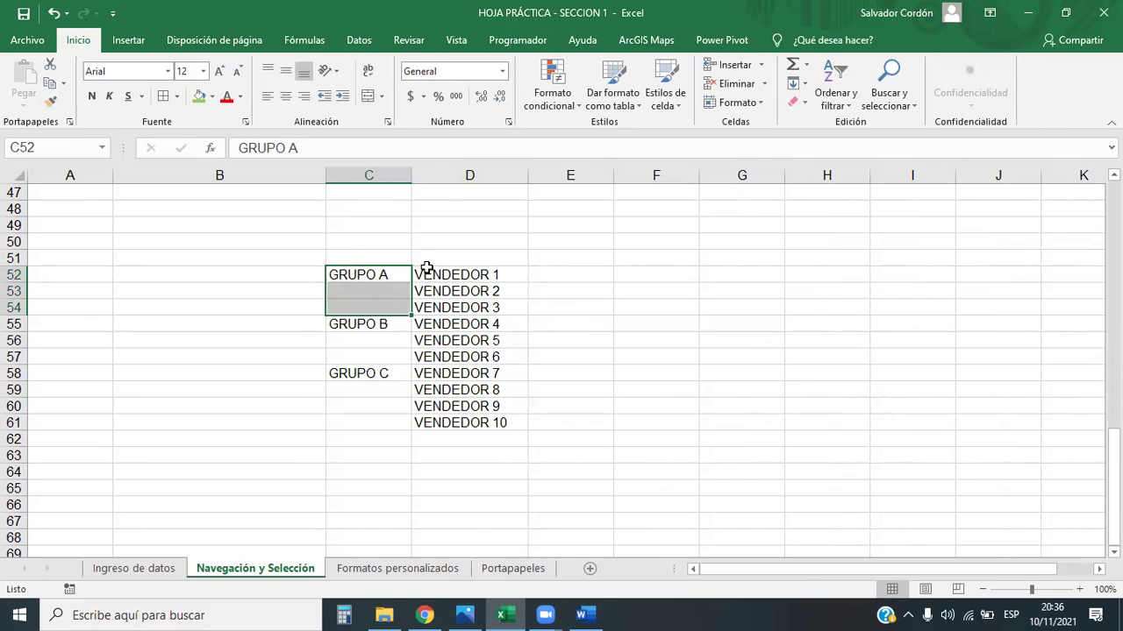
left_click(367, 99)
left_click_drag(396, 322, 395, 339)
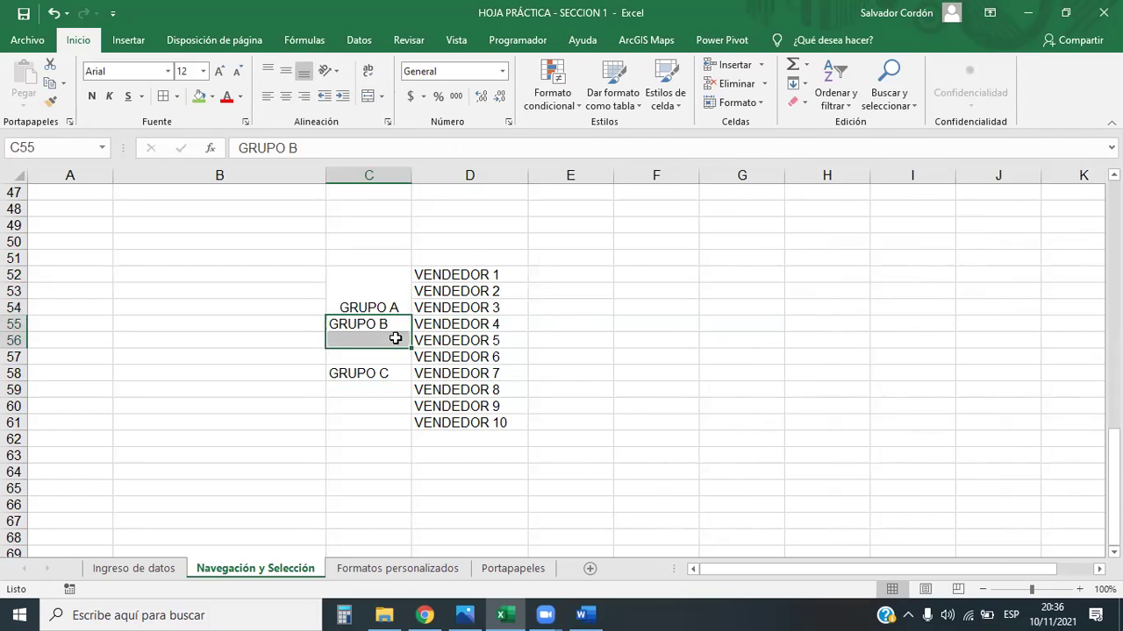
left_click_drag(396, 407, 395, 424)
left_click(448, 324)
key("ctrl+z")
left_click(639, 368)
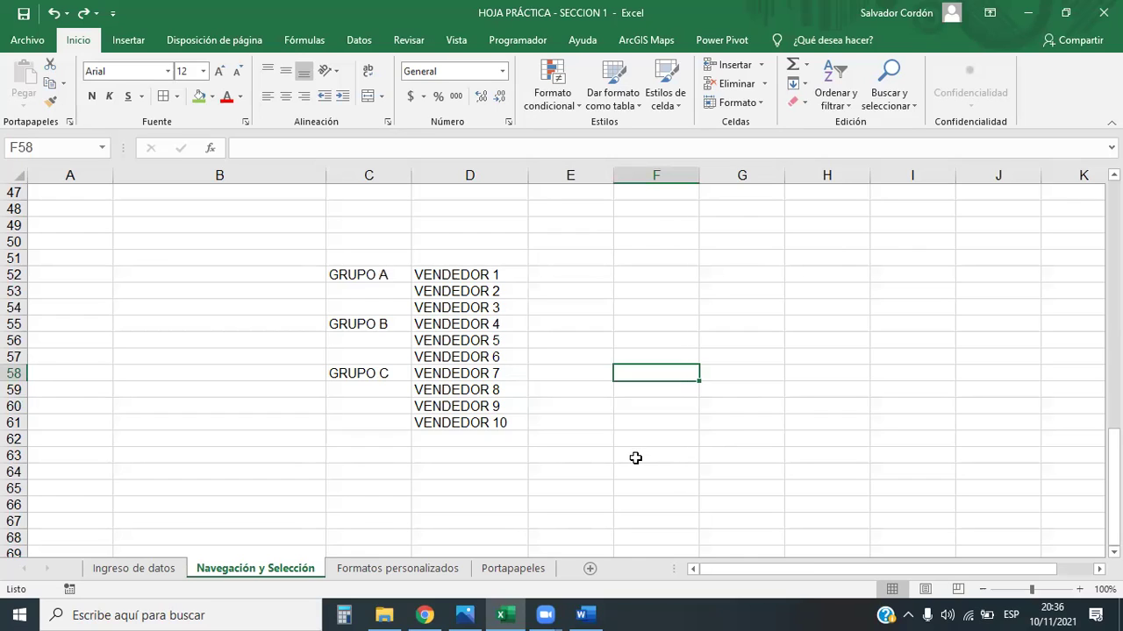
- Merge and centre each group's label cells, then undo the merges
left_click_drag(389, 274, 396, 421)
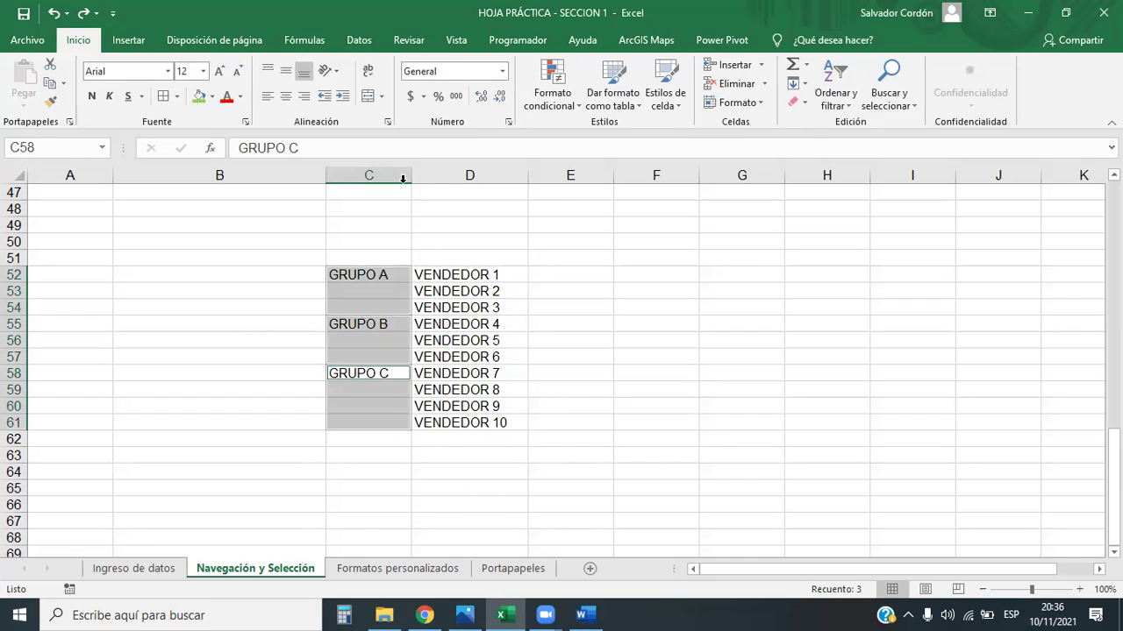
left_click(367, 96)
left_click(653, 334)
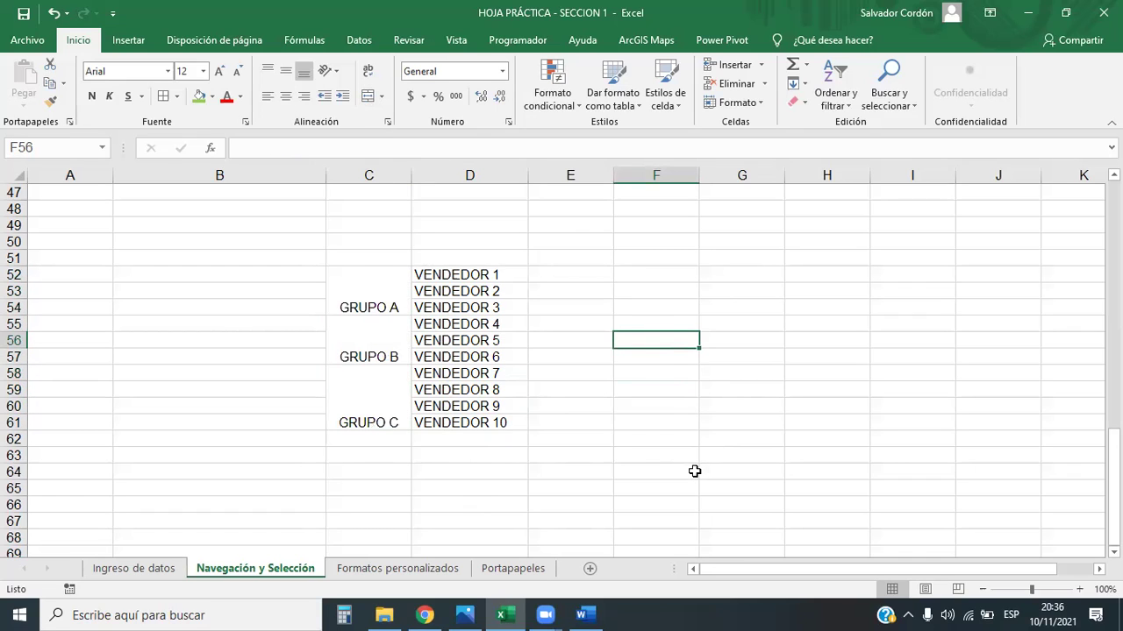
key("ctrl+z")
- Merge the whole C52:C61 range past the warning, then undo to restore the three labels
left_click_drag(391, 275, 383, 419)
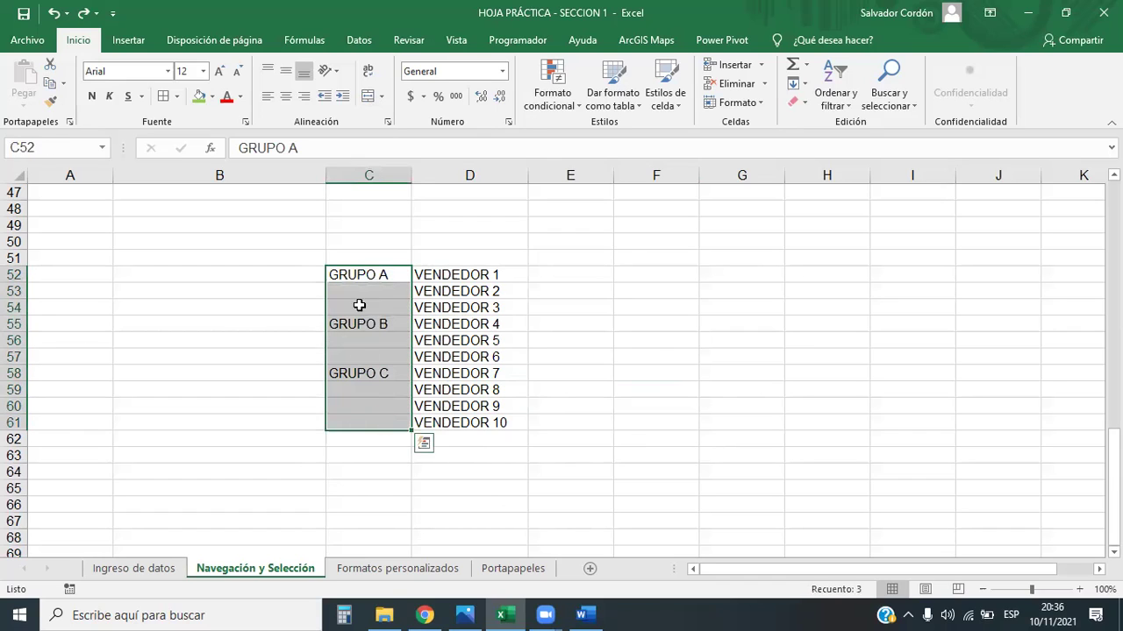
left_click_drag(391, 276, 389, 423)
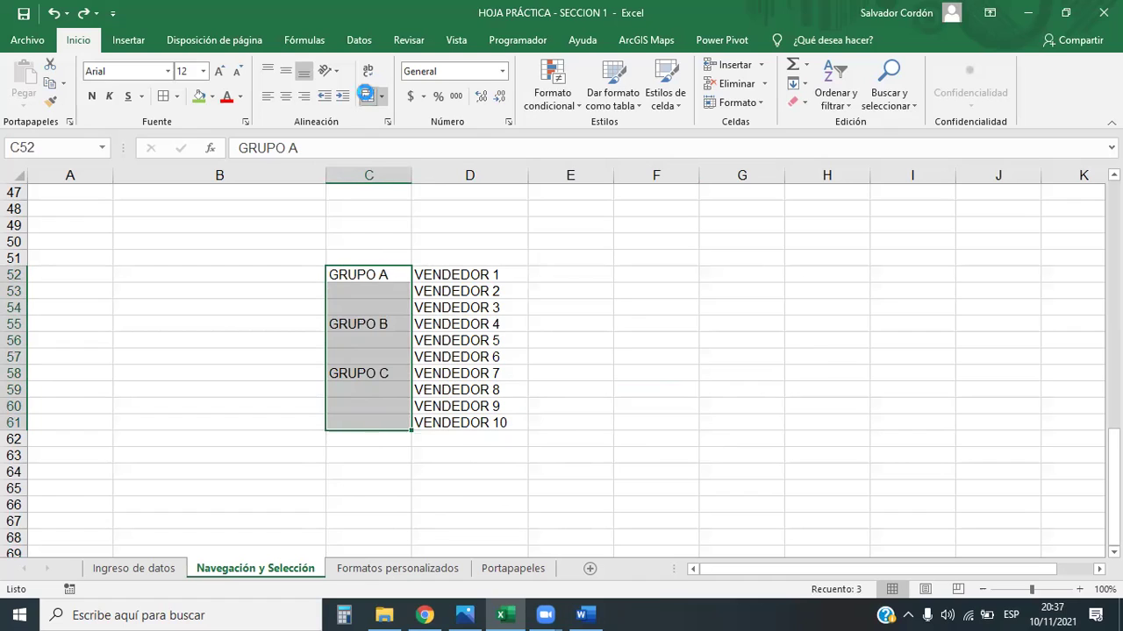
left_click(367, 95)
left_click_drag(449, 291, 616, 170)
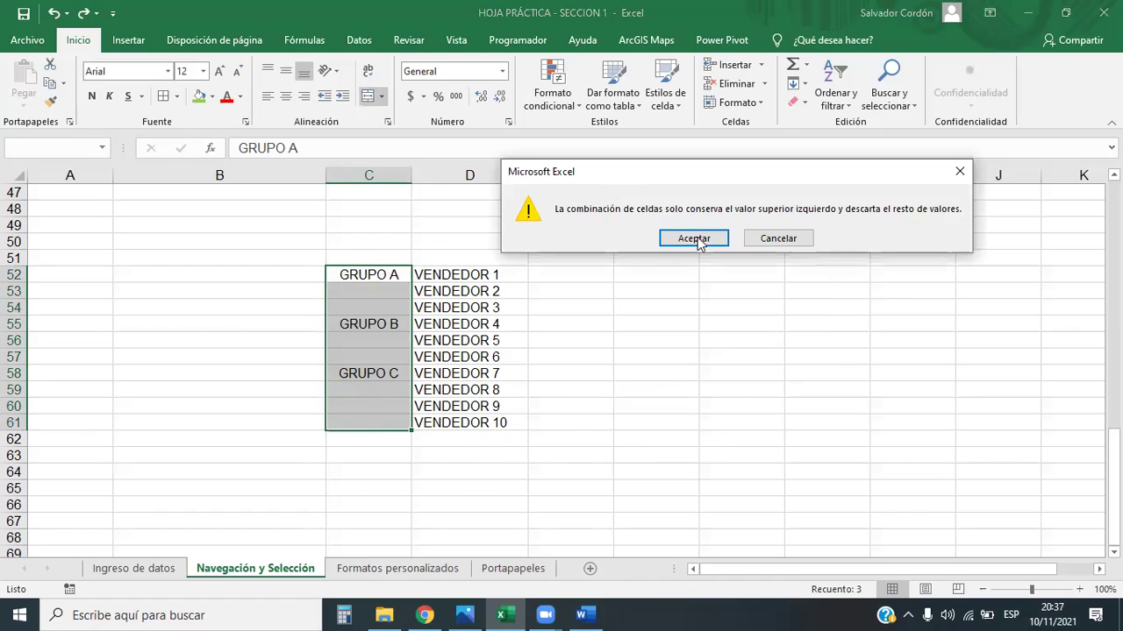
left_click(698, 239)
left_click(405, 492)
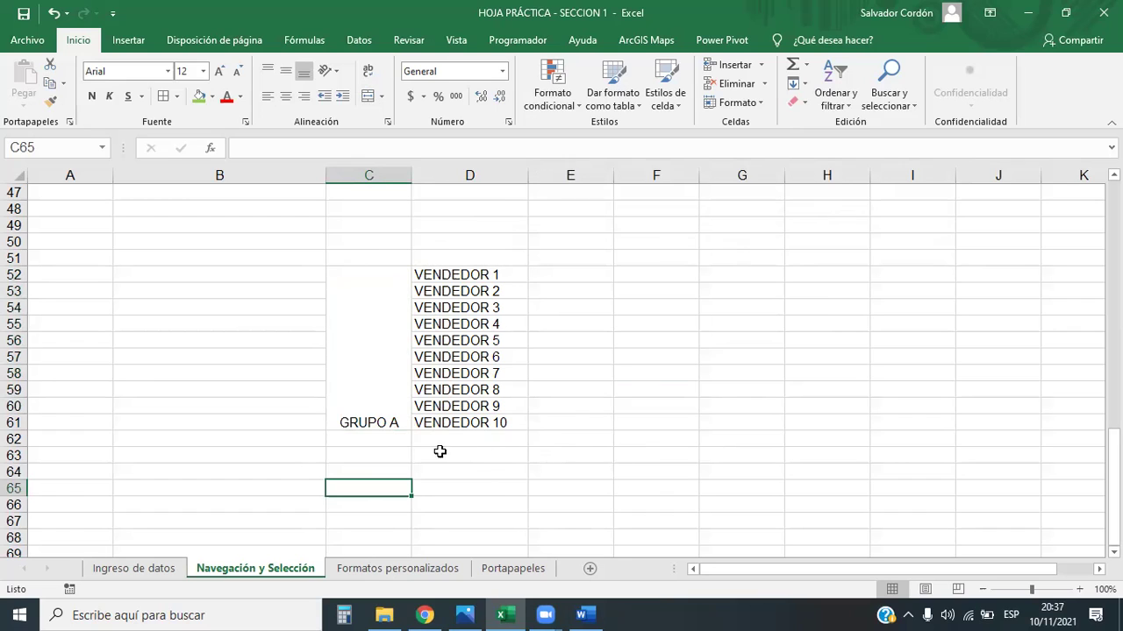
left_click(389, 347)
key("ctrl+z")
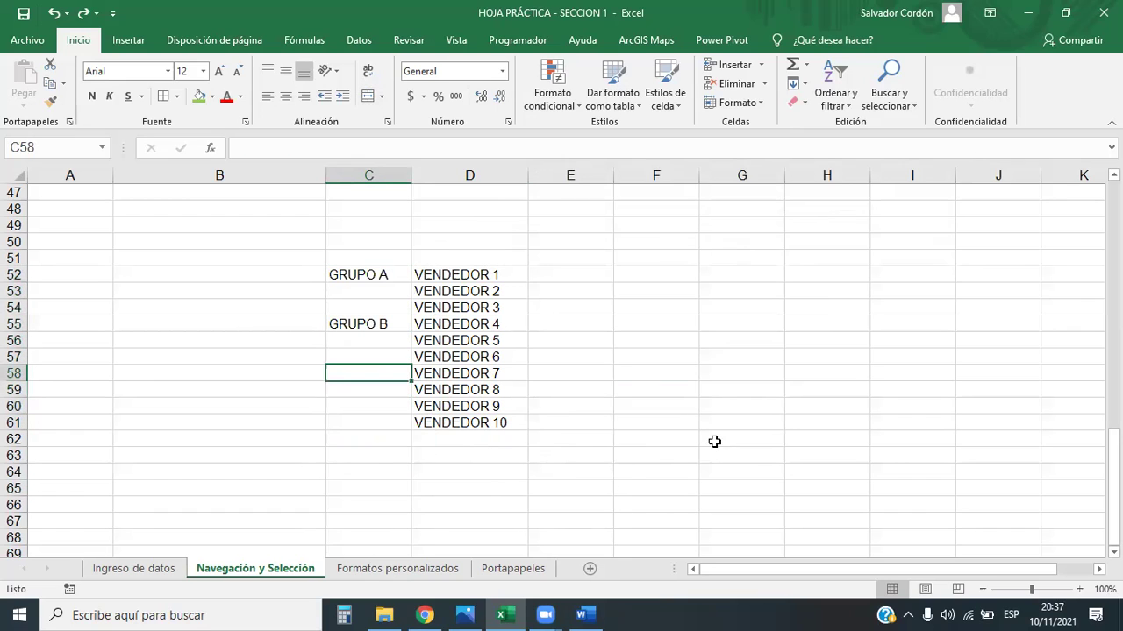
left_click(714, 441)
key("ctrl+z")
left_click(619, 485)
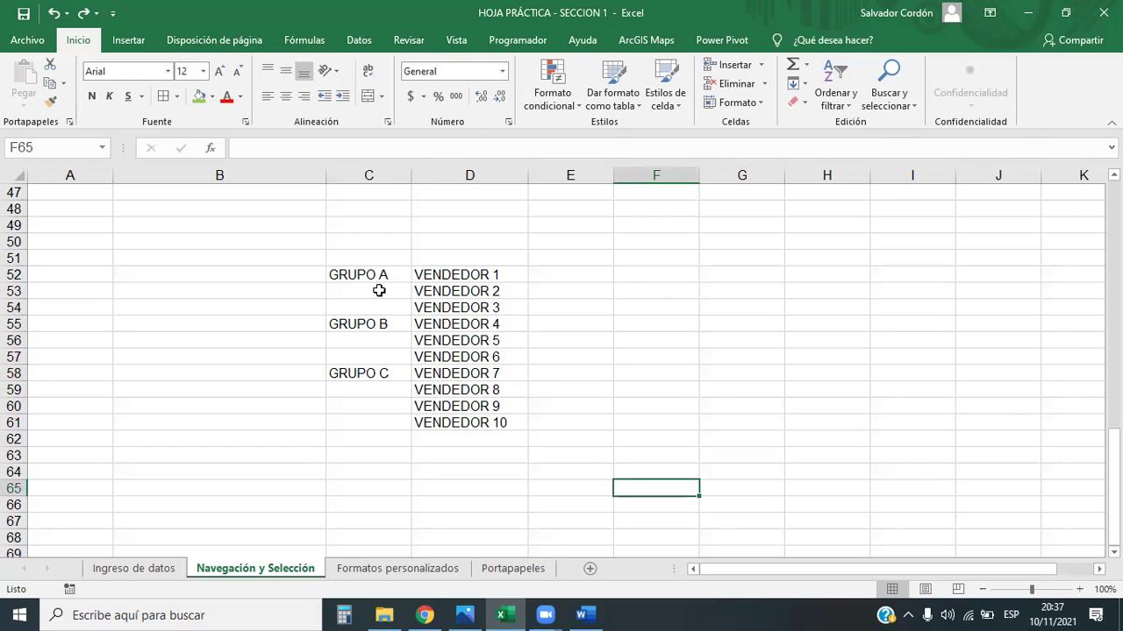
mouse_move(384, 275)
left_mouse_down()
mouse_move(402, 304)
mouse_move(402, 421)
left_mouse_up()
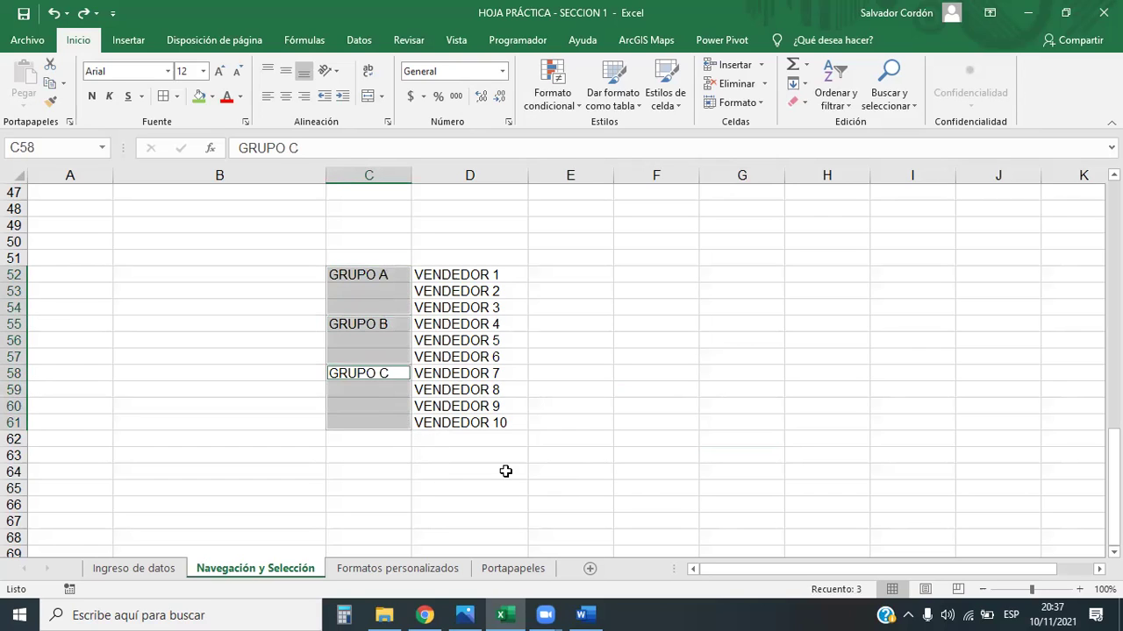
left_click(366, 99)
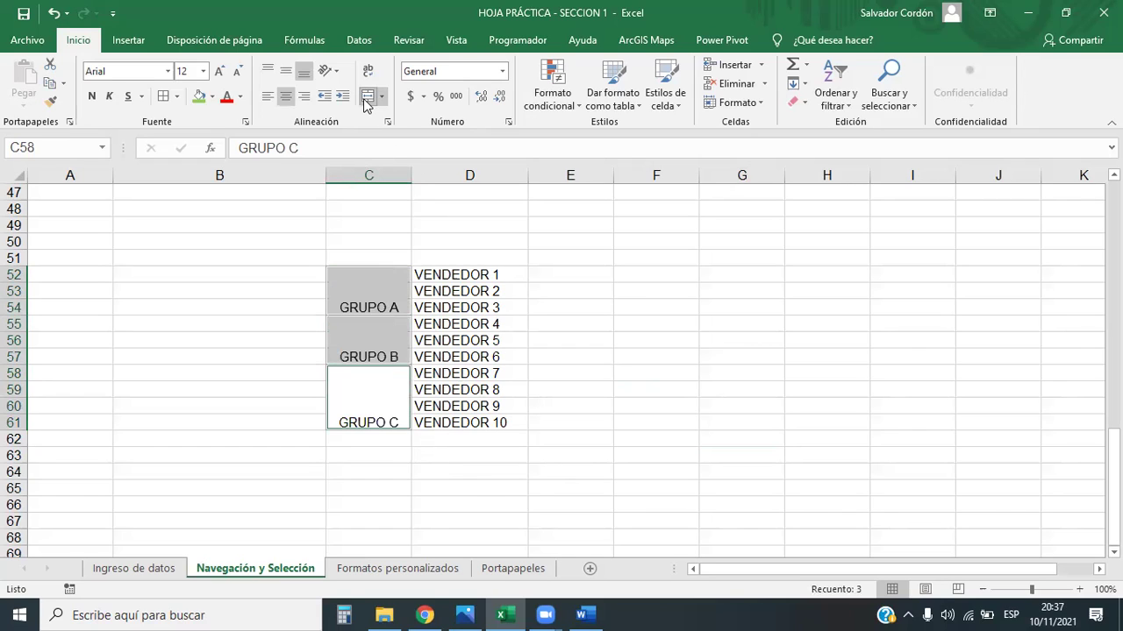
left_click(286, 72)
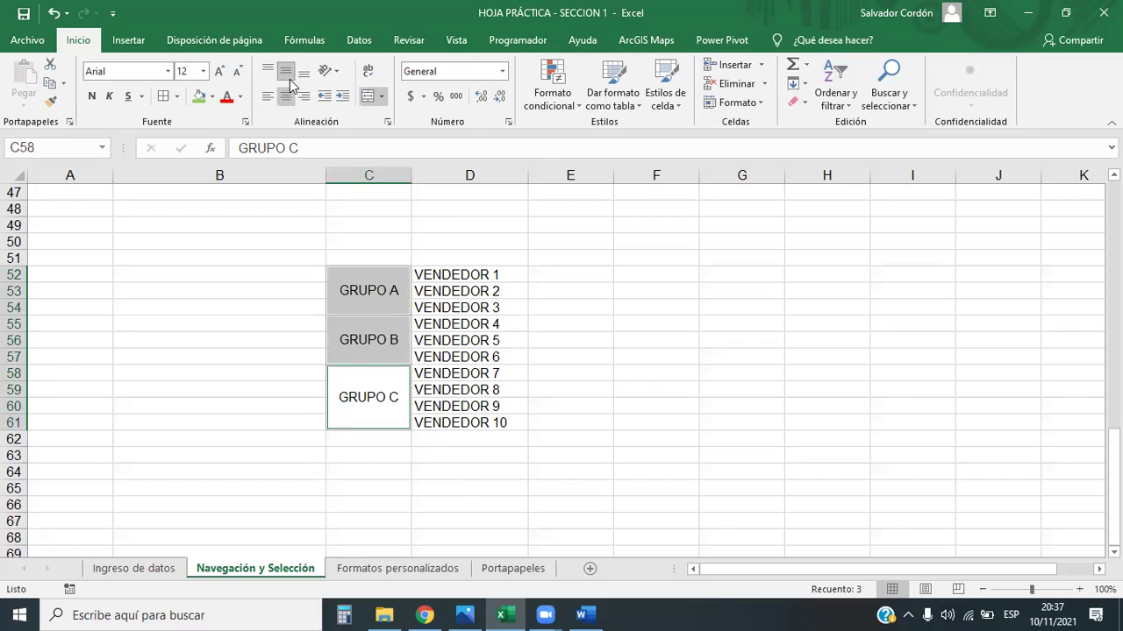
left_click(587, 381)
left_click(421, 291)
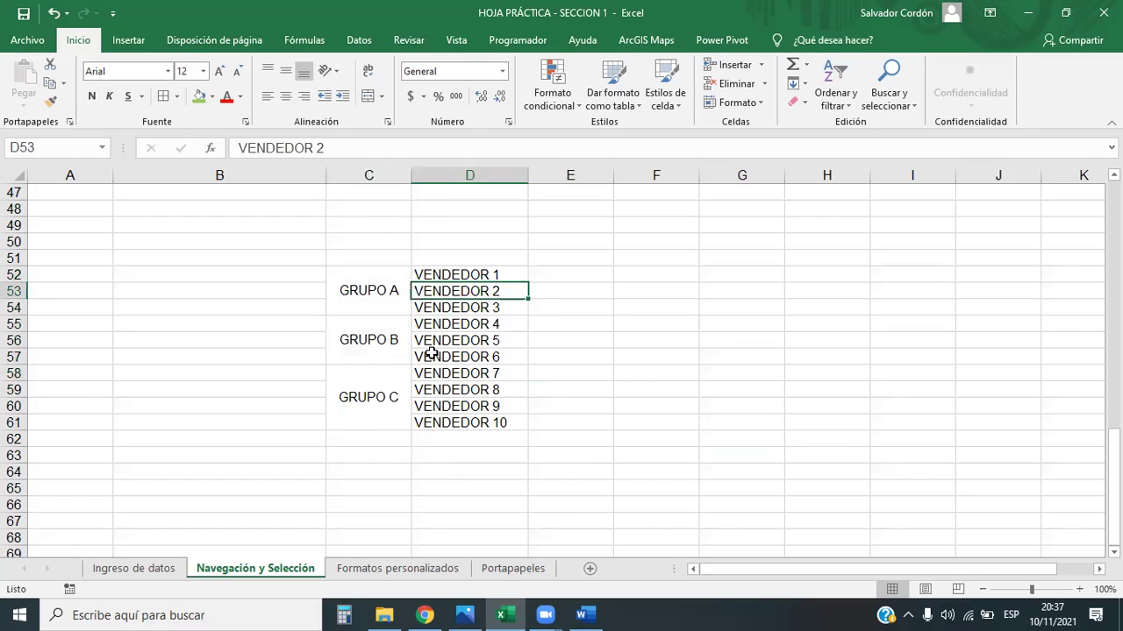
left_click(381, 304)
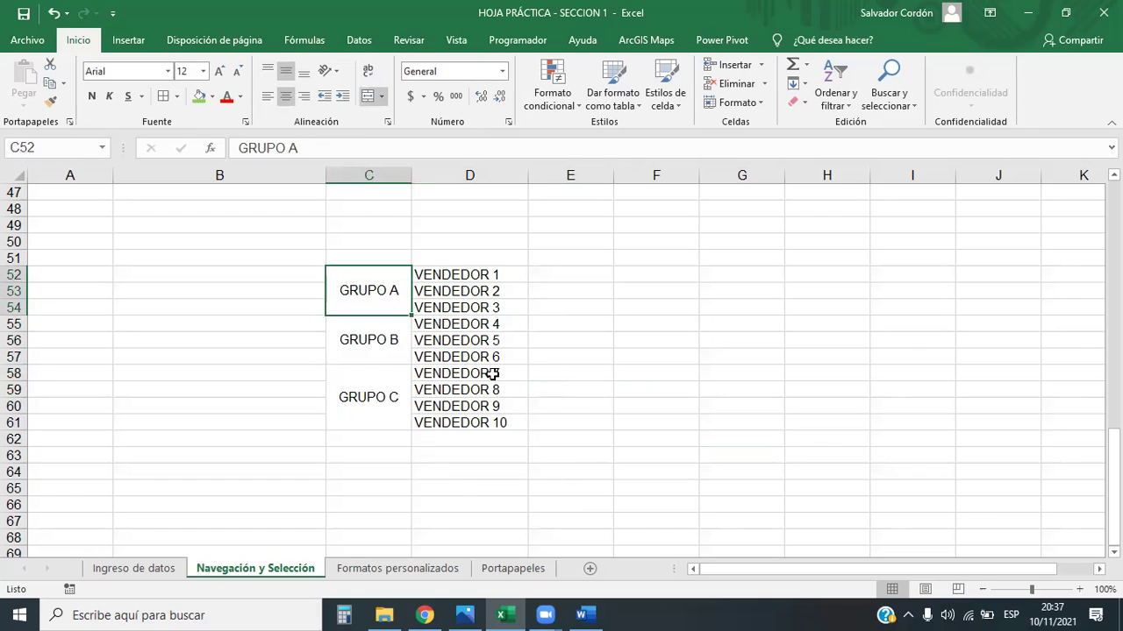
left_click_drag(390, 304, 482, 428)
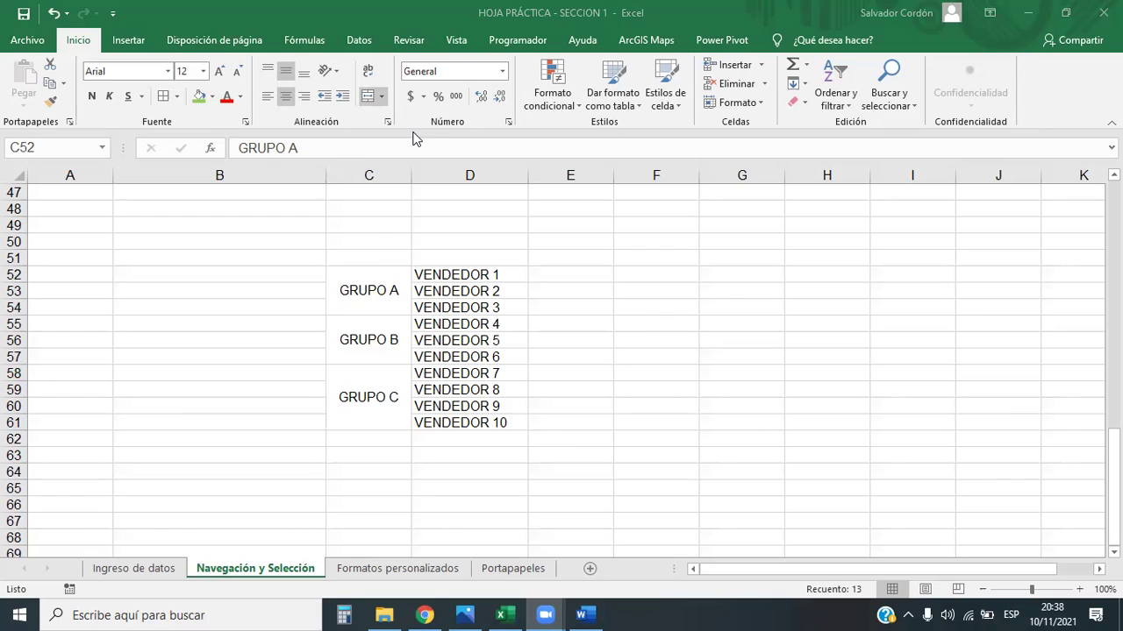
- Rotate the GRUPO A, B and C labels with Girar texto hacia arriba
left_click_drag(380, 298, 396, 425)
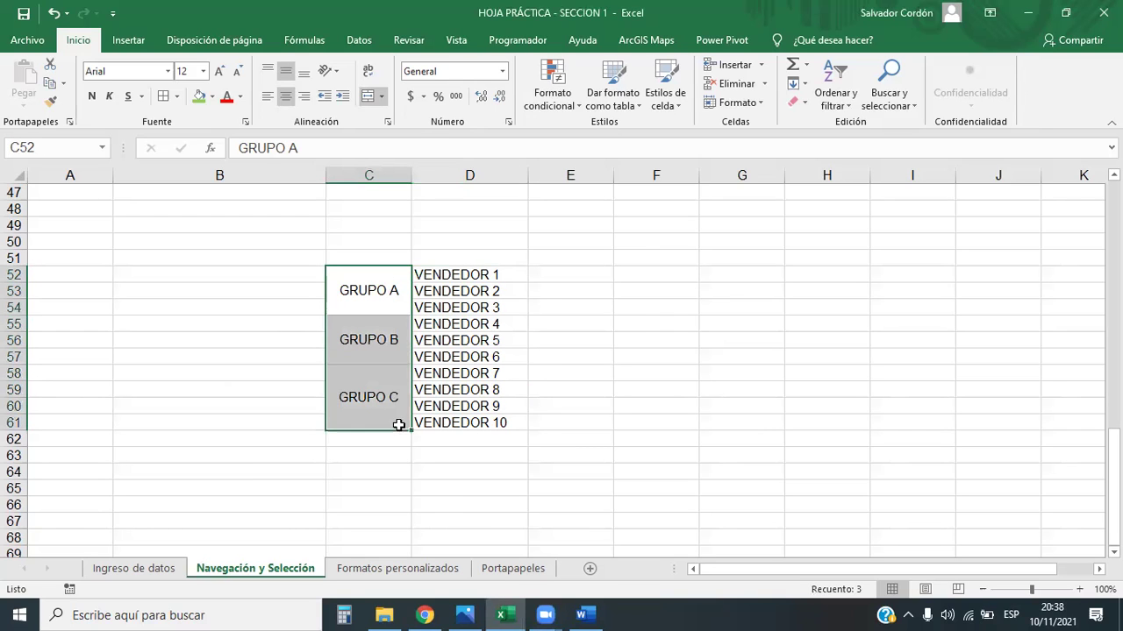
left_click(335, 76)
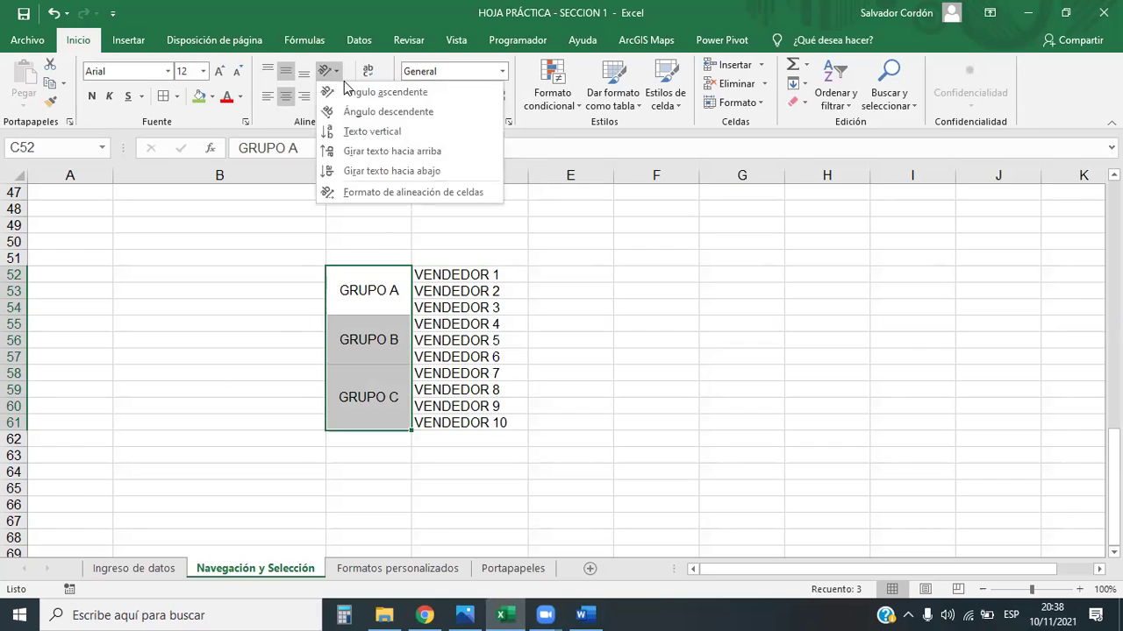
left_click(393, 152)
left_click(671, 341)
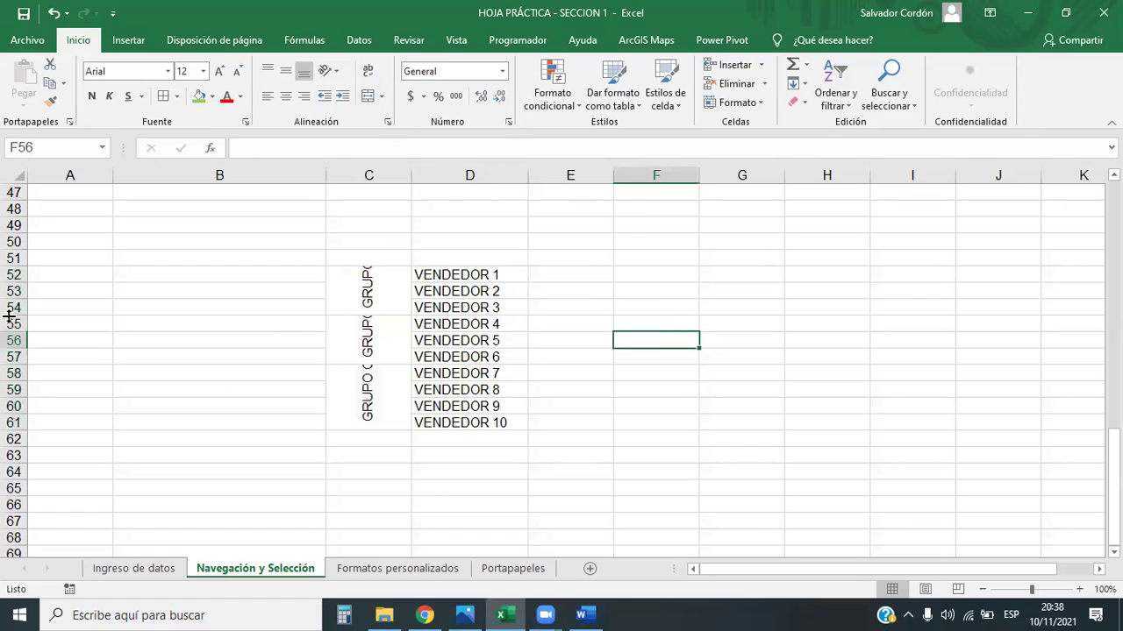
- Undo an accidental row 54 height change and select rows 52 to 61
left_click_drag(18, 275, 19, 422)
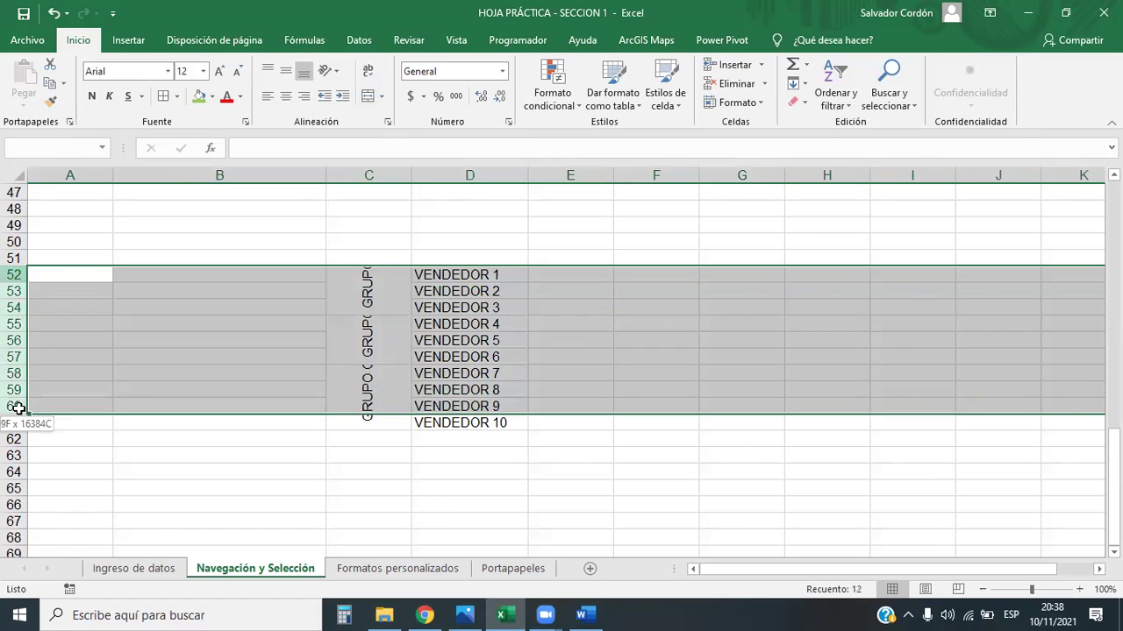
left_click(607, 535)
left_click(570, 455)
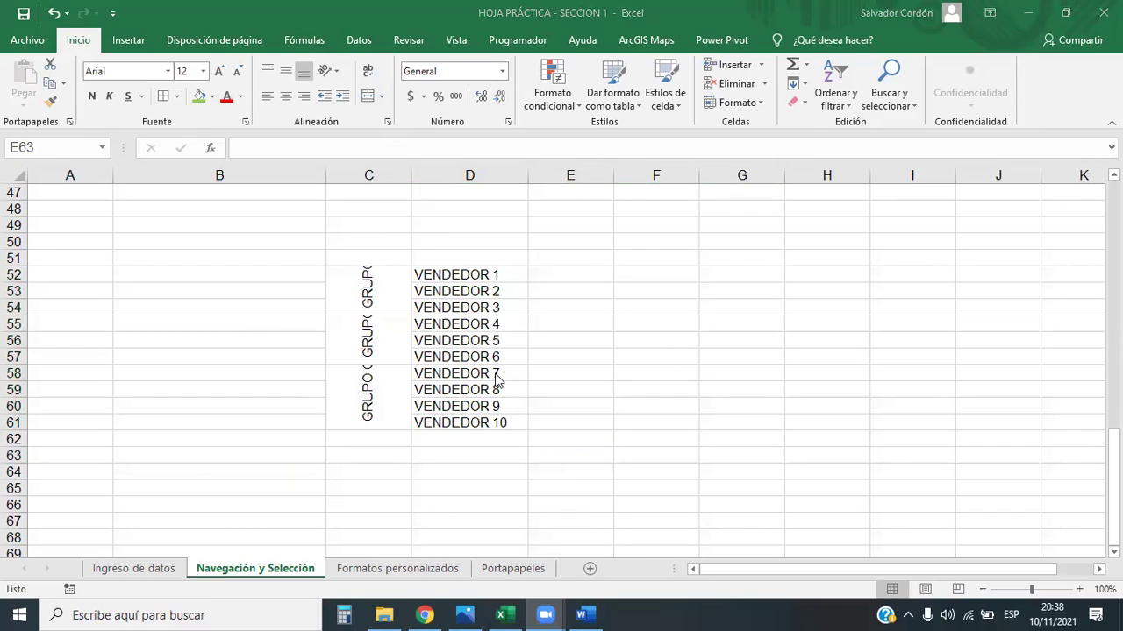
left_click(368, 285)
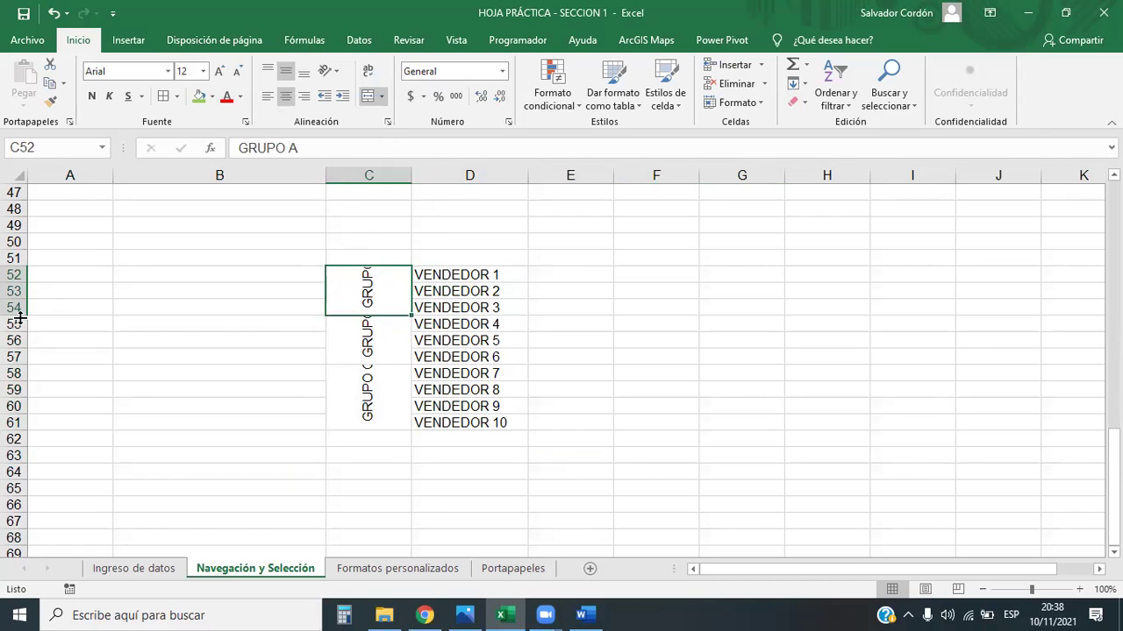
left_click_drag(18, 316, 18, 330)
left_click_drag(489, 314, 490, 438)
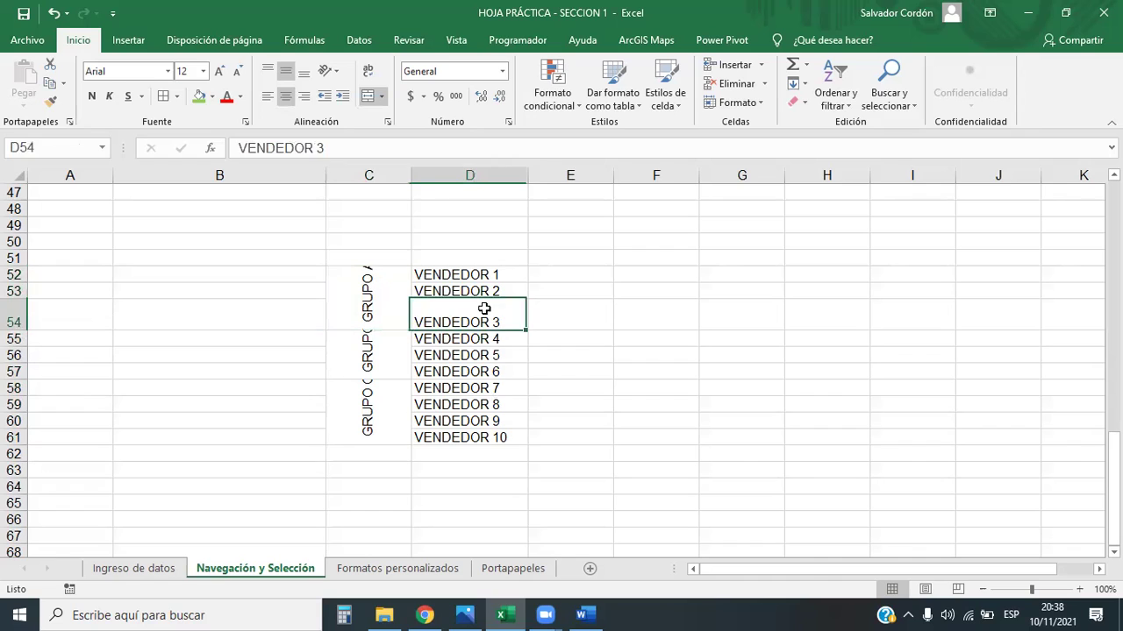
mouse_move(491, 277)
left_mouse_down()
mouse_move(488, 391)
mouse_move(502, 438)
left_mouse_up()
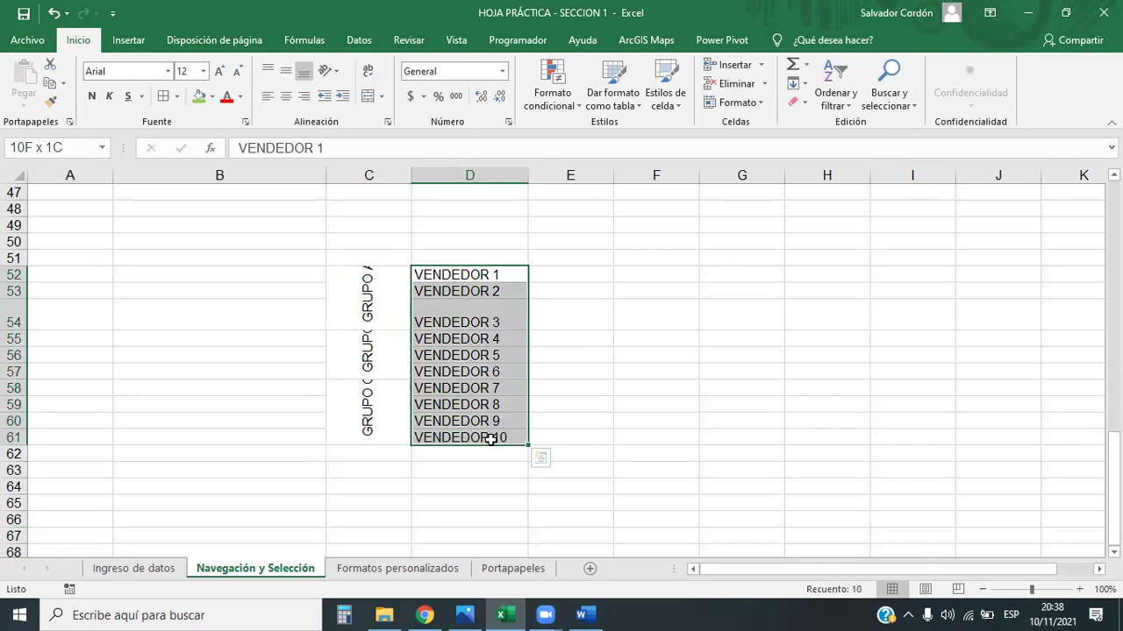
key("ctrl+z")
left_click(677, 473)
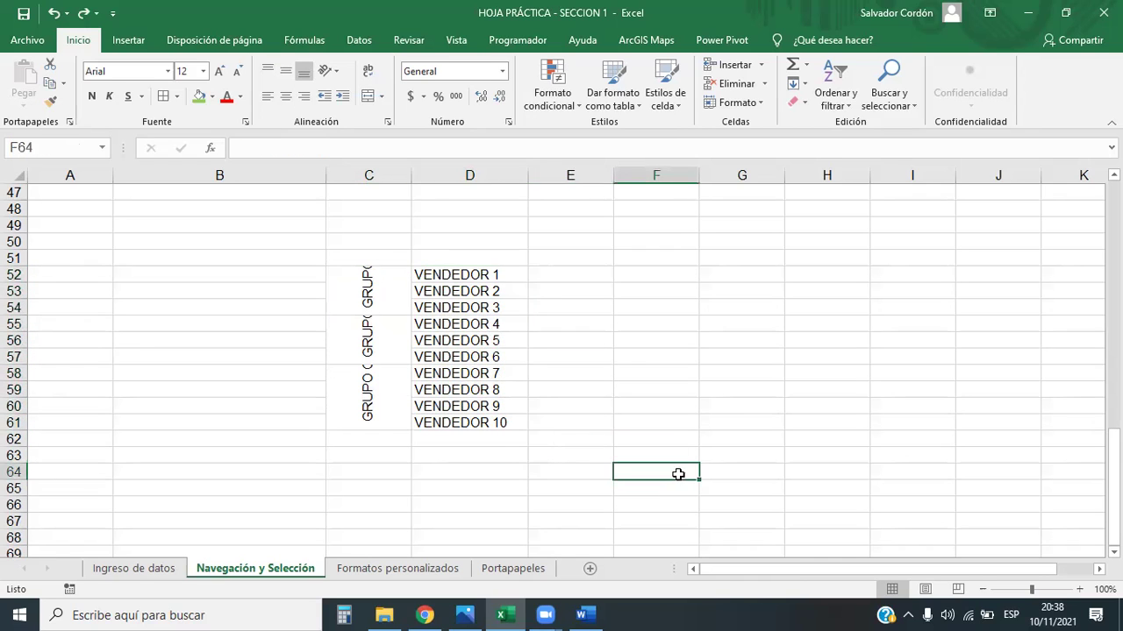
left_click_drag(14, 274, 14, 422)
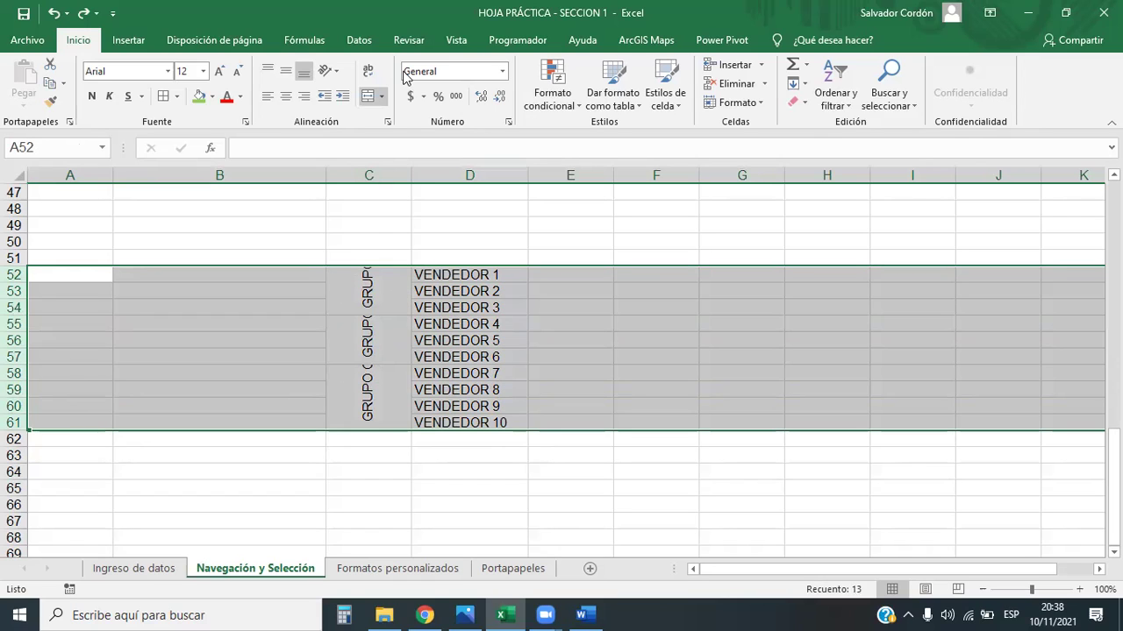
- Drag a row border to make rows 52–61 uniformly taller
left_click(436, 397)
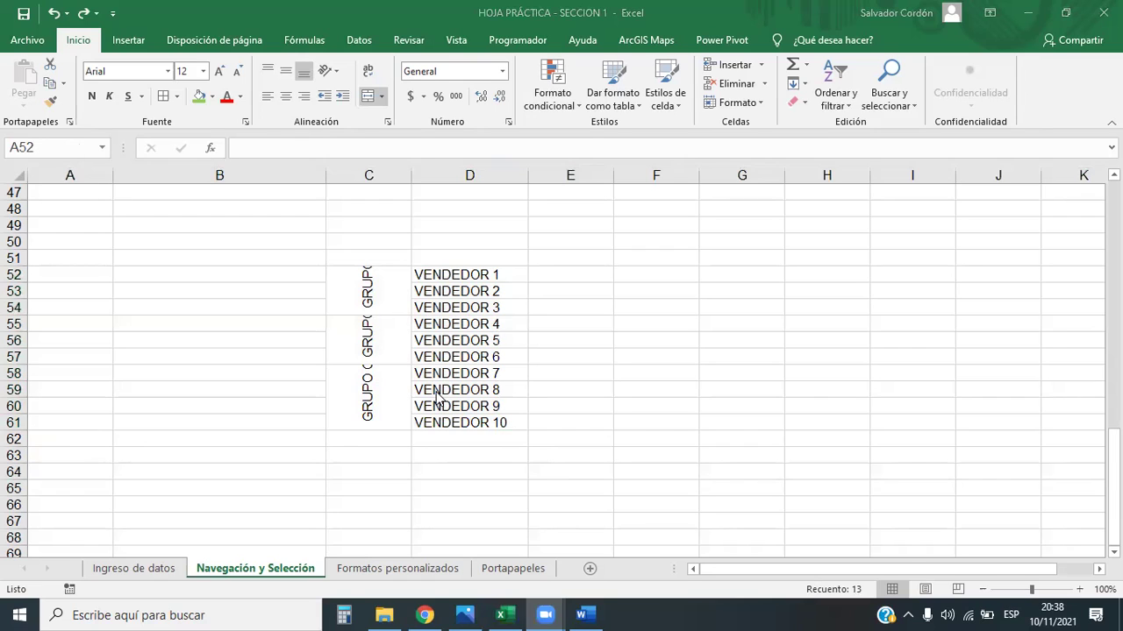
key("shift+space")
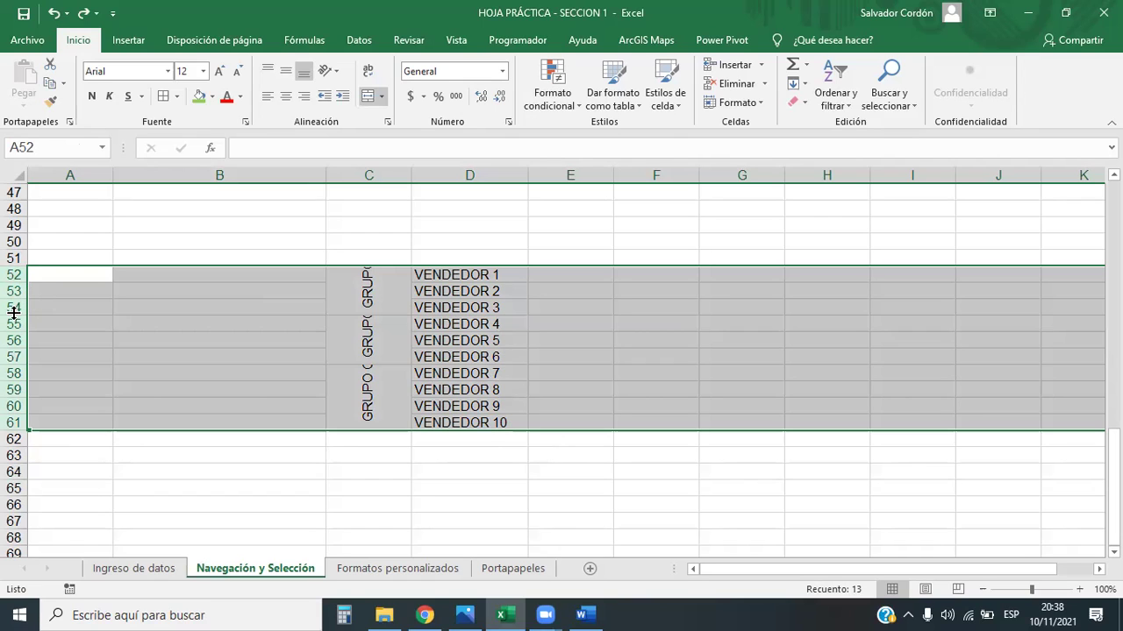
left_click_drag(14, 315, 30, 331)
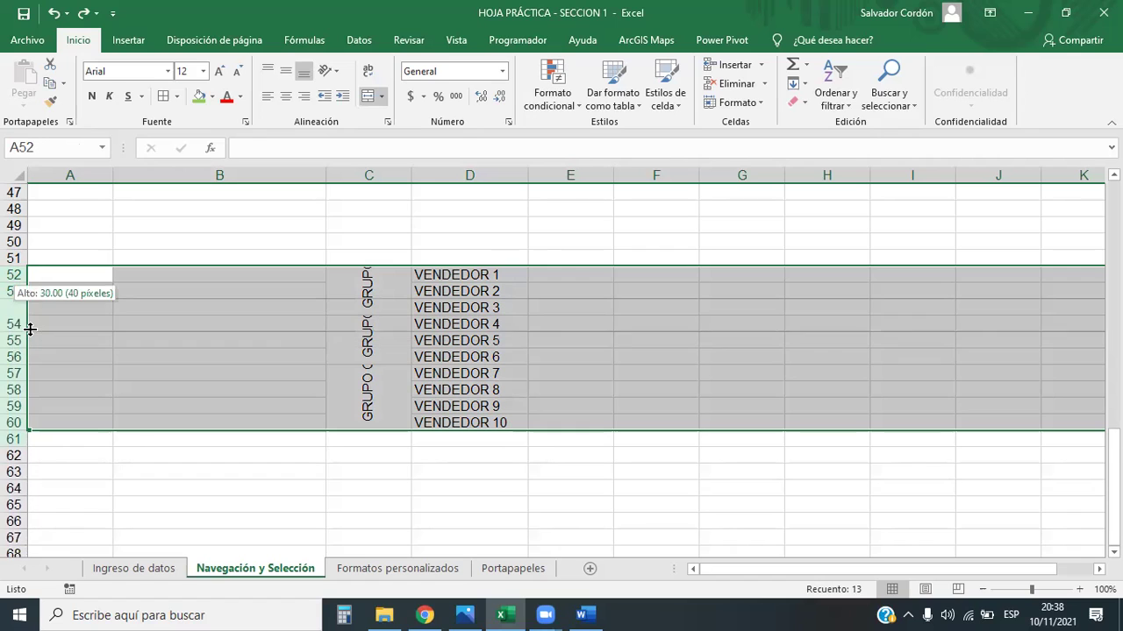
left_click_drag(30, 330, 30, 324)
scroll(883, 362, "down", 1)
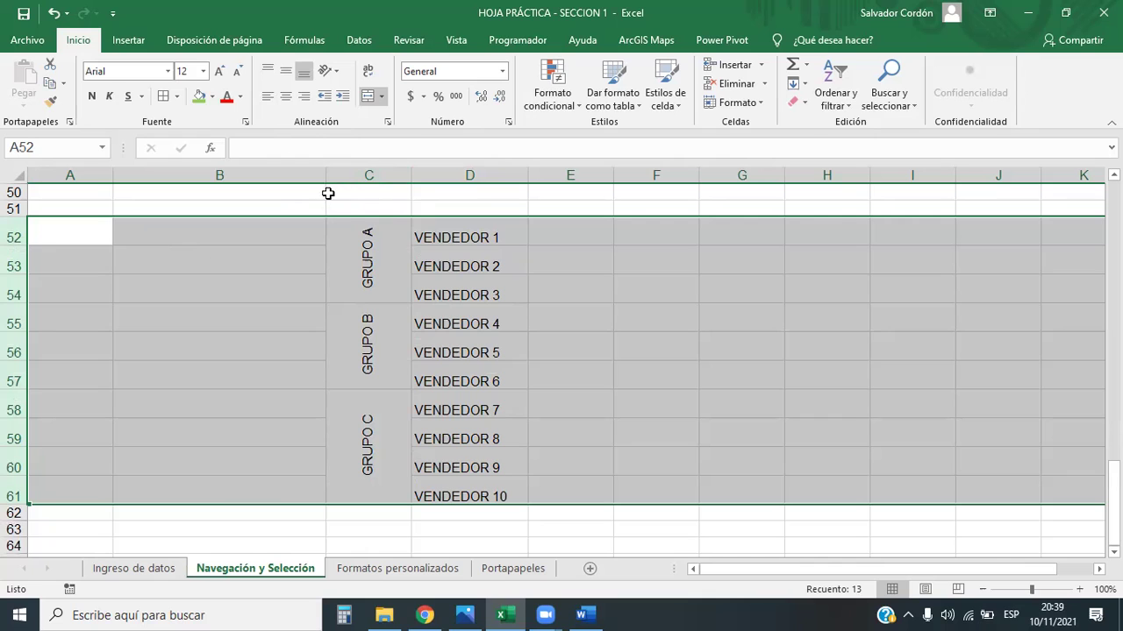
- Centre the VENDEDOR names horizontally and vertically
left_click(285, 95)
left_click(285, 71)
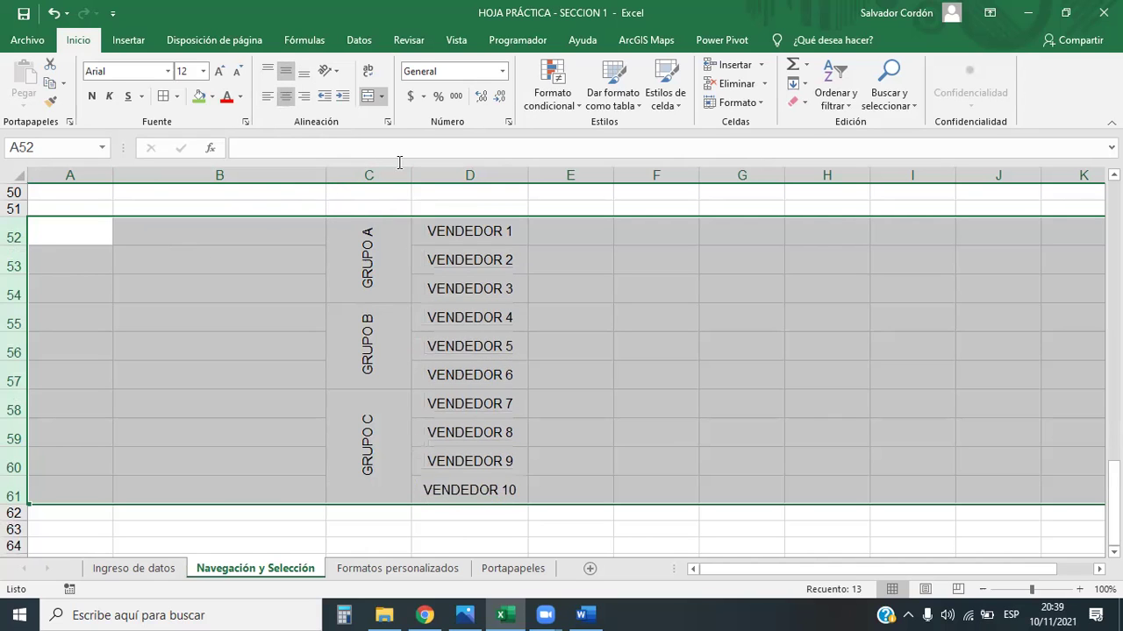
left_click(754, 263)
- Fill the GRUPO A and GRUPO C blocks with their sellers light green
left_click_drag(391, 253, 452, 287)
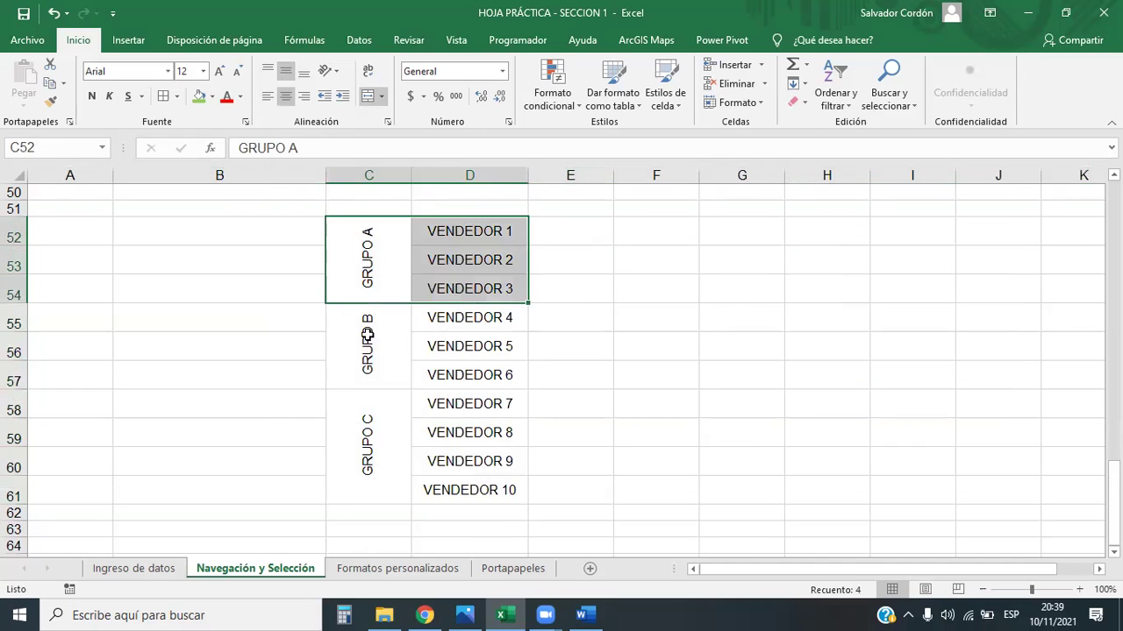
left_click_drag(346, 431, 447, 431, "ctrl")
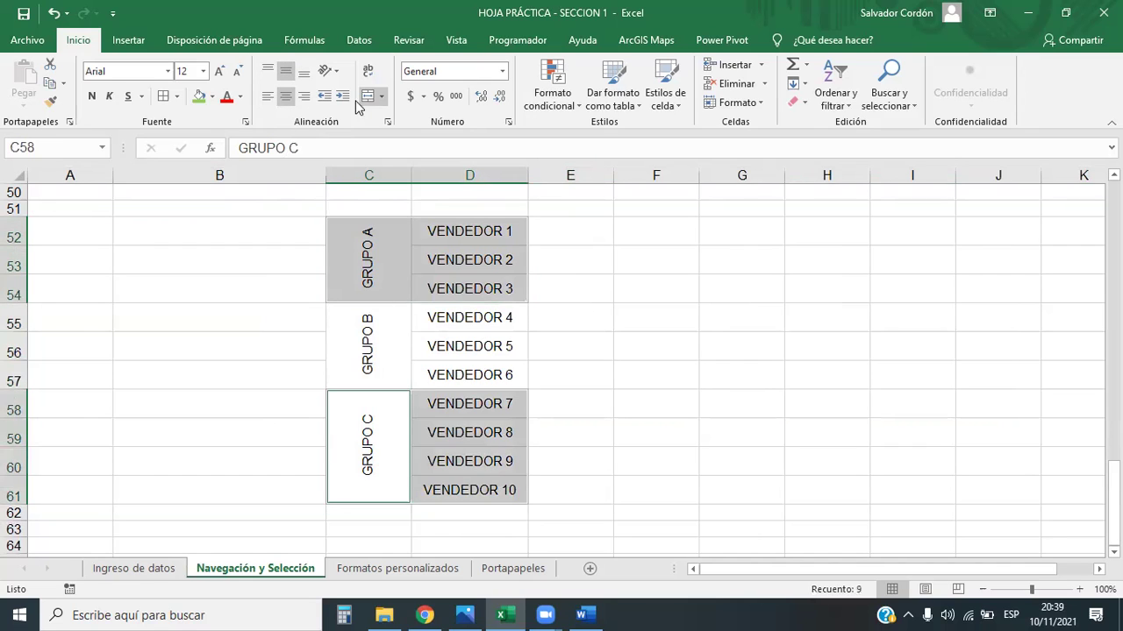
left_click(199, 96)
left_click(741, 317)
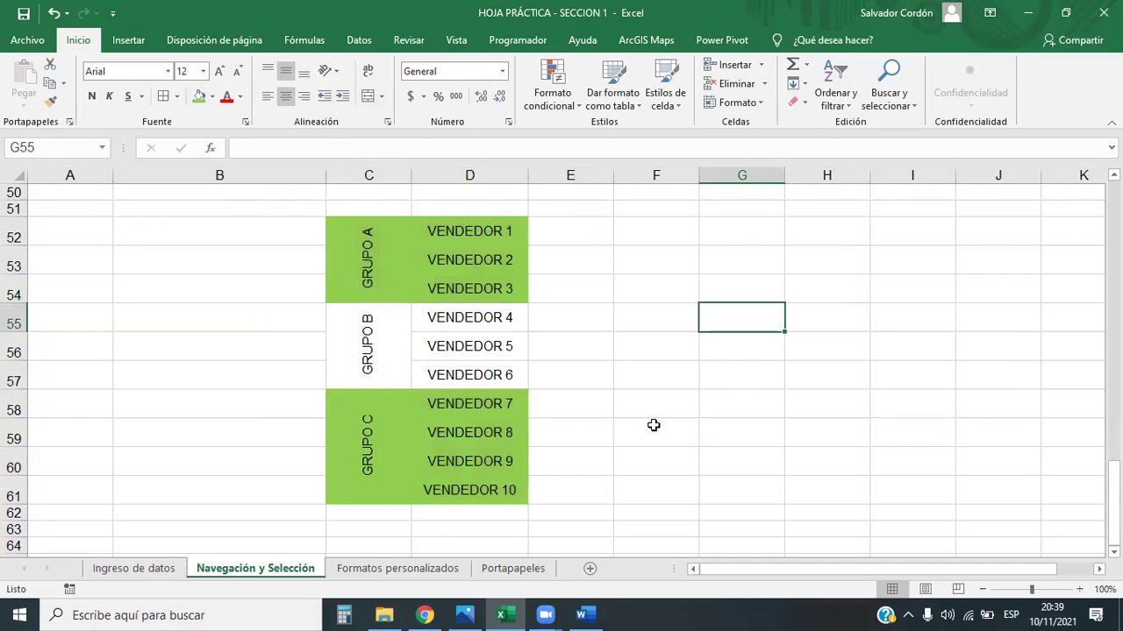
- Apply Todos los bordes to the whole C52:D61 table
left_click_drag(379, 243, 449, 458)
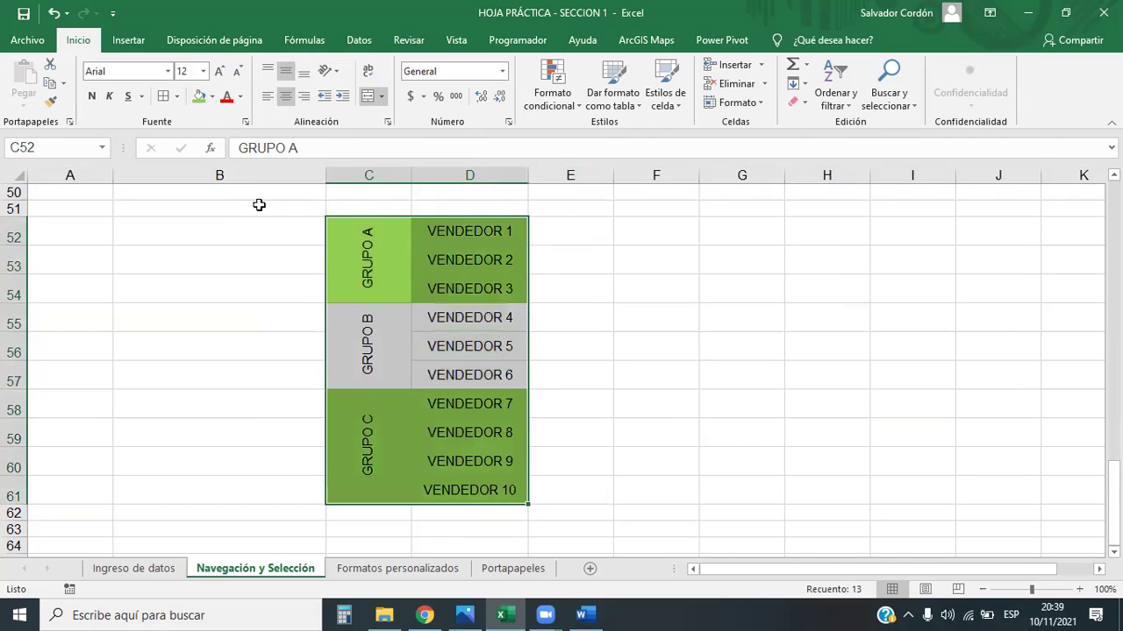
left_click(176, 96)
left_click(200, 279)
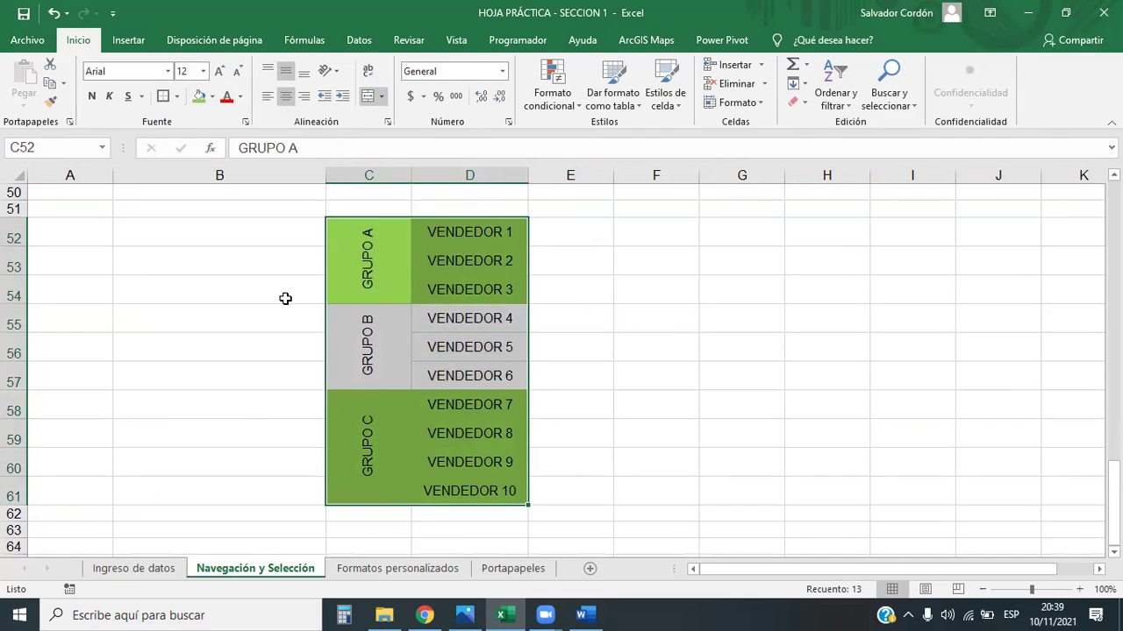
left_click(177, 96)
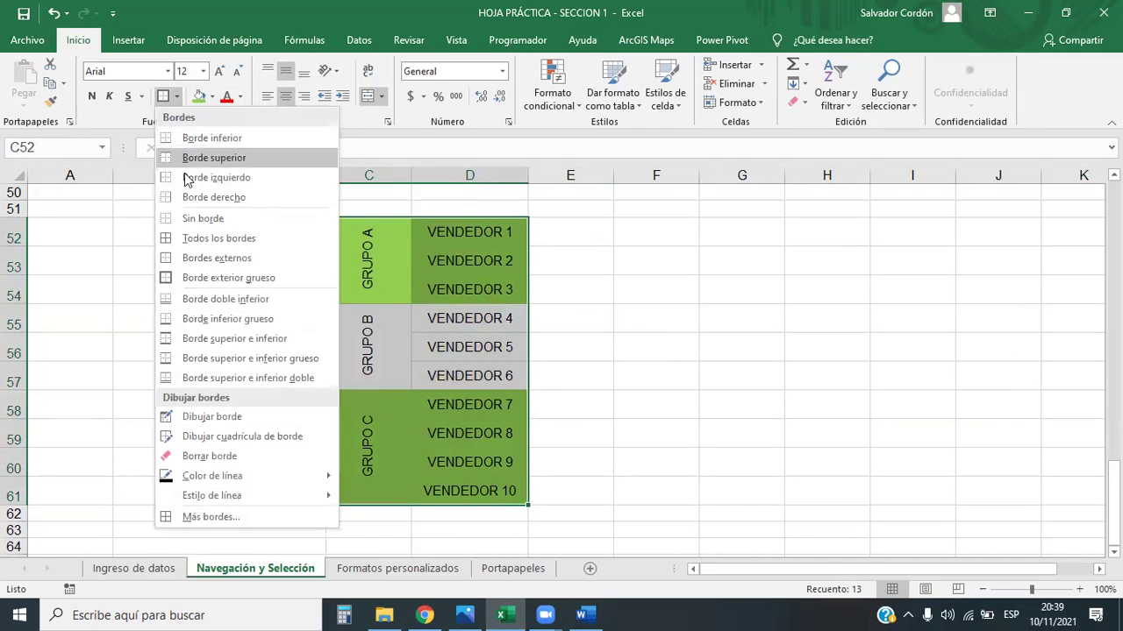
left_click(220, 232)
left_click(858, 321)
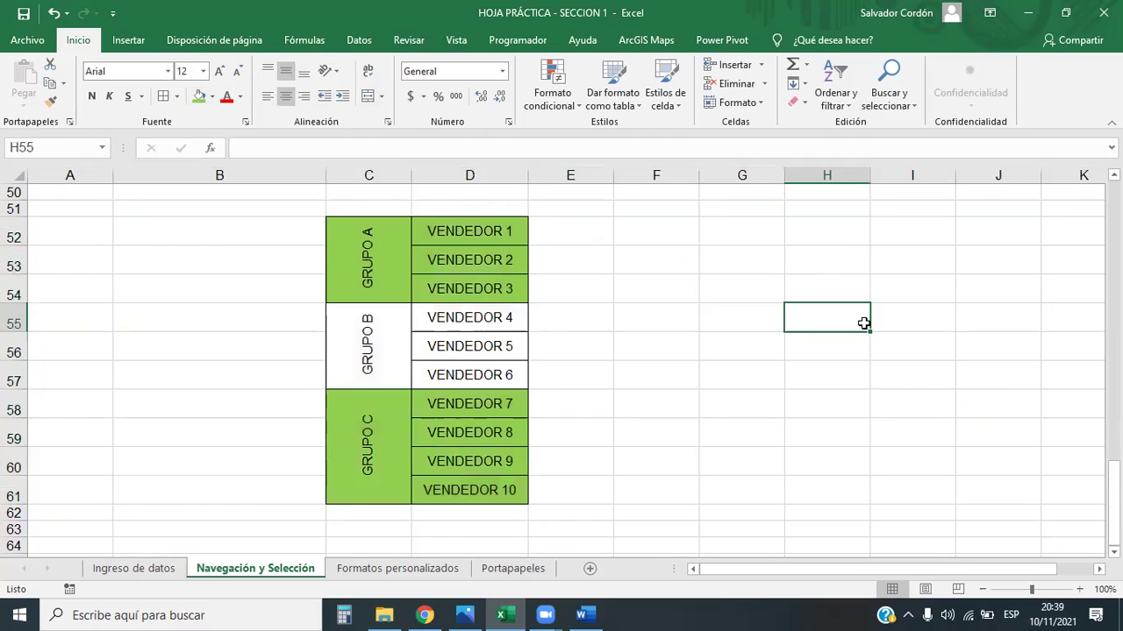
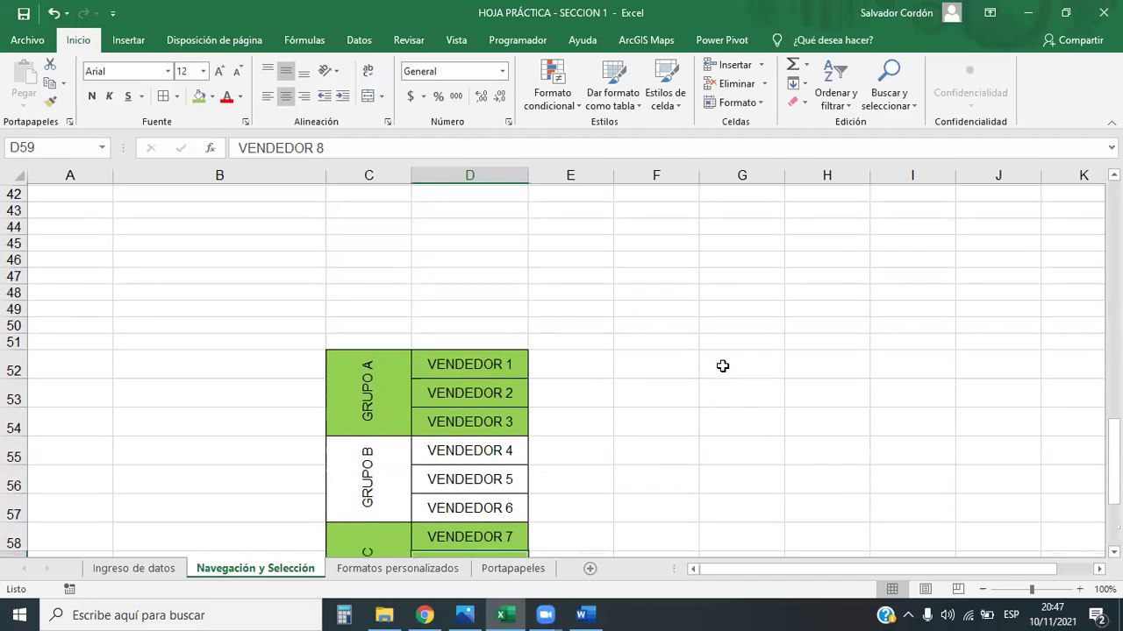
- Tilt the merged GRUPO A label to 45° in Format Cells alignment
scroll(707, 381, "down", 3)
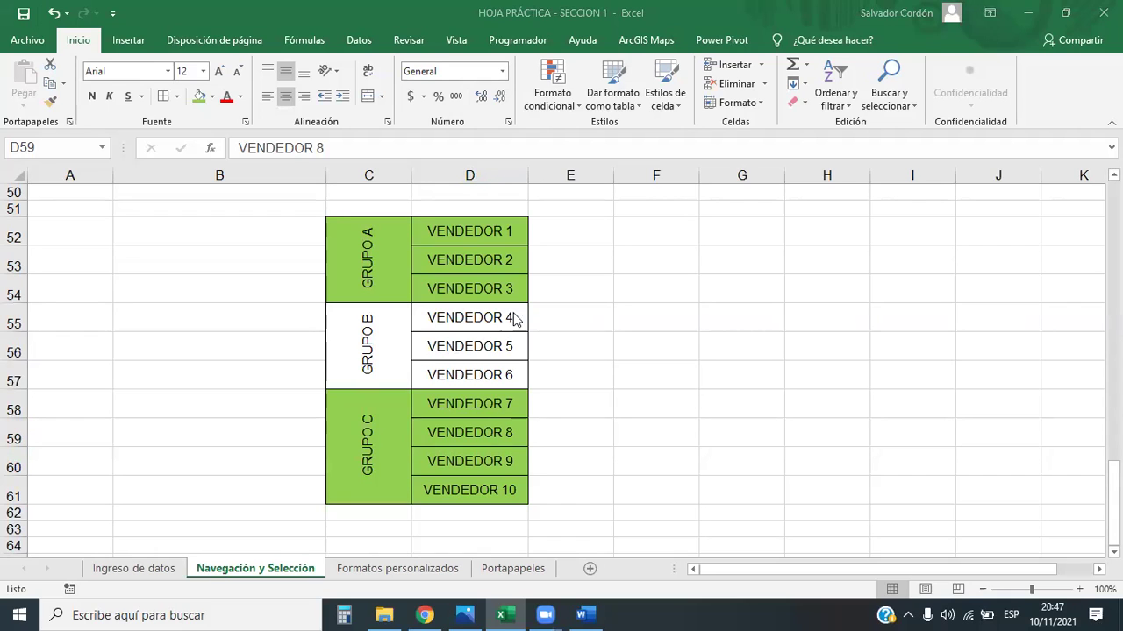
left_click(375, 281)
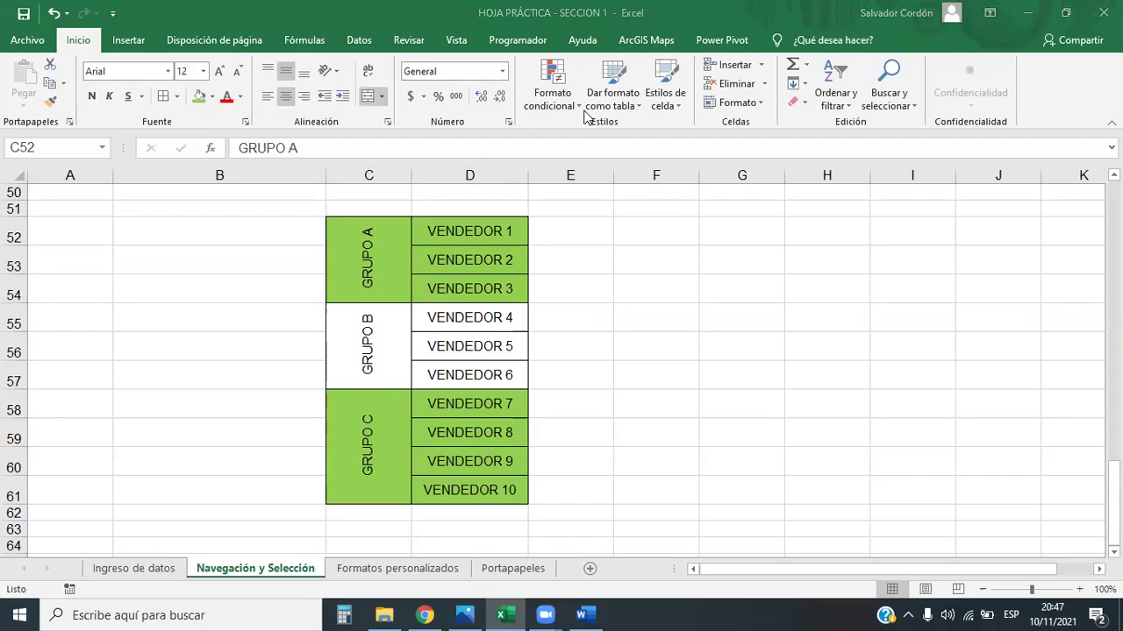
left_click(386, 123)
left_click(386, 123)
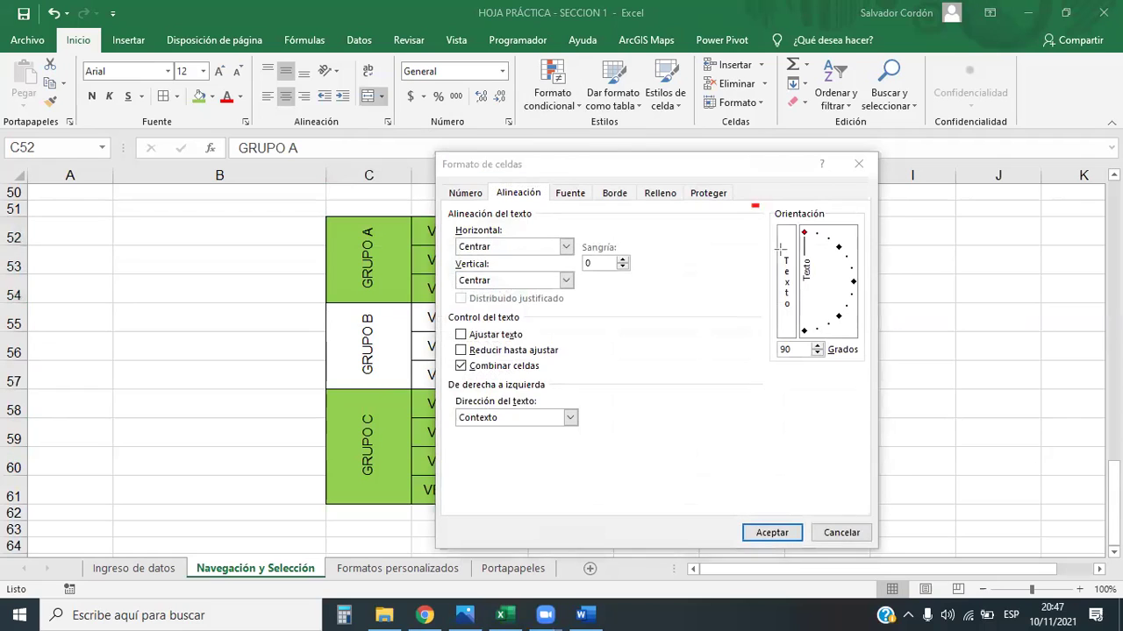
left_click_drag(751, 207, 871, 376)
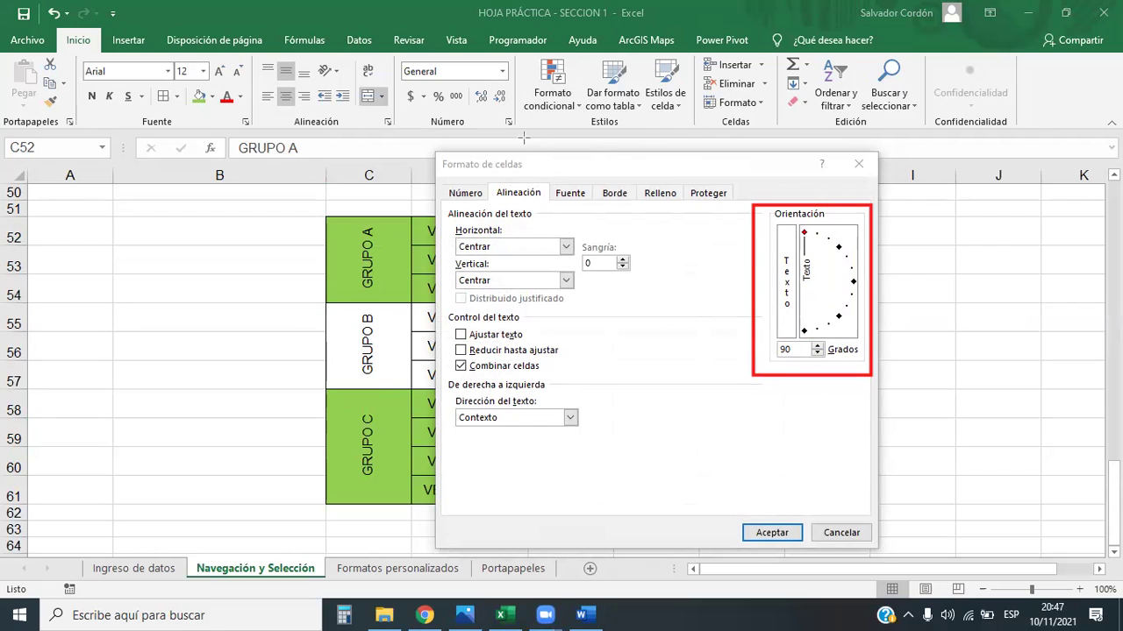
left_click_drag(804, 234, 838, 248)
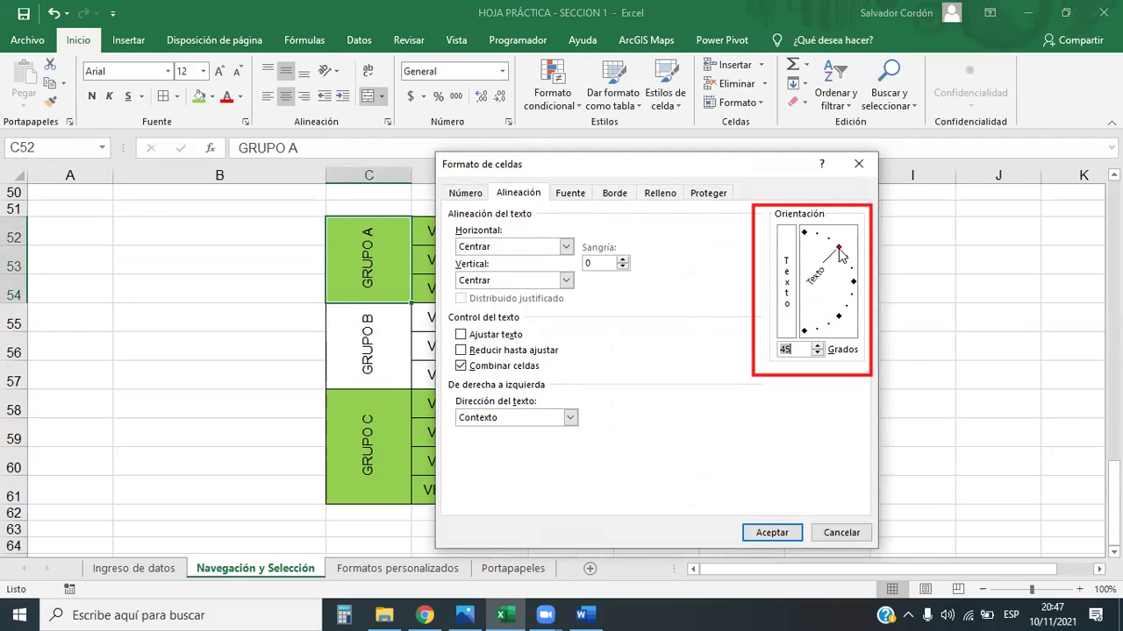
left_click(771, 533)
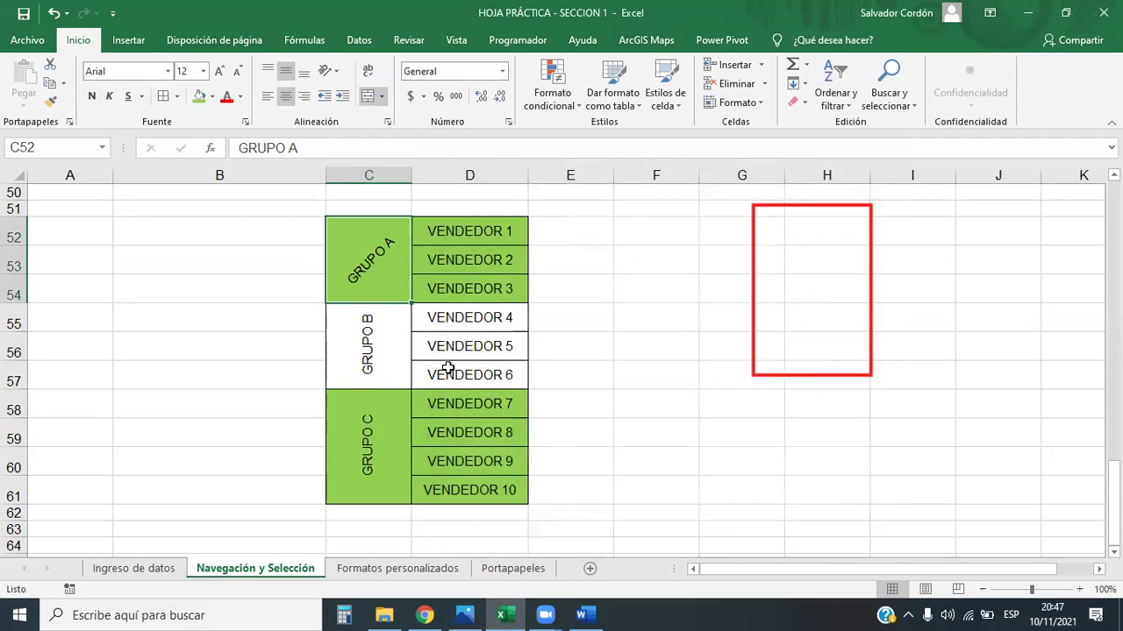
- Tilt the GRUPO B label to -45° and dismiss the merged-cell error message
left_click(390, 347)
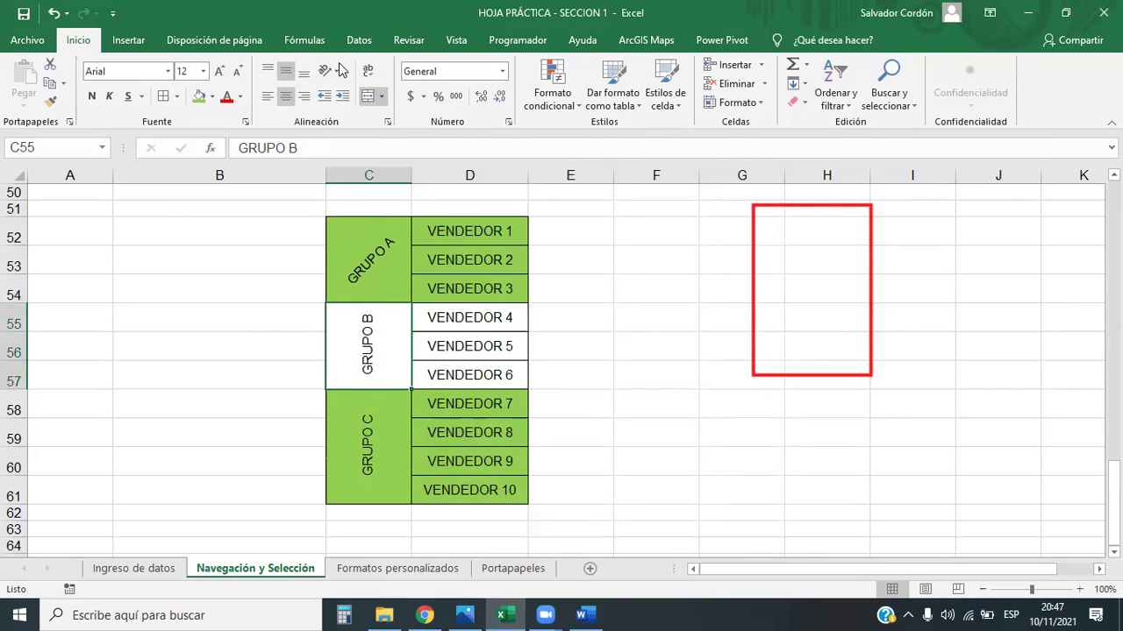
left_click(388, 122)
mouse_move(814, 247)
left_mouse_down()
mouse_move(844, 268)
mouse_move(839, 316)
left_mouse_up()
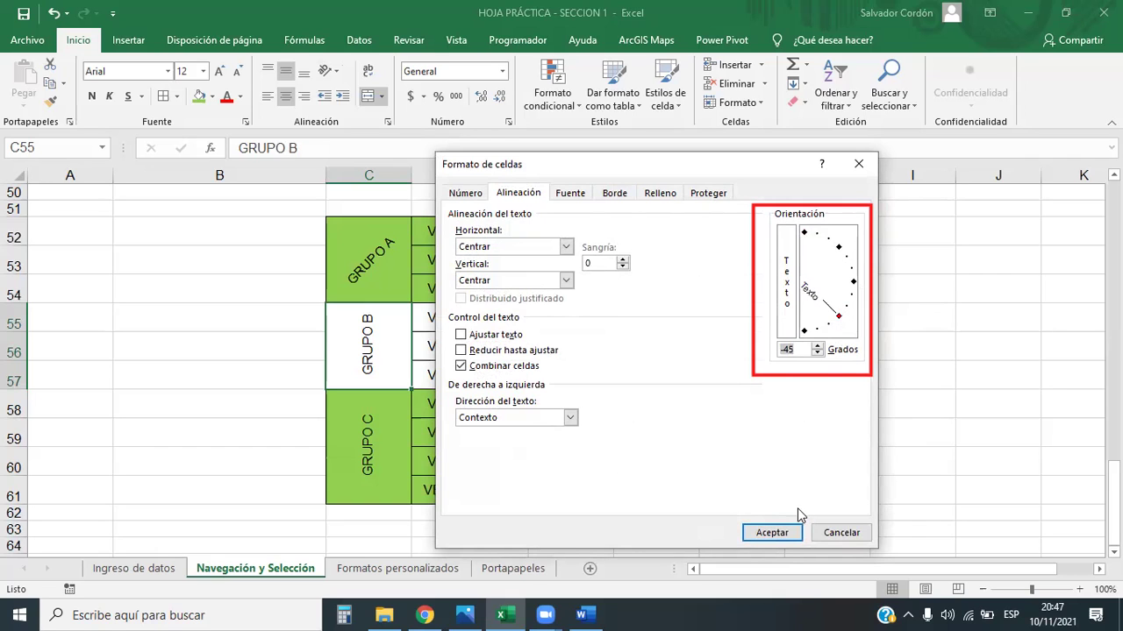
left_click(772, 533)
left_click_drag(373, 388, 366, 416)
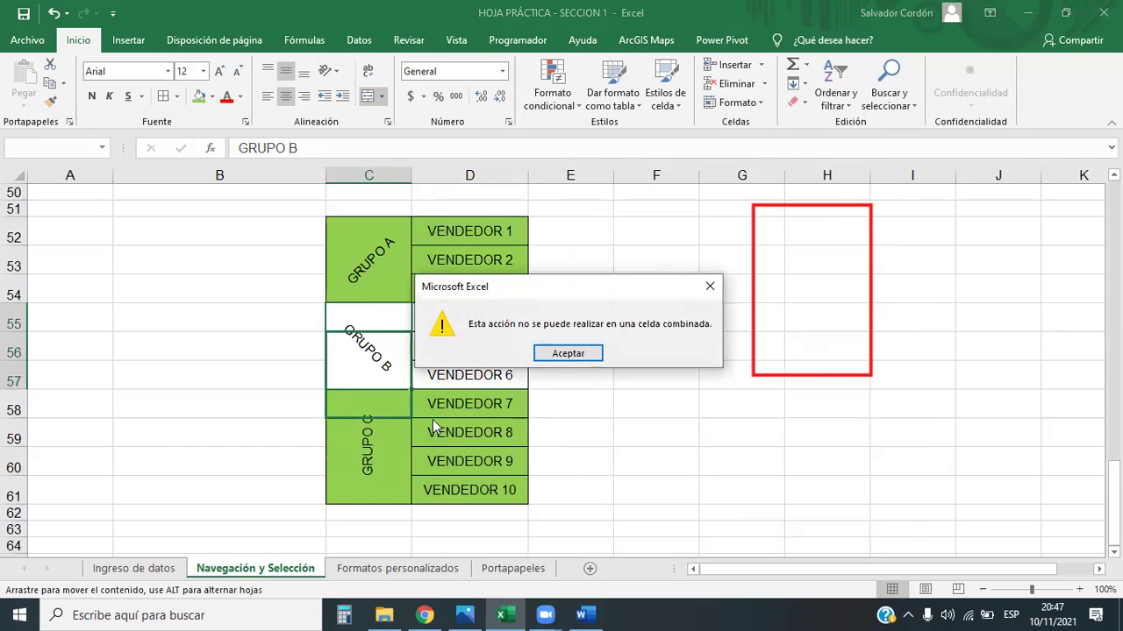
left_click(710, 286)
left_click(725, 451)
left_click(408, 267)
left_click(469, 375)
left_click(367, 355)
left_click(384, 290)
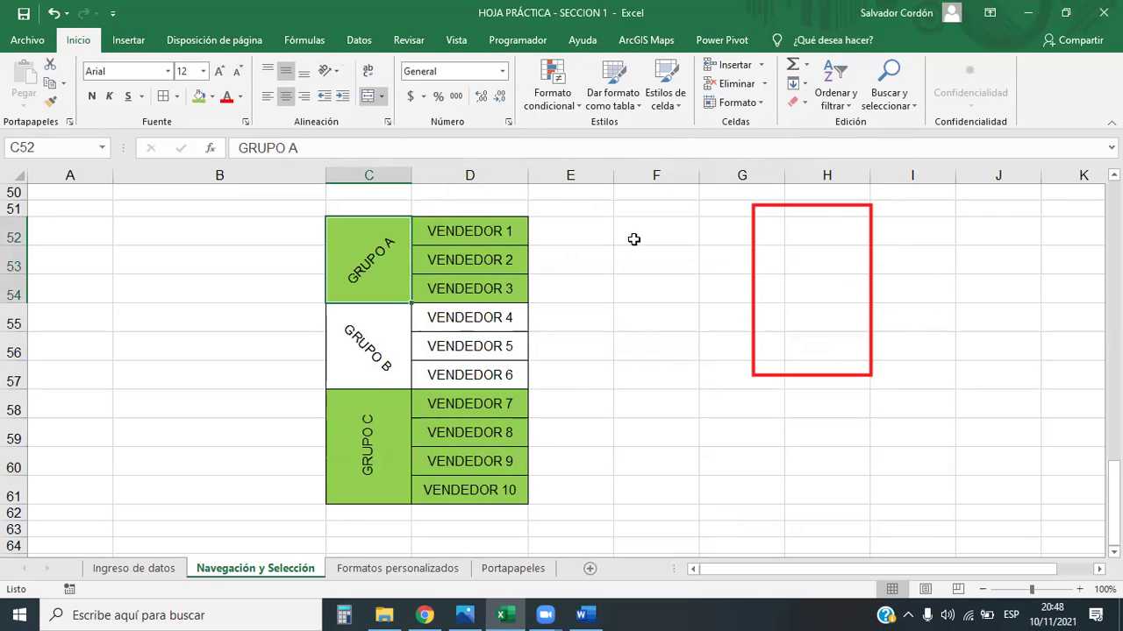
- Try stacked vertical text in Format Cells, then cancel without applying it
left_click(388, 123)
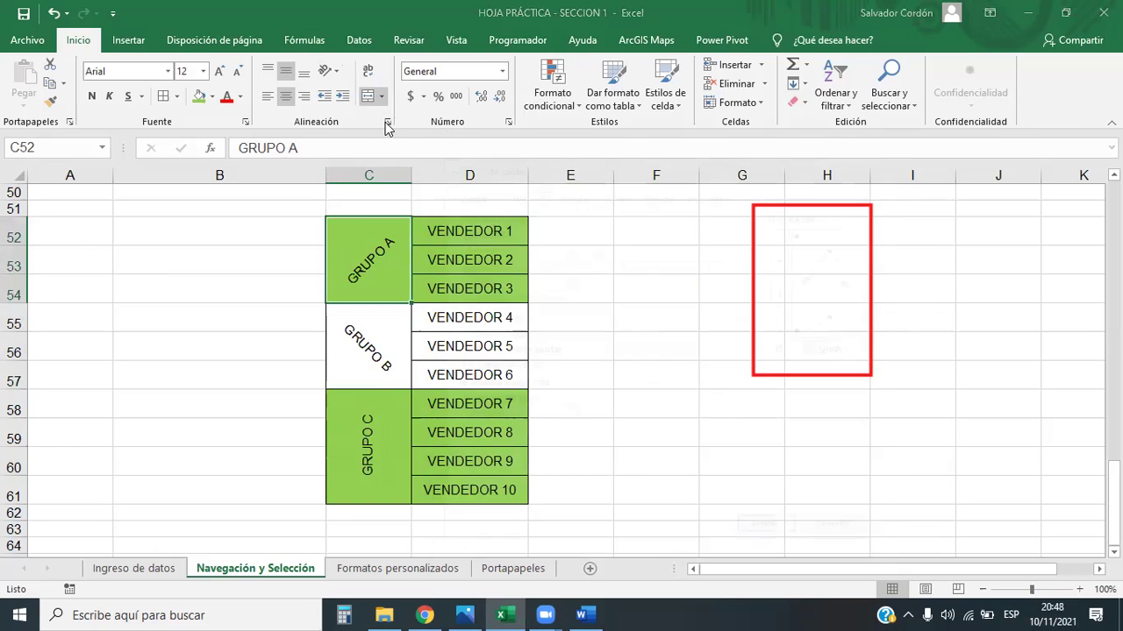
left_click(385, 122)
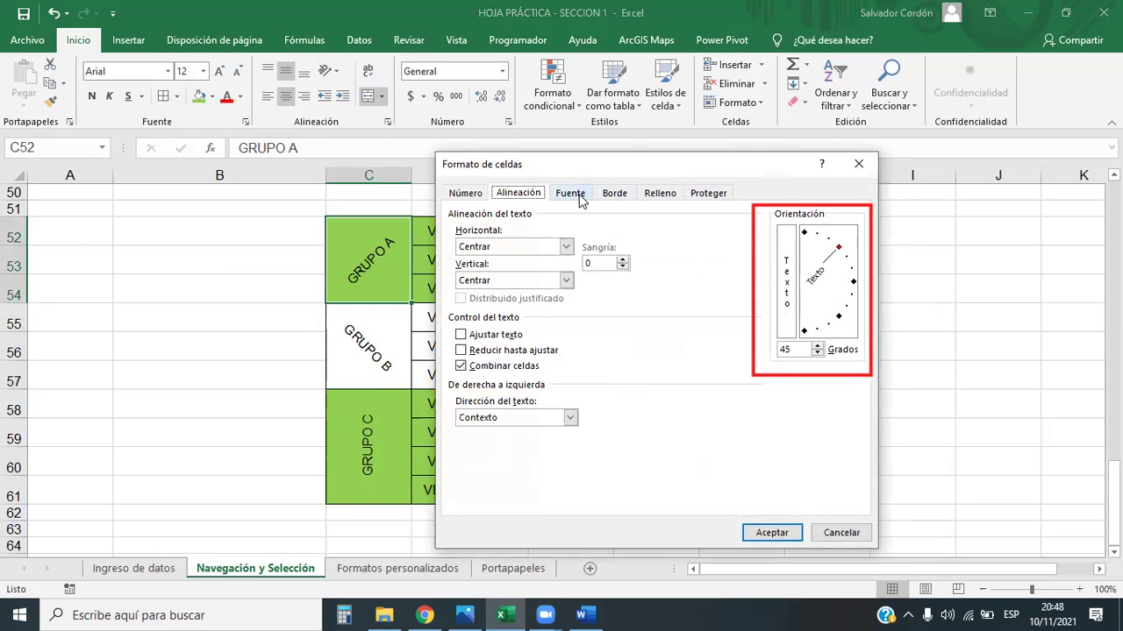
left_click(787, 282)
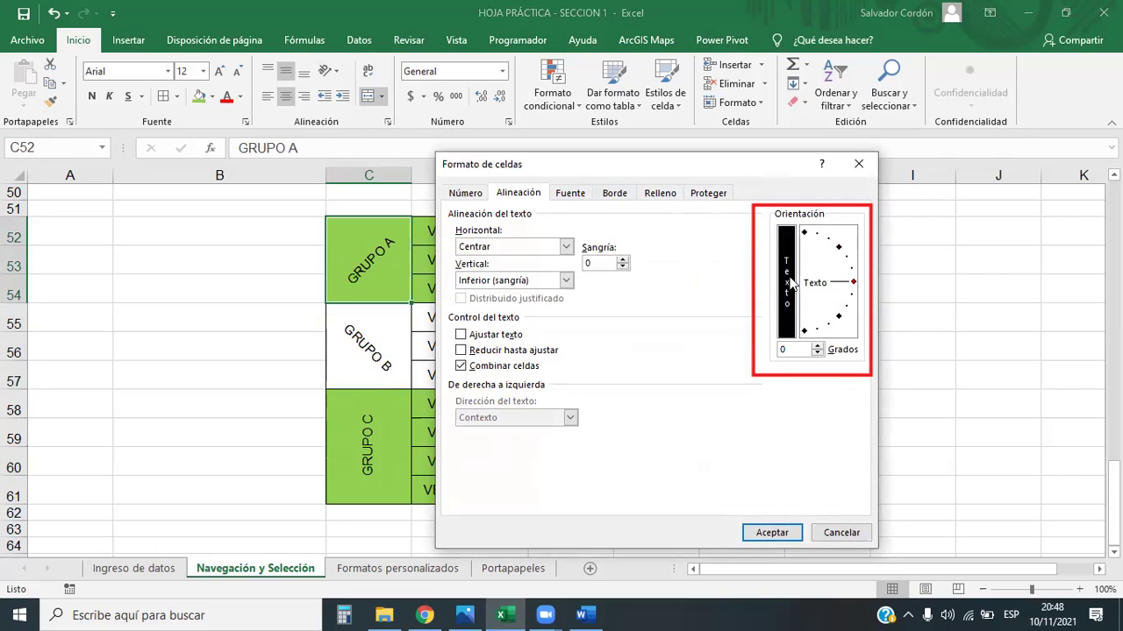
left_click(789, 285)
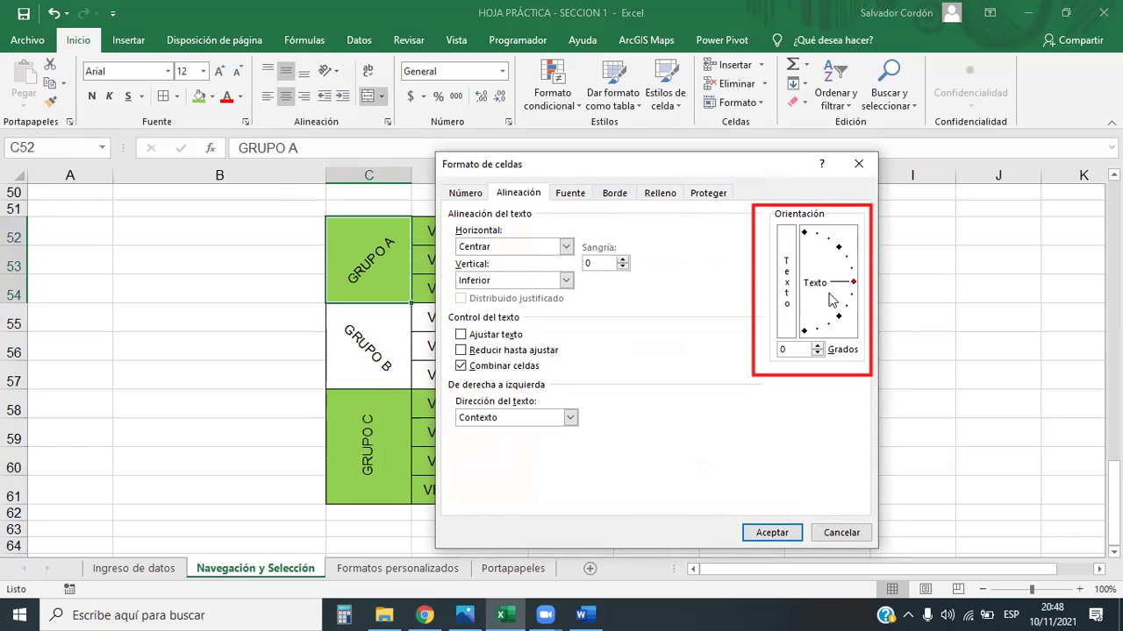
left_click(858, 164)
left_click(523, 316)
left_click(381, 276)
- Set the GRUPO C label to Texto vertical from the Orientación menu
left_click(376, 454)
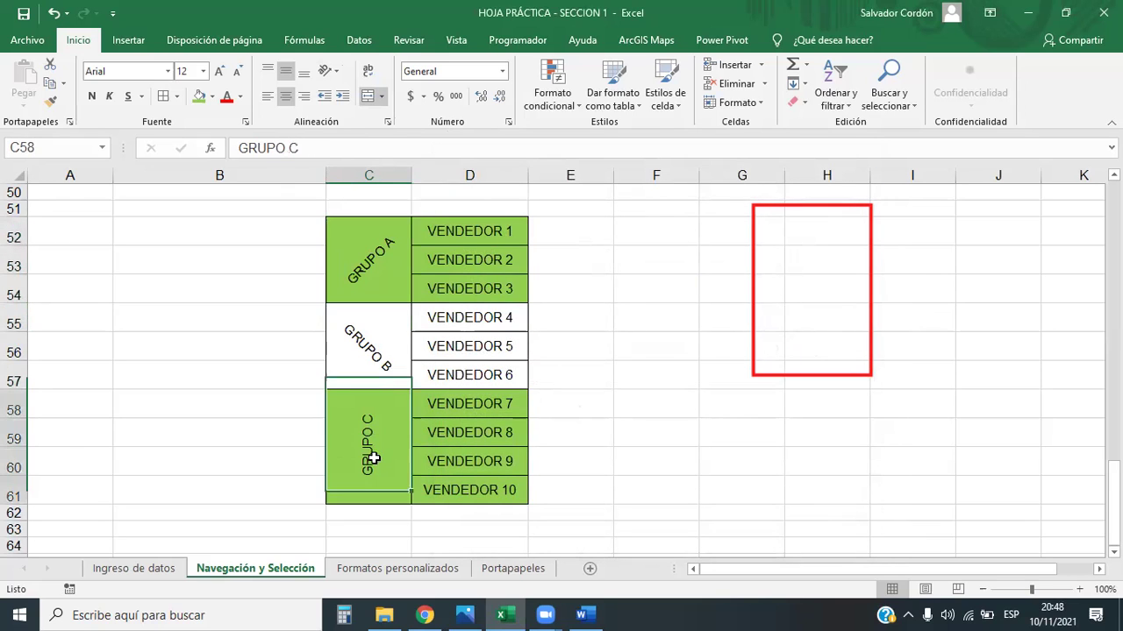
left_click(329, 70)
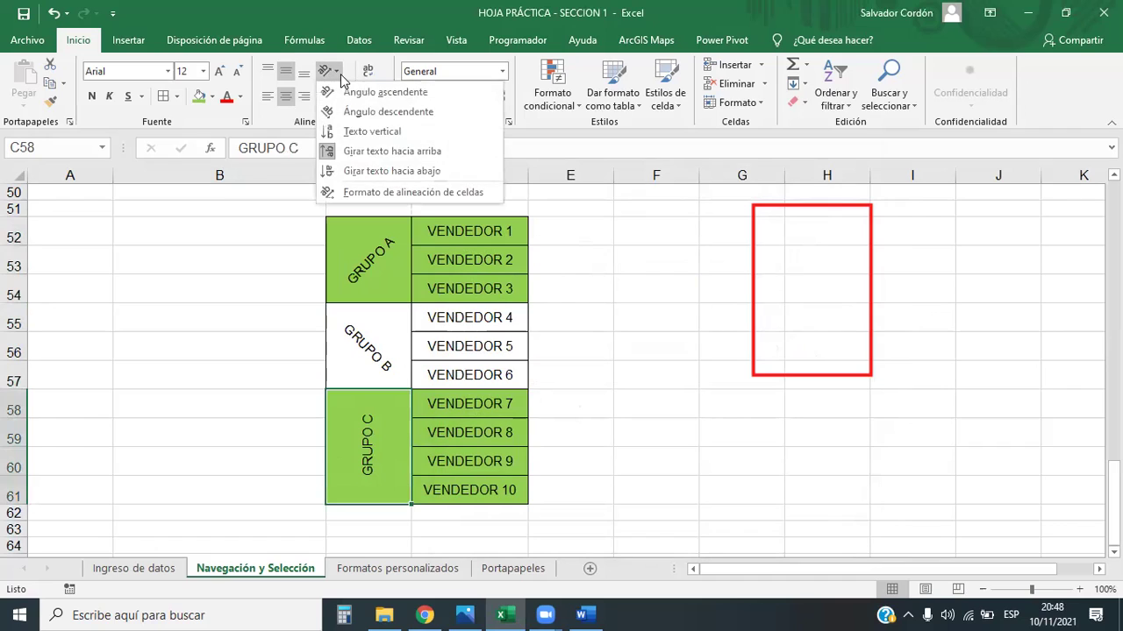
left_click(390, 133)
left_click(587, 425)
left_click(370, 463)
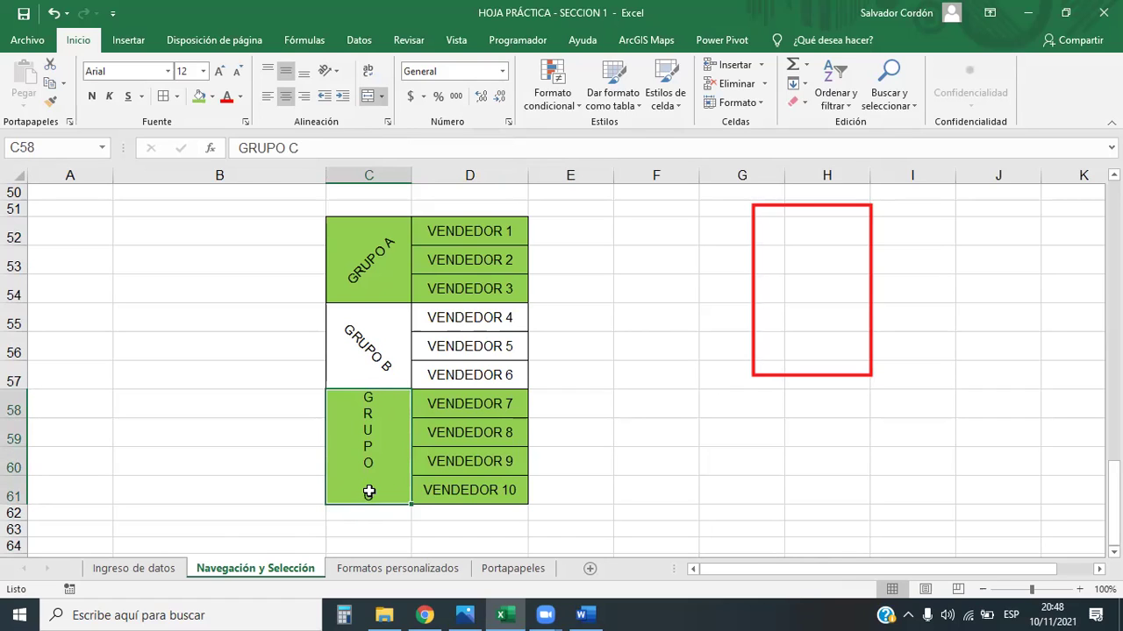
left_click(338, 75)
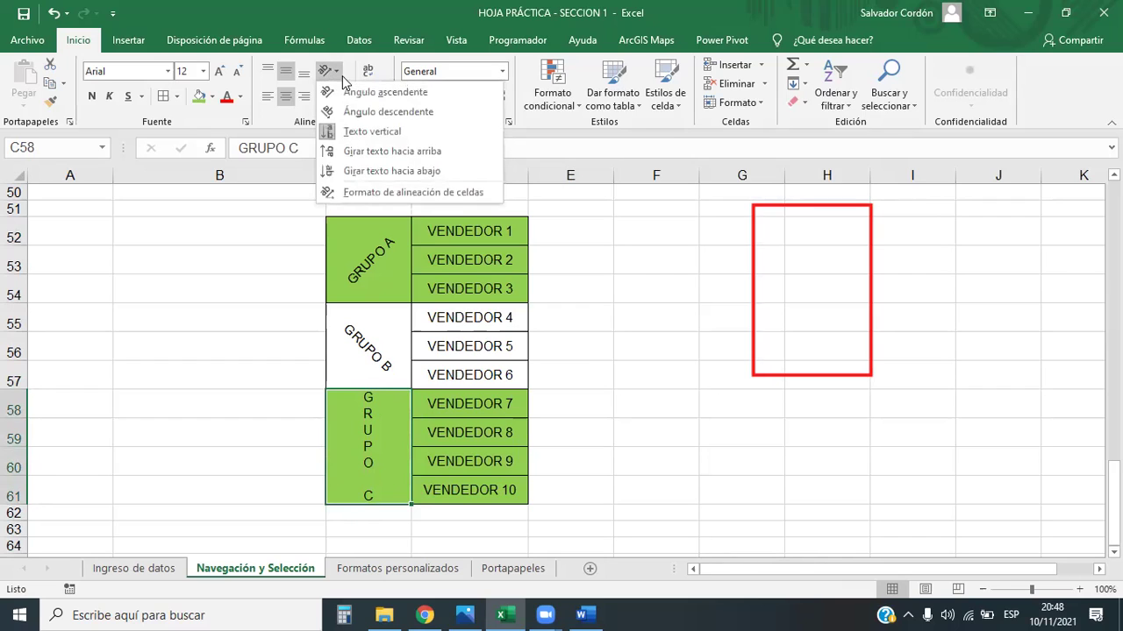
left_click(511, 222)
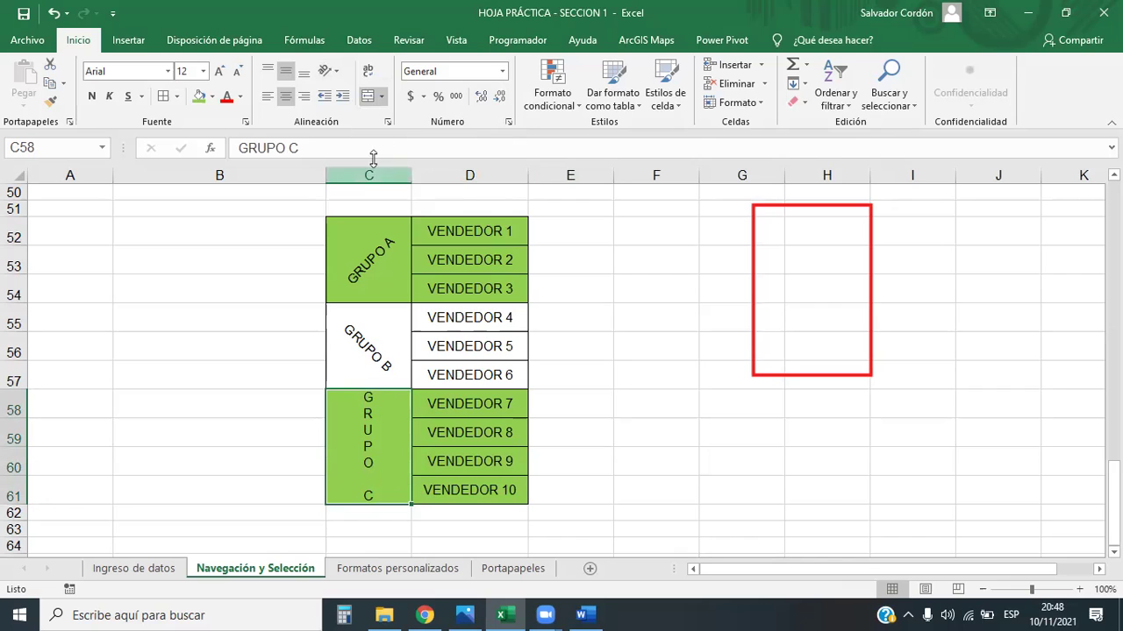
- Look at the Fuente tab's Subrayado list, cancel, then start editing the VENDEDOR 4 cell
left_click(387, 121)
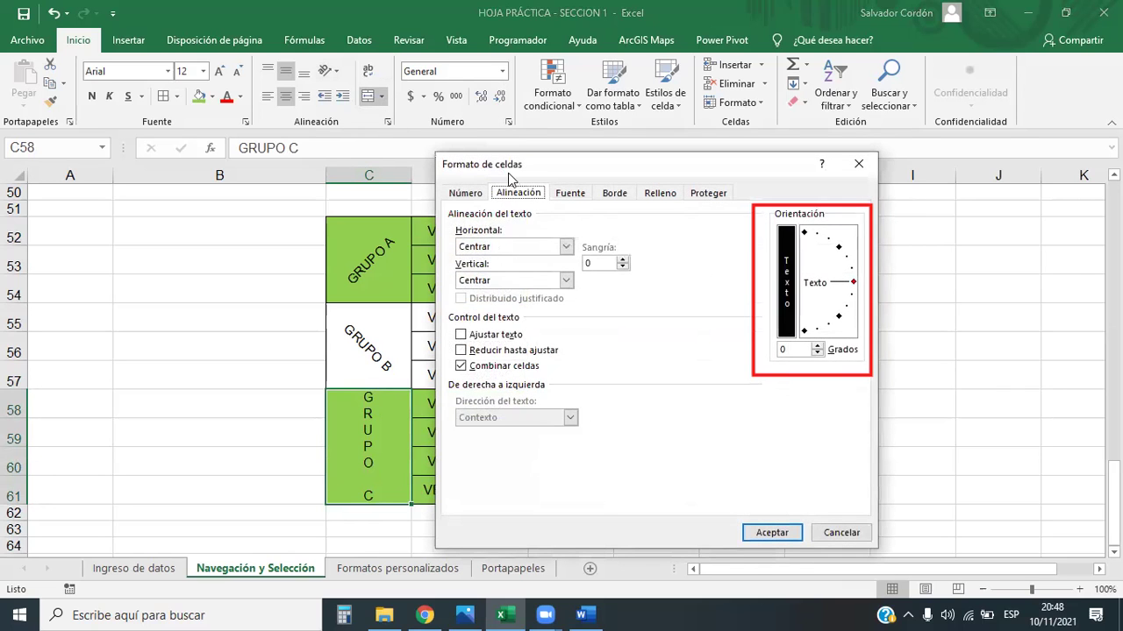
left_click(570, 194)
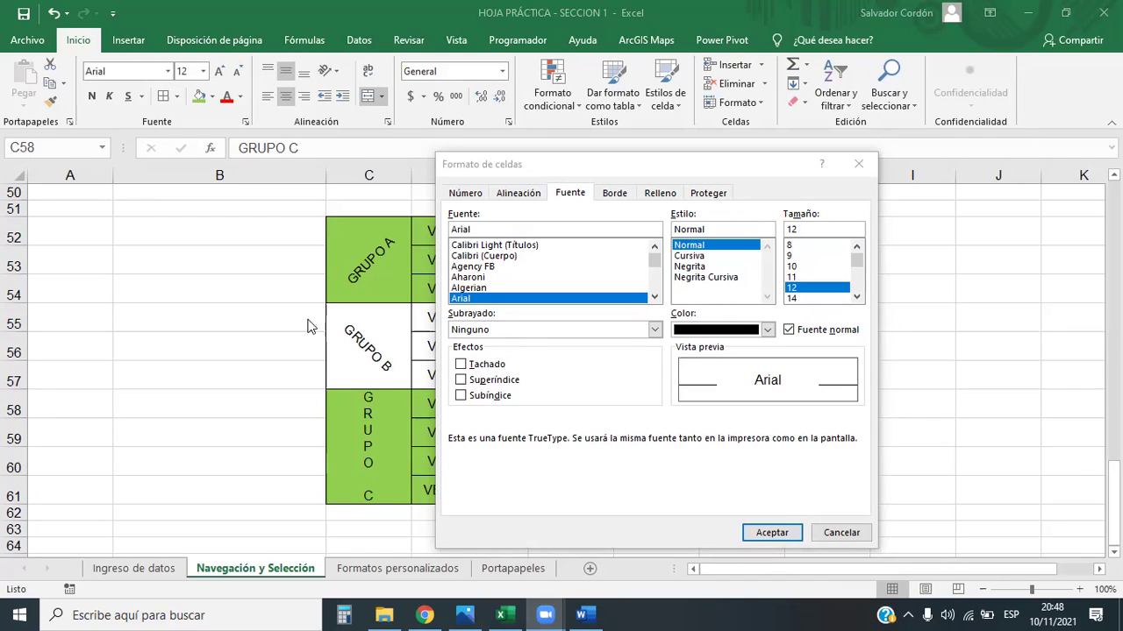
left_click(653, 330)
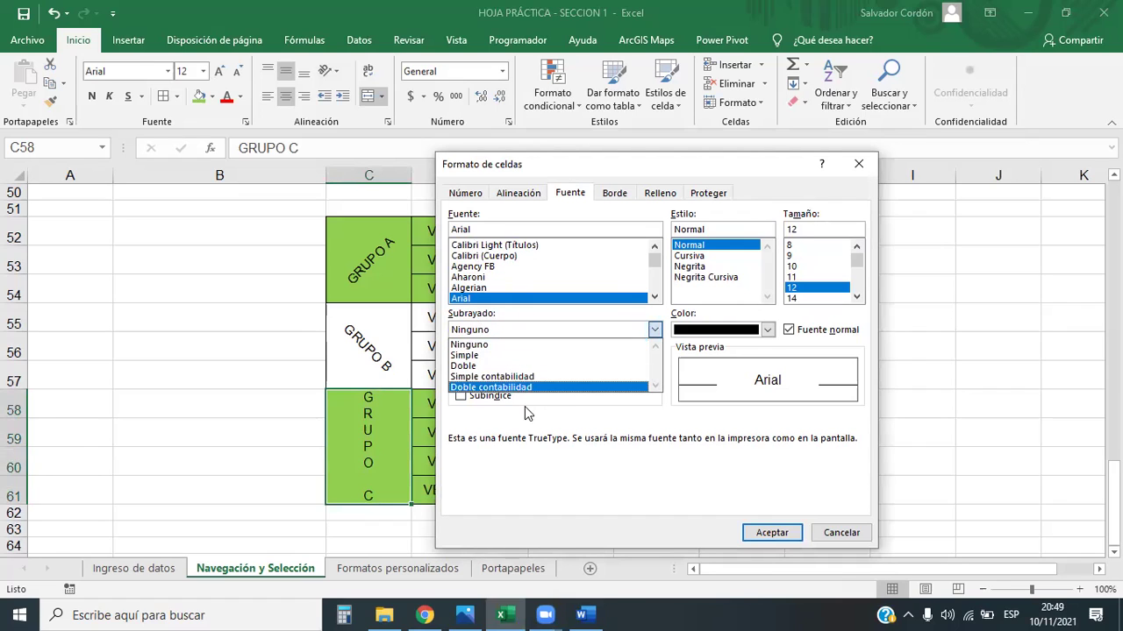
left_click(544, 451)
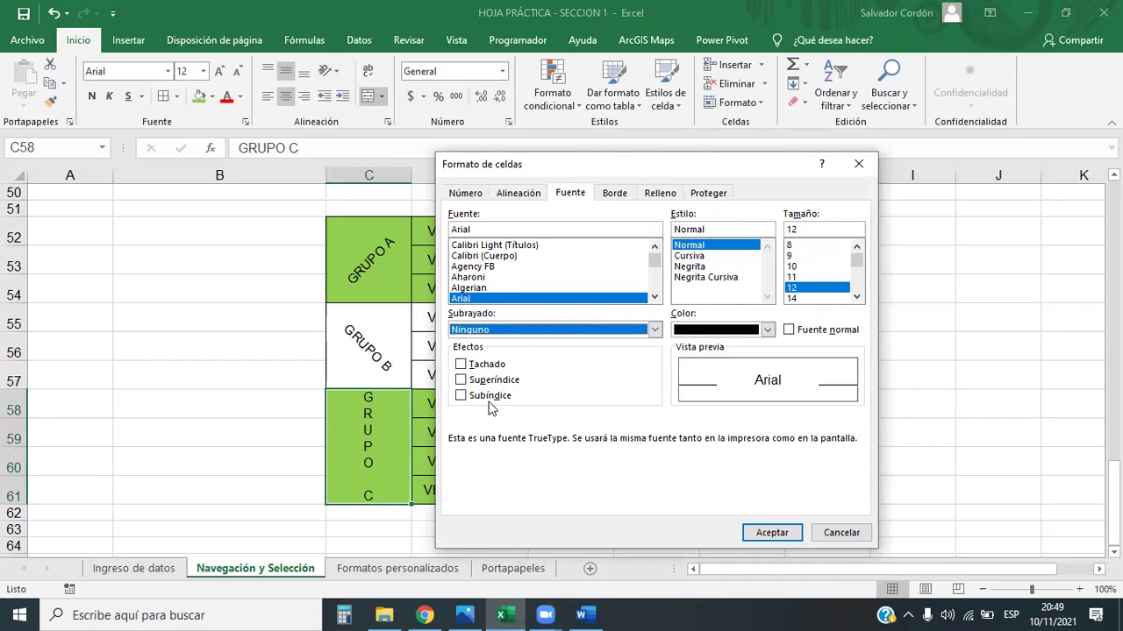
key("Escape")
left_click(501, 318)
double_click(515, 318)
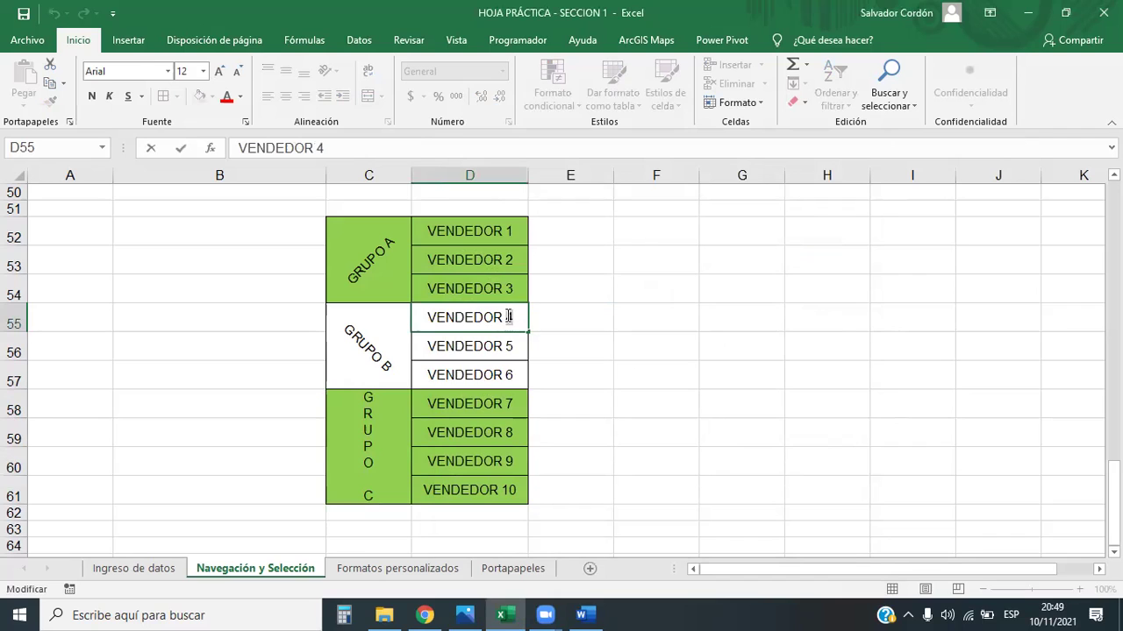
- Make the 4 in VENDEDOR 4 superscript
left_click(245, 121)
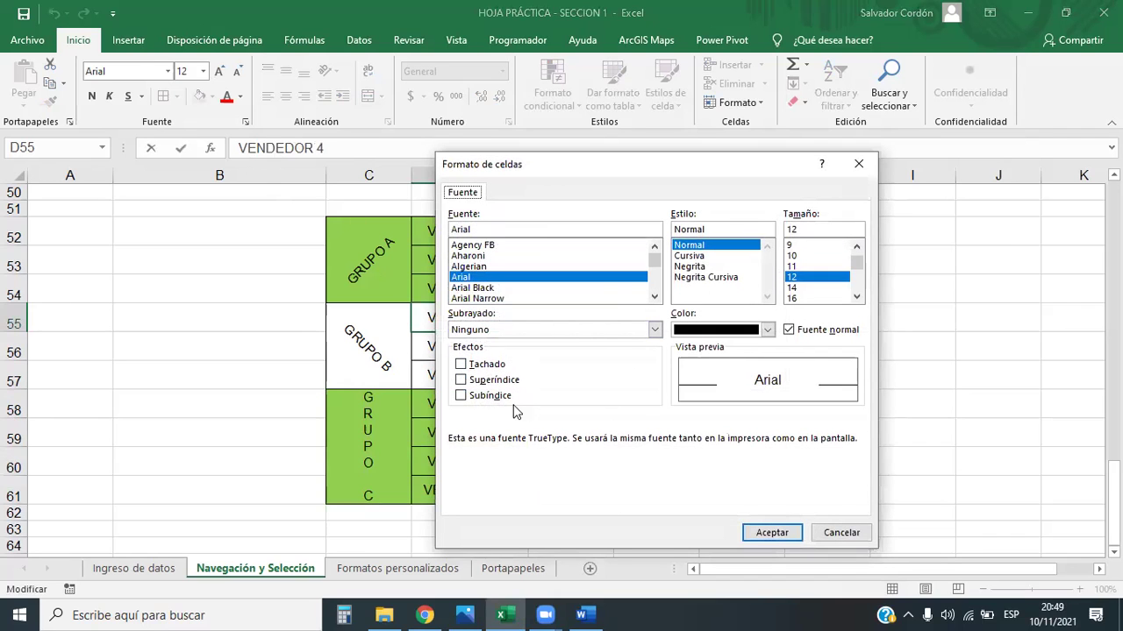
left_click(460, 380)
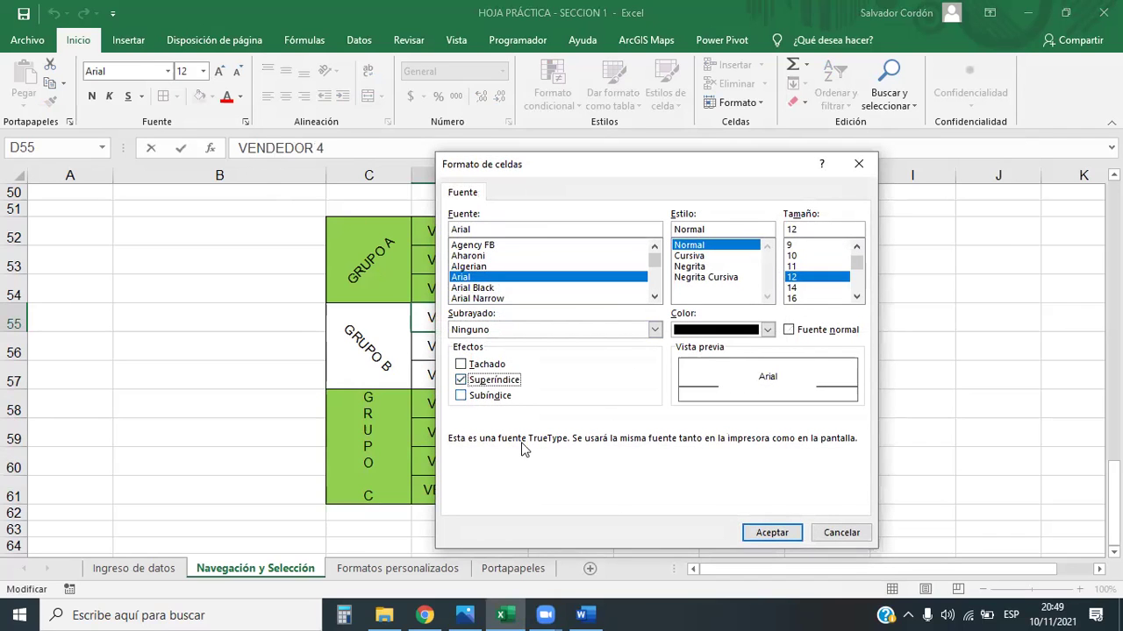
left_click(771, 532)
left_click(570, 346)
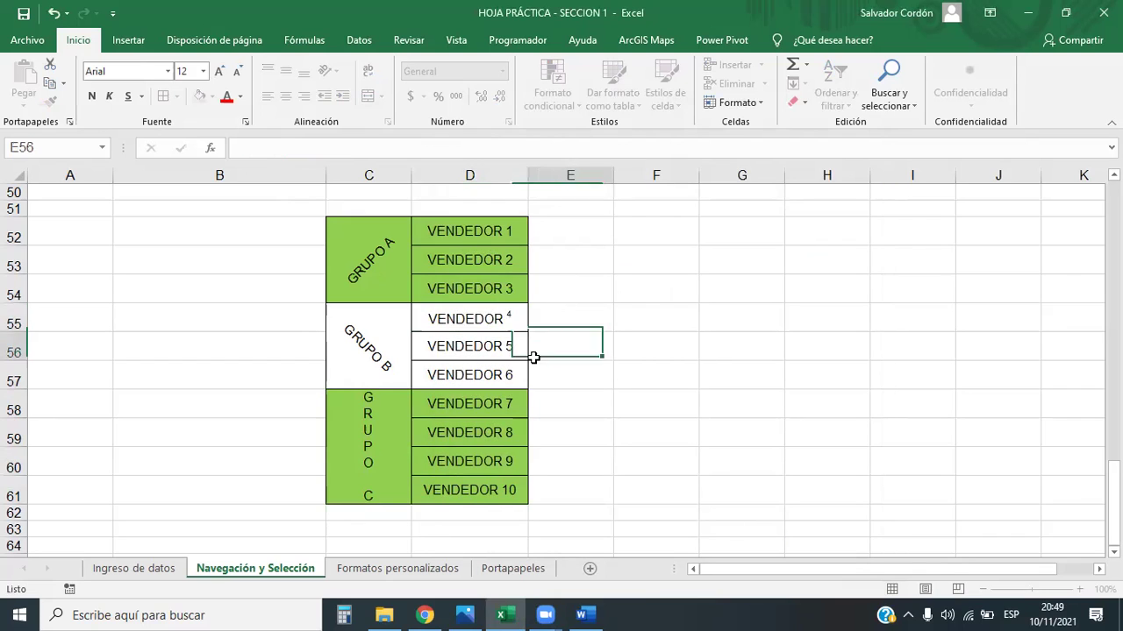
left_click(469, 318)
- Make the 5 in VENDEDOR 5 subscript
left_click(502, 352)
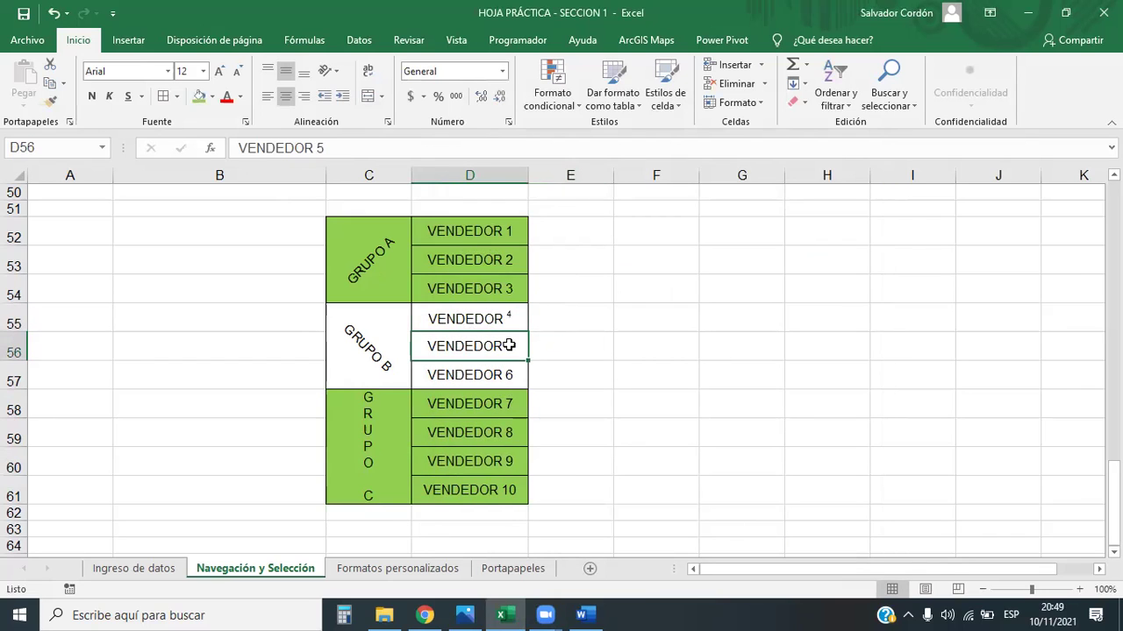
double_click(508, 345)
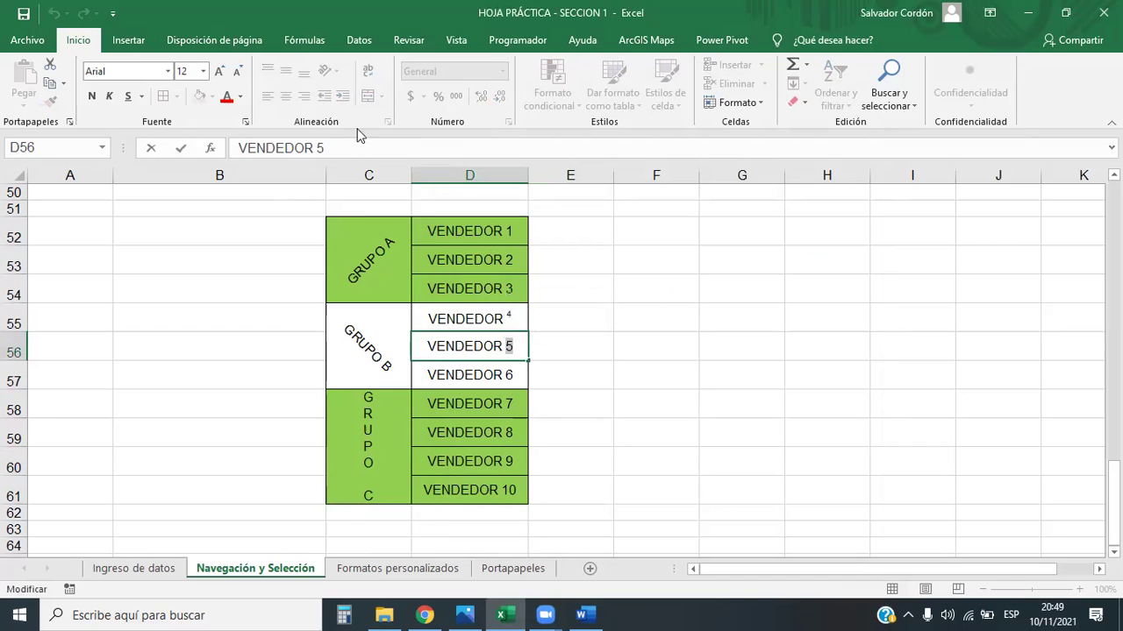
left_click(245, 121)
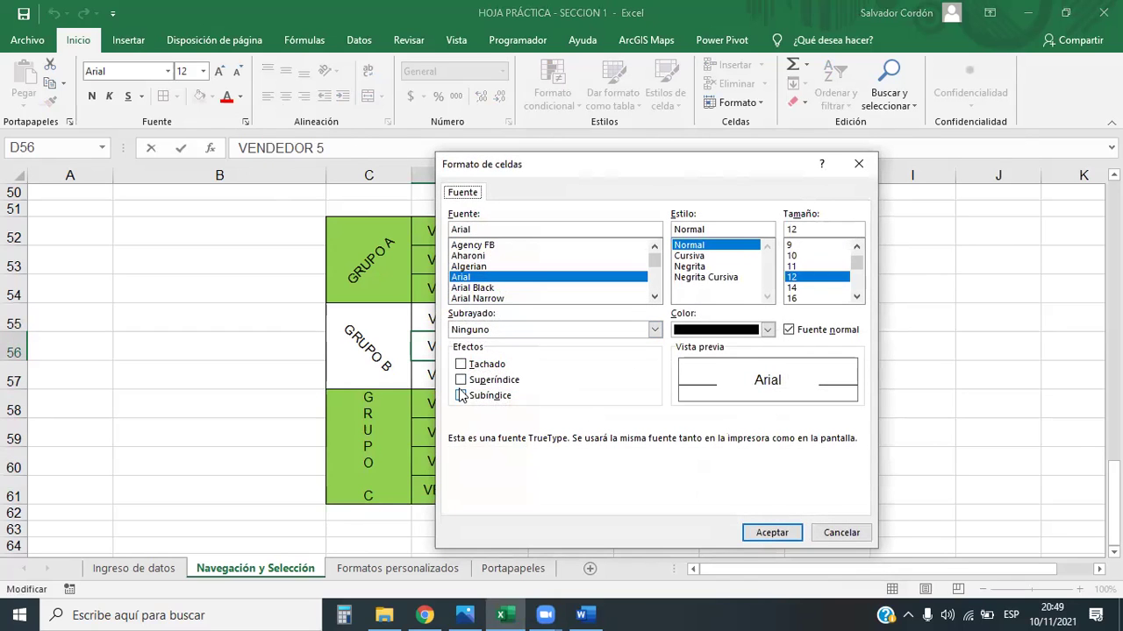
left_click(461, 396)
left_click(772, 532)
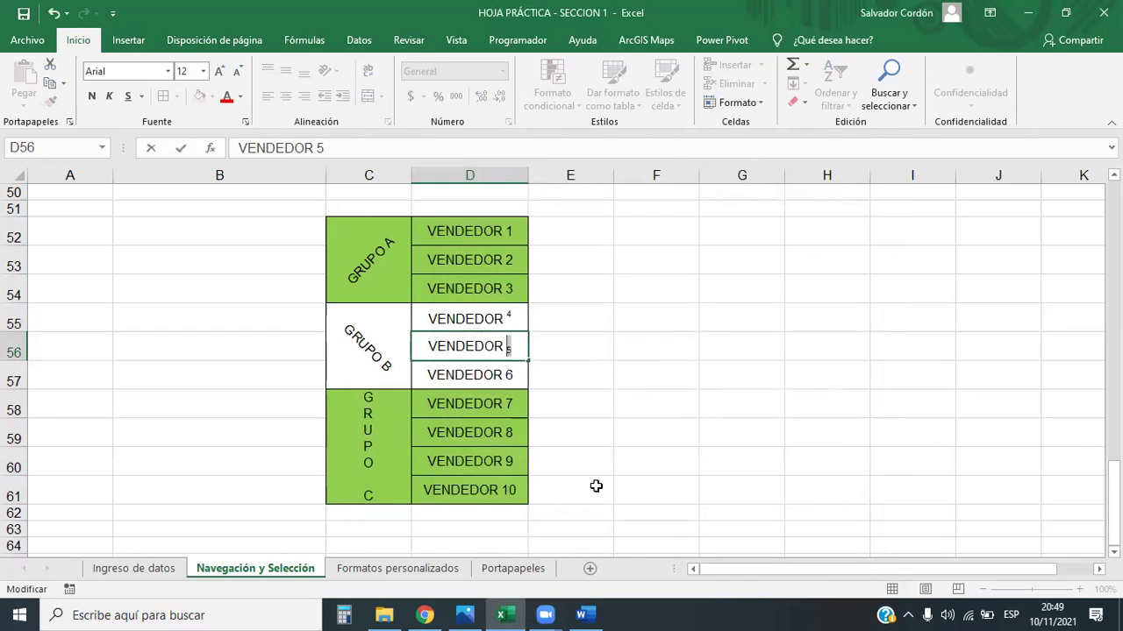
left_click(566, 426)
- Delete the spaces so the cells read VENDEDOR5 and VENDEDOR4
double_click(502, 351)
key("BackSpace")
left_click(513, 404)
left_click(533, 377)
double_click(511, 320)
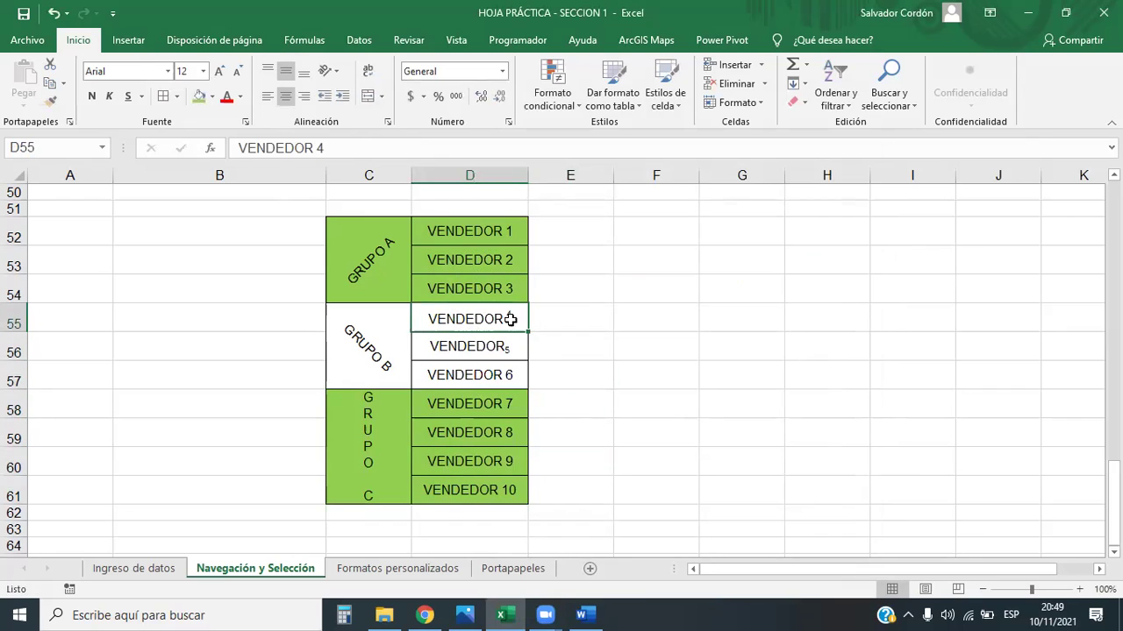
key("BackSpace")
left_click(591, 351)
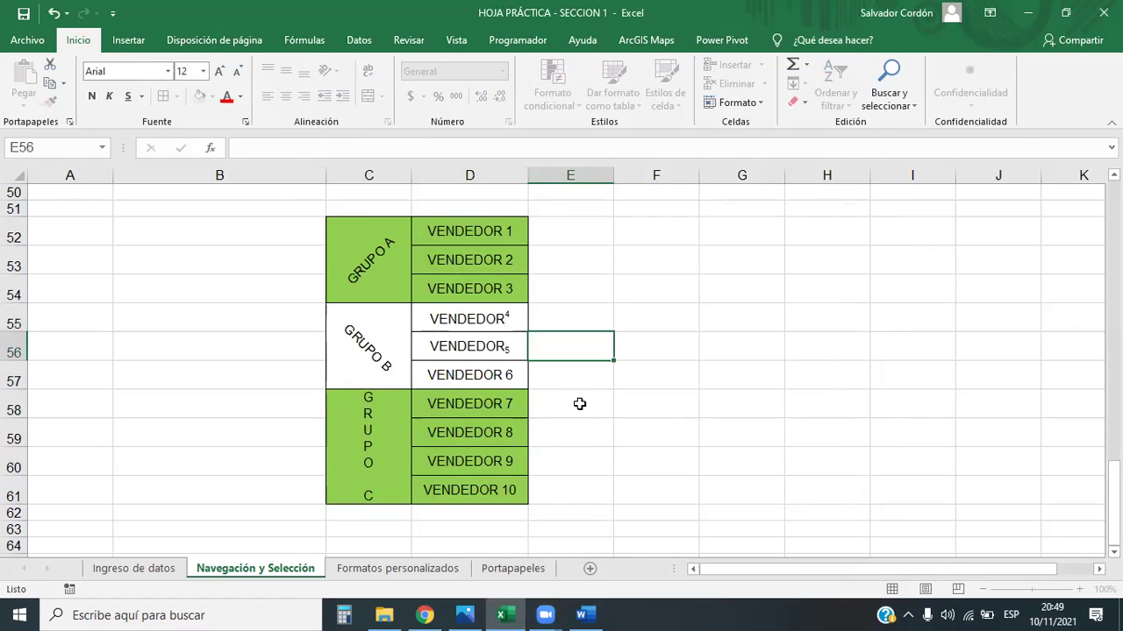
left_click(503, 315)
left_click(507, 353)
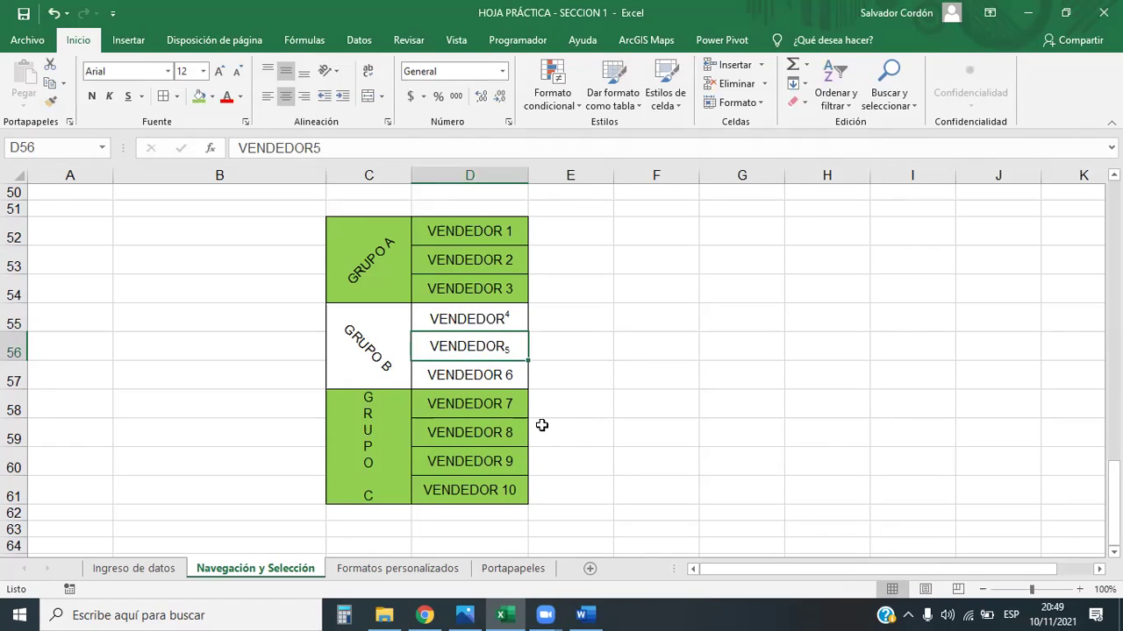
- Apply superscript formatting to the whole VENDEDOR 2 cell
left_click(495, 287)
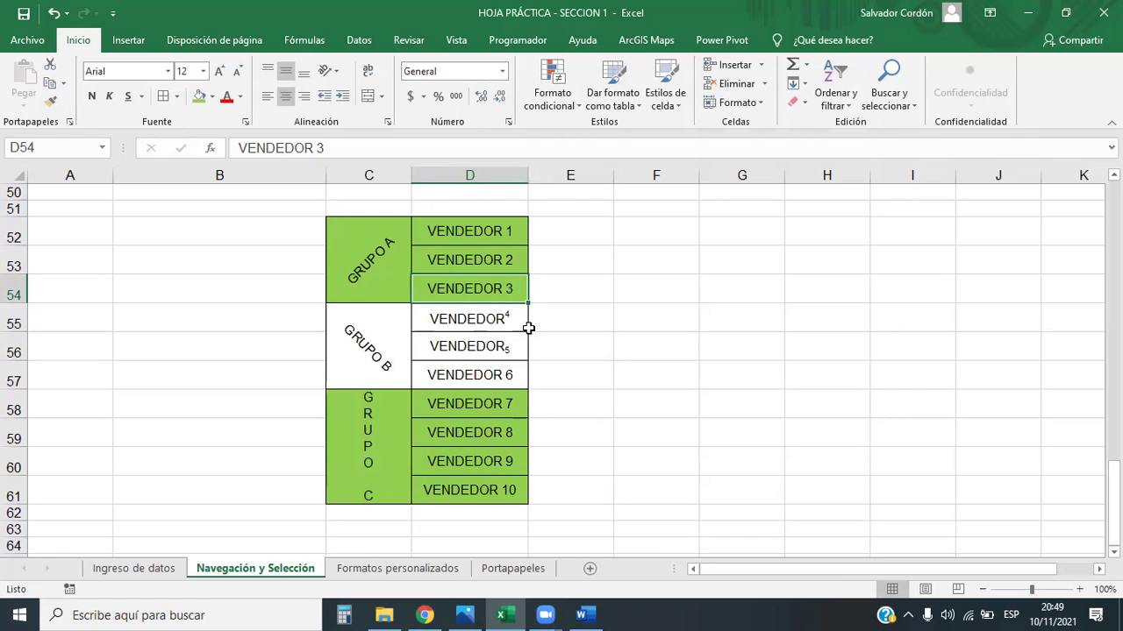
left_click(482, 259)
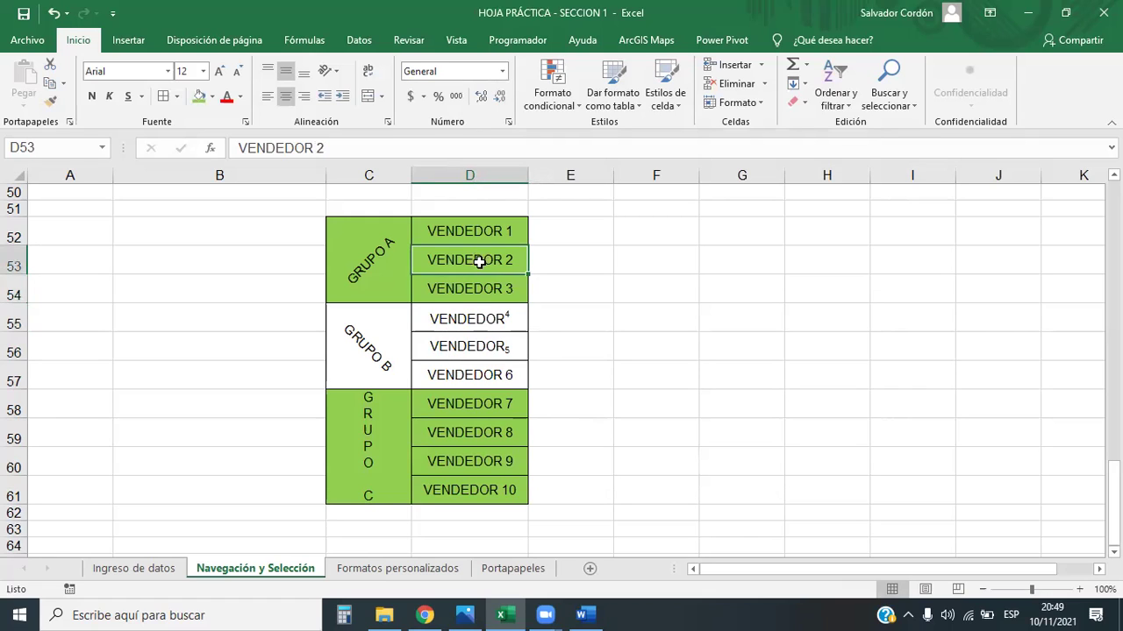
left_click(246, 127)
left_click(465, 380)
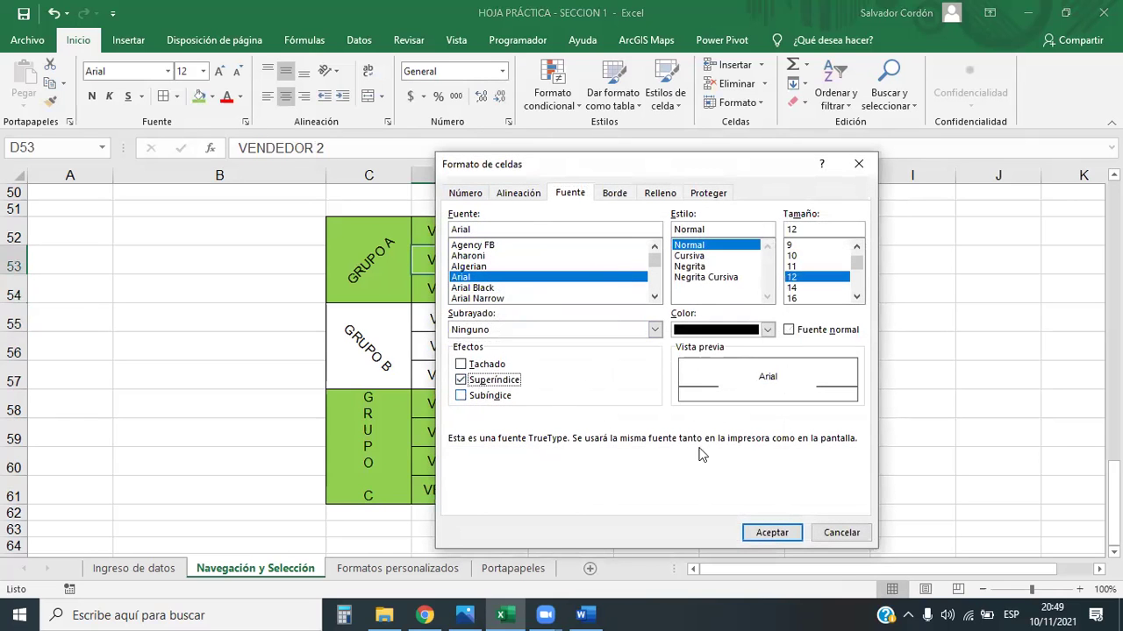
left_click(772, 532)
left_click(431, 354)
left_click(476, 232)
left_click(538, 281)
left_click(494, 257)
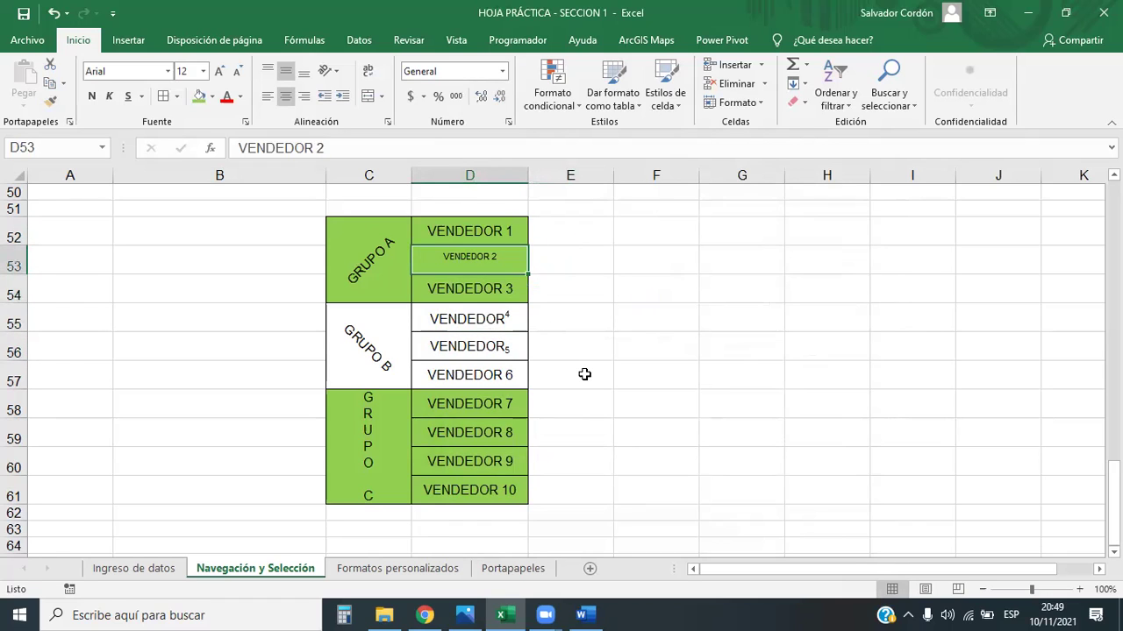
- Undo the superscript so VENDEDOR 2 returns to normal-size text
left_click(505, 317)
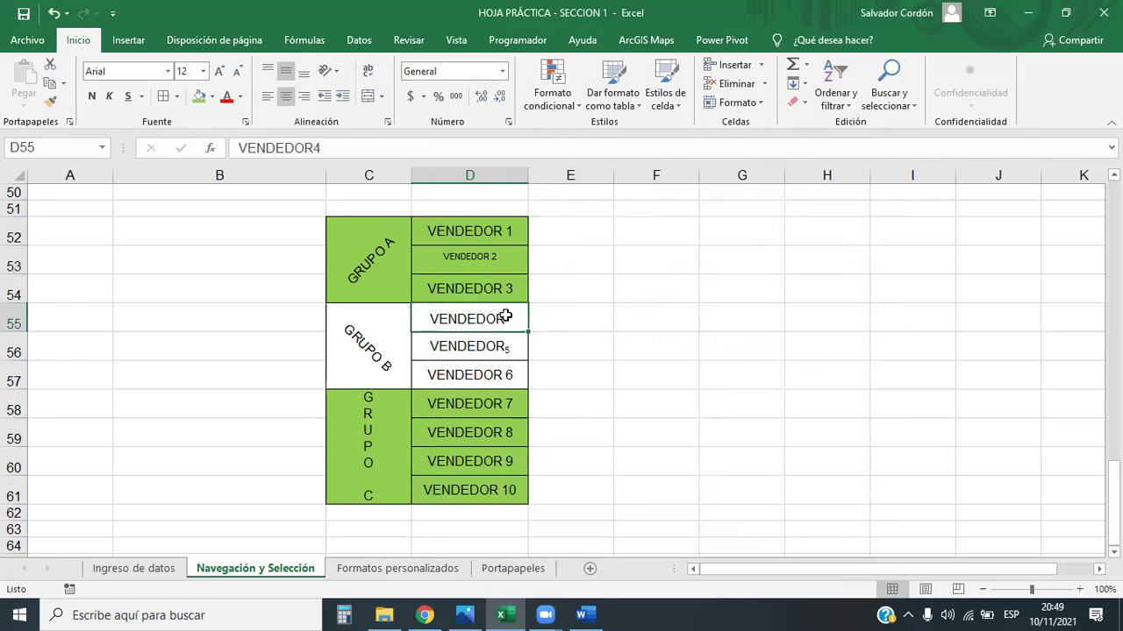
left_click(53, 13)
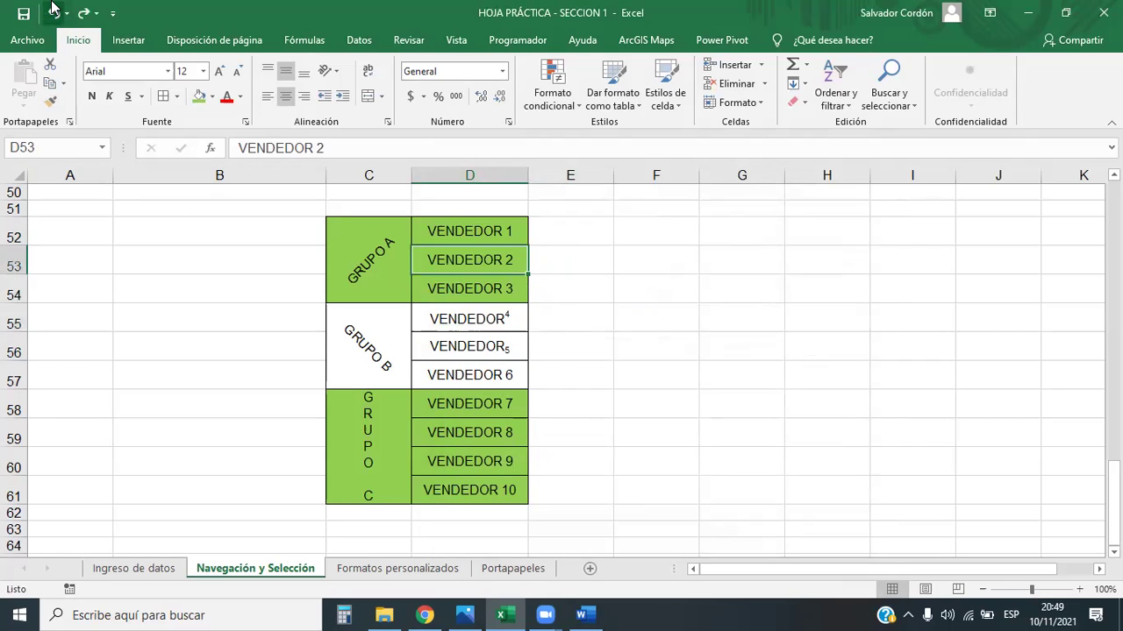
double_click(523, 260)
left_click(512, 343)
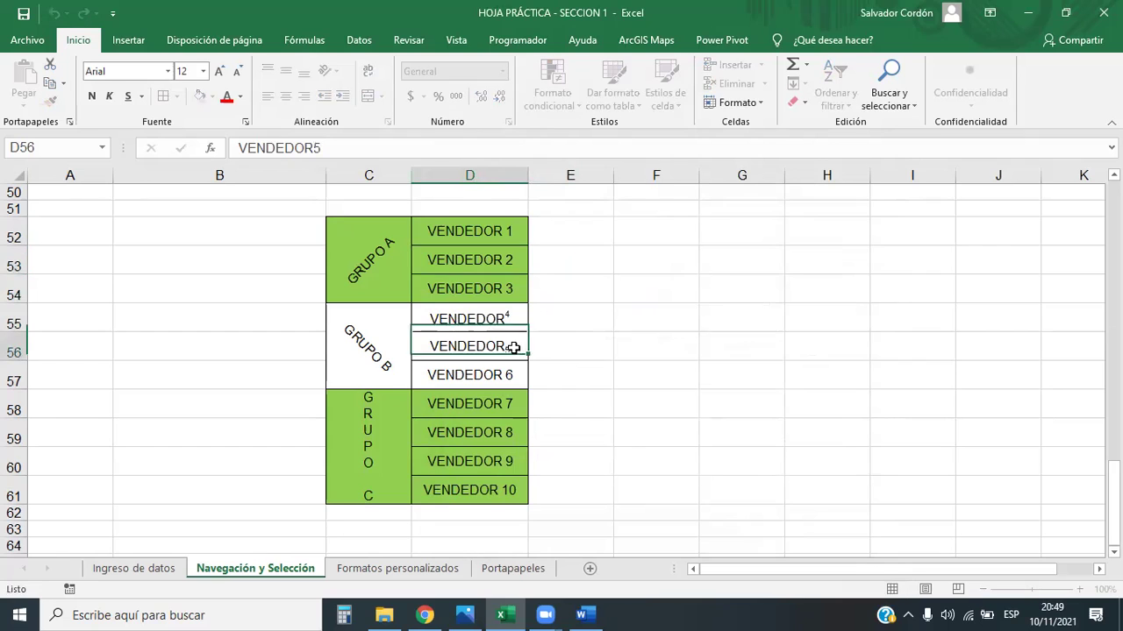
left_click(521, 307)
- Select the 3 in VENDEDOR 3 and make it superscript
left_click(516, 289)
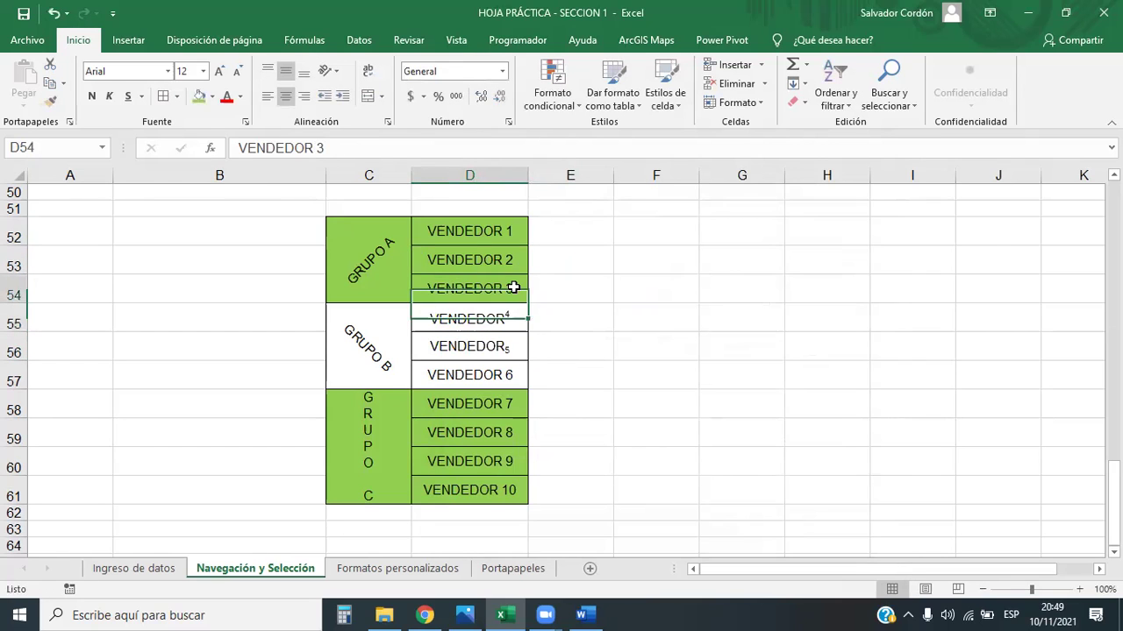
left_click(331, 147)
double_click(321, 147)
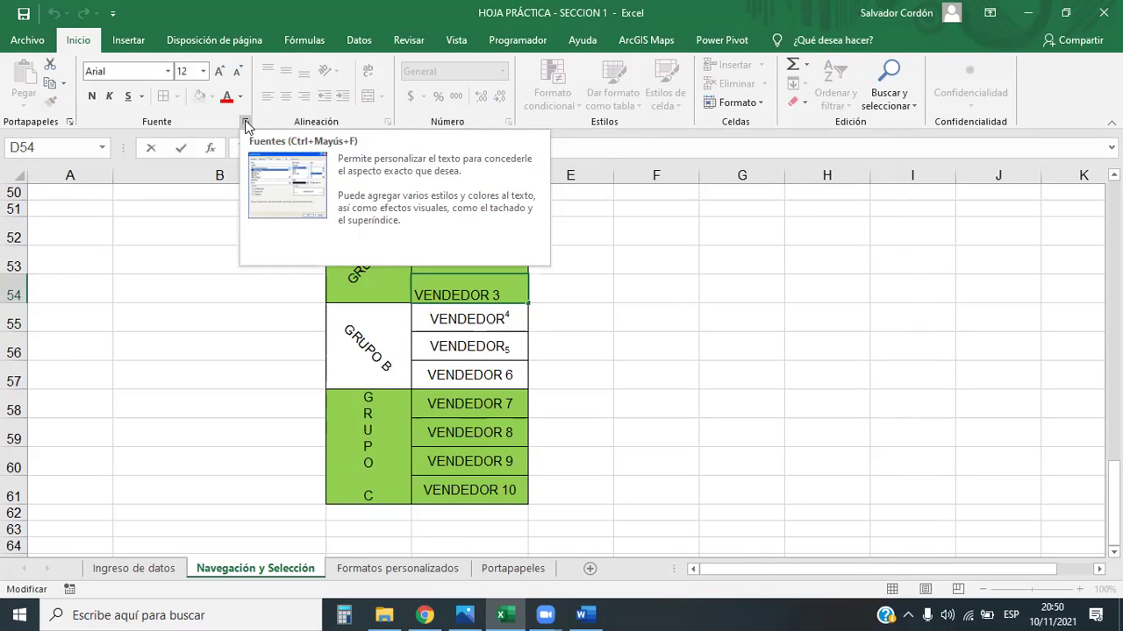
left_click(245, 122)
left_click(461, 395)
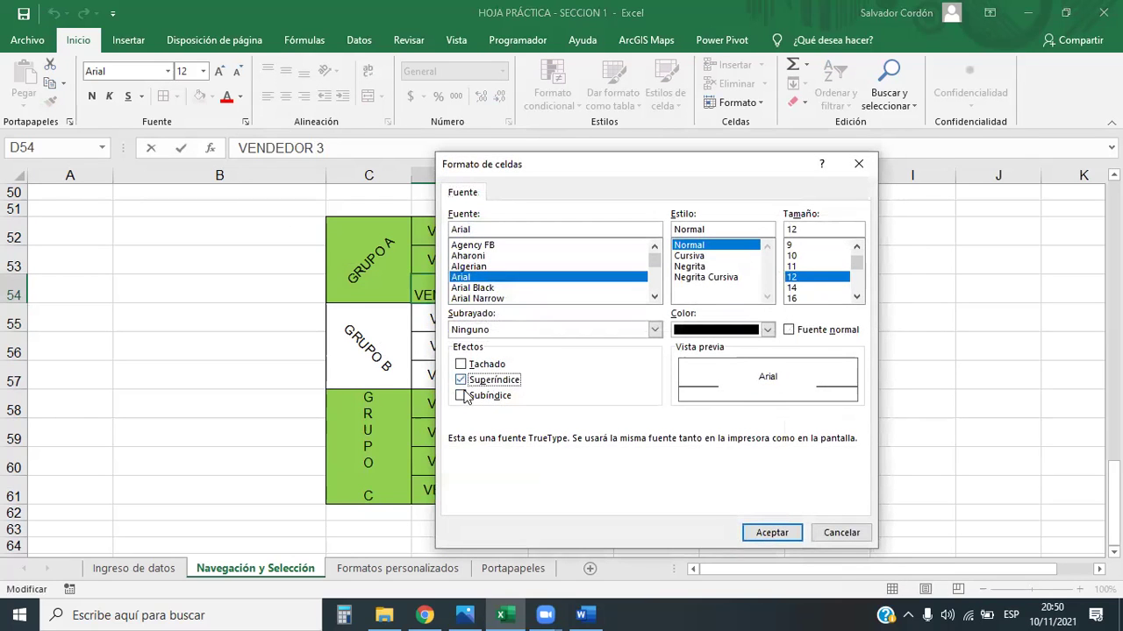
left_click(461, 379)
left_click(472, 396)
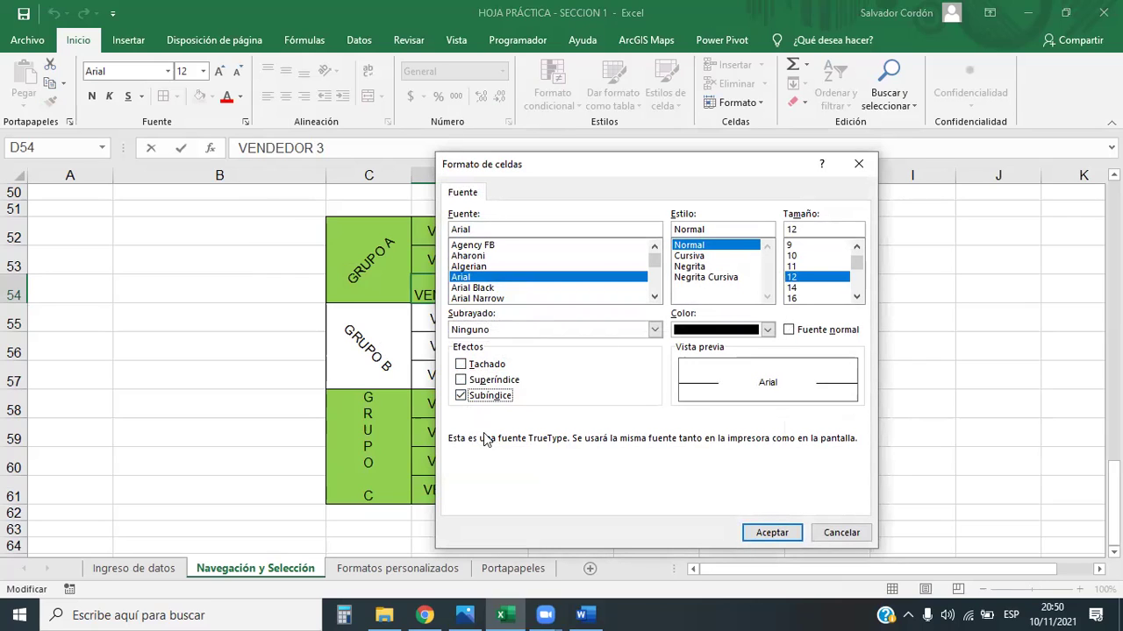
left_click(515, 379)
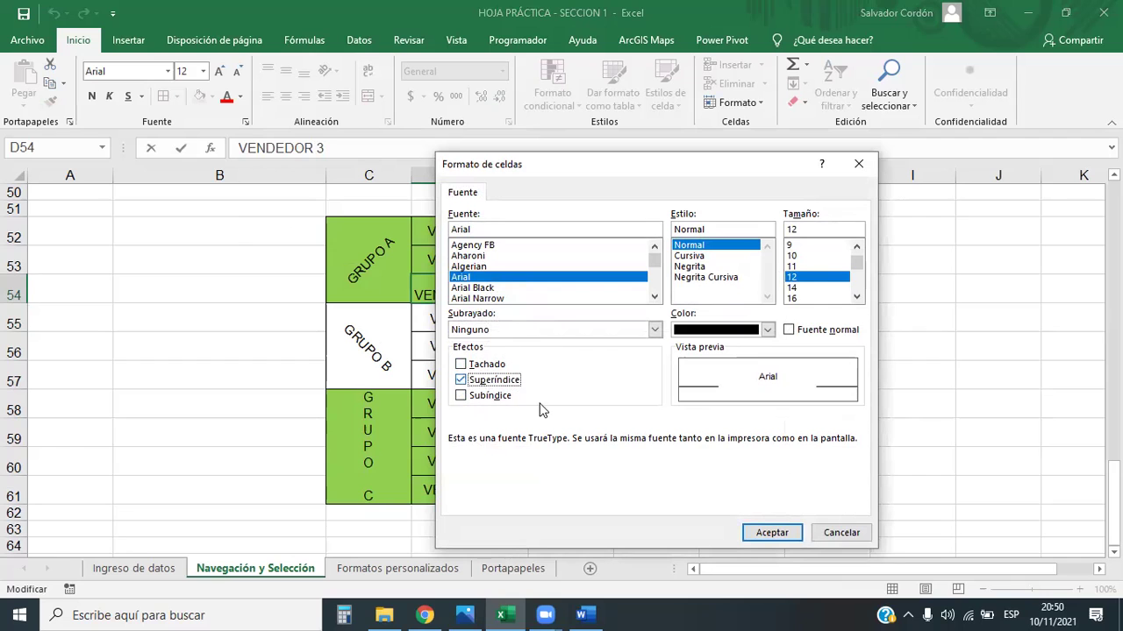
left_click(772, 532)
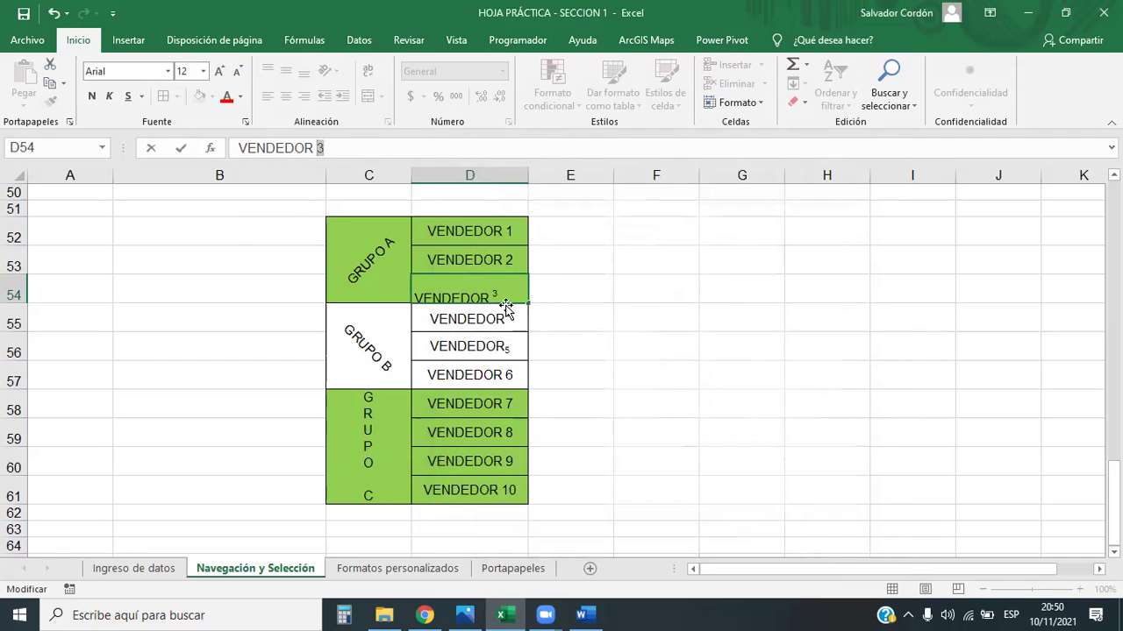
key("Return")
left_click(680, 444)
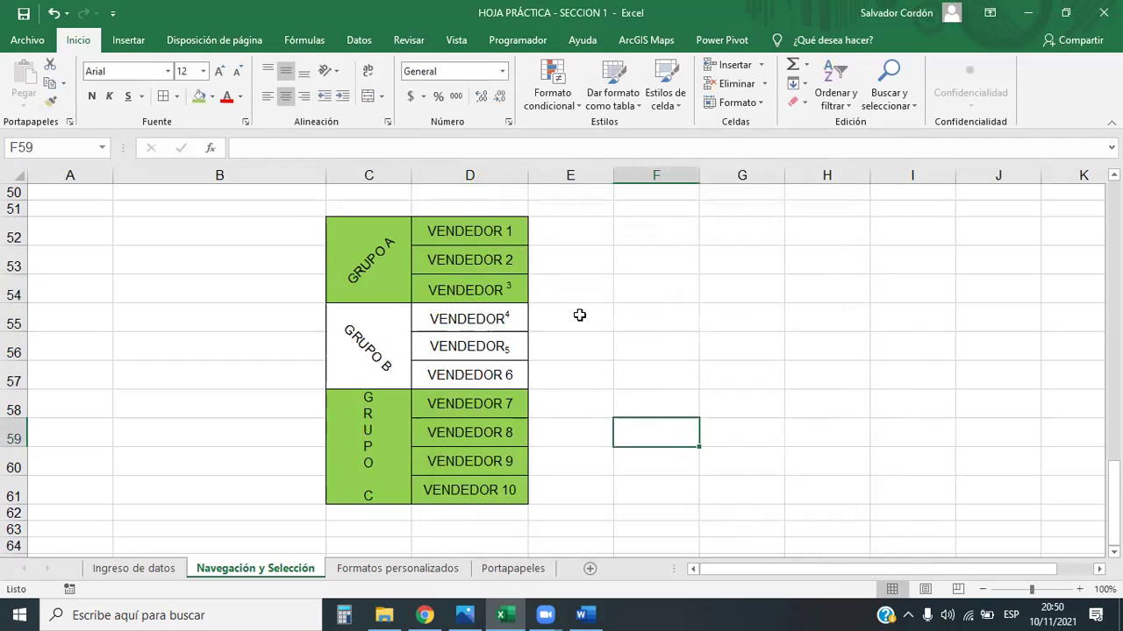
left_click(496, 284)
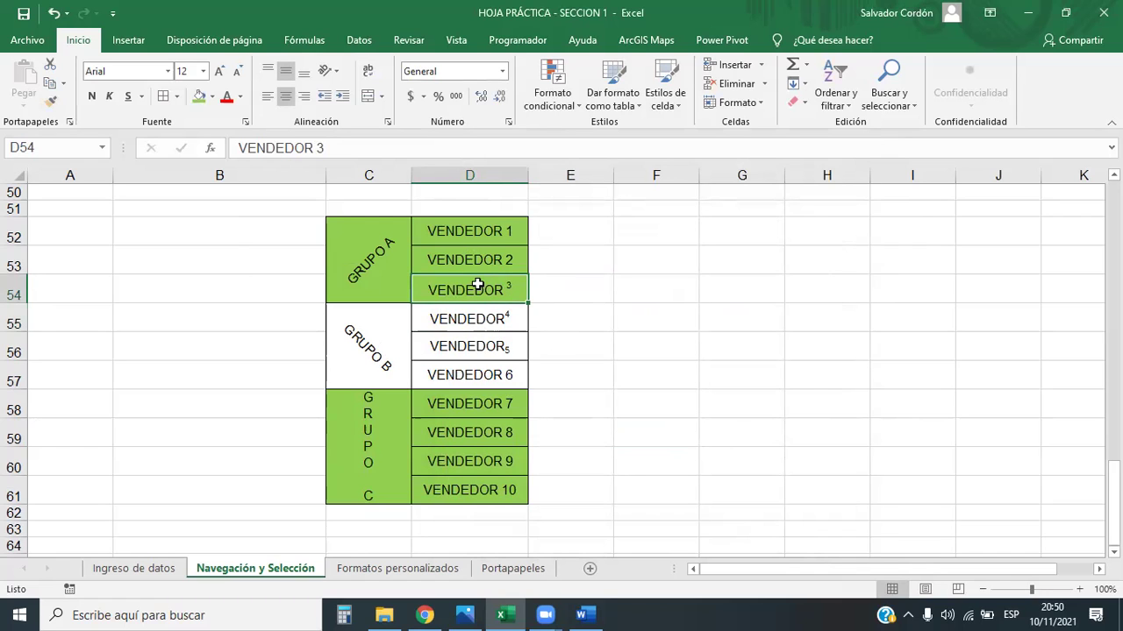
- Look over the border colour and border menu options without applying any
left_click(245, 121)
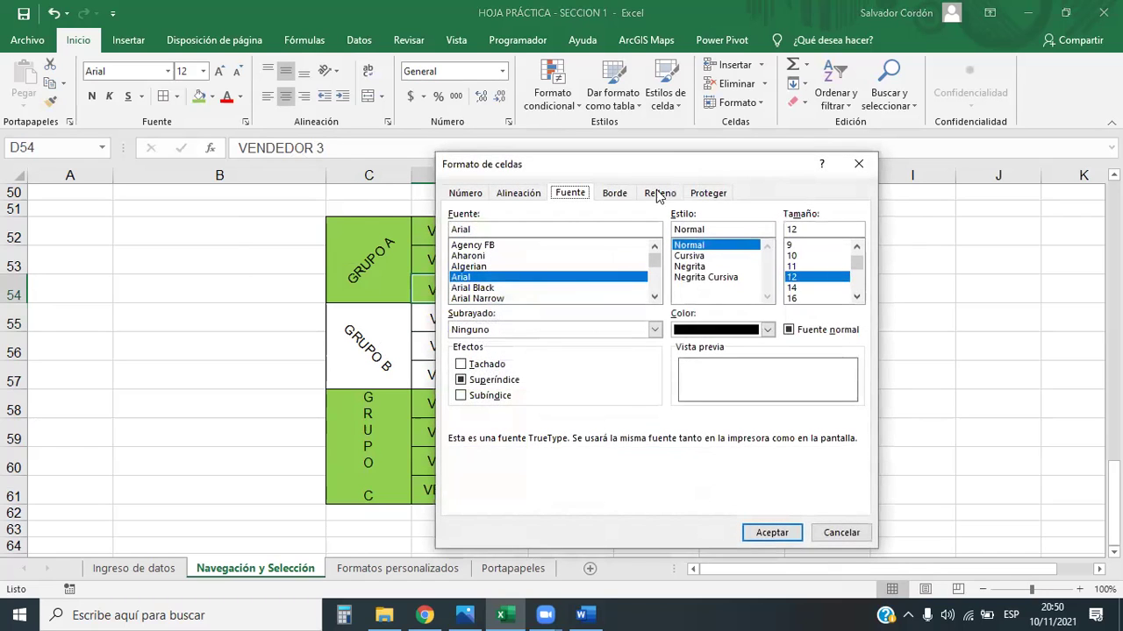
left_click(612, 193)
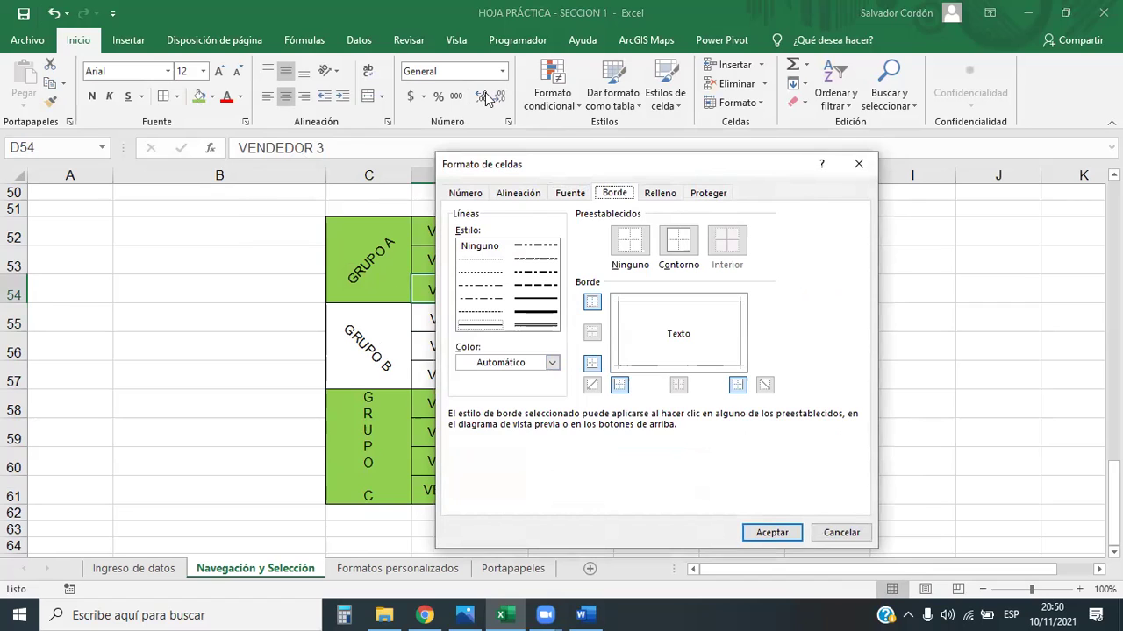
left_click(552, 363)
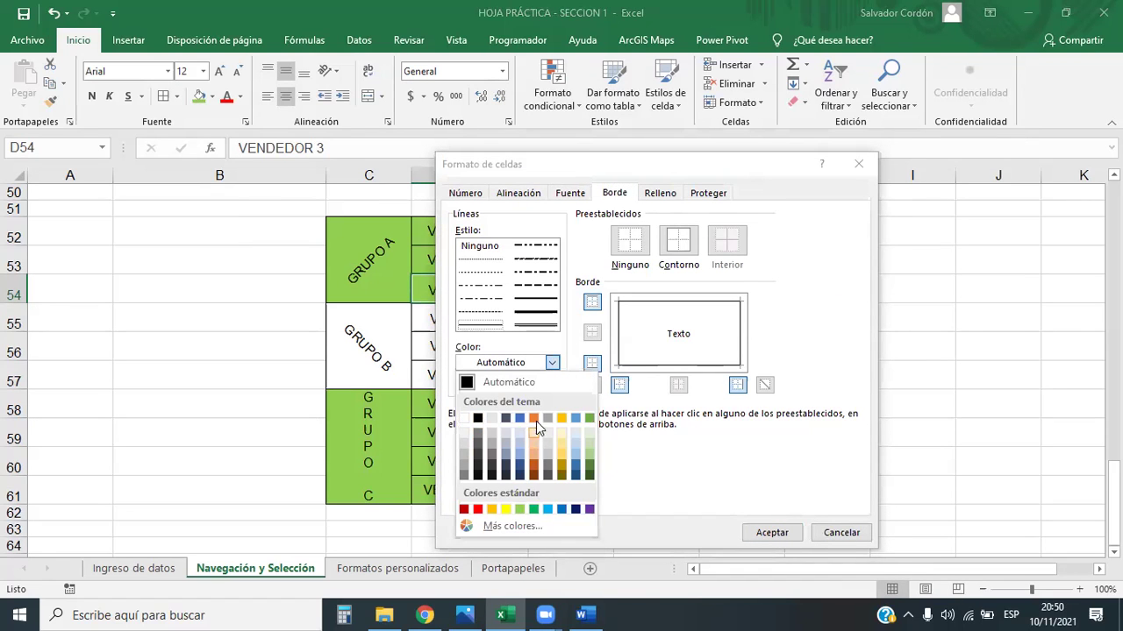
key("Escape")
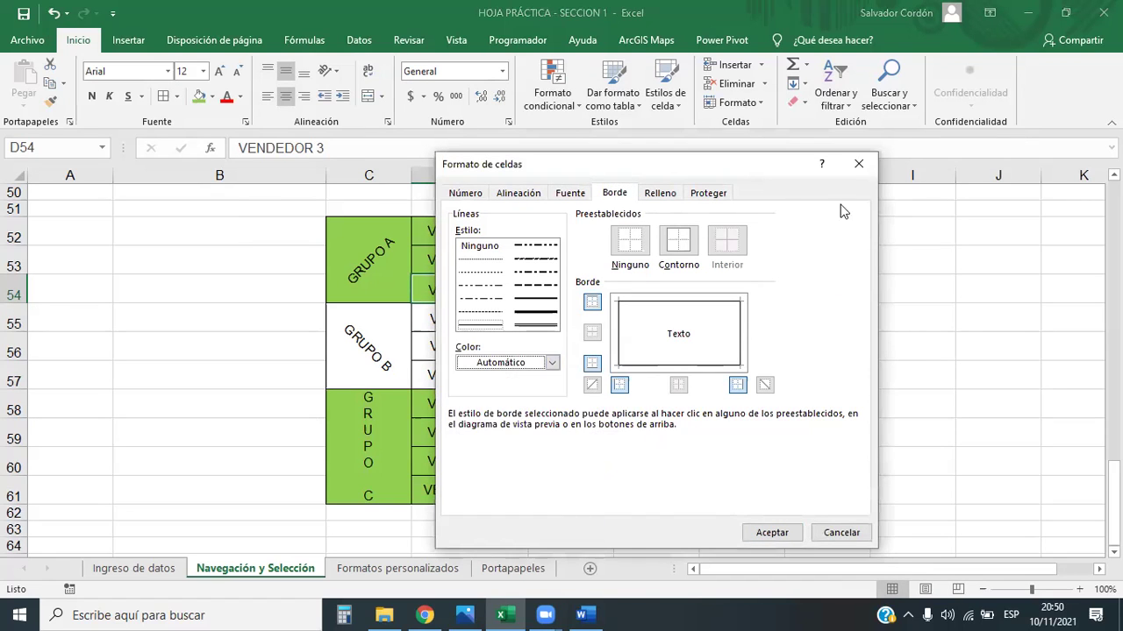
key("Escape")
left_click(177, 96)
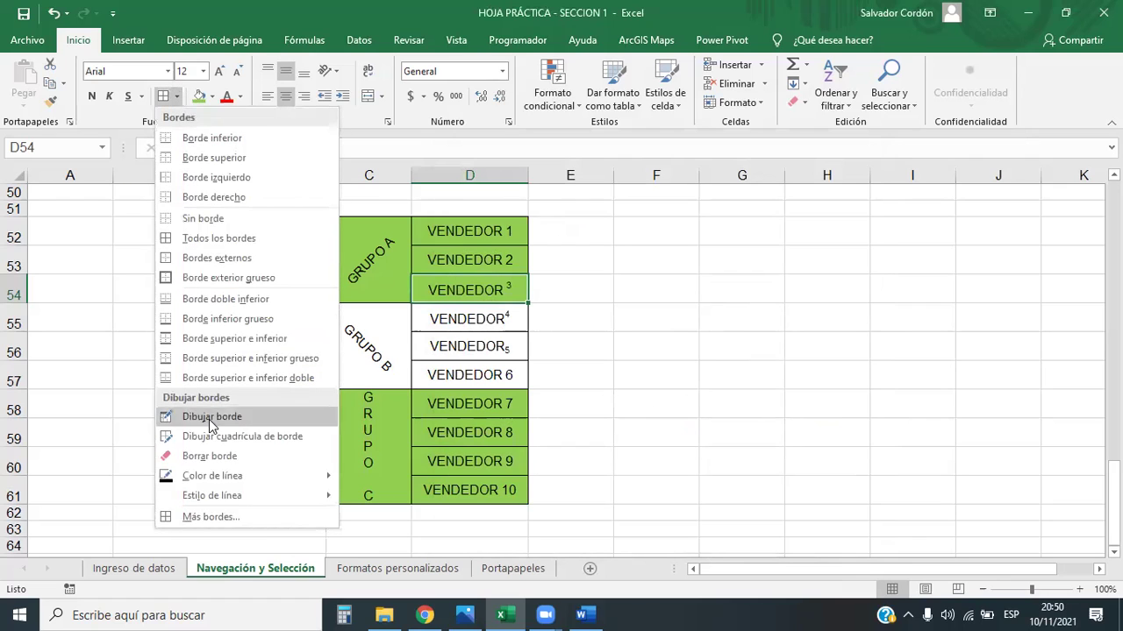
left_click(373, 263)
- Apply Thick Outside Borders to the seller table
left_click_drag(373, 263, 467, 483)
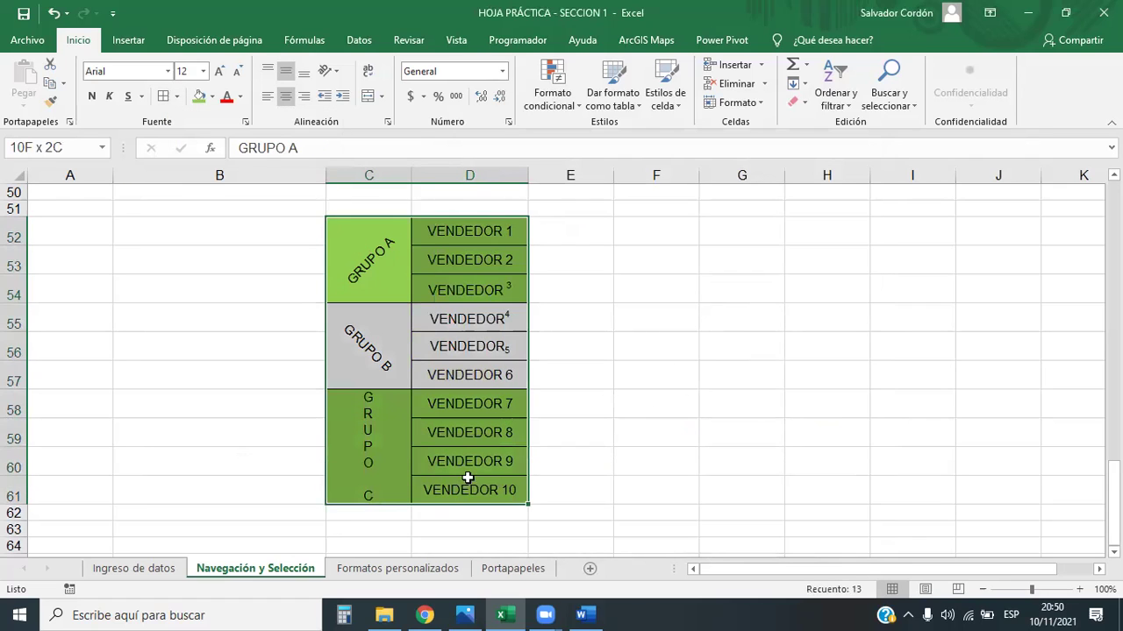
left_click(176, 96)
left_click(224, 277)
left_click(692, 321)
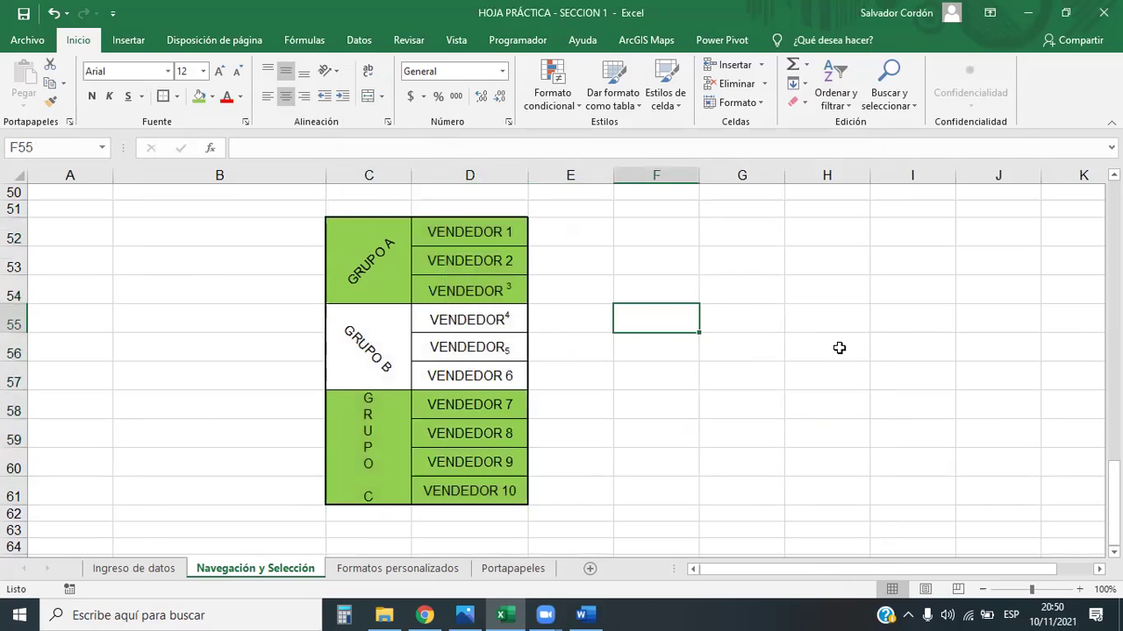
- Inspect the Format Cells Border tab, close it unchanged, and reselect C52:D61
left_click(176, 95)
left_click(176, 506)
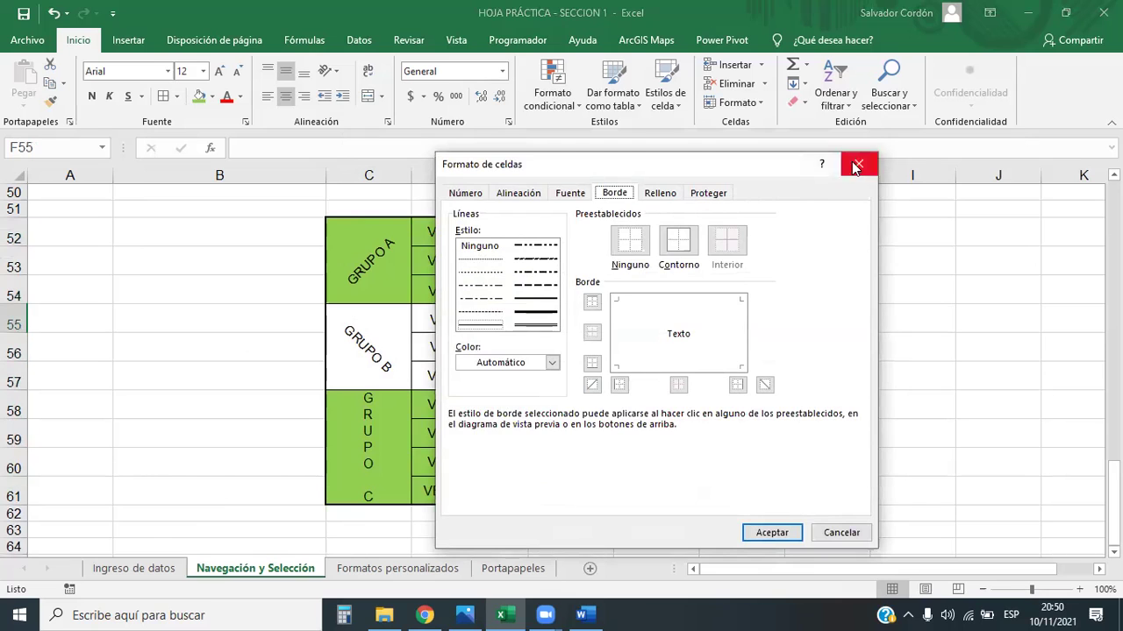
left_click(854, 165)
left_click(176, 96)
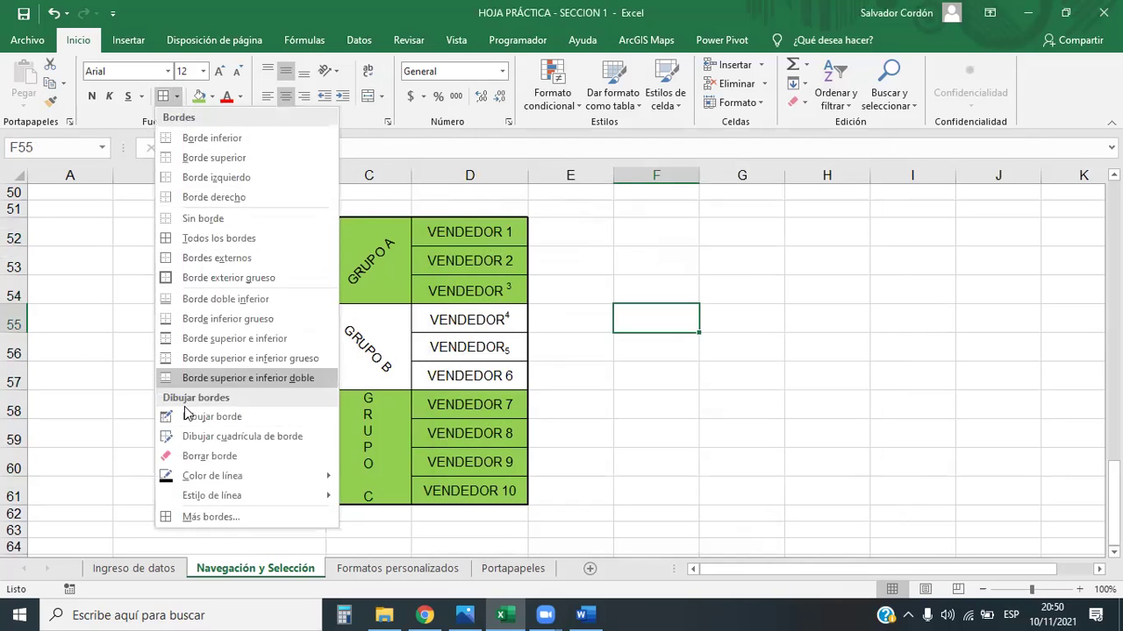
left_click(178, 517)
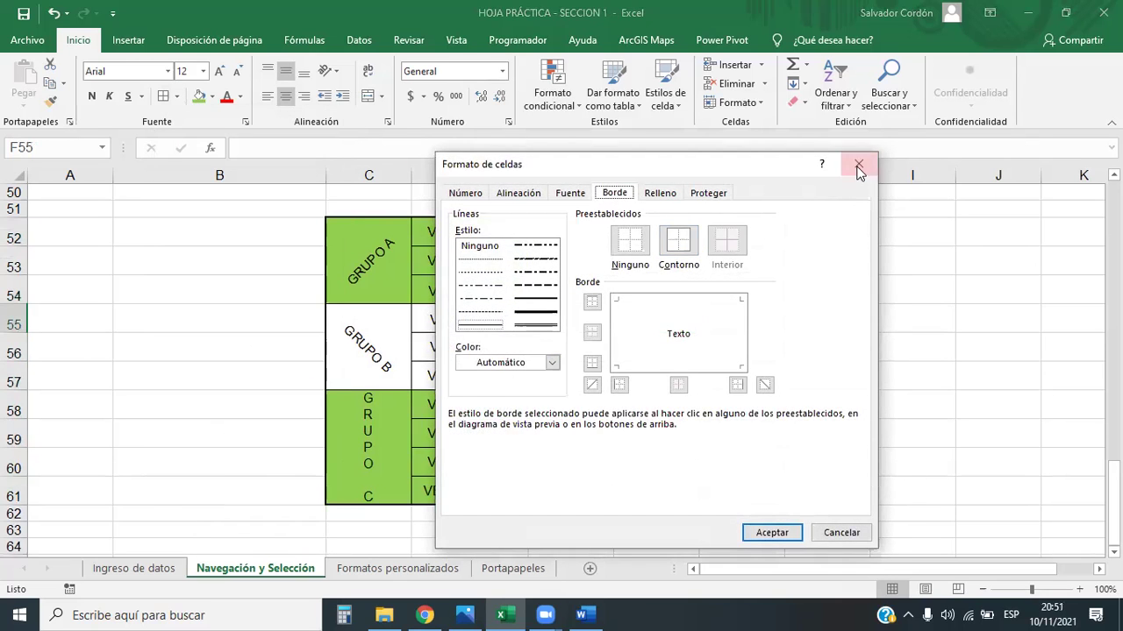
left_click(854, 165)
left_click(244, 122)
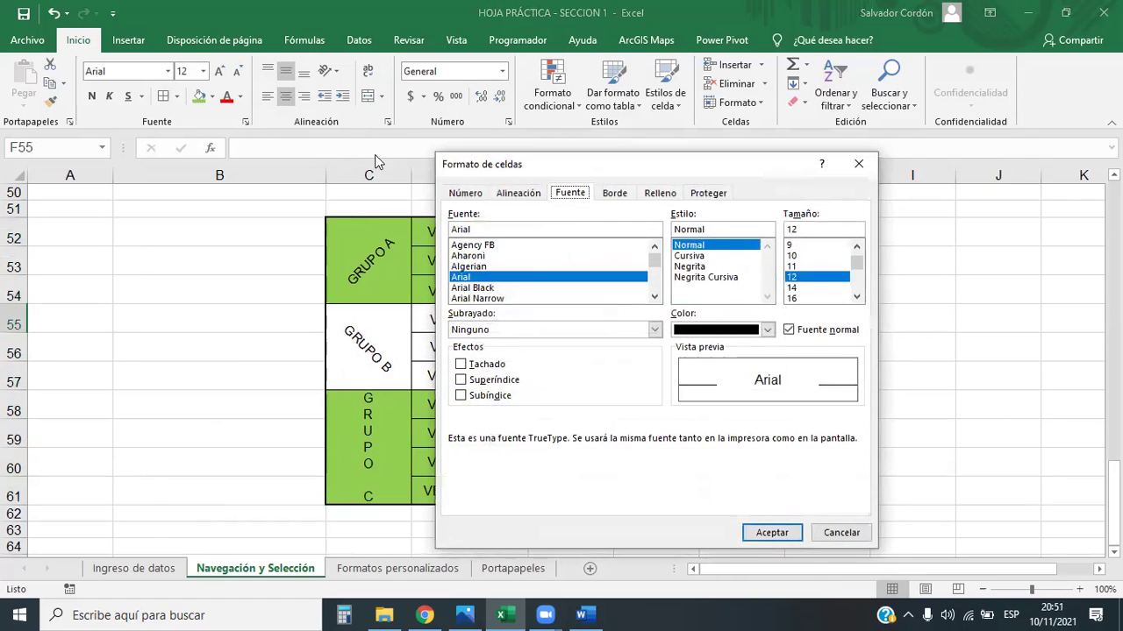
left_click(616, 197)
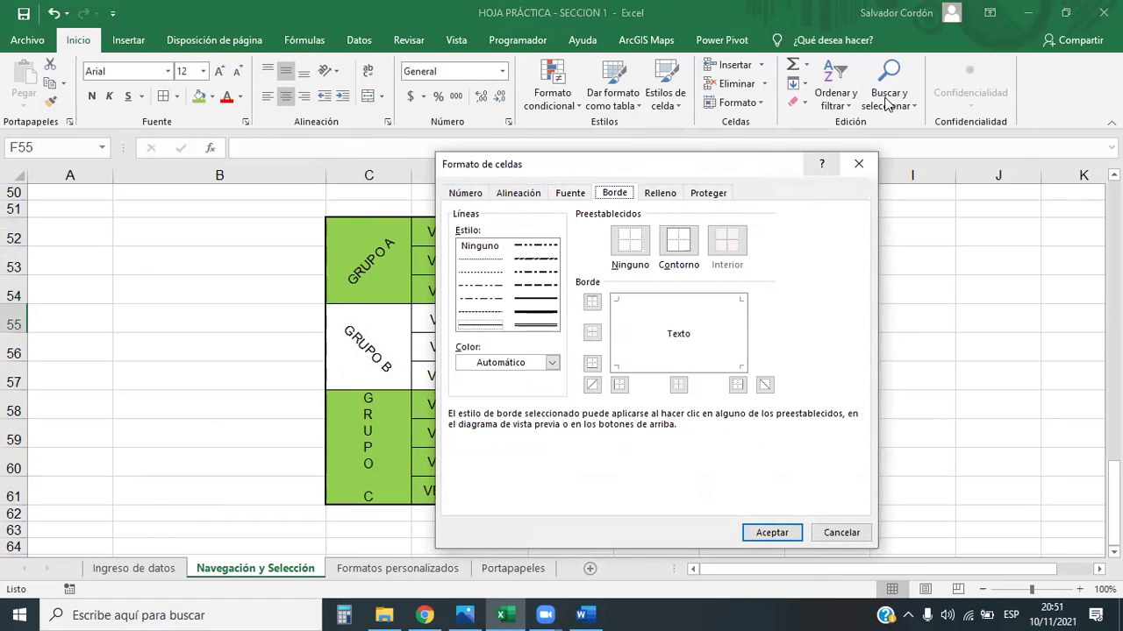
left_click_drag(581, 163, 748, 84)
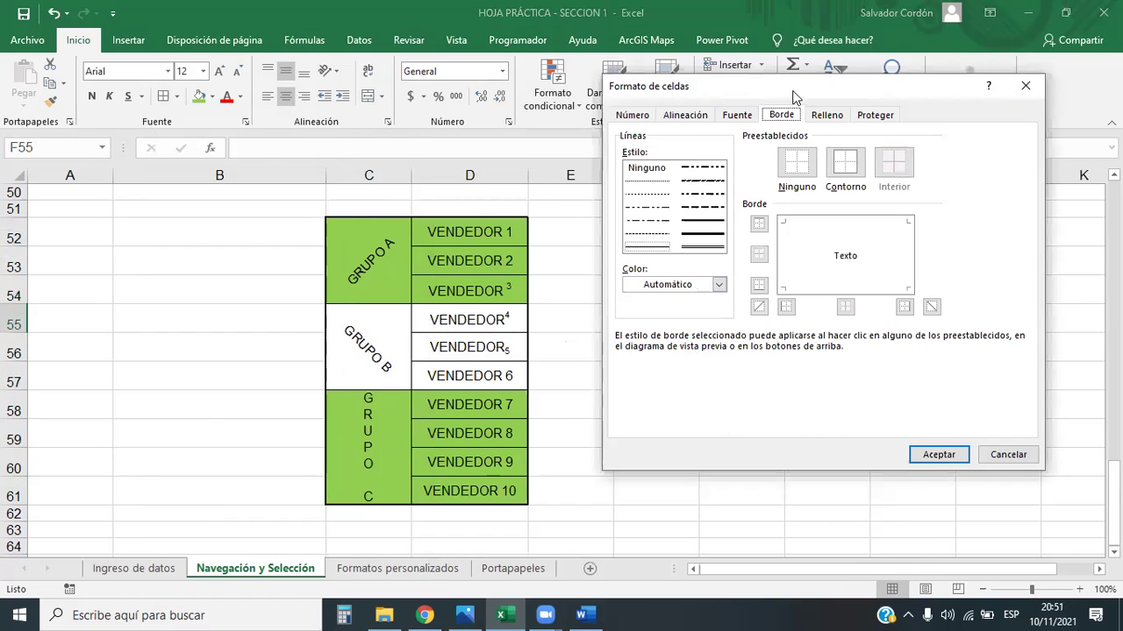
left_click_drag(792, 97, 678, 204)
left_click(913, 195)
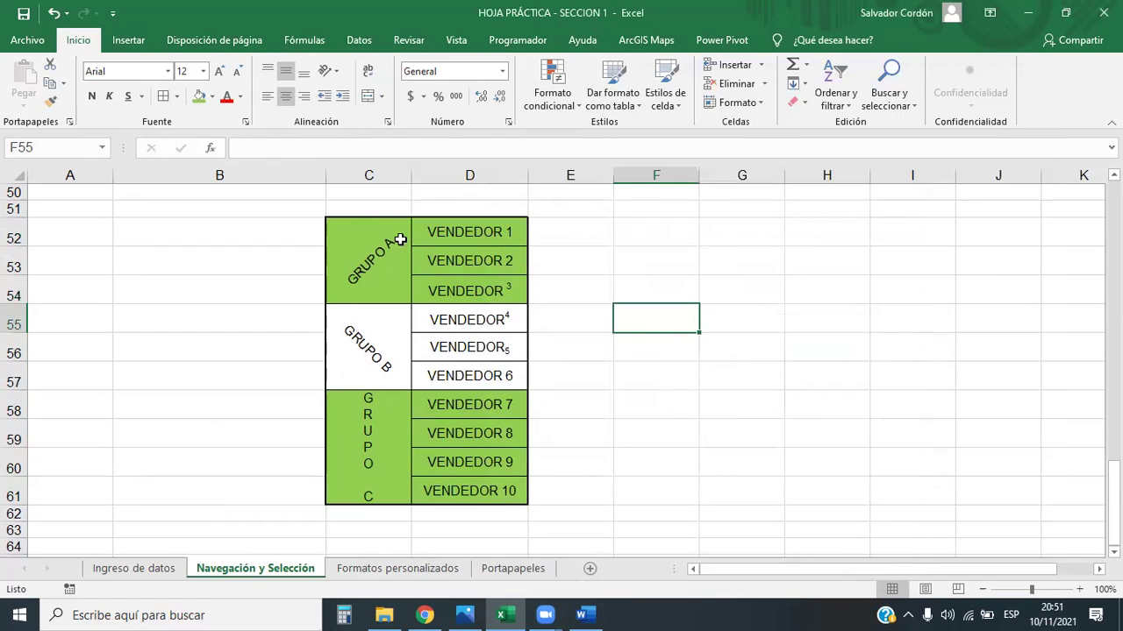
left_click_drag(336, 224, 494, 466)
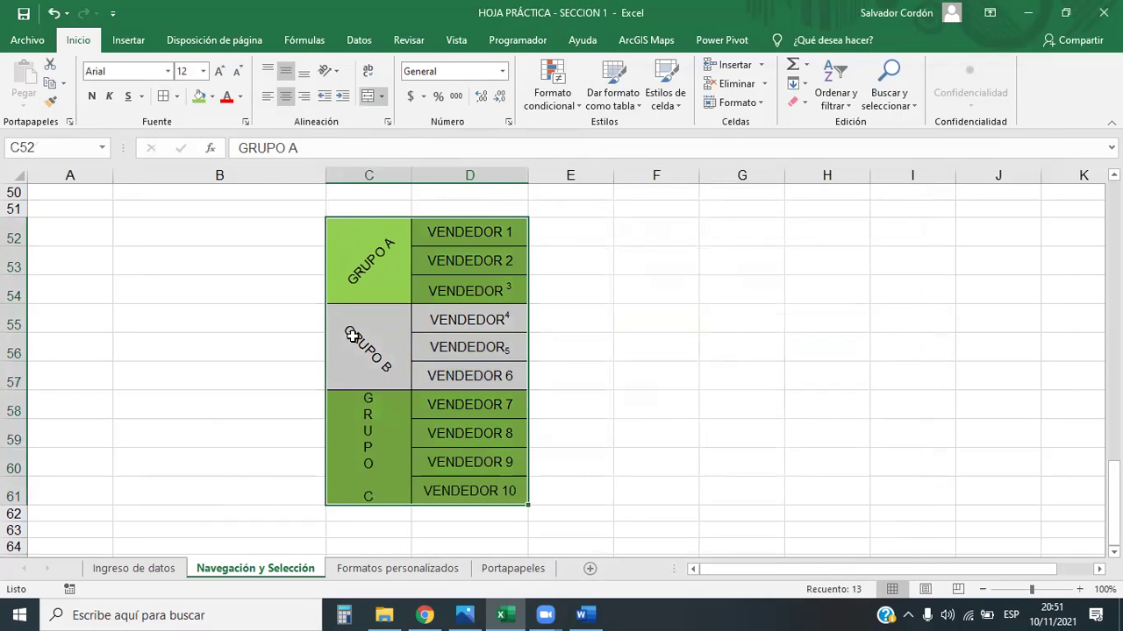
- Apply yellow as the border colour to the seller table via Format Cells
left_click(246, 121)
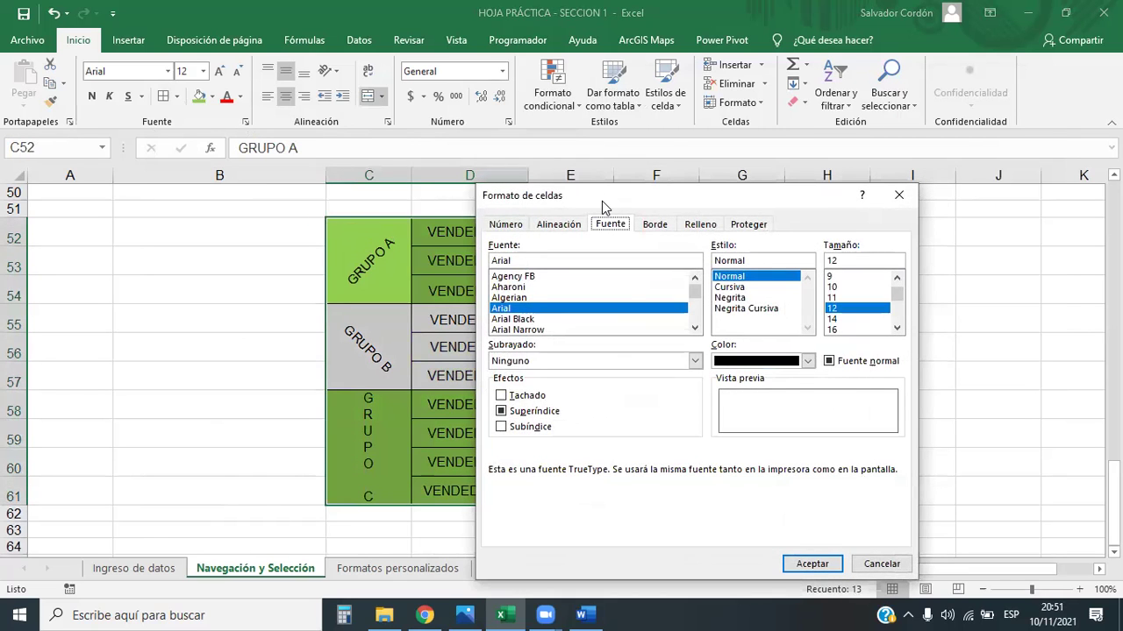
left_click_drag(601, 207, 745, 131)
left_click(797, 147)
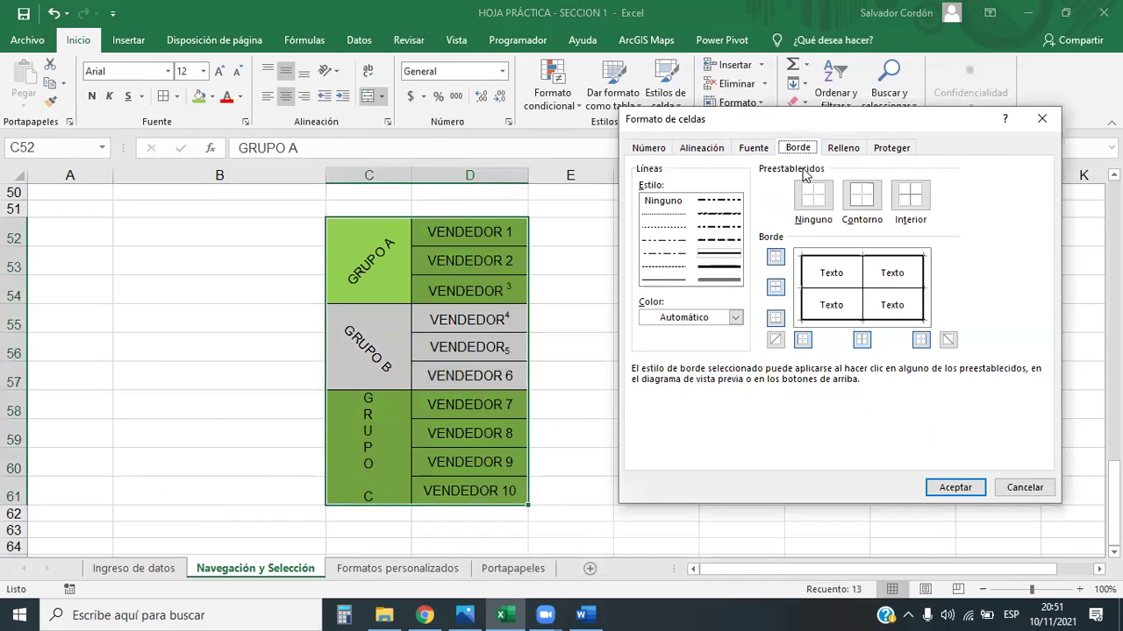
left_click(735, 318)
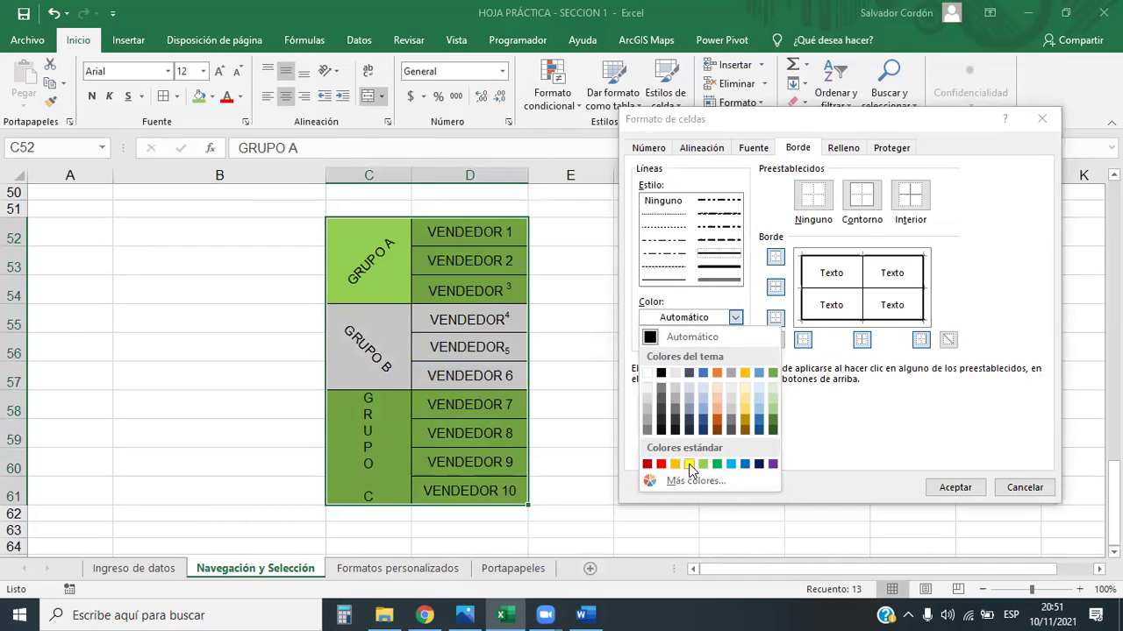
left_click(690, 465)
left_click(953, 487)
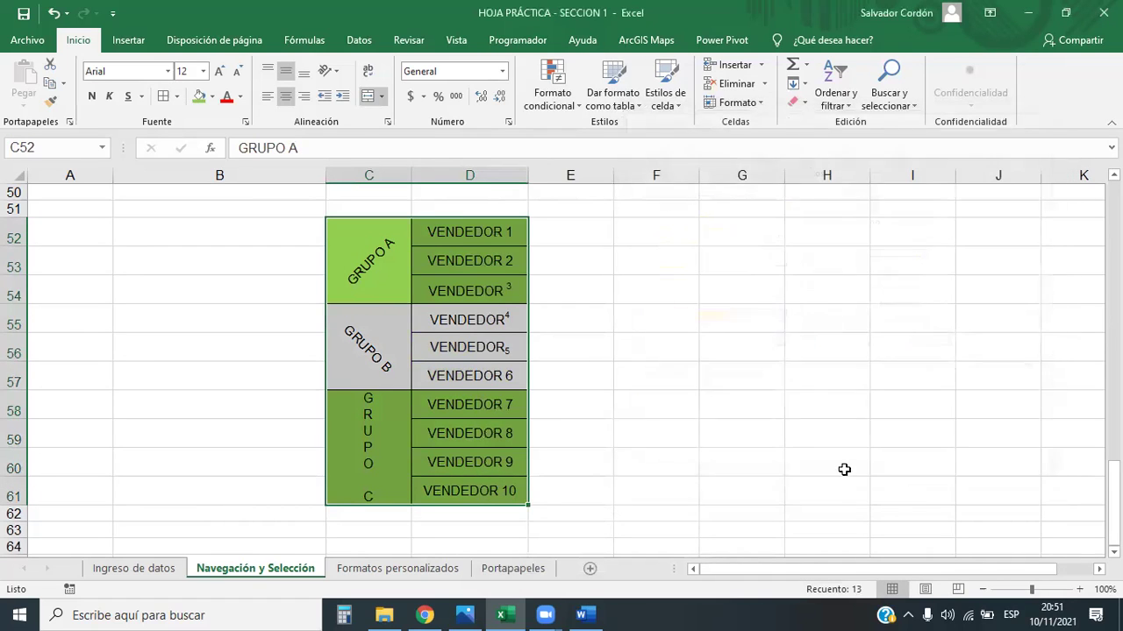
left_click(799, 386)
left_click(709, 430)
- Reselect the table, choose yellow, and add top, bottom, left and right border lines
left_click_drag(369, 259, 478, 482)
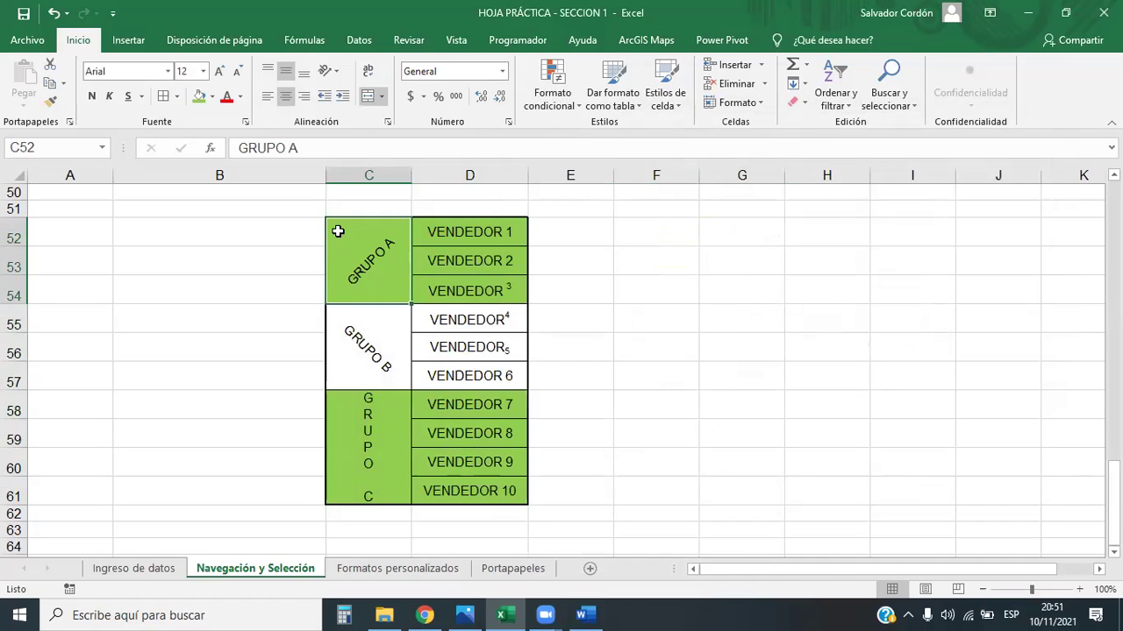
left_click(245, 121)
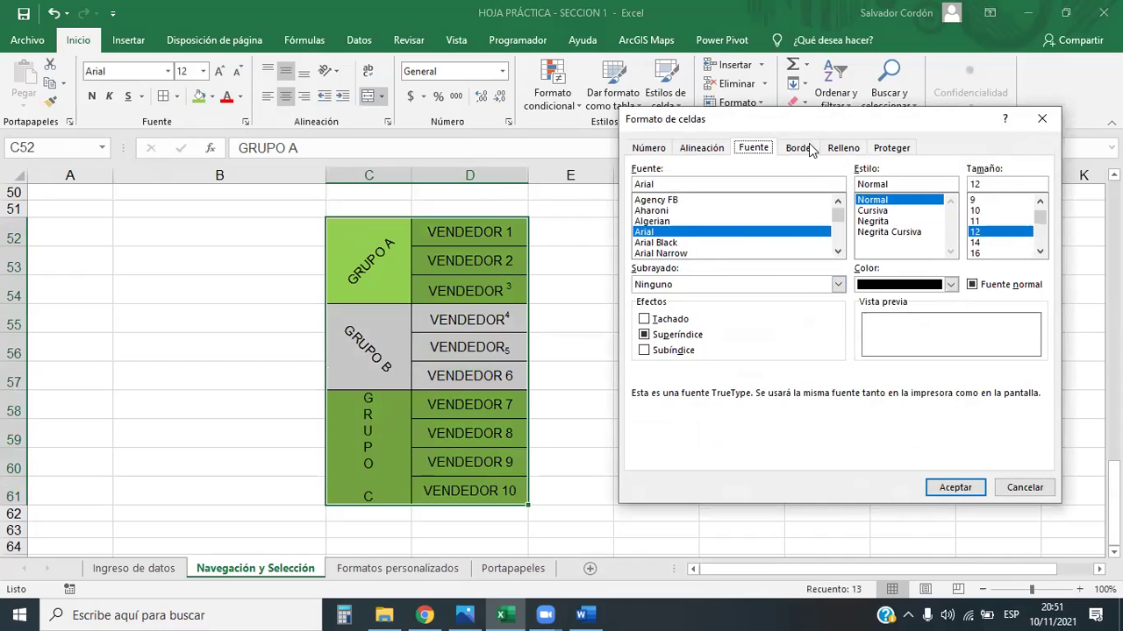
left_click(811, 151)
left_click(735, 317)
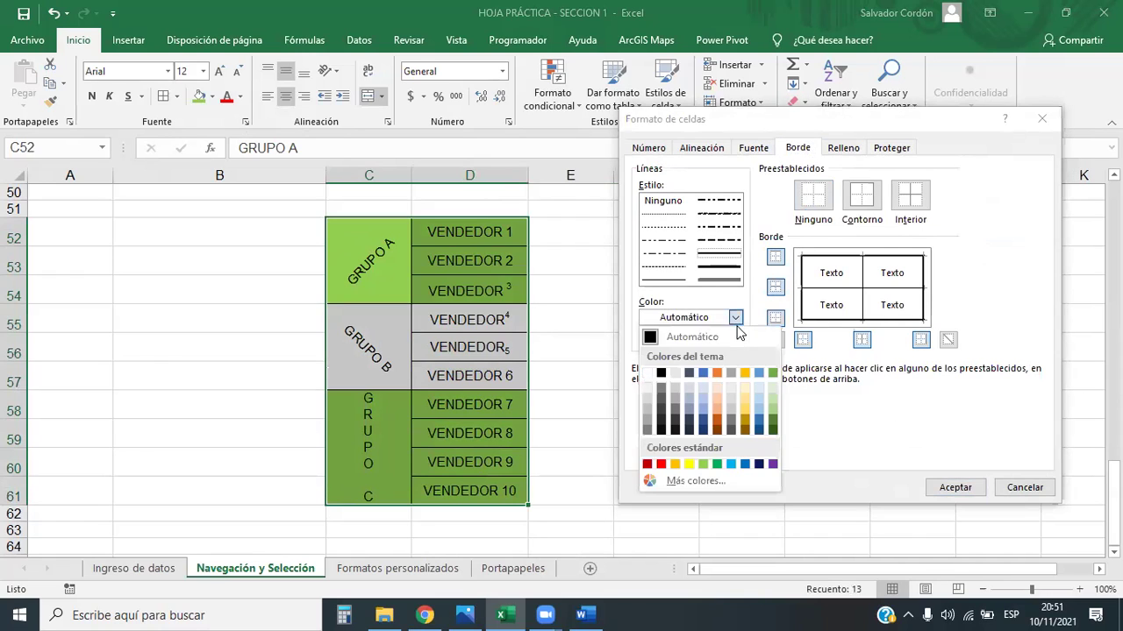
left_click(690, 462)
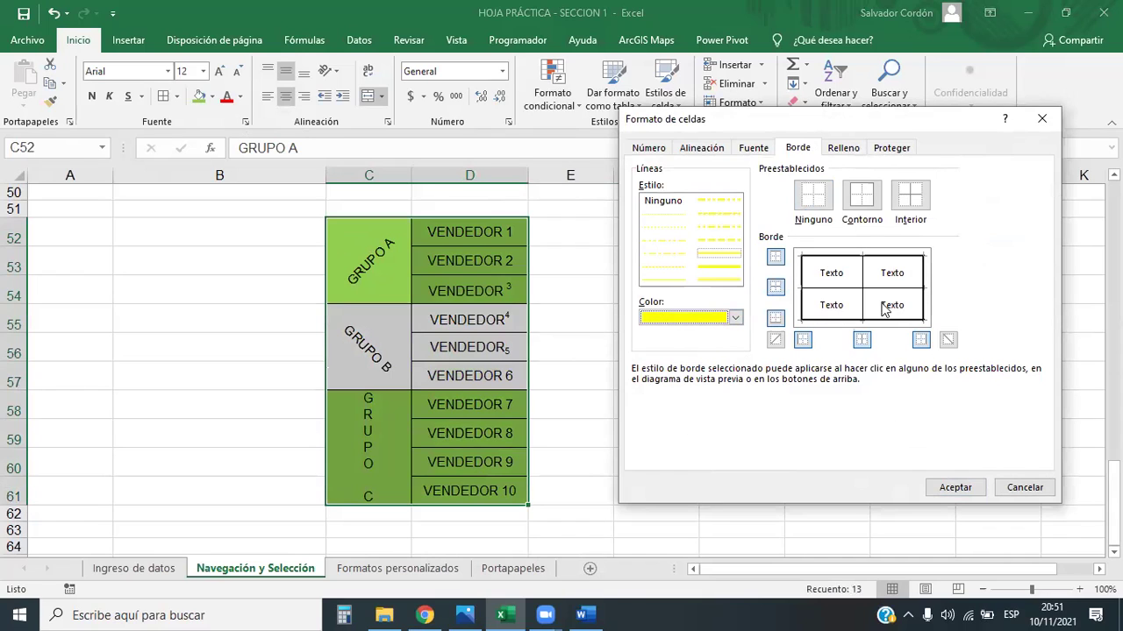
left_click(775, 258)
left_click(775, 287)
left_click(775, 318)
left_click(802, 339)
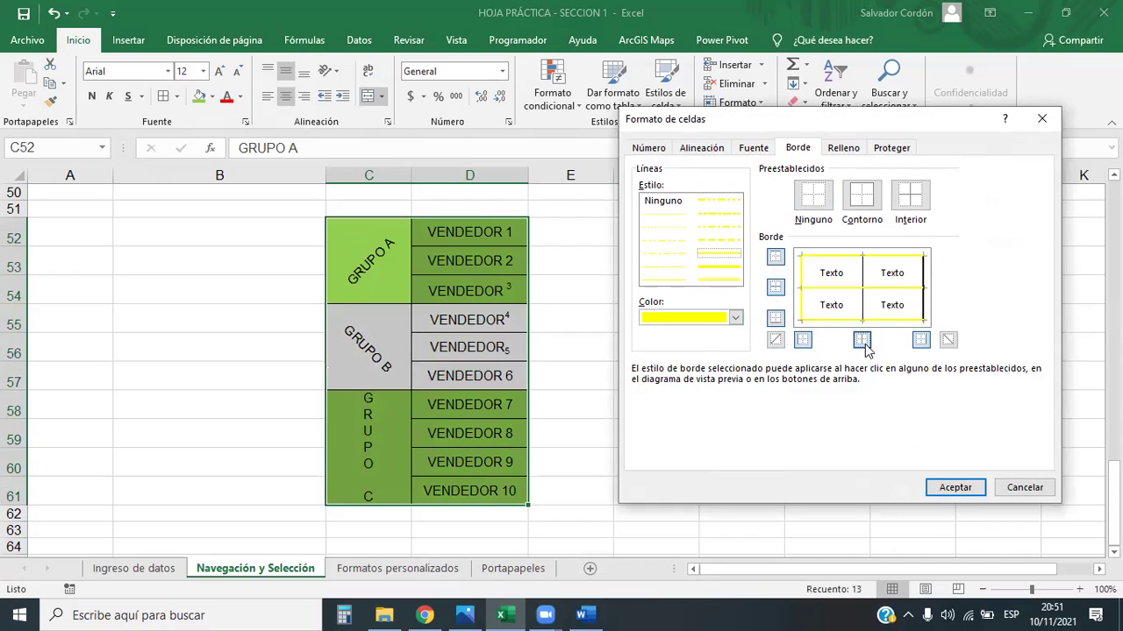
left_click(920, 339)
- Remove the inner lines and apply a yellow outline only
left_click(775, 287)
left_click(864, 339)
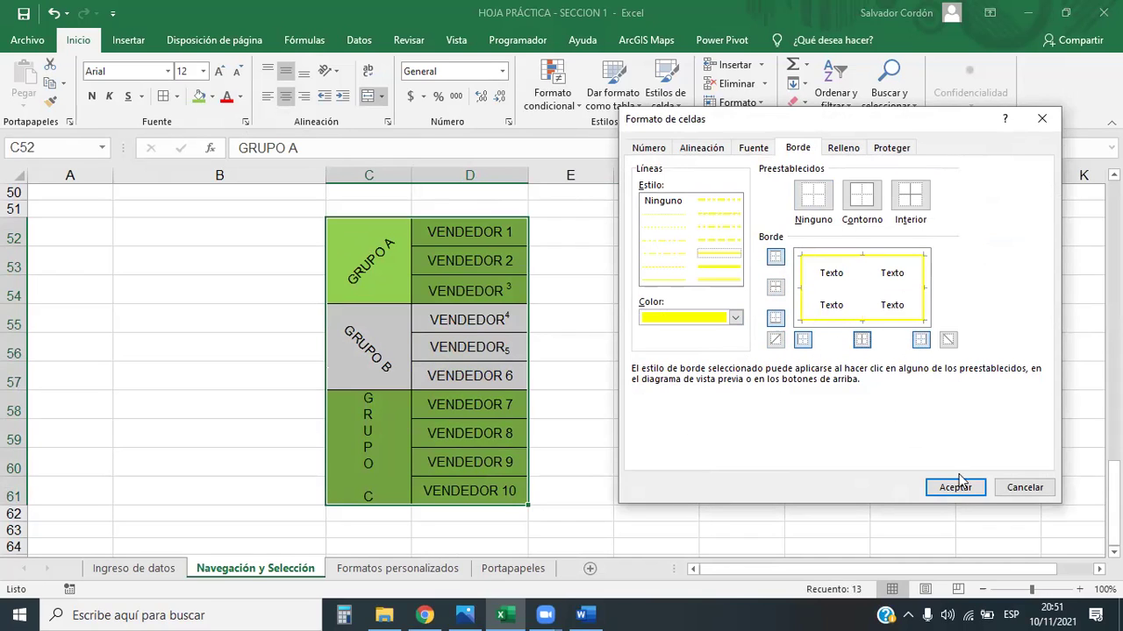
left_click(861, 197)
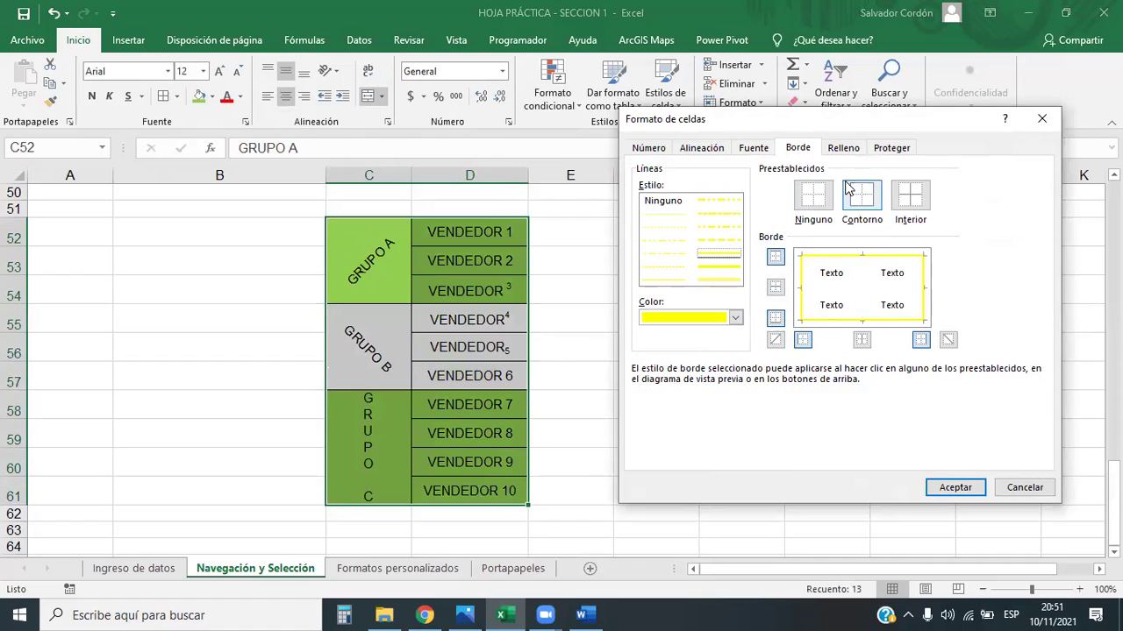
left_click(910, 198)
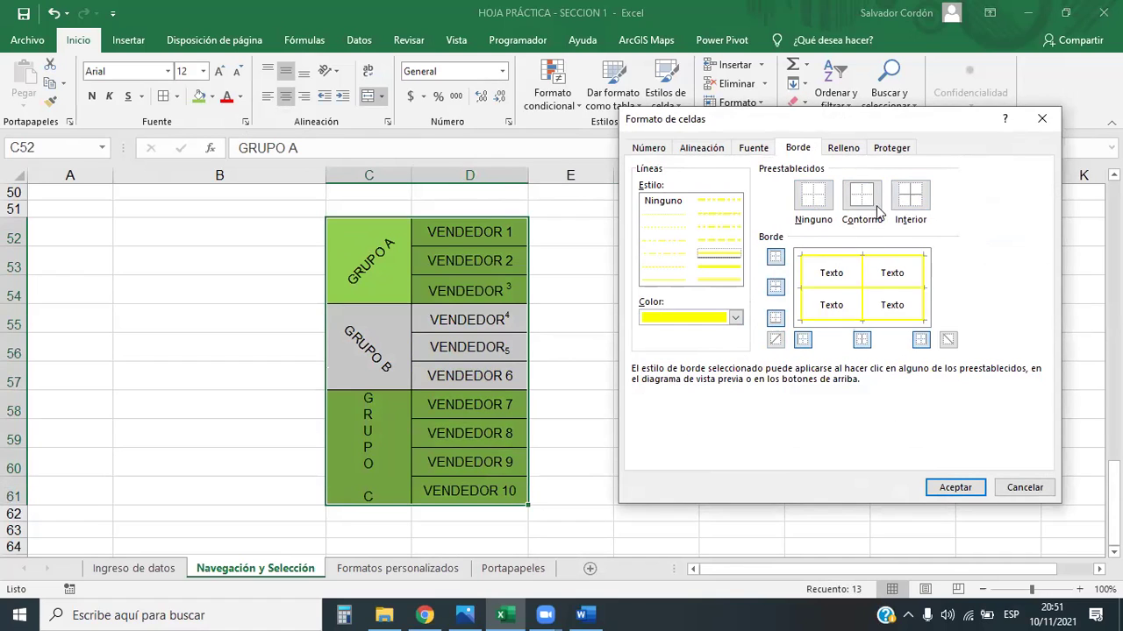
left_click(776, 287)
left_click(862, 340)
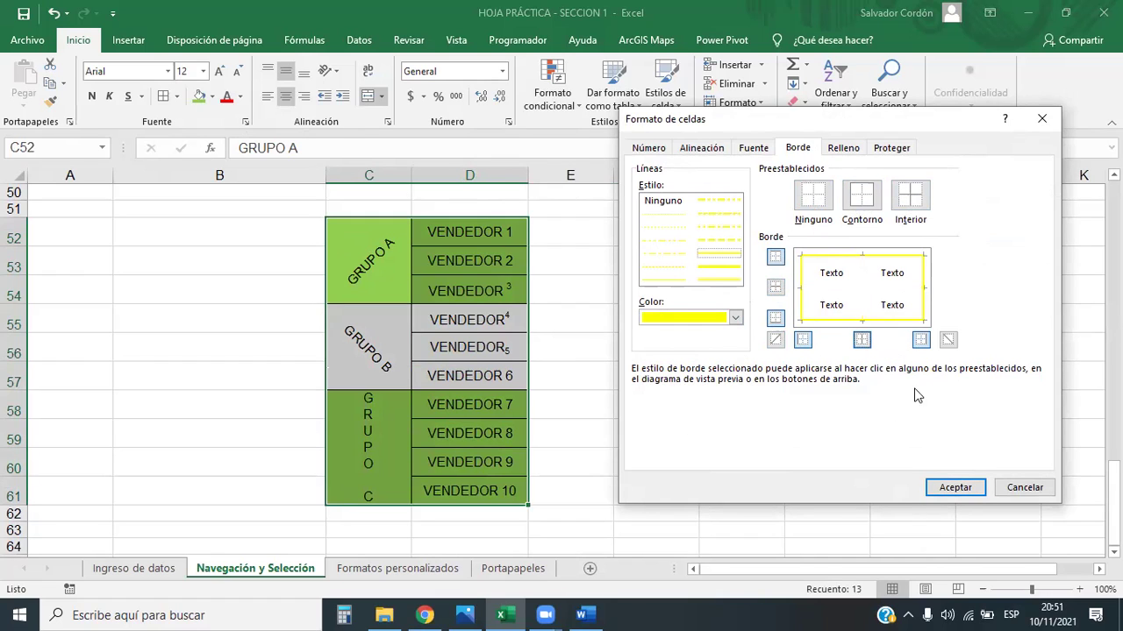
left_click(954, 487)
- Check the yellow-bordered table C52:D61, then go to the course lesson page in Chrome
left_click(727, 402)
left_click(873, 372)
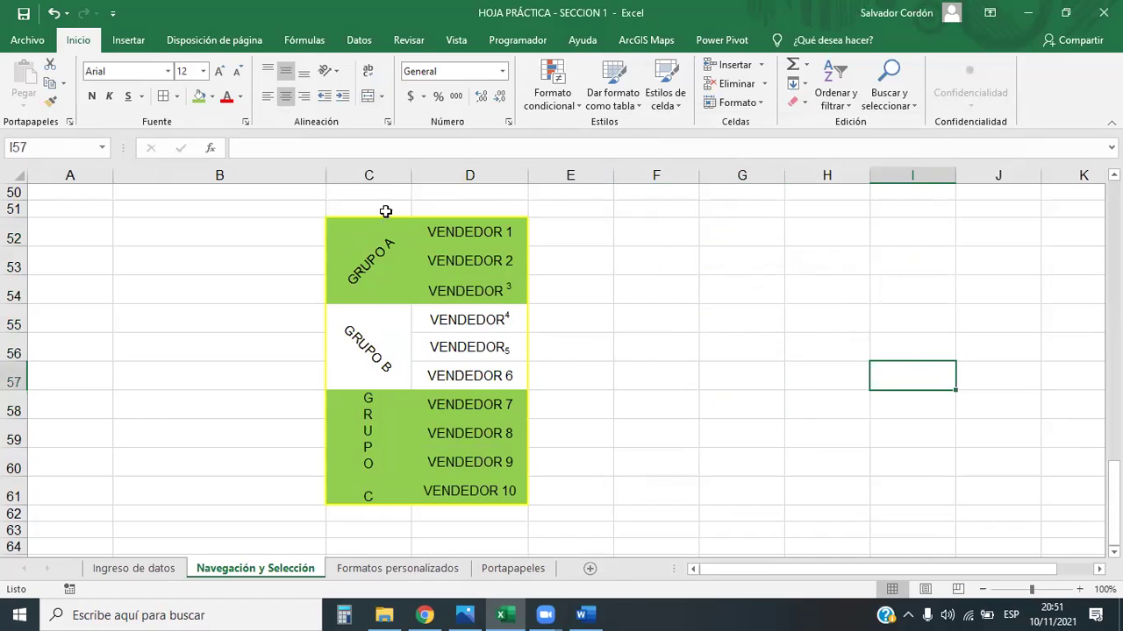
left_click_drag(509, 493, 318, 273)
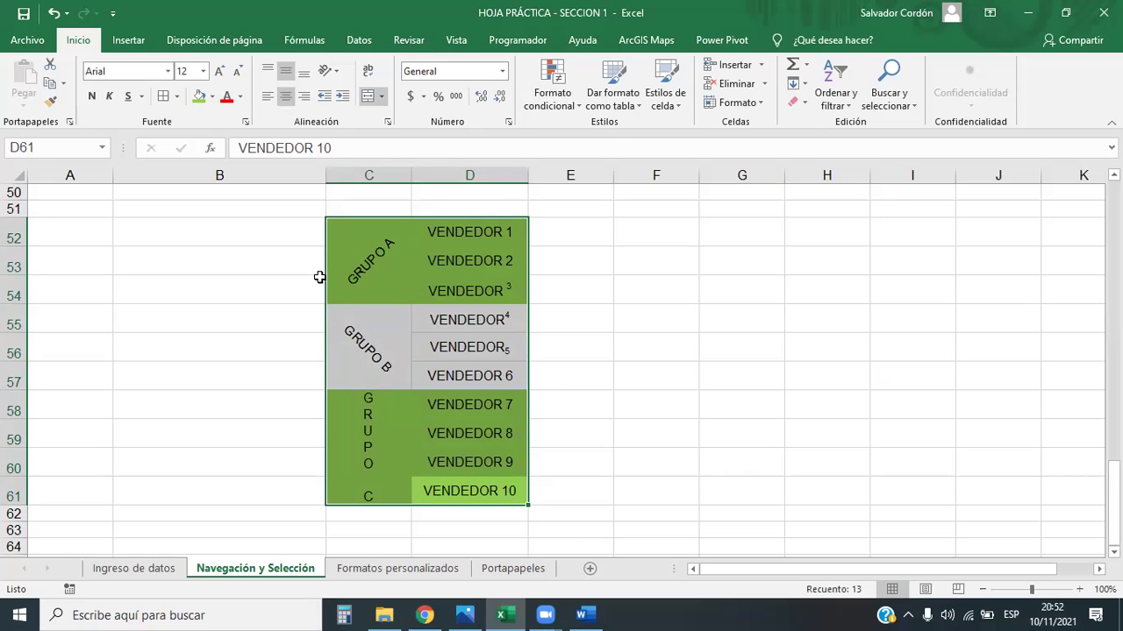
left_click(423, 615)
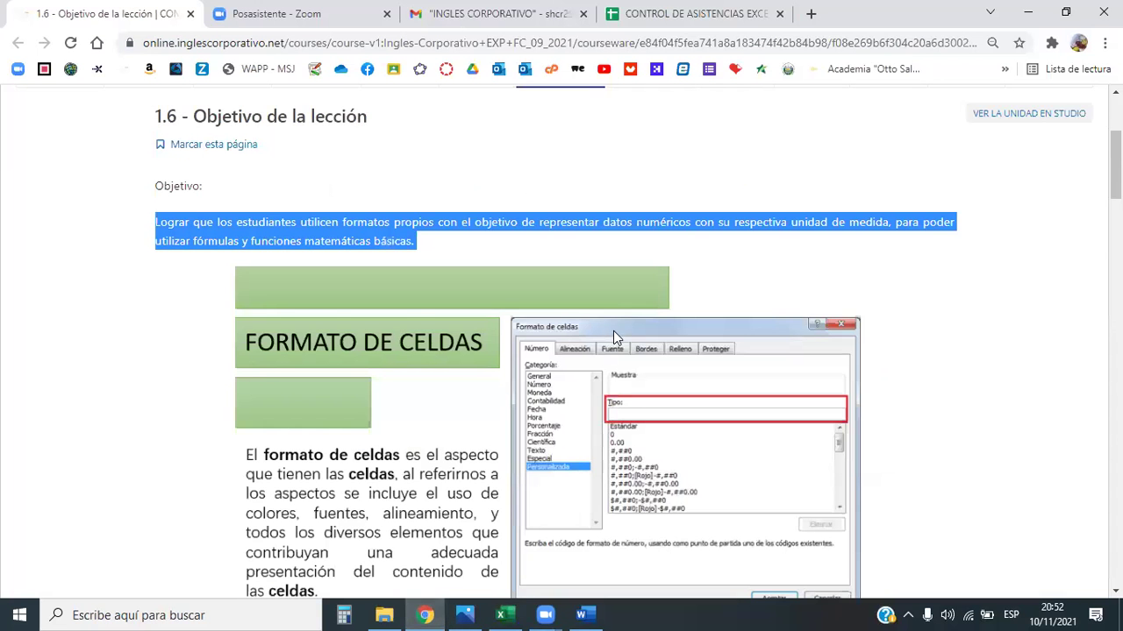
- Read through the edX lessons on Bordes and Formato de relleno
scroll(613, 331, "down", 4)
scroll(615, 329, "up", 2)
scroll(635, 226, "down", 3)
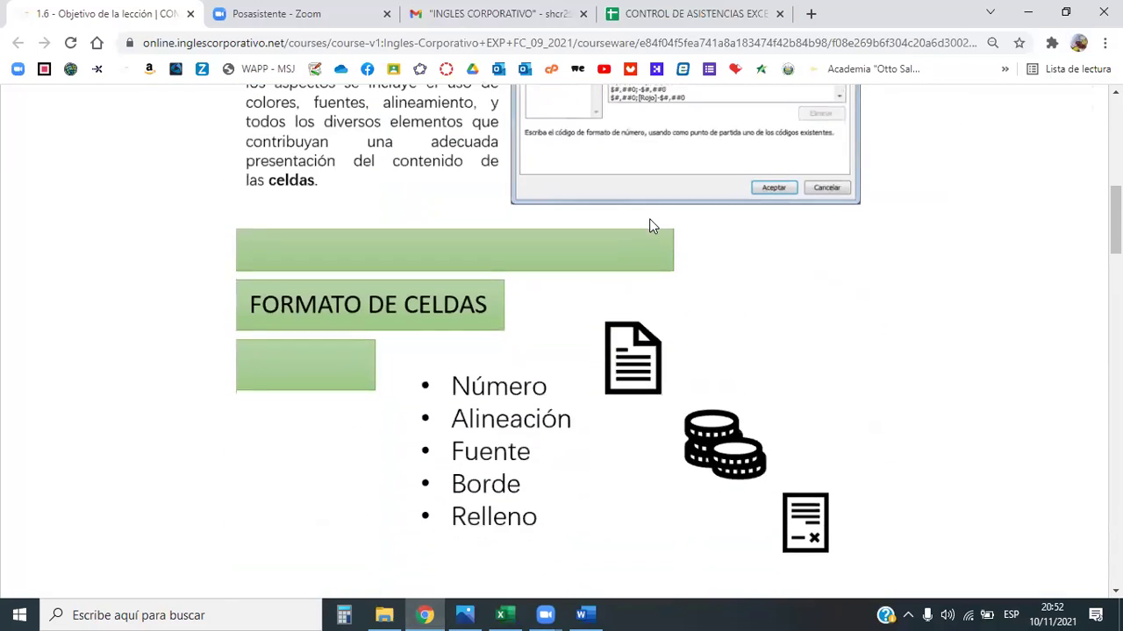
scroll(649, 218, "down", 2)
scroll(649, 218, "up", 1)
scroll(645, 229, "down", 3)
scroll(624, 271, "down", 3)
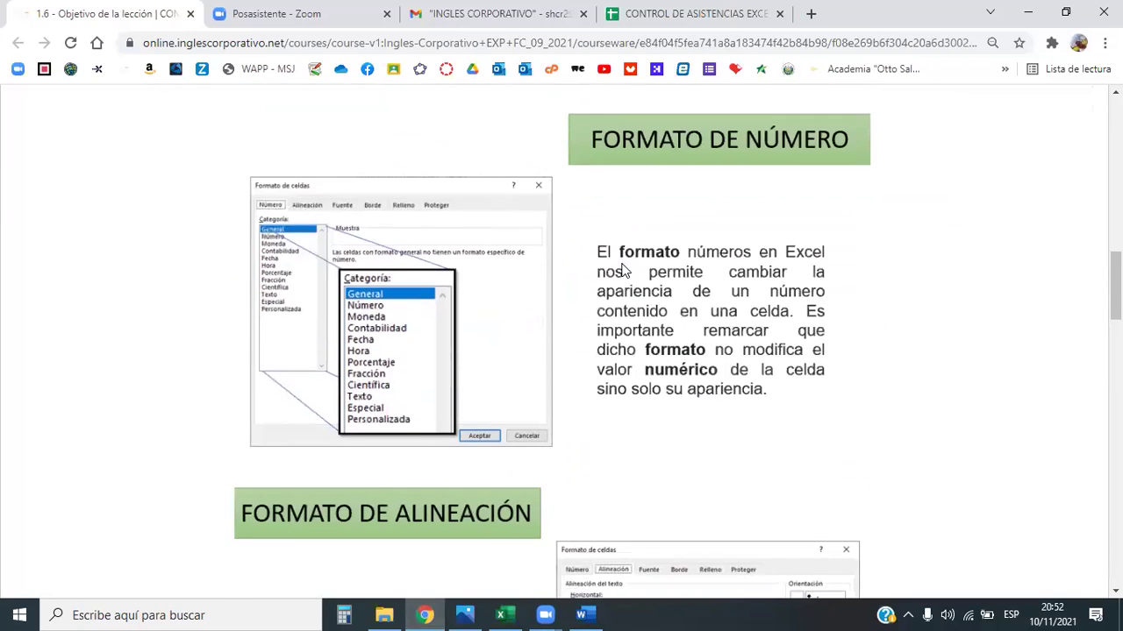
scroll(624, 271, "down", 2)
scroll(624, 271, "up", 1)
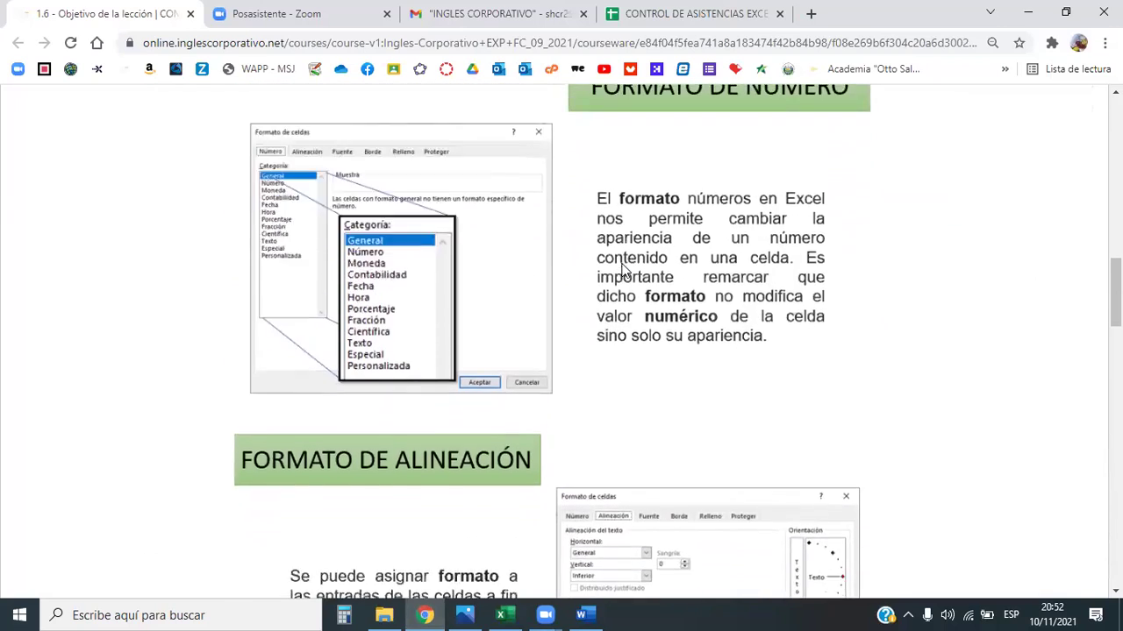
scroll(624, 270, "down", 3)
scroll(623, 271, "down", 2)
scroll(624, 271, "down", 3)
scroll(624, 271, "down", 1)
scroll(624, 271, "up", 1)
scroll(624, 271, "down", 1)
scroll(621, 268, "down", 1)
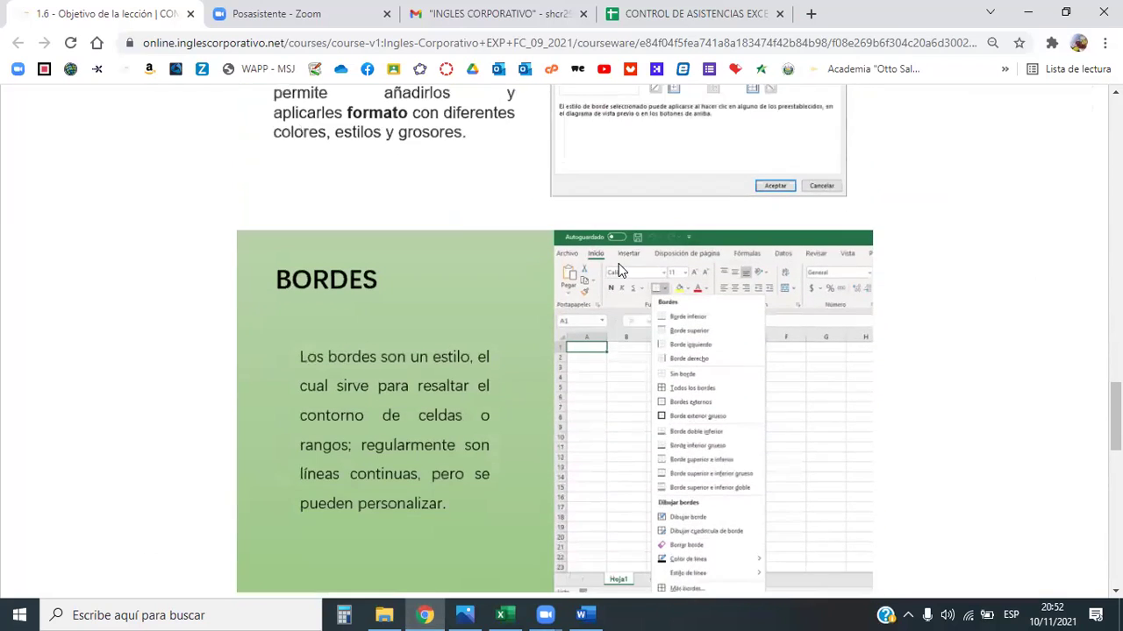
scroll(618, 267, "down", 2)
scroll(698, 428, "up", 3)
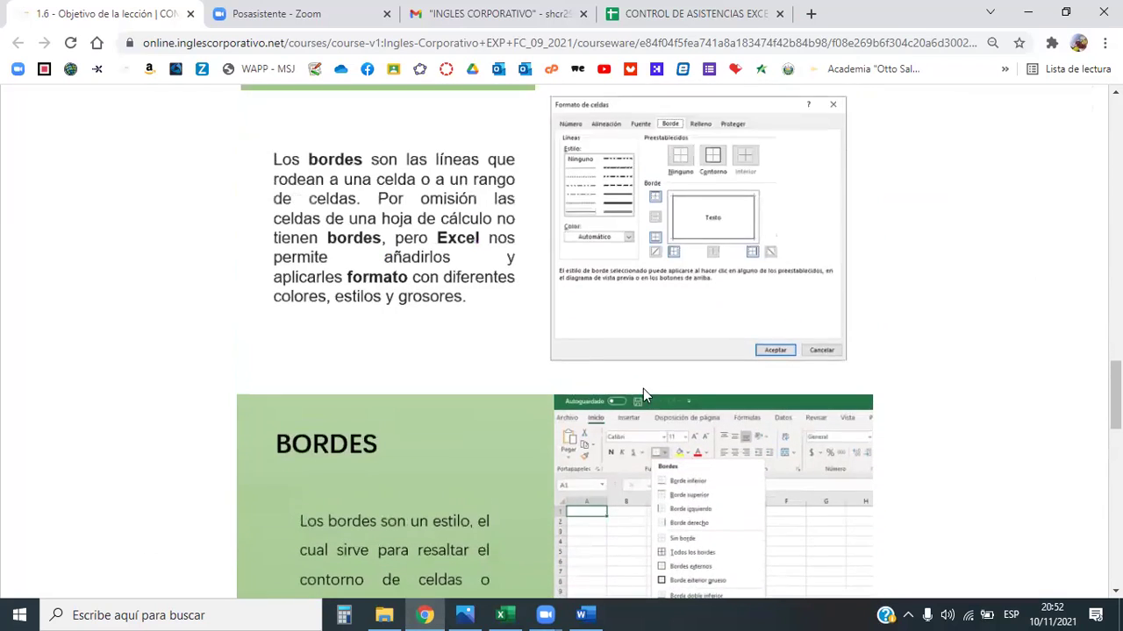
scroll(641, 394, "up", 3)
scroll(619, 333, "down", 2)
scroll(611, 333, "down", 6)
scroll(612, 333, "up", 1)
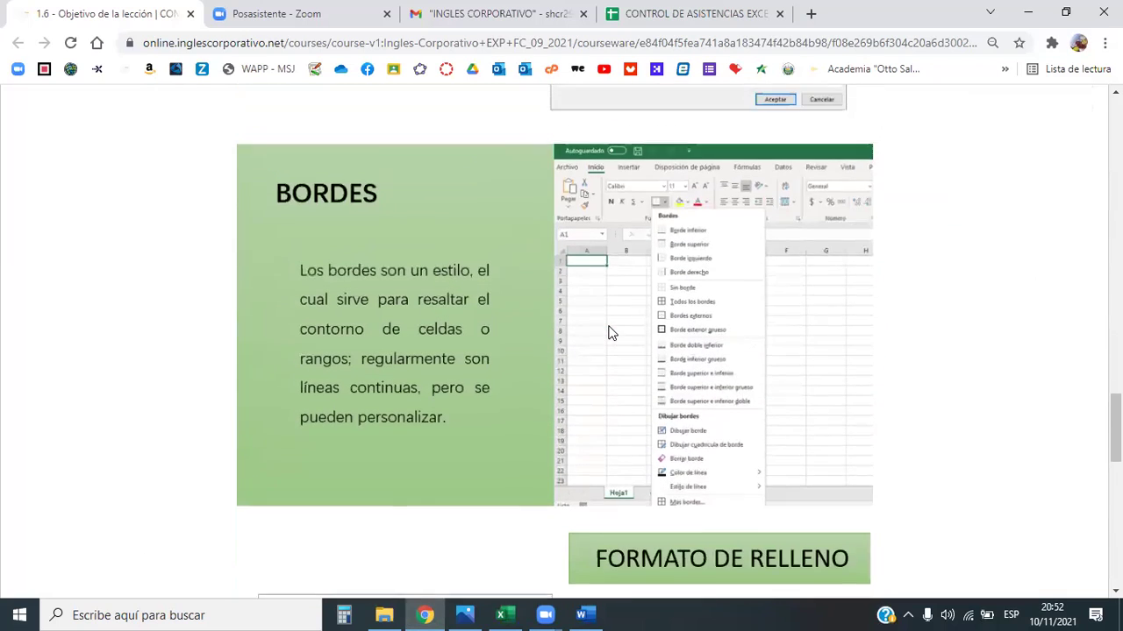
scroll(666, 343, "down", 1)
scroll(675, 274, "up", 2)
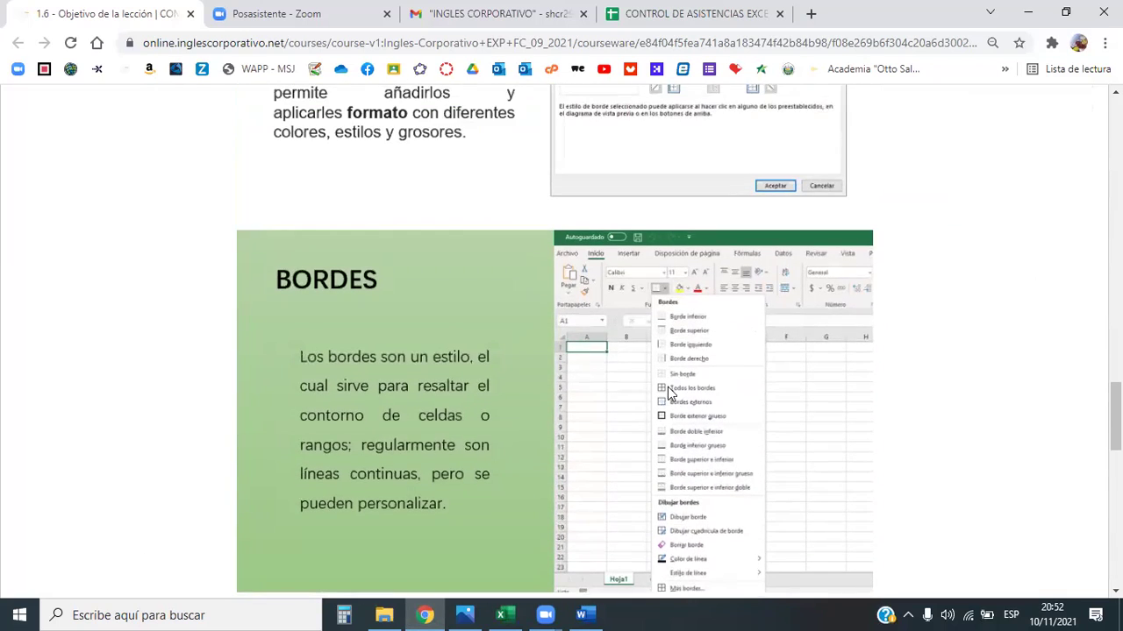
scroll(675, 373, "down", 3)
scroll(687, 357, "up", 2)
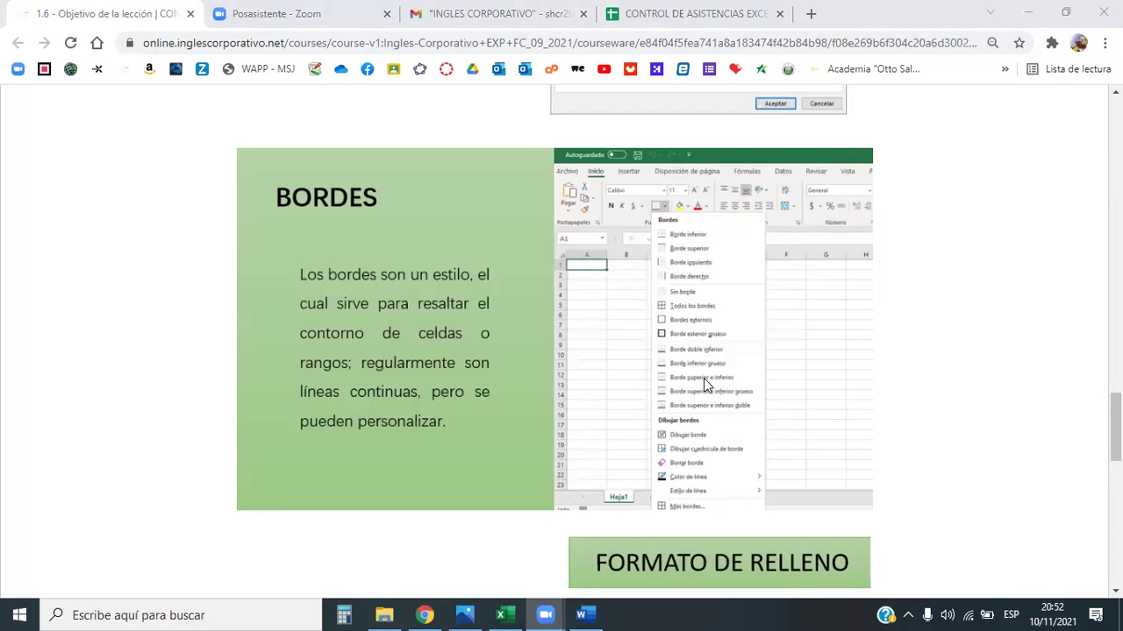
scroll(704, 378, "up", 5)
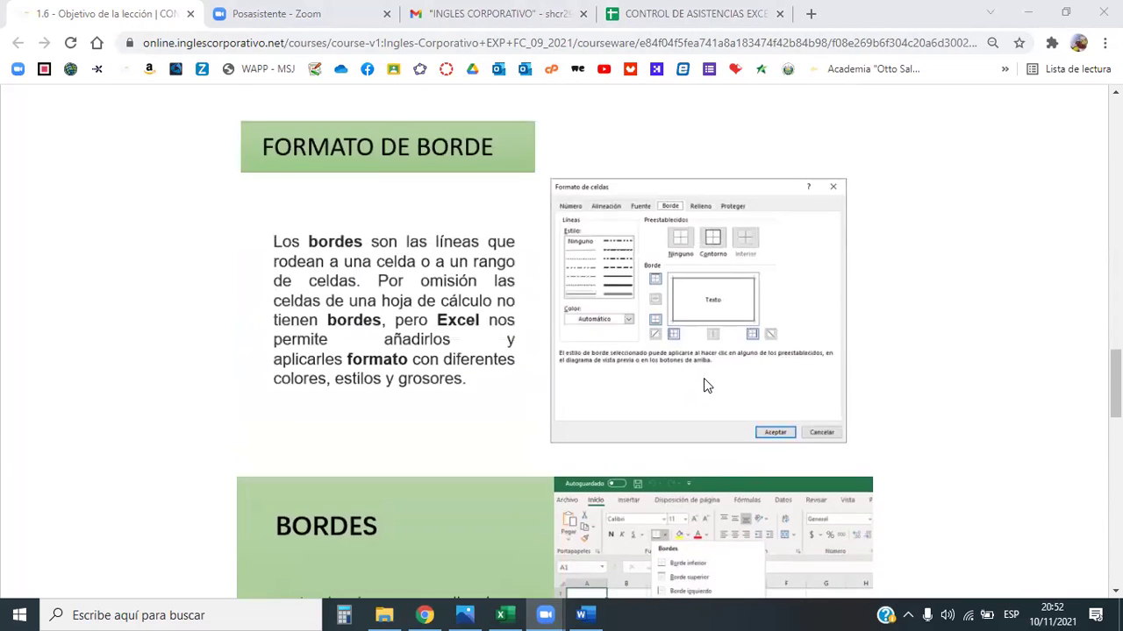
scroll(704, 378, "down", 3)
scroll(703, 378, "down", 3)
scroll(704, 378, "down", 2)
scroll(703, 378, "down", 3)
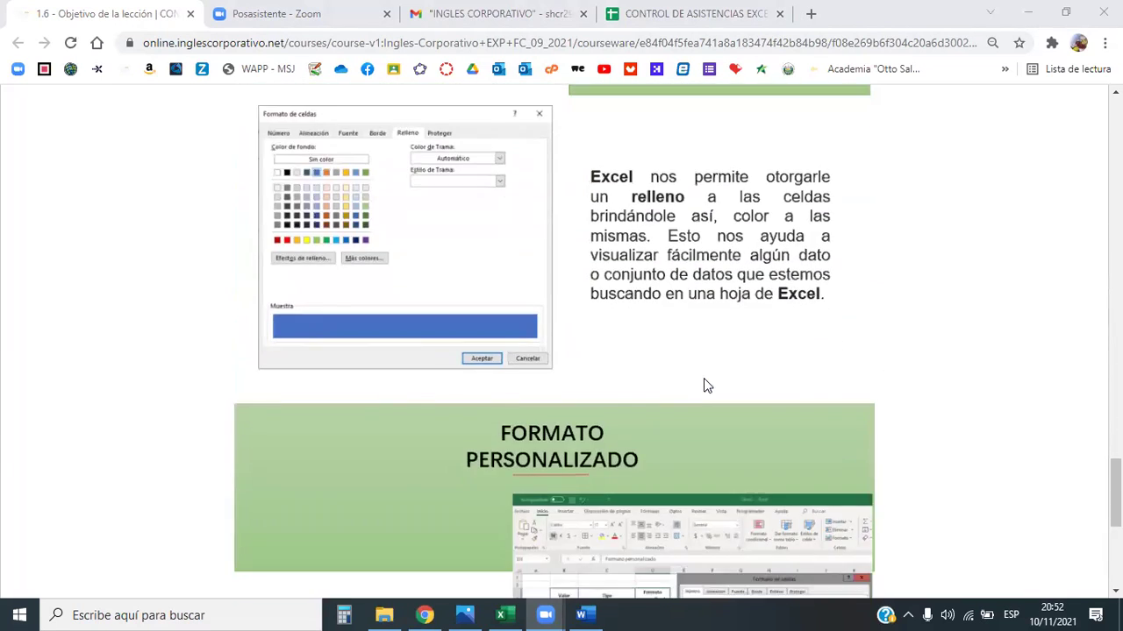
scroll(703, 380, "down", 2)
scroll(696, 377, "up", 2)
scroll(696, 377, "up", 1)
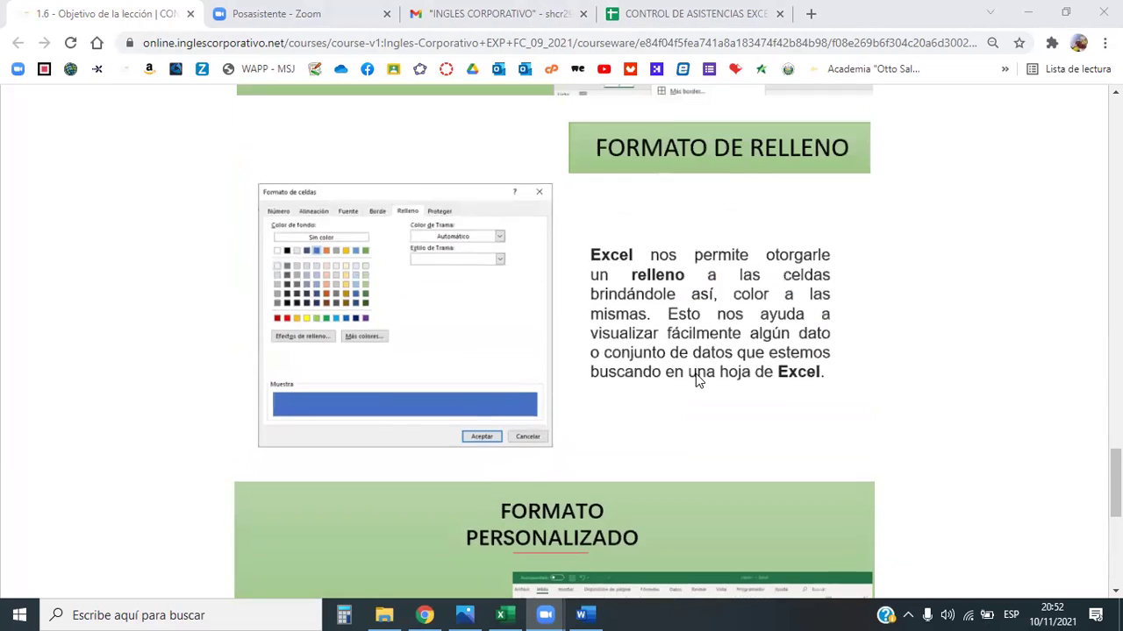
- Go back to the Excel workbook and select empty cell E53 beside the seller table
left_click(500, 615)
left_click(707, 254)
left_click(439, 255)
left_click(382, 262)
left_click(606, 261)
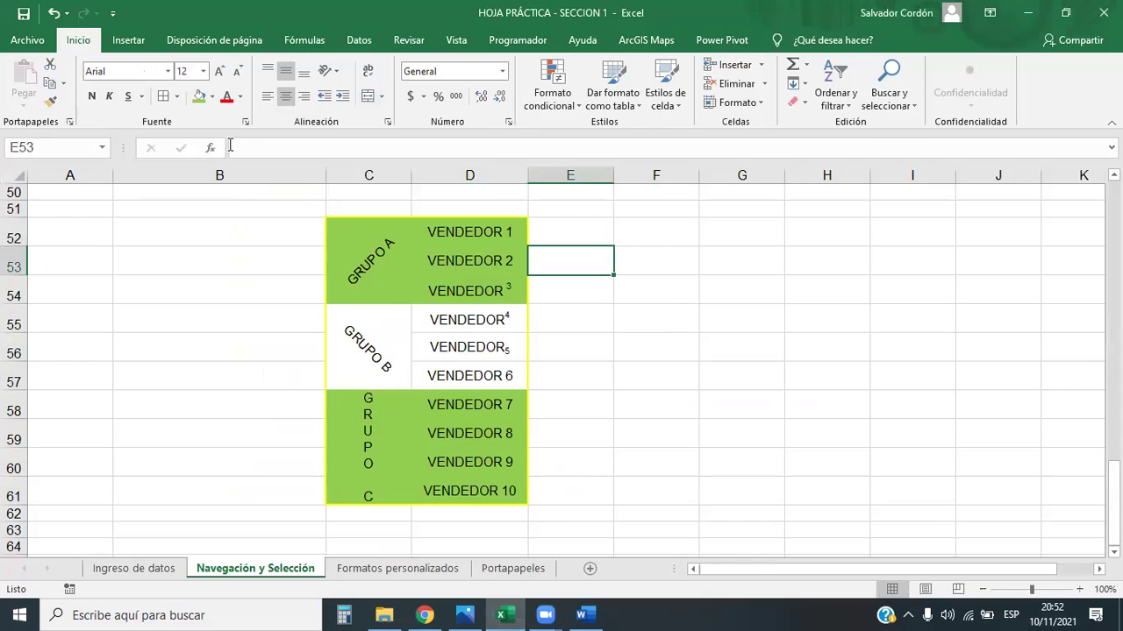
- Preview the Más colores fill picker and its Personalizado tab for cell E53
left_click(211, 97)
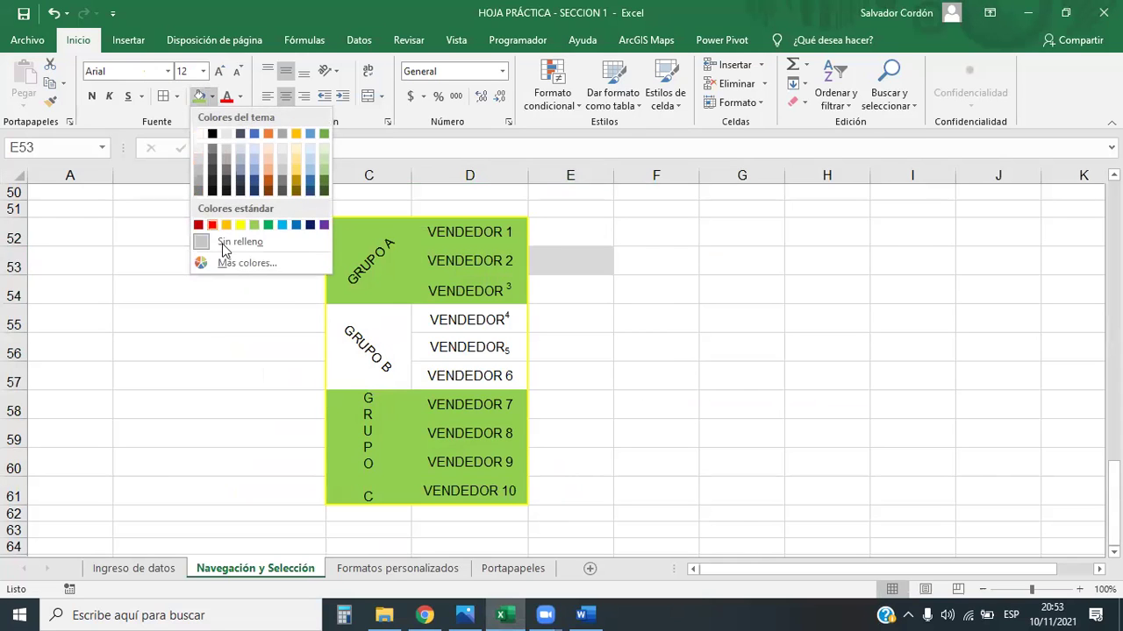
left_click(245, 262)
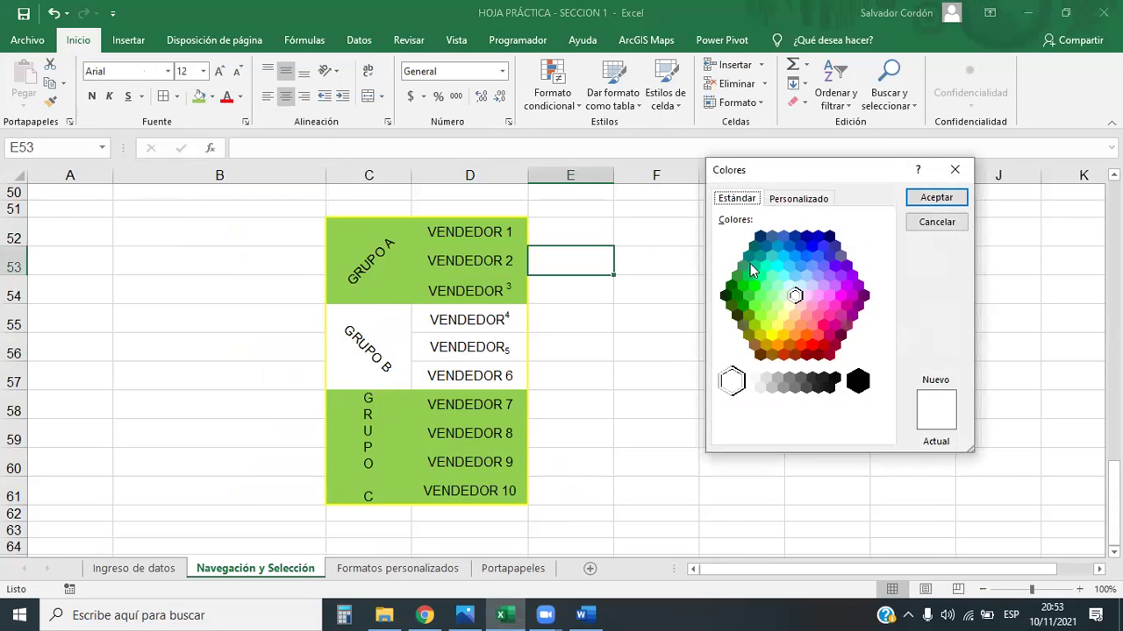
left_click_drag(809, 176, 801, 216)
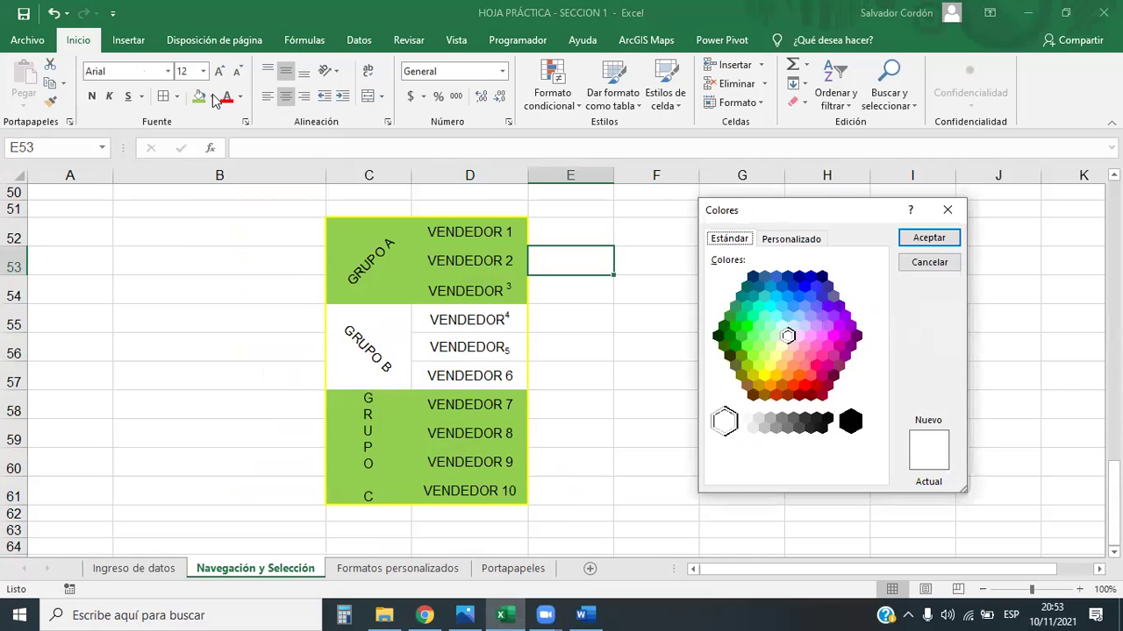
left_click(943, 236)
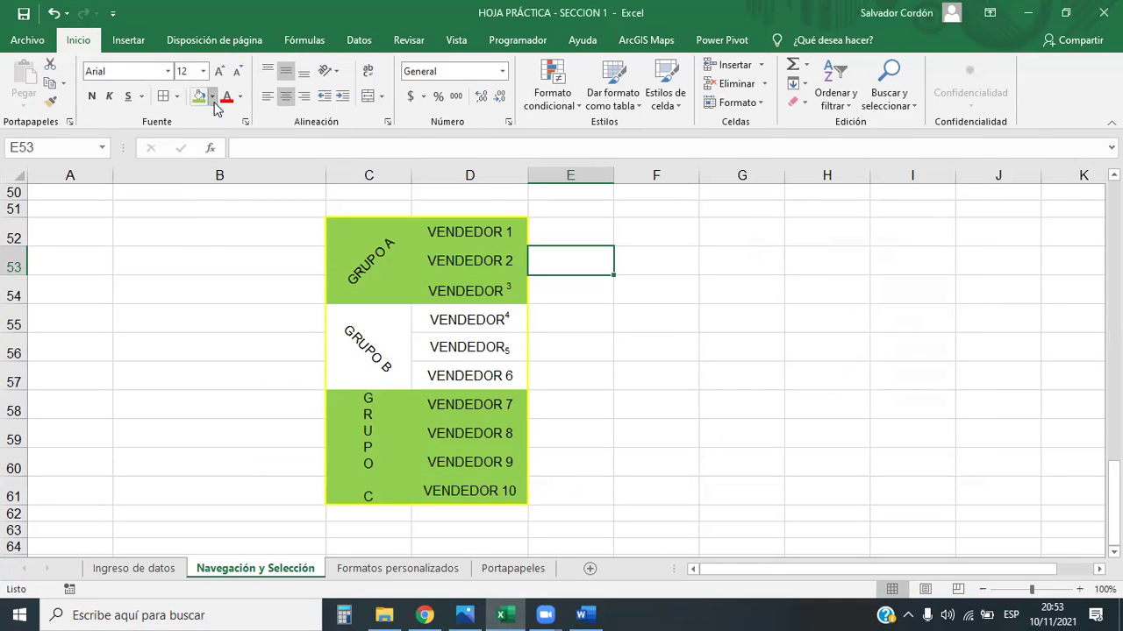
left_click(211, 96)
left_click(238, 263)
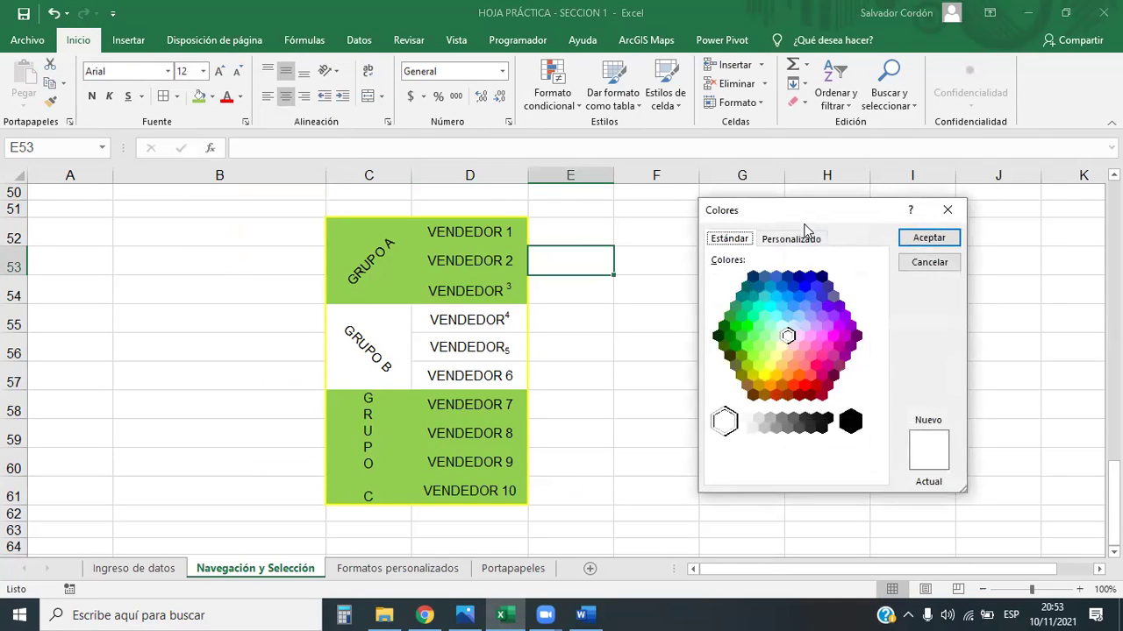
left_click(794, 188)
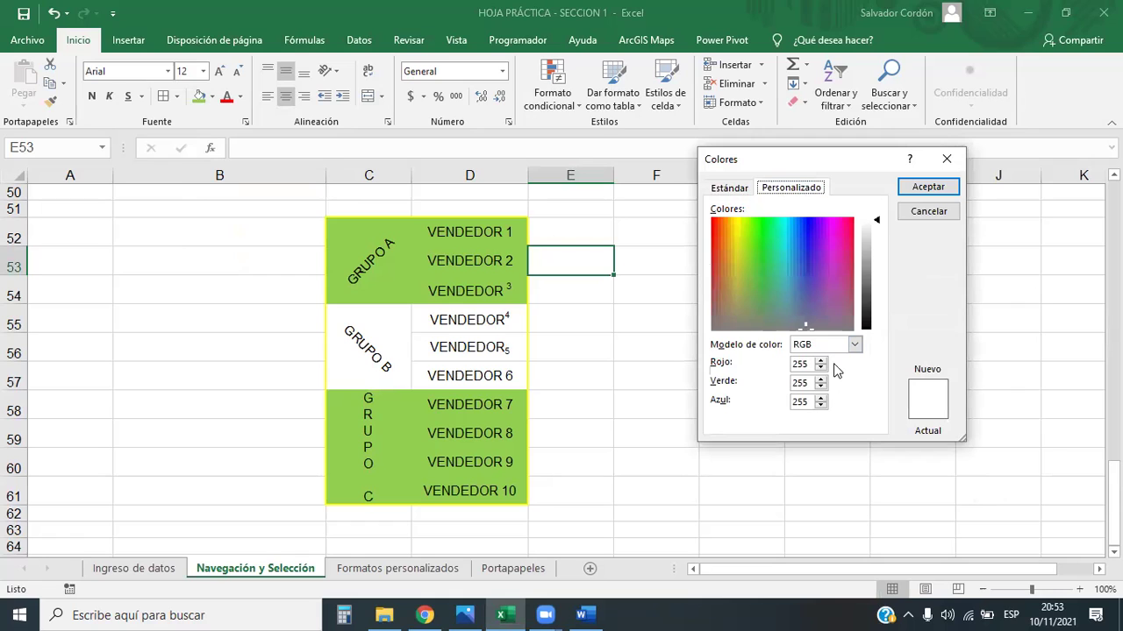
- Cancel the picker to leave E53 unfilled, and select the seller table C52:D61
left_click(928, 187)
left_click(570, 346)
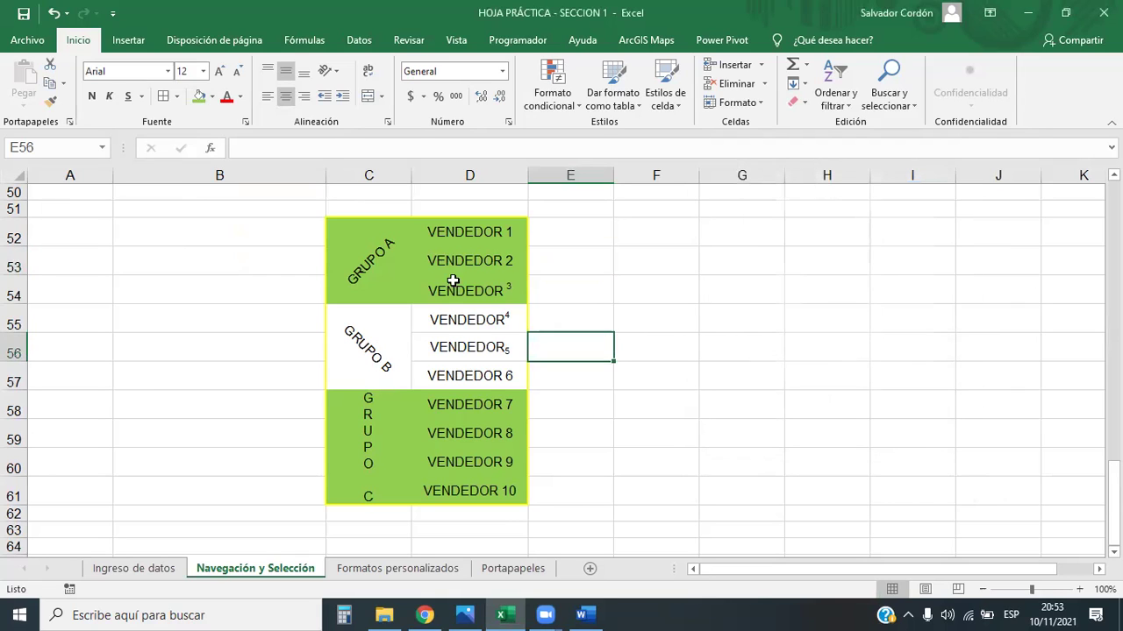
left_click_drag(368, 263, 463, 487)
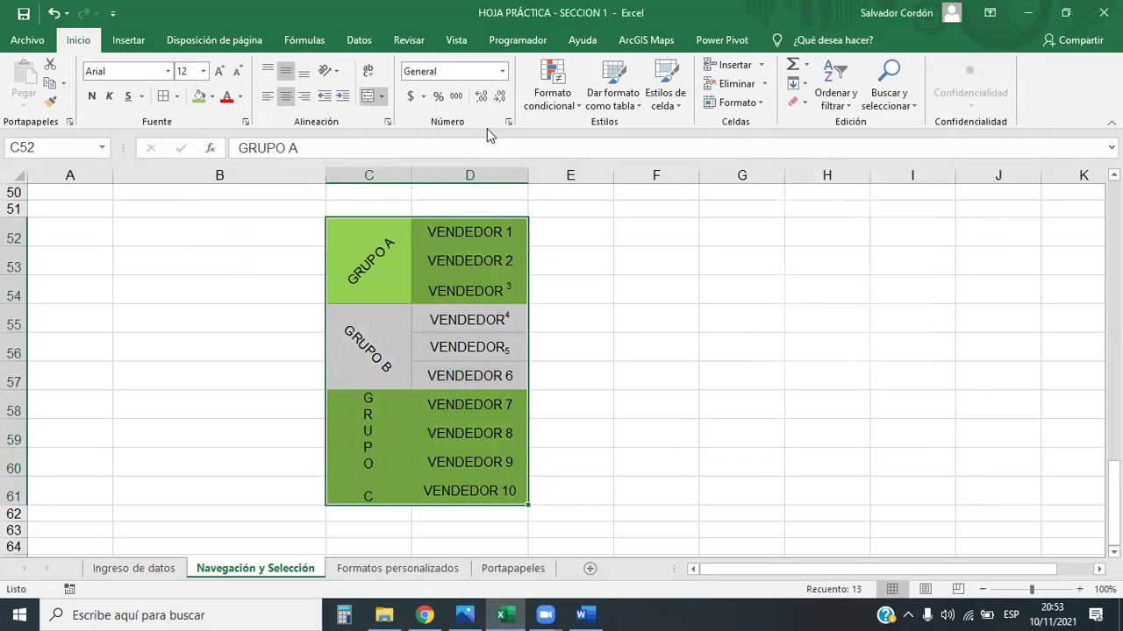
left_click(603, 103)
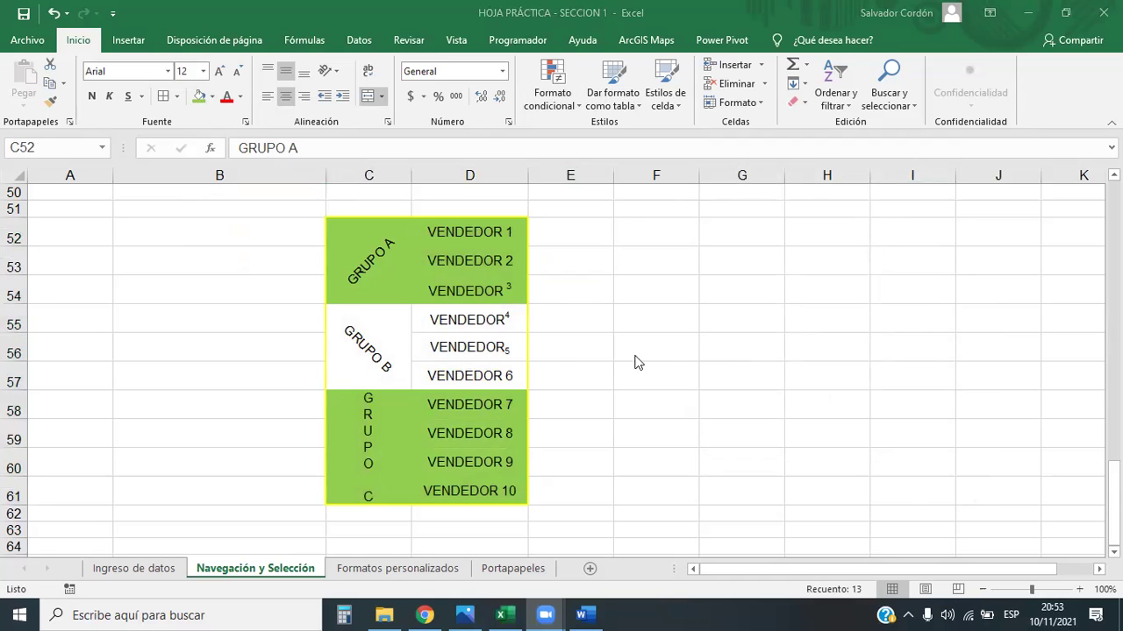
scroll(614, 313, "down", 1)
scroll(544, 303, "up", 1)
left_click(211, 97)
left_click(239, 263)
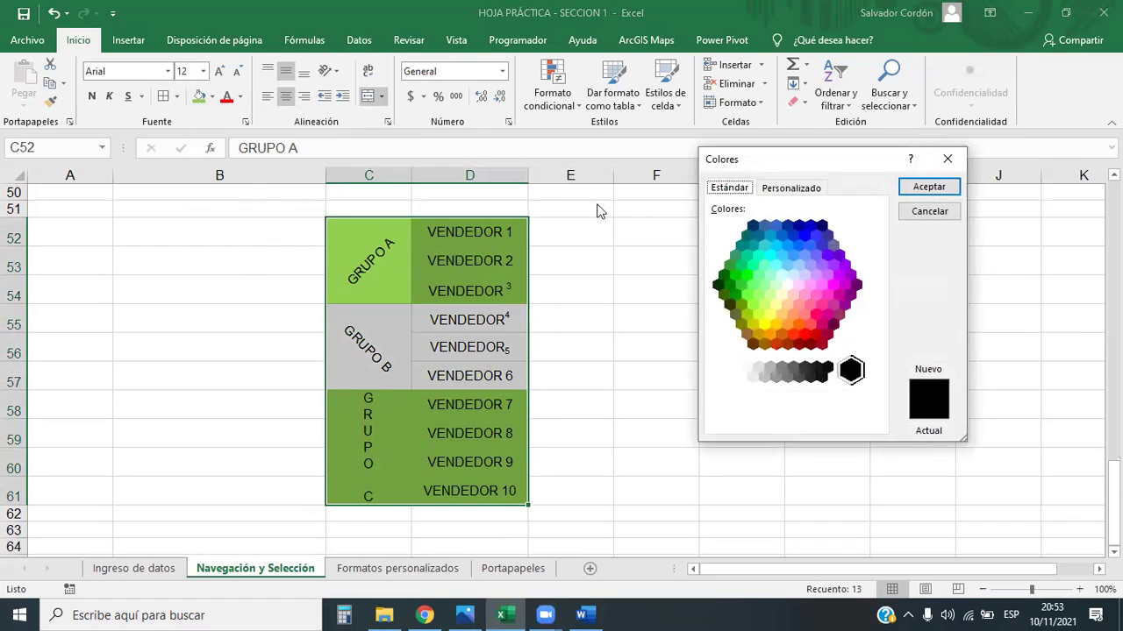
left_click(776, 191)
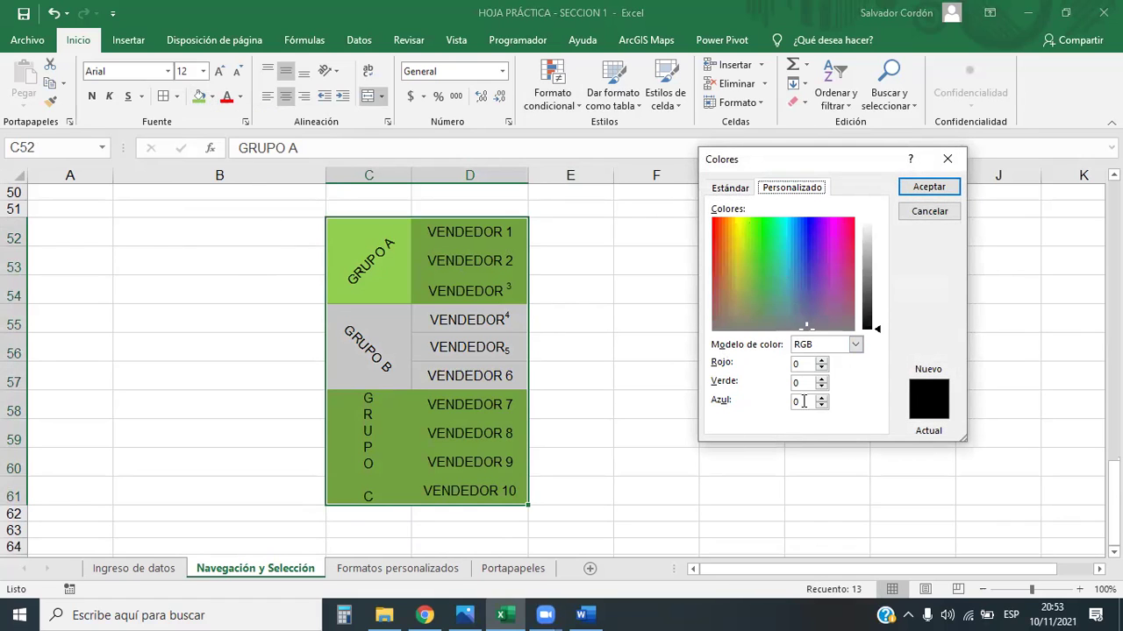
left_click(855, 345)
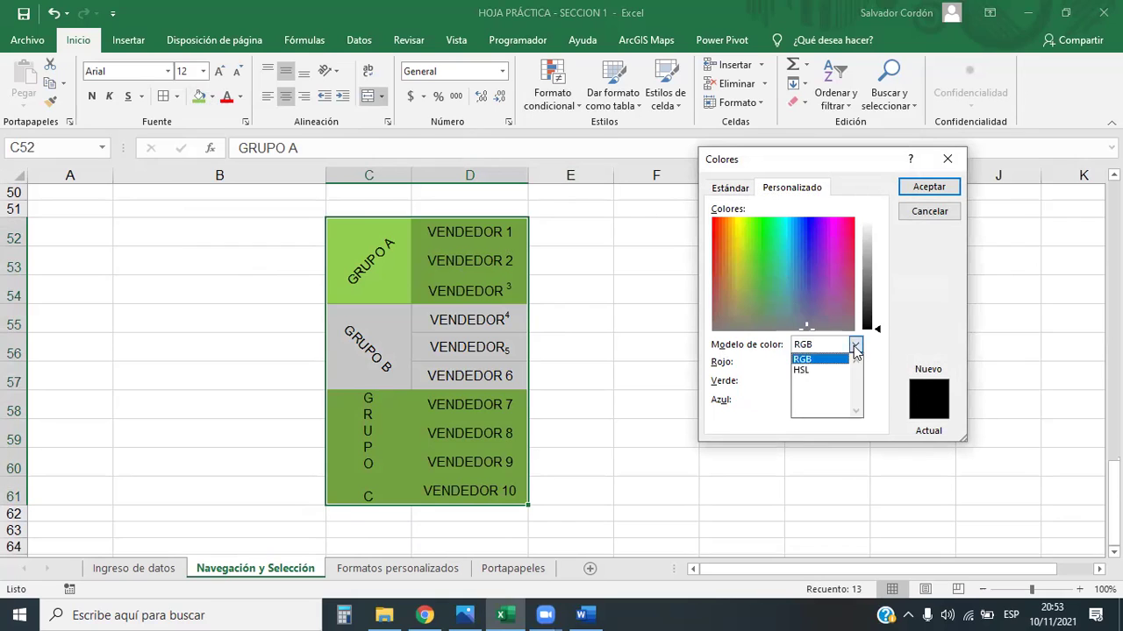
left_click(855, 346)
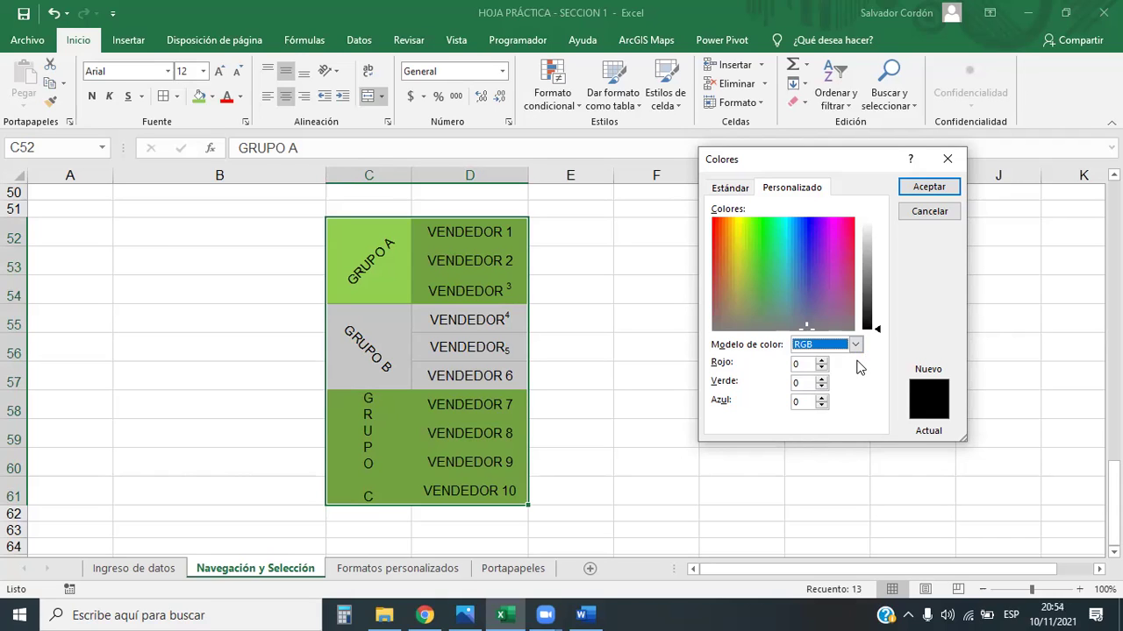
left_click(947, 159)
- Scroll below the seller table and select cell C71
scroll(483, 265, "down", 1)
scroll(496, 263, "up", 2)
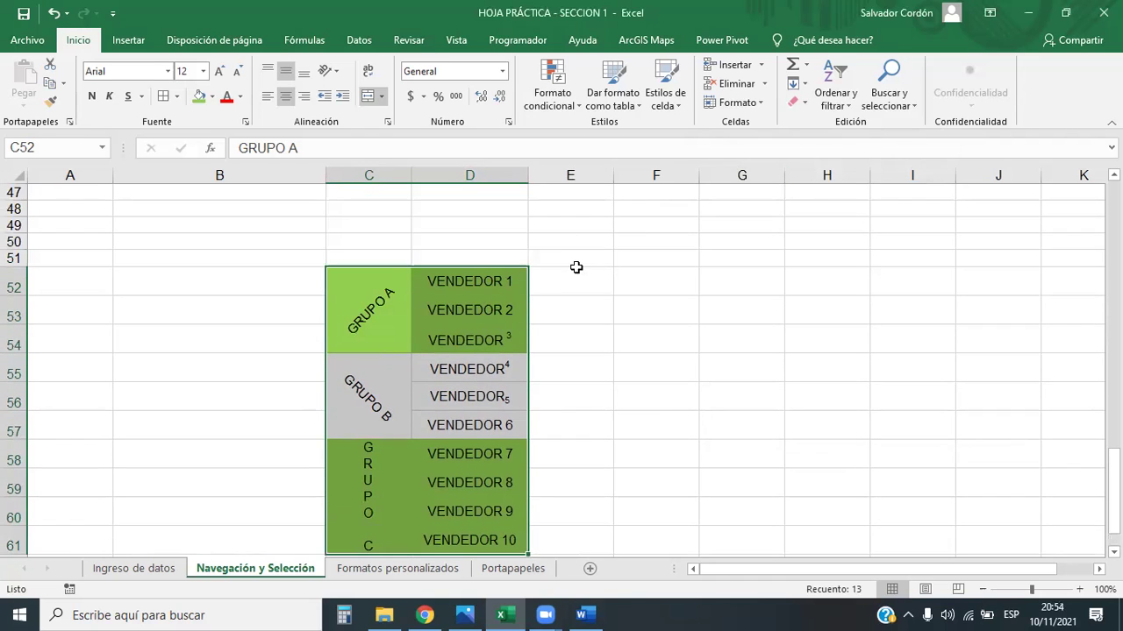
scroll(576, 266, "down", 2)
scroll(575, 258, "down", 1)
scroll(571, 248, "up", 1)
scroll(571, 248, "down", 4)
scroll(571, 246, "up", 1)
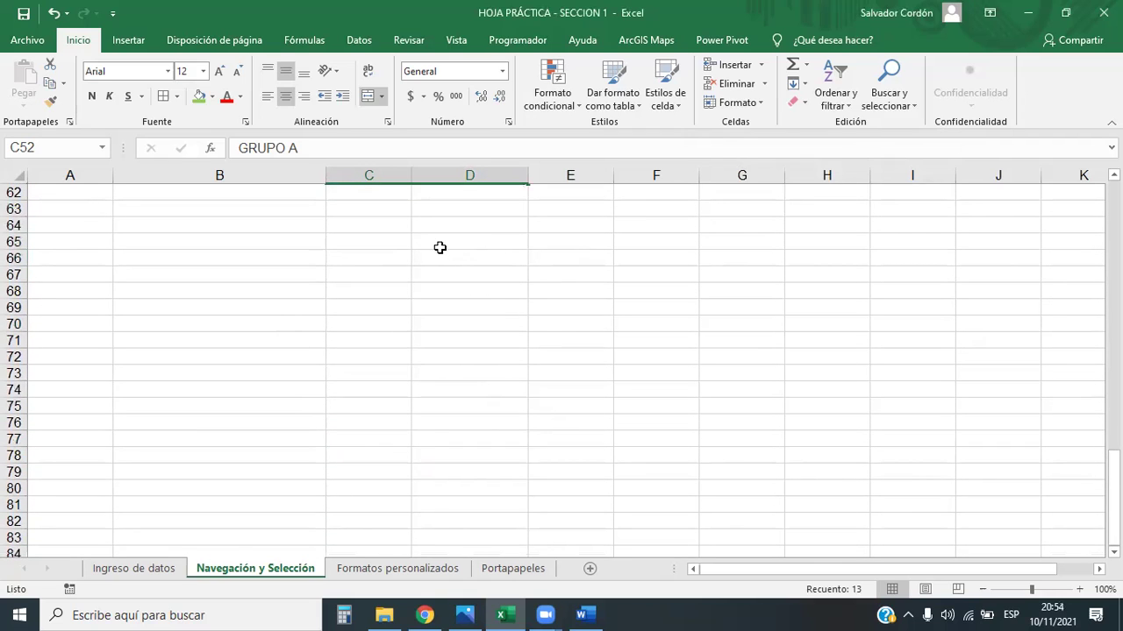
left_click_drag(371, 225, 469, 224)
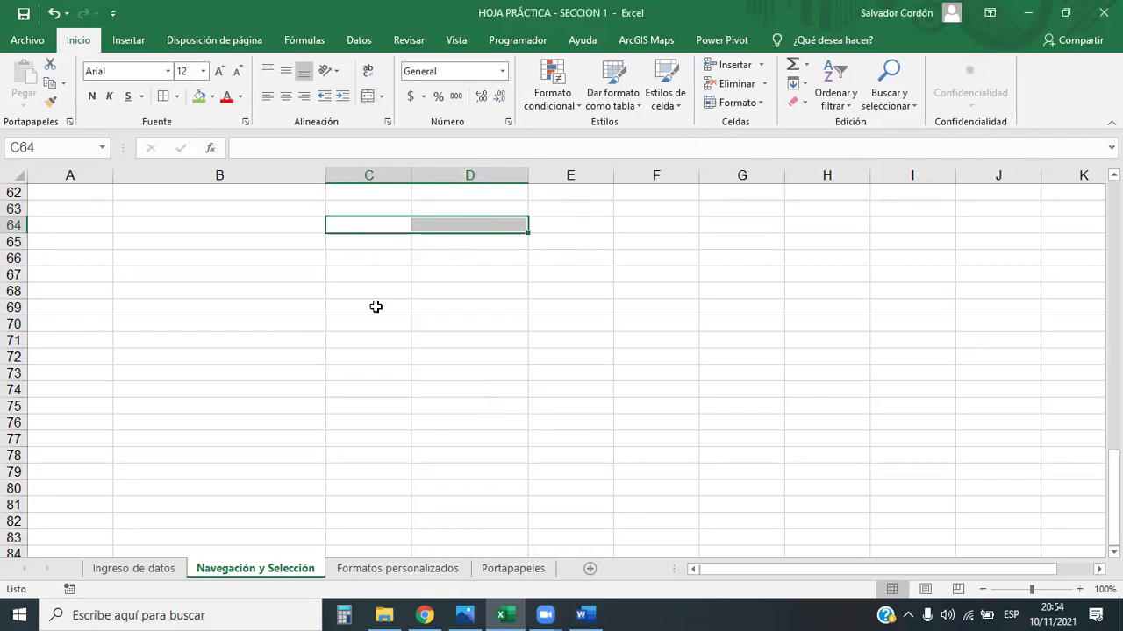
left_click(387, 342)
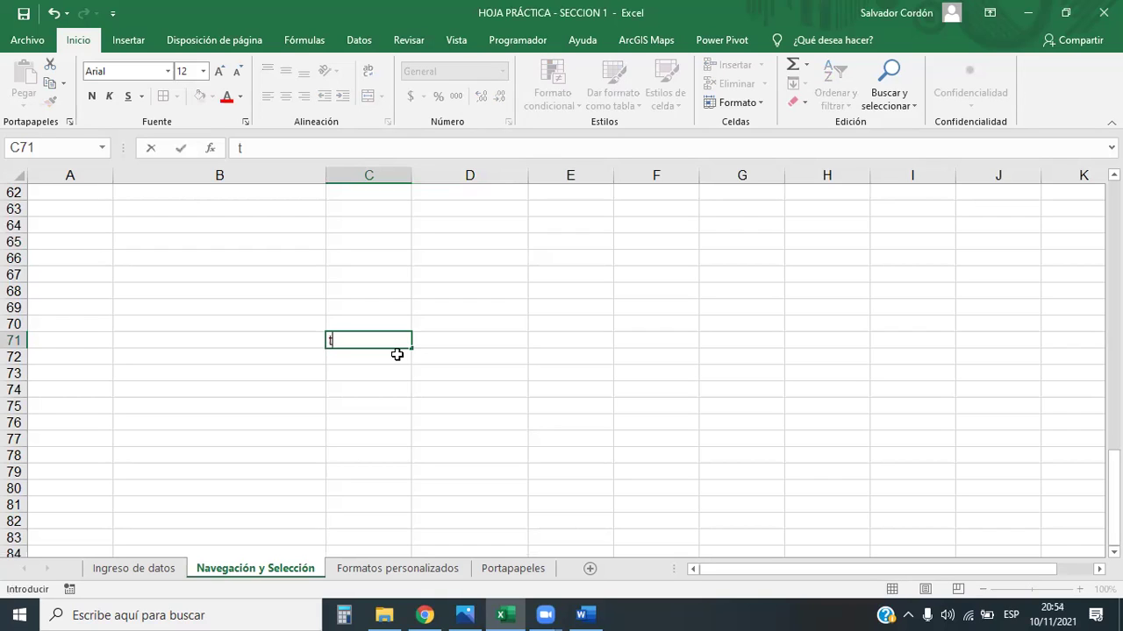
- Enter the text HOLA MUNDO in cell C71
type("ha")
key("BackSpace")
key("BackSpace")
type("HA")
key("BackSpace")
type("OLA")
type(" MUNDO")
key("Return")
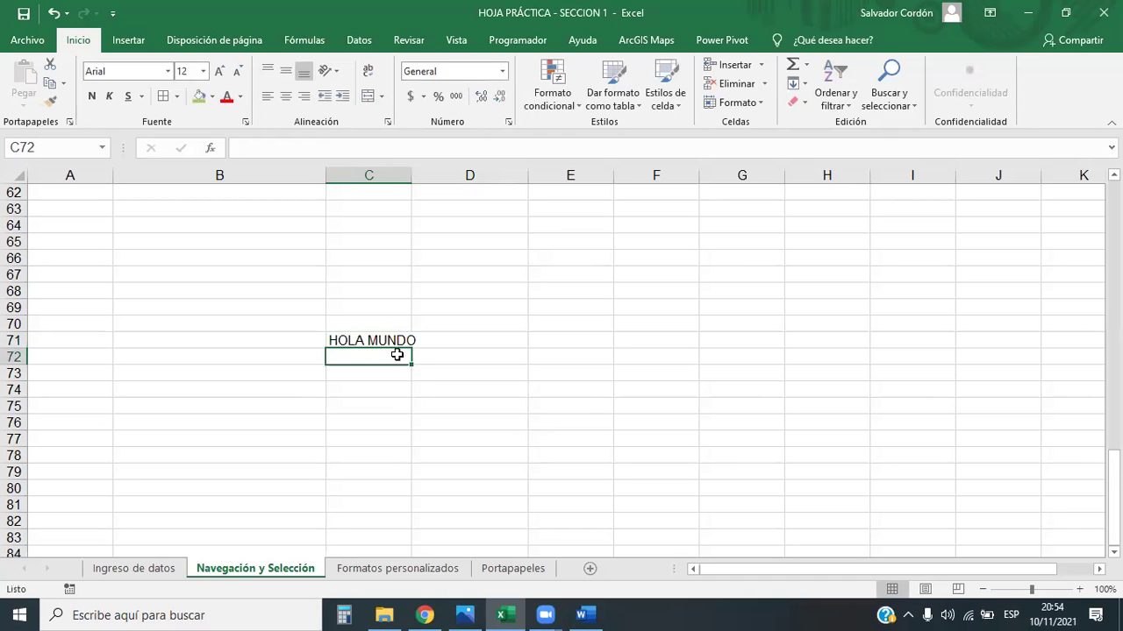
scroll(404, 347, "up", 3)
scroll(408, 359, "up", 1)
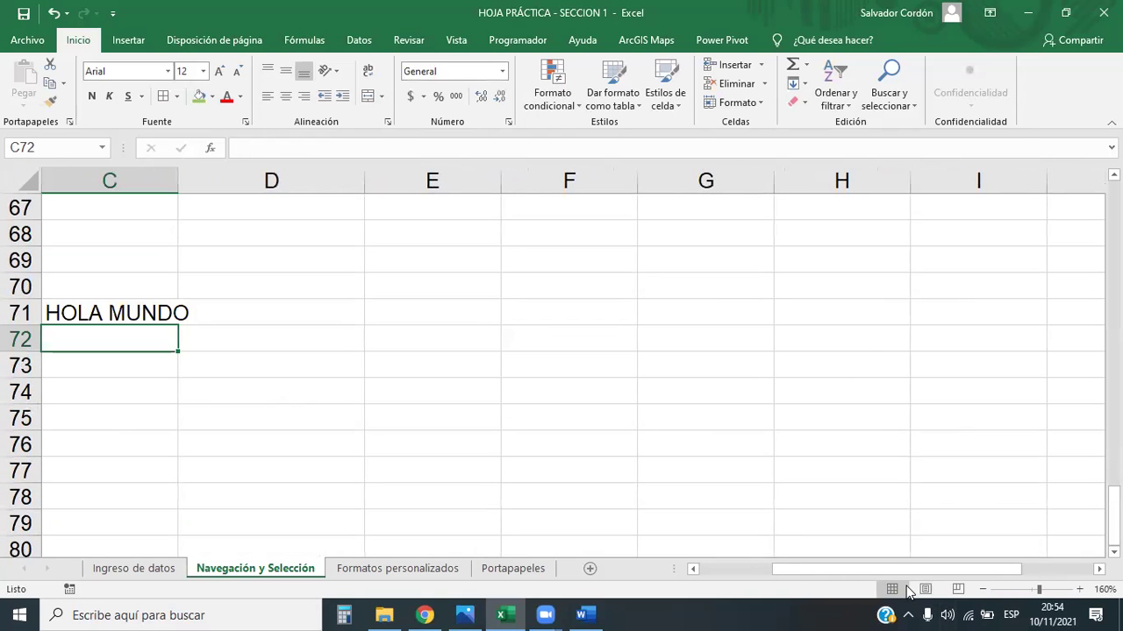
- Widen column C to fit HOLA MUNDO and narrow column B
left_click_drag(908, 568, 792, 568)
left_click(636, 321)
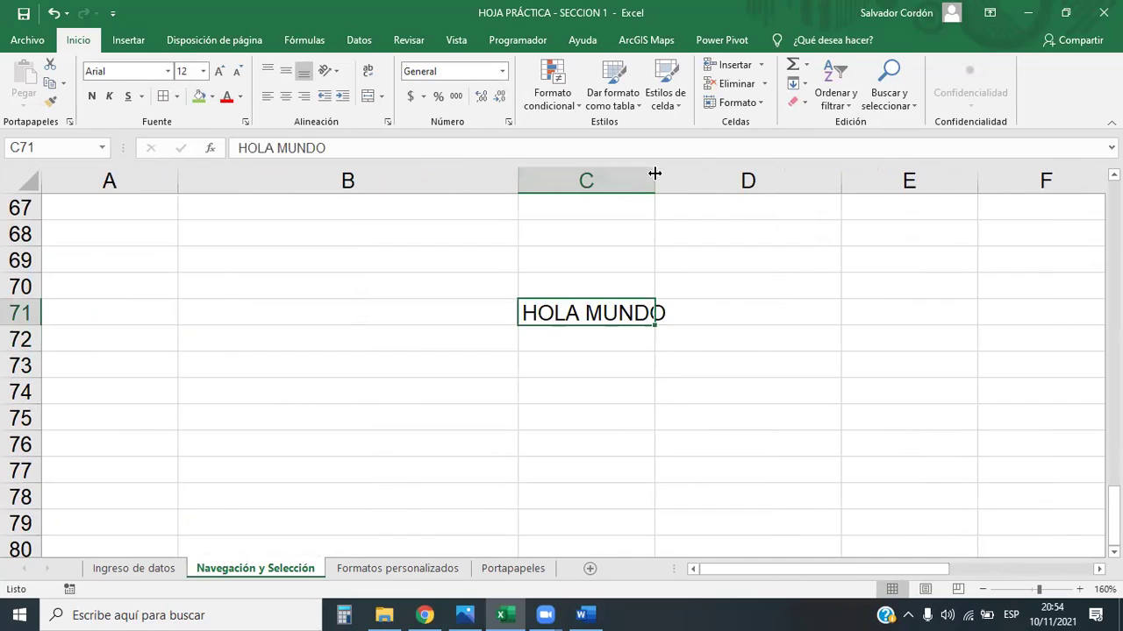
left_click_drag(654, 180, 732, 179)
left_click_drag(519, 180, 419, 174)
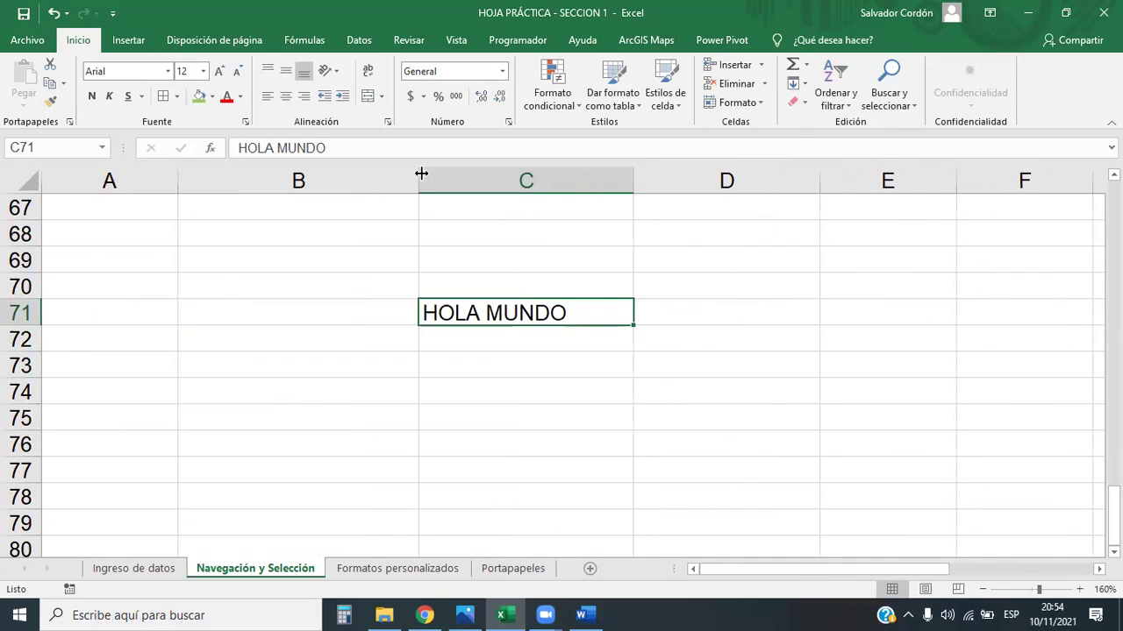
- Make row 71 taller and centre HOLA MUNDO horizontally and vertically
left_click(286, 95)
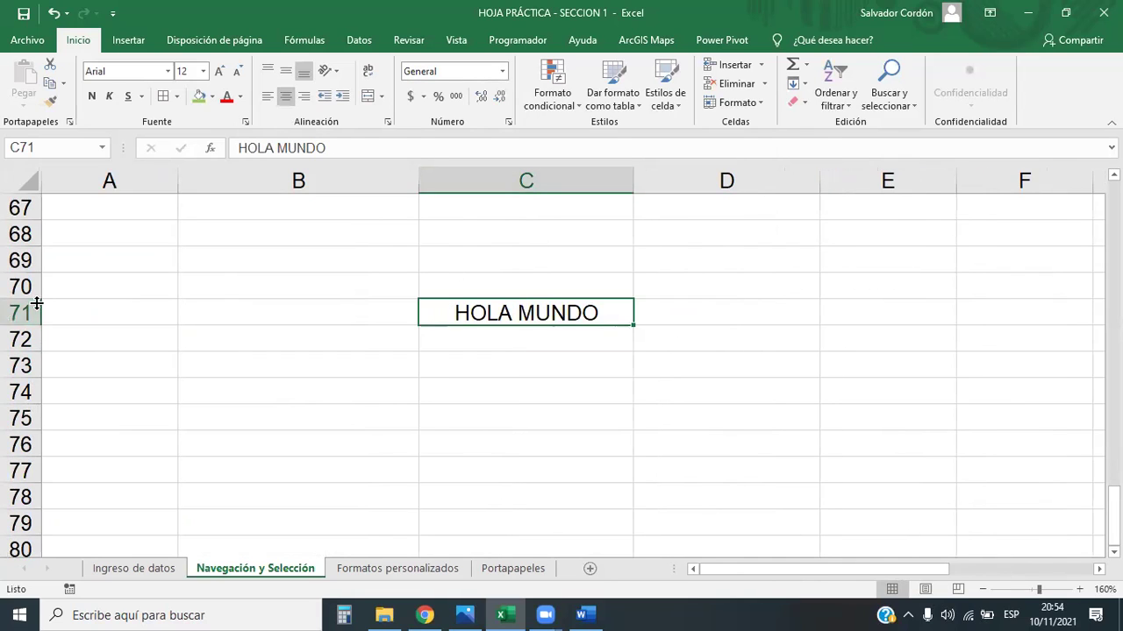
left_click_drag(26, 325, 26, 383)
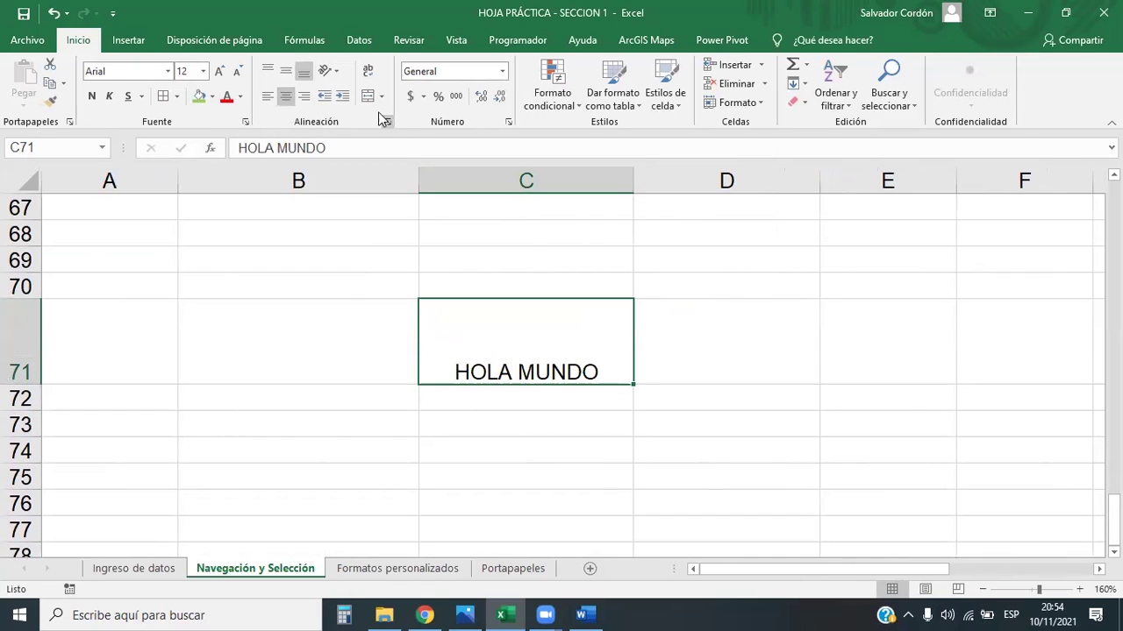
left_click(286, 71)
left_click(639, 482)
left_click(573, 343)
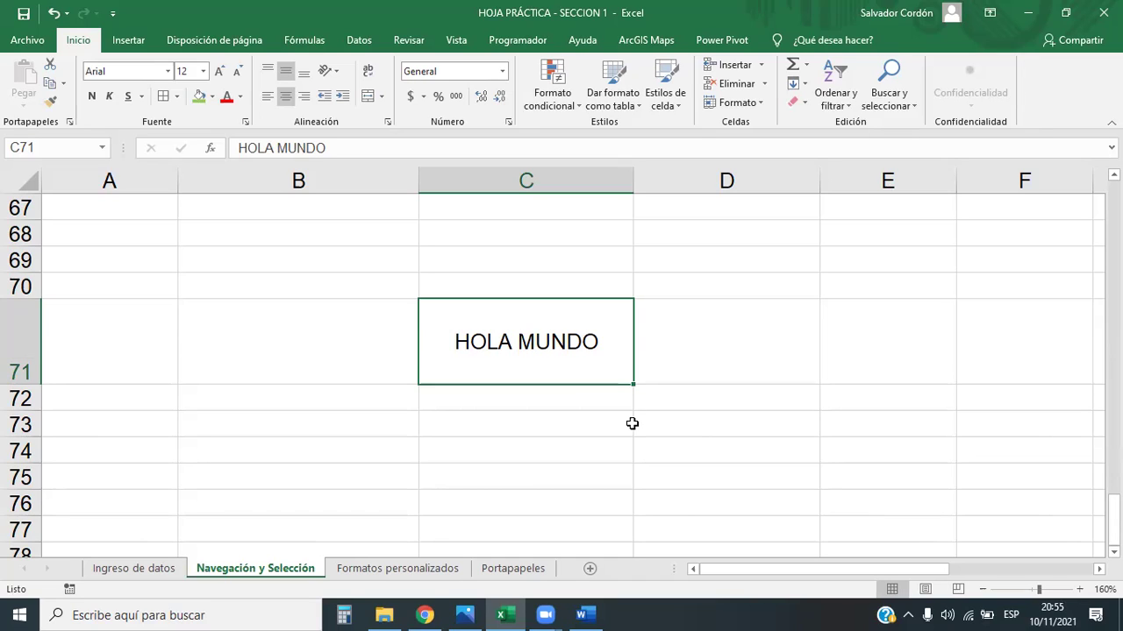
- Fill C71 with a custom navy of Red 29, Green 31, Blue 77
left_click(212, 97)
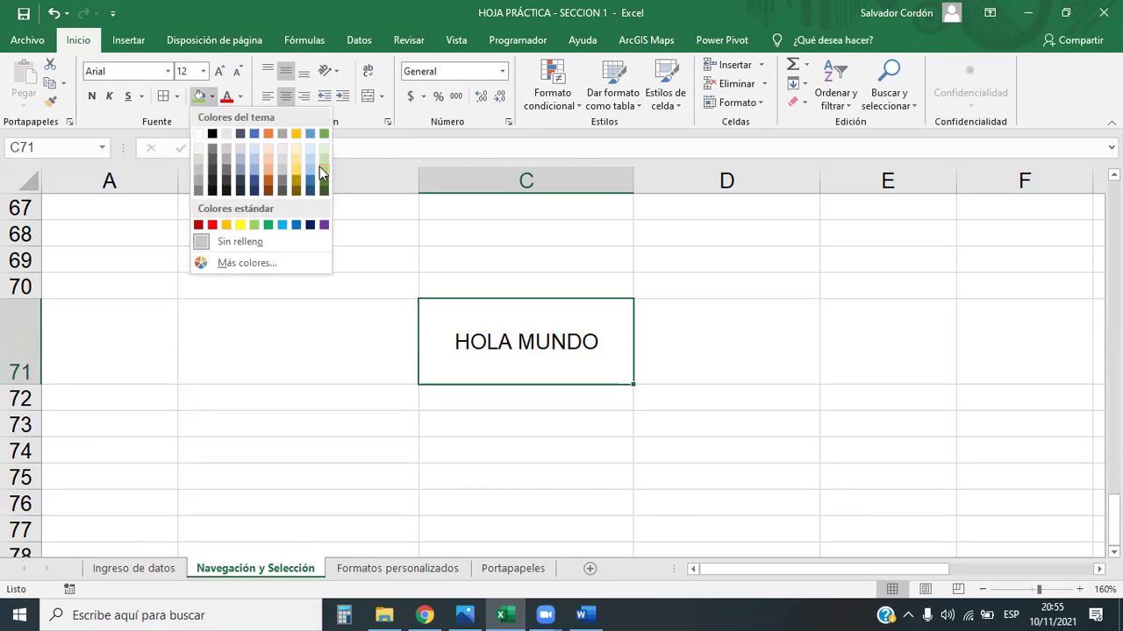
left_click(309, 225)
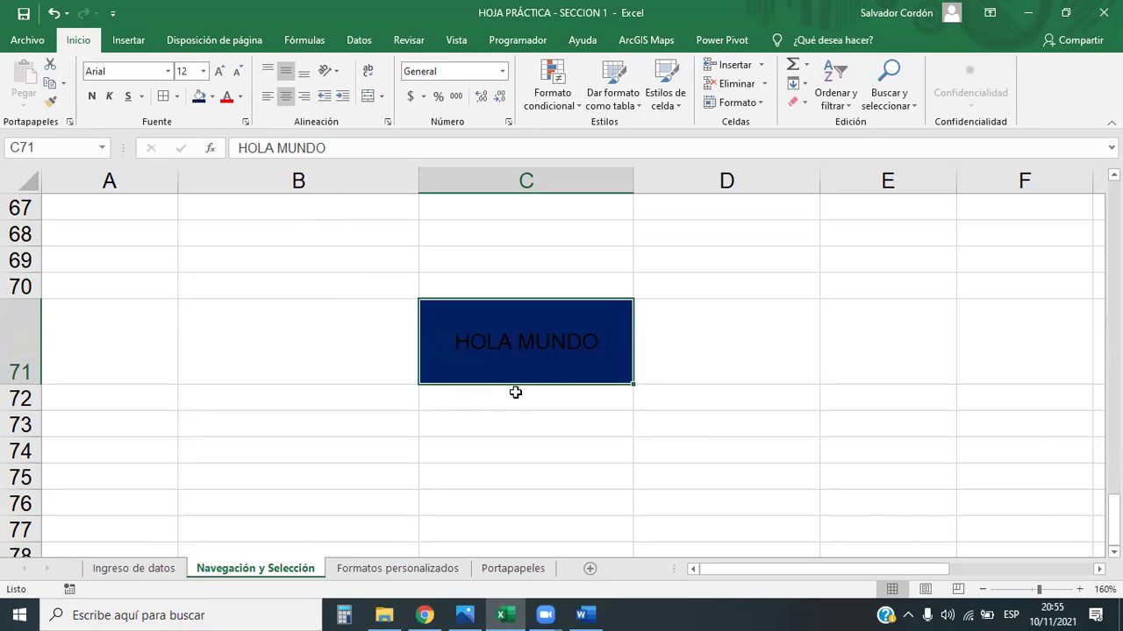
left_click(213, 97)
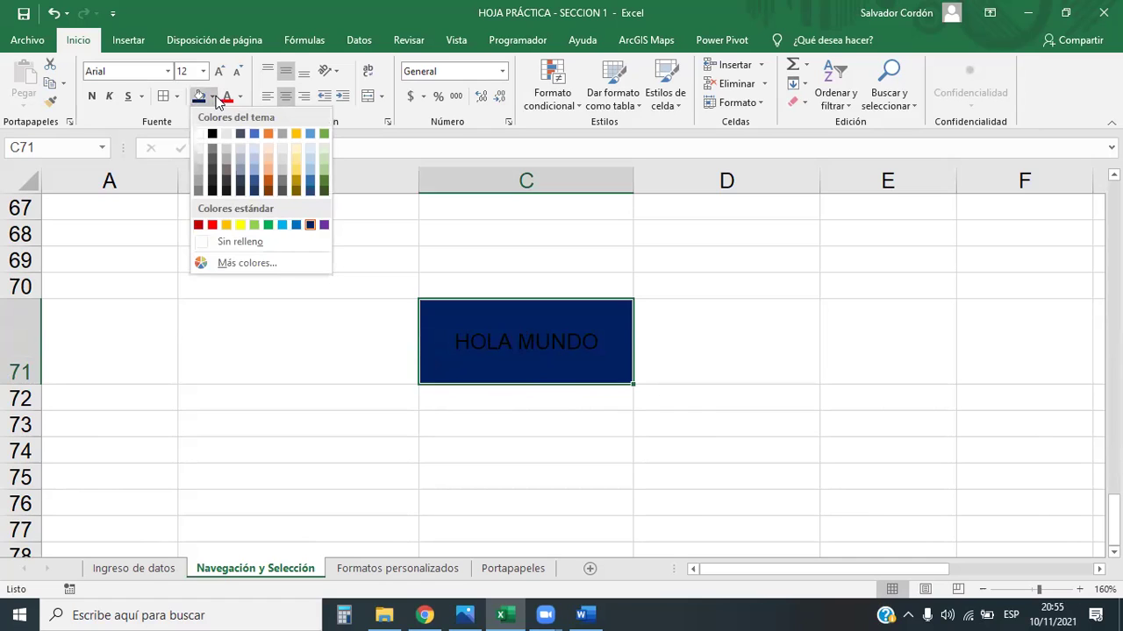
left_click(229, 264)
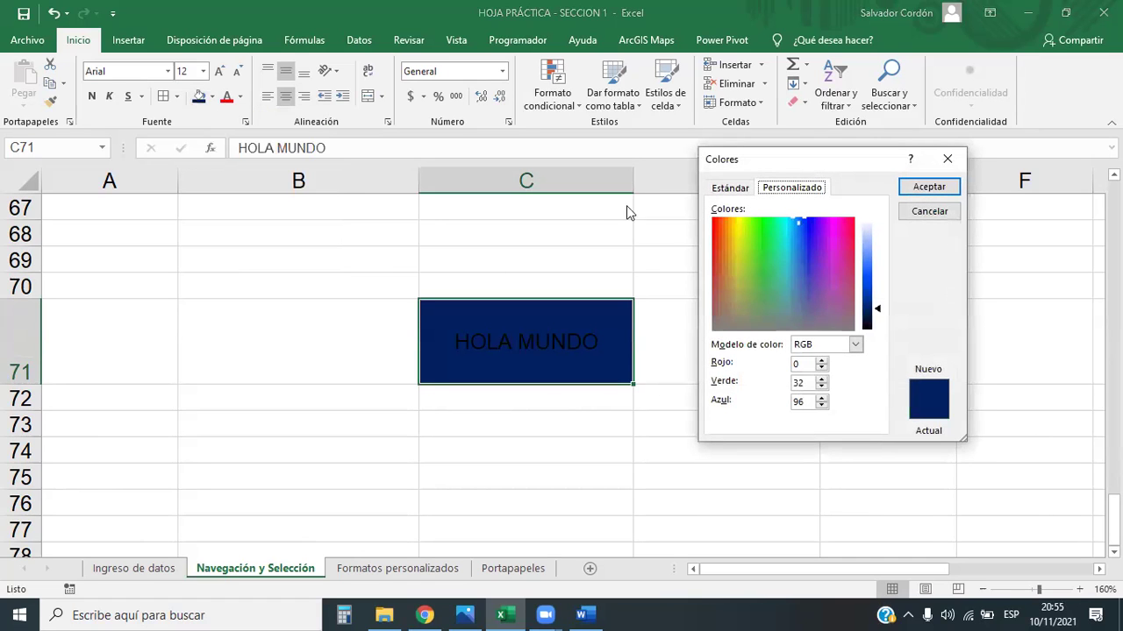
left_click_drag(809, 365, 784, 367)
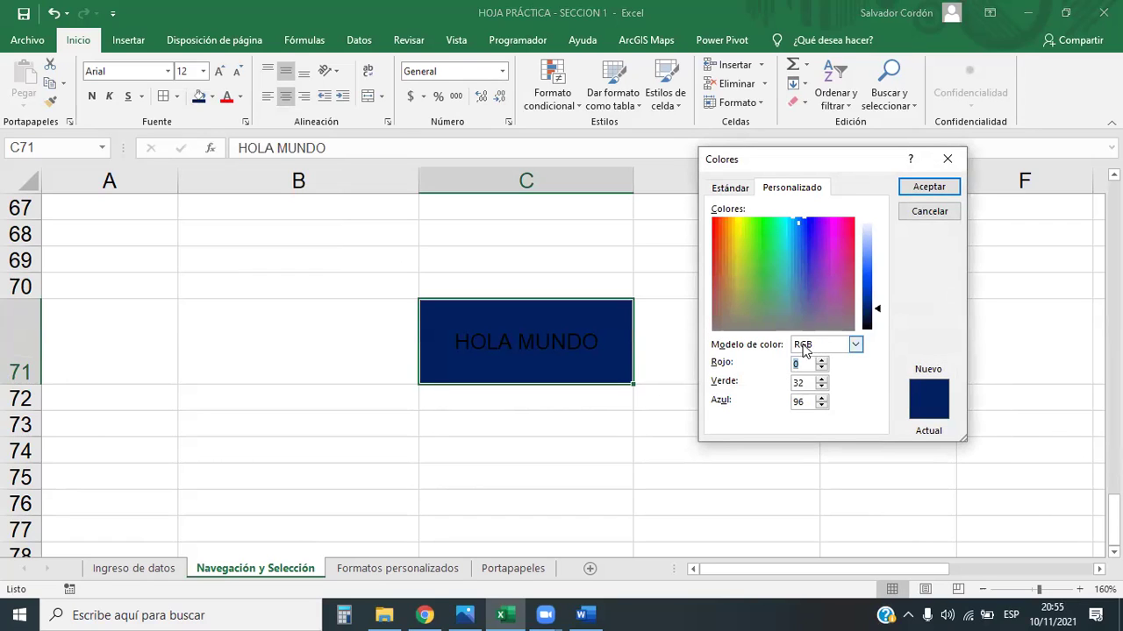
type("29")
key("Tab")
type("31")
key("Tab")
type("77")
key("Return")
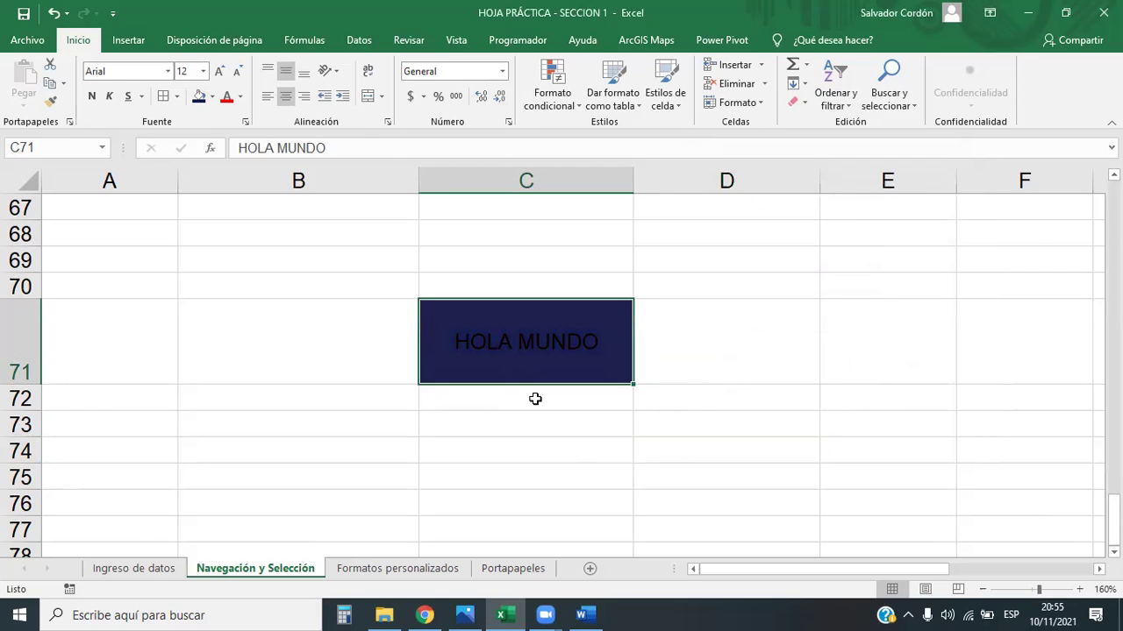
- Reopen the custom fill picker to confirm the RGB colour model, then close it
left_click(213, 96)
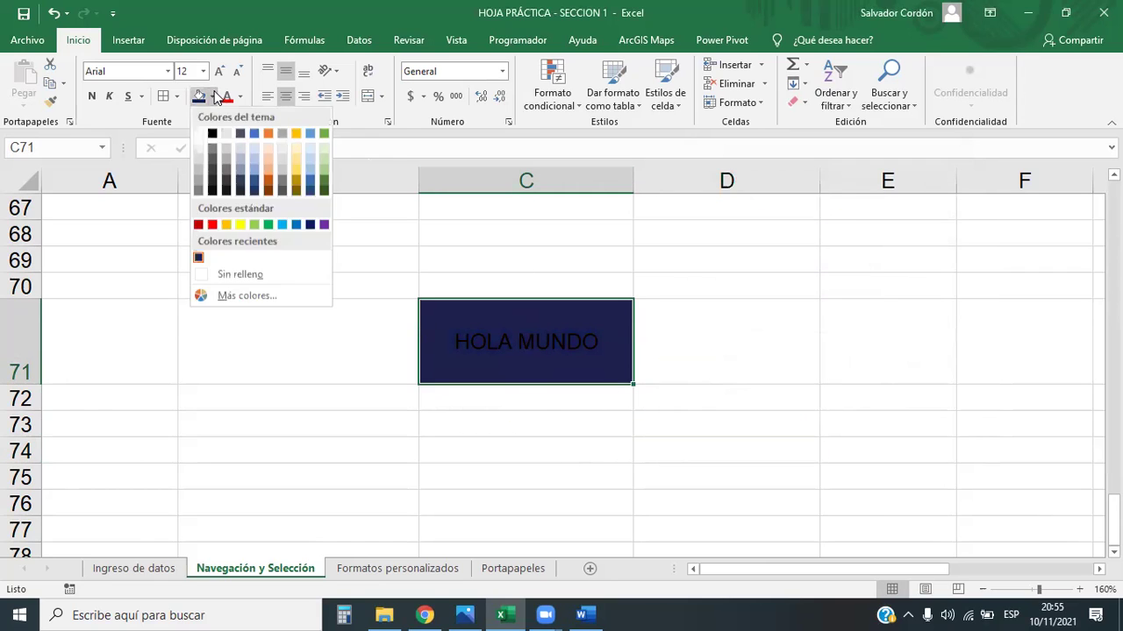
left_click(241, 295)
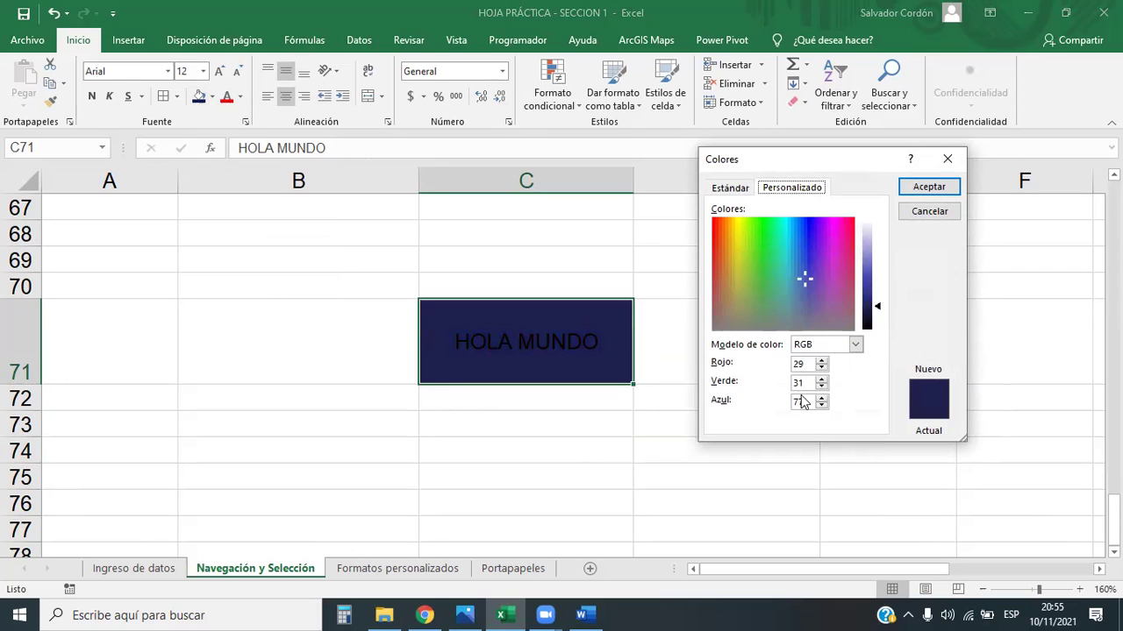
left_click(854, 346)
left_click(855, 347)
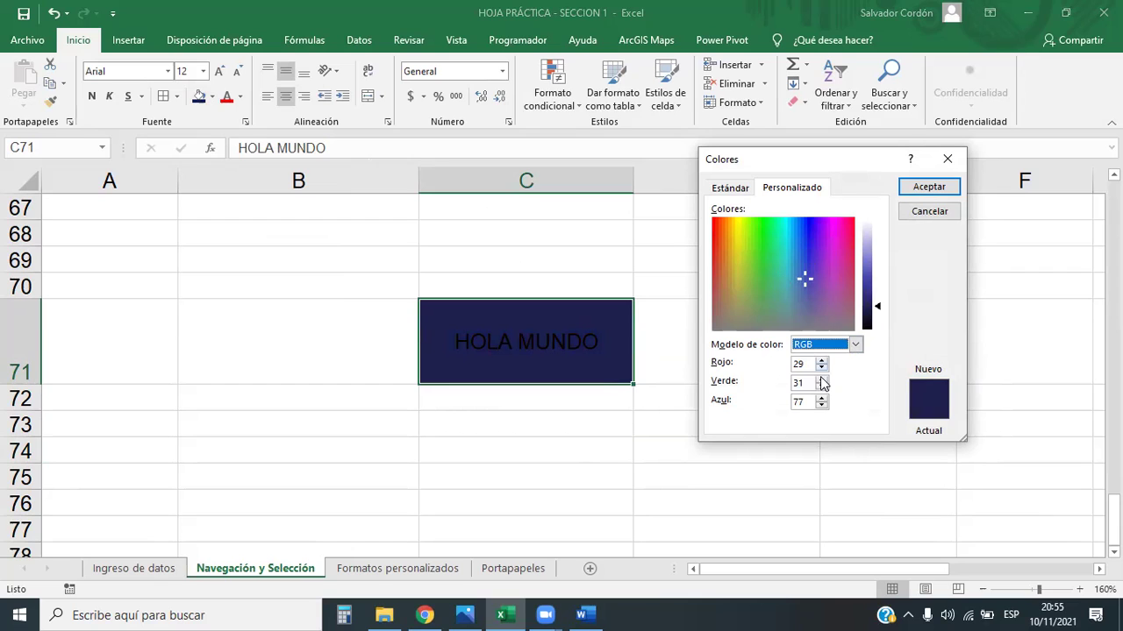
left_click(946, 159)
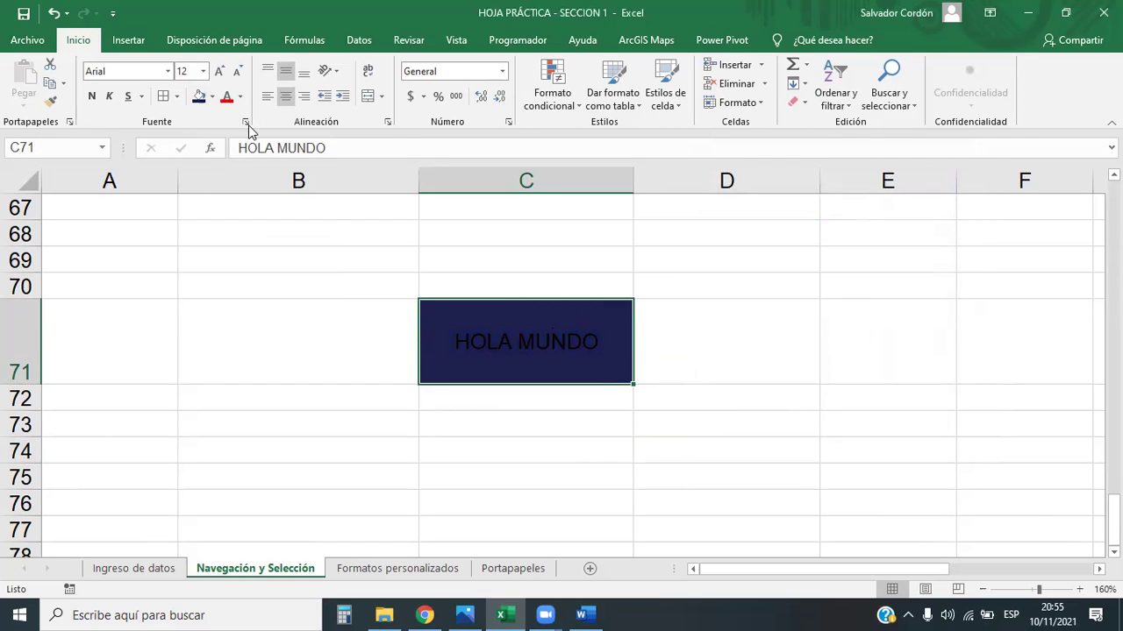
- Set the HOLA MUNDO font colour to pure white (255, 255, 255)
left_click(239, 97)
left_click(276, 300)
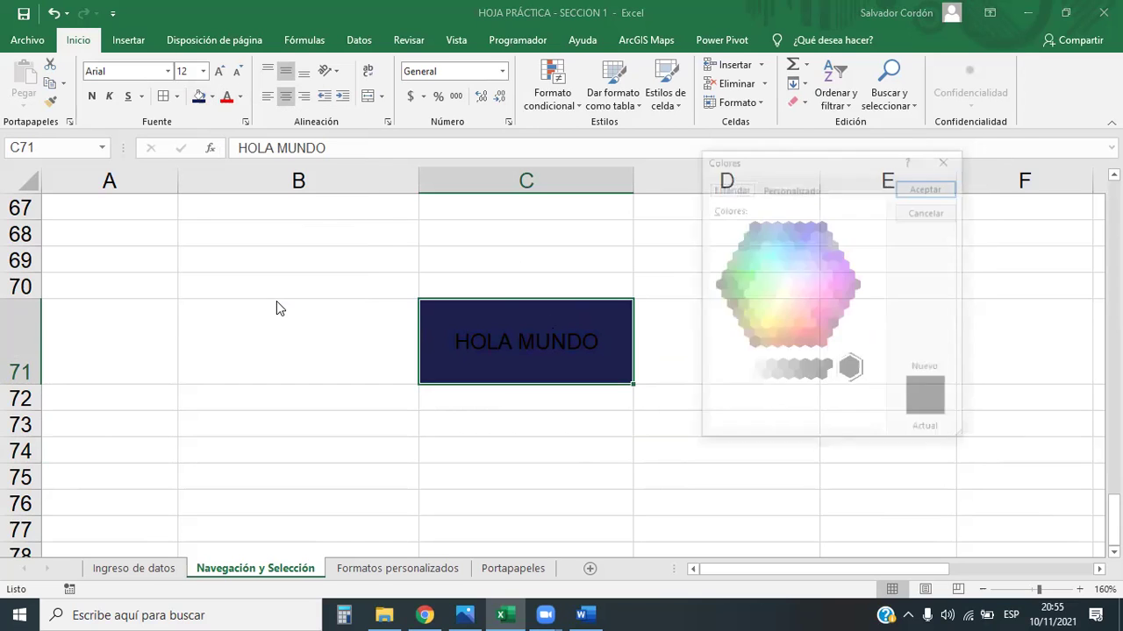
left_click(792, 188)
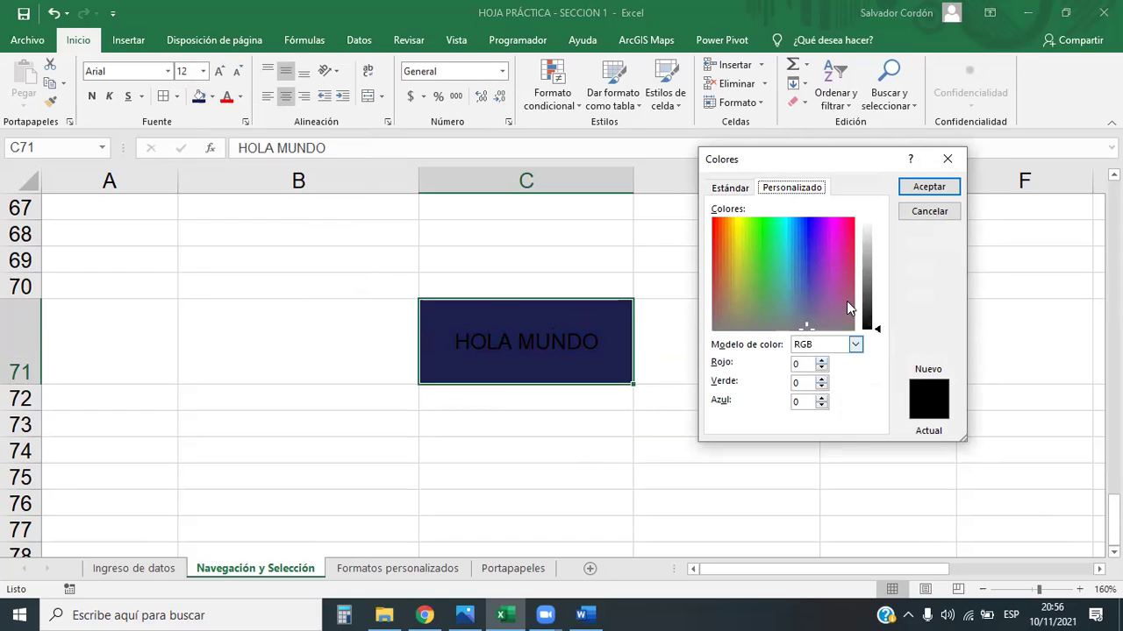
left_click_drag(875, 330, 877, 219)
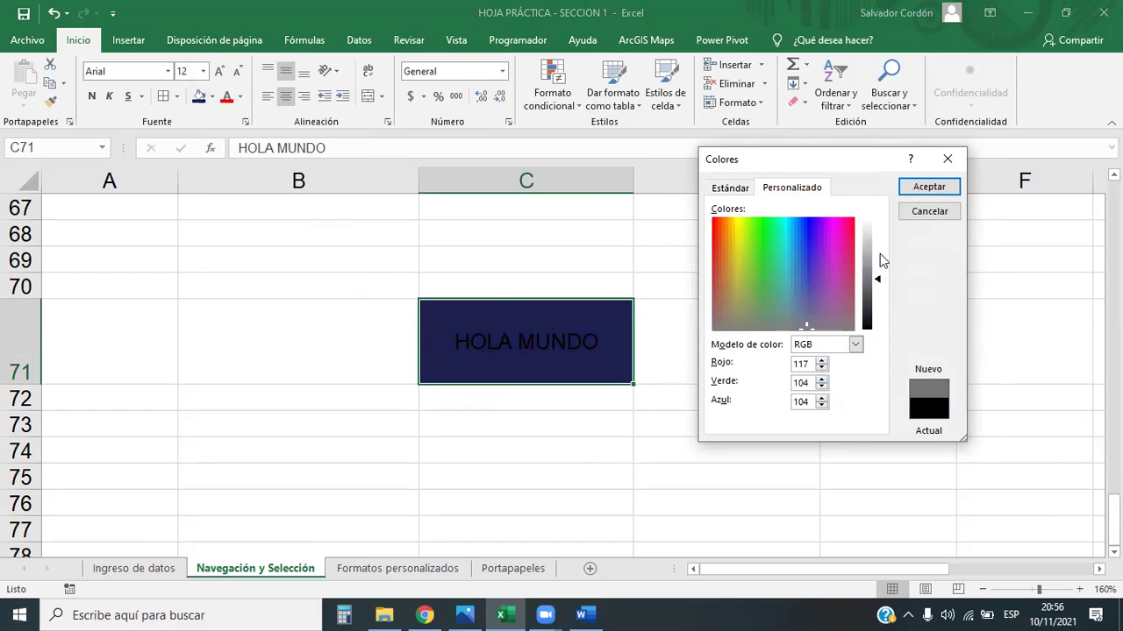
left_click(941, 186)
- Deselect and reselect C71 to check the white text on the navy fill
left_click(707, 425)
left_click(539, 378)
left_click(617, 486)
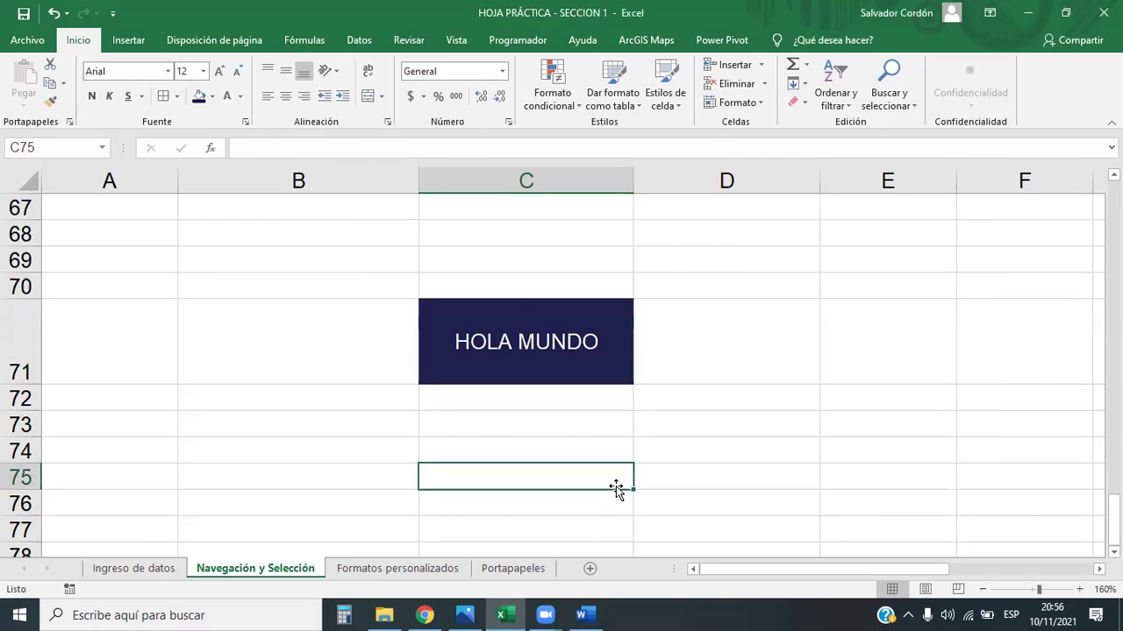
left_click(544, 360)
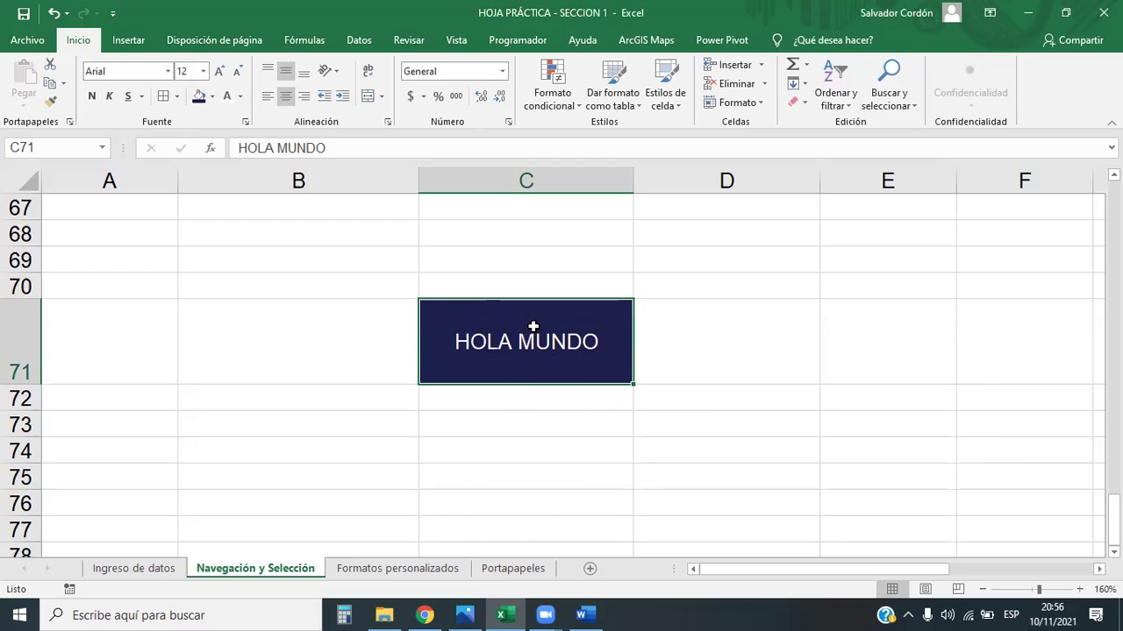
left_click(529, 451)
left_click(528, 326)
left_click(558, 496)
left_click(477, 379)
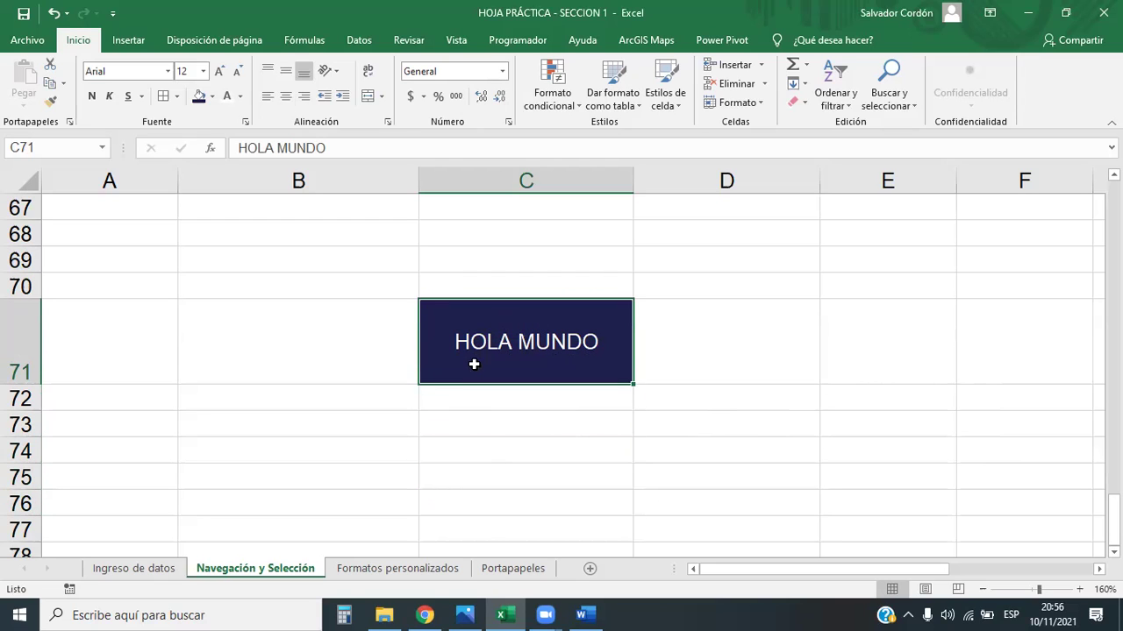
left_click(210, 97)
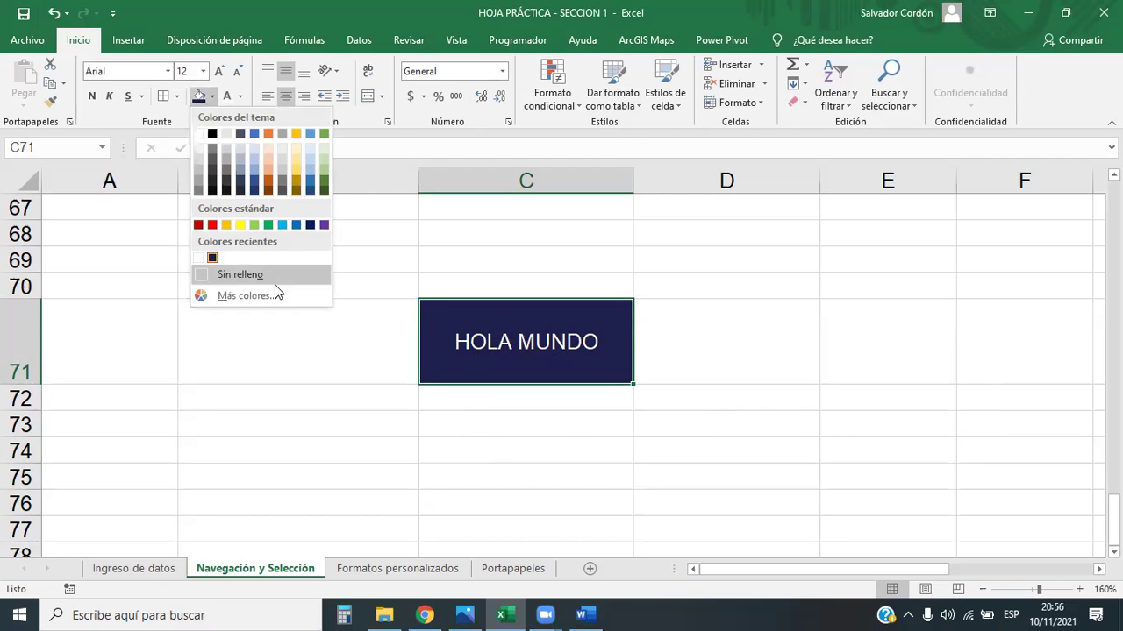
left_click(248, 299)
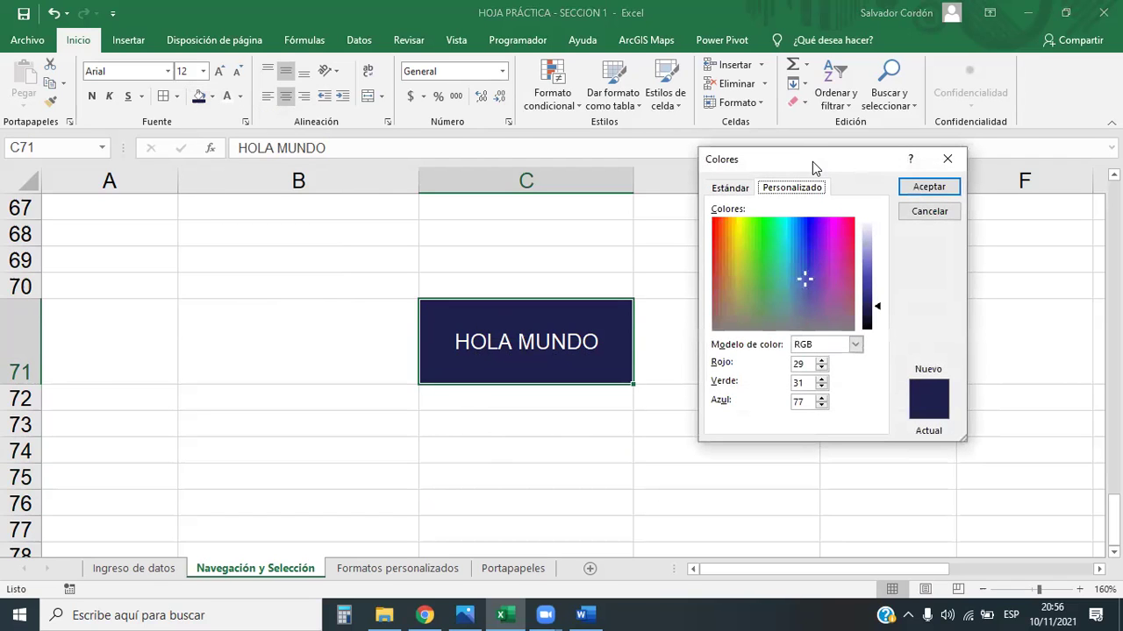
mouse_move(812, 162)
left_mouse_down()
mouse_move(763, 200)
mouse_move(791, 193)
left_mouse_up()
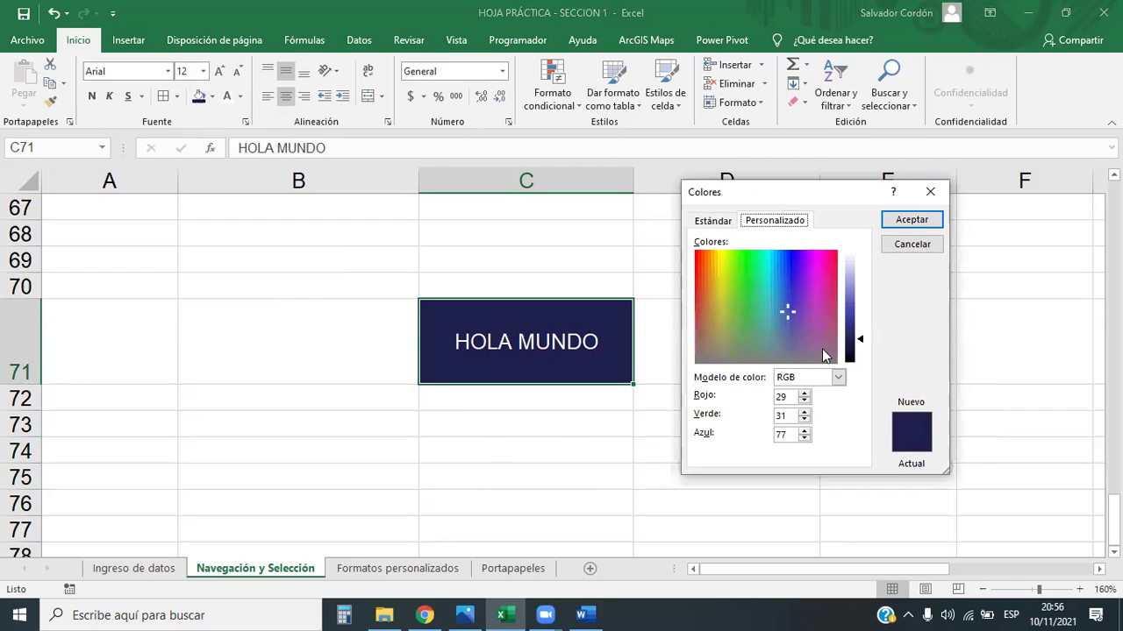
double_click(784, 397)
left_click(930, 192)
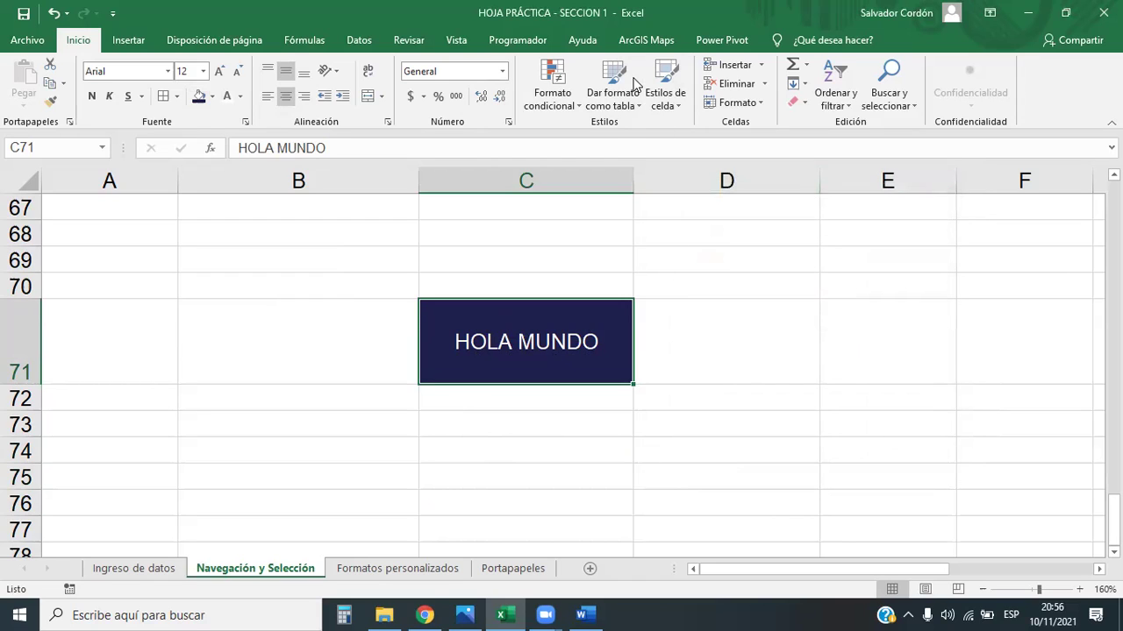